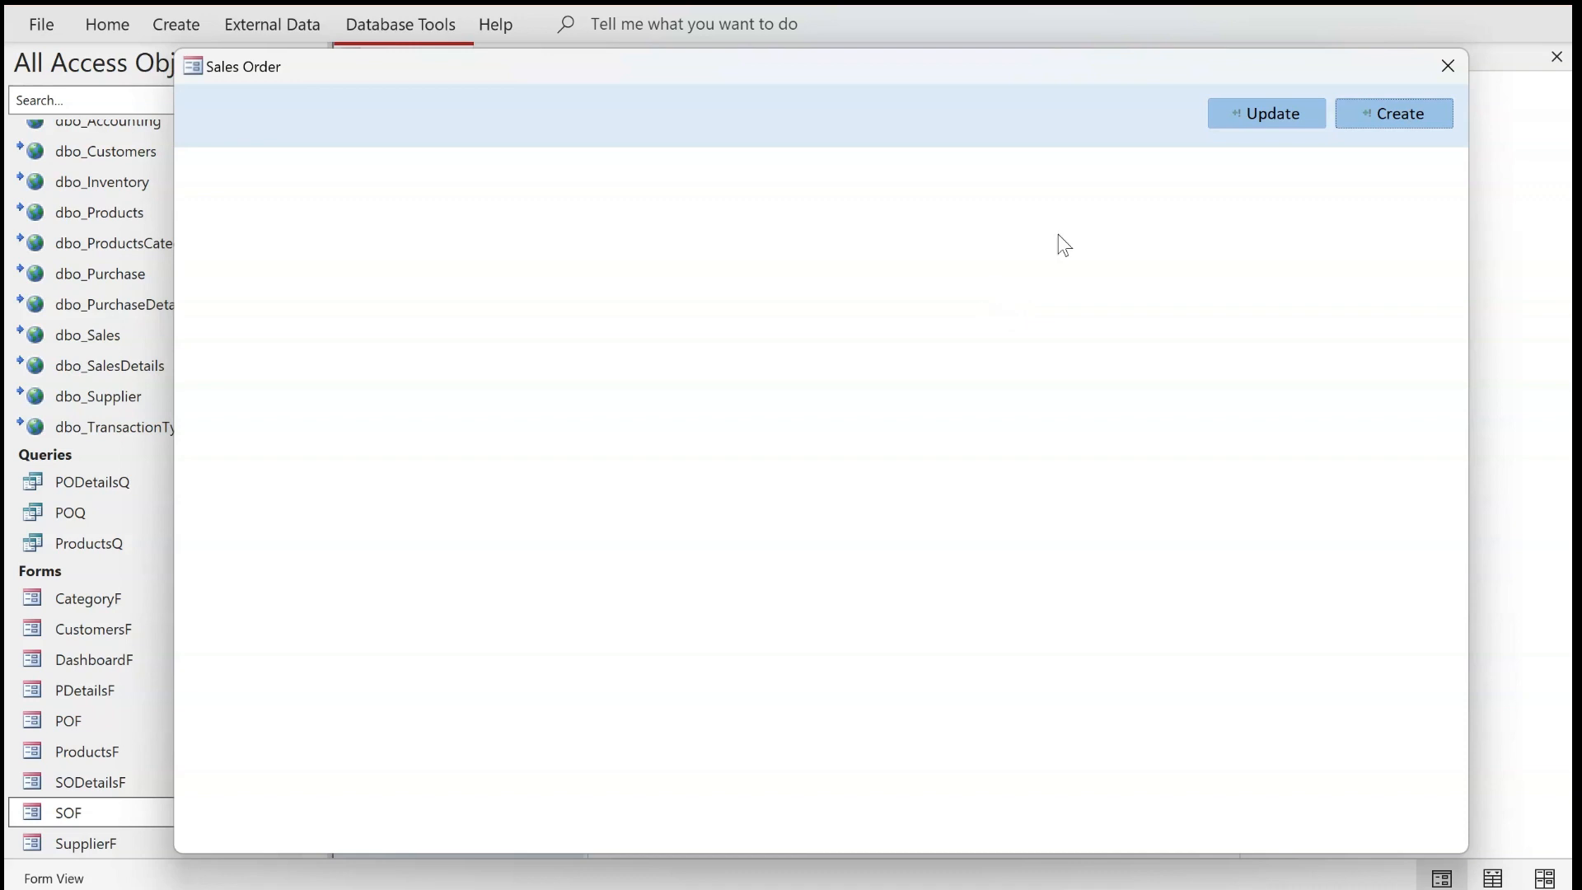
# Close the Sales Order form and open the Amazon purchase order from the dashboard's purchases list
pyautogui.click(1448, 66)
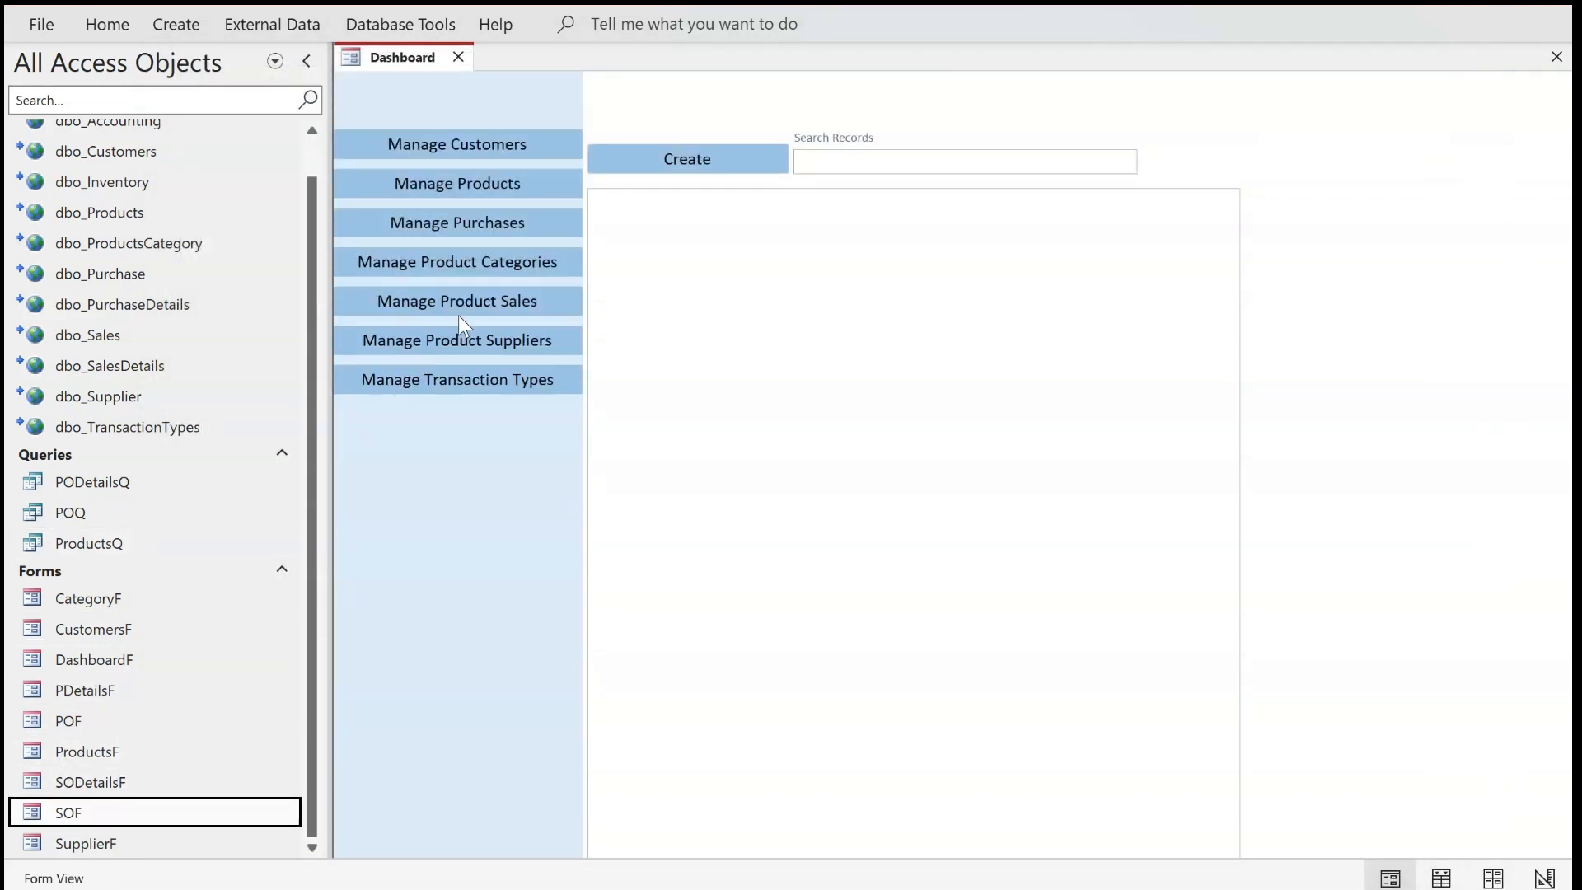
pyautogui.click(506, 226)
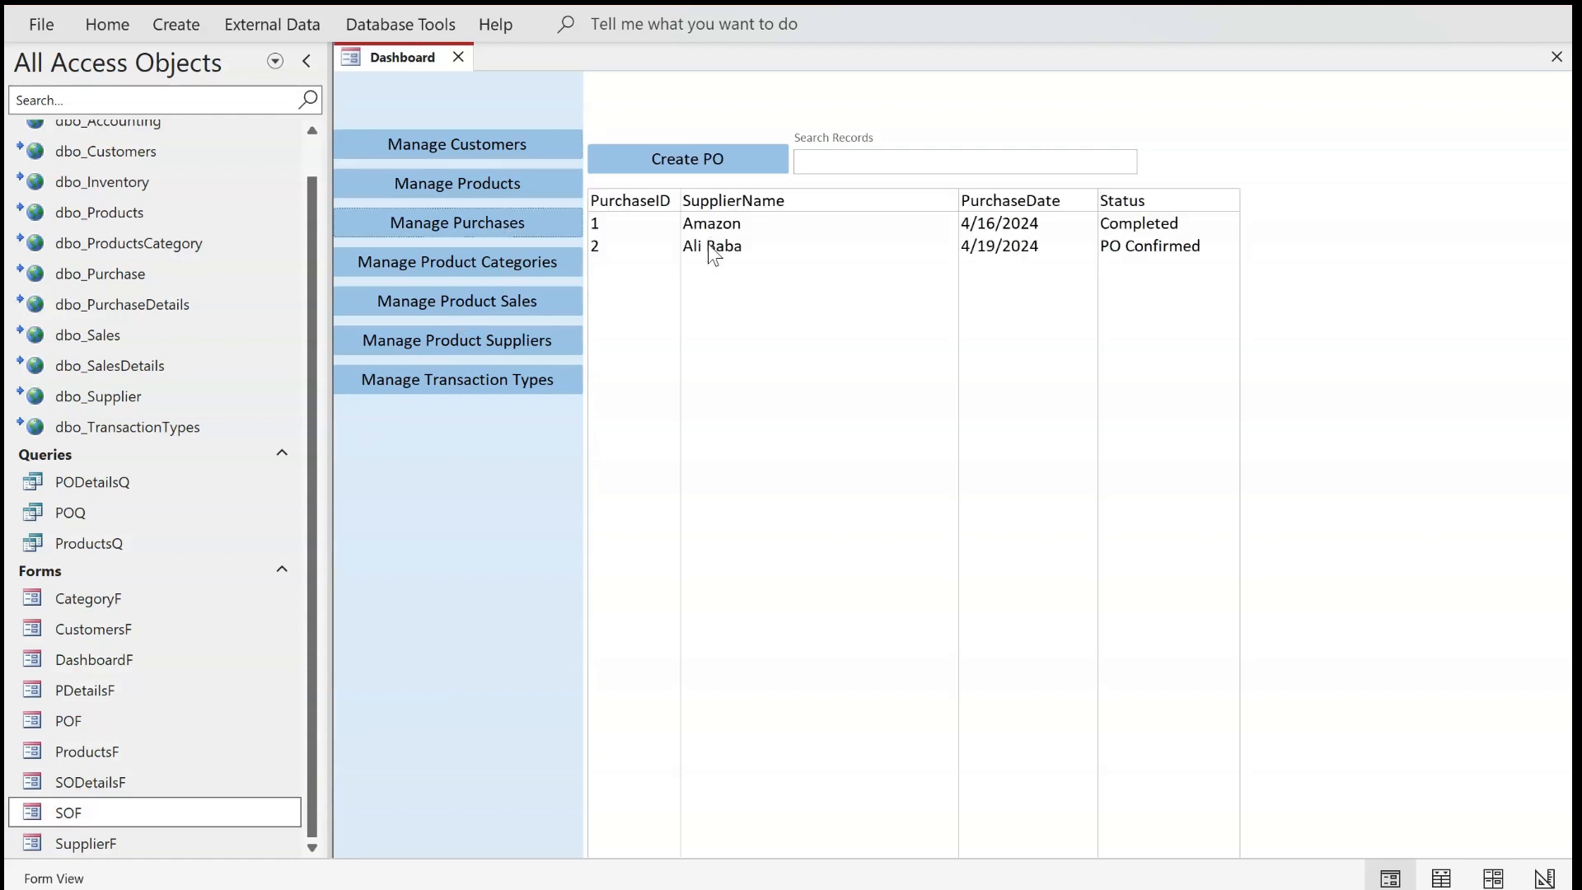
pyautogui.click(1061, 224)
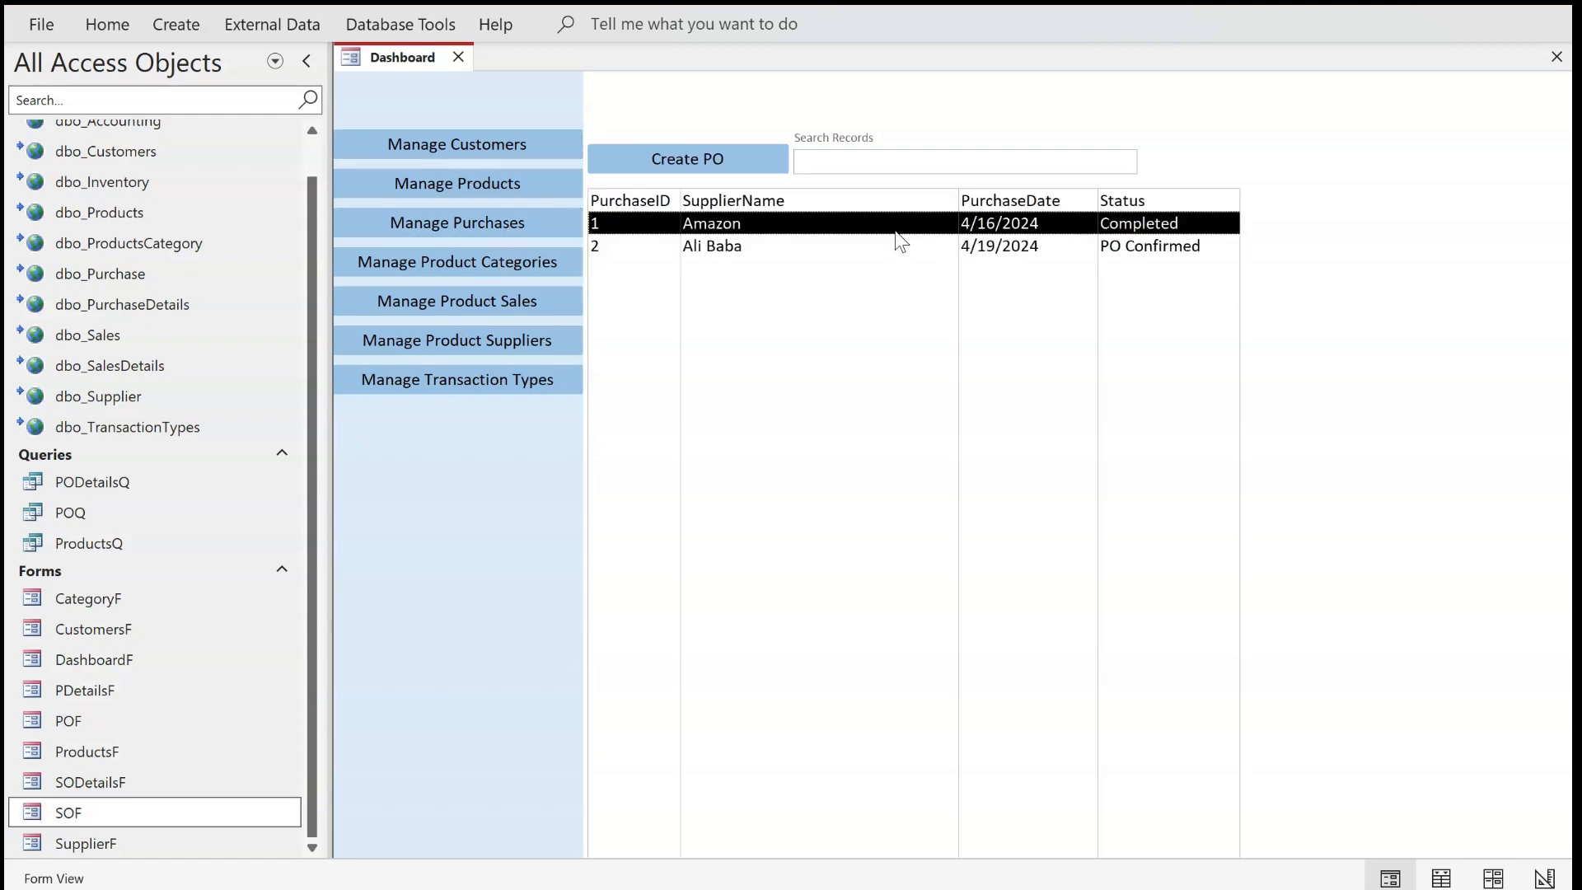
pyautogui.doubleClick(778, 224)
pyautogui.moveTo(758, 84); pyautogui.dragTo(773, 227)
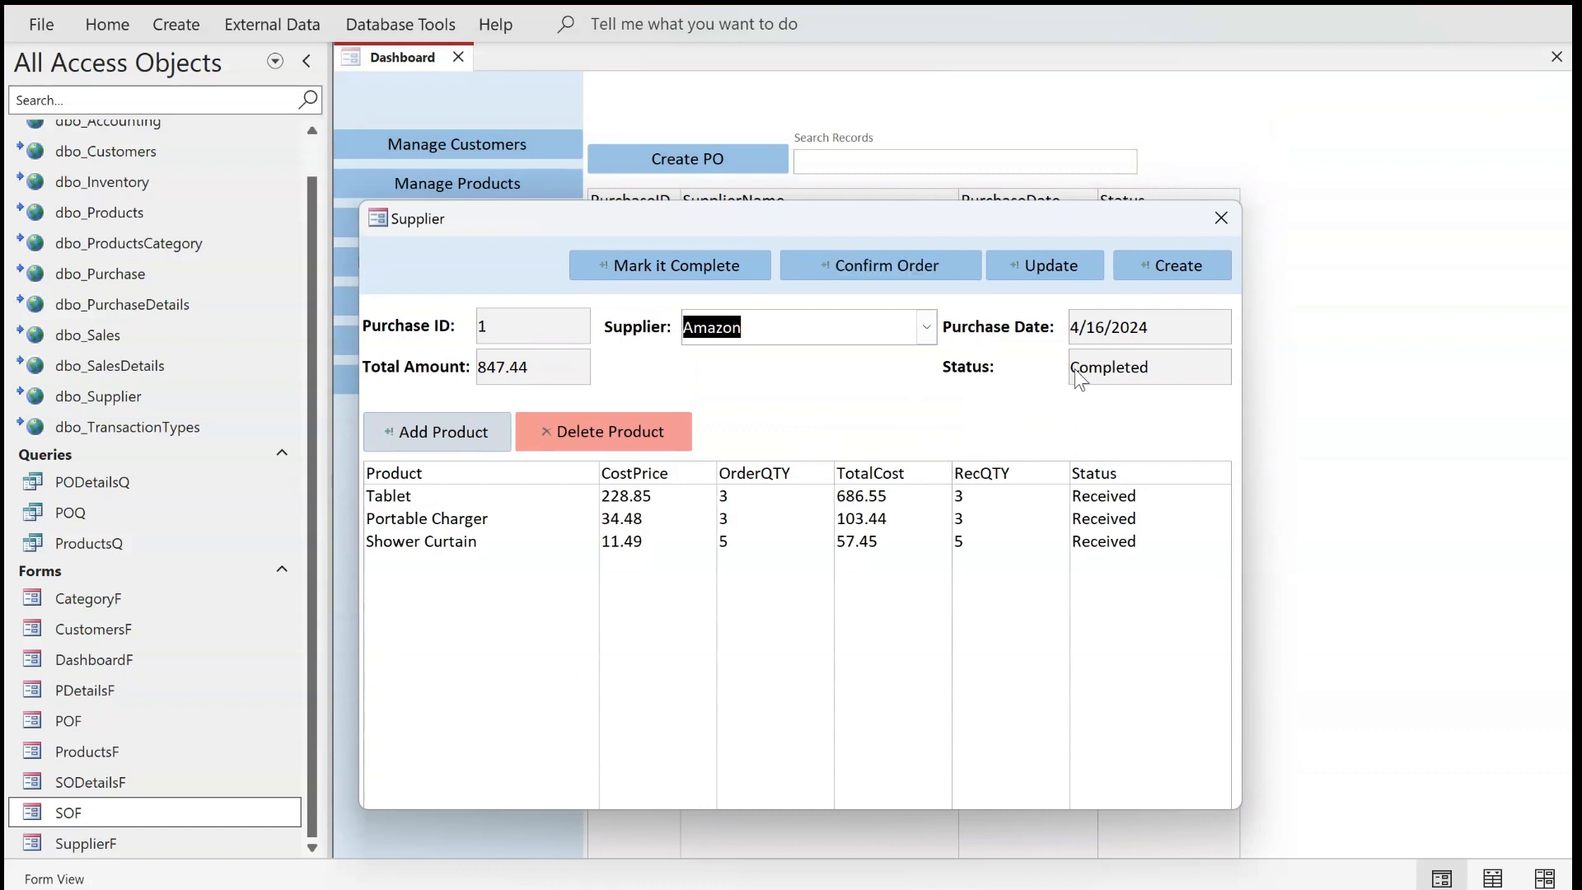
# Try adding a product to the completed Amazon purchase order and close the blank Add Products form
pyautogui.click(453, 435)
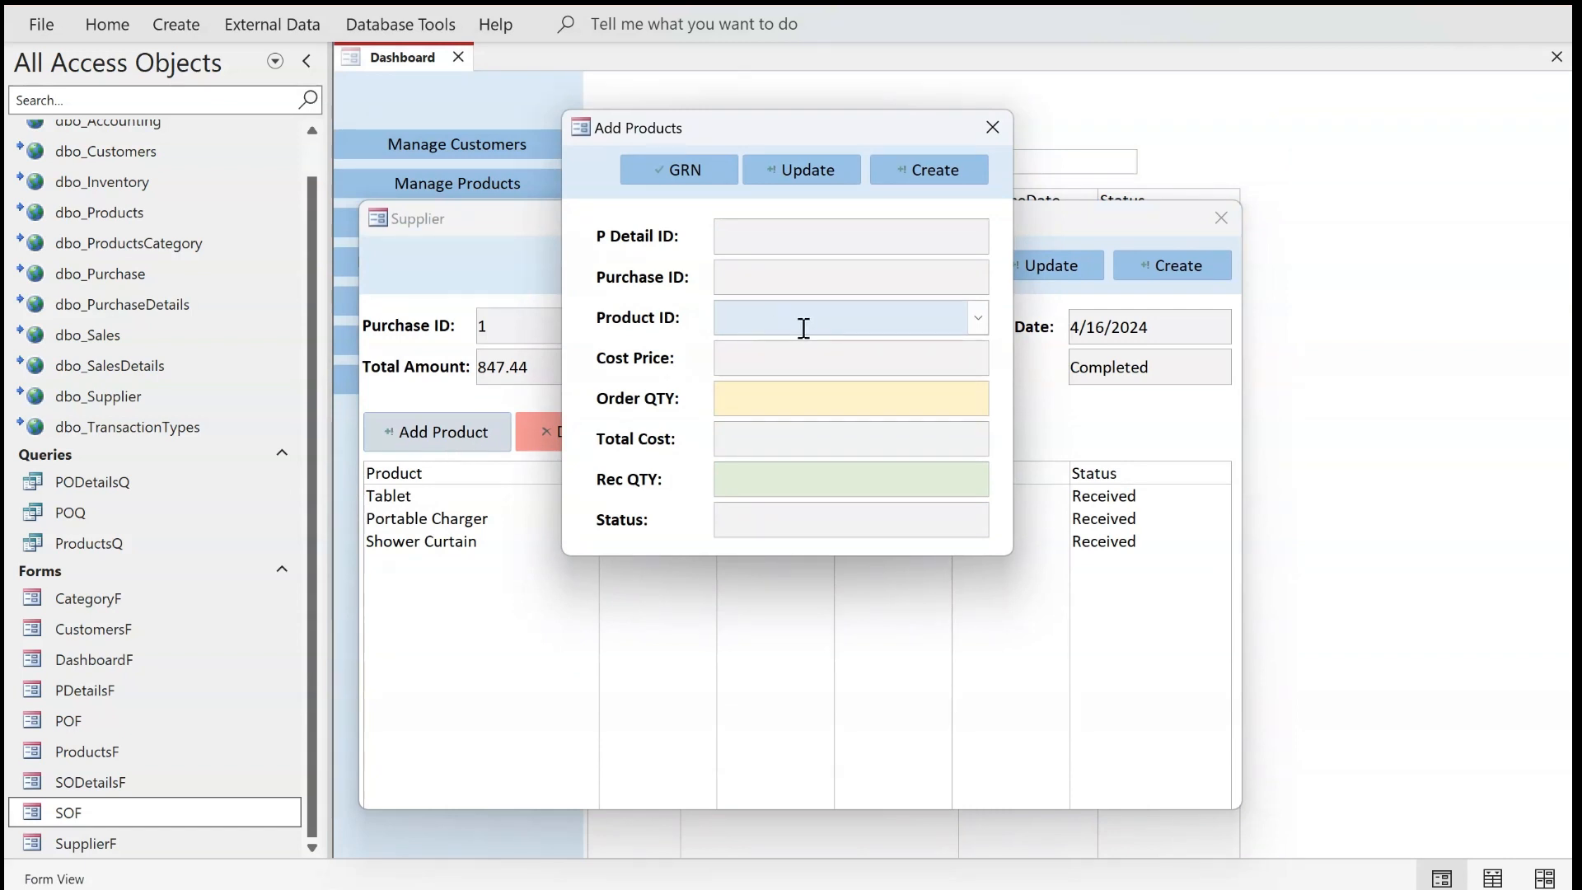
pyautogui.moveTo(807, 128); pyautogui.dragTo(846, 304)
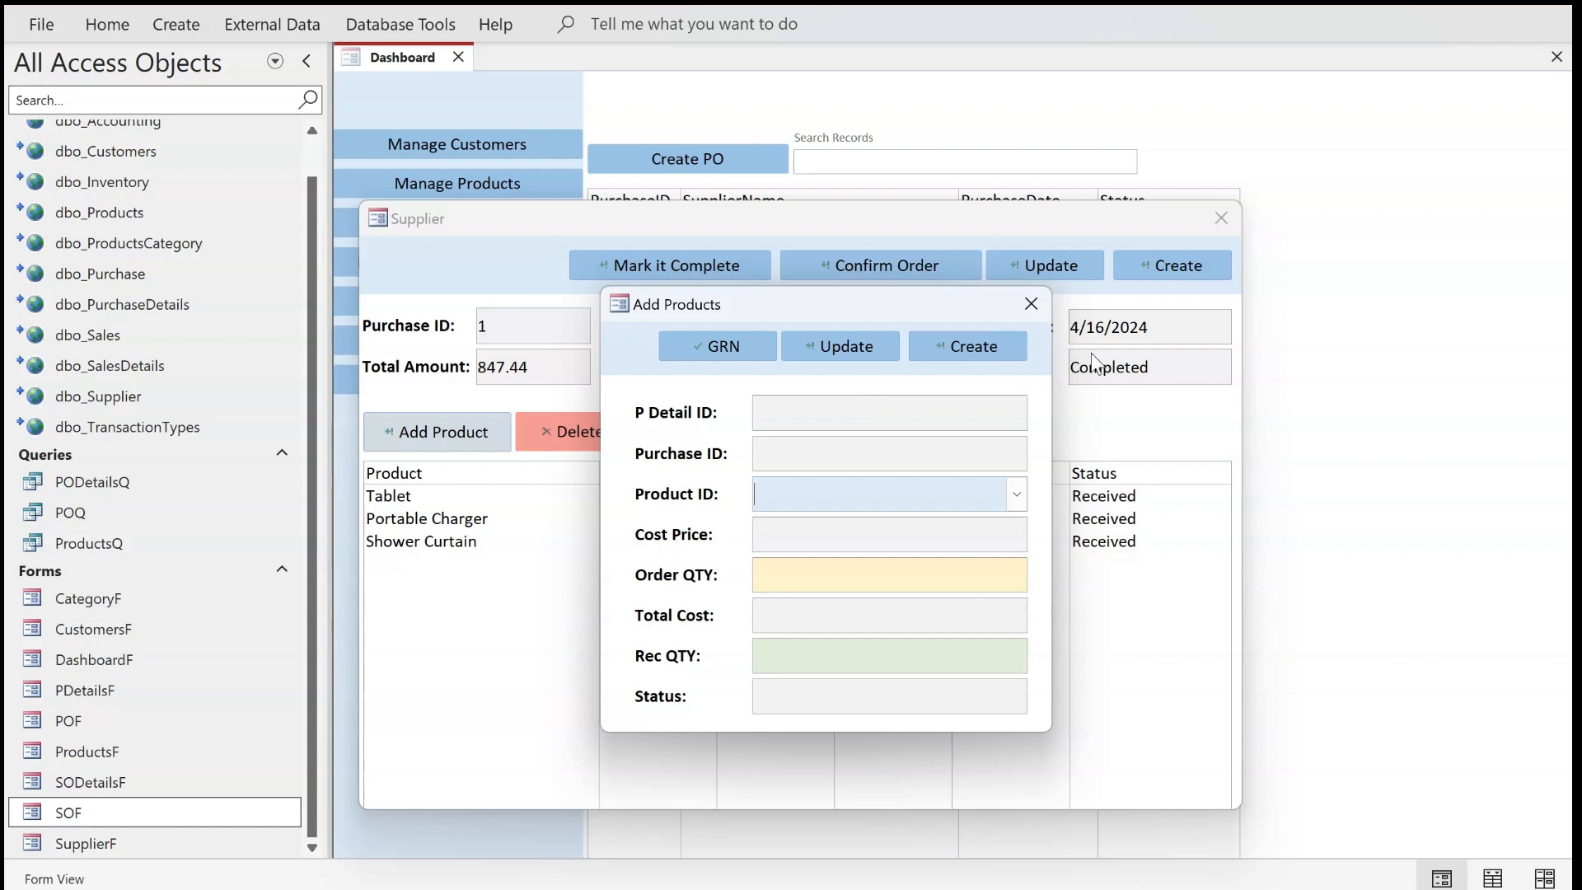
pyautogui.click(1031, 303)
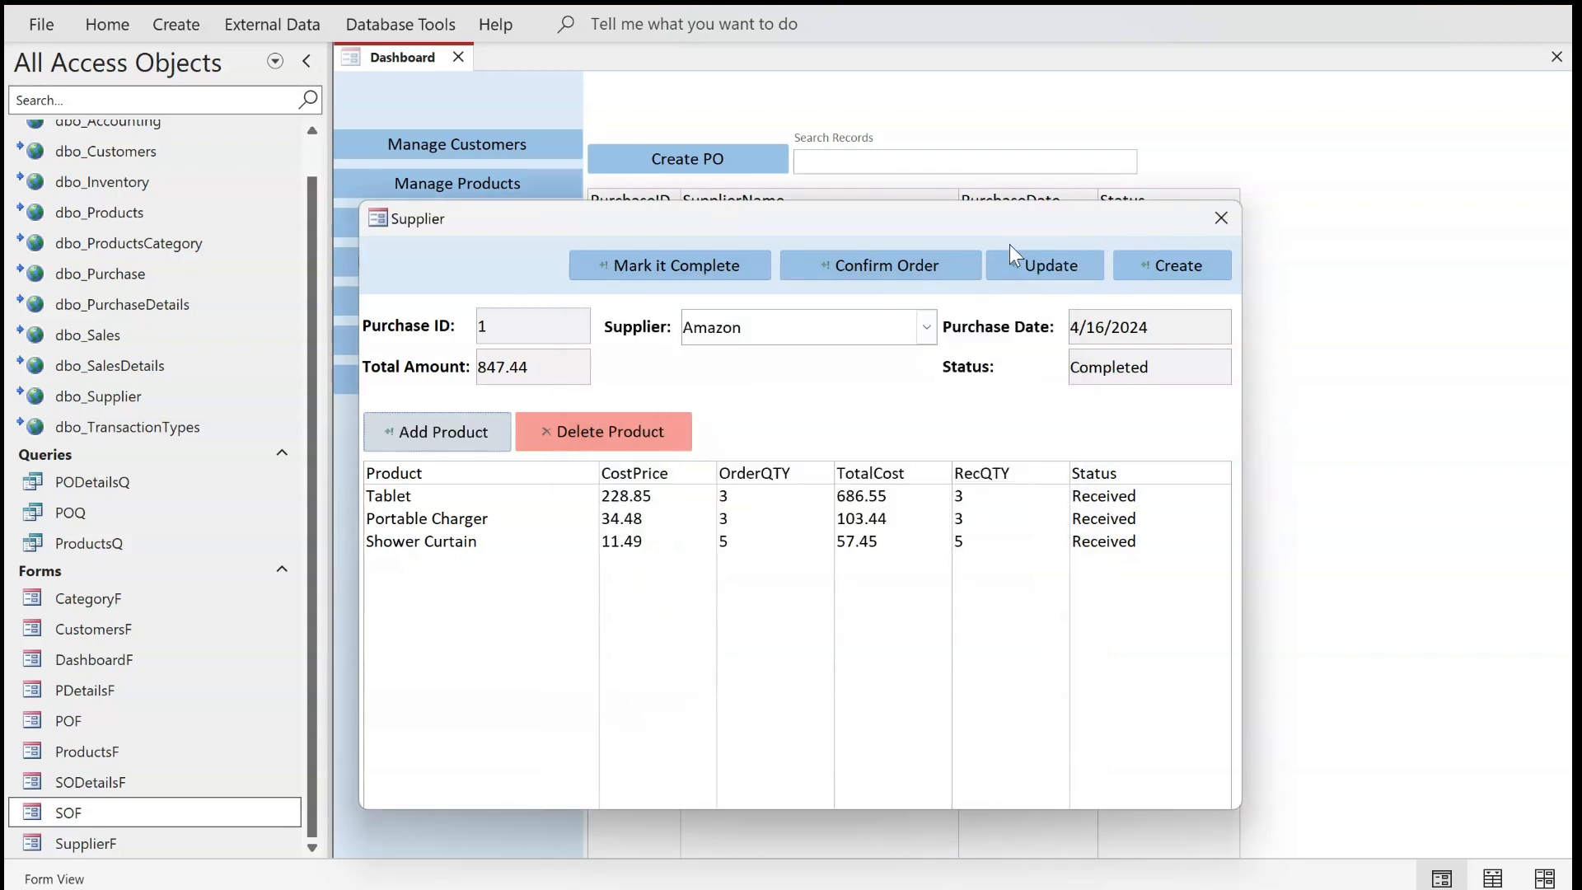
pyautogui.moveTo(1017, 230); pyautogui.dragTo(1084, 219)
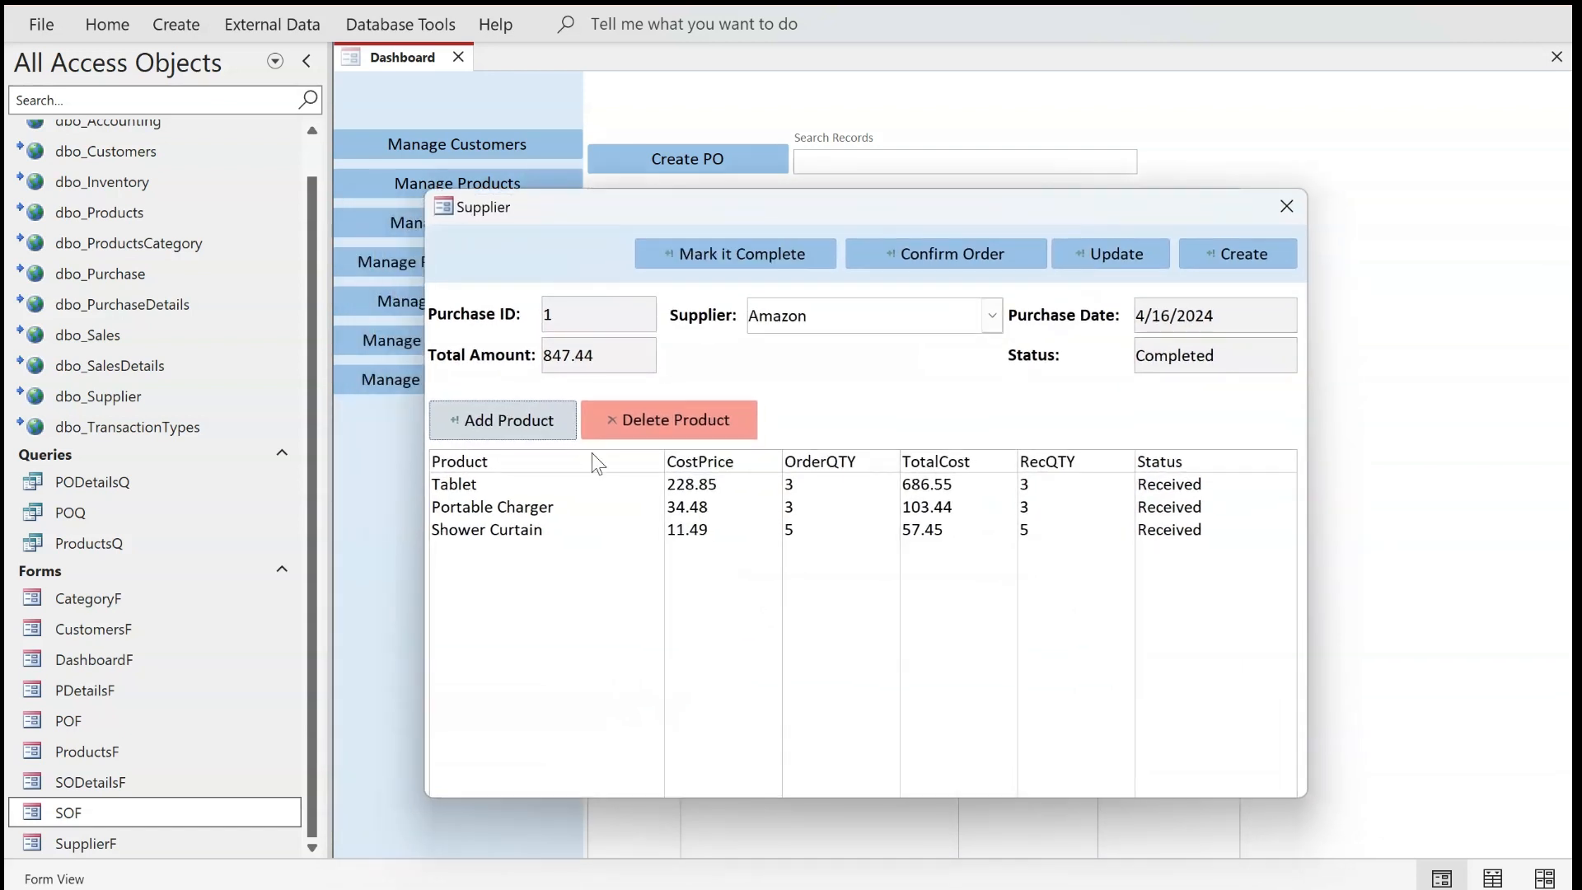
# Switch the purchase order form to Design View and open the click event code of the Add Product button
pyautogui.rightClick(880, 399)
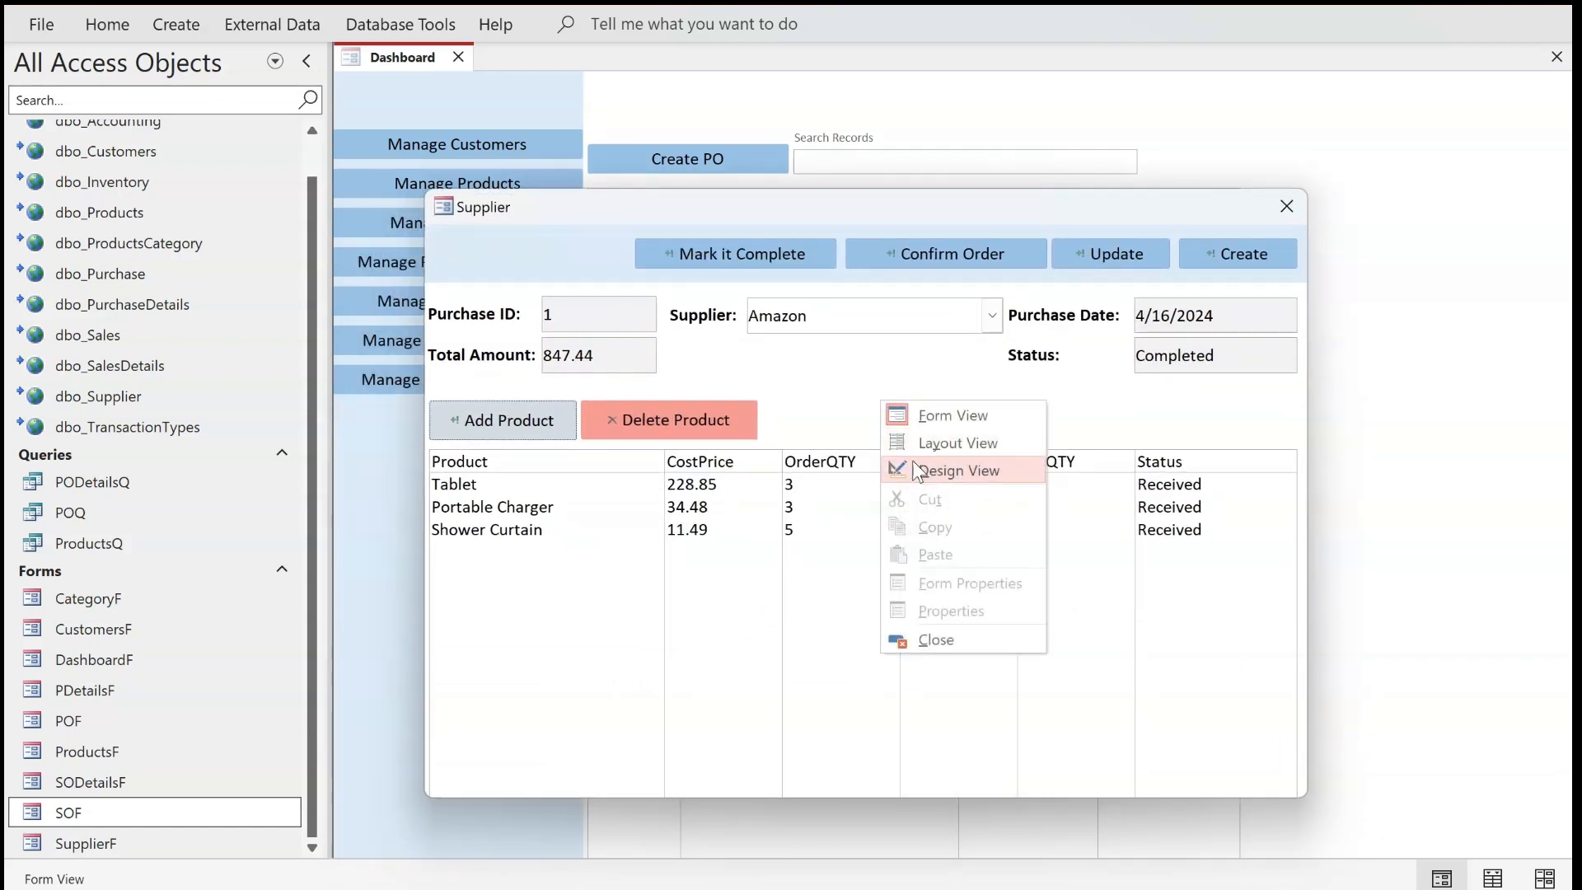
pyautogui.click(910, 469)
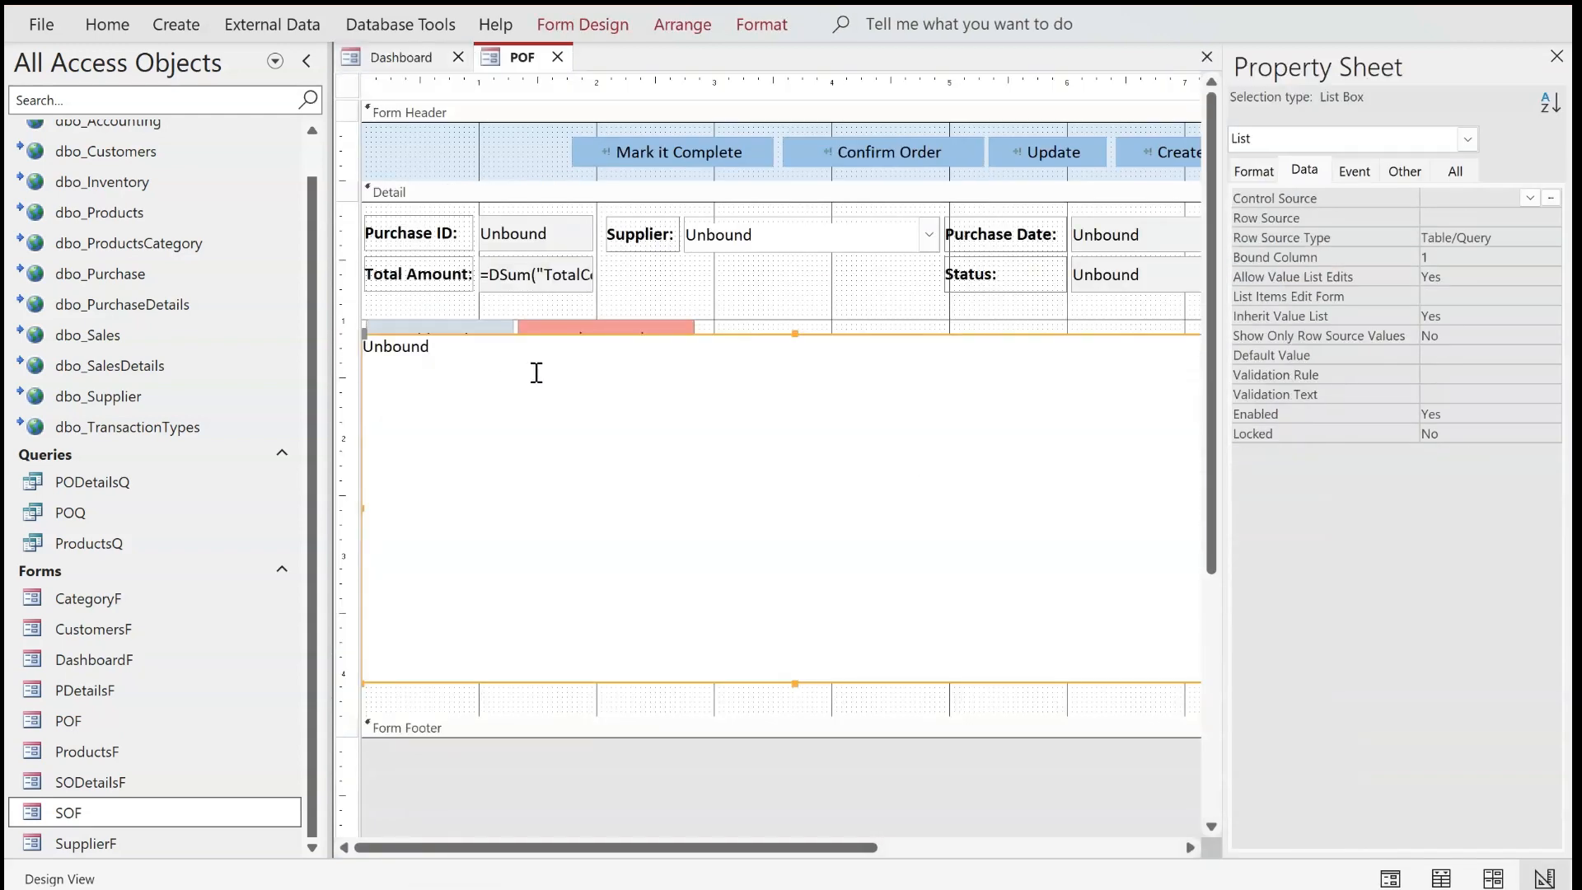
pyautogui.click(490, 346)
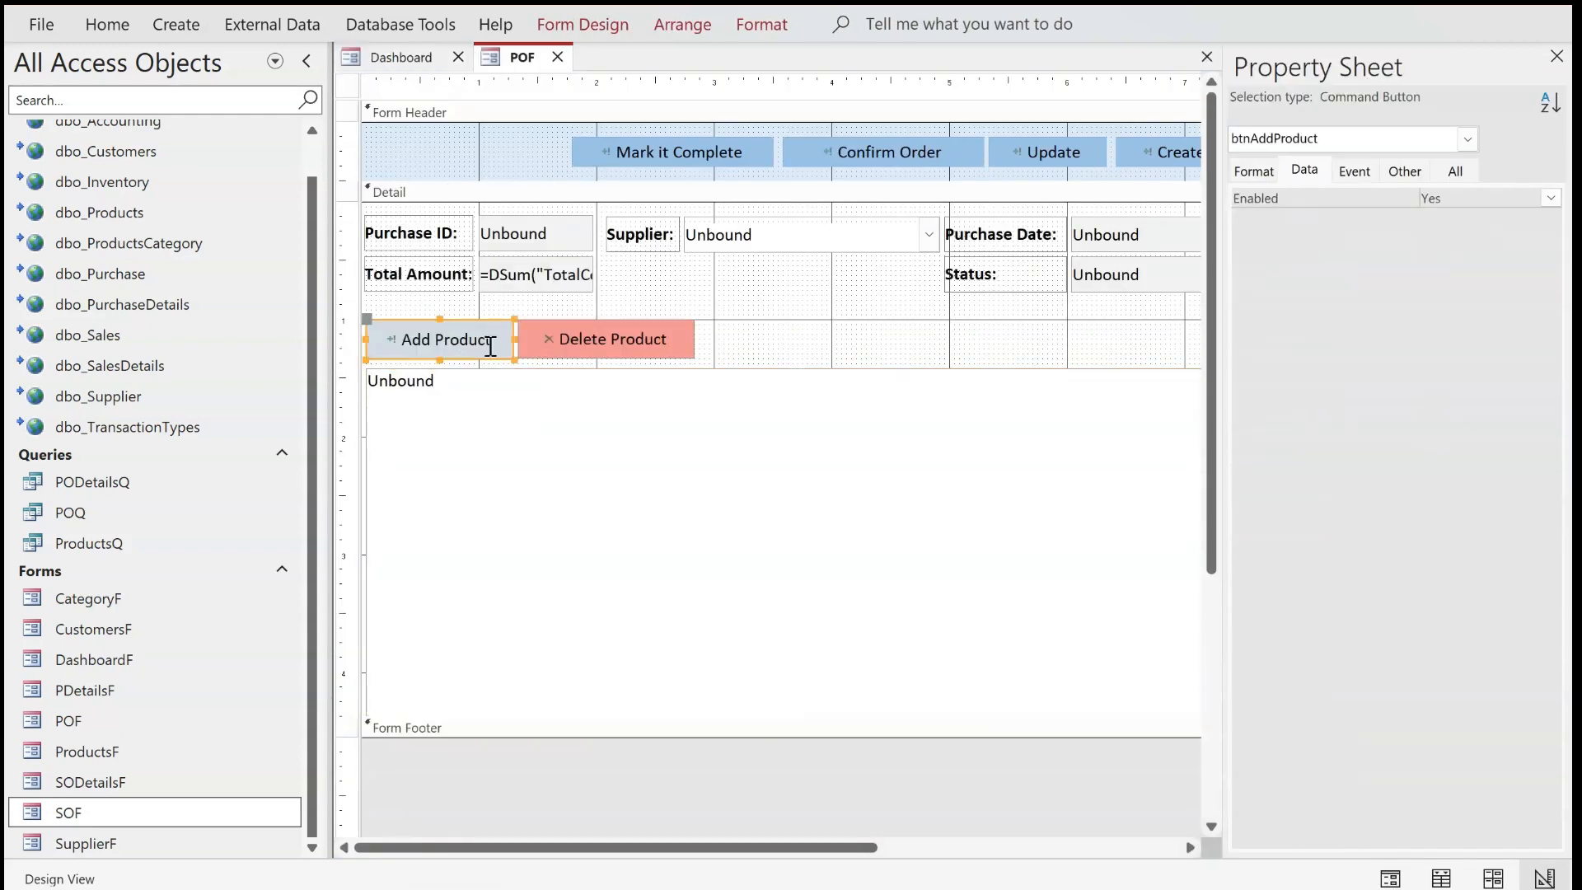
pyautogui.click(1354, 171)
pyautogui.click(1543, 199)
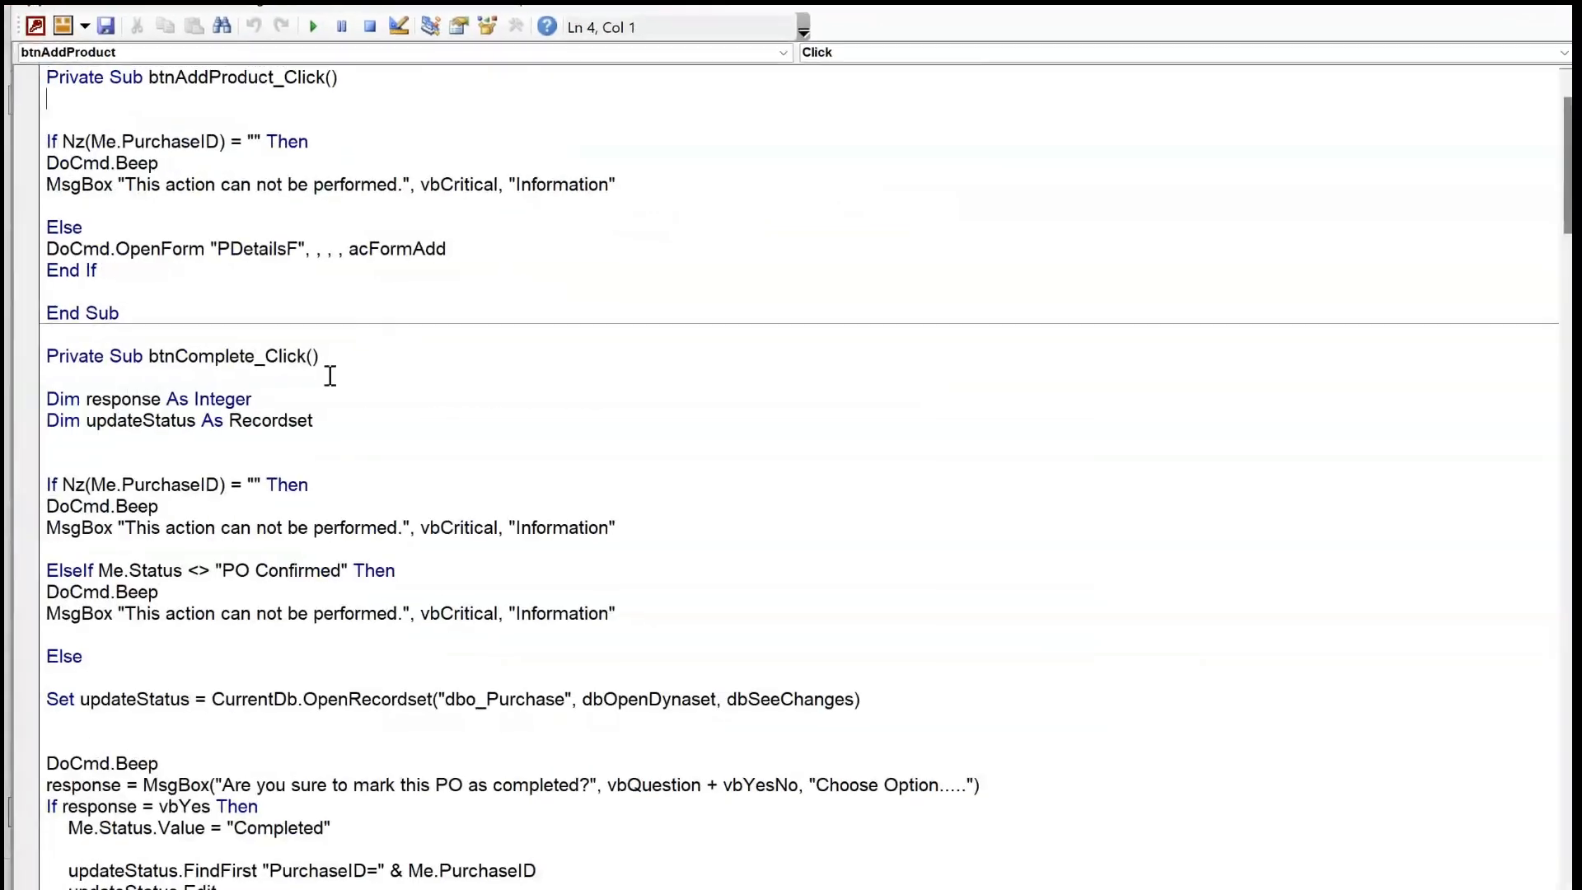
# Extend the PurchaseID check in btnAddProduct_Click with Or Me.Status = "Completed" and close the code editor
pyautogui.click(266, 142)
pyautogui.moveTo(620, 183); pyautogui.dragTo(30, 146)
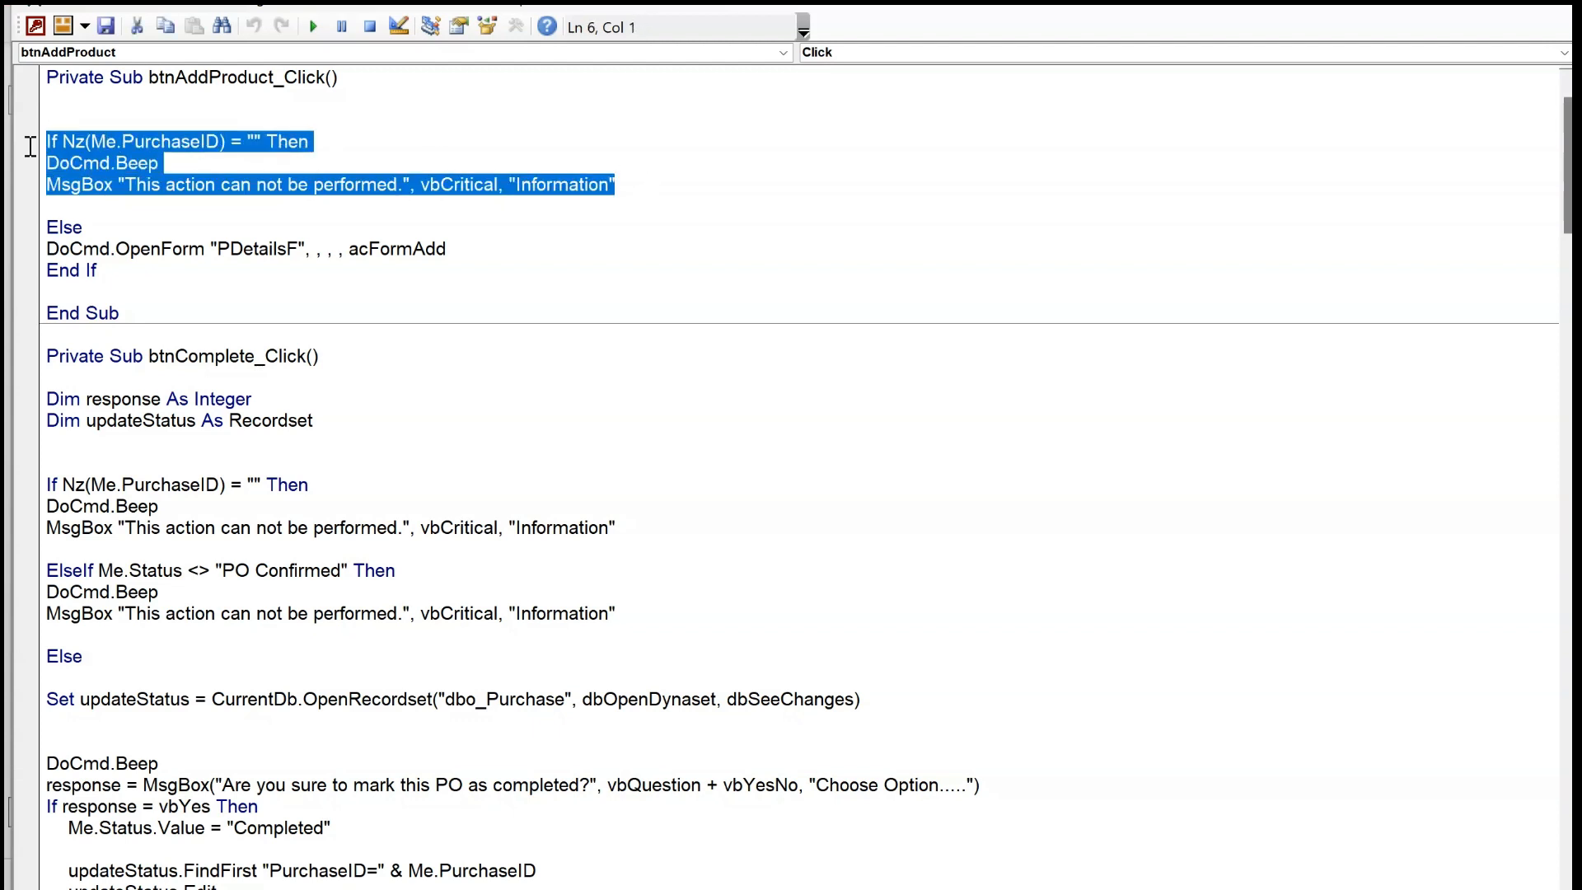
pyautogui.click(677, 170)
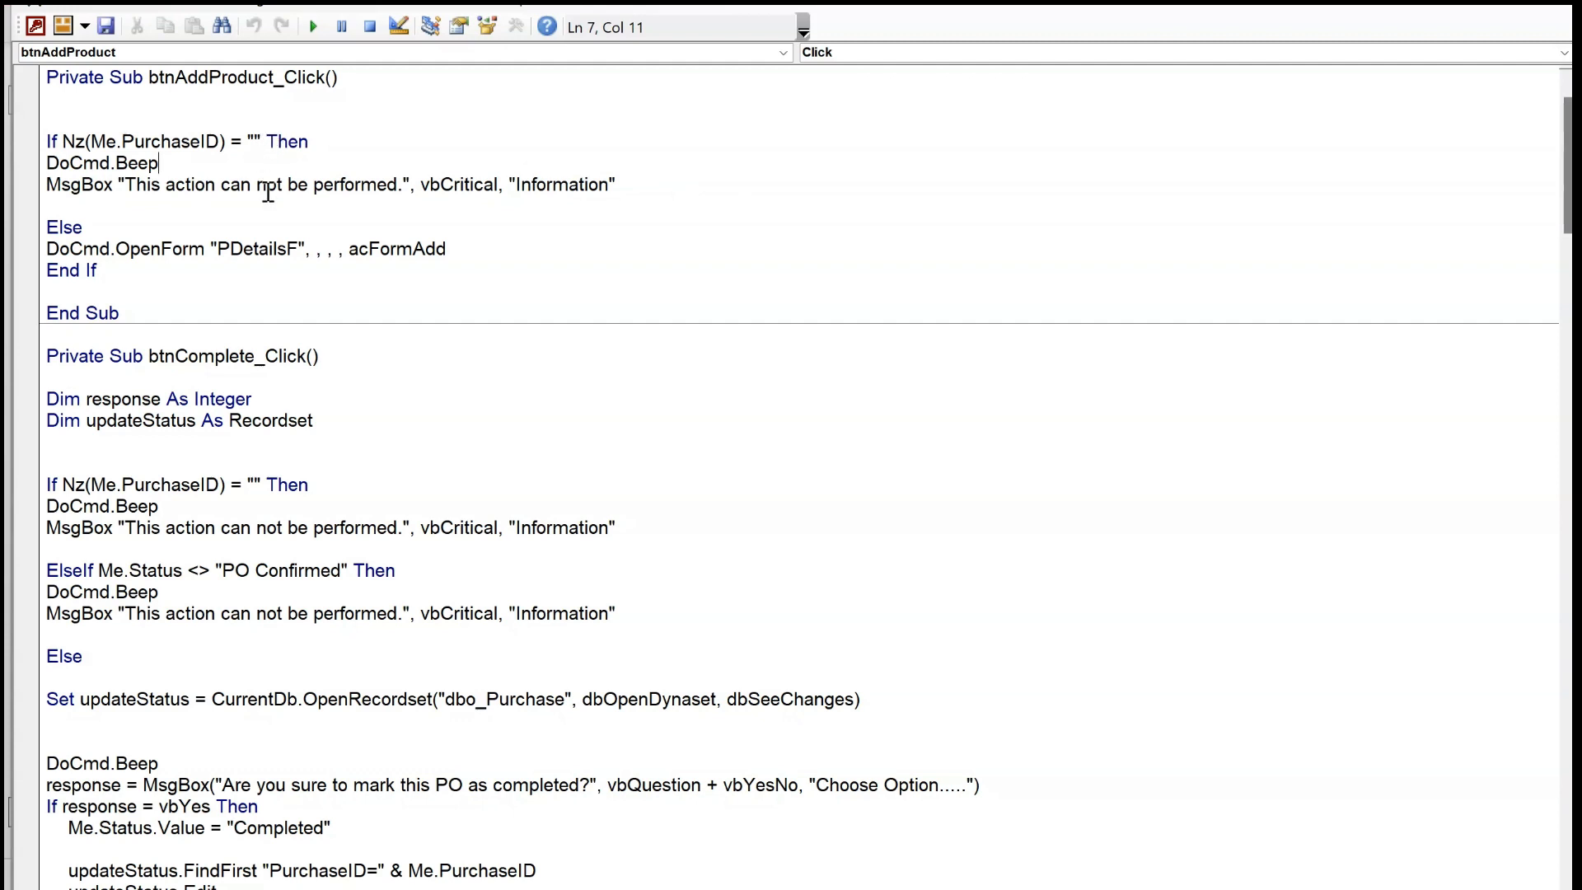
pyautogui.click(265, 141)
pyautogui.write('or  ')
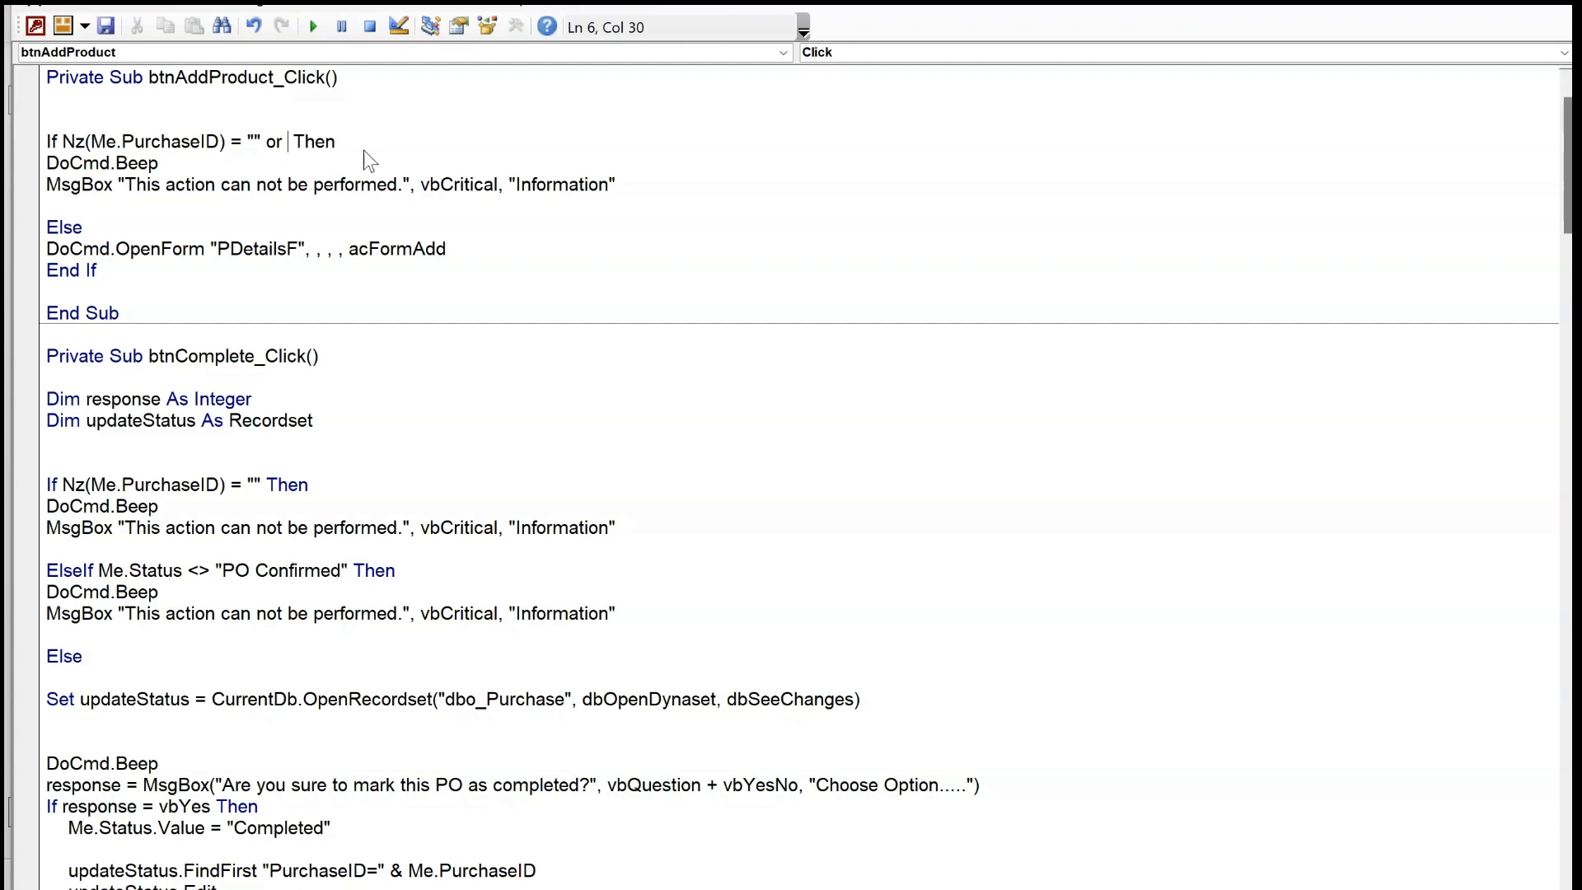
pyautogui.write('me.status = ""')
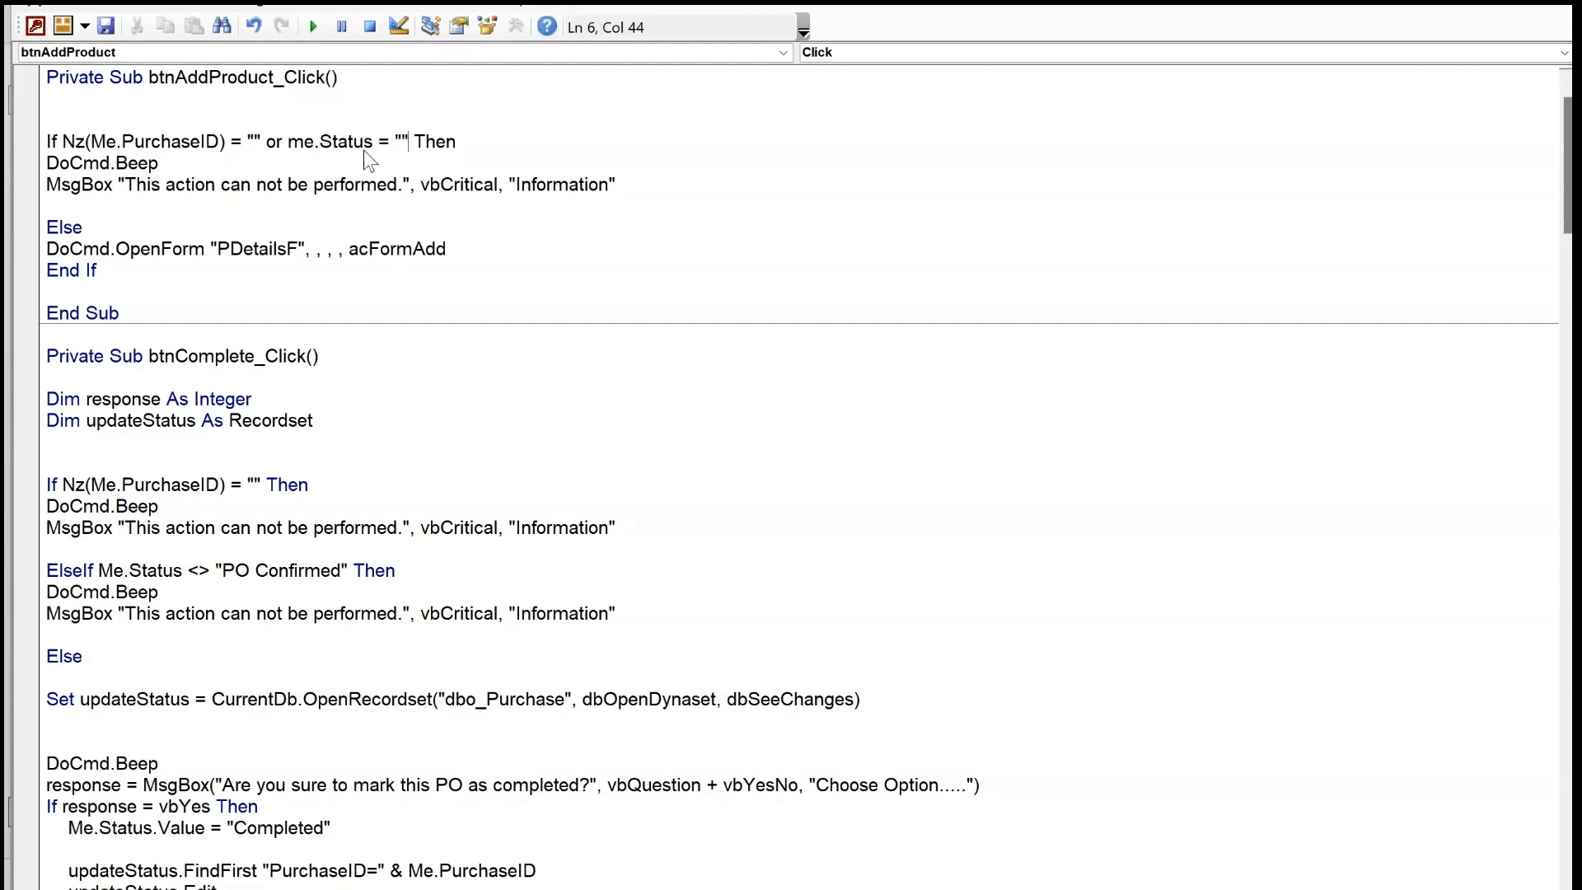
pyautogui.press('Left')
pyautogui.write('Complete')
pyautogui.write('d')
pyautogui.press('Down')
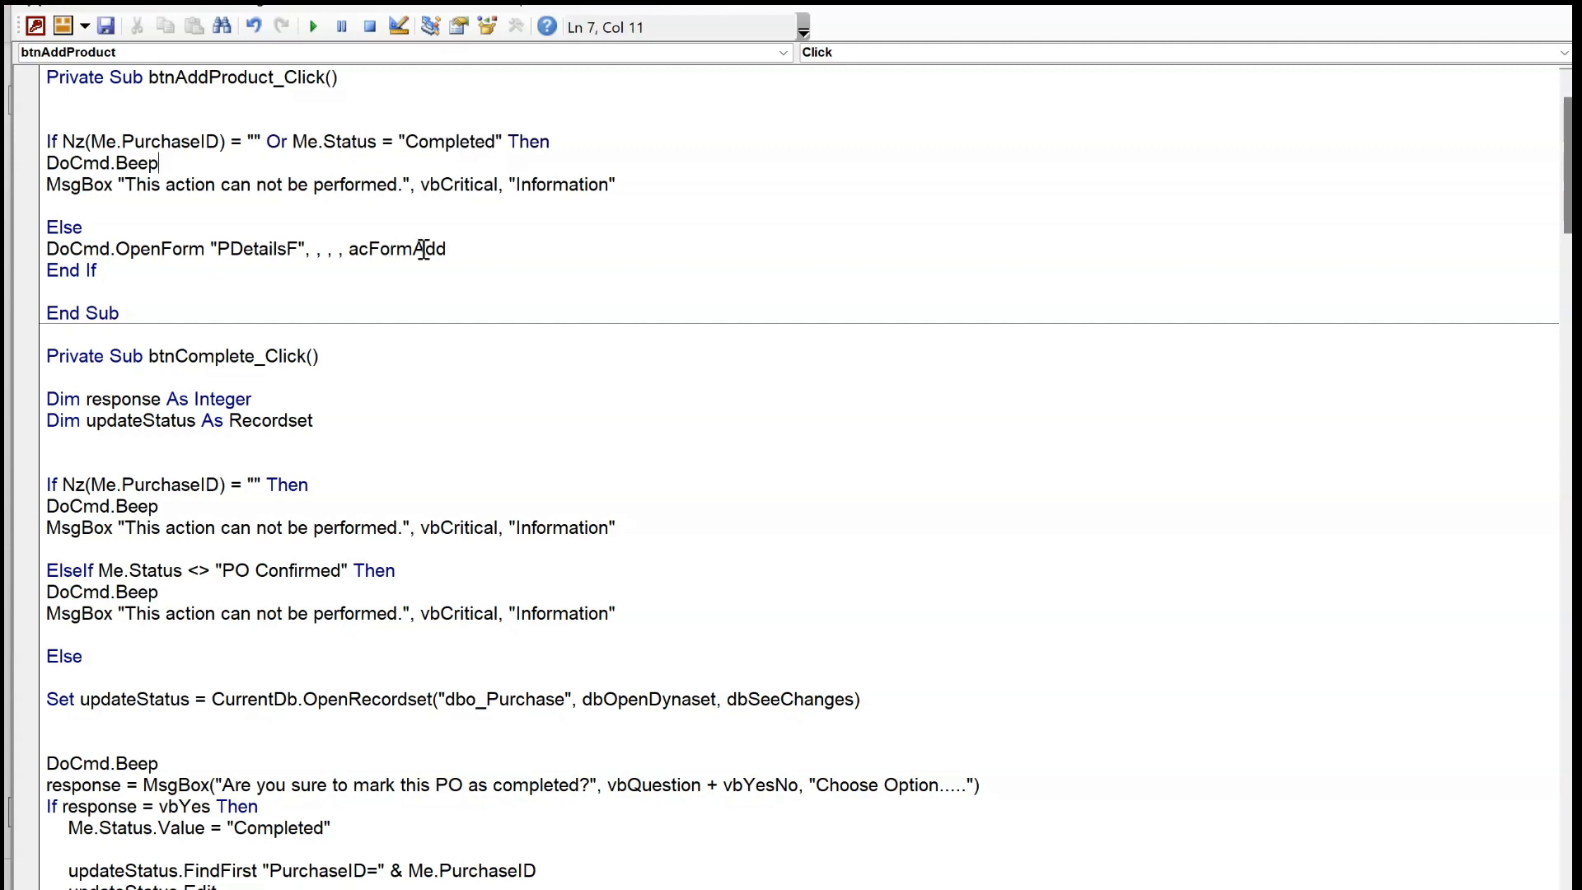
pyautogui.click(1549, 2)
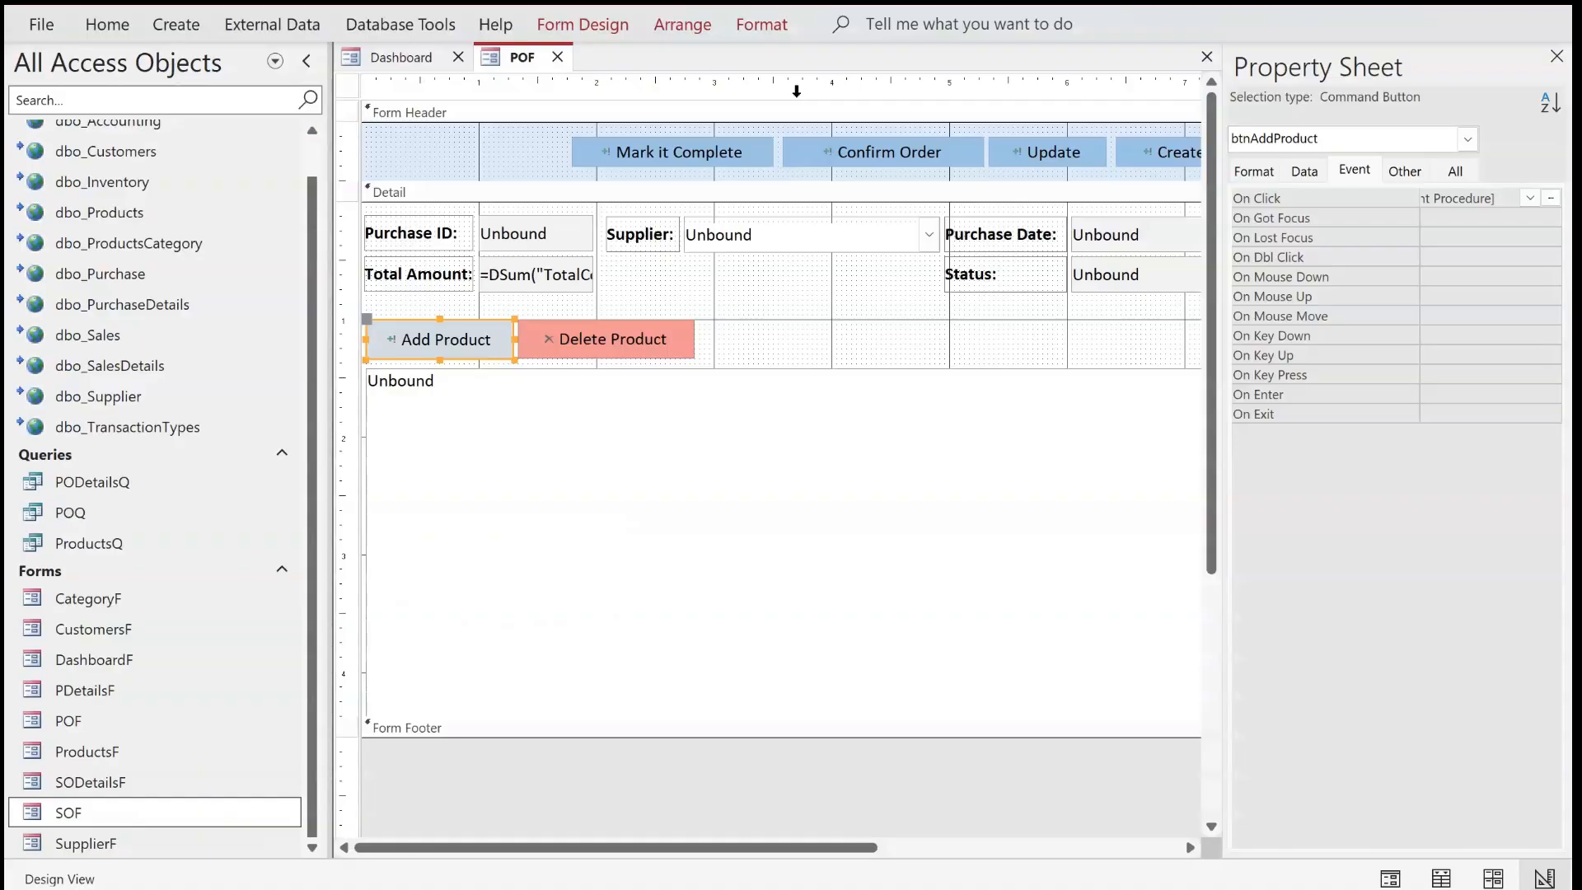
# Close the form design, reopen the Amazon purchase order and test adding a product to it
pyautogui.click(557, 57)
pyautogui.doubleClick(766, 224)
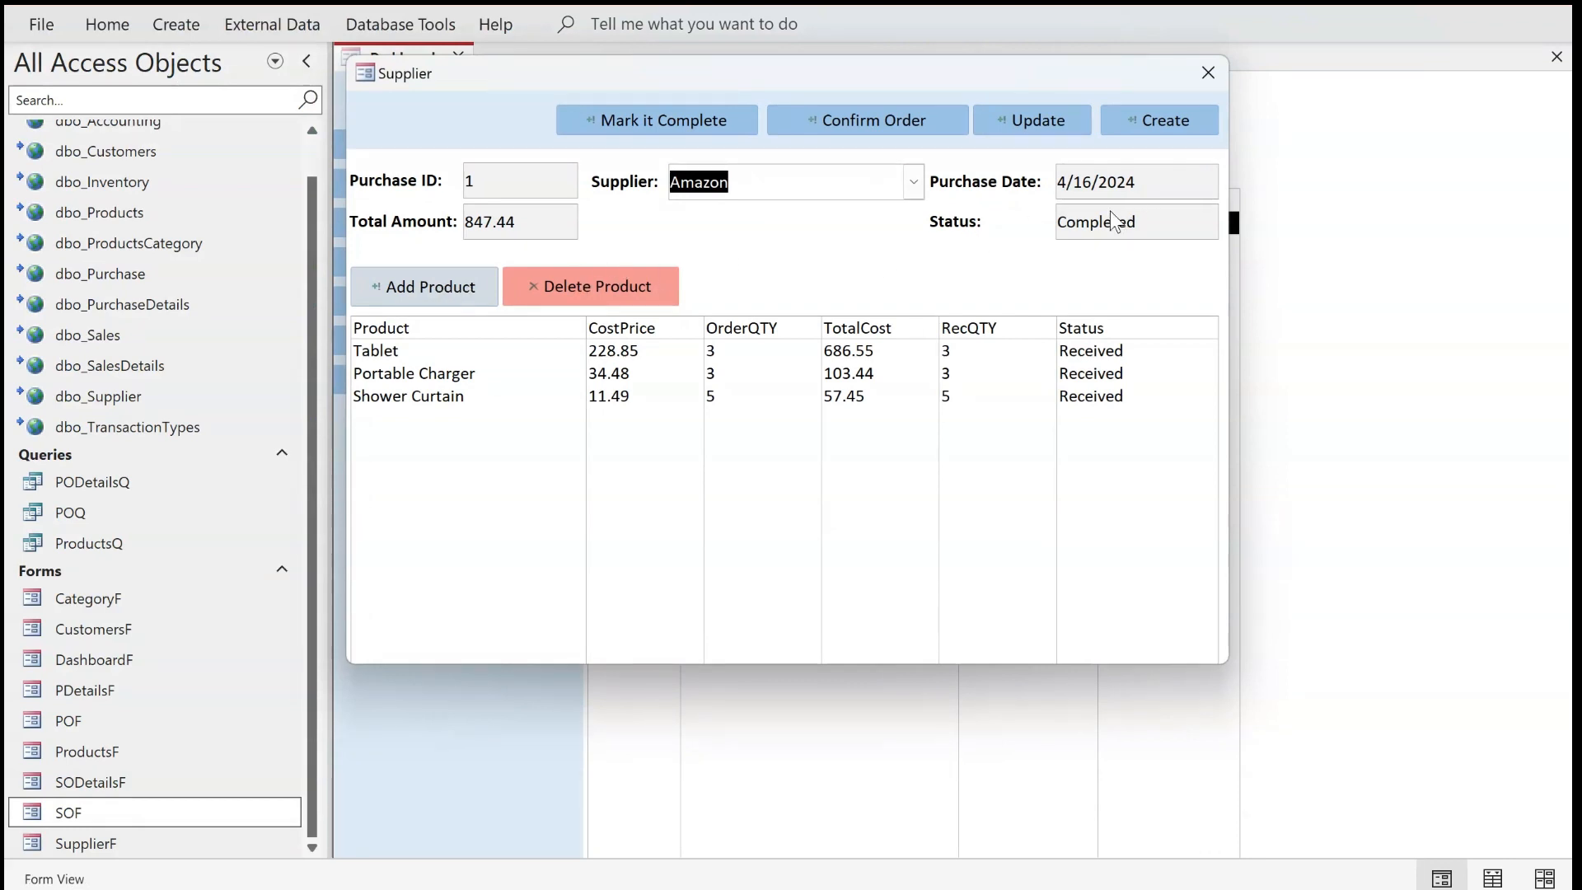
pyautogui.click(433, 284)
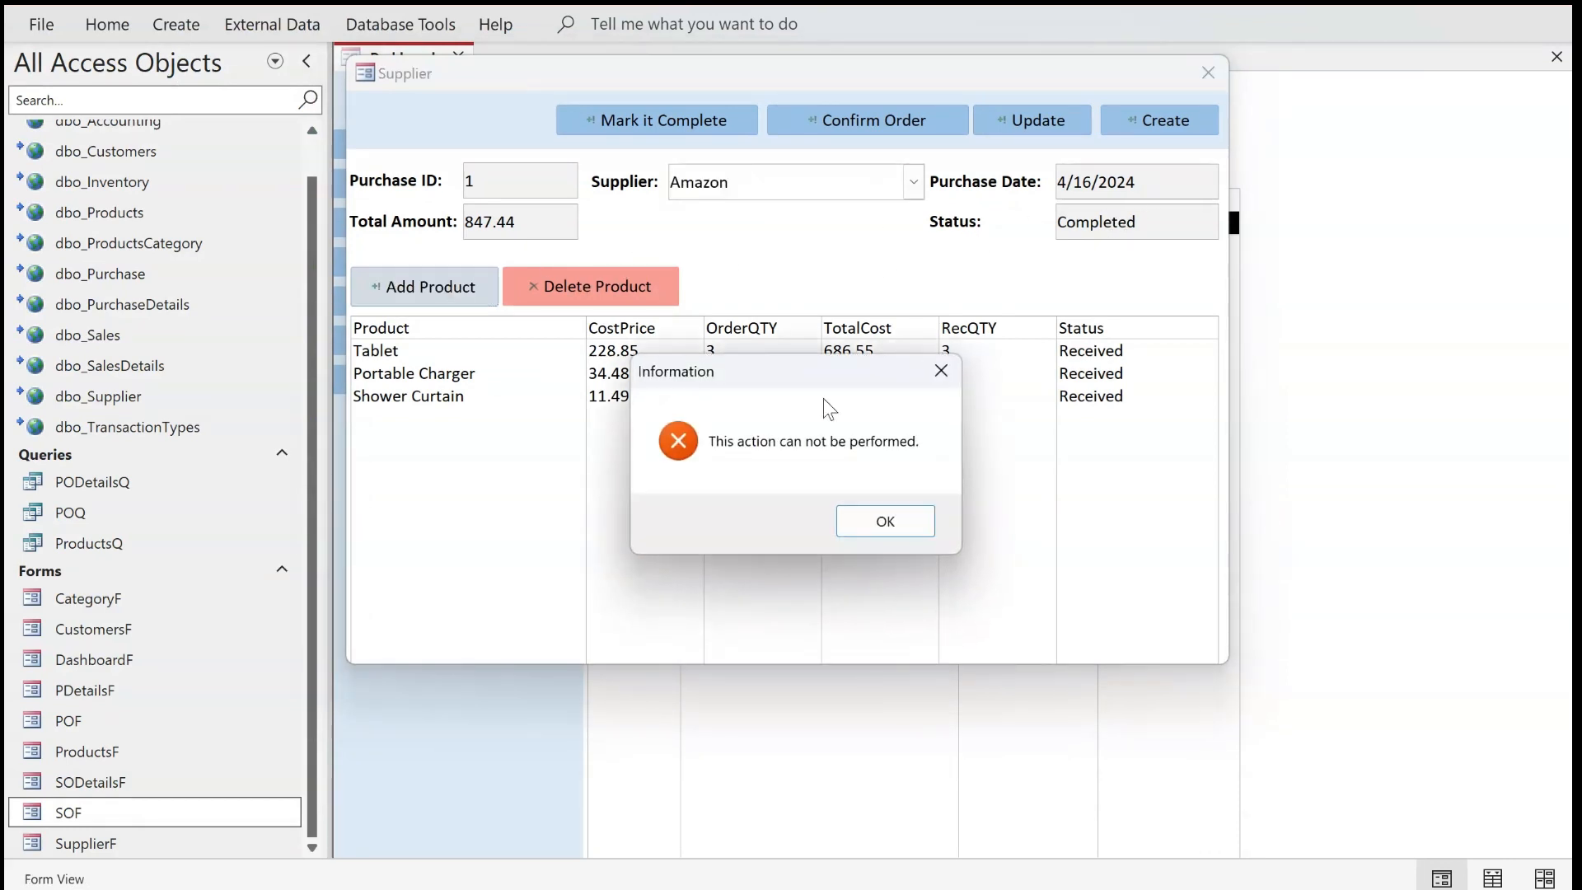
pyautogui.click(875, 524)
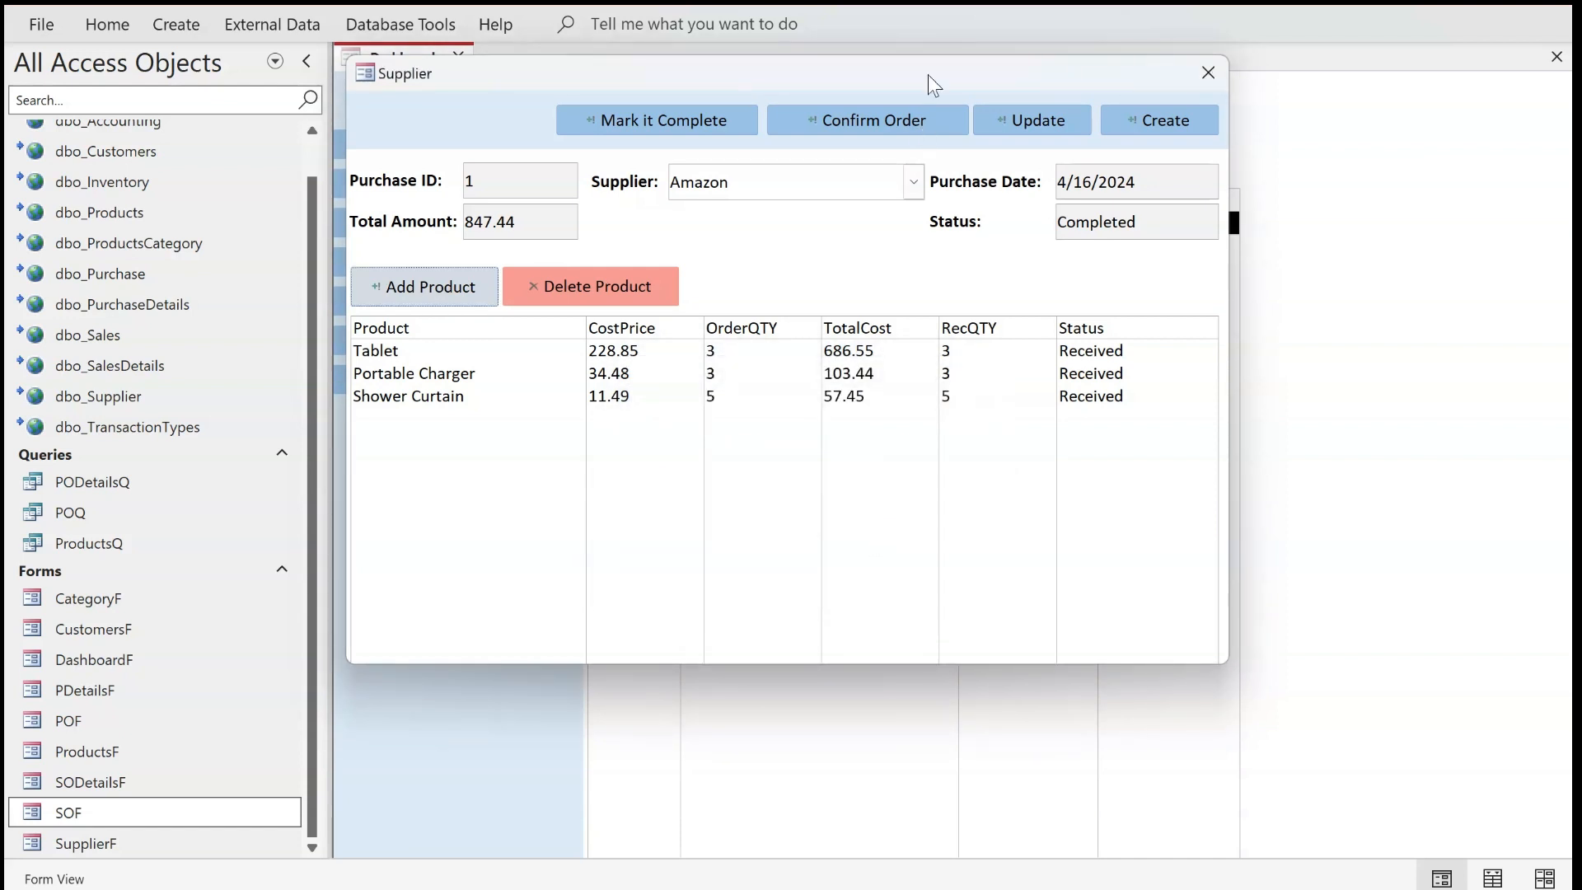
# Return the purchase order form to Design View and open the click event code of the Create button
pyautogui.moveTo(928, 74); pyautogui.dragTo(995, 120)
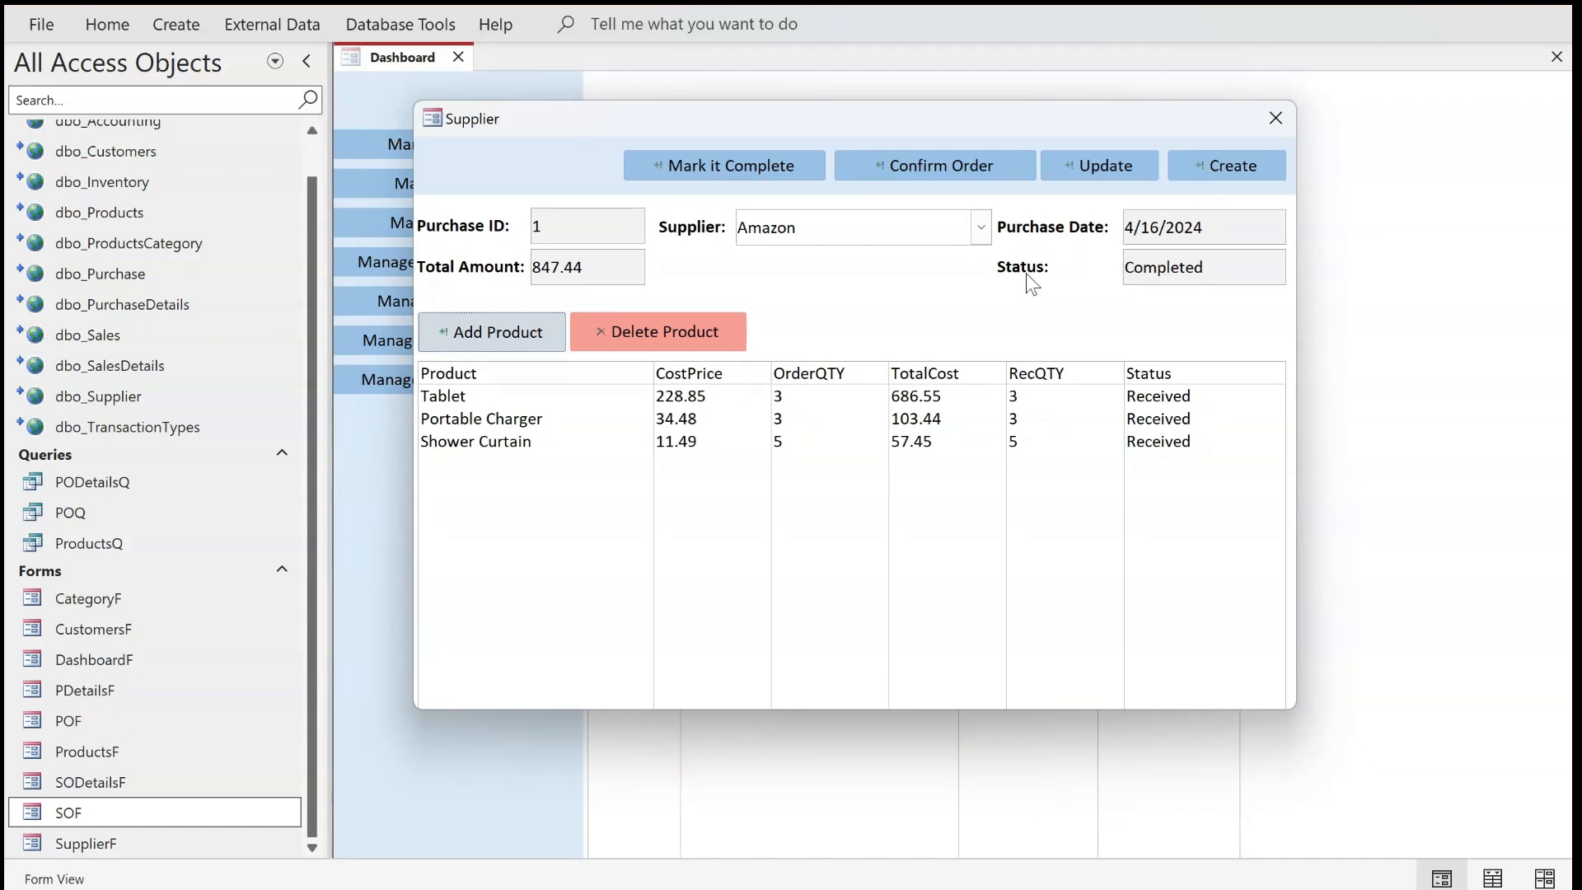
pyautogui.rightClick(949, 274)
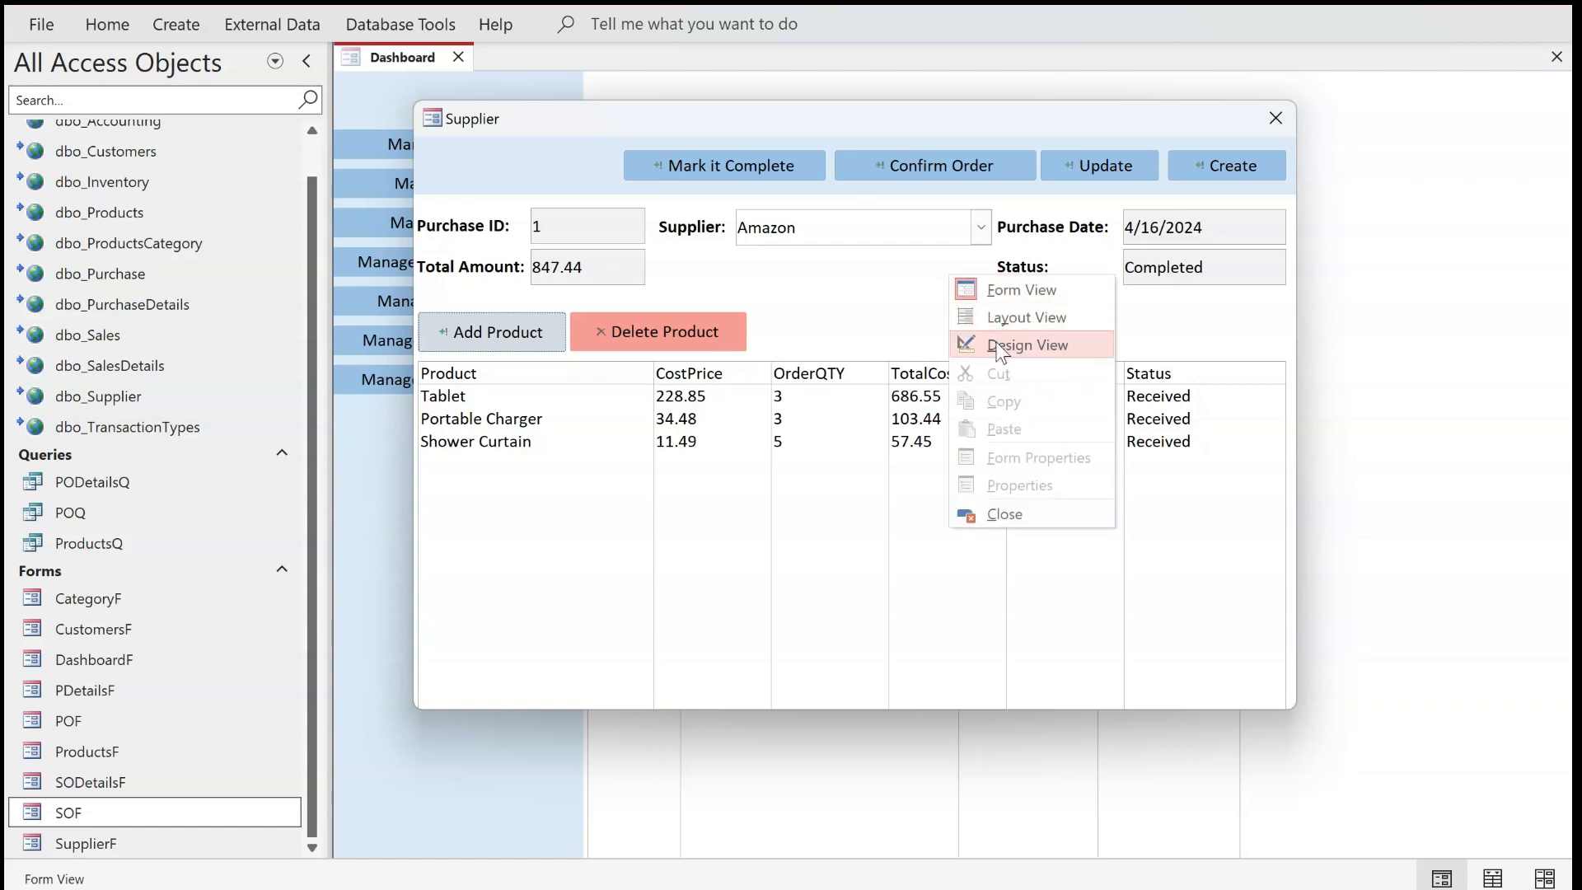
pyautogui.click(999, 348)
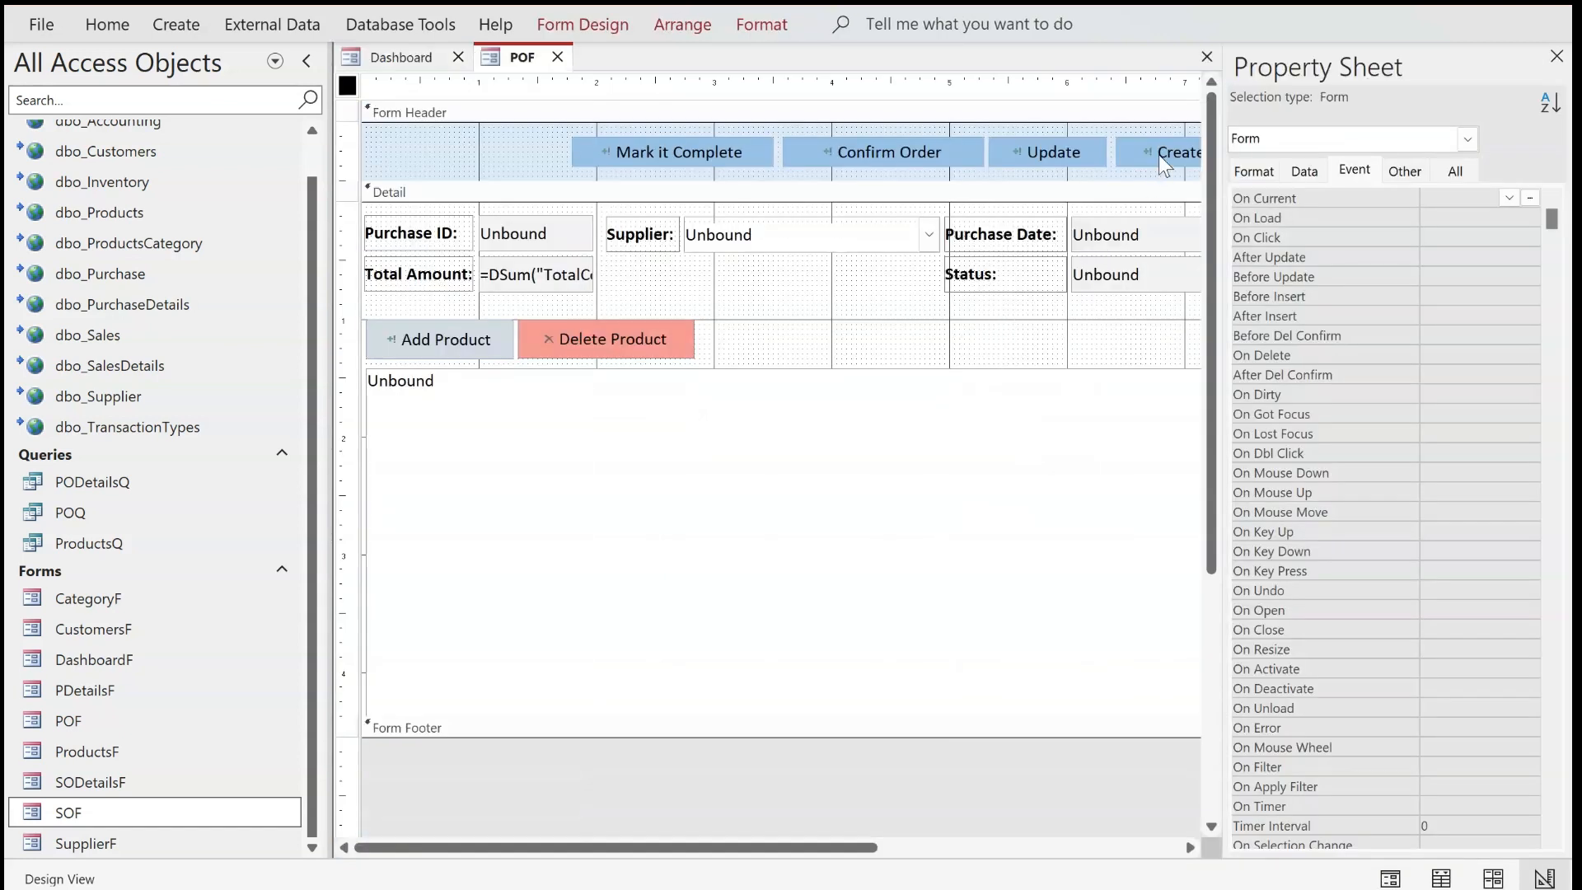
pyautogui.click(1174, 156)
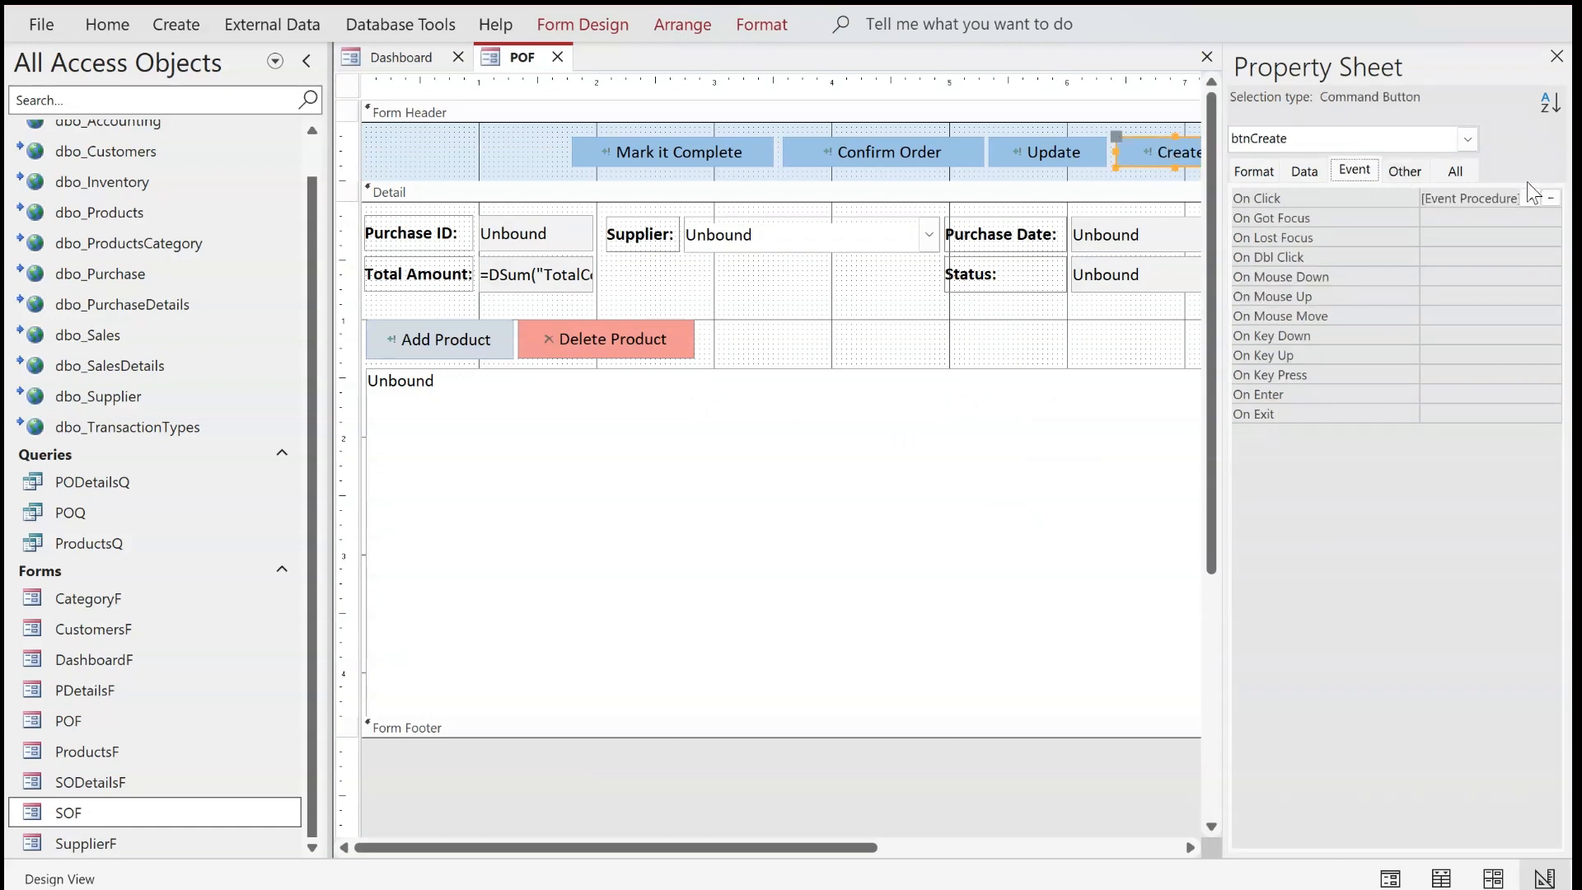
pyautogui.click(1554, 200)
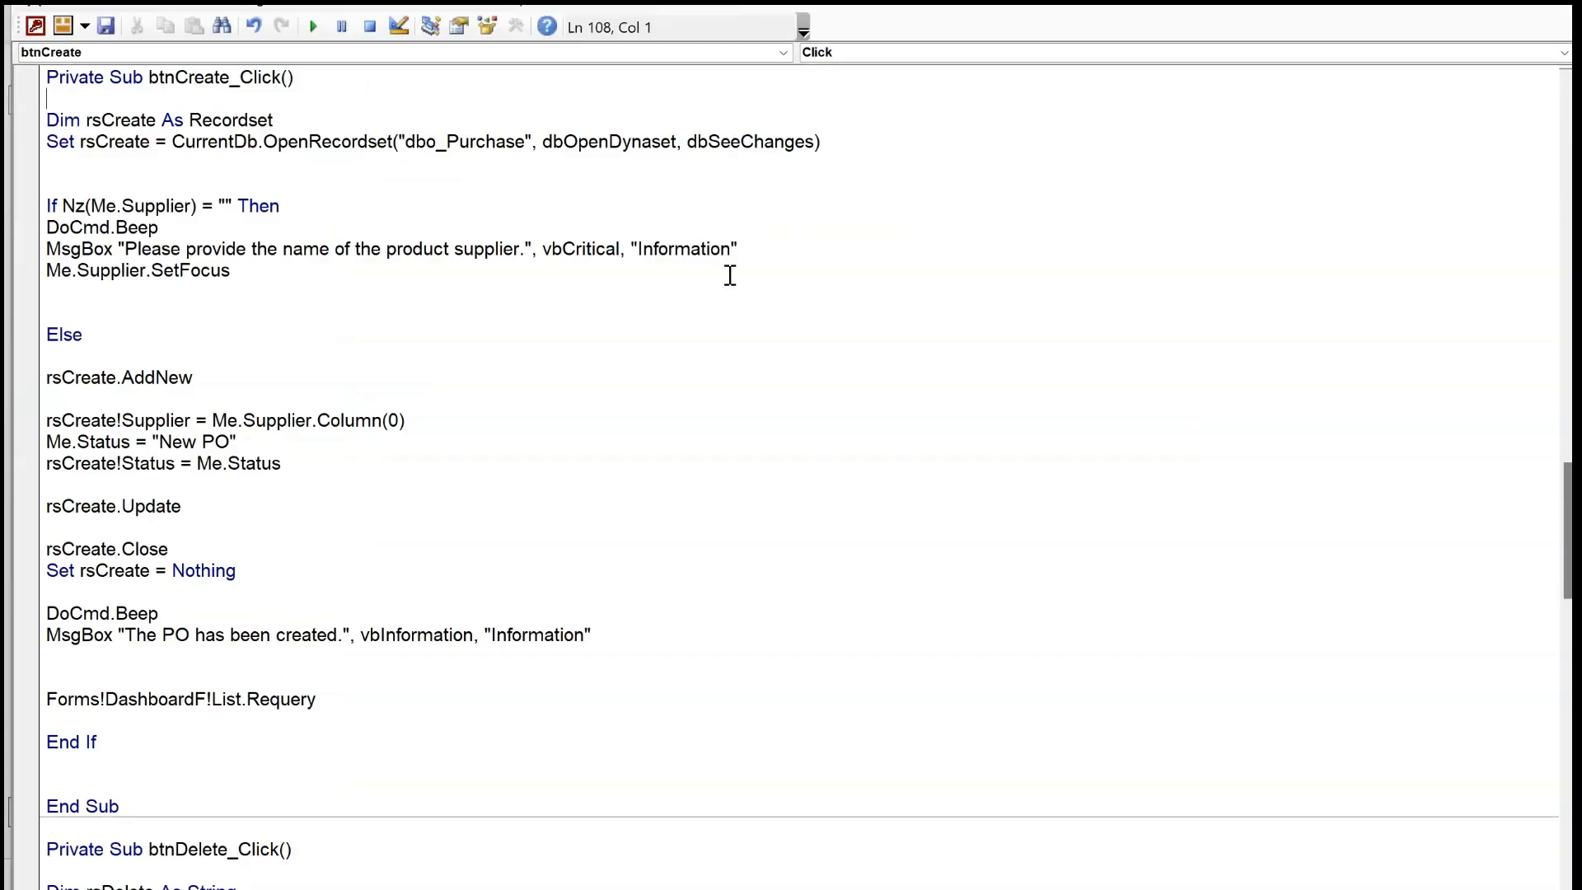
# Add an ElseIf Me.Status = "Completed" Then branch below Me.Supplier.SetFocus in btnCreate_Click
pyautogui.press('Return')
pyautogui.press('Return')
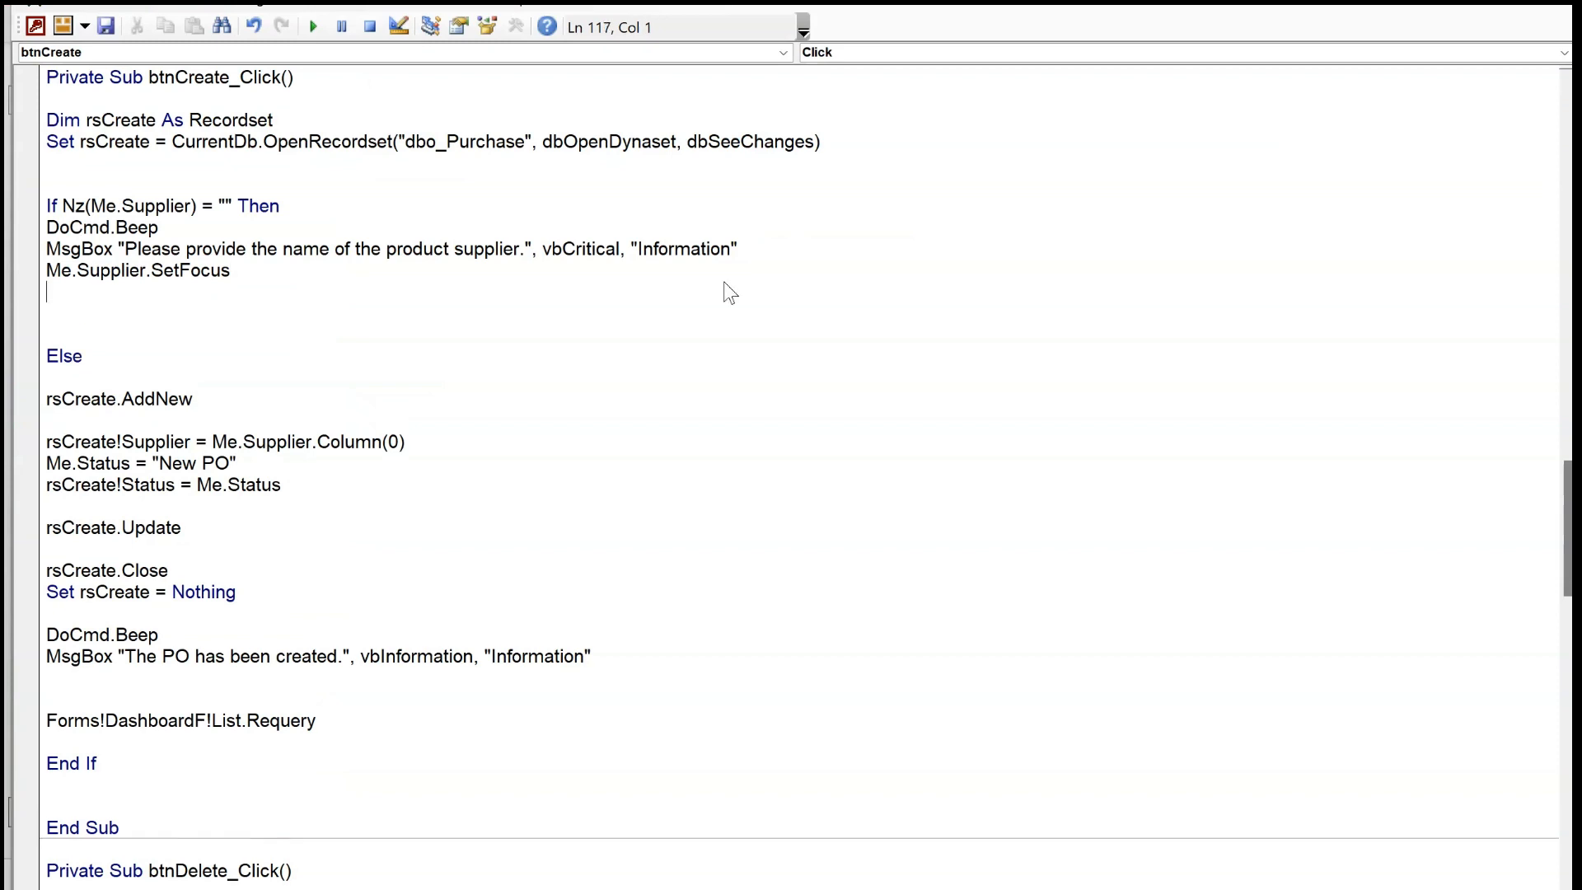
pyautogui.write('e')
pyautogui.press('BackSpace')
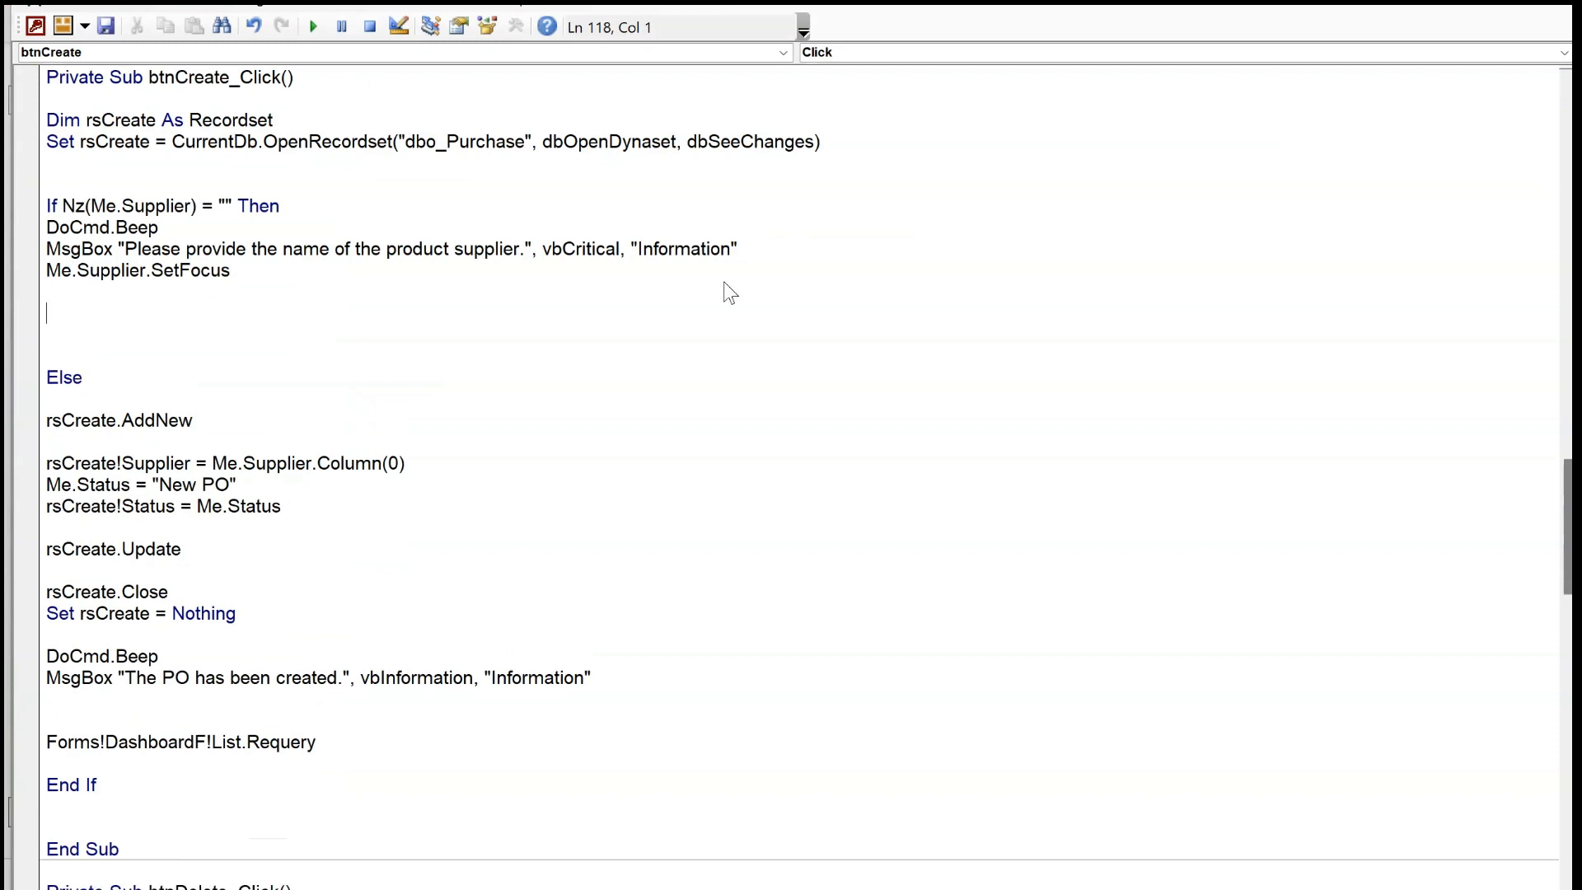
pyautogui.write('elseif me.st')
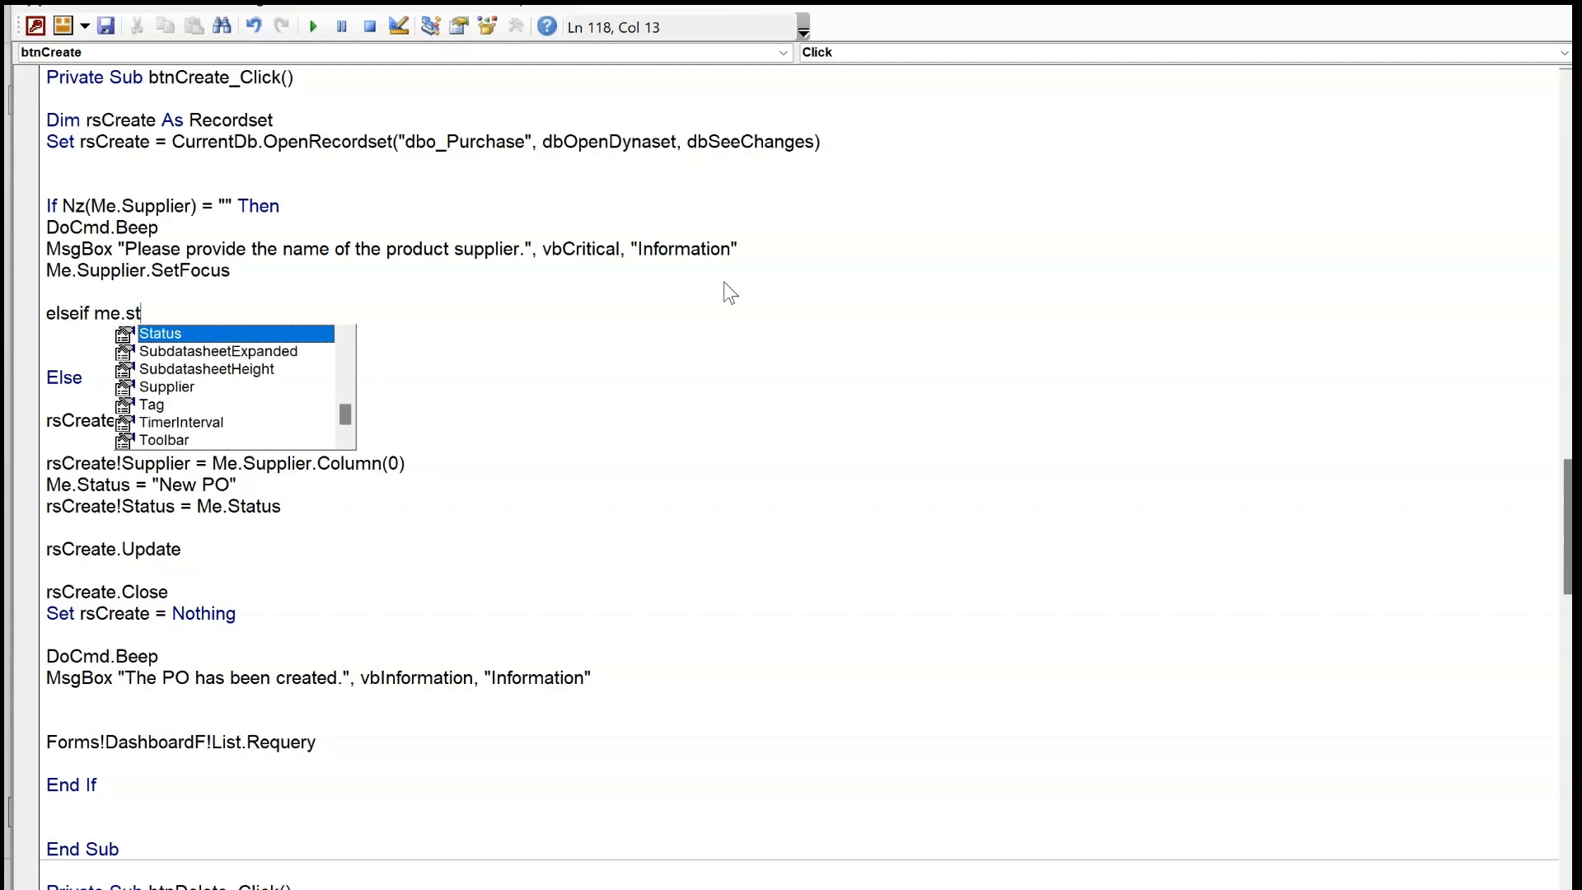
pyautogui.press('Tab')
pyautogui.write('= ""')
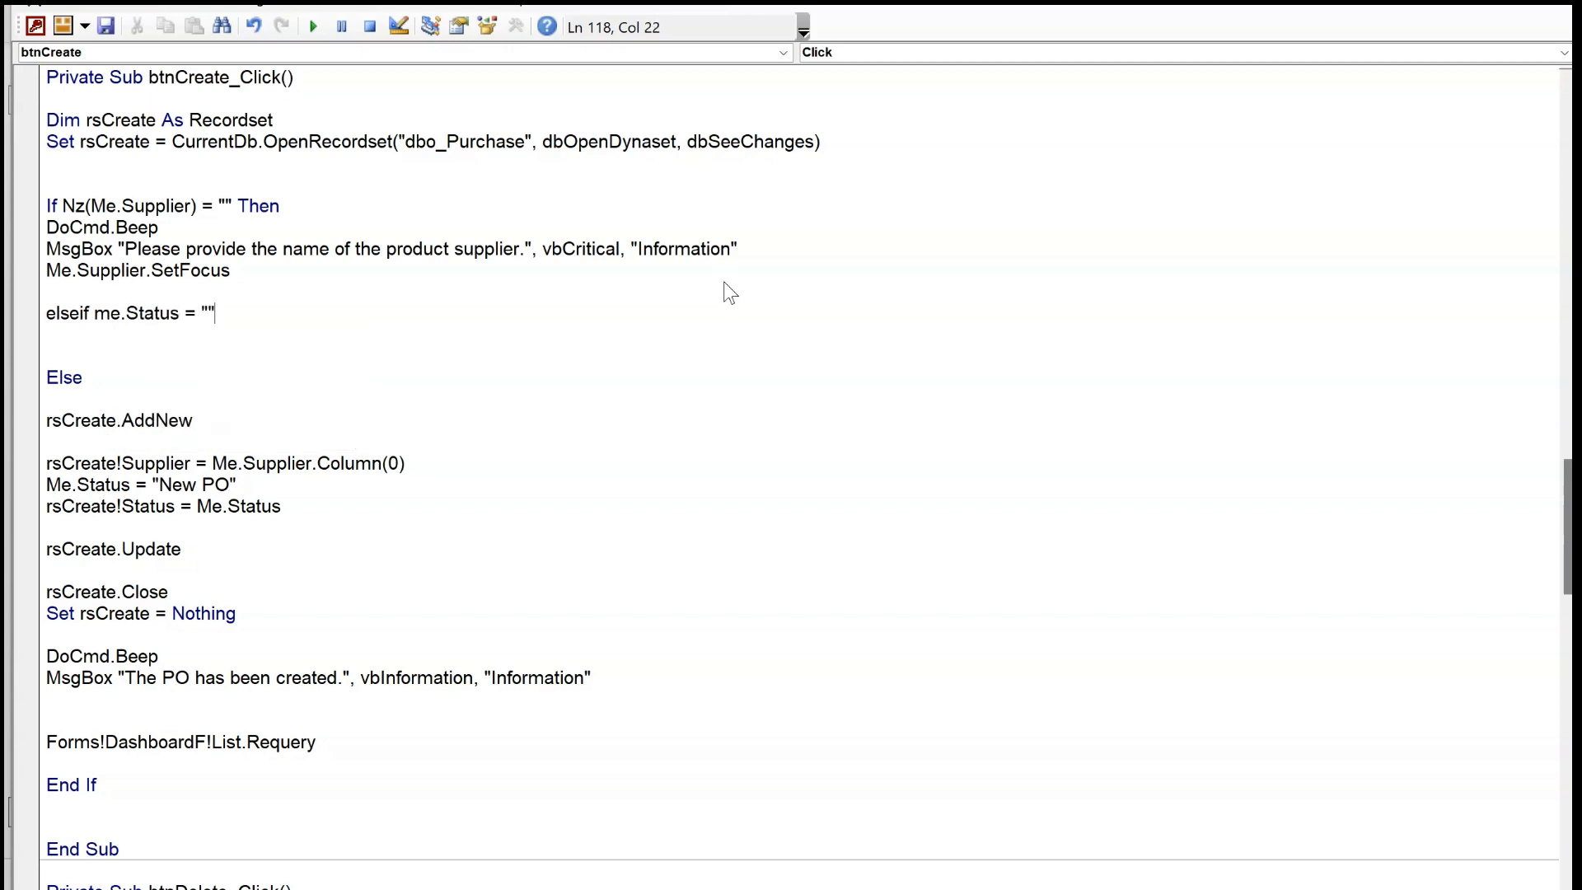
pyautogui.press('Left')
pyautogui.write('pleted" then')
pyautogui.press('Return')
# Add DoCmd.Beep and a MsgBox with the text "This action can not be performed" to the Completed branch of btnCreate_Click
pyautogui.write('doc')
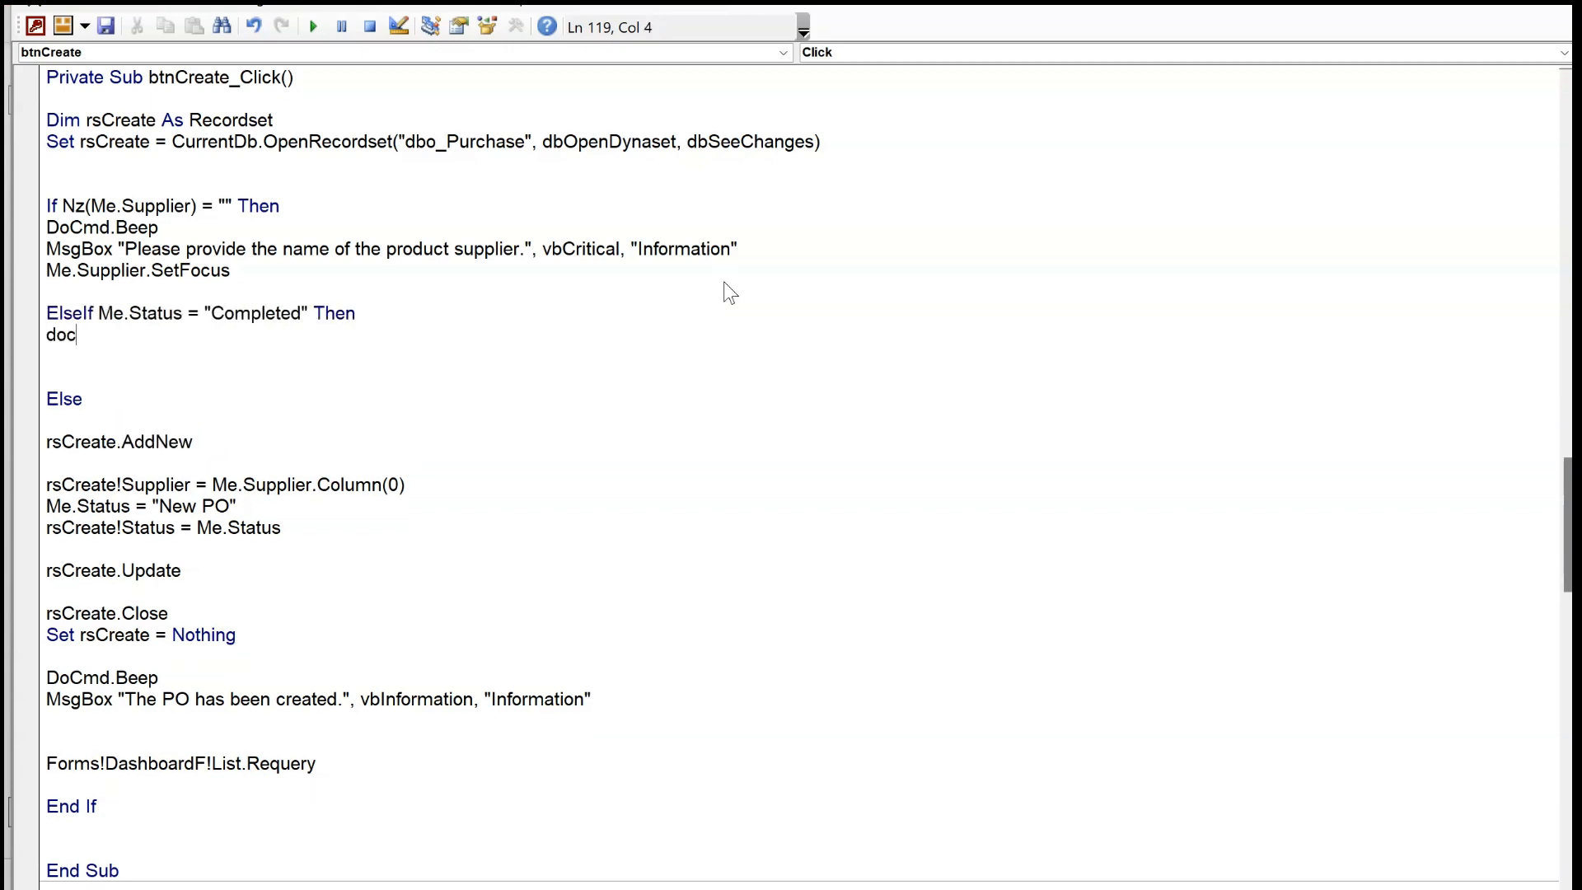
pyautogui.write('md.beep')
pyautogui.press('Return')
pyautogui.write('msgbo')
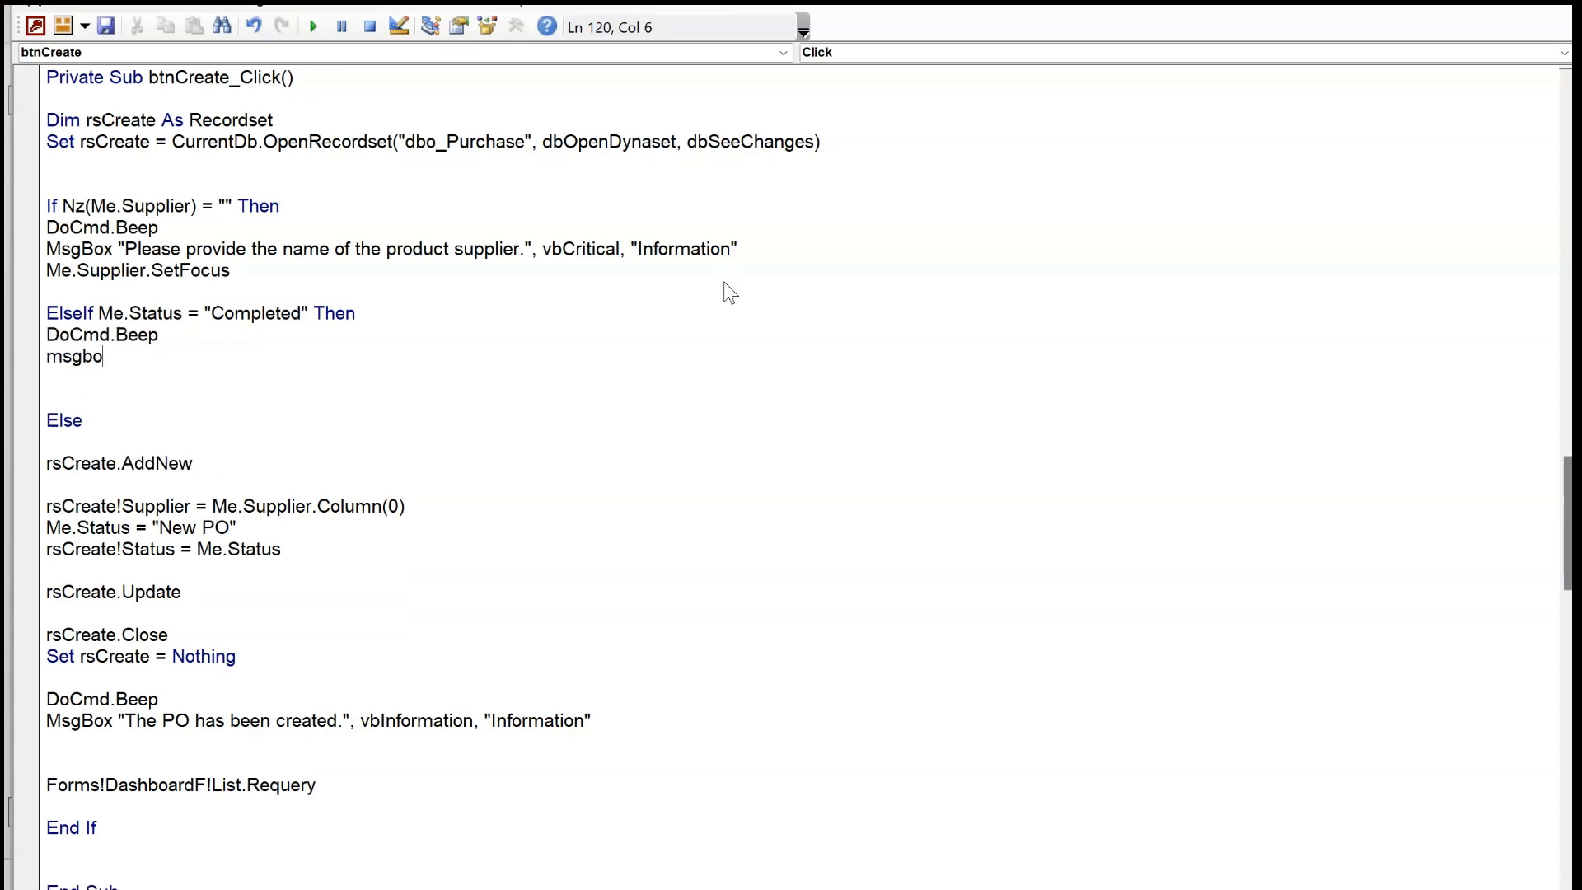
pyautogui.write('x "This action ca')
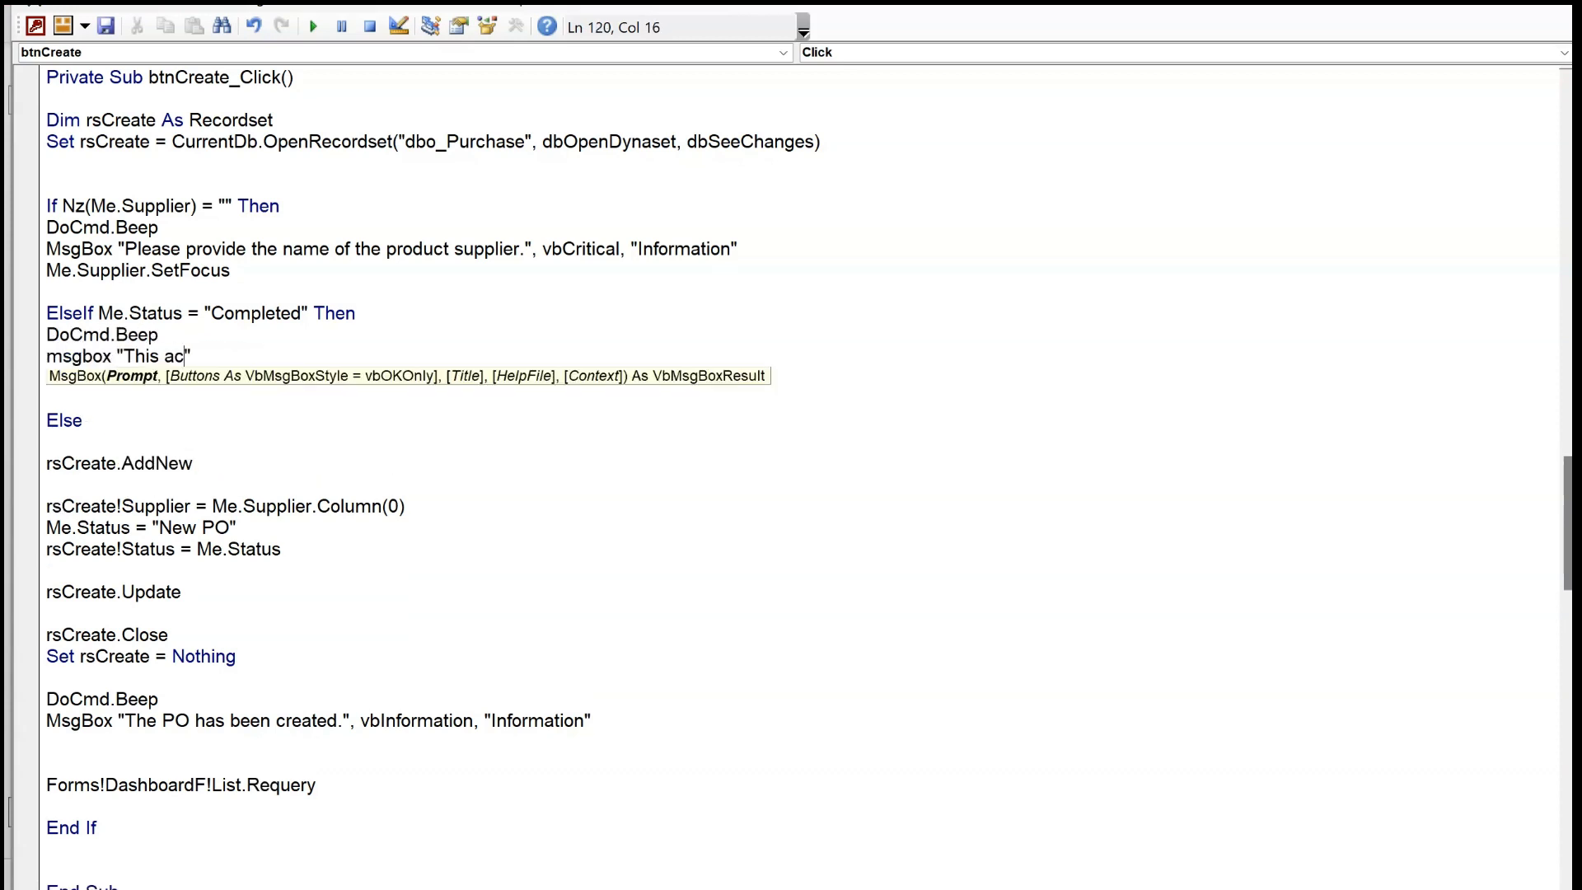
pyautogui.write('n npo')
pyautogui.write(' be performed/')
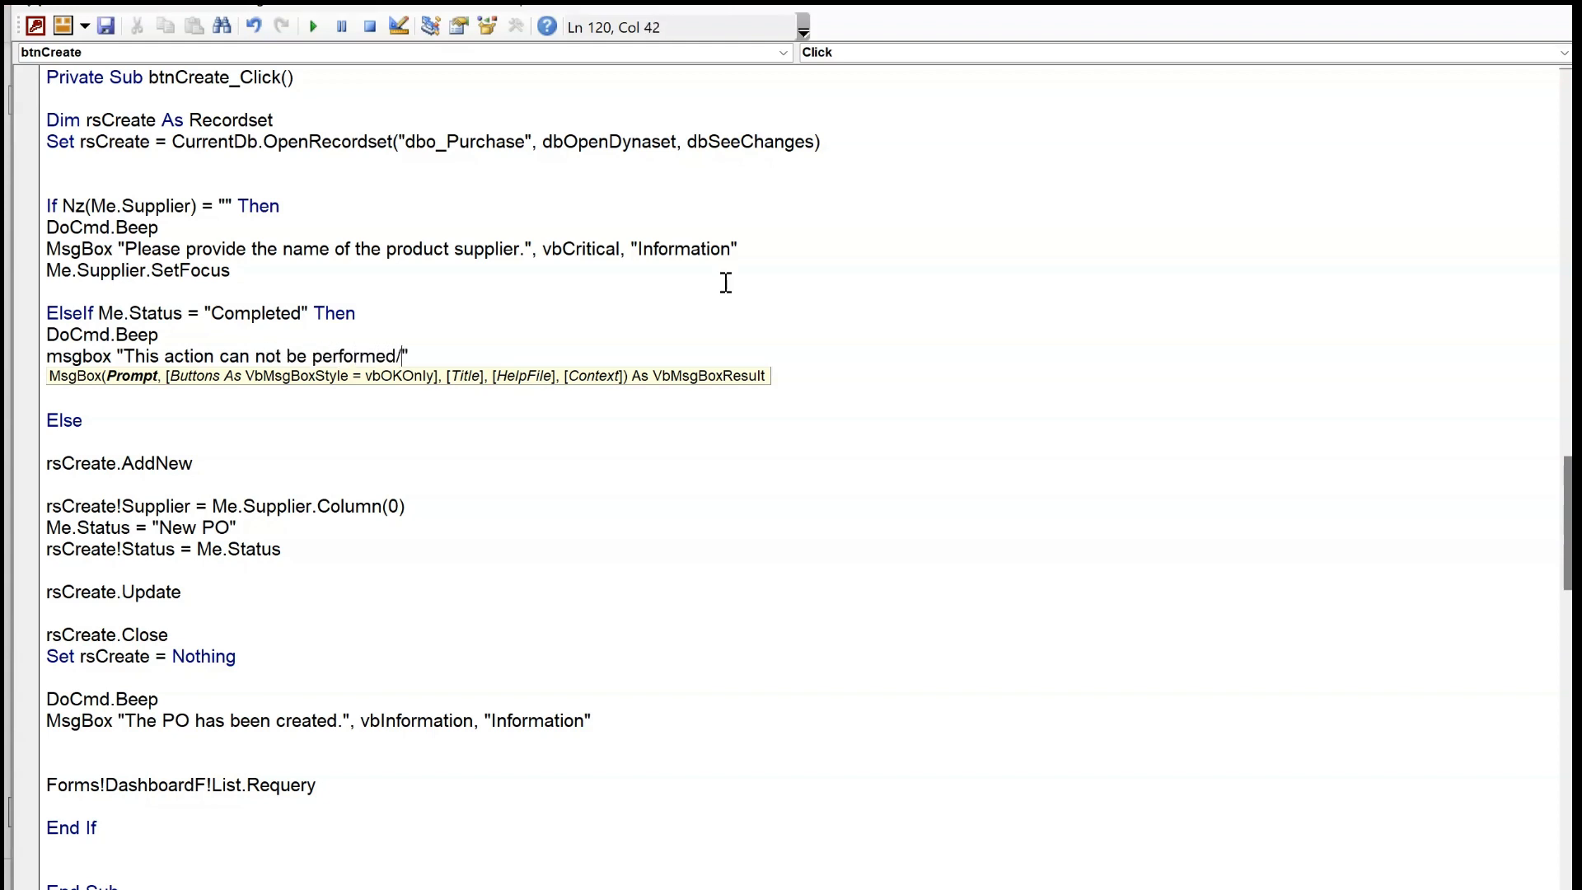
pyautogui.press('Home')
pyautogui.press('BackSpace')
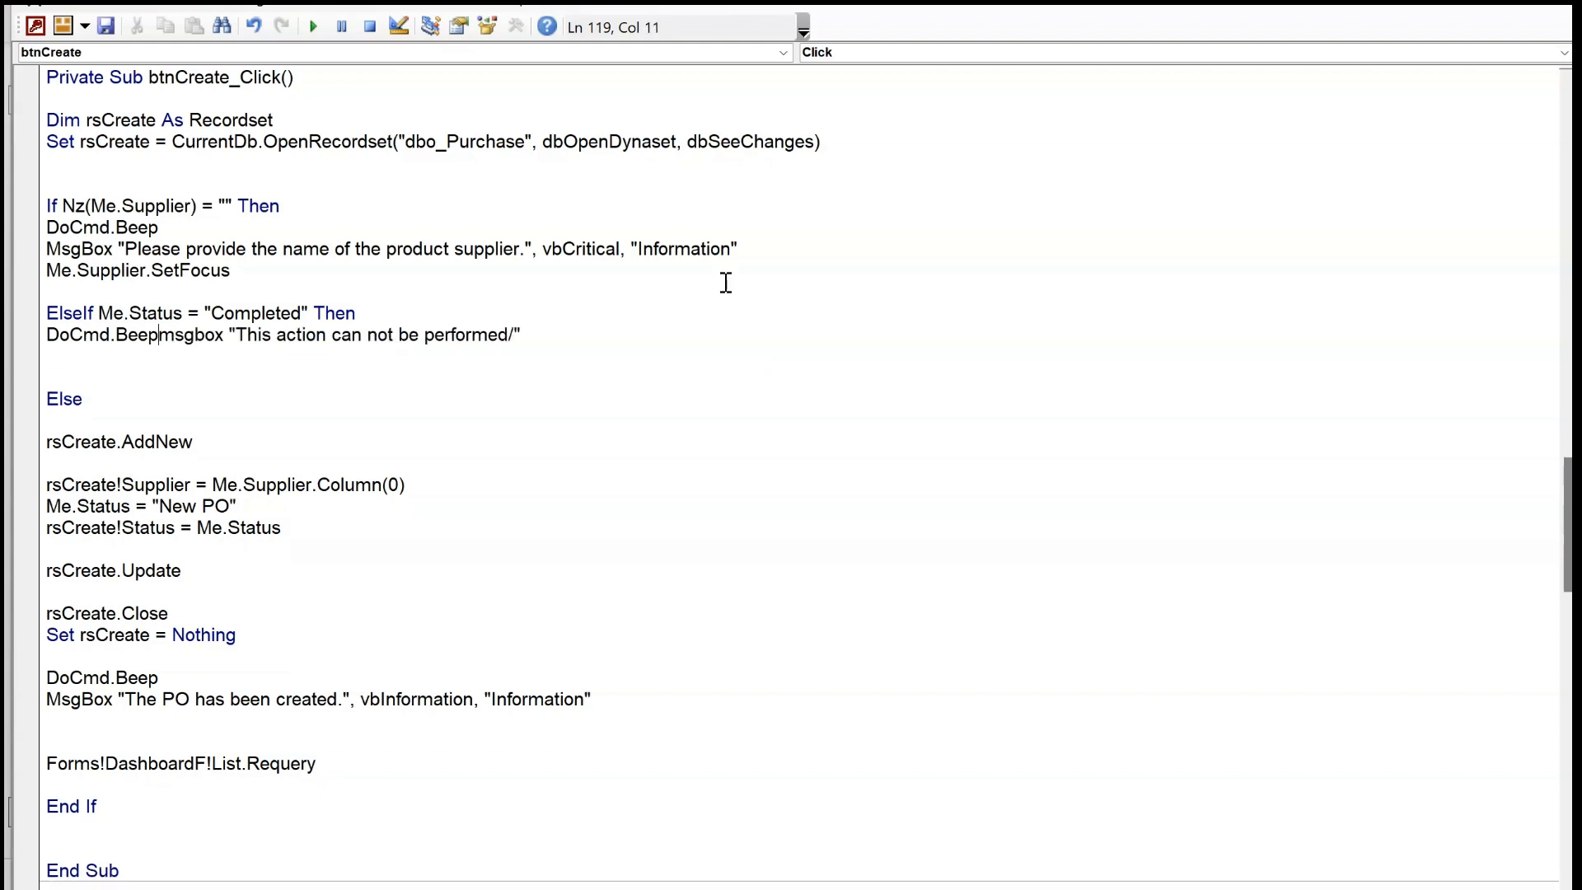
pyautogui.click(520, 335)
pyautogui.hotkey('ctrl', 'z')
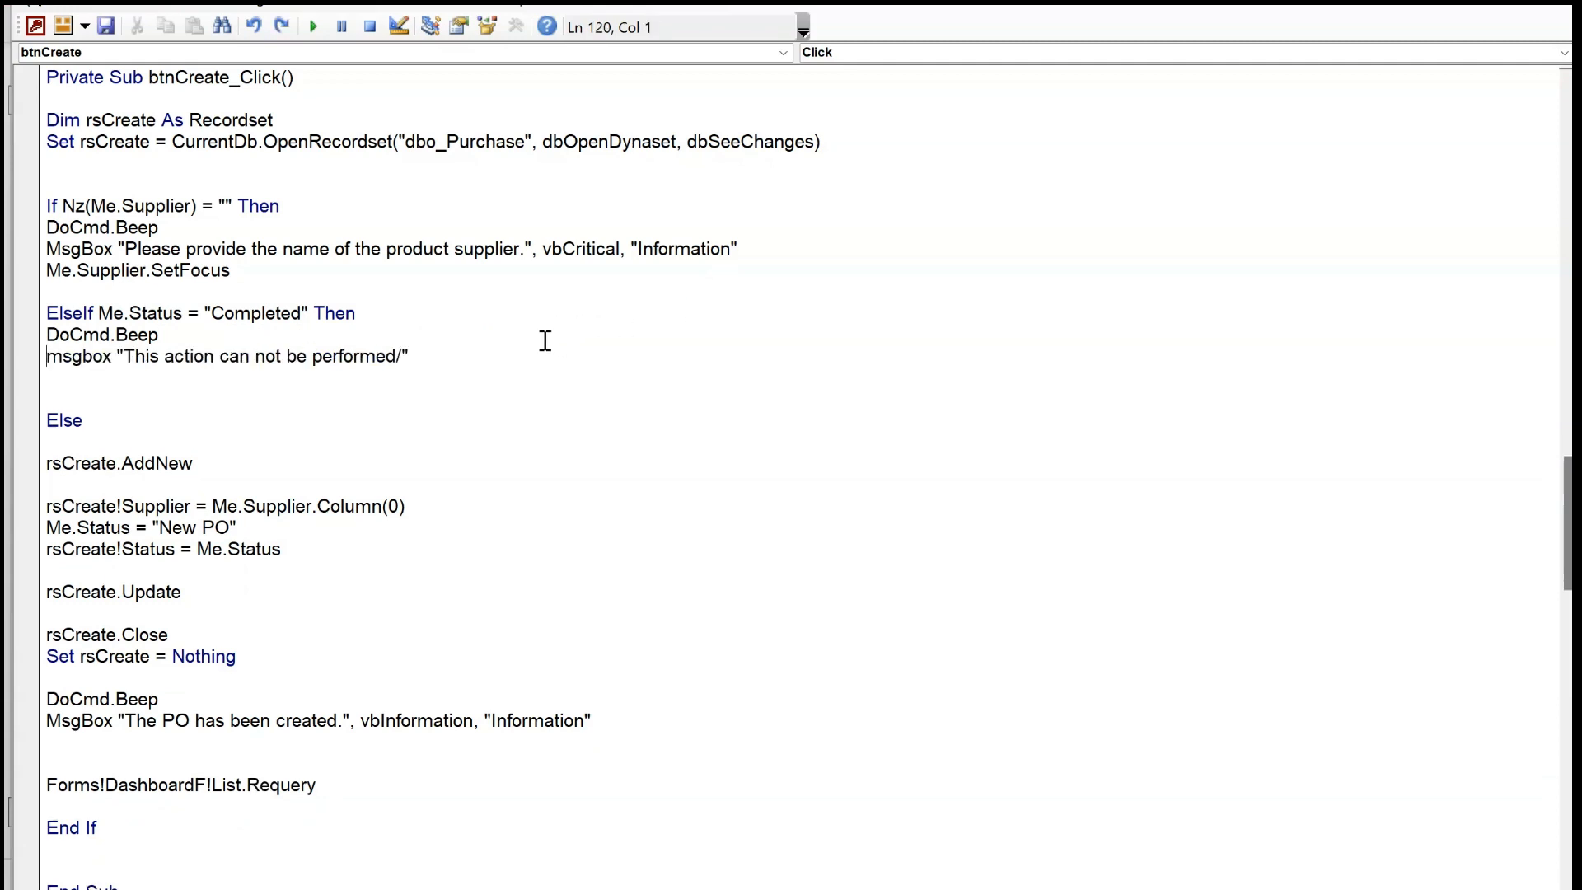
# End the MsgBox text with a period and complete the line with vbCritical and the title "Information"
pyautogui.click(402, 356)
pyautogui.write(', vbi')
pyautogui.press('BackSpace')
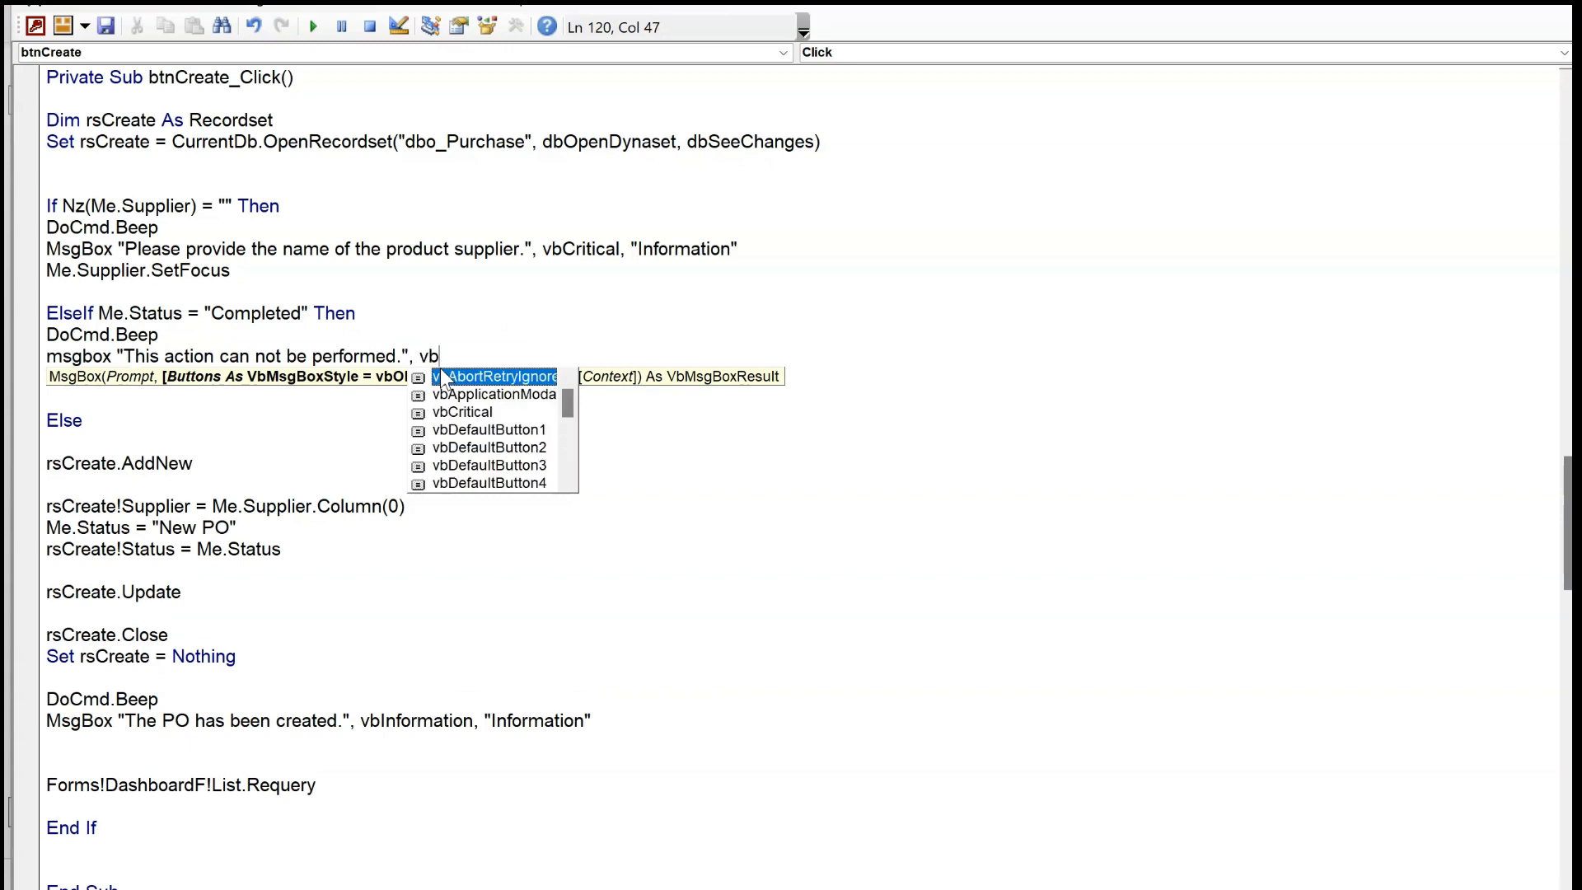
pyautogui.write('cr')
pyautogui.press('Tab')
pyautogui.write(',')
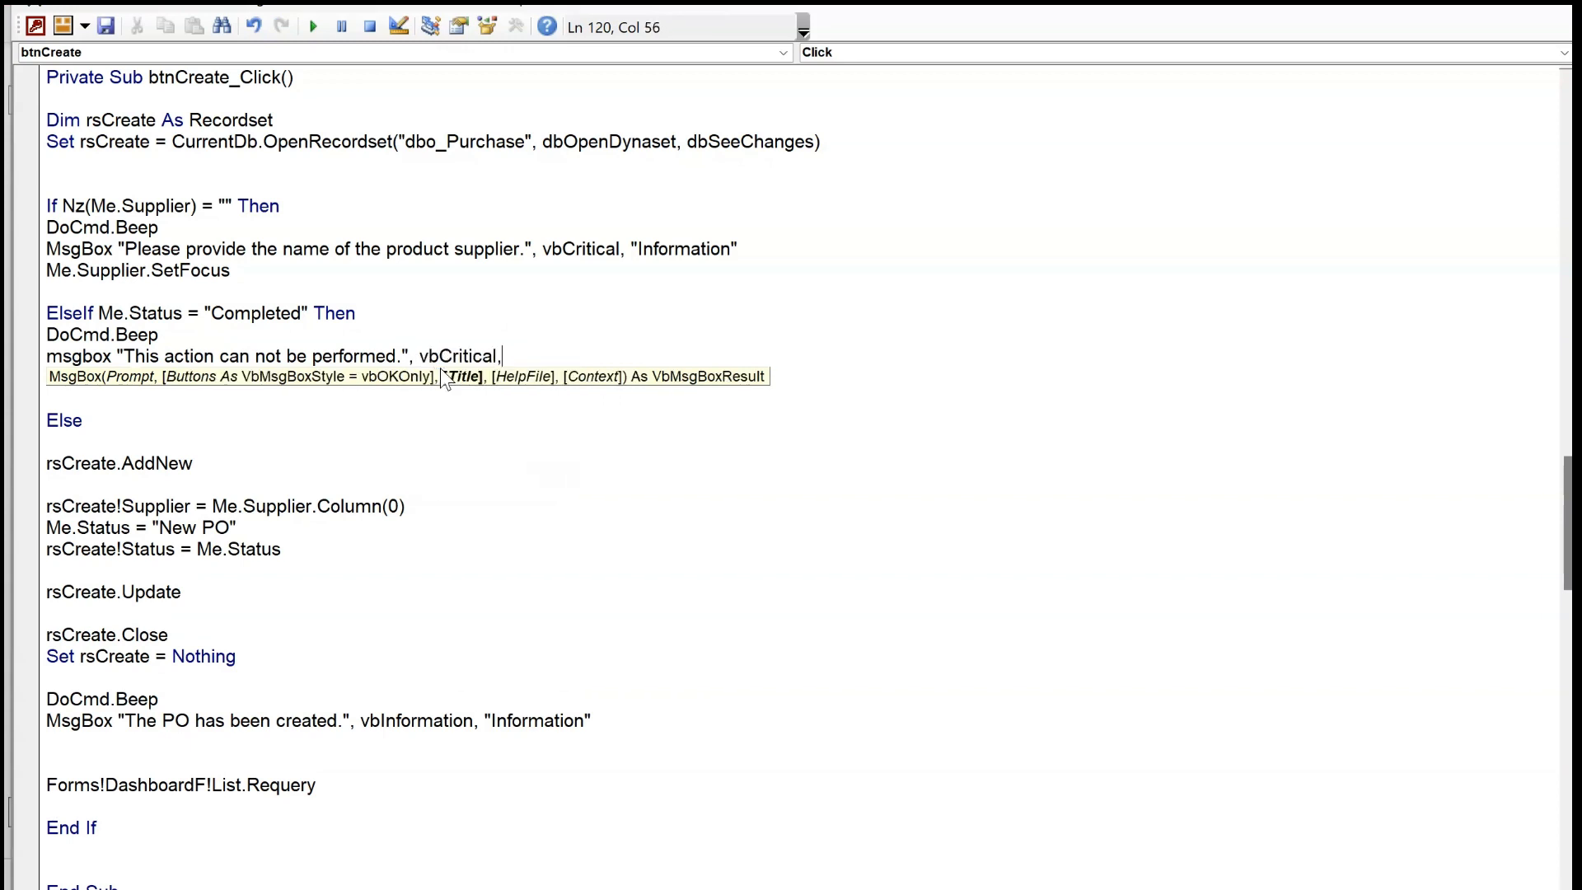
pyautogui.write(' "Information')
# Copy the Completed status branch from btnCreate_Click into the Update button's click code, below the check for an empty PurchaseID
pyautogui.moveTo(616, 356); pyautogui.dragTo(15, 322)
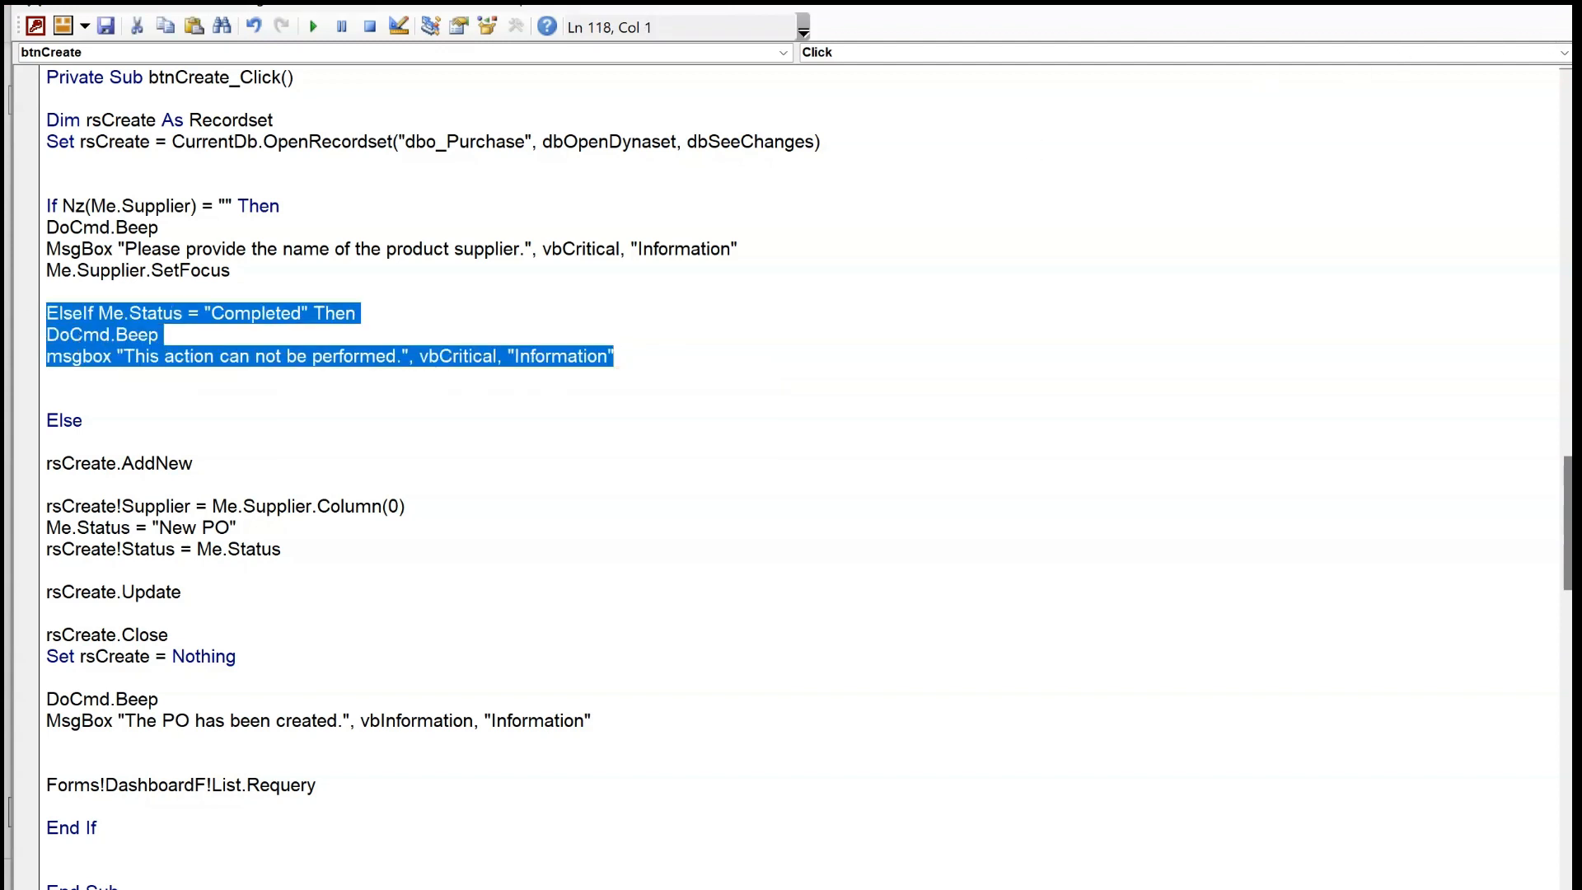
pyautogui.click(1530, 6)
pyautogui.click(1047, 154)
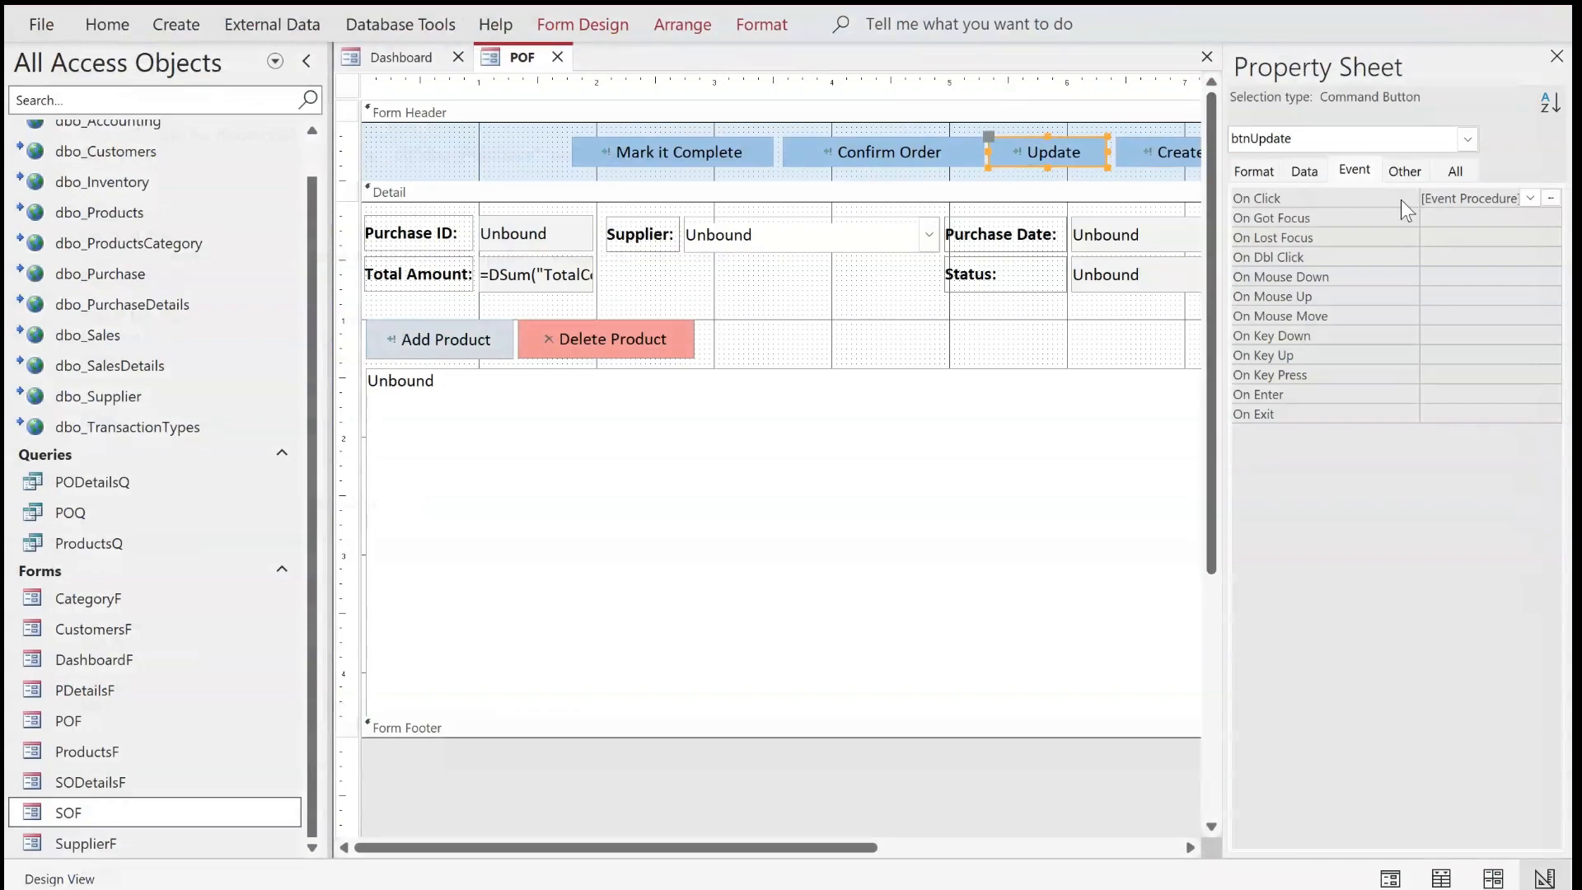
pyautogui.click(1550, 198)
pyautogui.click(879, 231)
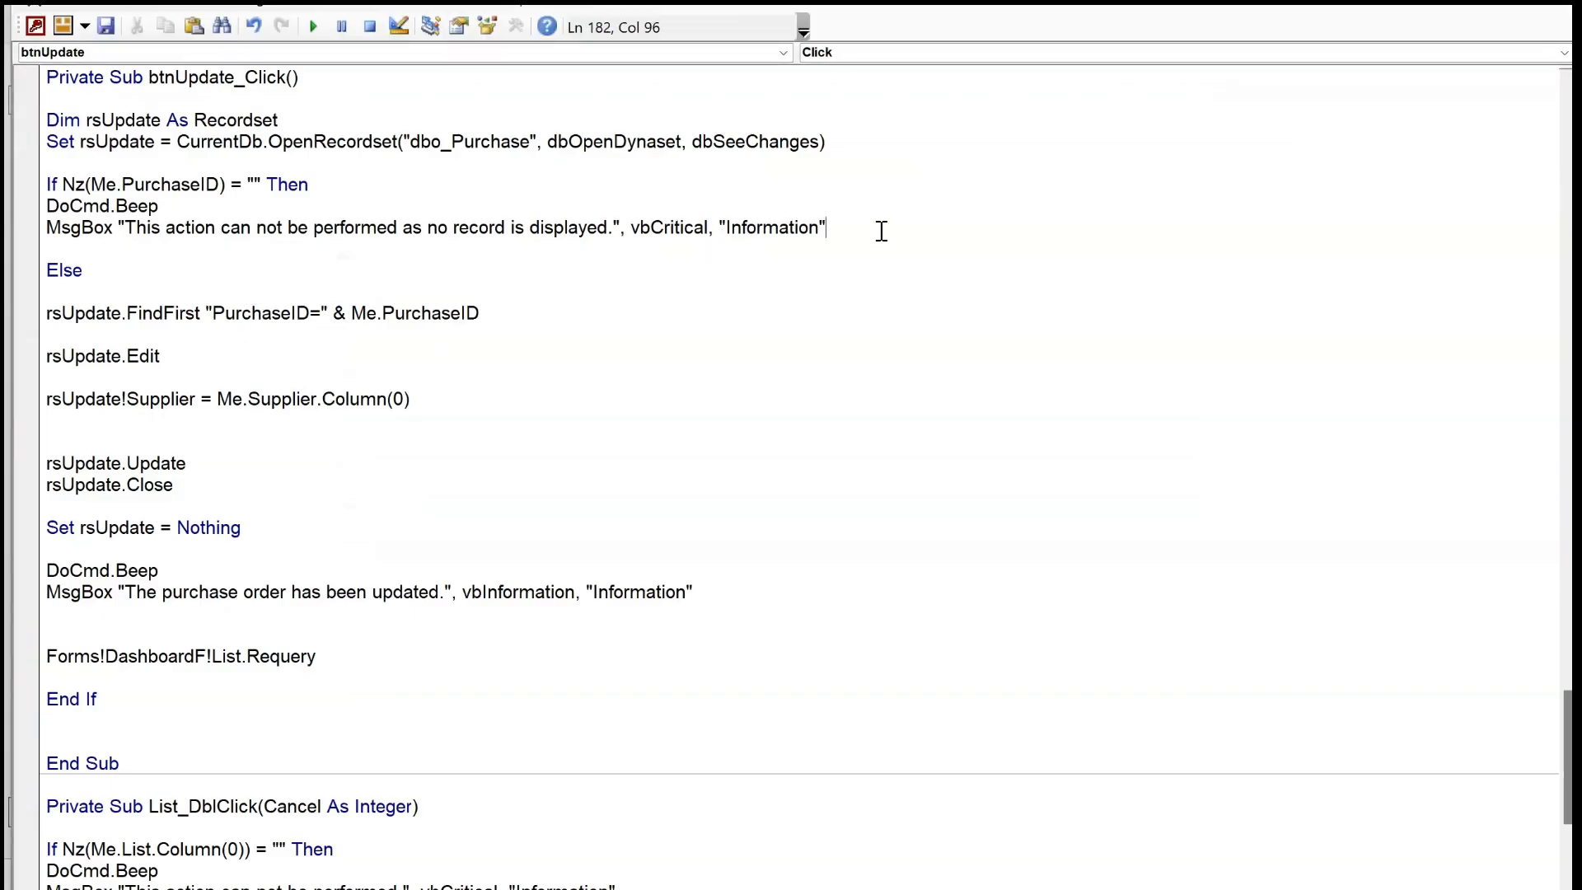
pyautogui.press('Return')
pyautogui.press('Return')
pyautogui.write('ElseIf Me.Status = "Completed" Then DoCmd.Beep MsgBox "This action can not be performed.", vbCritical, "Information"')
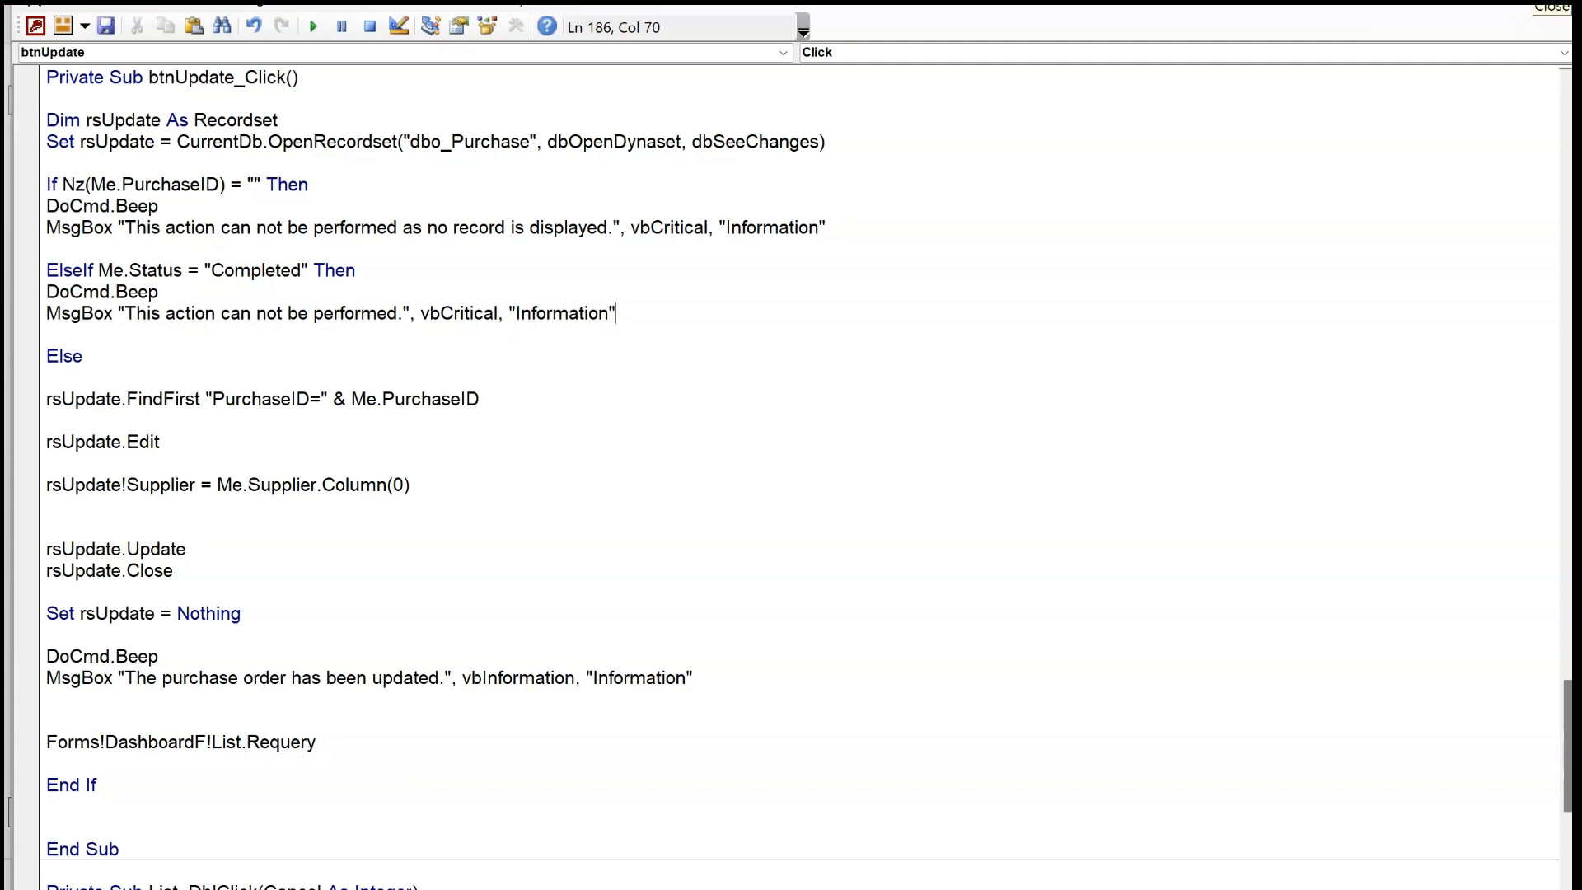
# Insert the copied ElseIf Completed branch before Else in the click code of the Confirm Order button
pyautogui.click(1560, 7)
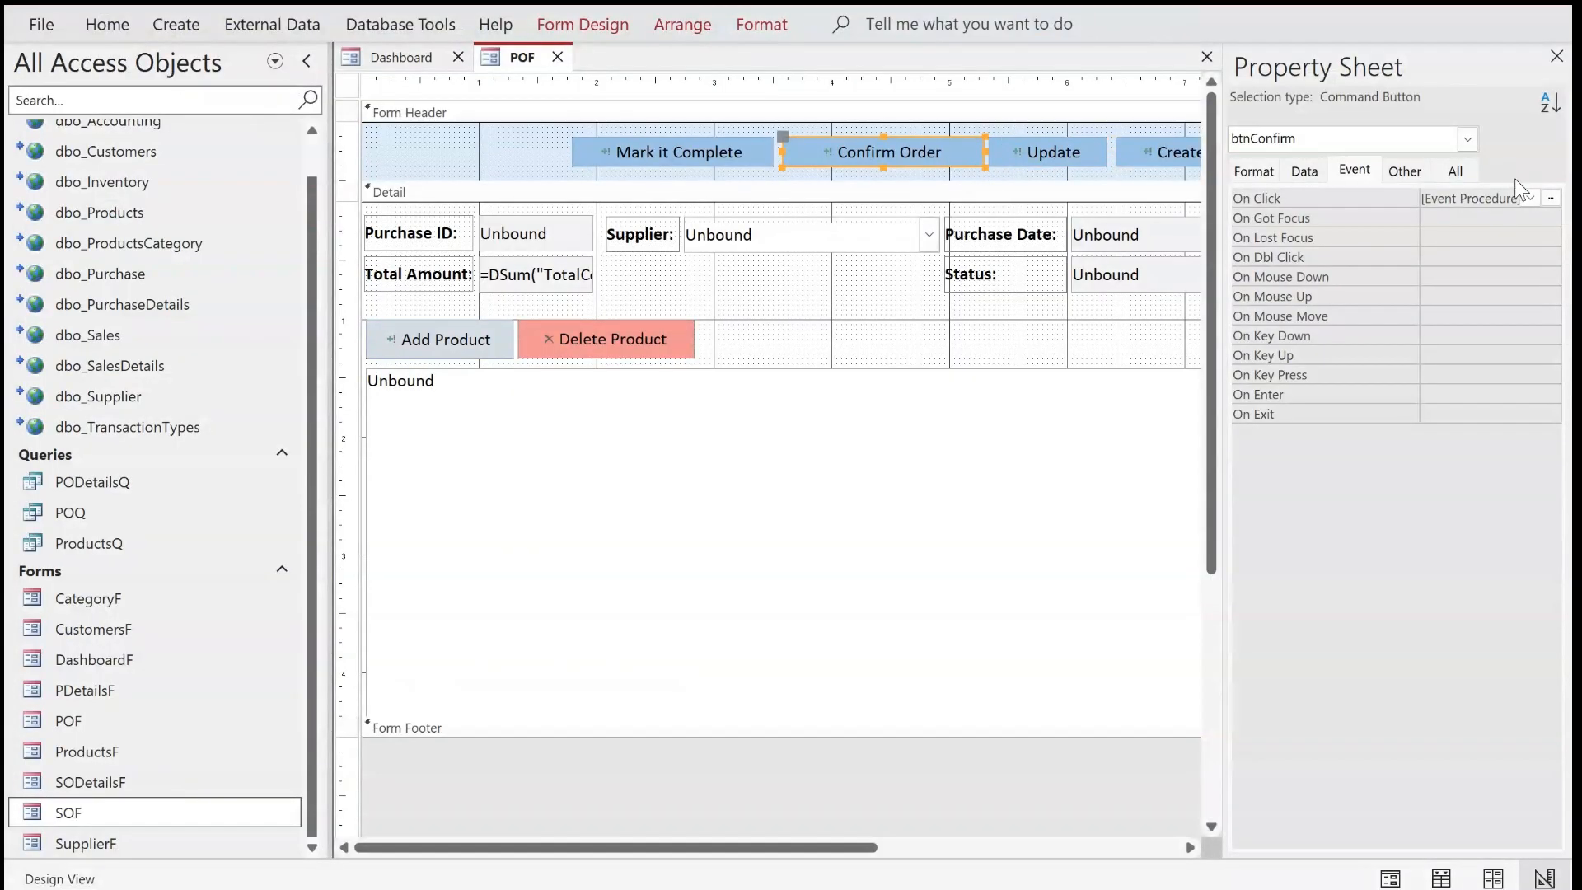
pyautogui.click(1553, 200)
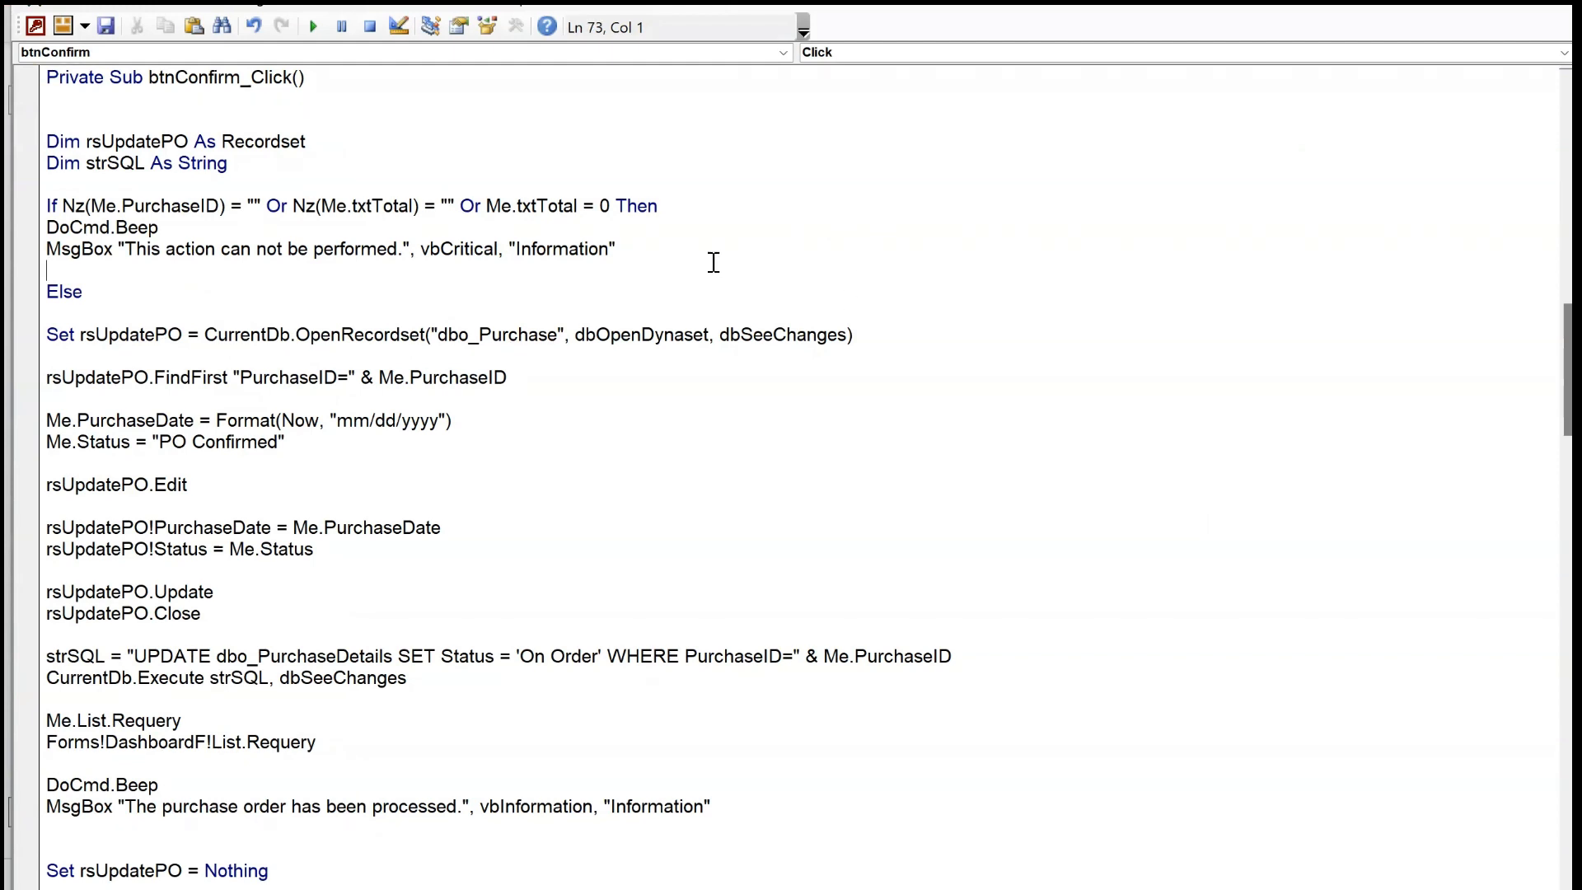
pyautogui.press('Return')
pyautogui.press('Return')
pyautogui.press('Up')
pyautogui.write('ElseIf Me.Status = "Completed" Then DoCmd.Beep MsgBox "This action can not be performed.", vbCritical, "Information"')
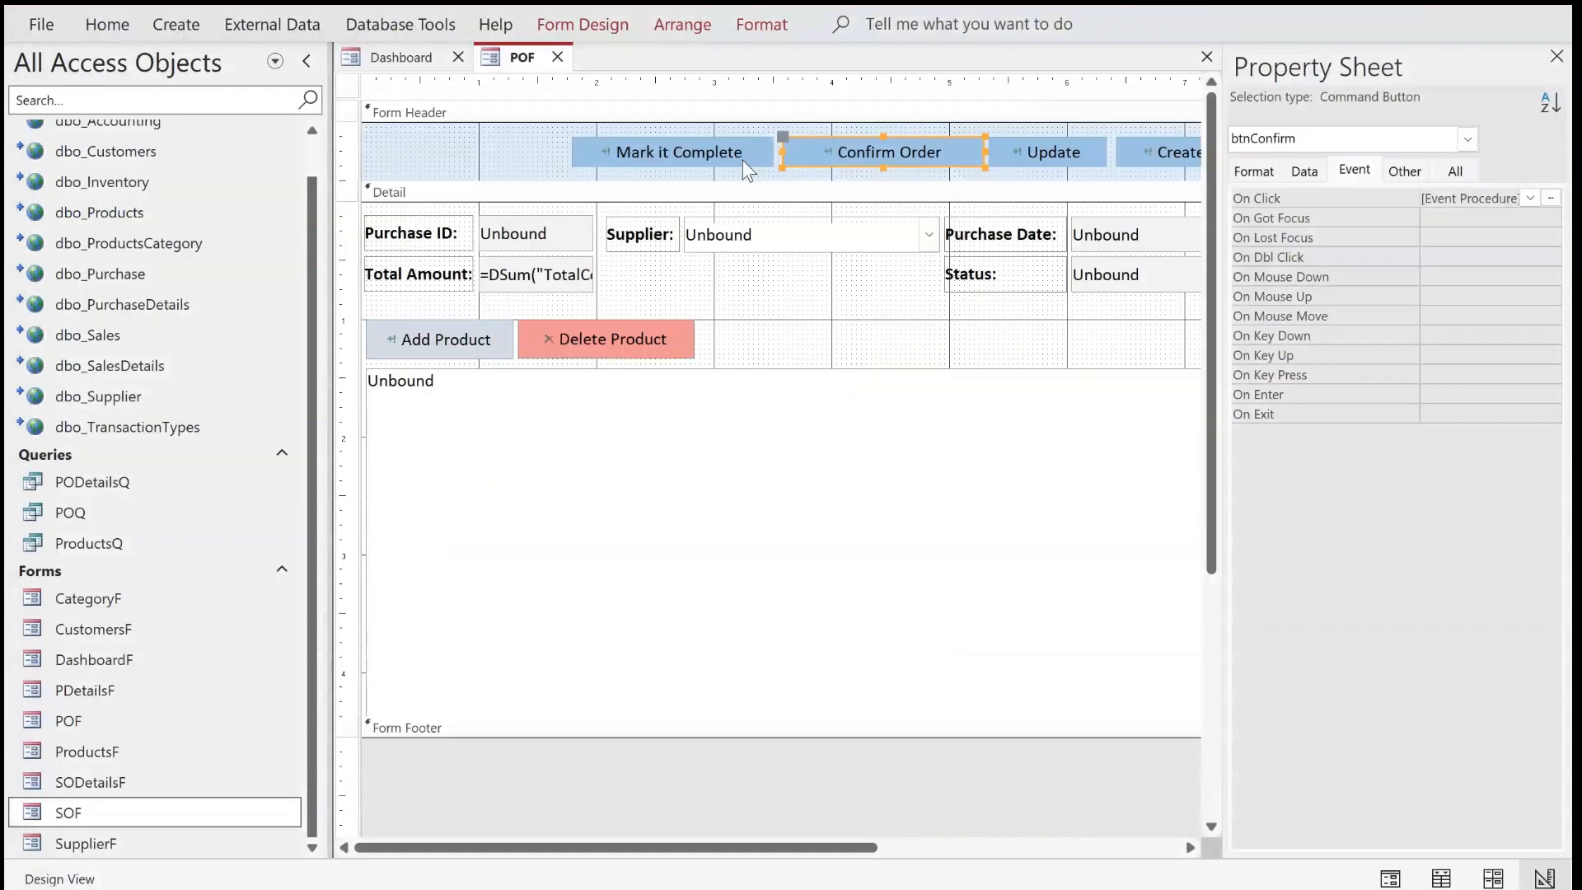
# Insert the copied ElseIf Completed branch into btnComplete_Click, below the "PO Confirmed" status check
pyautogui.click(743, 157)
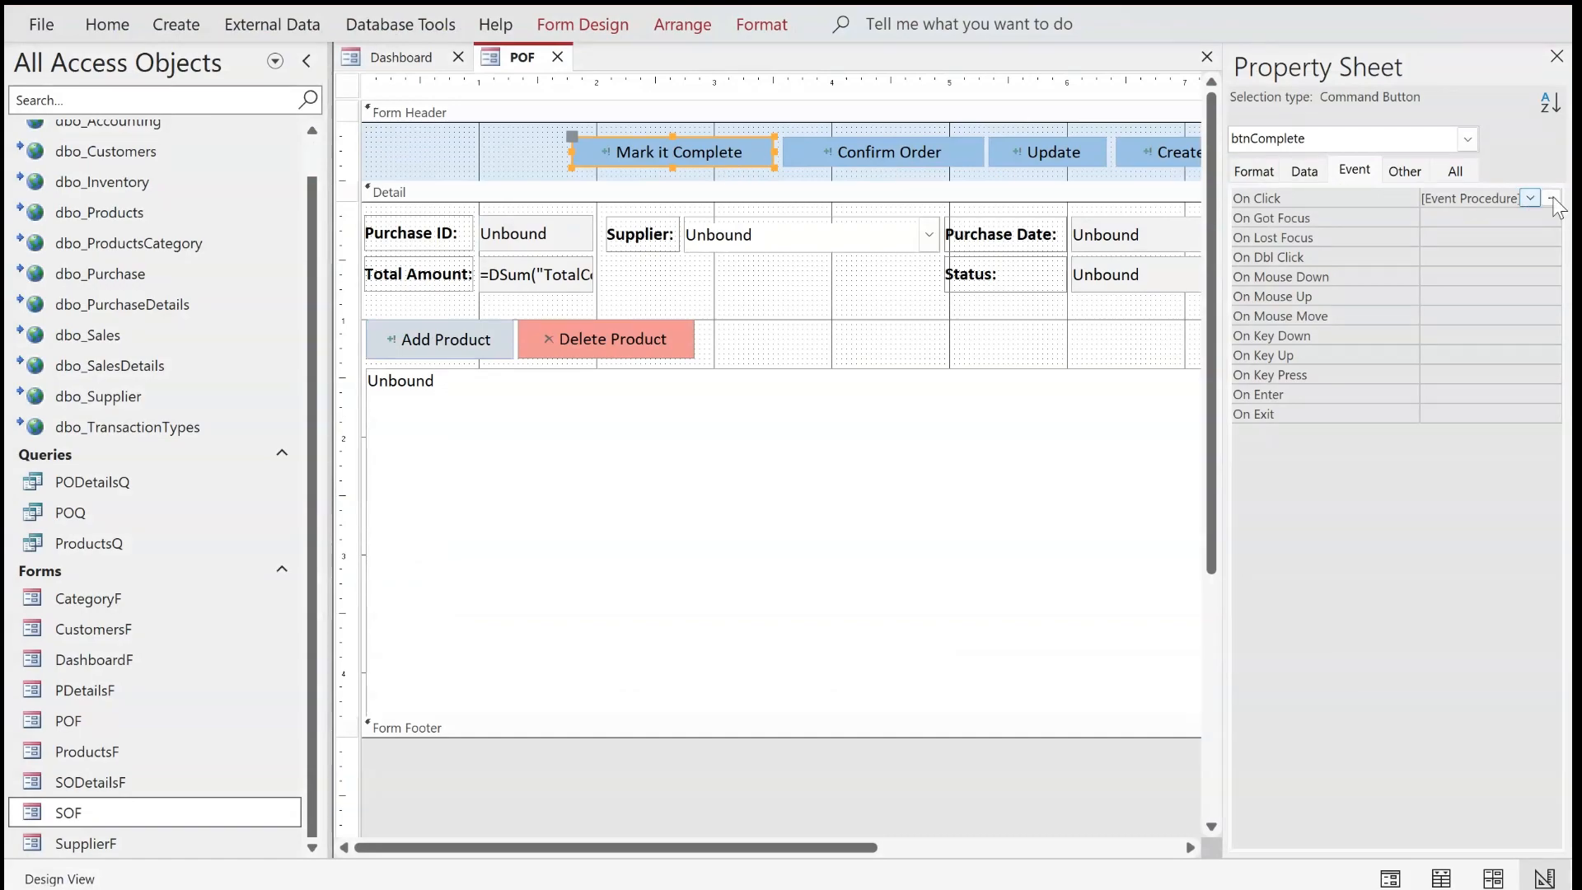
pyautogui.click(1551, 197)
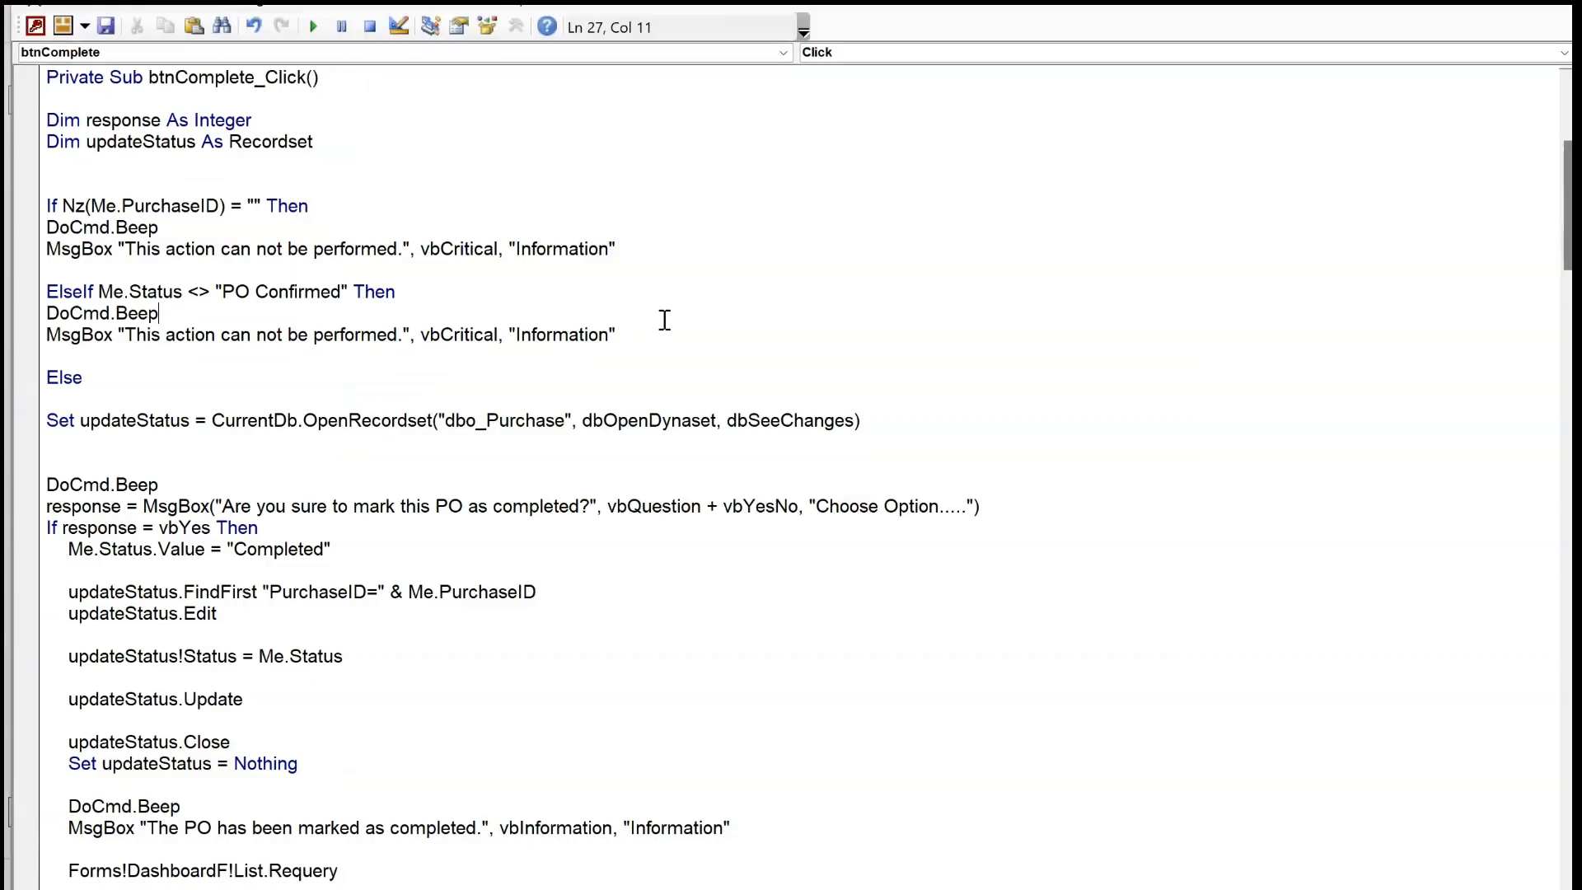
pyautogui.click(660, 341)
pyautogui.write('ElseIf Me.Status = "Completed" Then DoCmd.Beep MsgBox "This action can not be performed.", vbCritical, "Information"')
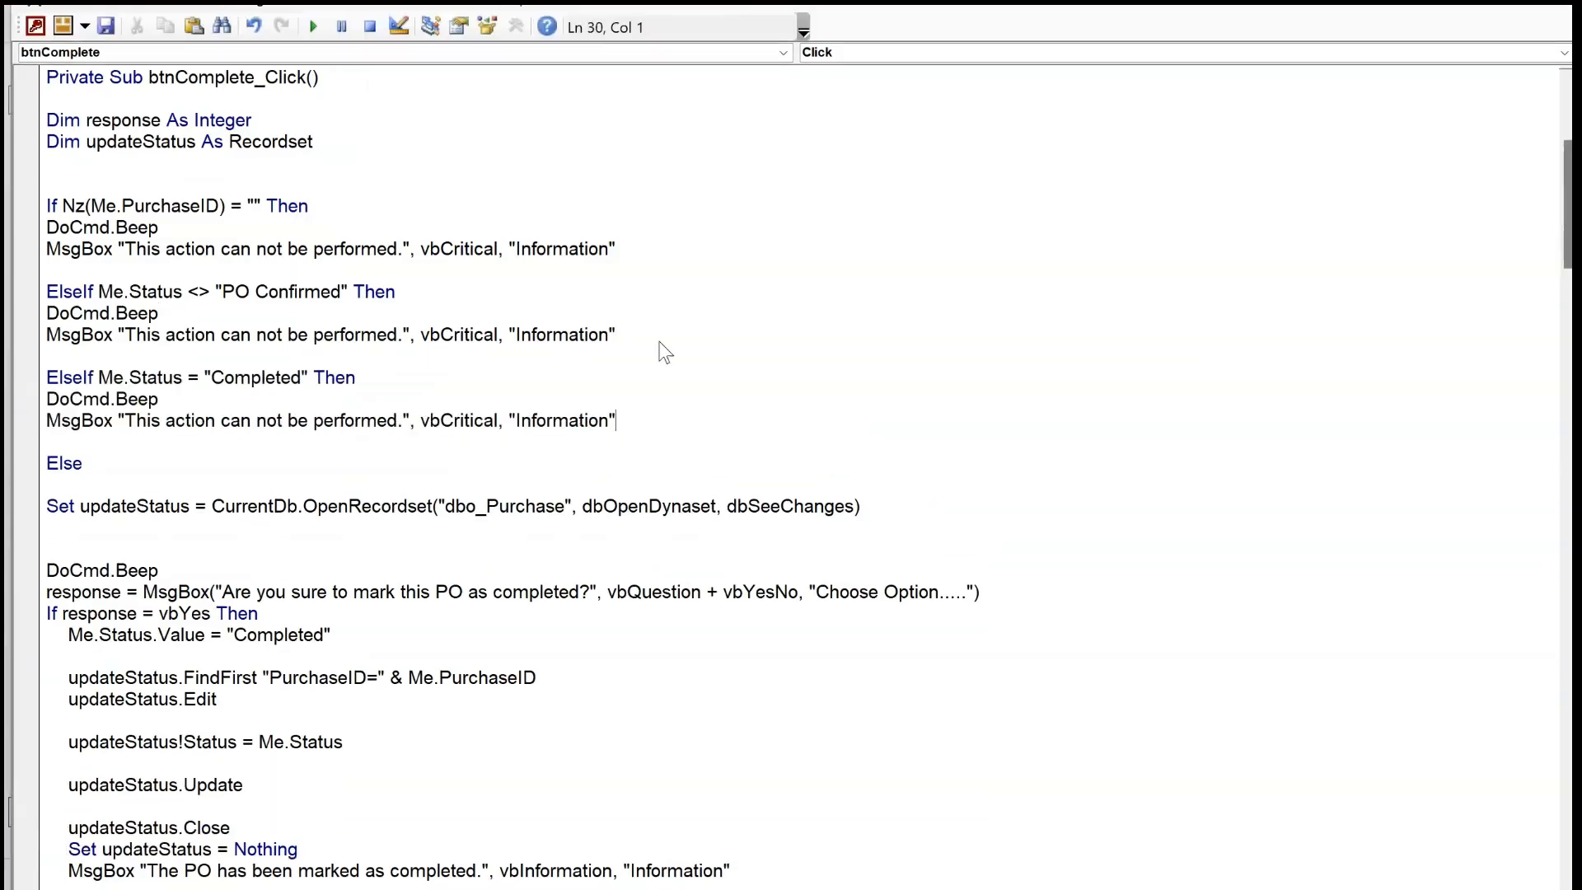
# Open the double-click event code of the product list box and insert the ElseIf Completed branch before Else
pyautogui.click(1547, 12)
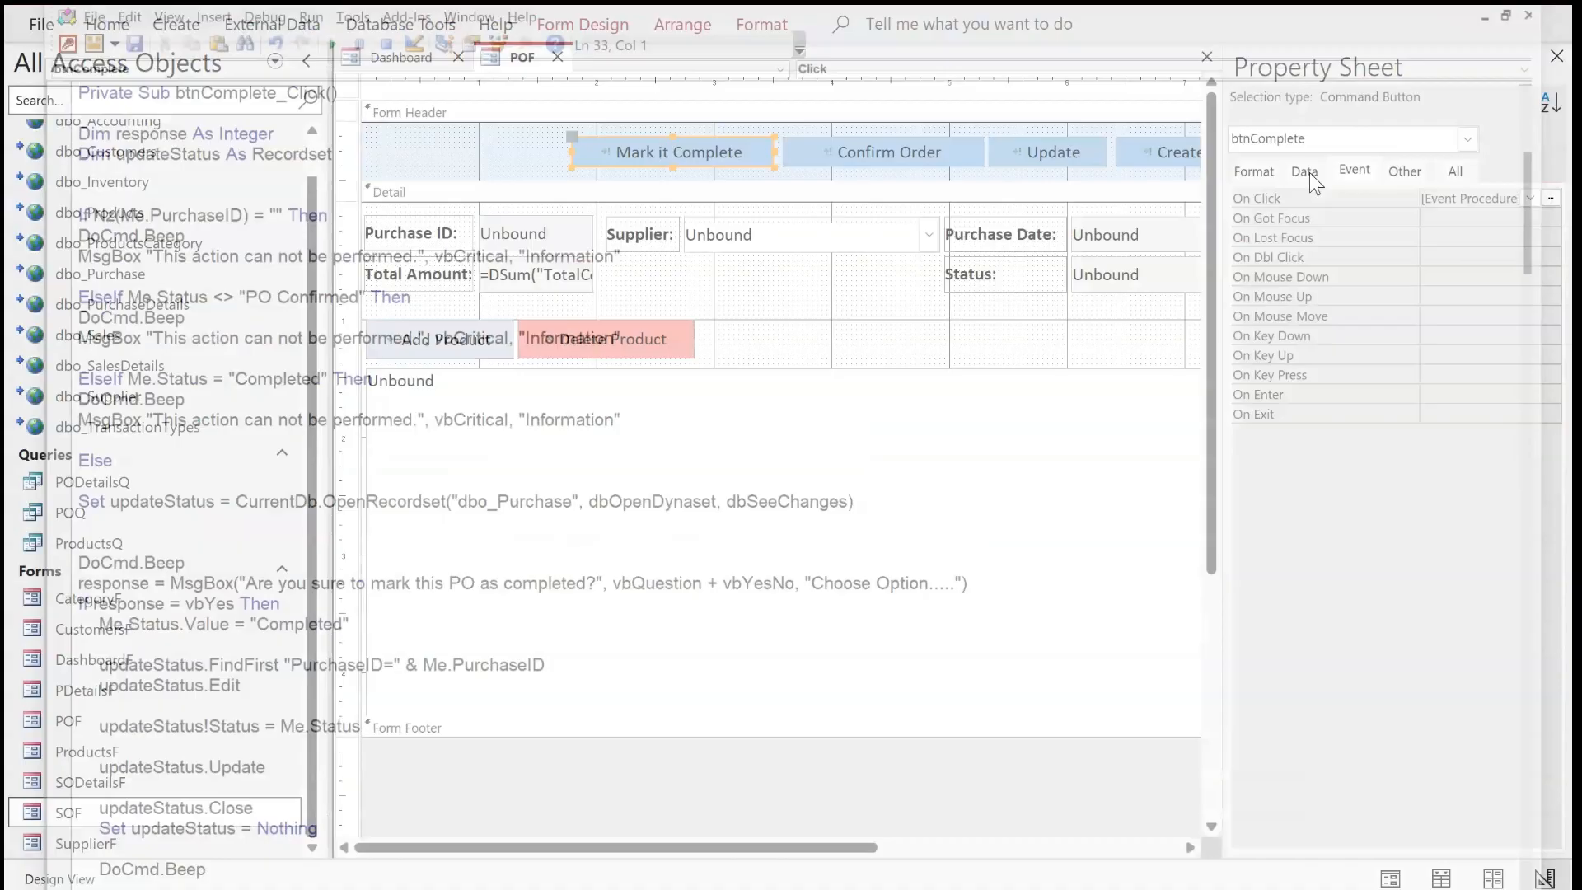
pyautogui.click(824, 532)
pyautogui.click(1489, 296)
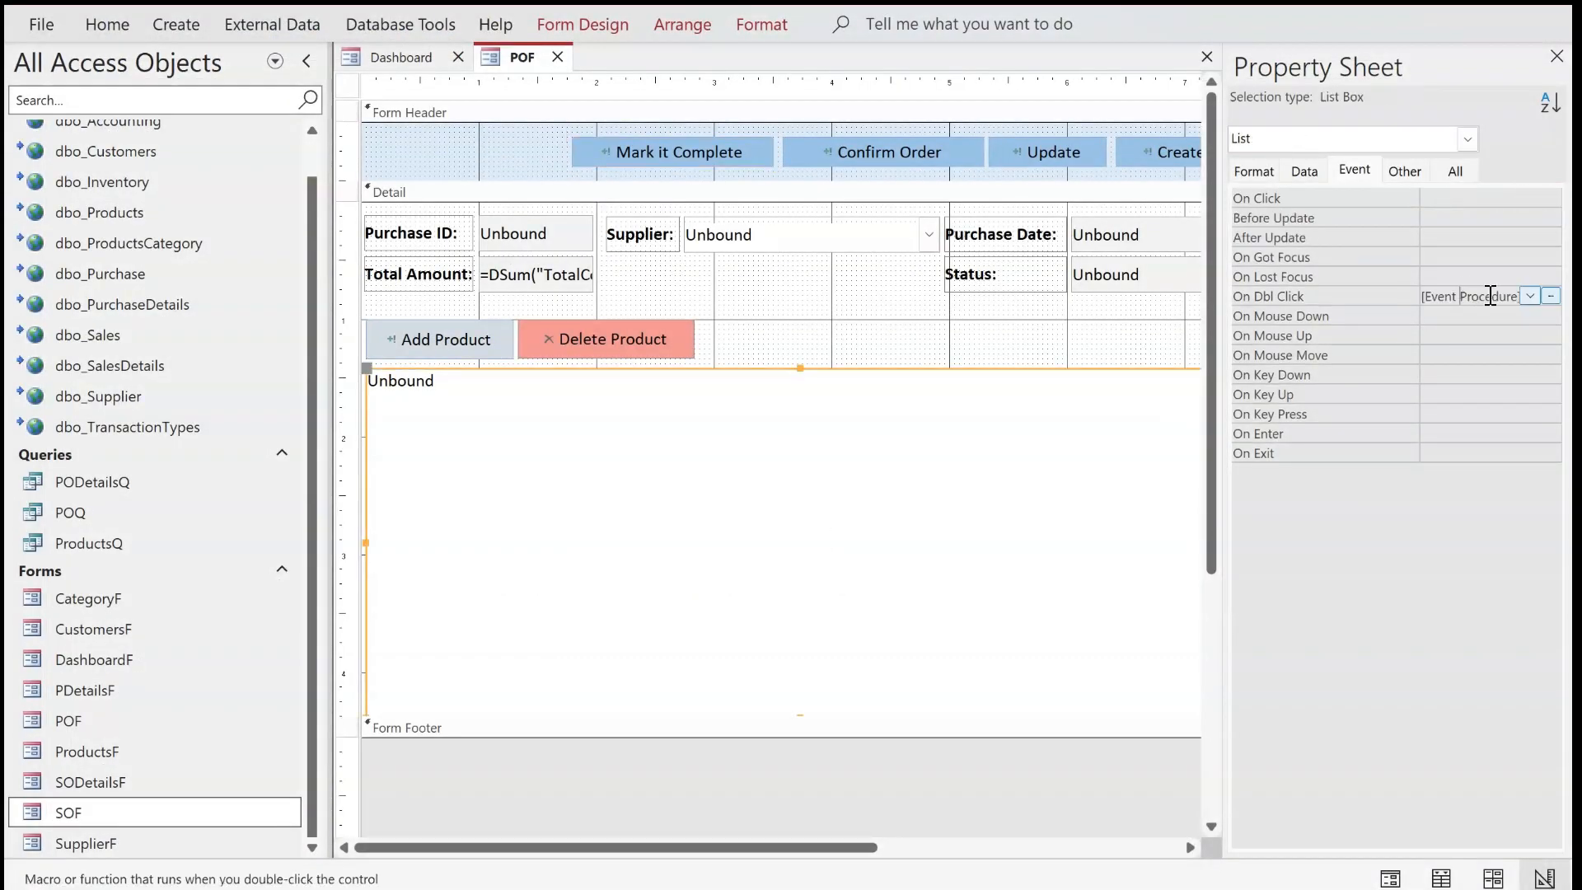
pyautogui.click(1550, 297)
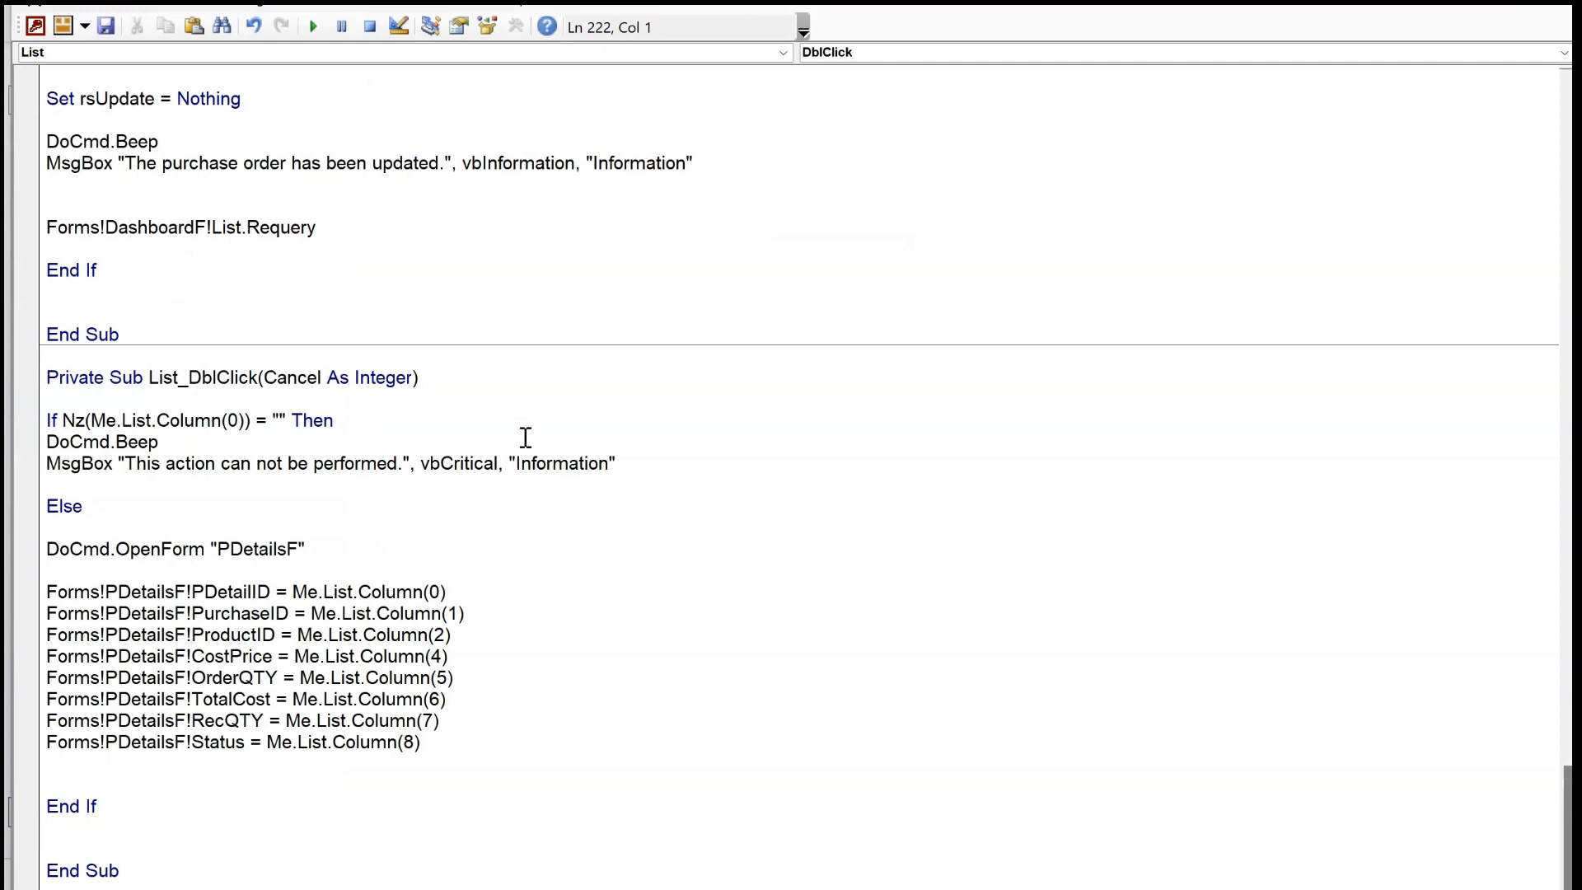
pyautogui.click(690, 458)
pyautogui.write('ElseIf Me.Status = "Completed" Then DoCmd.Beep MsgBox "This action can not be performed.", vbCritical, "Information"')
pyautogui.press('Down')
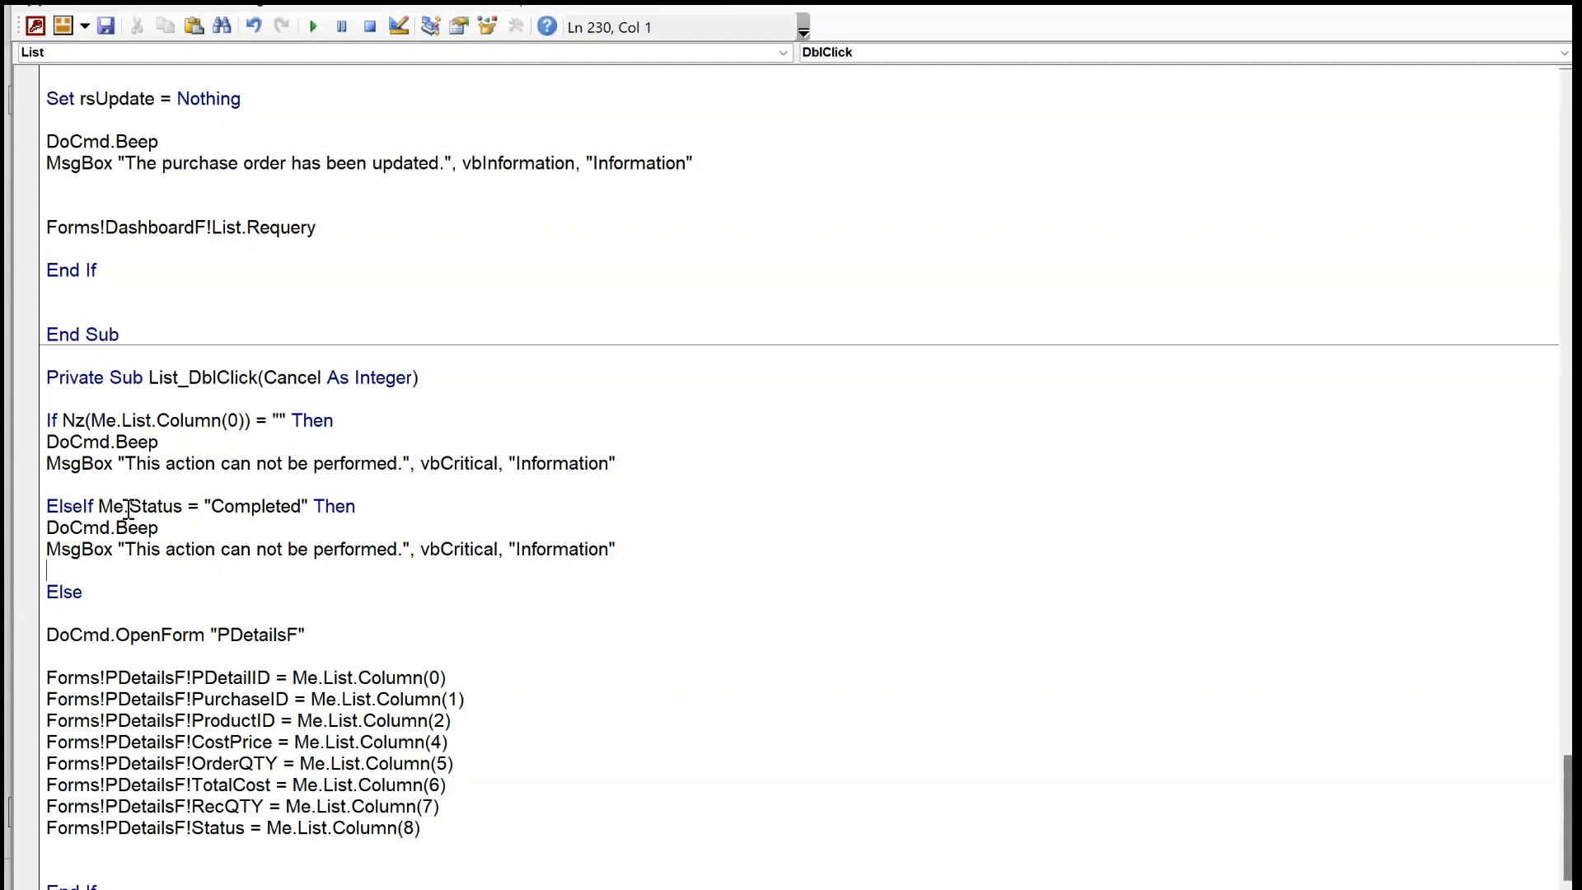
# Replace Me. with Forms!POF! before Status in the ElseIf condition of List_DblClick, checking the form name in the database
pyautogui.moveTo(129, 506); pyautogui.dragTo(97, 505)
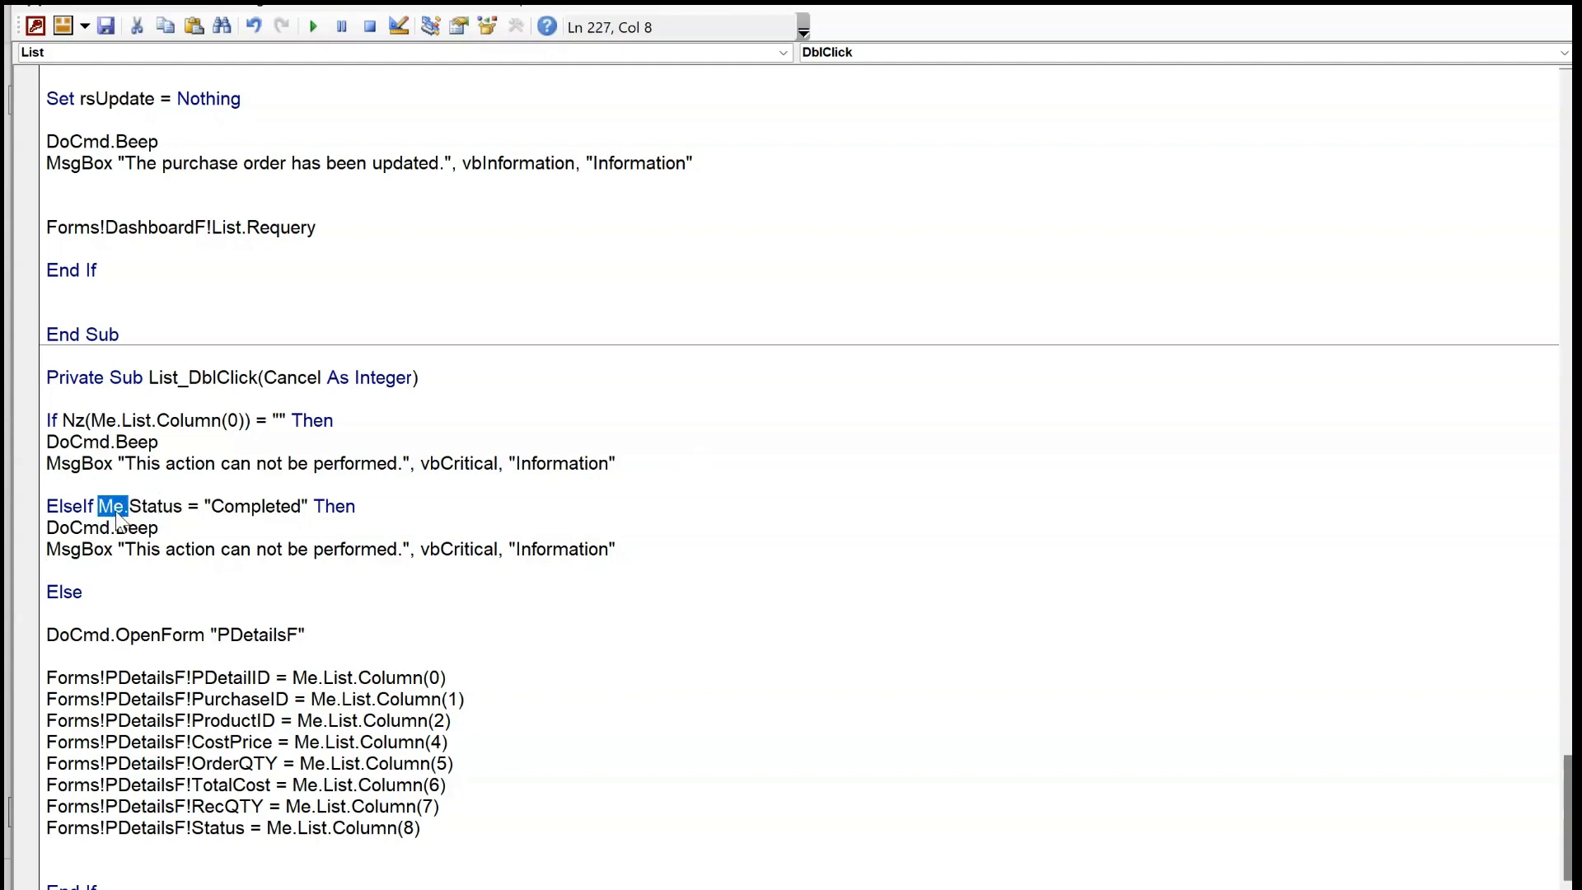
pyautogui.write('forms!')
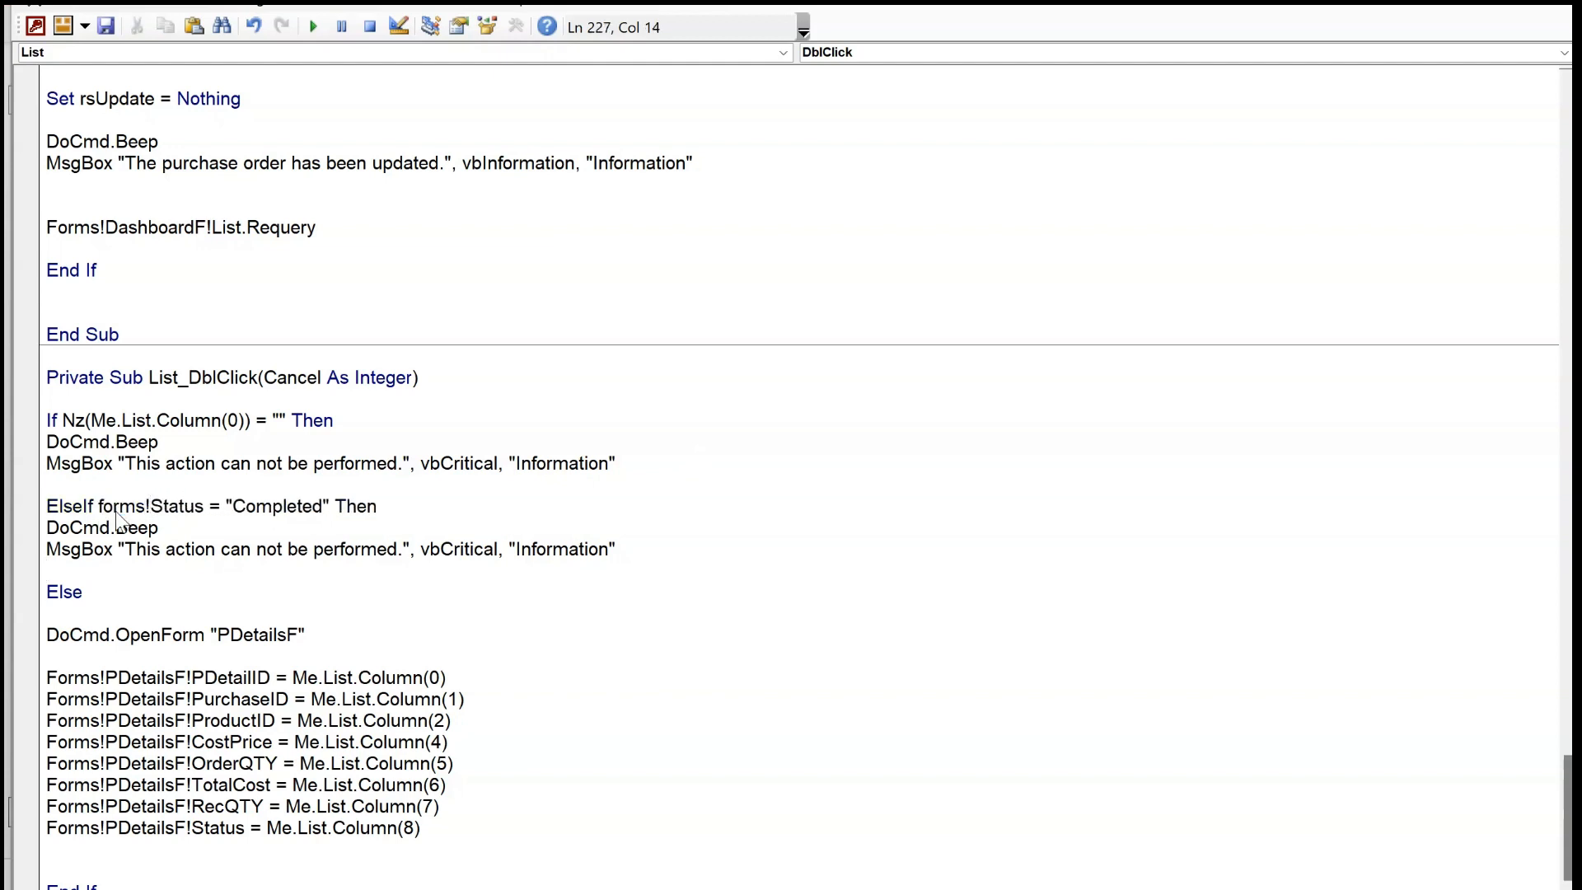
pyautogui.hotkey('alt', 'F11')
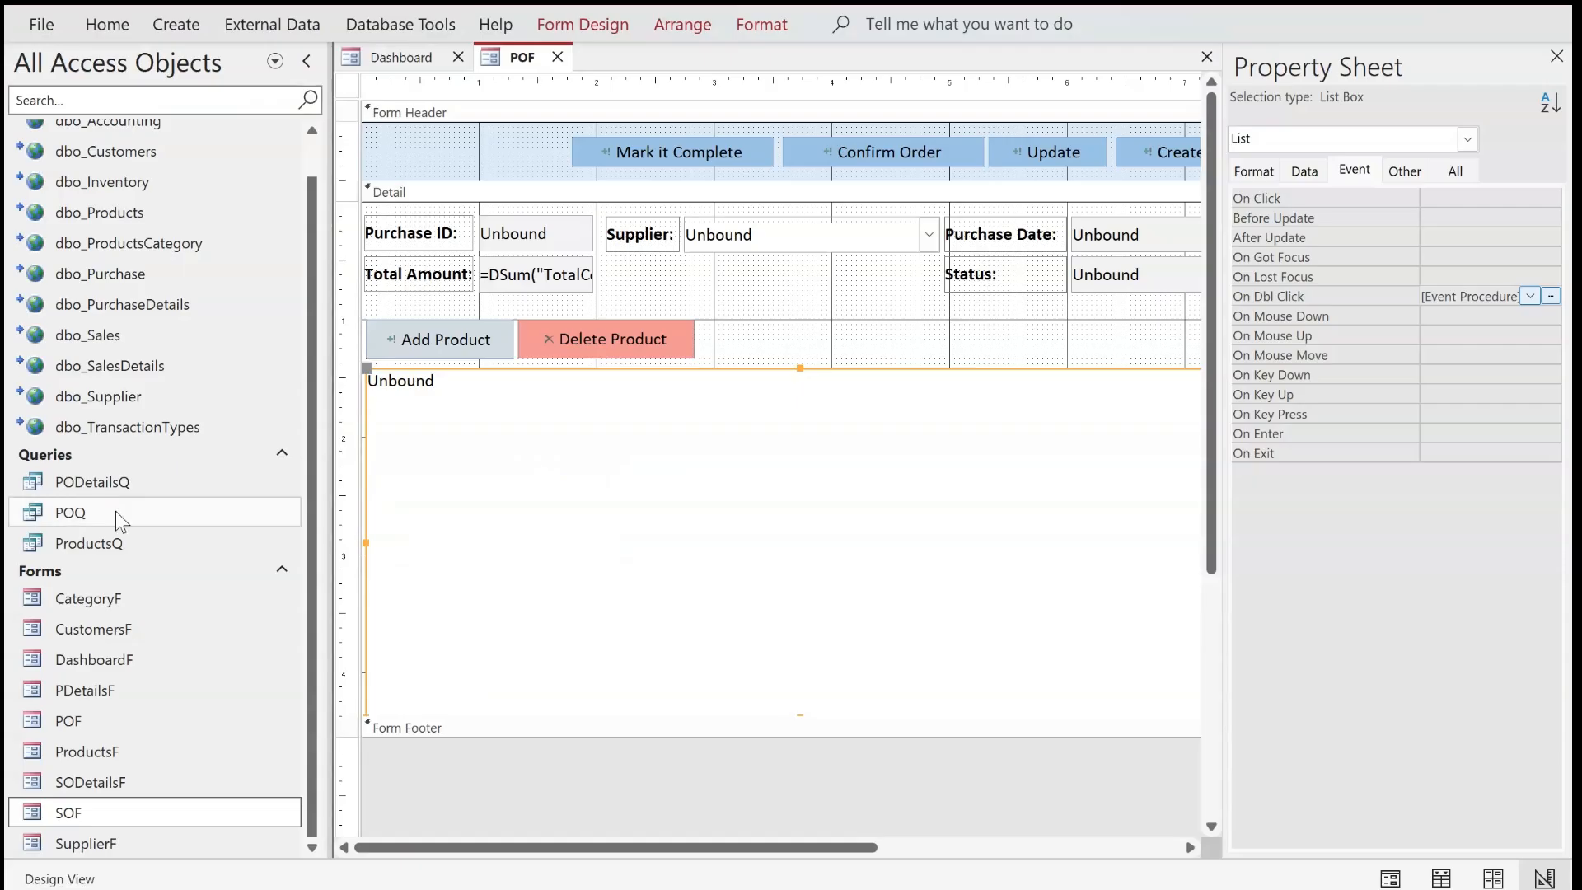
pyautogui.hotkey('alt', 'F11')
pyautogui.write('POF!Status = "Completed" Then')
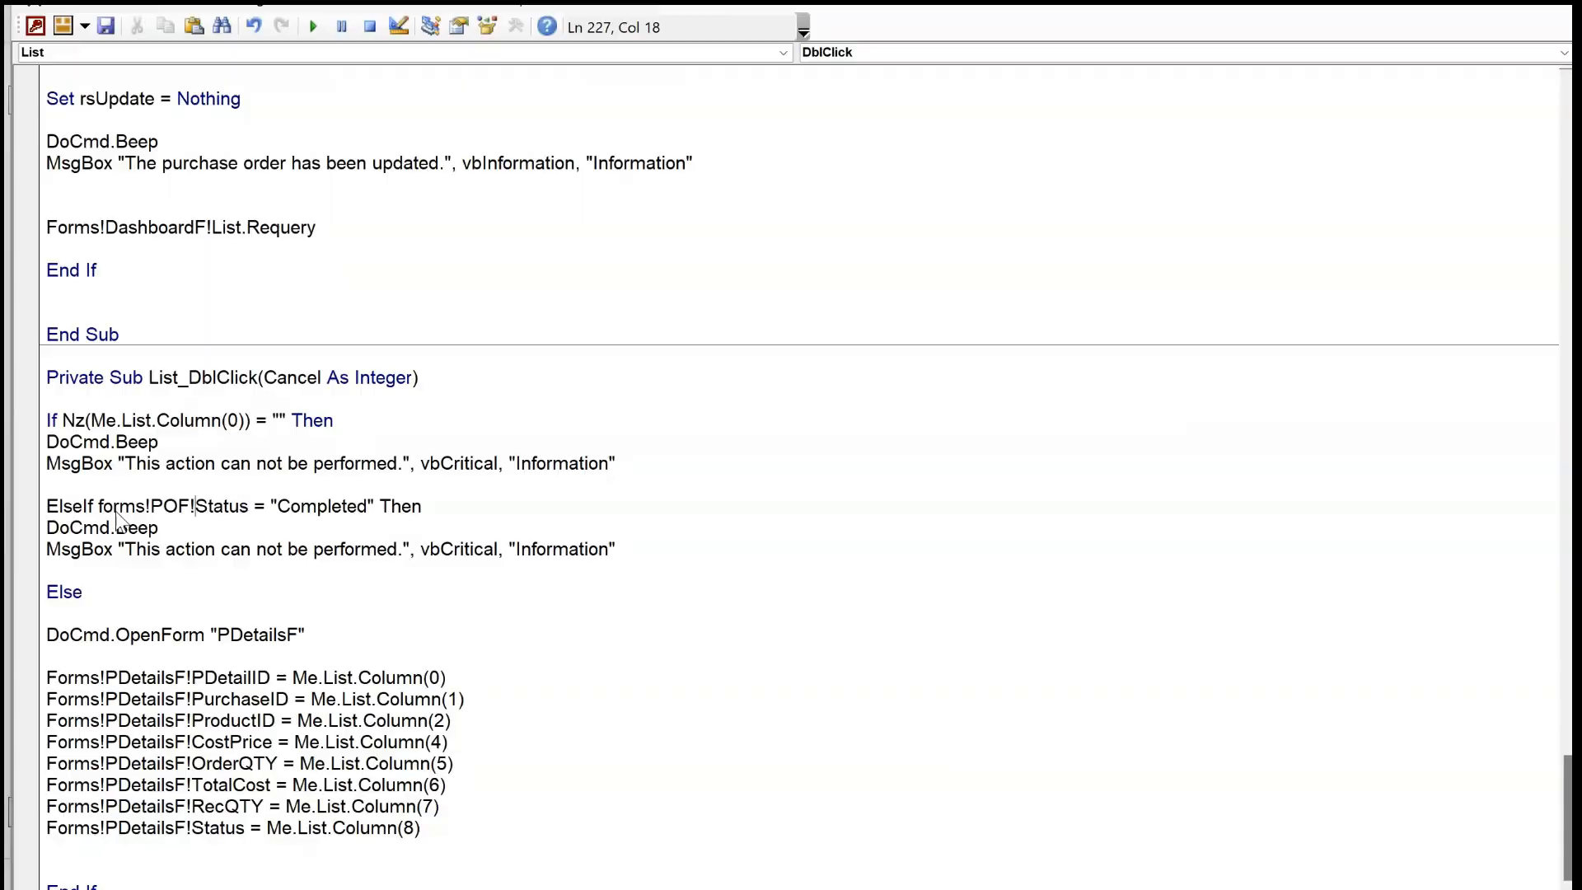
pyautogui.hotkey('alt', 'F11')
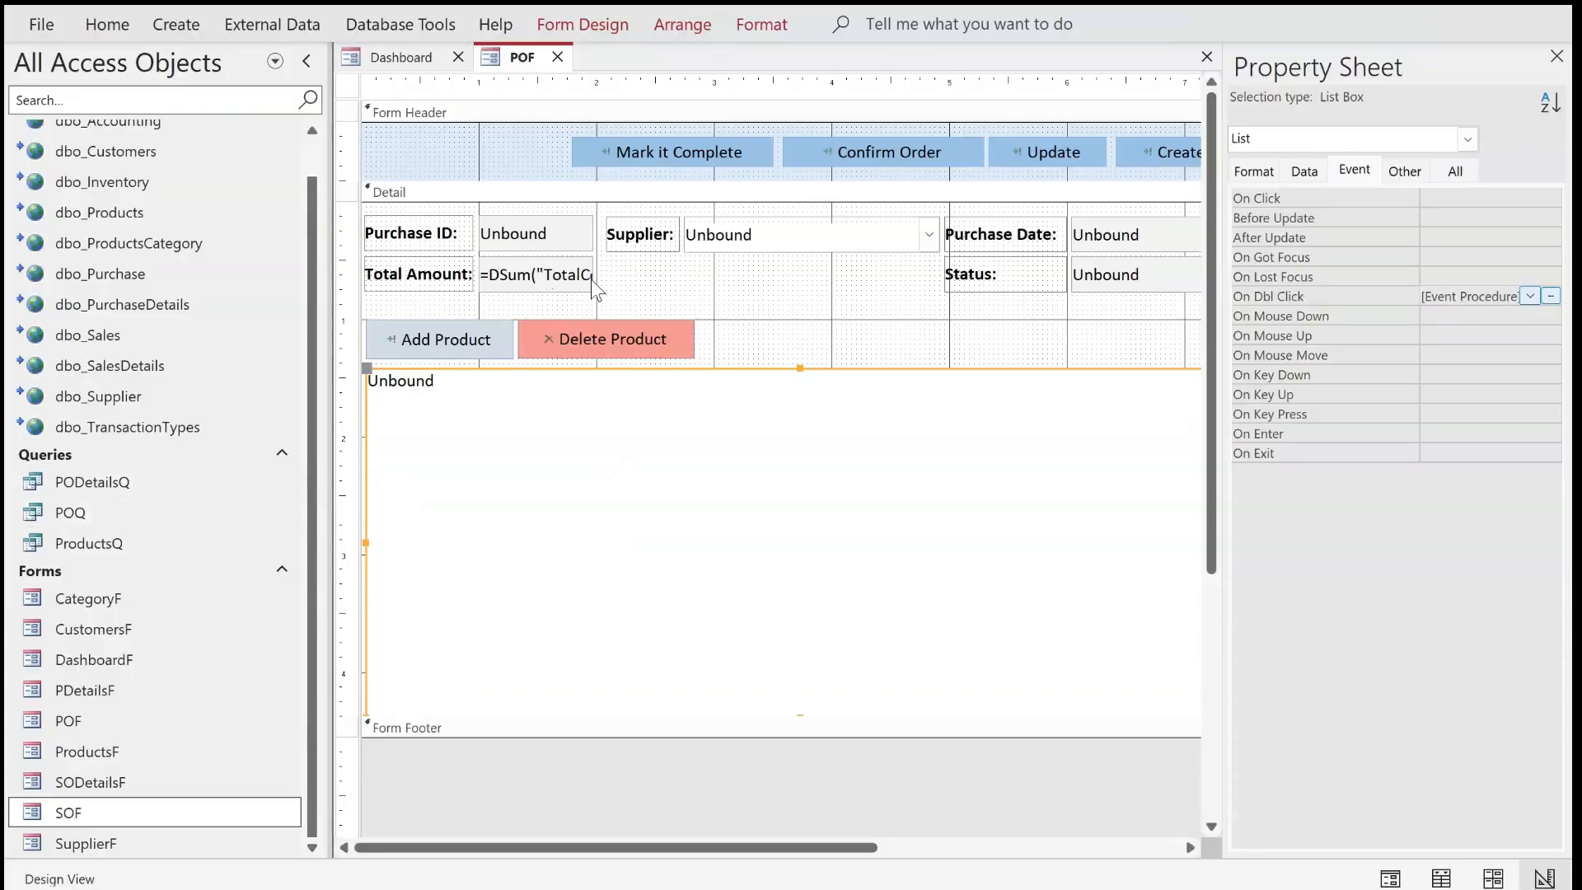
pyautogui.hotkey('alt', 'F11')
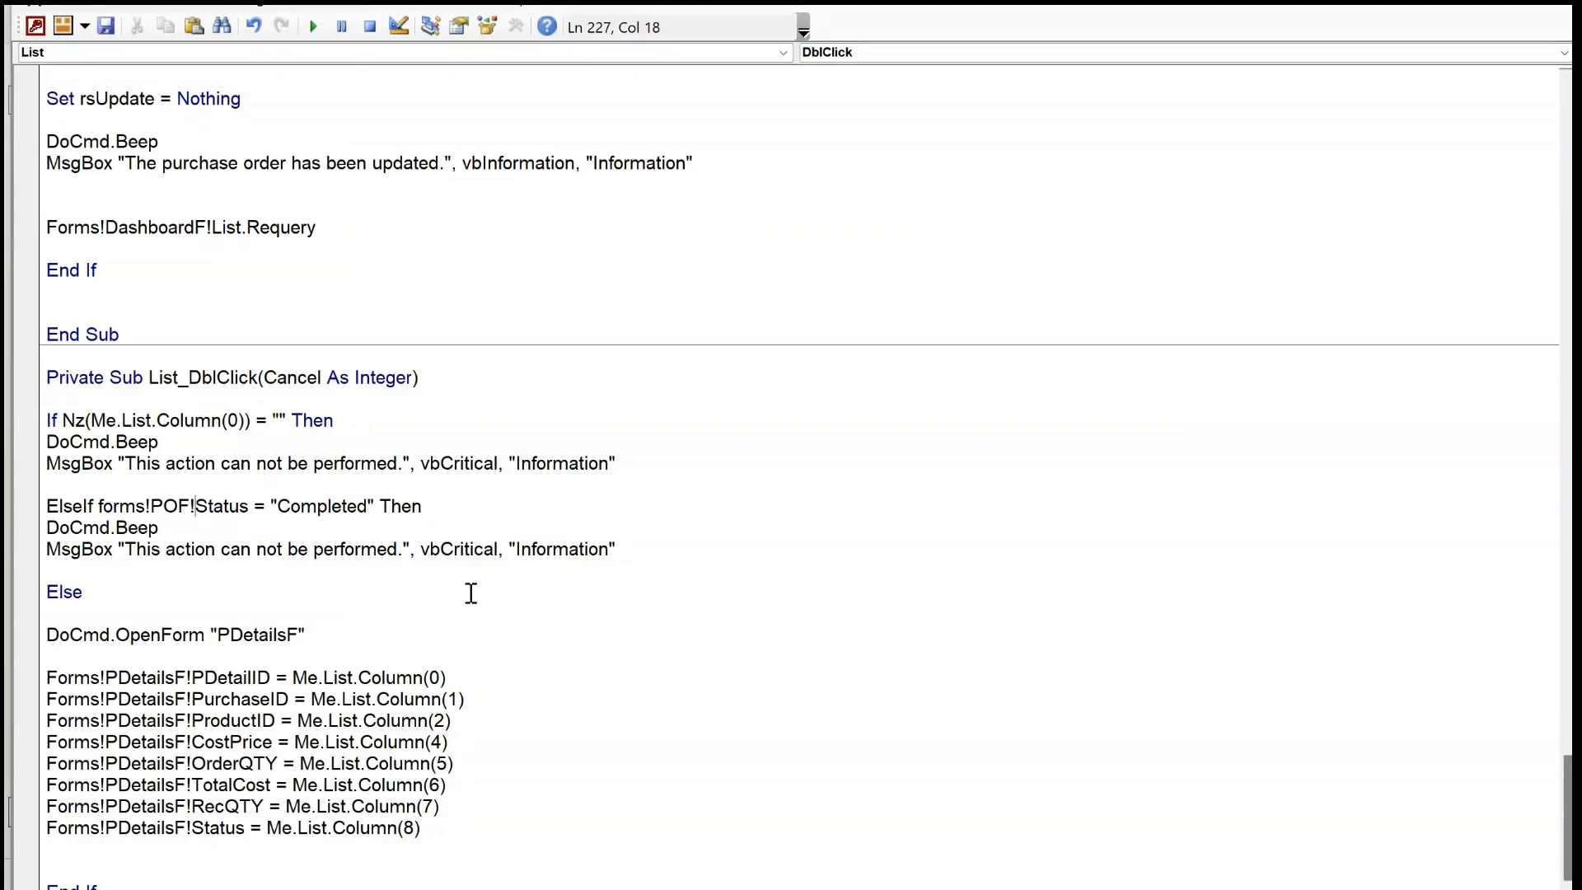
# Try a dot in place of the exclamation mark between POF and Status, and restore the exclamation mark
pyautogui.press('BackSpace')
pyautogui.write('.')
pyautogui.press('Down')
pyautogui.press('Down')
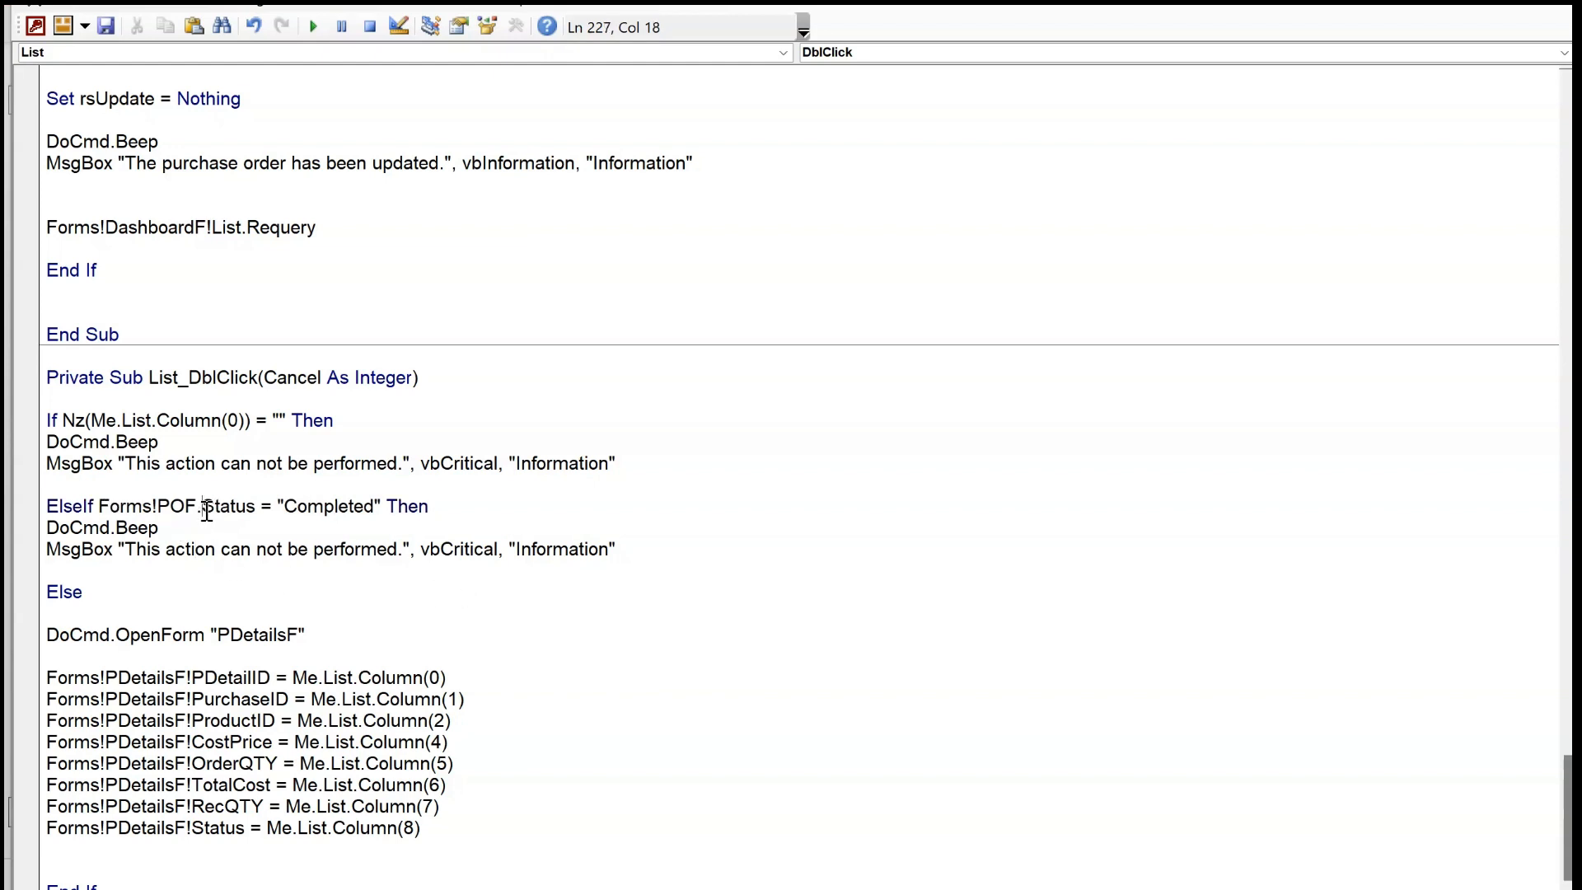
pyautogui.press('BackSpace')
pyautogui.write('!')
pyautogui.press('Down')
# Close the purchase order form design, reopen the completed Amazon order from the dashboard and test creating it again
pyautogui.hotkey('alt', 'F11')
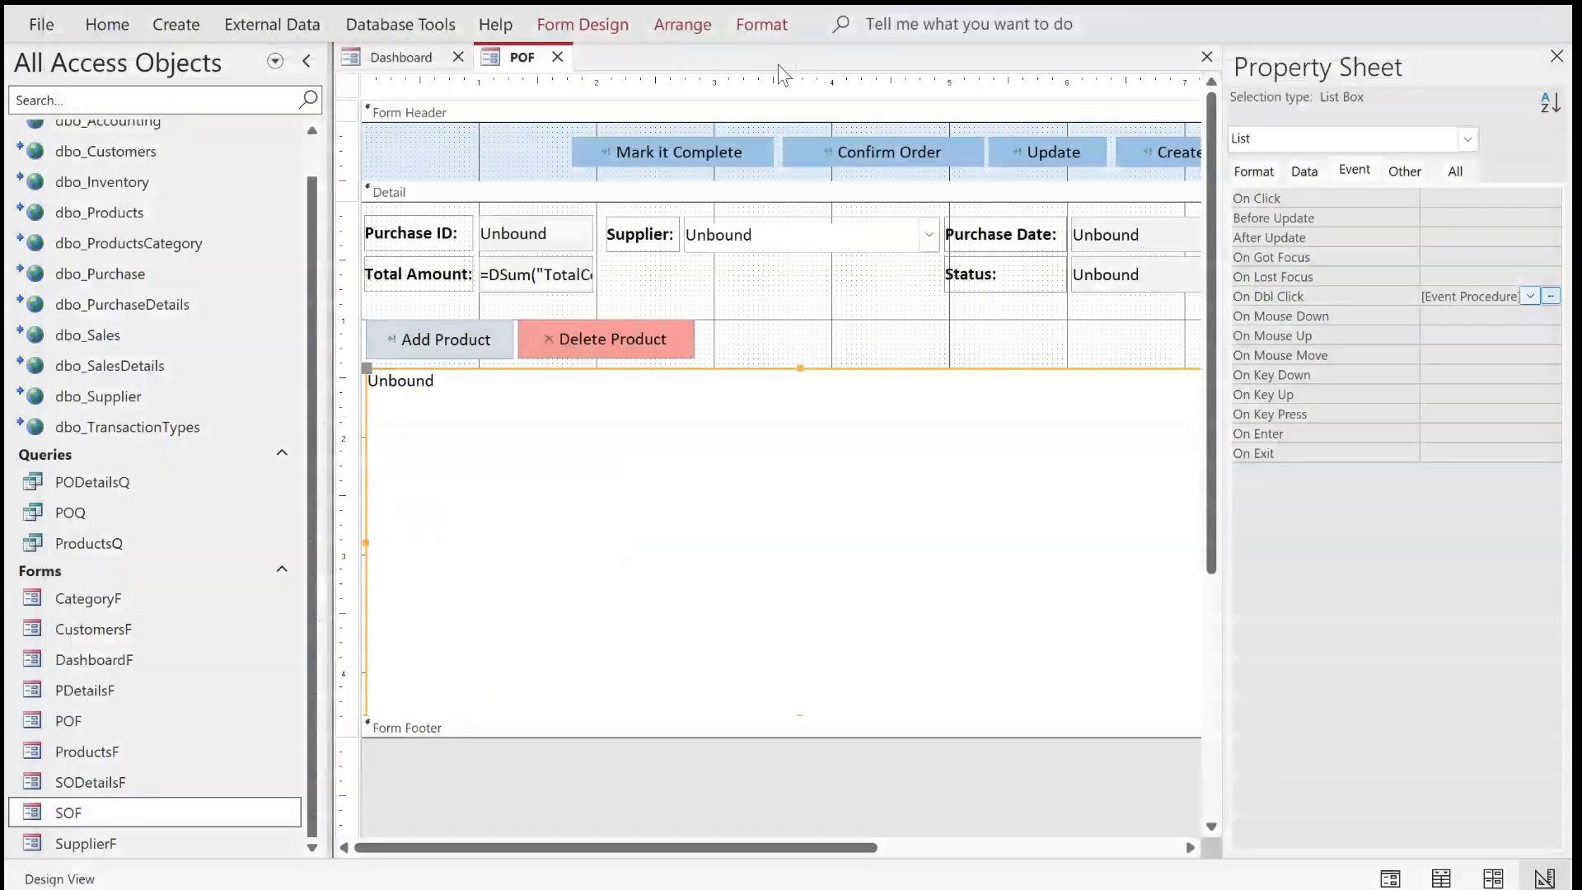
pyautogui.click(557, 57)
pyautogui.doubleClick(750, 222)
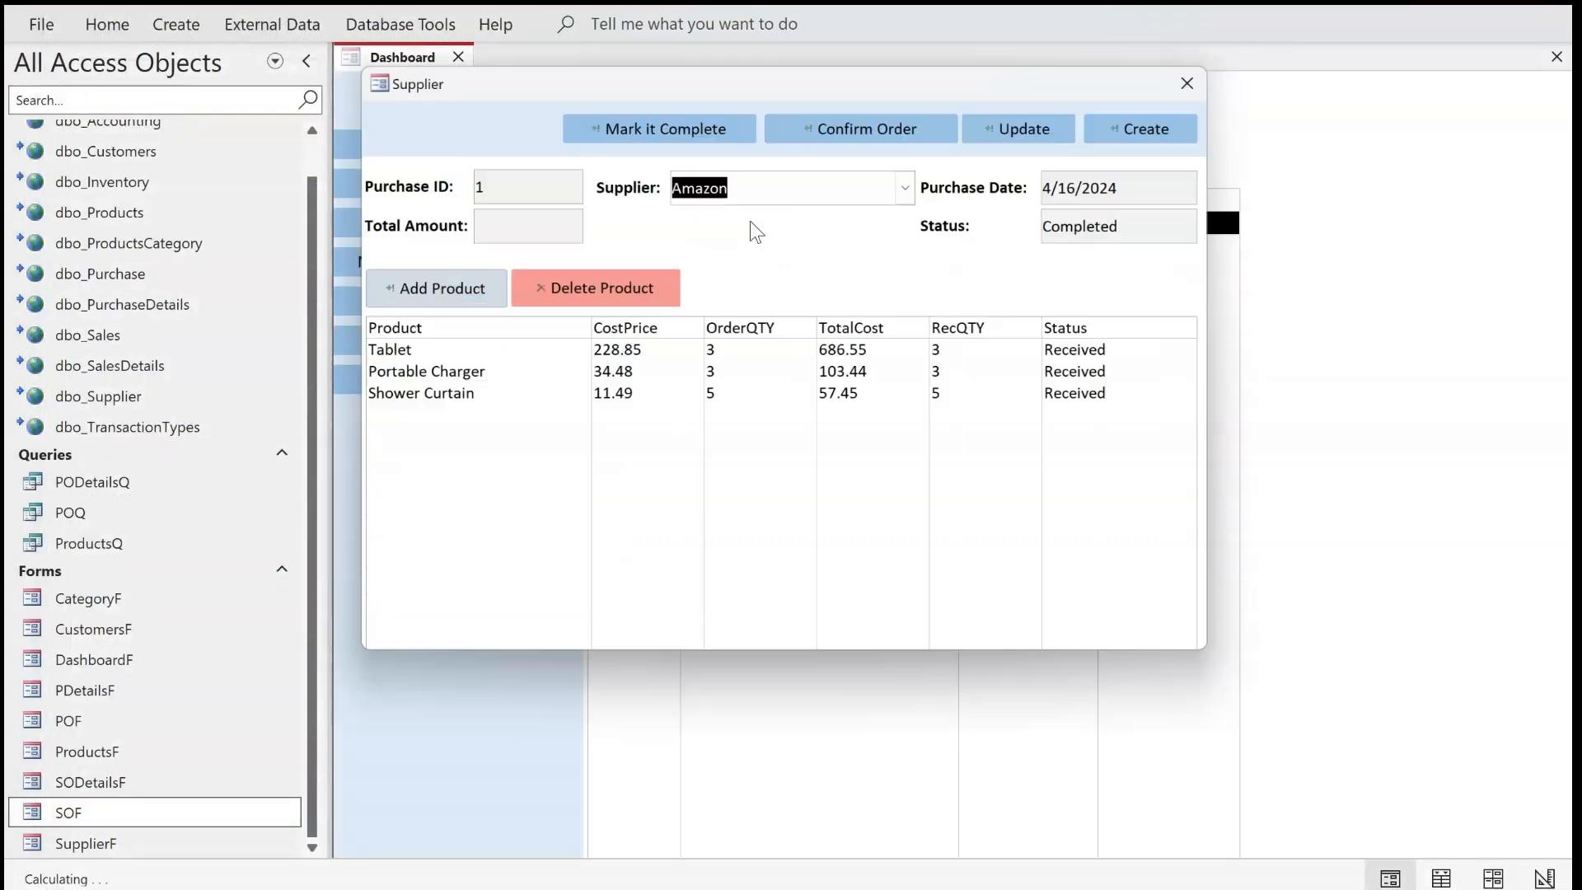
pyautogui.click(1142, 120)
pyautogui.click(902, 518)
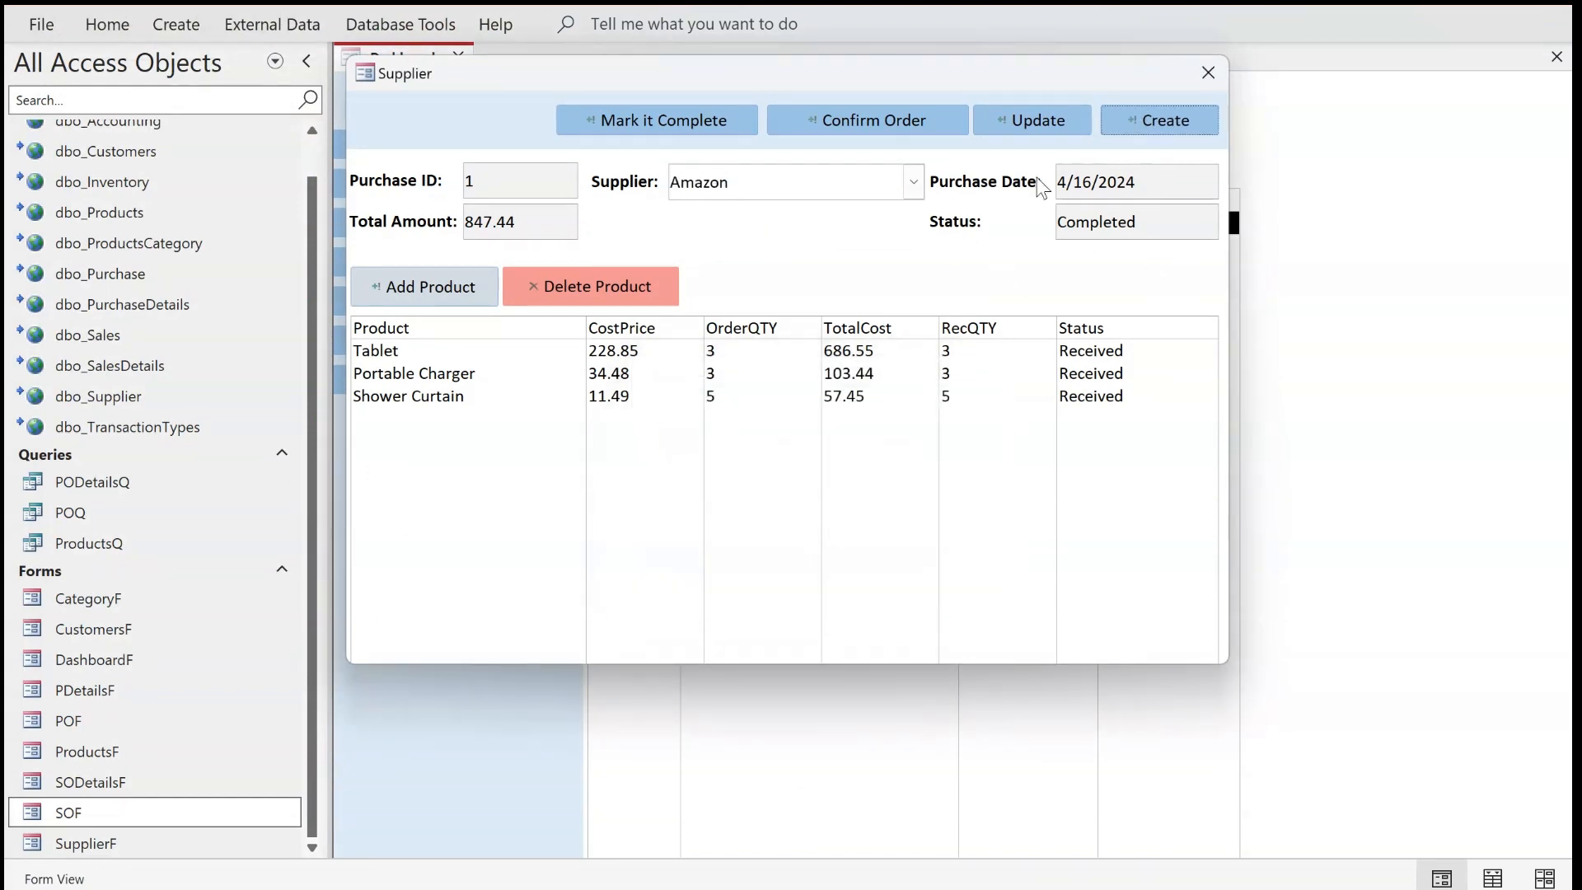
# Test confirming the completed Amazon order and marking it complete, dismissing each message
pyautogui.press('Return')
pyautogui.click(903, 132)
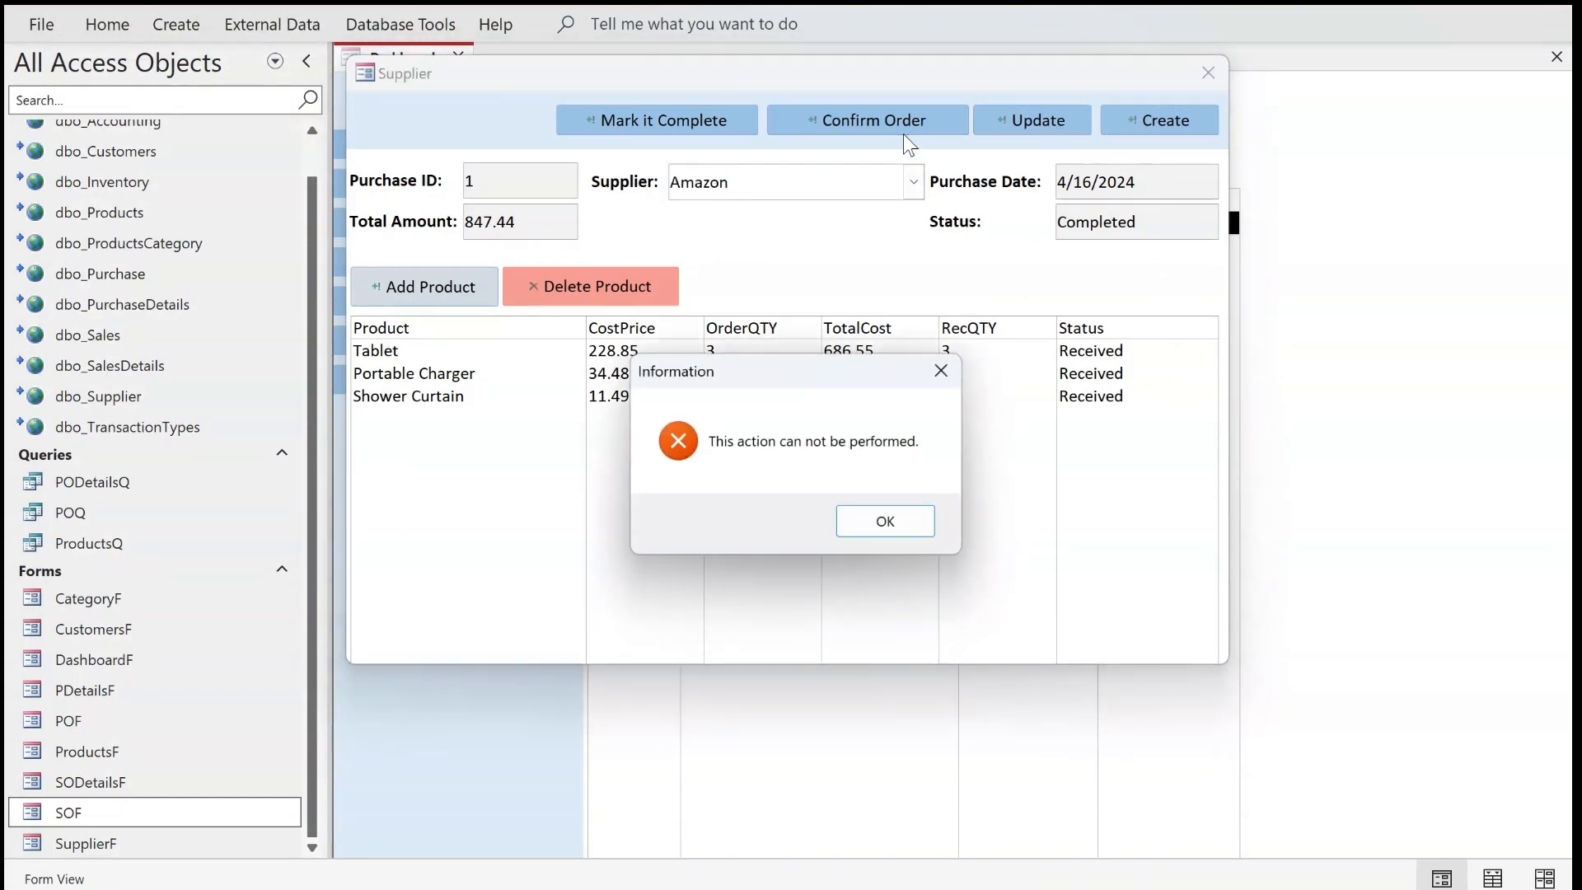
pyautogui.press('Return')
pyautogui.click(717, 128)
pyautogui.press('Return')
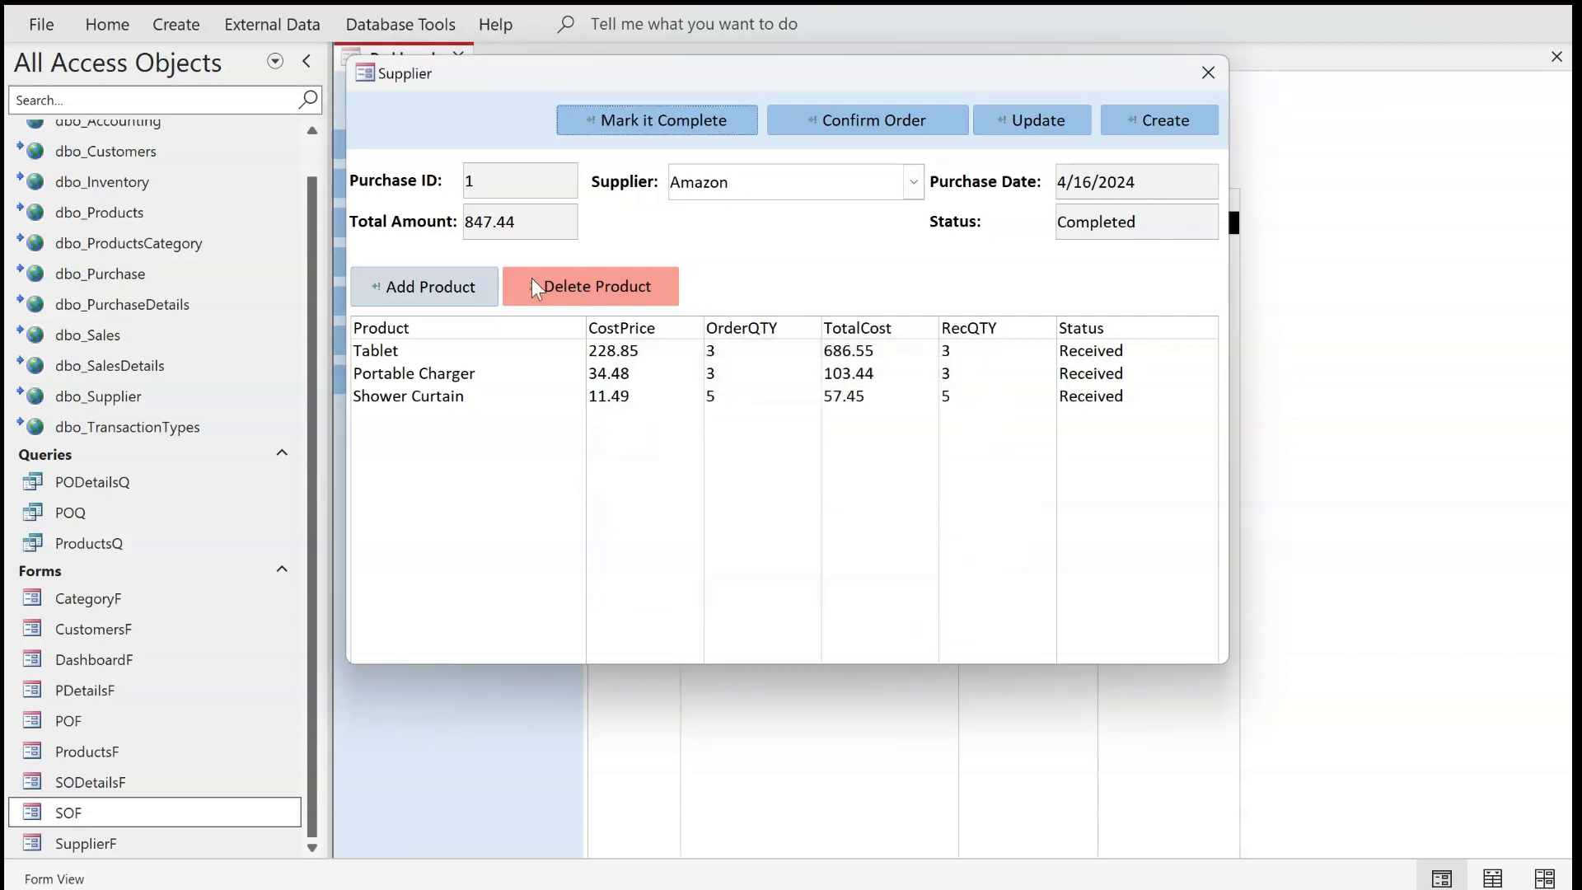
# Test deleting a product from the completed order and opening the Portable Charger line's details
pyautogui.click(534, 280)
pyautogui.press('Return')
pyautogui.click(678, 381)
pyautogui.doubleClick(677, 376)
pyautogui.moveTo(824, 368); pyautogui.dragTo(814, 435)
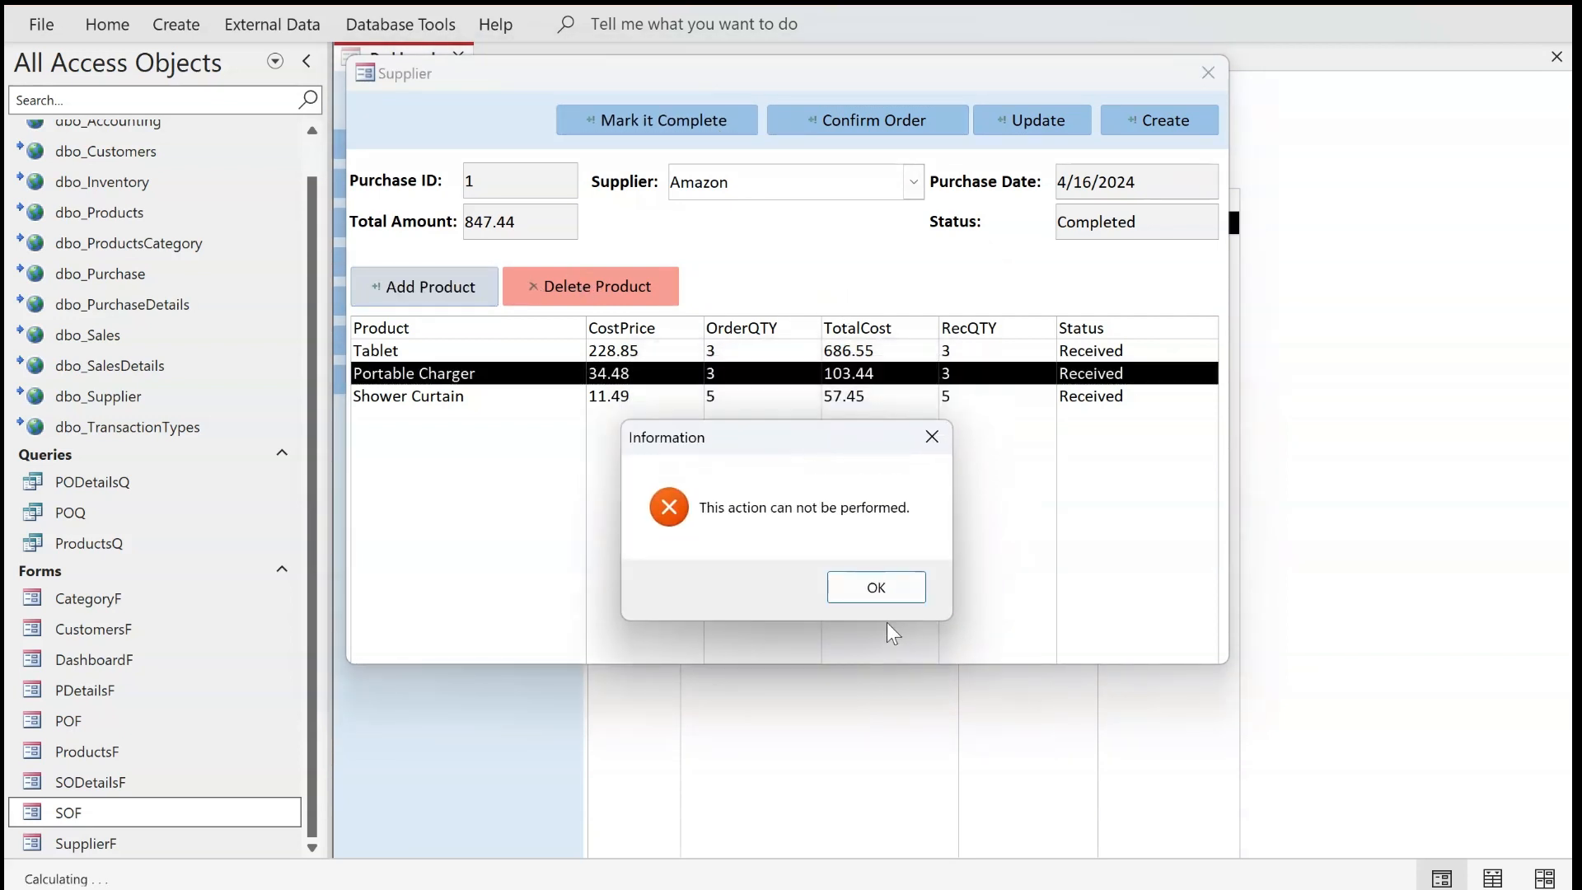
# Close the completed Amazon purchase order and open the SOF sales order form in Design View
pyautogui.click(887, 586)
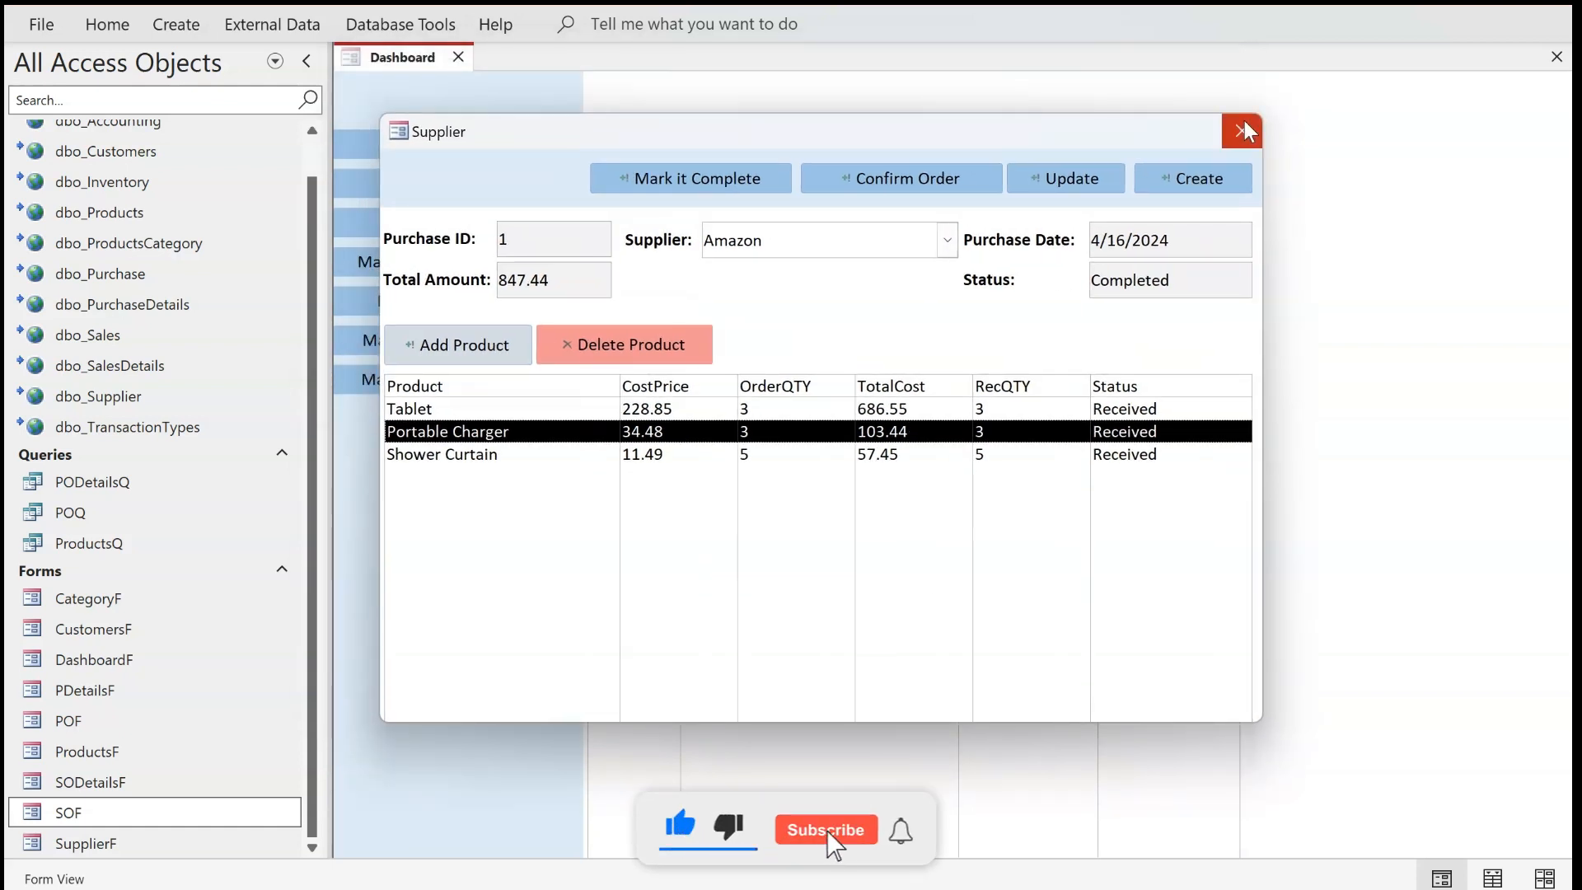
pyautogui.click(1244, 122)
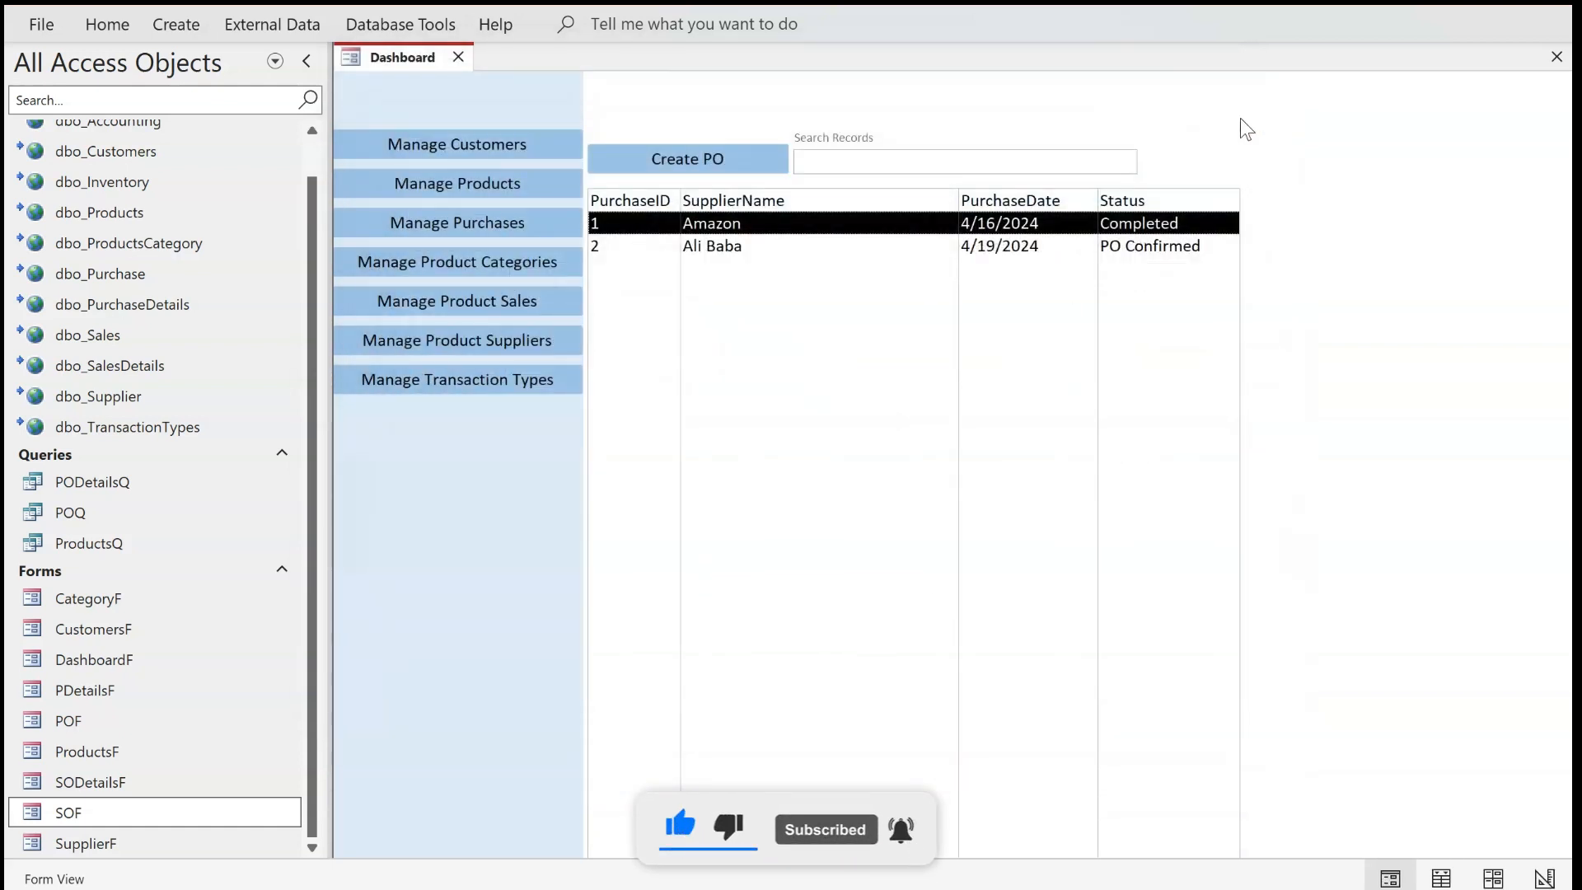
pyautogui.doubleClick(127, 814)
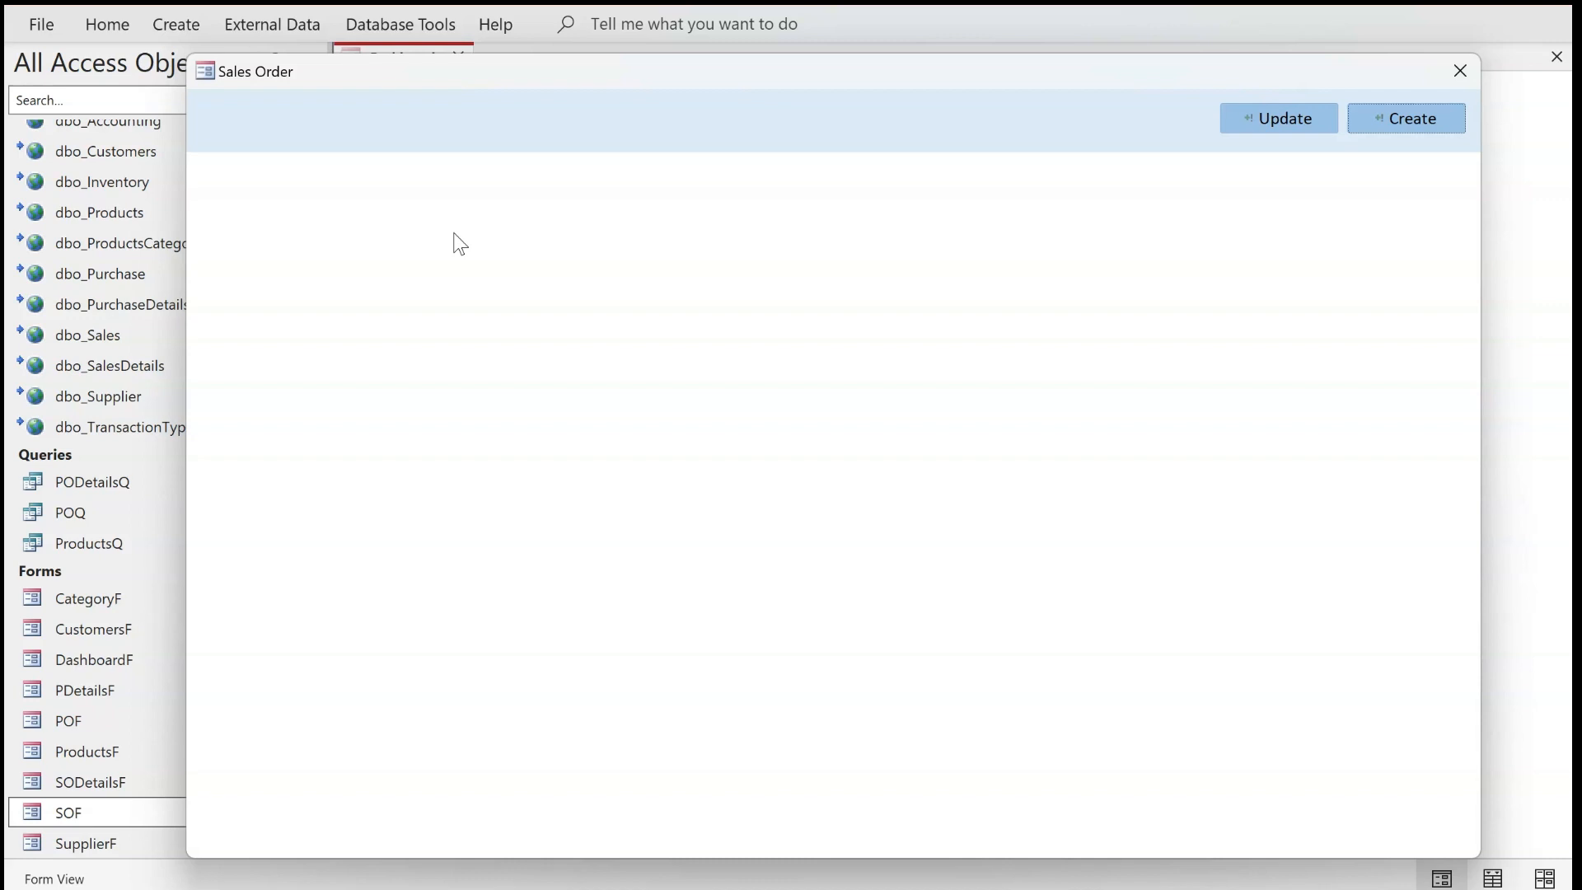
pyautogui.rightClick(560, 198)
pyautogui.click(571, 257)
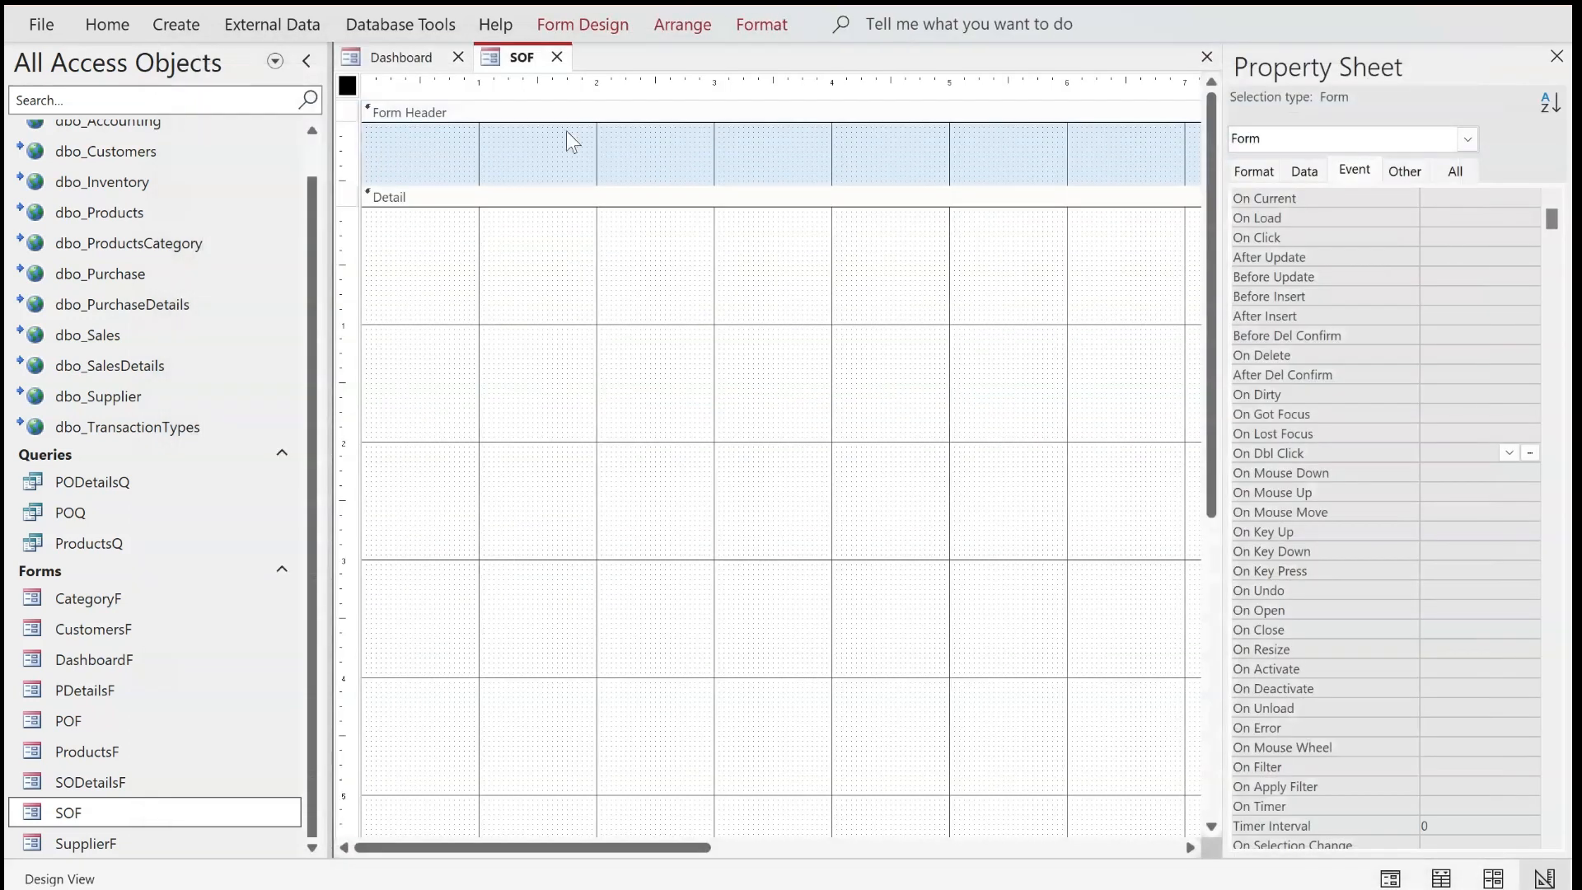
pyautogui.click(595, 25)
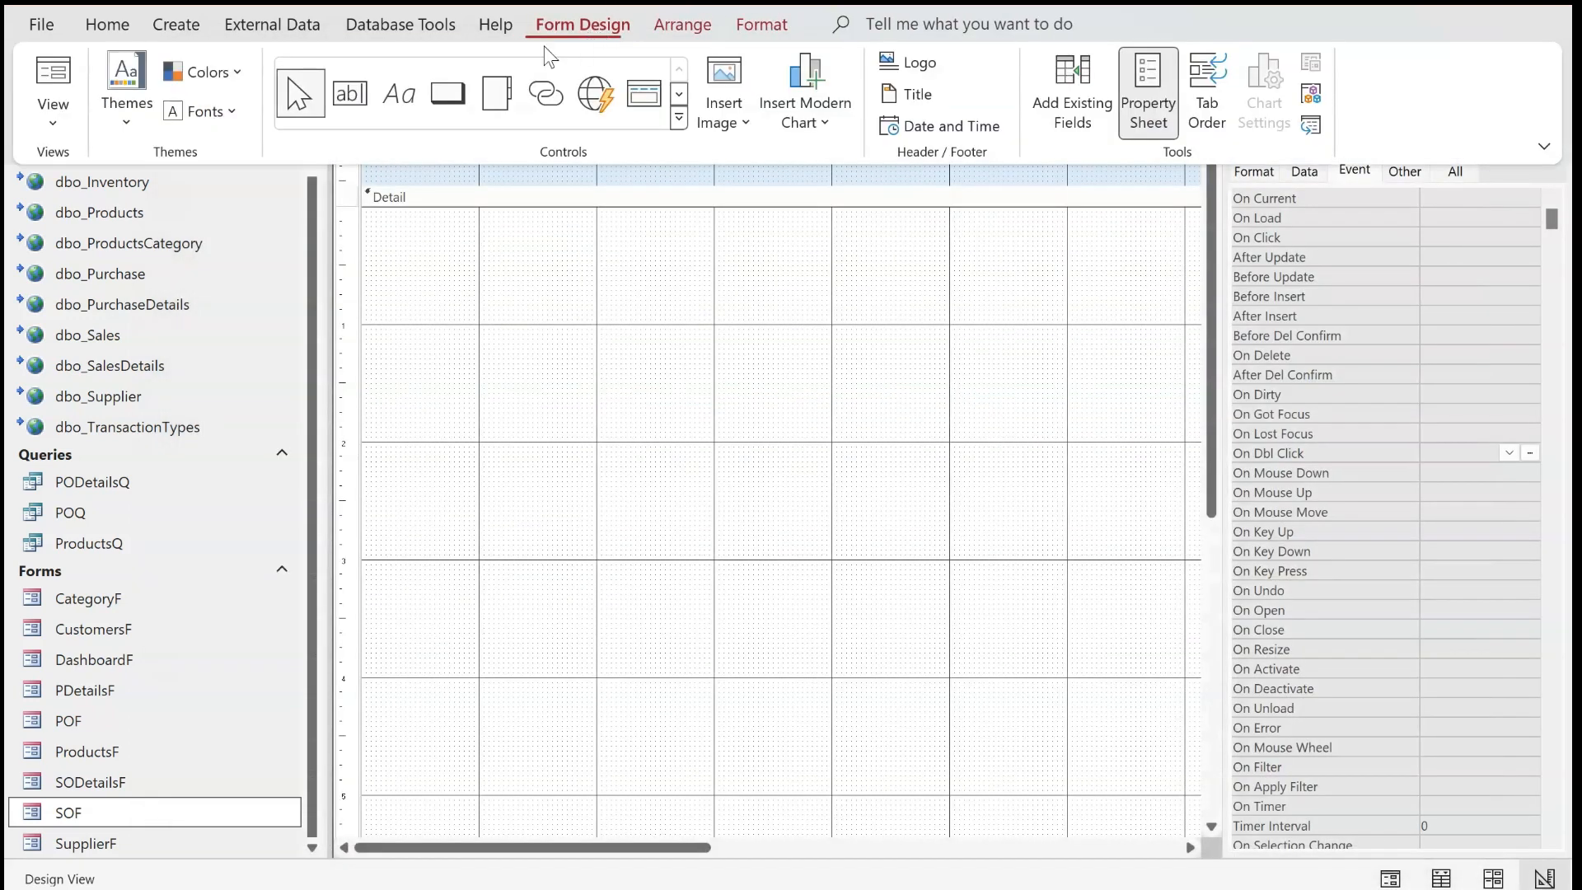
pyautogui.click(679, 93)
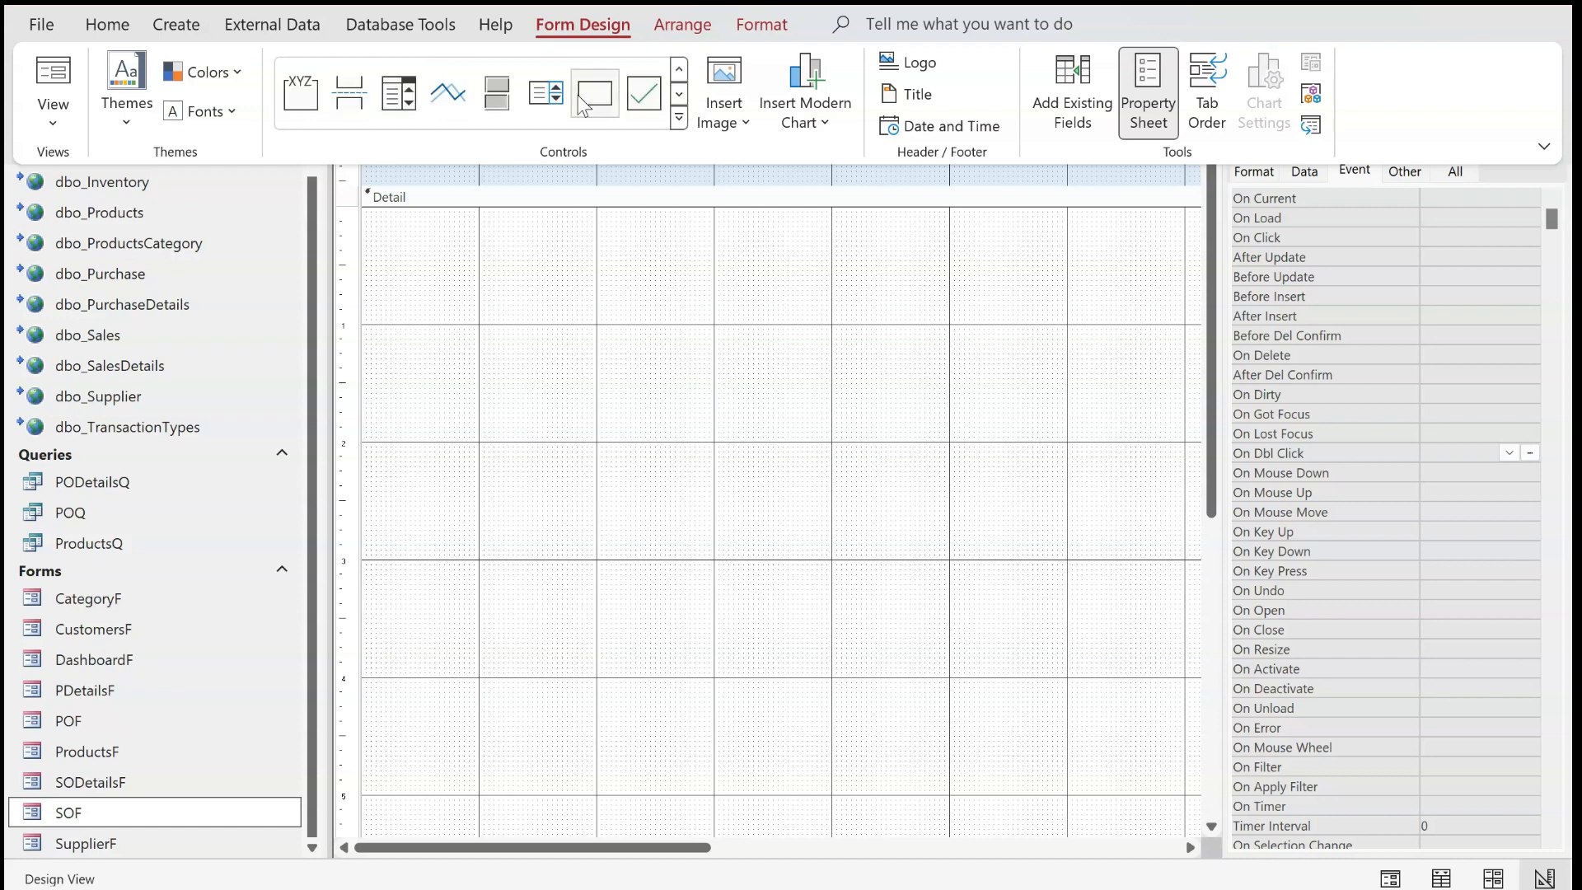
pyautogui.click(545, 93)
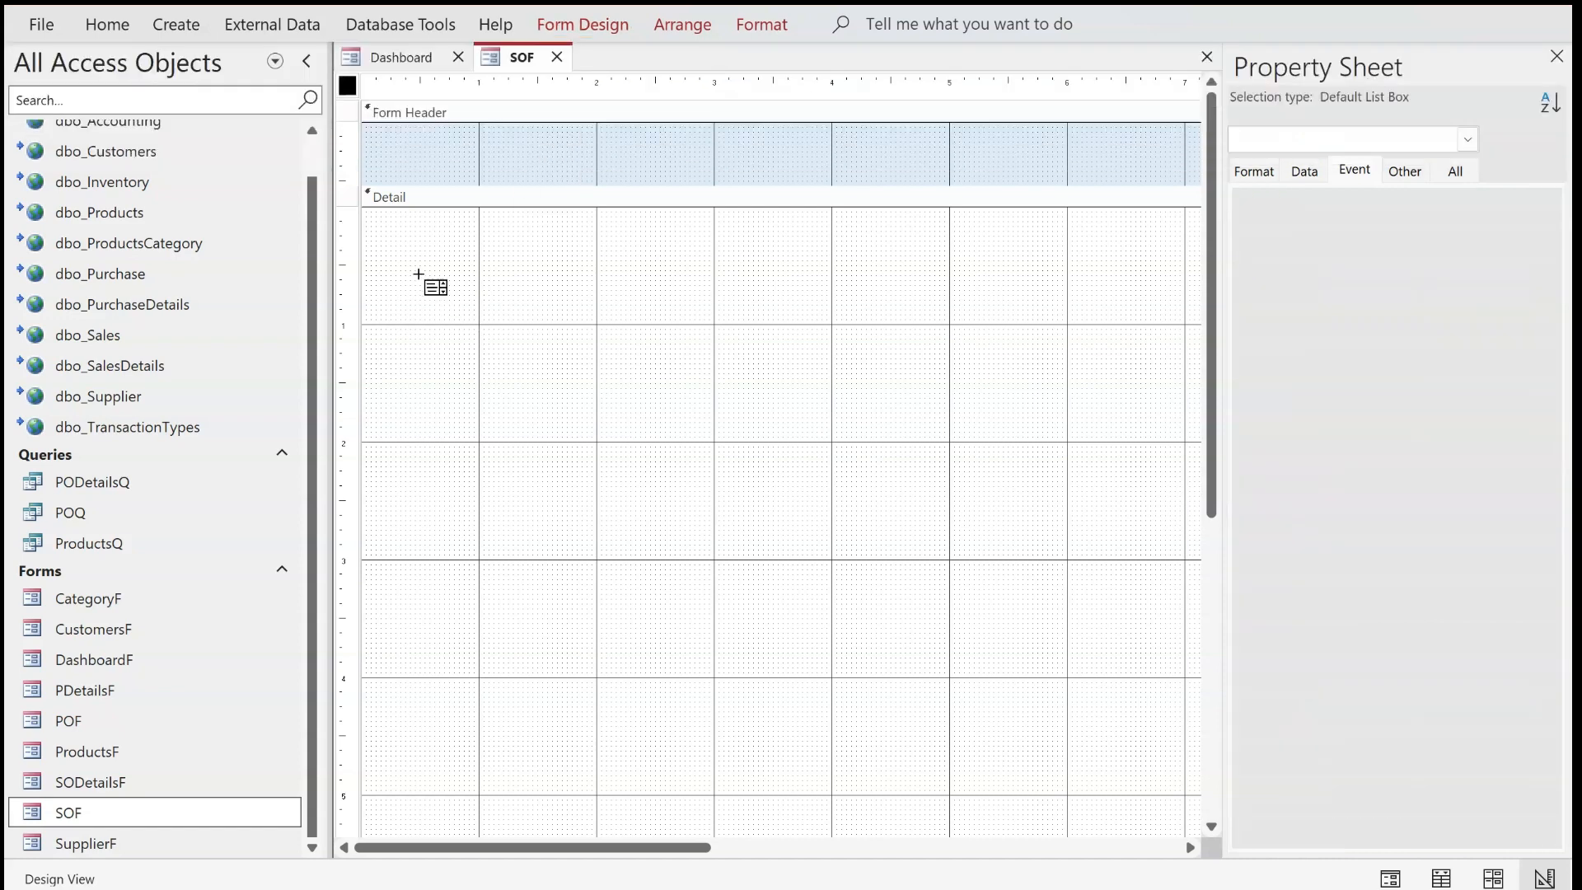
pyautogui.press('Escape')
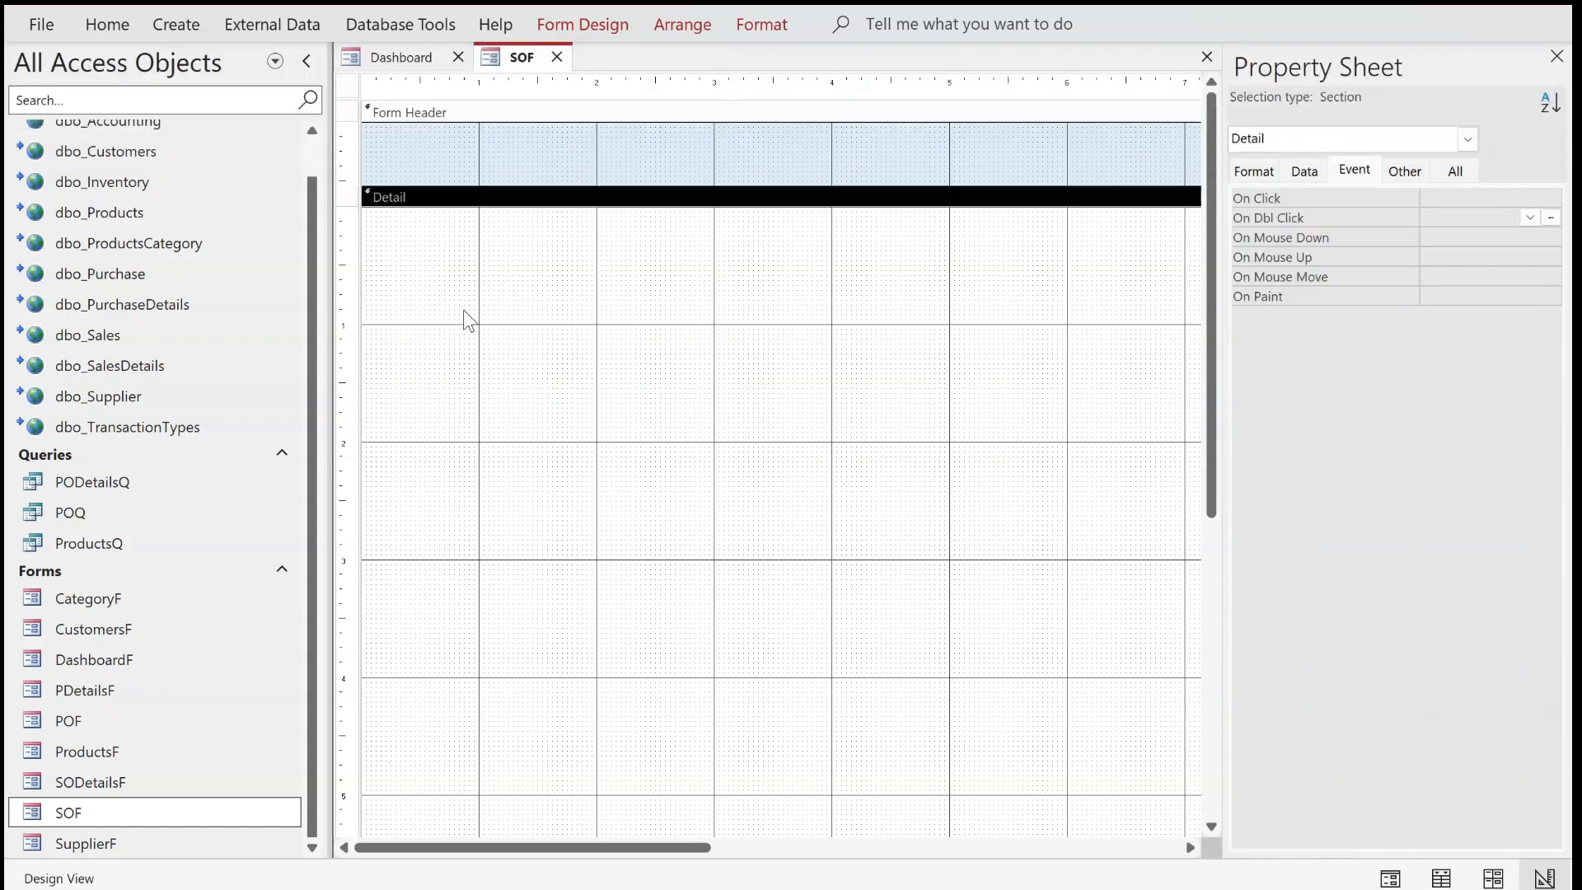
pyautogui.scroll(-3, 615, 639)
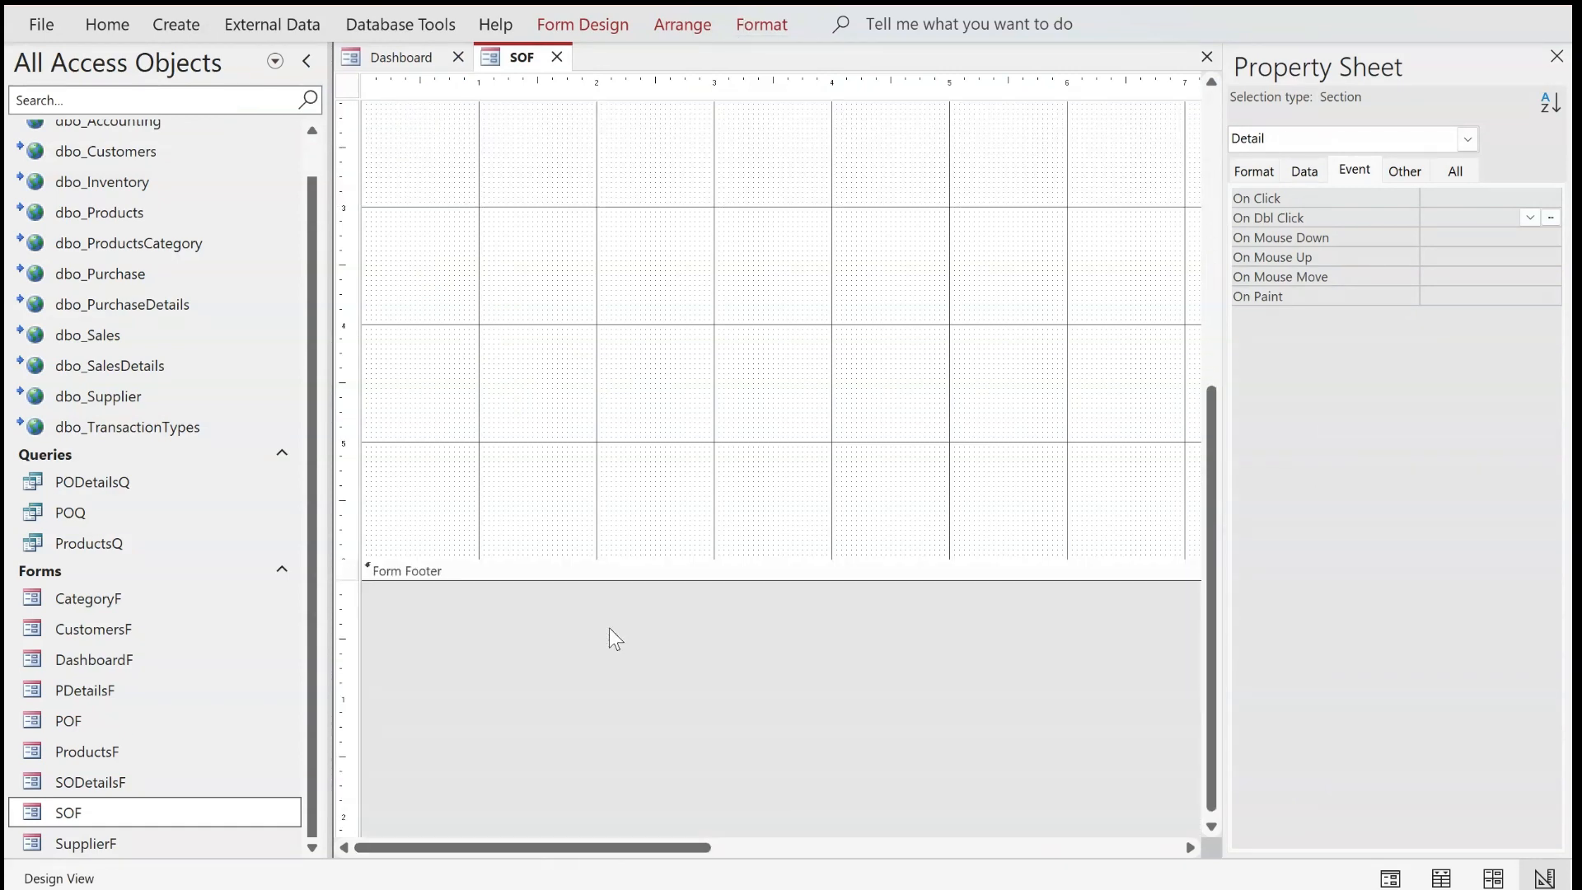
pyautogui.scroll(3, 615, 640)
# Insert an unbound list box in the upper part of the SOF form's Detail section
pyautogui.click(586, 25)
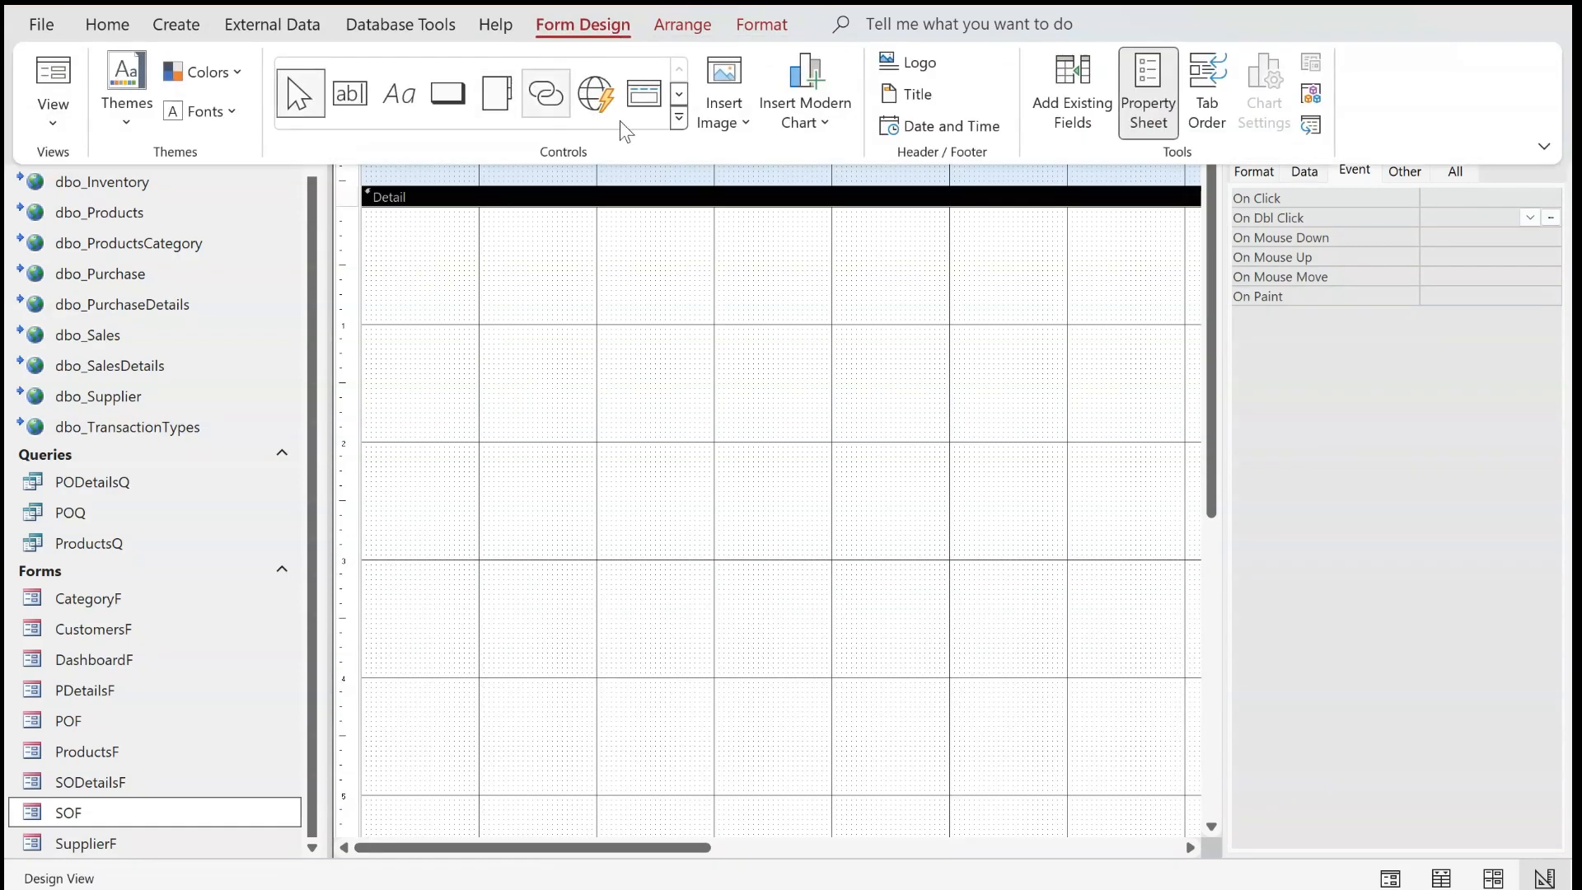
pyautogui.click(679, 97)
pyautogui.click(554, 98)
pyautogui.click(532, 349)
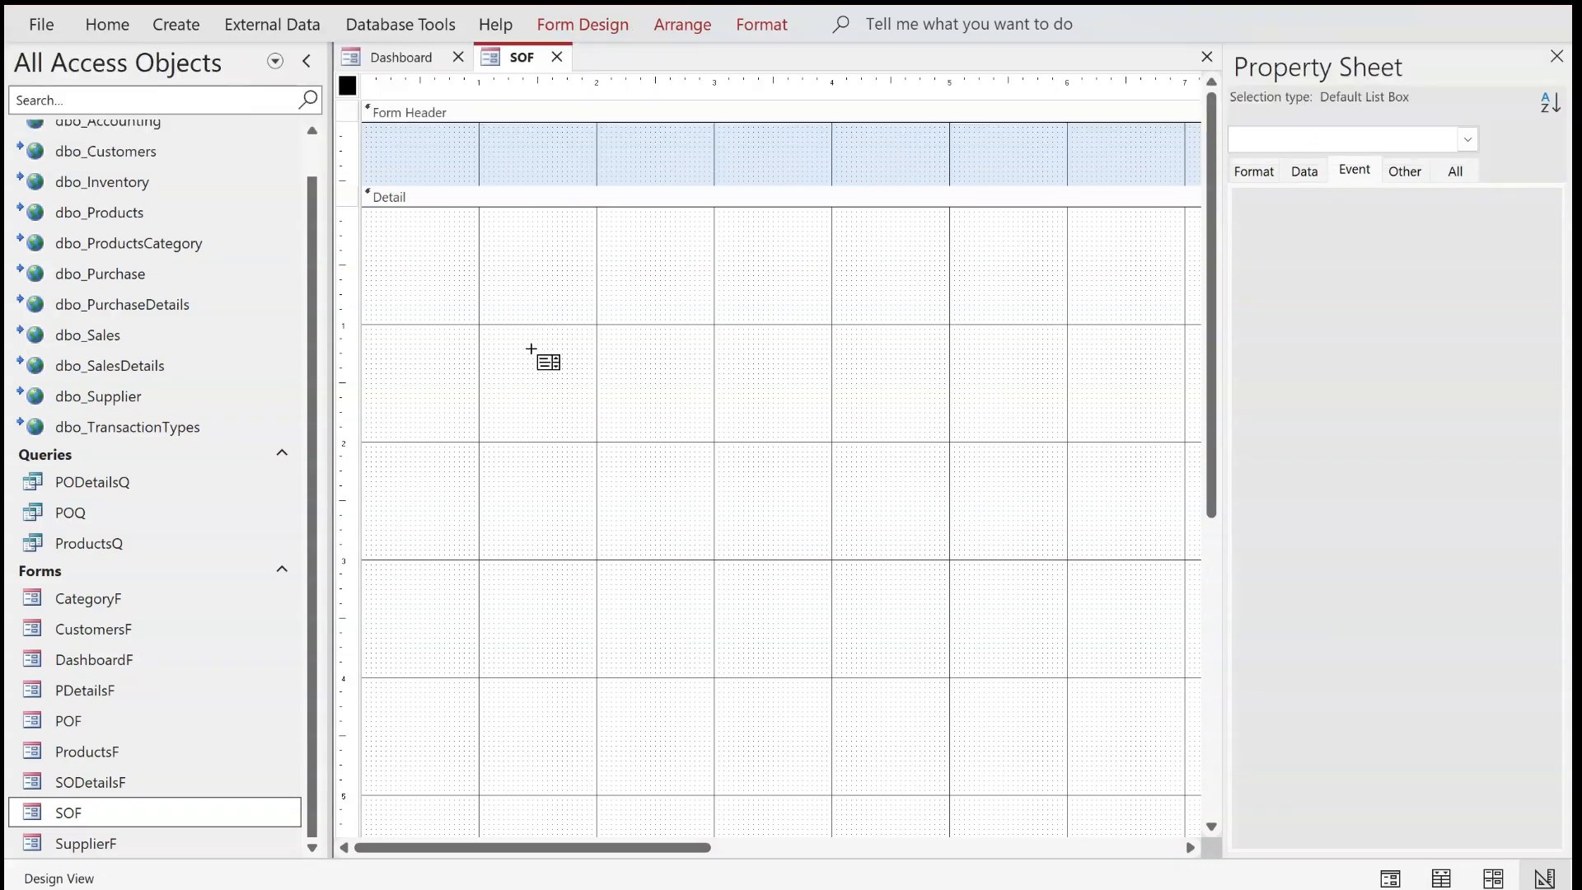
pyautogui.click(455, 280)
pyautogui.click(731, 505)
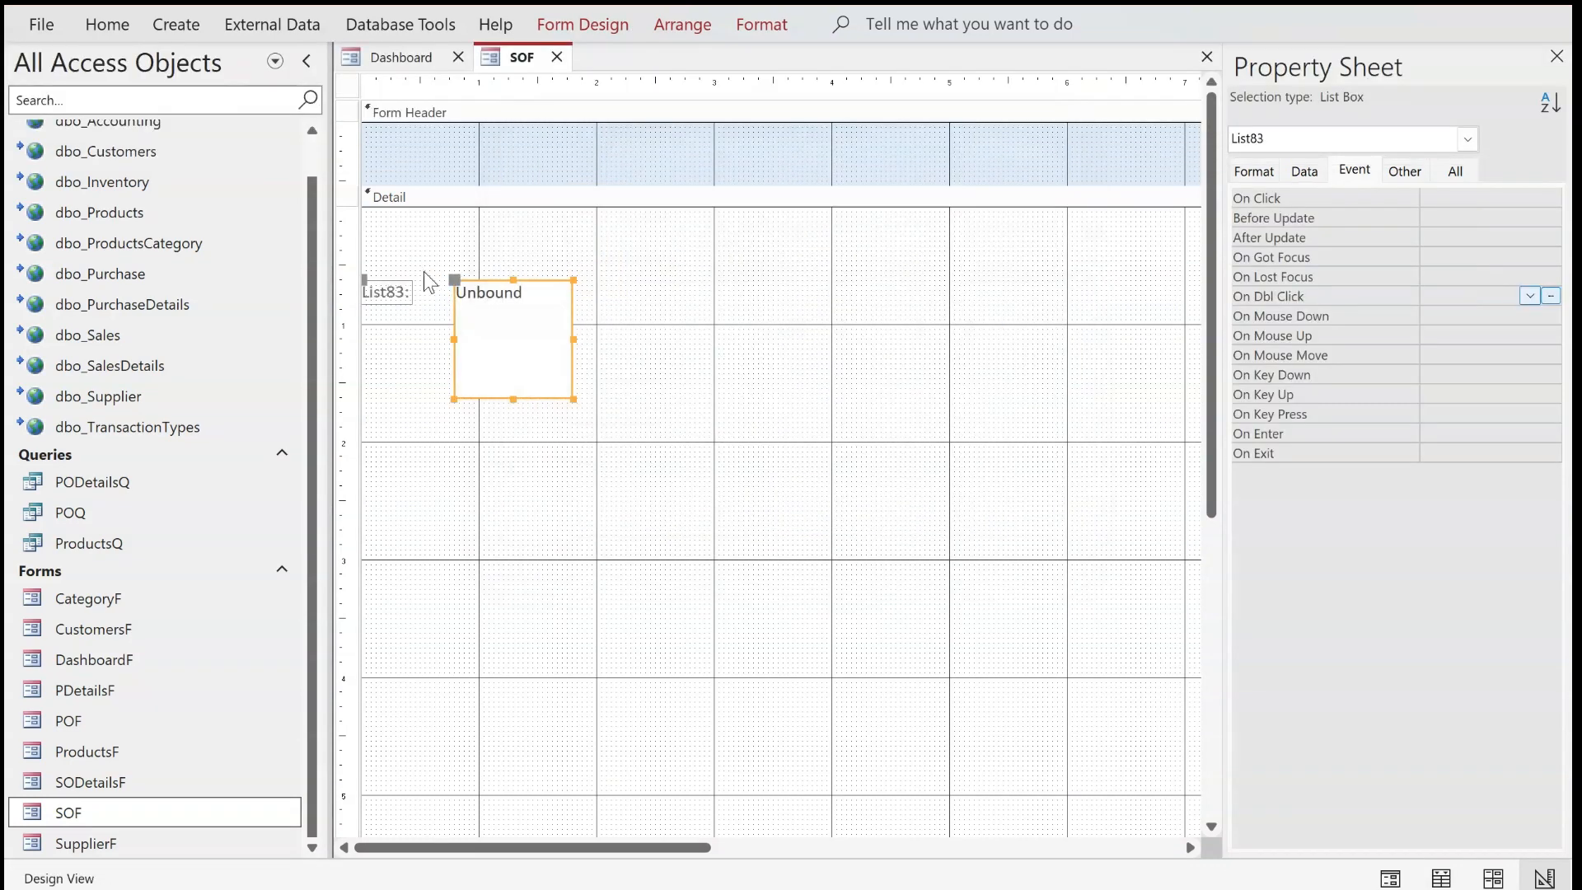
# Move the list box's label directly above the list and change its caption to Product Categories
pyautogui.click(386, 292)
pyautogui.moveTo(368, 283); pyautogui.dragTo(437, 268)
pyautogui.click(578, 277)
pyautogui.click(610, 282)
pyautogui.click(476, 272)
pyautogui.doubleClick(466, 266)
pyautogui.write('Produ')
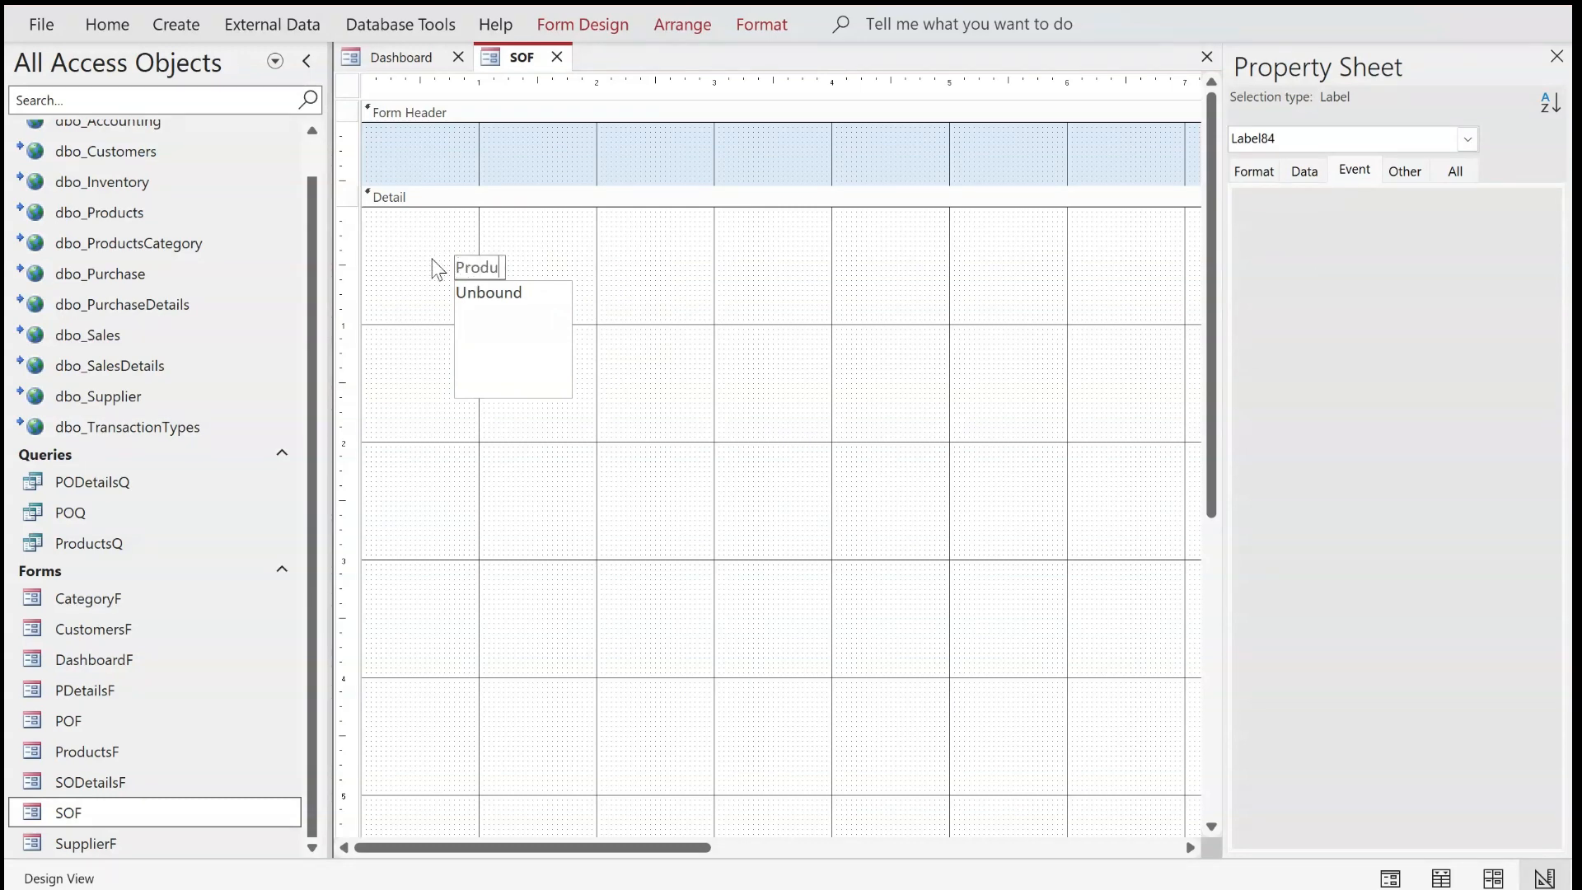
pyautogui.write('ct Categories')
pyautogui.click(565, 346)
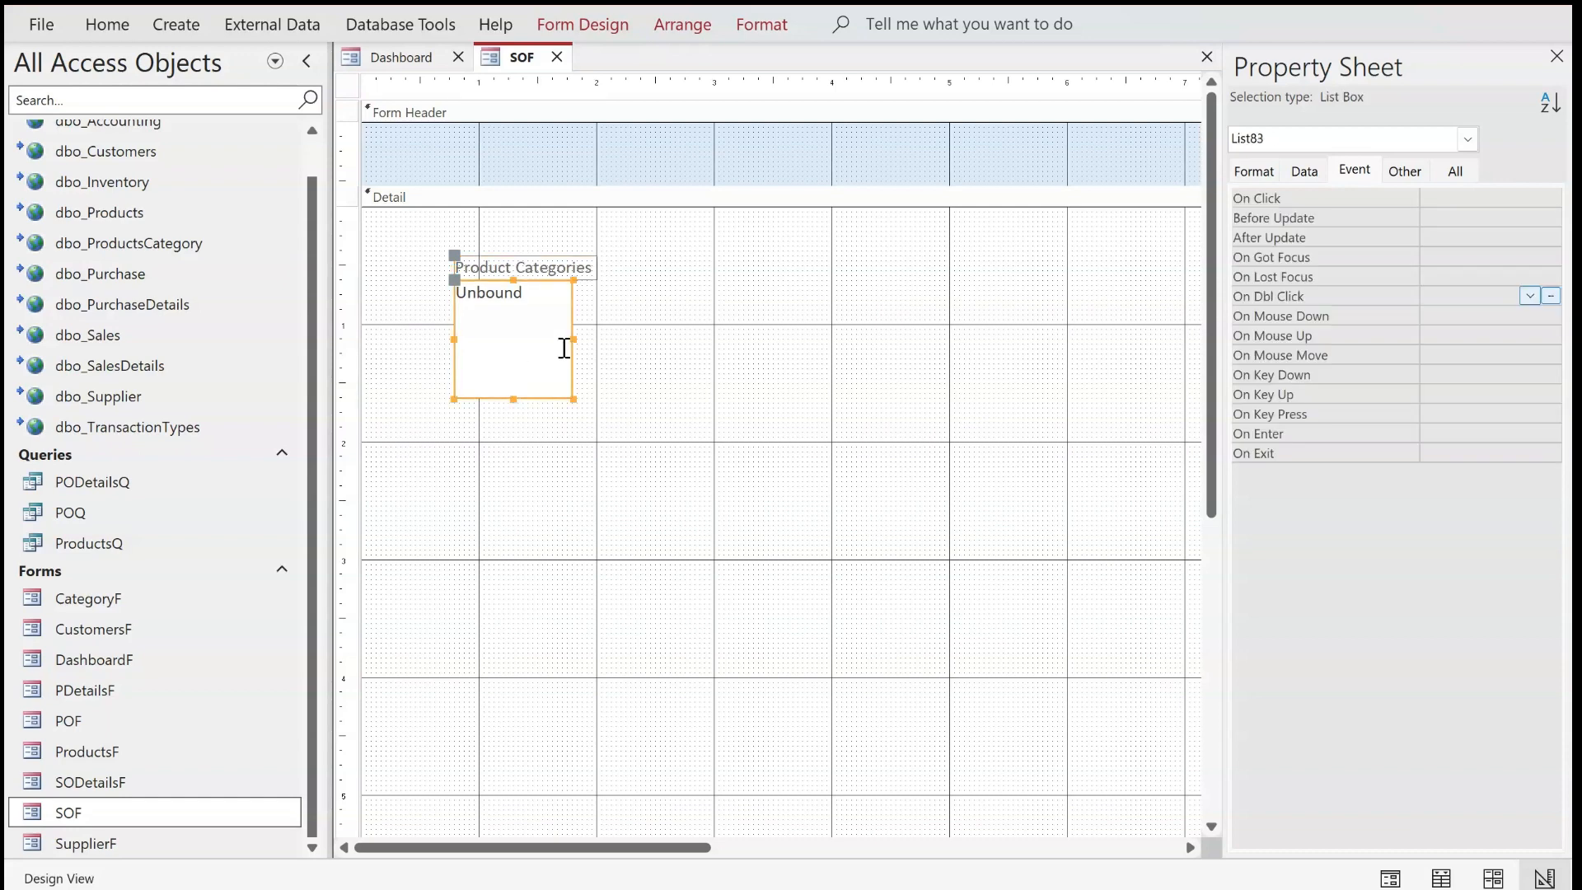
# Widen the list box to about 1.7 inches and set the font colour of the list and its label to black
pyautogui.moveTo(607, 337); pyautogui.dragTo(656, 339)
pyautogui.moveTo(617, 236); pyautogui.dragTo(478, 339)
pyautogui.click(107, 24)
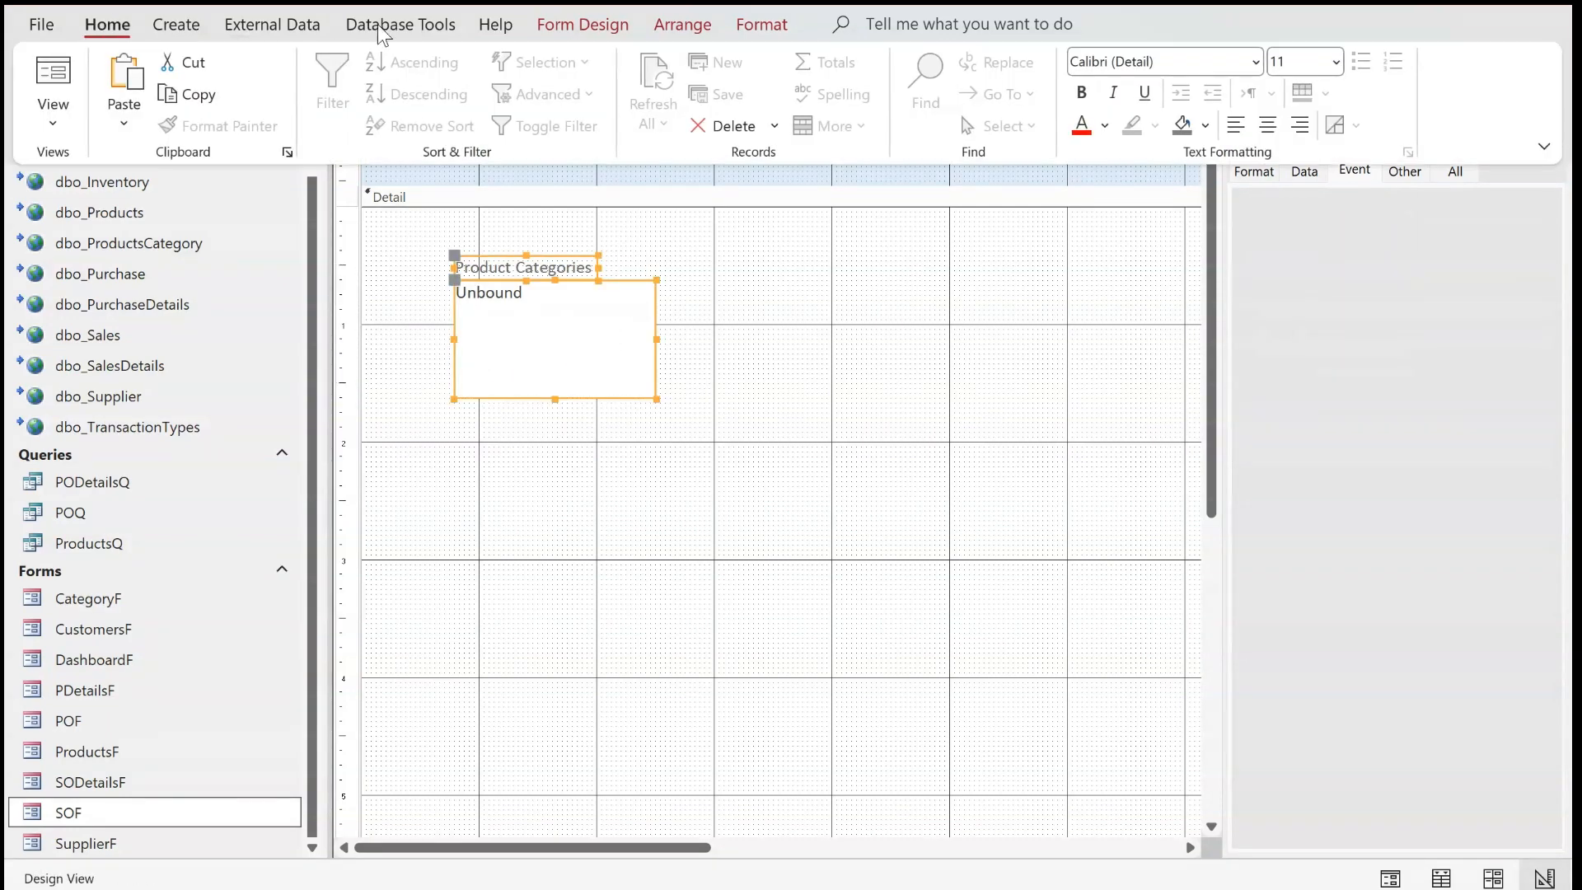
pyautogui.click(1104, 126)
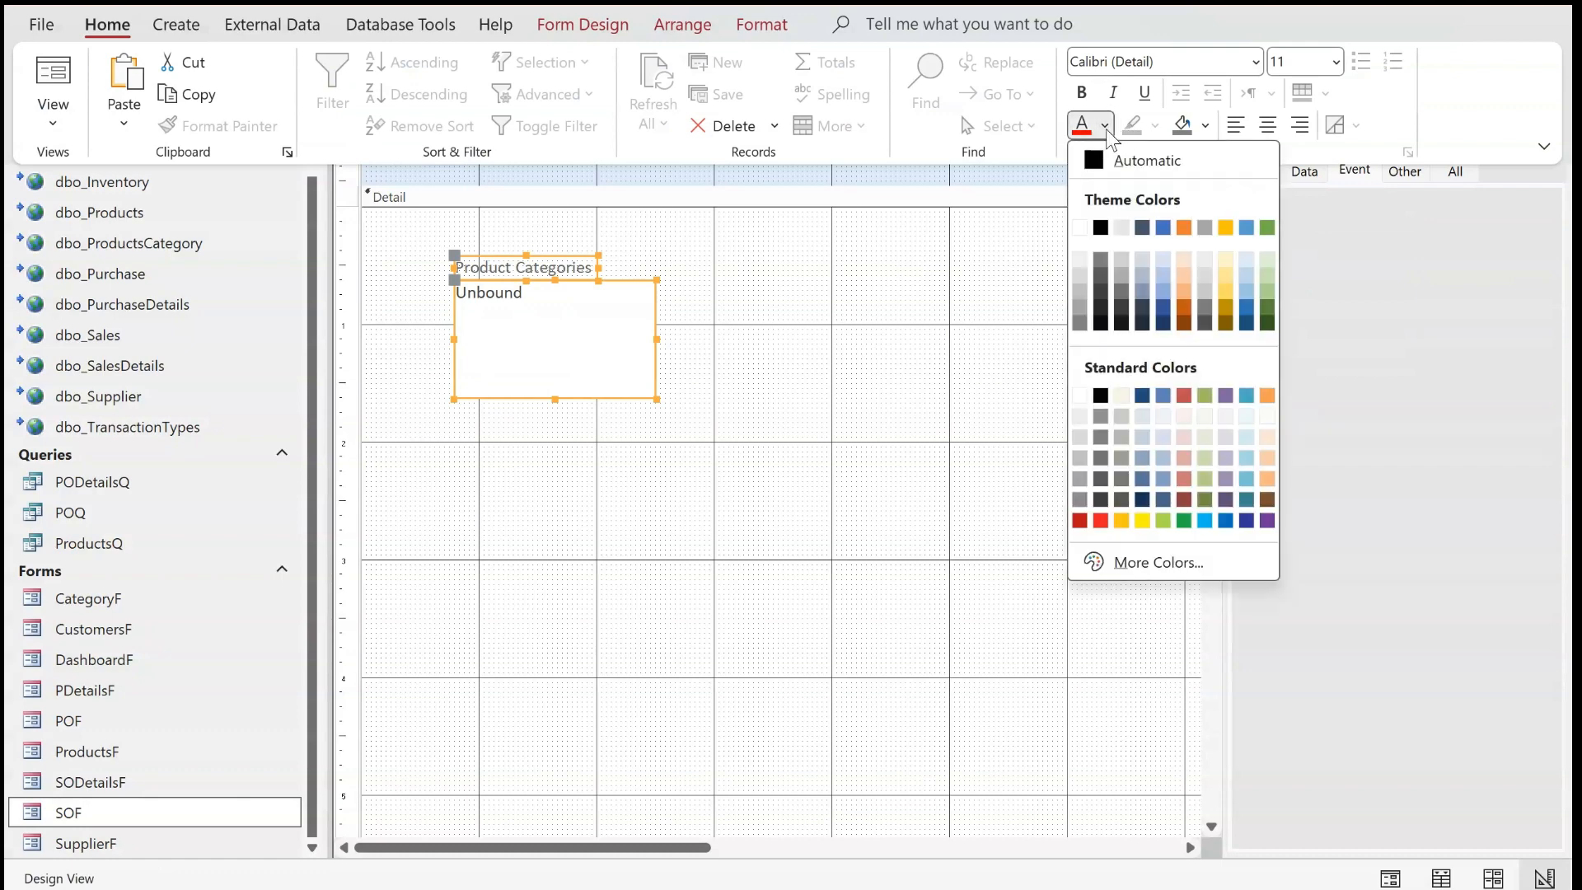
pyautogui.click(1101, 228)
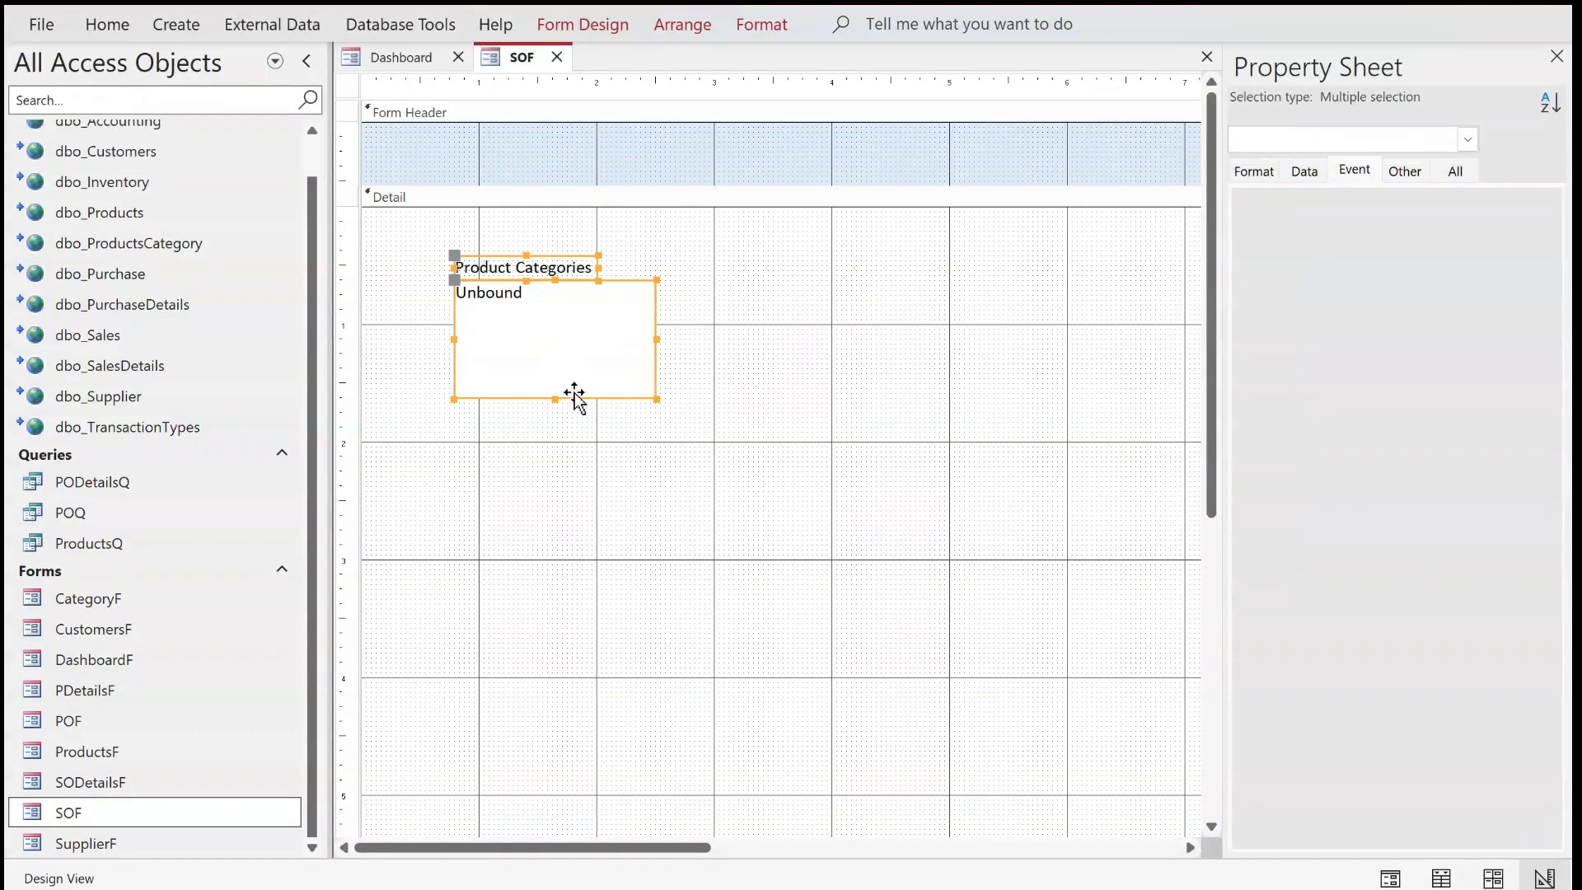
# Move the list box and its label to the form's left edge and stretch the list down to just above the Form Footer
pyautogui.moveTo(572, 396); pyautogui.dragTo(492, 414)
pyautogui.scroll(-3, 644, 406)
pyautogui.scroll(2, 634, 406)
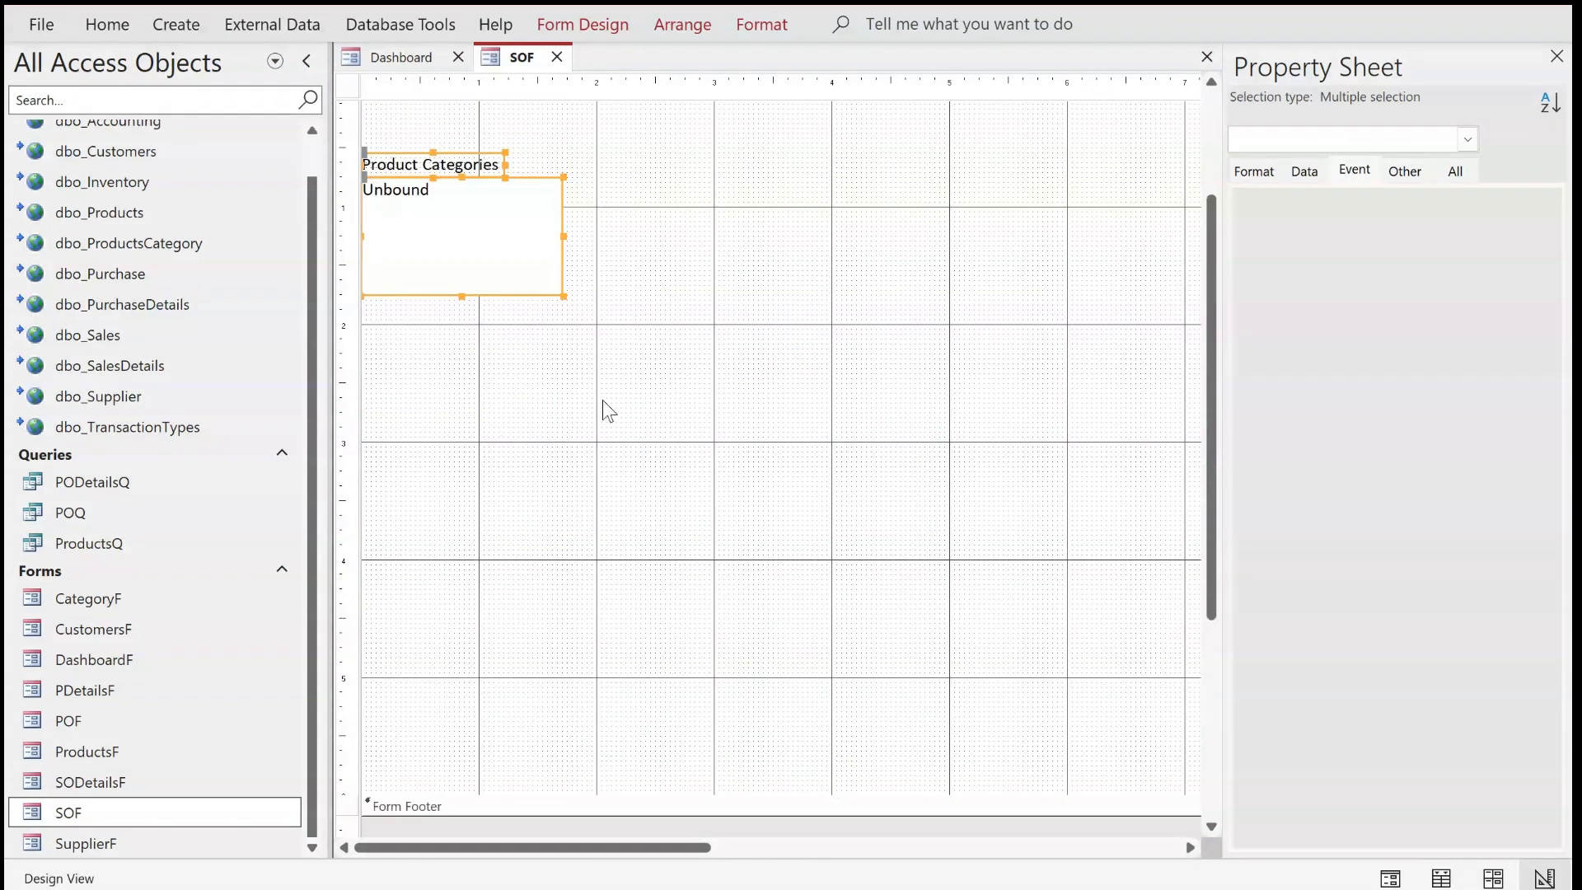
pyautogui.click(497, 269)
pyautogui.moveTo(466, 296); pyautogui.dragTo(492, 790)
pyautogui.scroll(2, 702, 364)
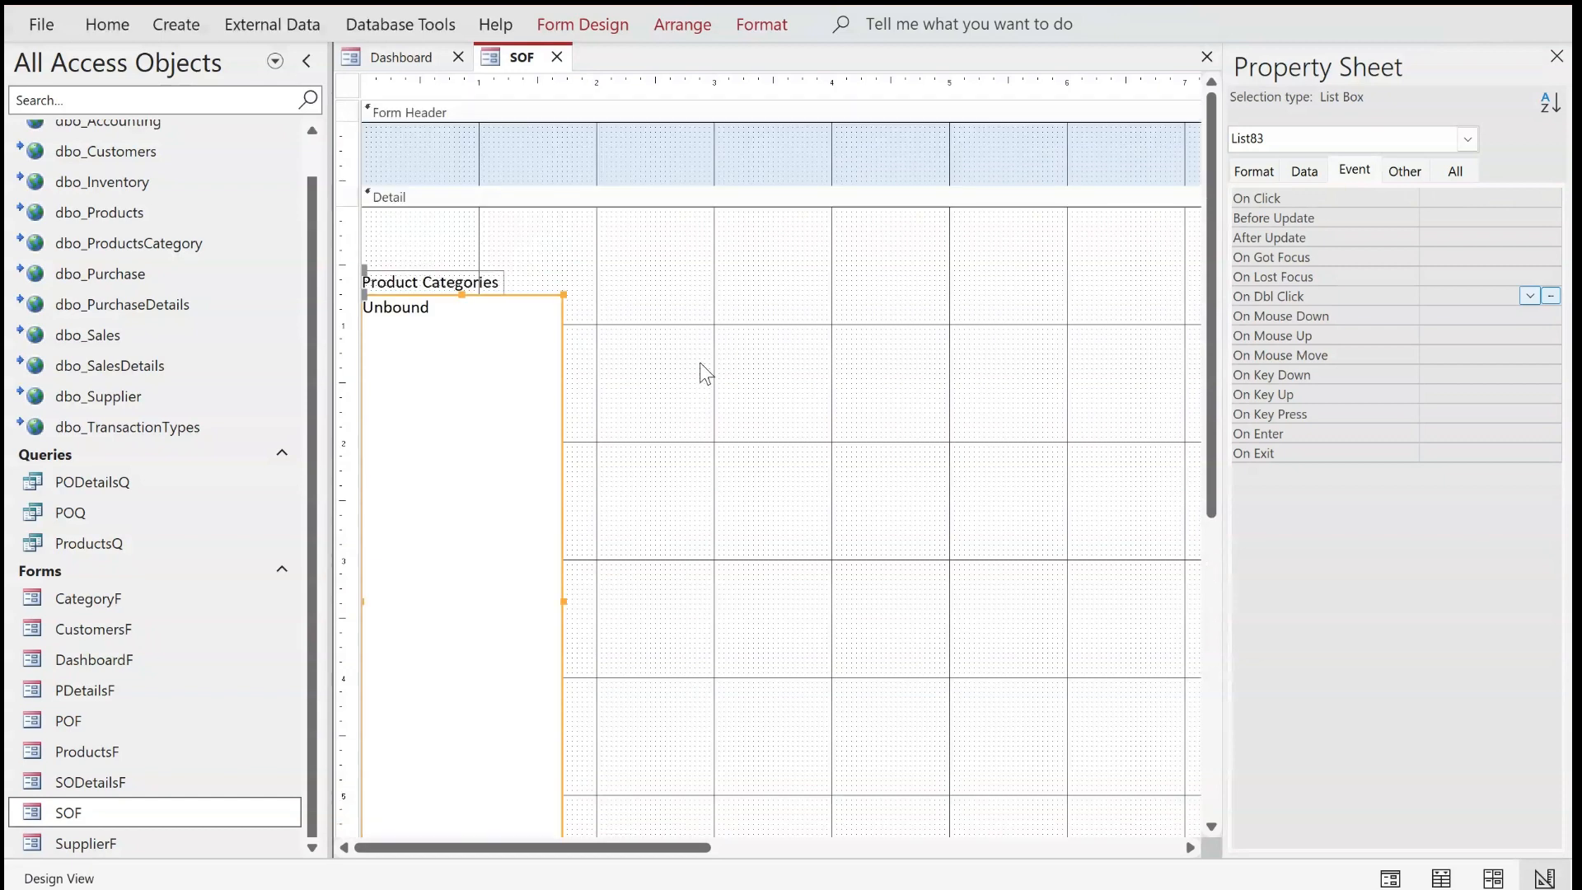
# Name the Product Categories list box ListCategories
pyautogui.click(1422, 173)
pyautogui.click(1498, 194)
pyautogui.press('BackSpace')
pyautogui.press('BackSpace')
pyautogui.press('BackSpace')
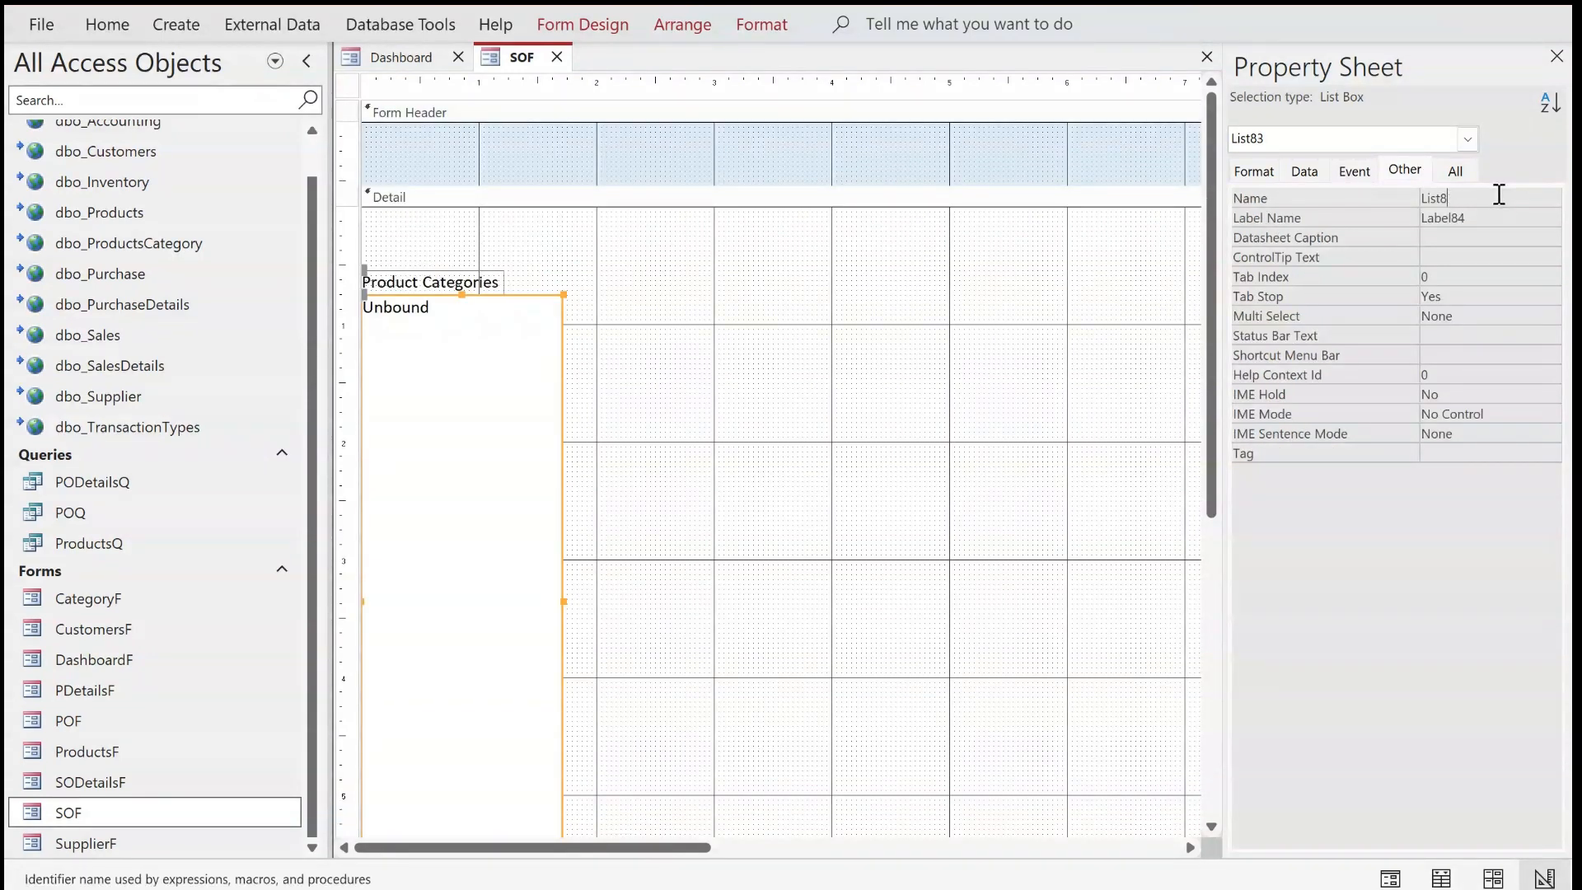
pyautogui.write('tCategories')
pyautogui.press('Tab')
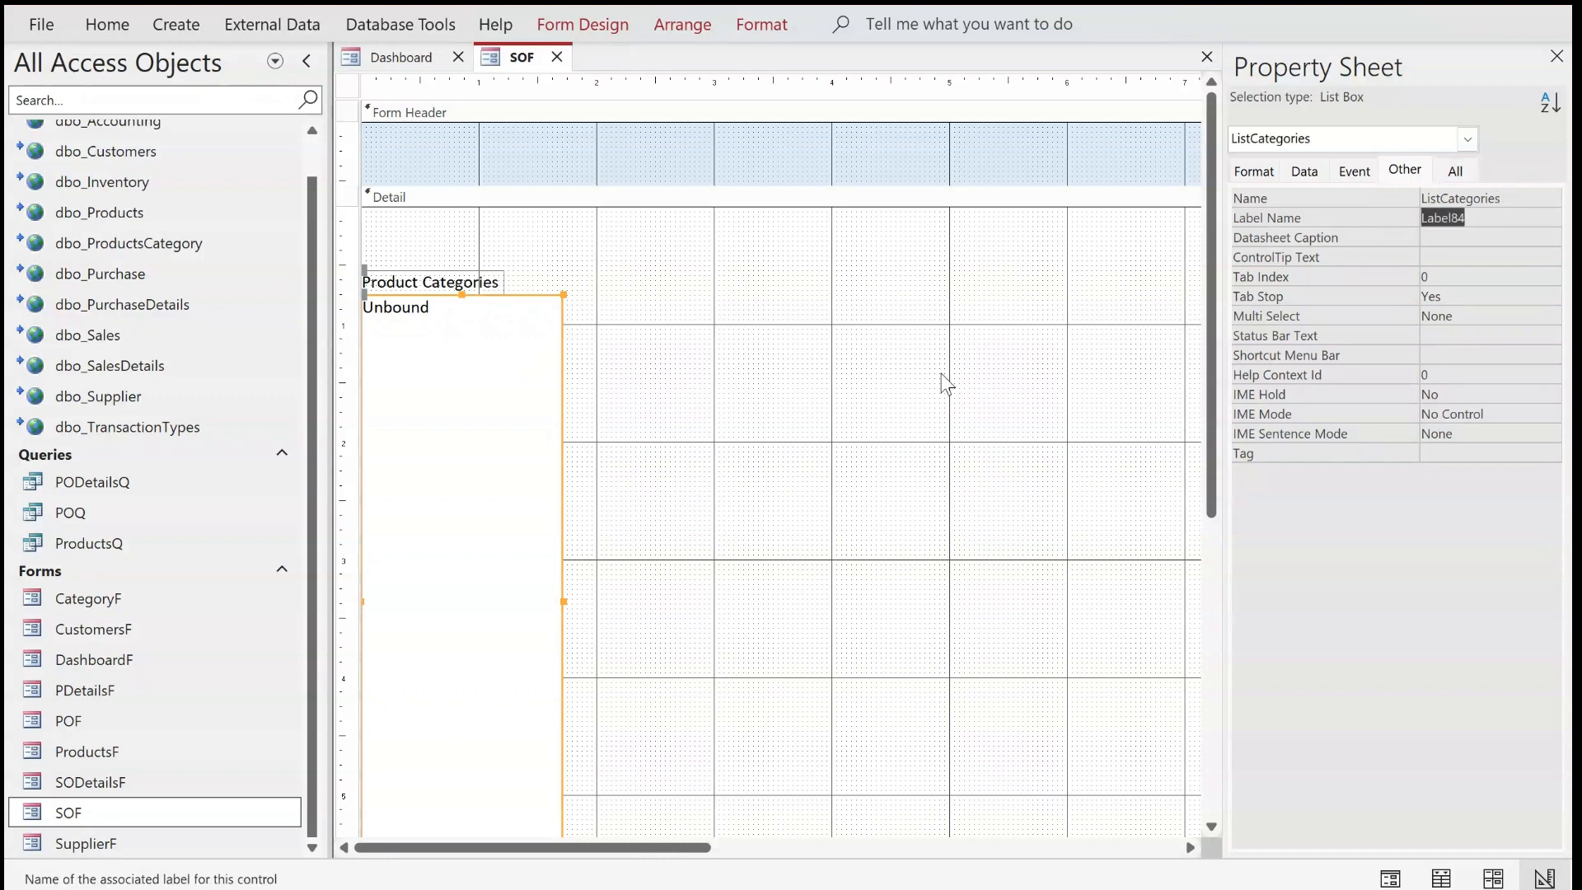
# Duplicate the Product Categories list box with its label and align the copy just to the right of the original
pyautogui.moveTo(560, 277); pyautogui.dragTo(462, 345)
pyautogui.click(470, 347)
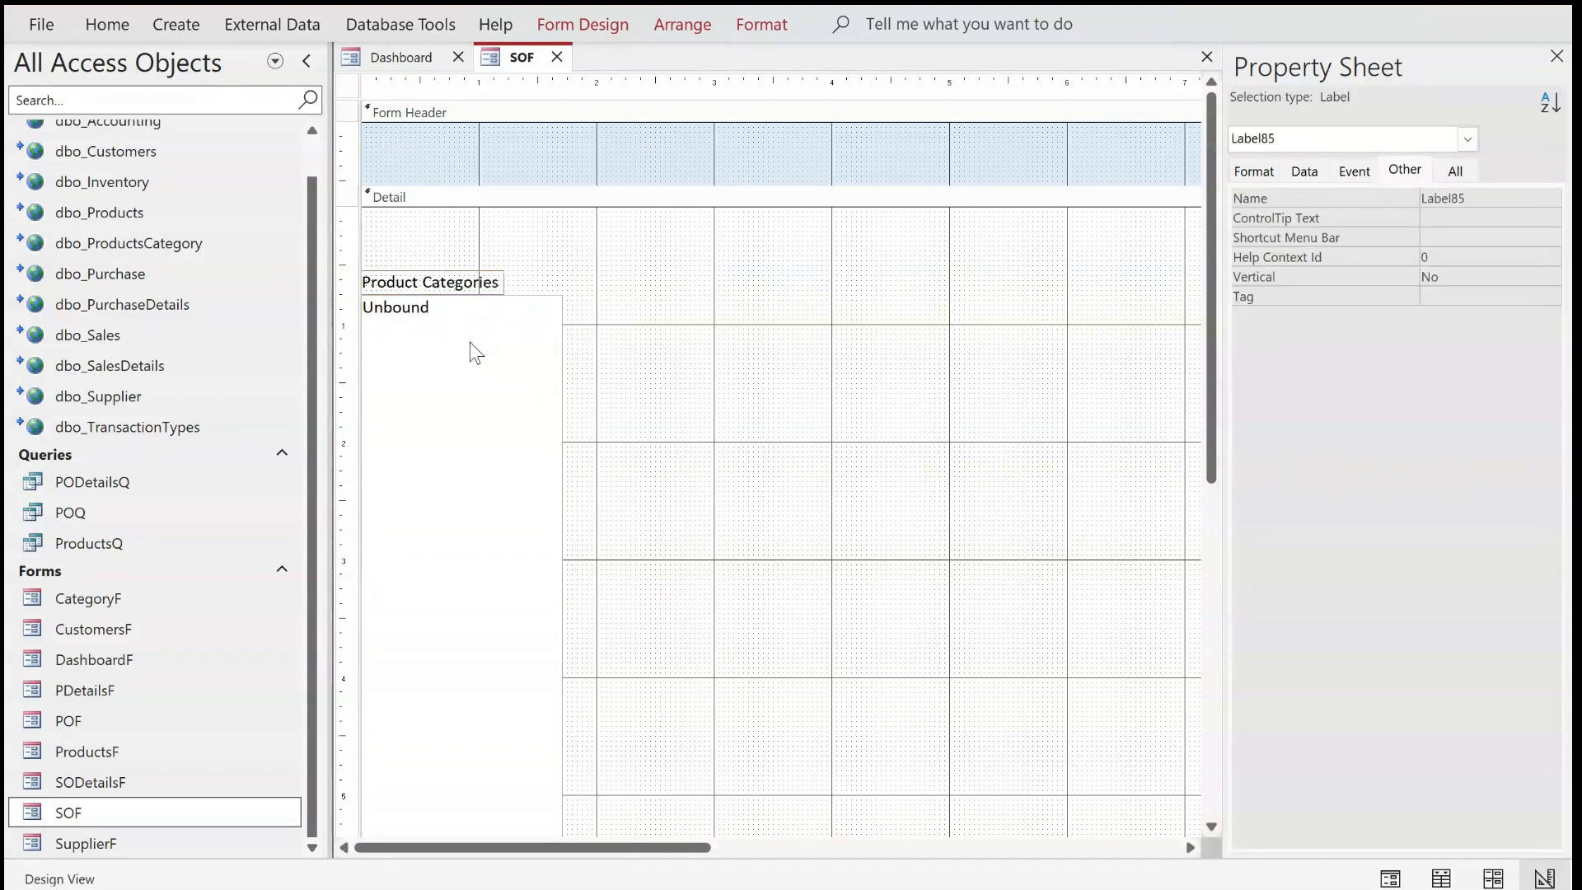
pyautogui.moveTo(543, 275); pyautogui.dragTo(417, 353)
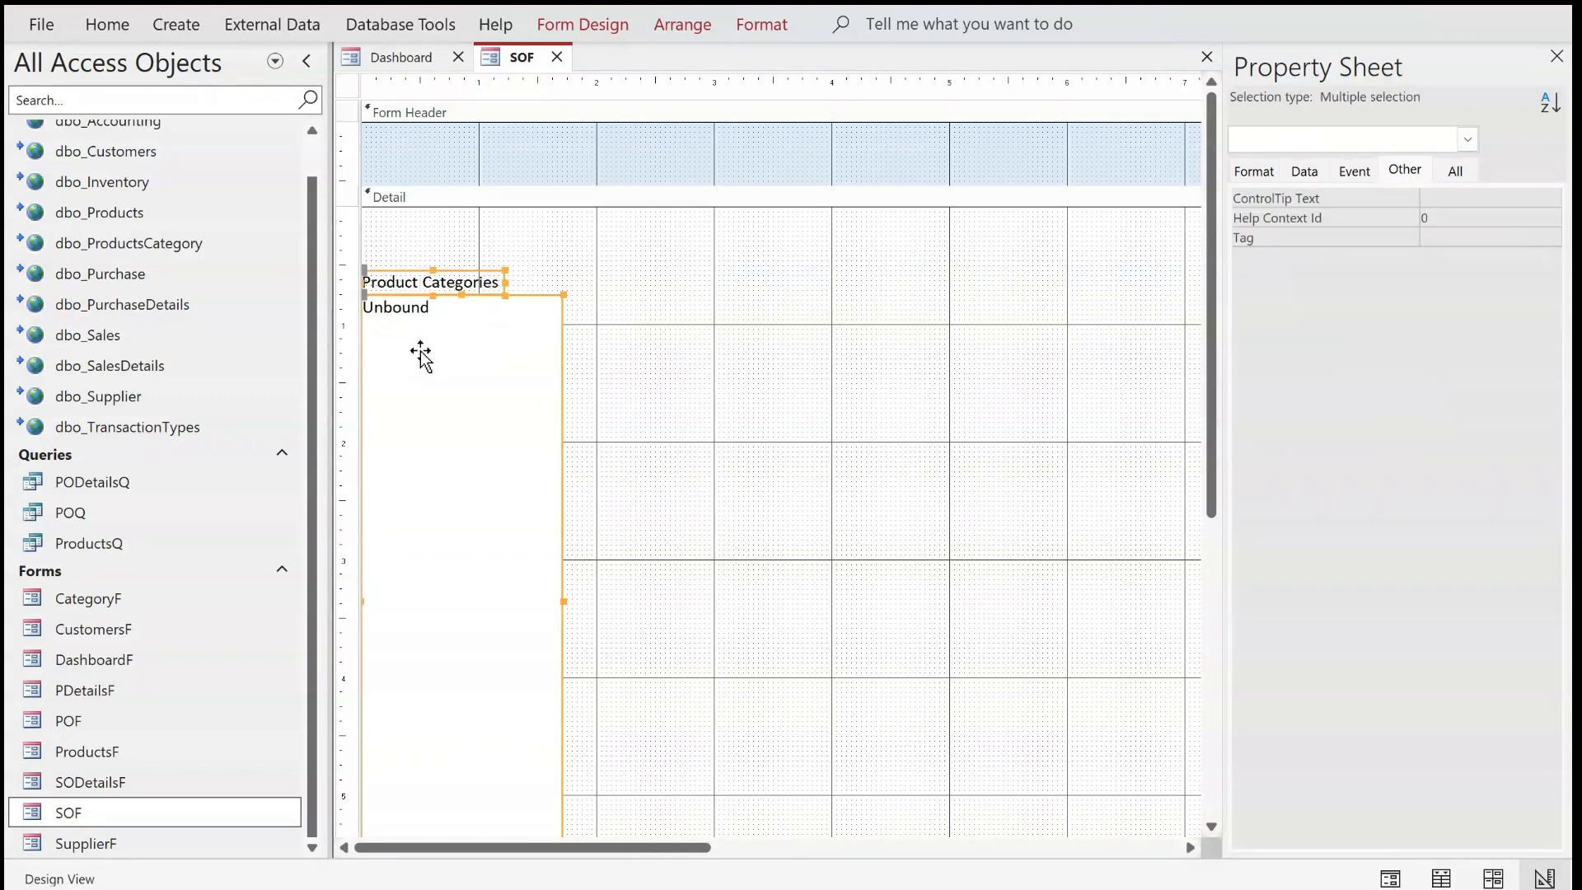
pyautogui.click(556, 239)
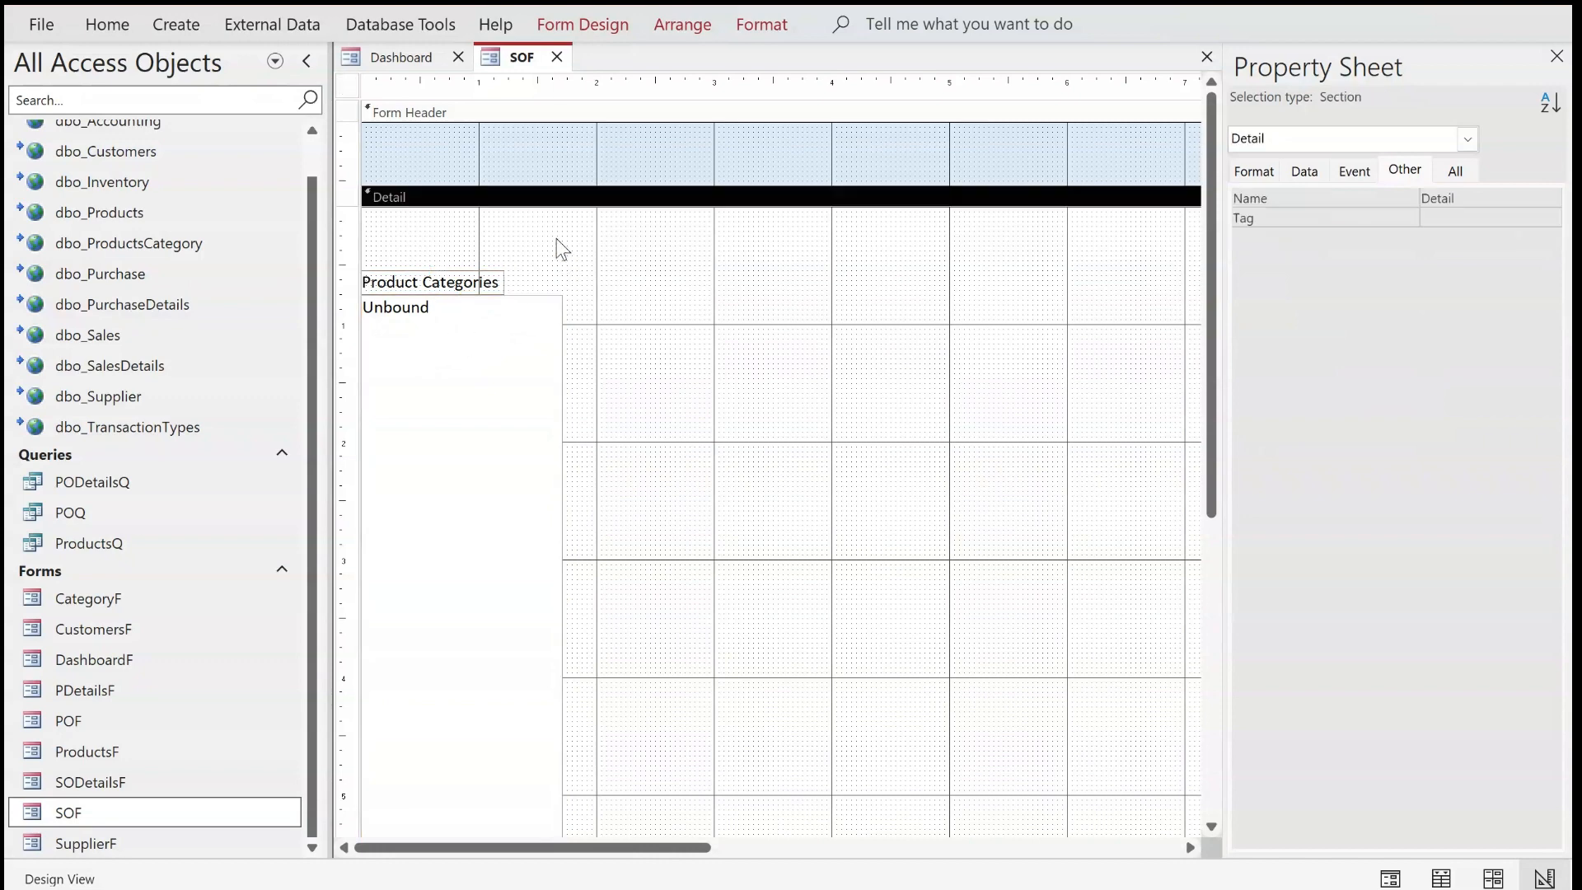
pyautogui.hotkey('ctrl', 'v')
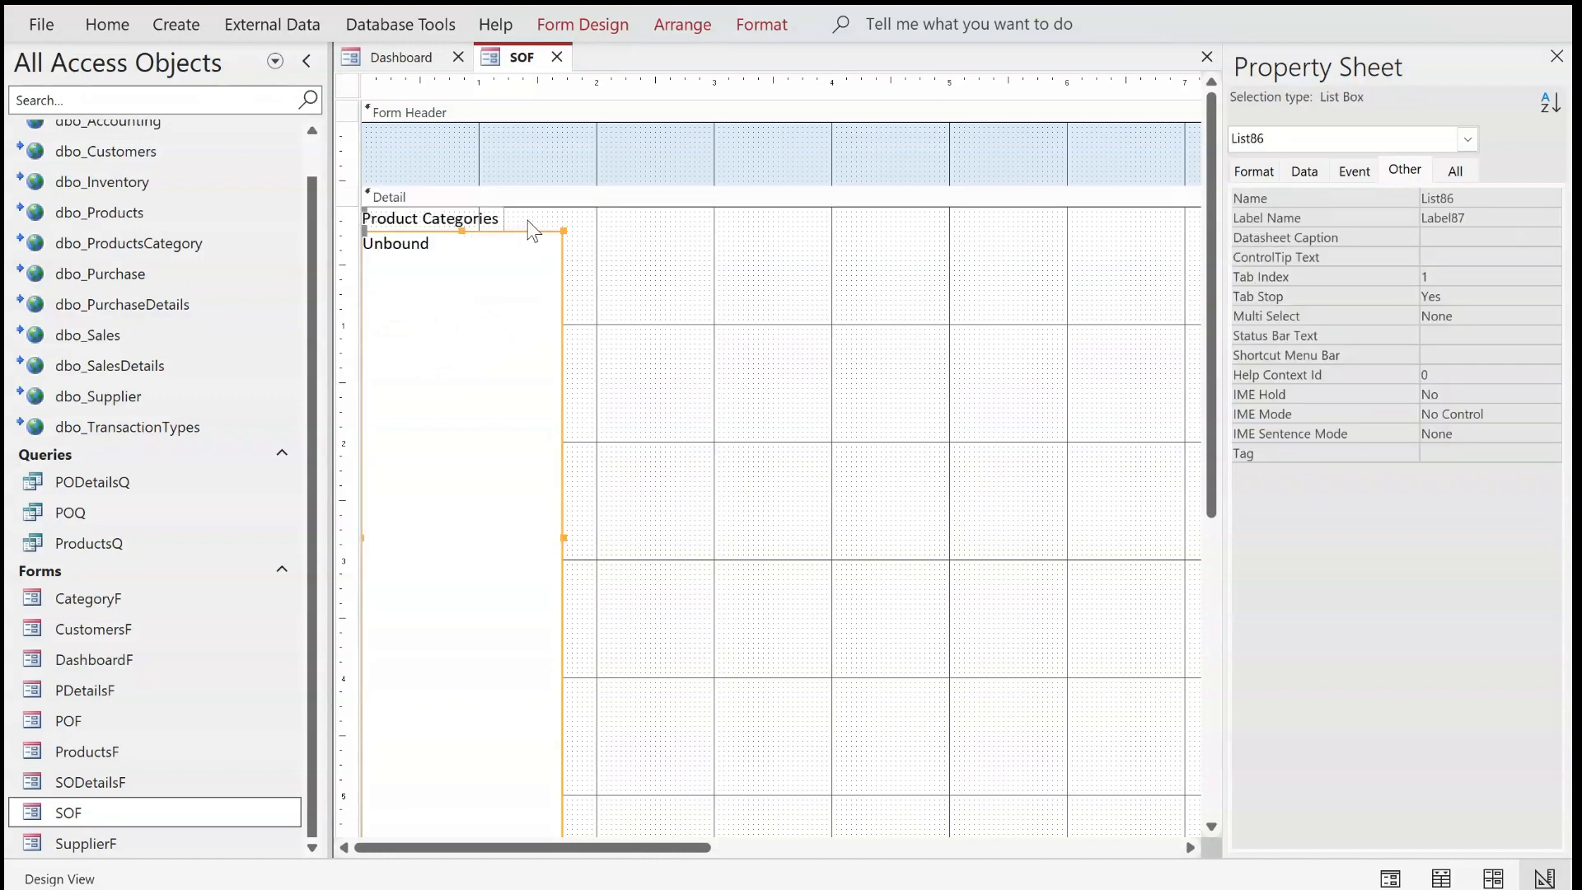
pyautogui.keyDown('shift'); pyautogui.click(528, 220); pyautogui.keyUp('shift')
pyautogui.moveTo(527, 220); pyautogui.dragTo(749, 289)
pyautogui.scroll(-3, 847, 328)
pyautogui.scroll(3, 847, 328)
pyautogui.scroll(-3, 851, 372)
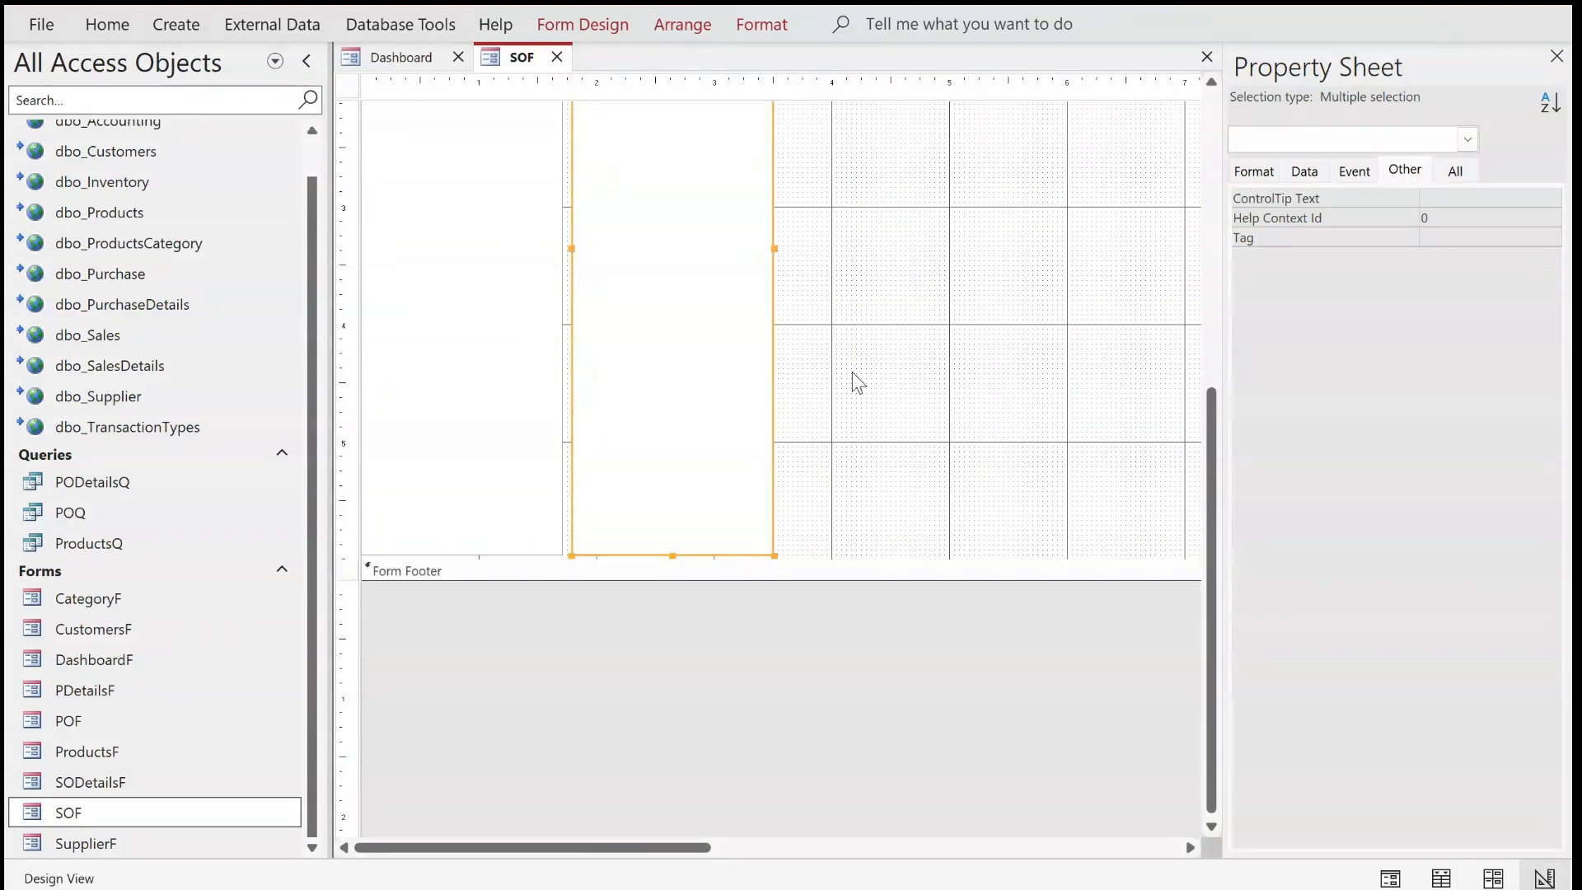
pyautogui.scroll(3, 852, 372)
# Widen the second list box to about 3.3 inches
pyautogui.click(805, 593)
pyautogui.click(759, 601)
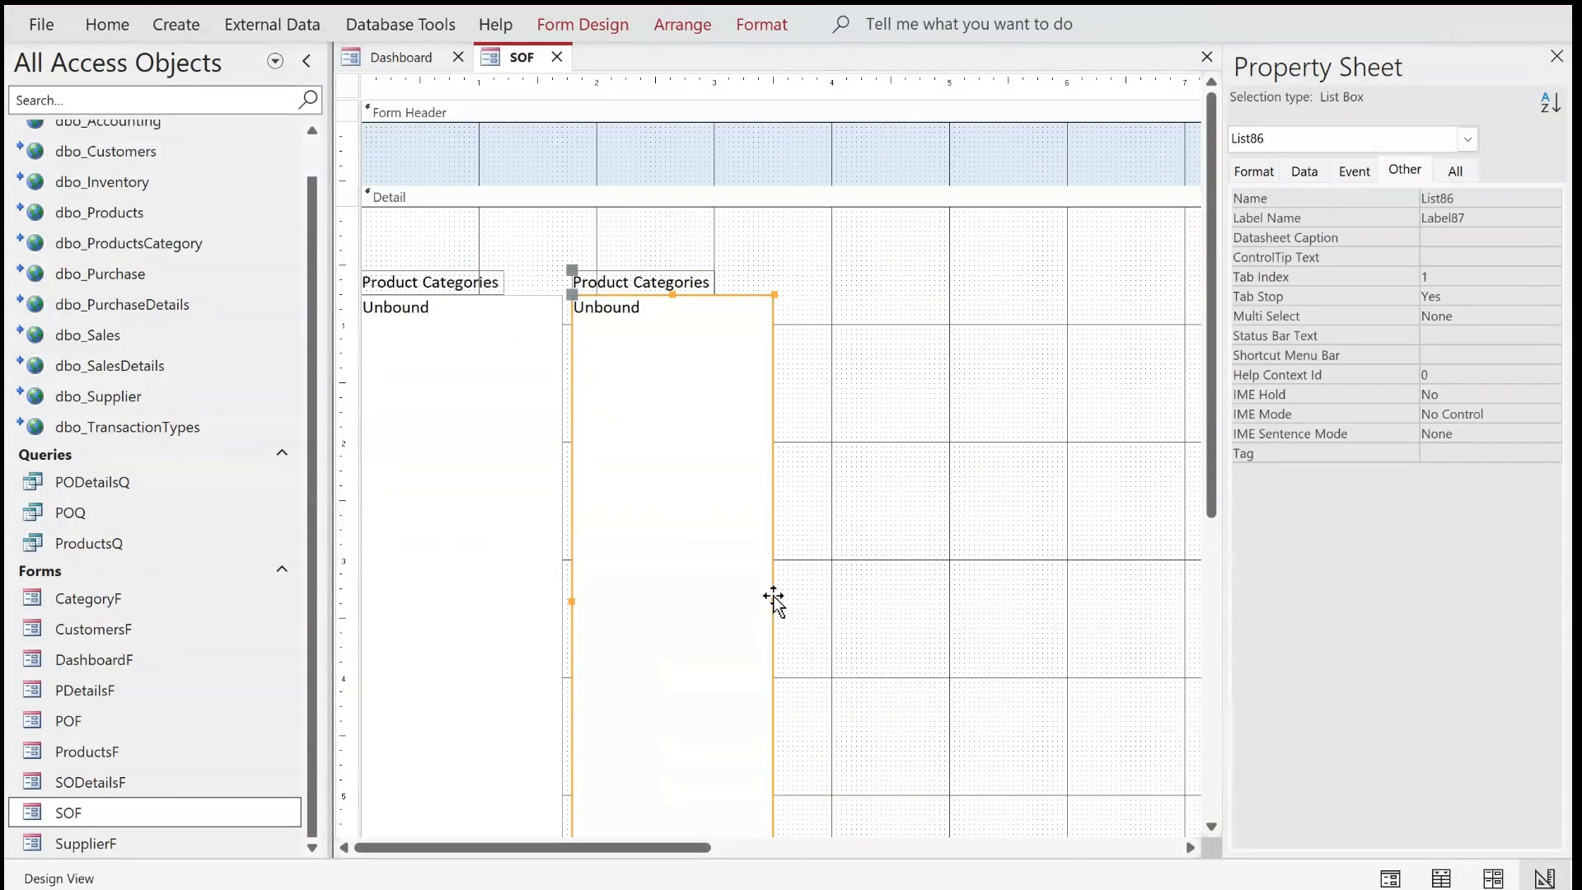
pyautogui.moveTo(774, 600); pyautogui.dragTo(951, 597)
pyautogui.scroll(-5, 1017, 555)
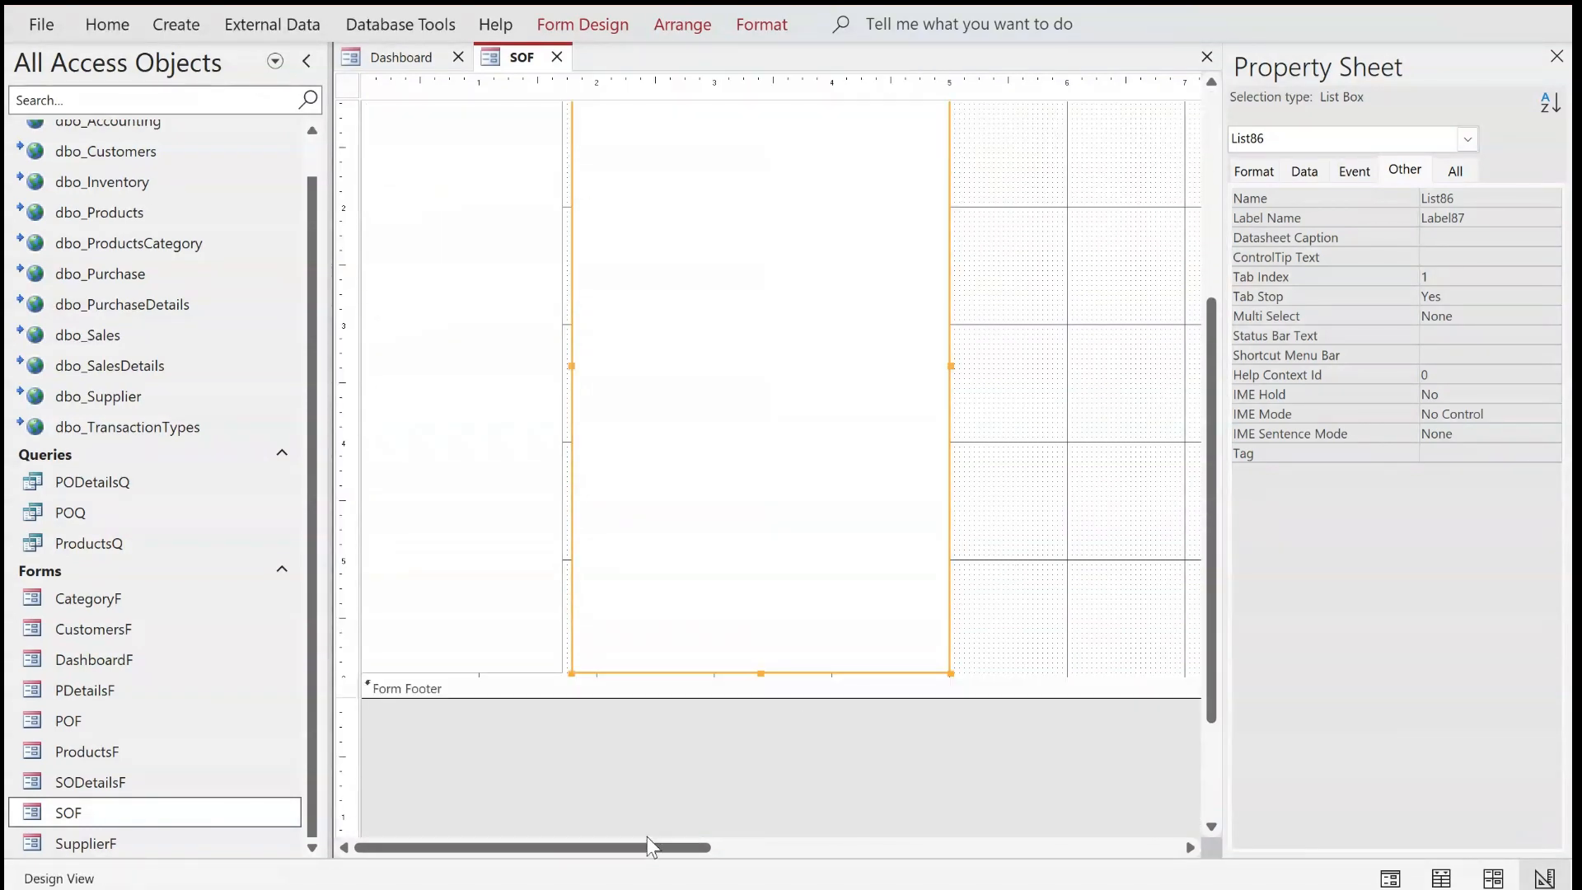
pyautogui.moveTo(650, 846); pyautogui.dragTo(997, 848)
pyautogui.scroll(5, 961, 822)
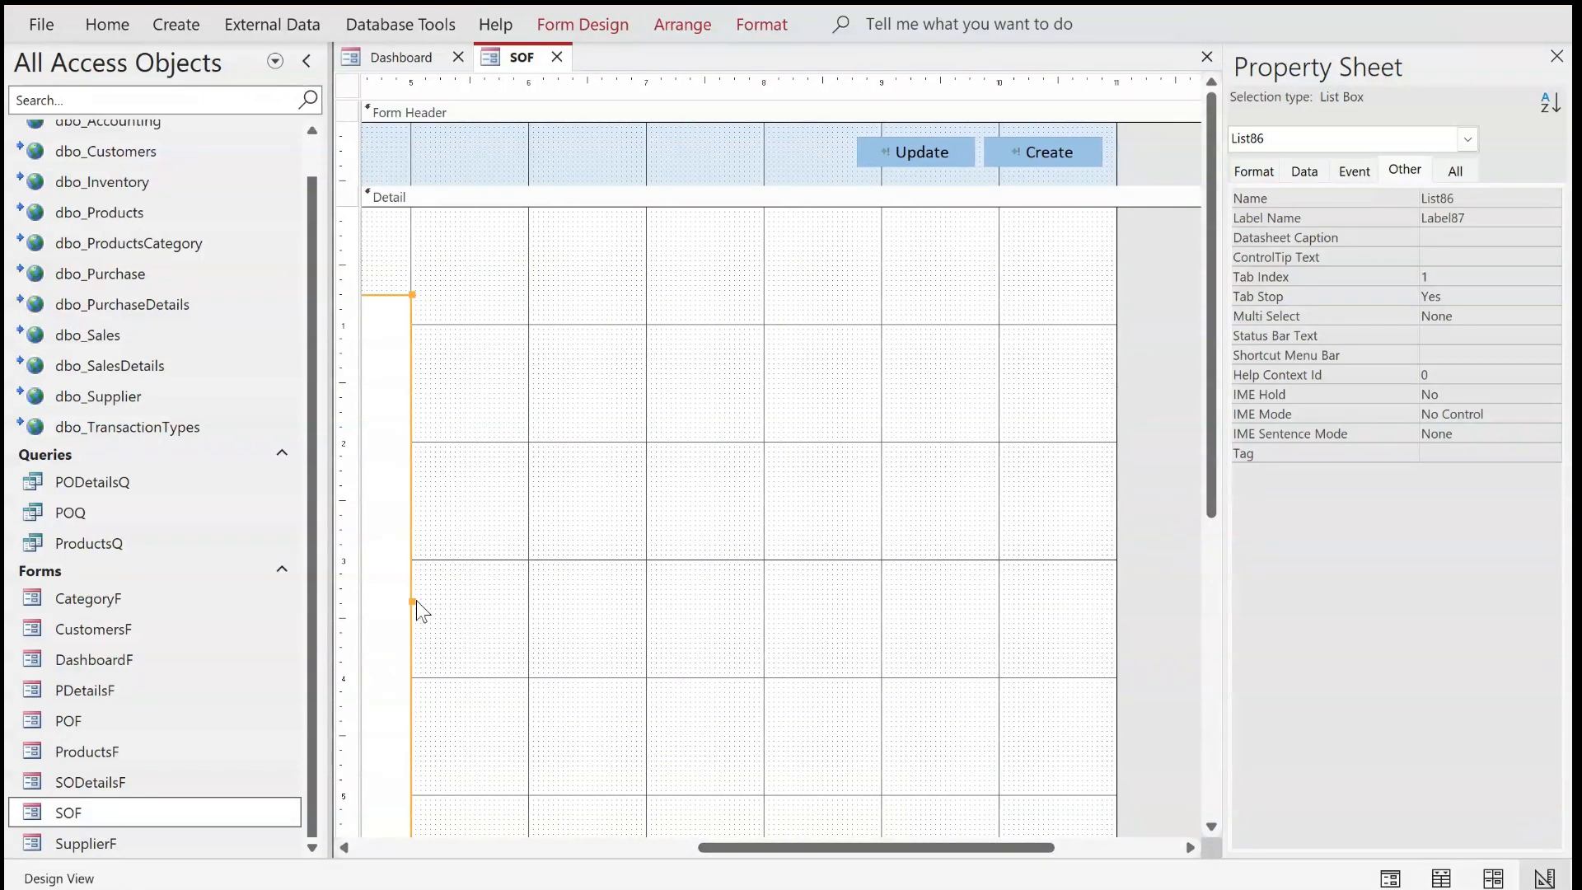
pyautogui.moveTo(413, 602)
pyautogui.mouseDown()
pyautogui.moveTo(476, 600)
pyautogui.moveTo(424, 594)
pyautogui.mouseUp()
pyautogui.moveTo(827, 848); pyautogui.dragTo(445, 842)
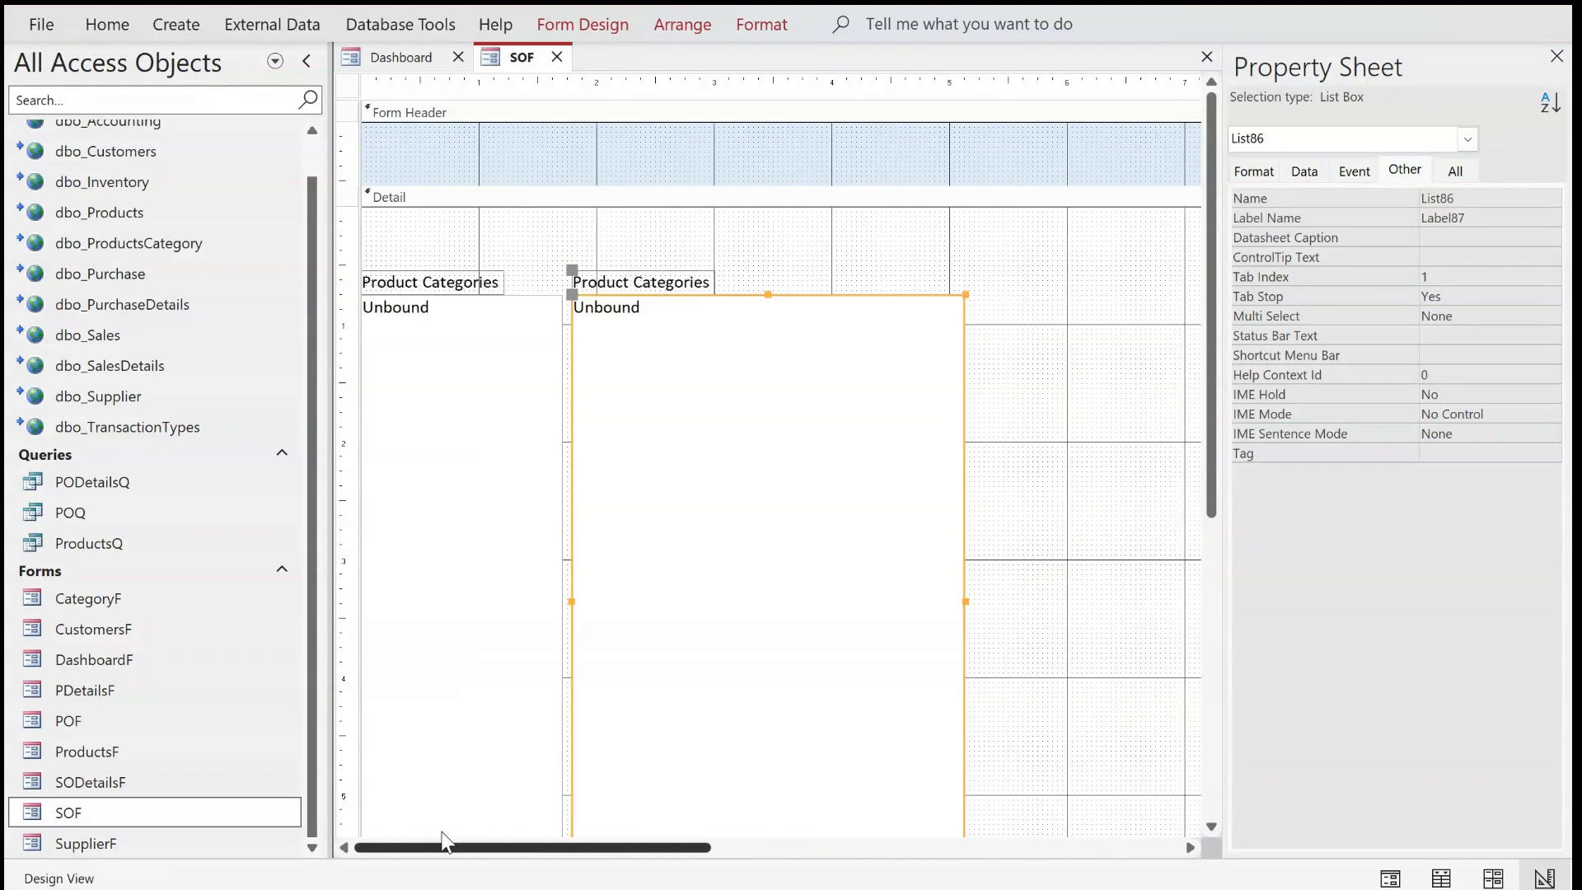
# Duplicate the second list box with its label and place the copy level with it on its right side
pyautogui.moveTo(780, 245); pyautogui.dragTo(586, 362)
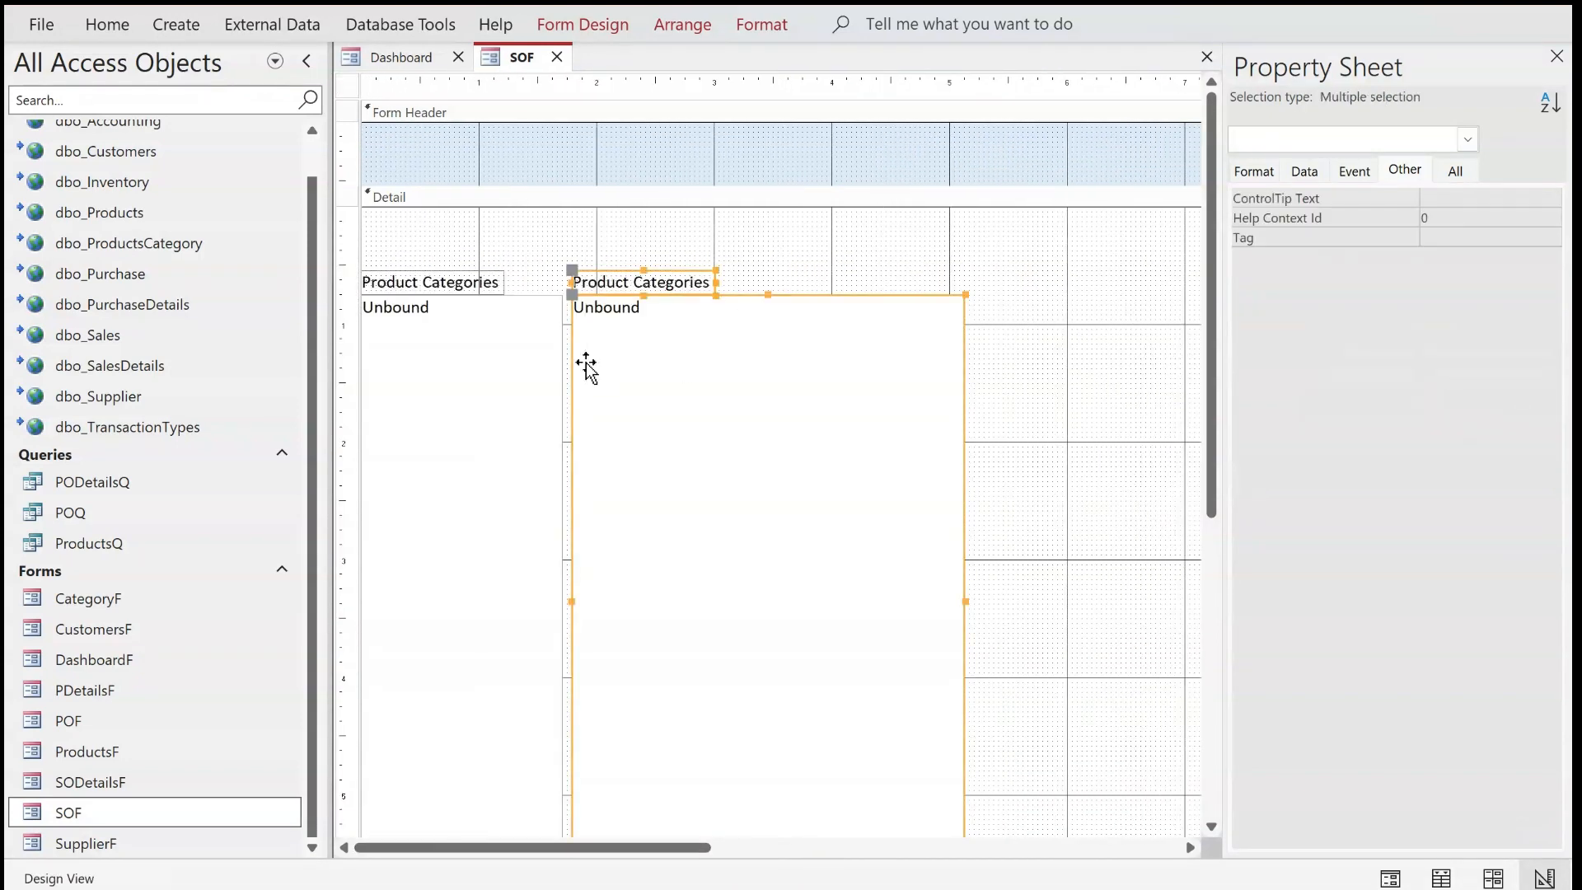
pyautogui.hotkey('ctrl', 'v')
pyautogui.scroll(-3, 800, 560)
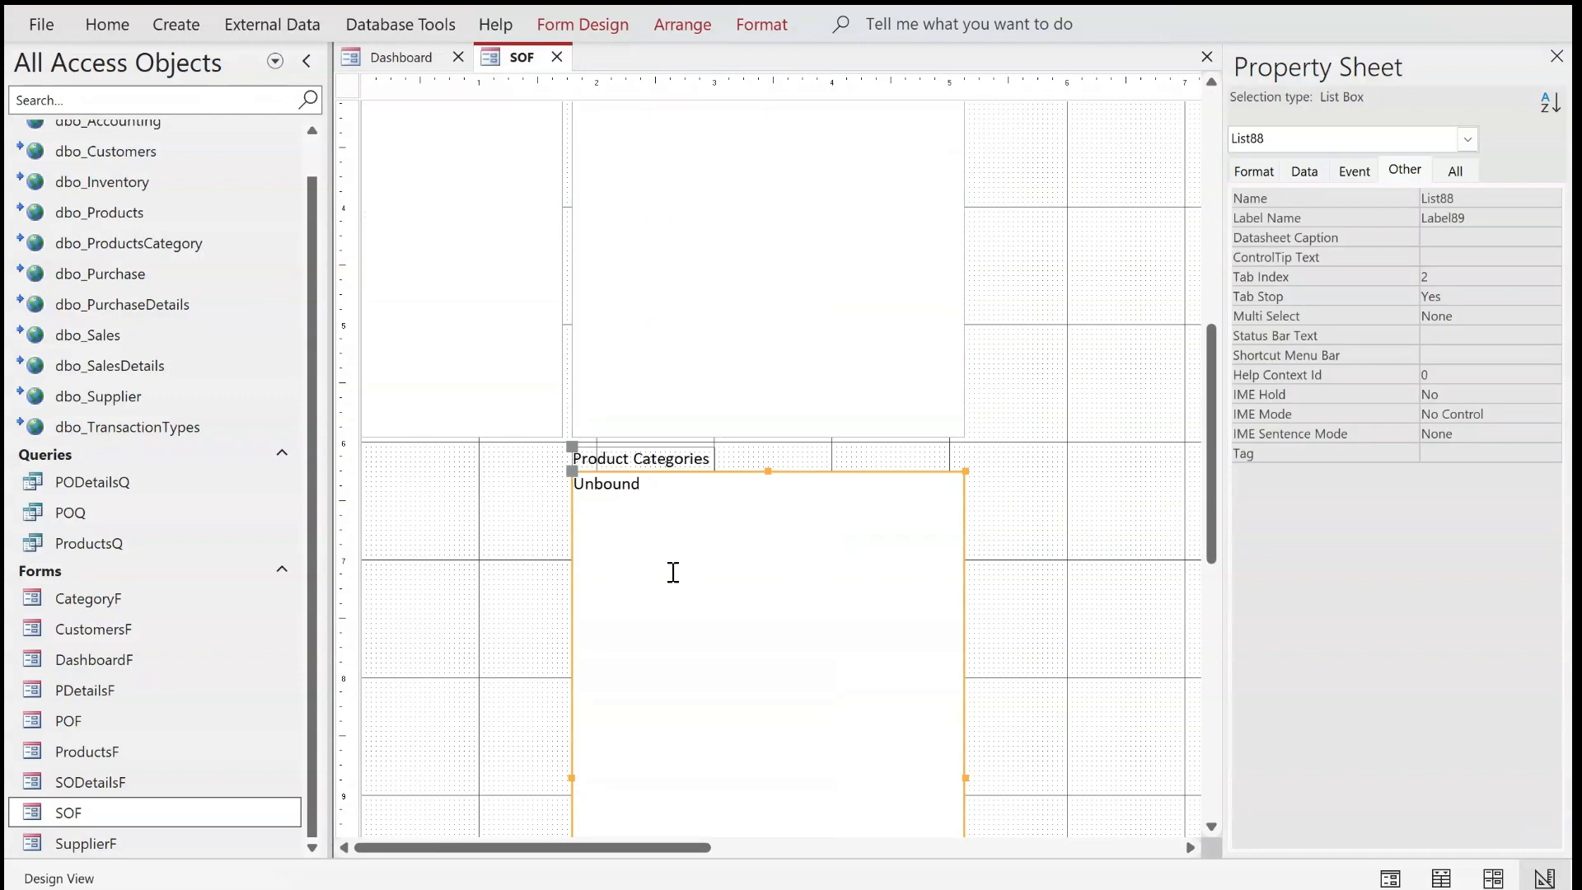
pyautogui.click(841, 473)
pyautogui.moveTo(1016, 444); pyautogui.dragTo(516, 530)
pyautogui.moveTo(786, 472); pyautogui.dragTo(1045, 298)
# Widen the third list box to about 5.8 inches, nearly reaching the form's right edge
pyautogui.moveTo(743, 847); pyautogui.dragTo(1004, 829)
pyautogui.click(913, 663)
pyautogui.click(783, 631)
pyautogui.moveTo(819, 600); pyautogui.dragTo(923, 298)
pyautogui.scroll(-10, 1067, 593)
pyautogui.moveTo(847, 848); pyautogui.dragTo(493, 856)
pyautogui.scroll(8, 951, 349)
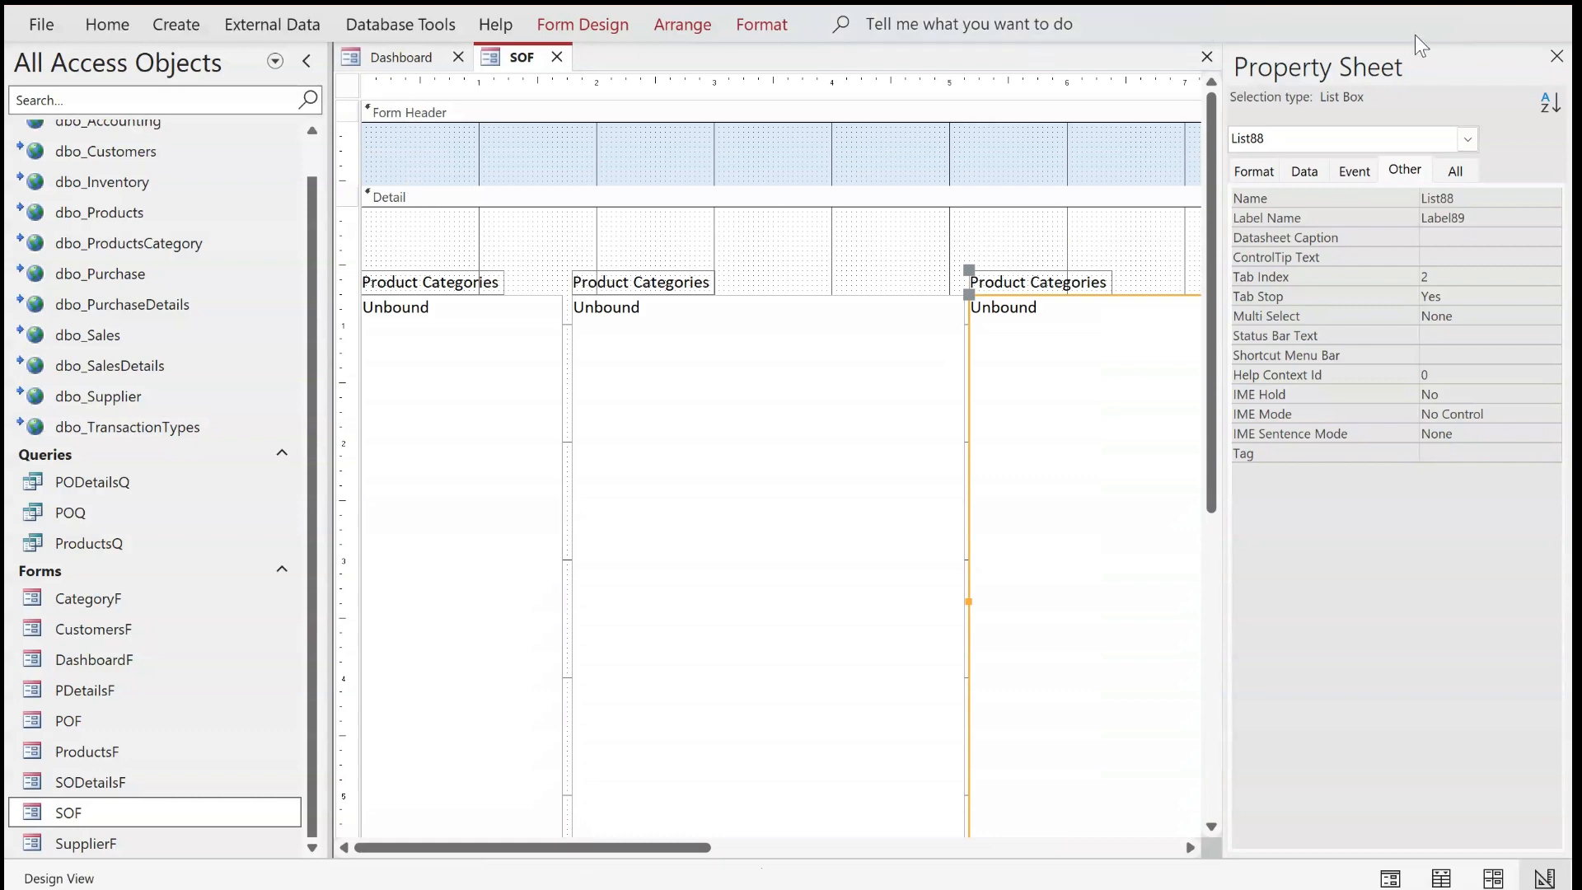
# Close the Property Sheet and narrow the Navigation Pane to make room for the form design
pyautogui.click(1556, 56)
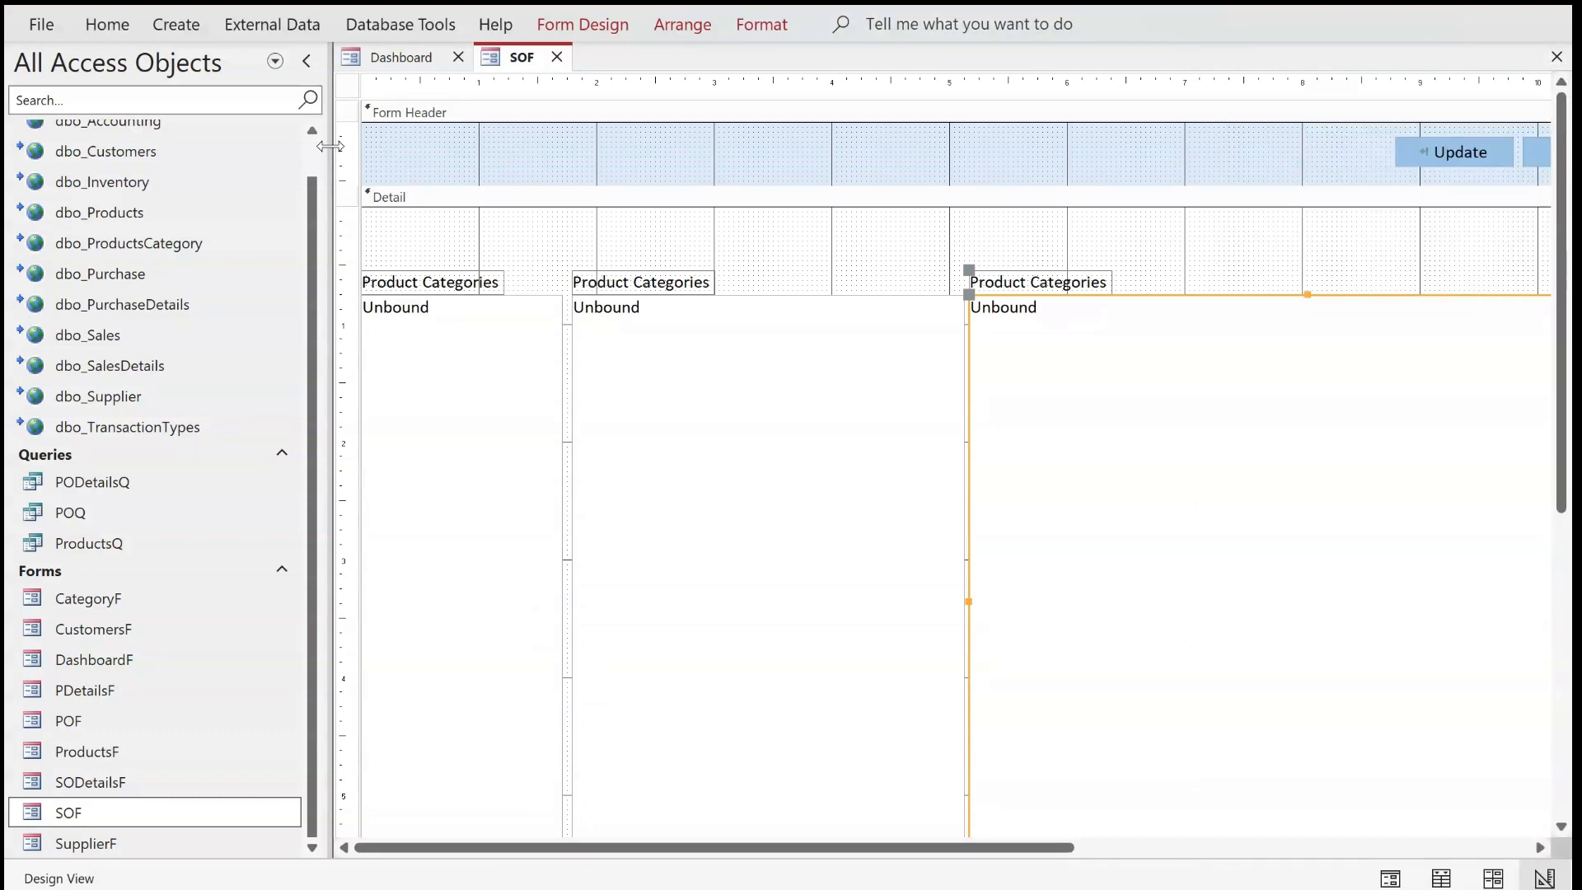
pyautogui.moveTo(333, 146); pyautogui.dragTo(198, 148)
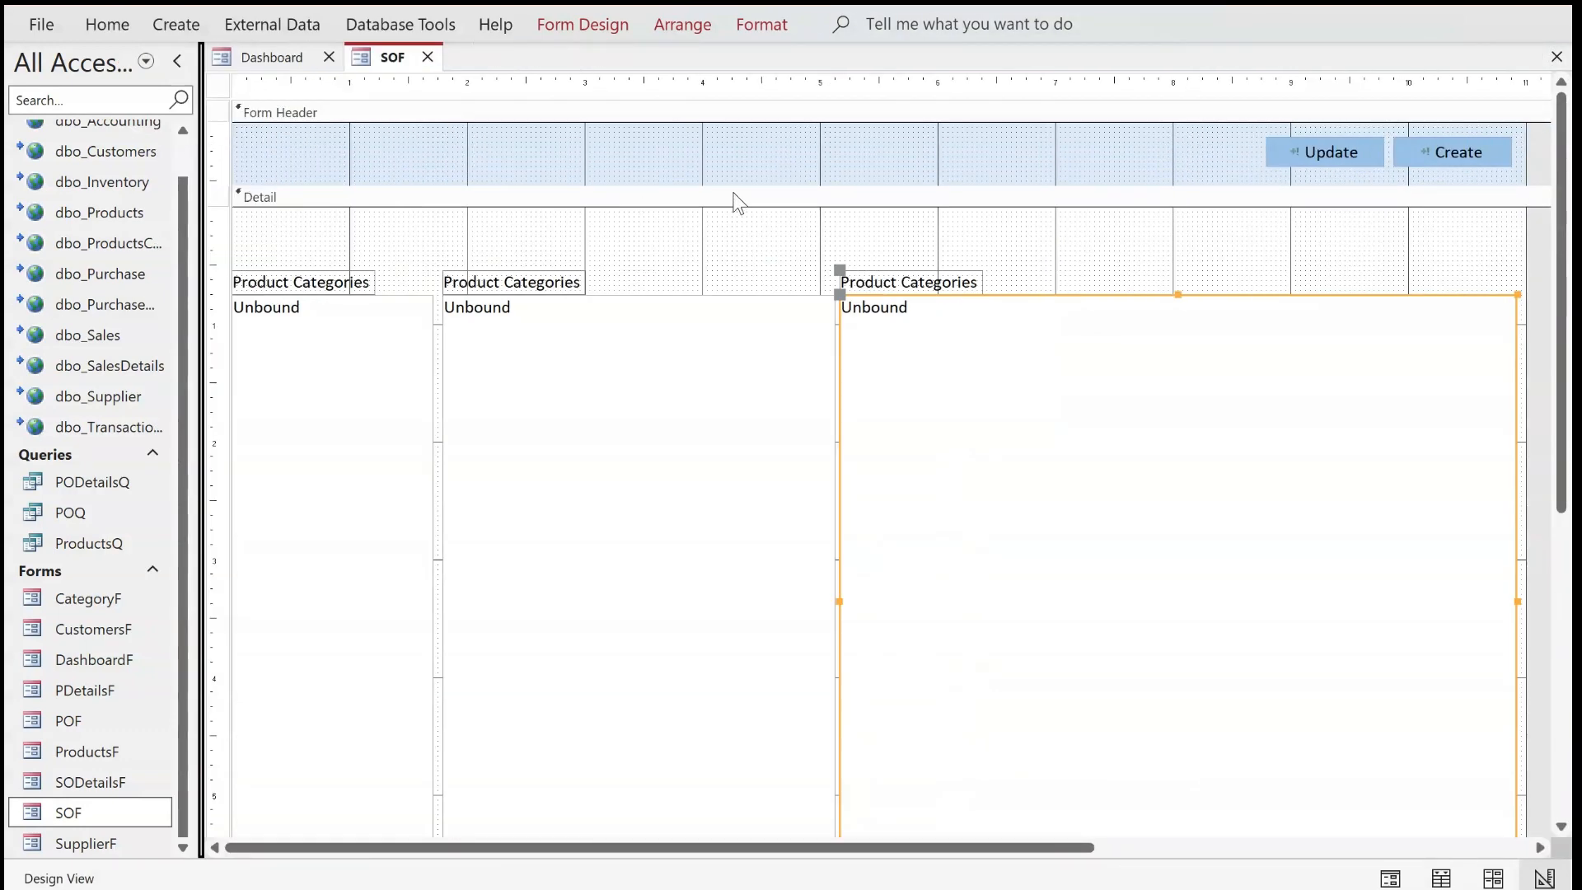
# Shorten the label above the middle list box to read Product
pyautogui.click(490, 285)
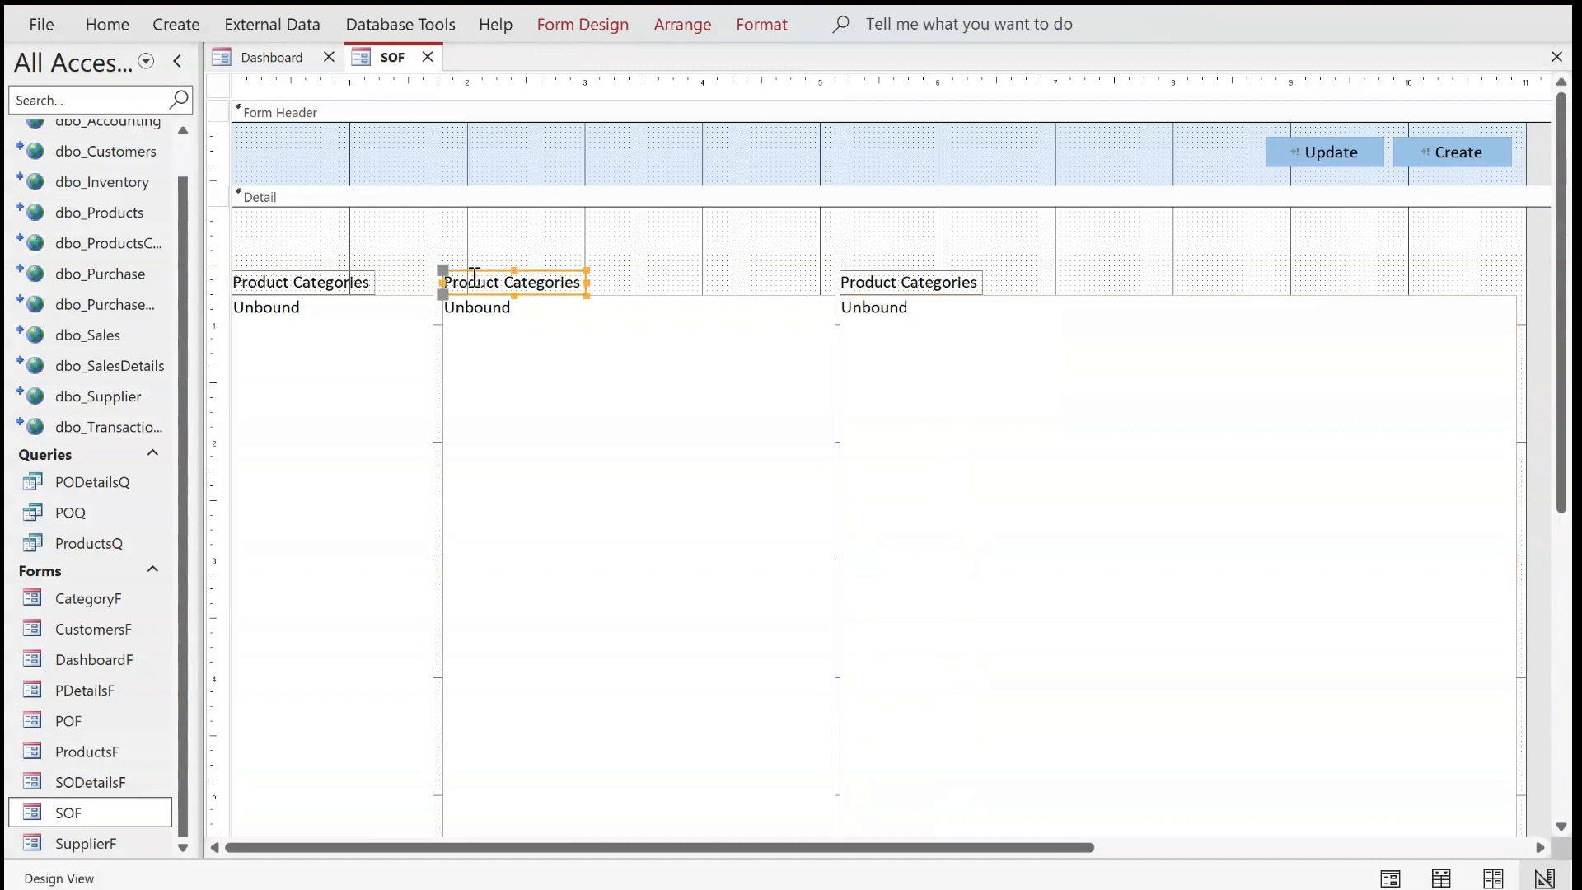
pyautogui.moveTo(504, 285); pyautogui.dragTo(624, 285)
pyautogui.press('Delete')
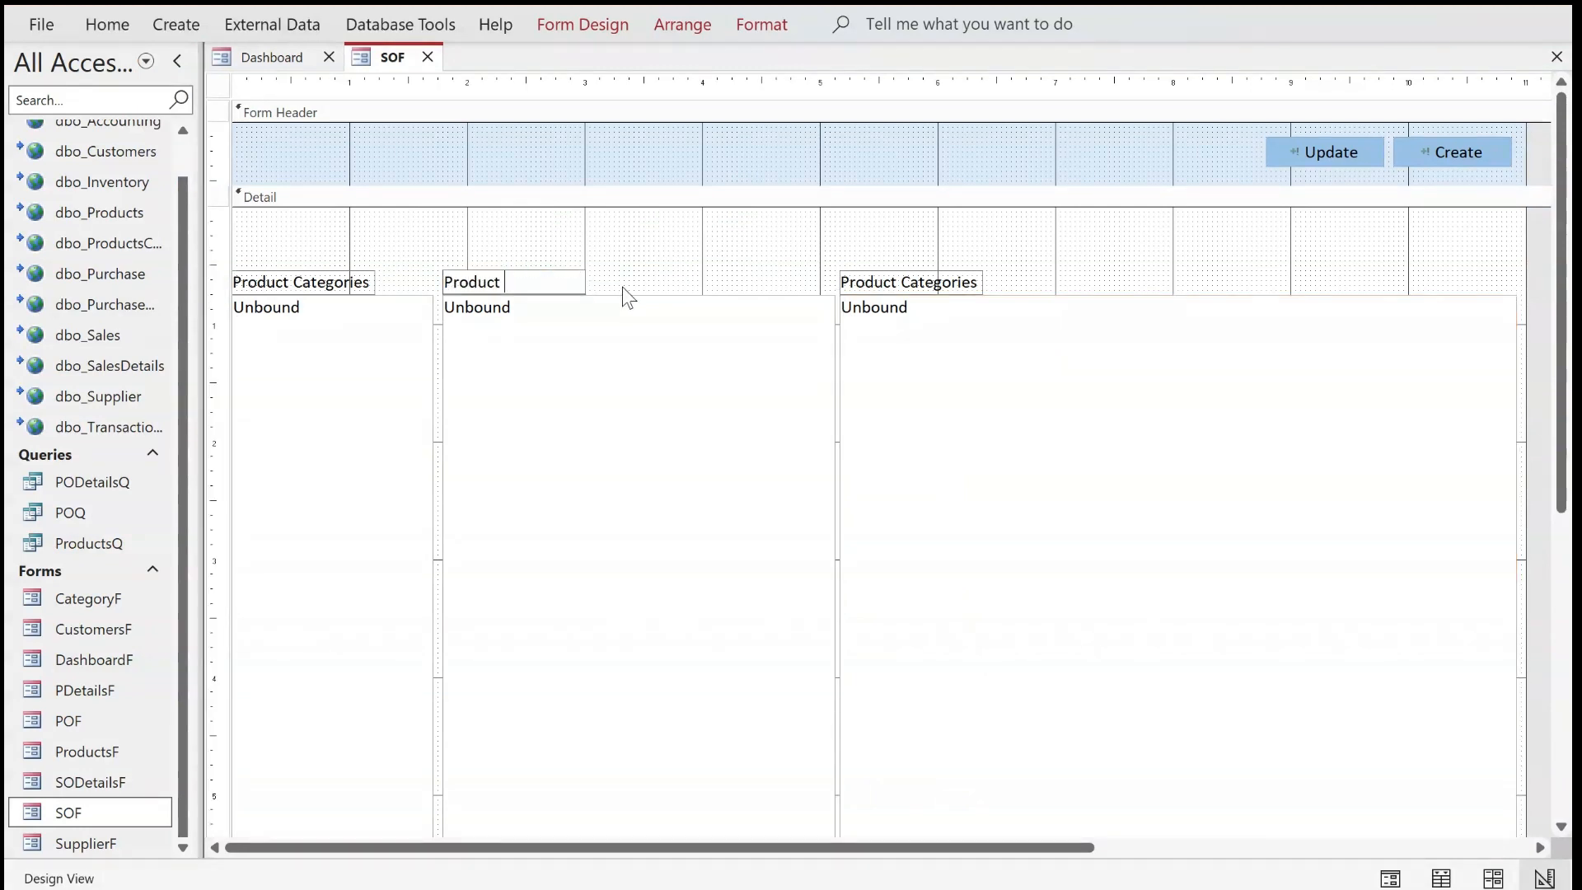
pyautogui.press('Return')
# Change the label above the third list box to Sales Order Details
pyautogui.click(944, 283)
pyautogui.moveTo(977, 283); pyautogui.dragTo(903, 281)
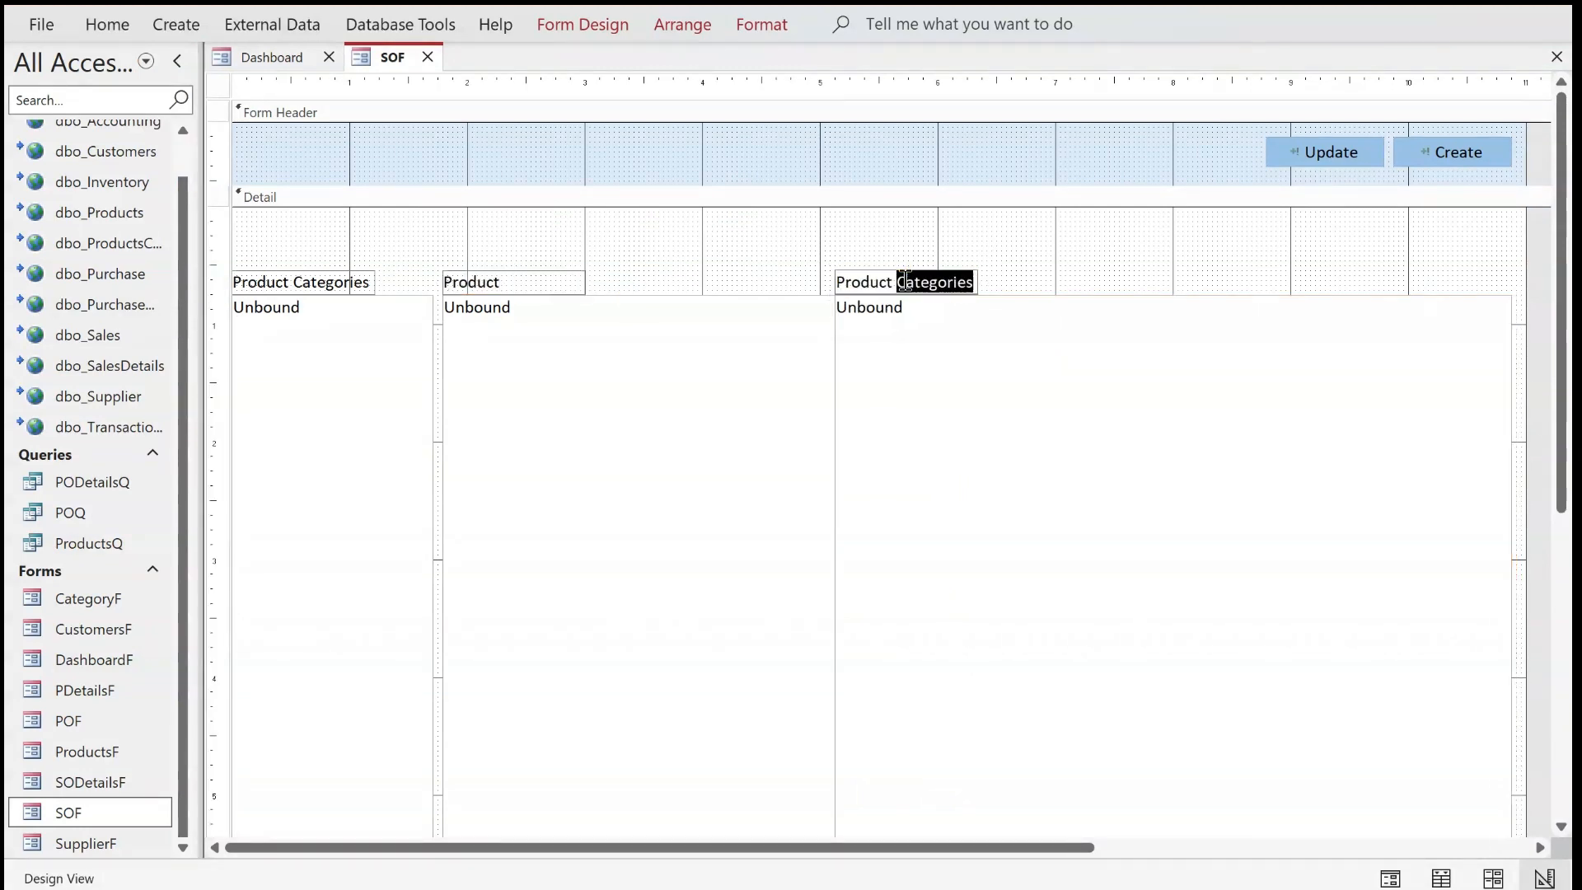
pyautogui.press('Escape')
pyautogui.click(960, 283)
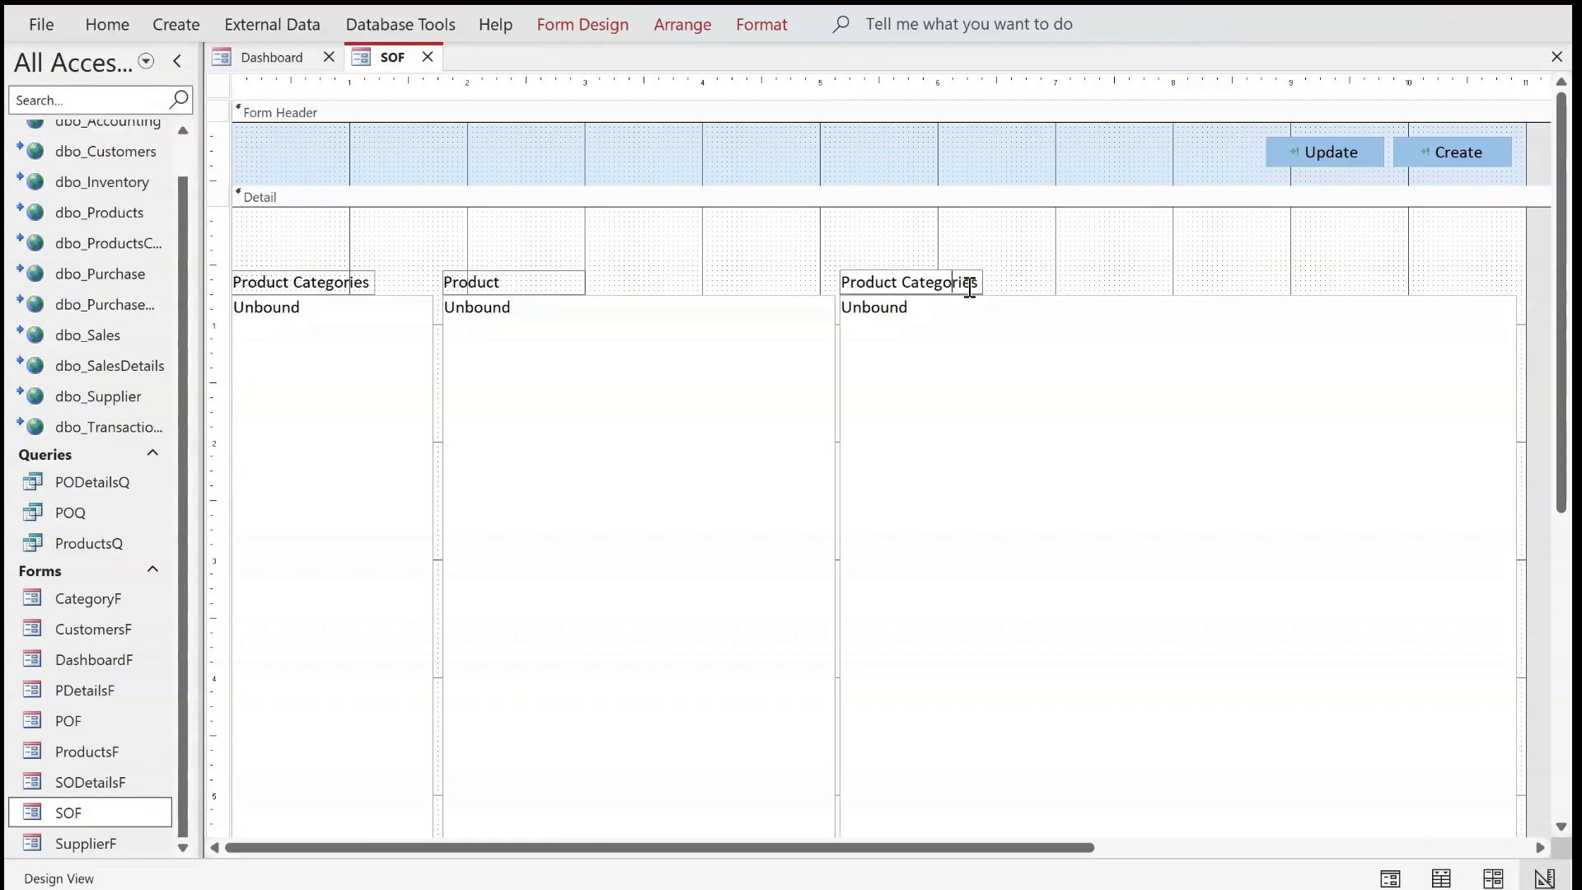
pyautogui.moveTo(974, 283); pyautogui.dragTo(789, 281)
pyautogui.write('Sales')
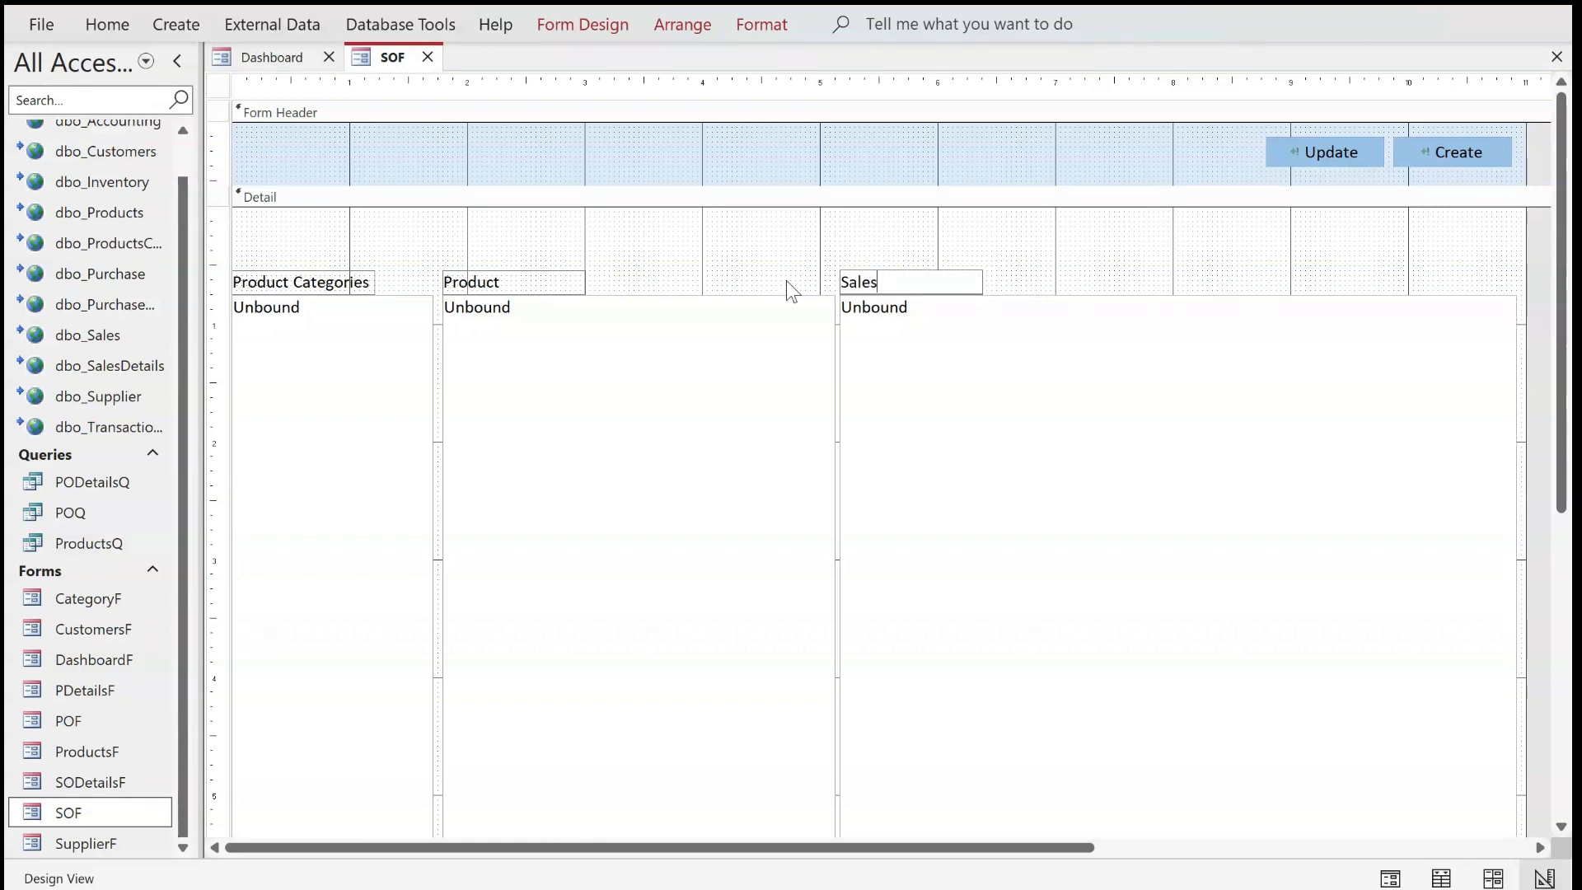
pyautogui.write(' Order Details')
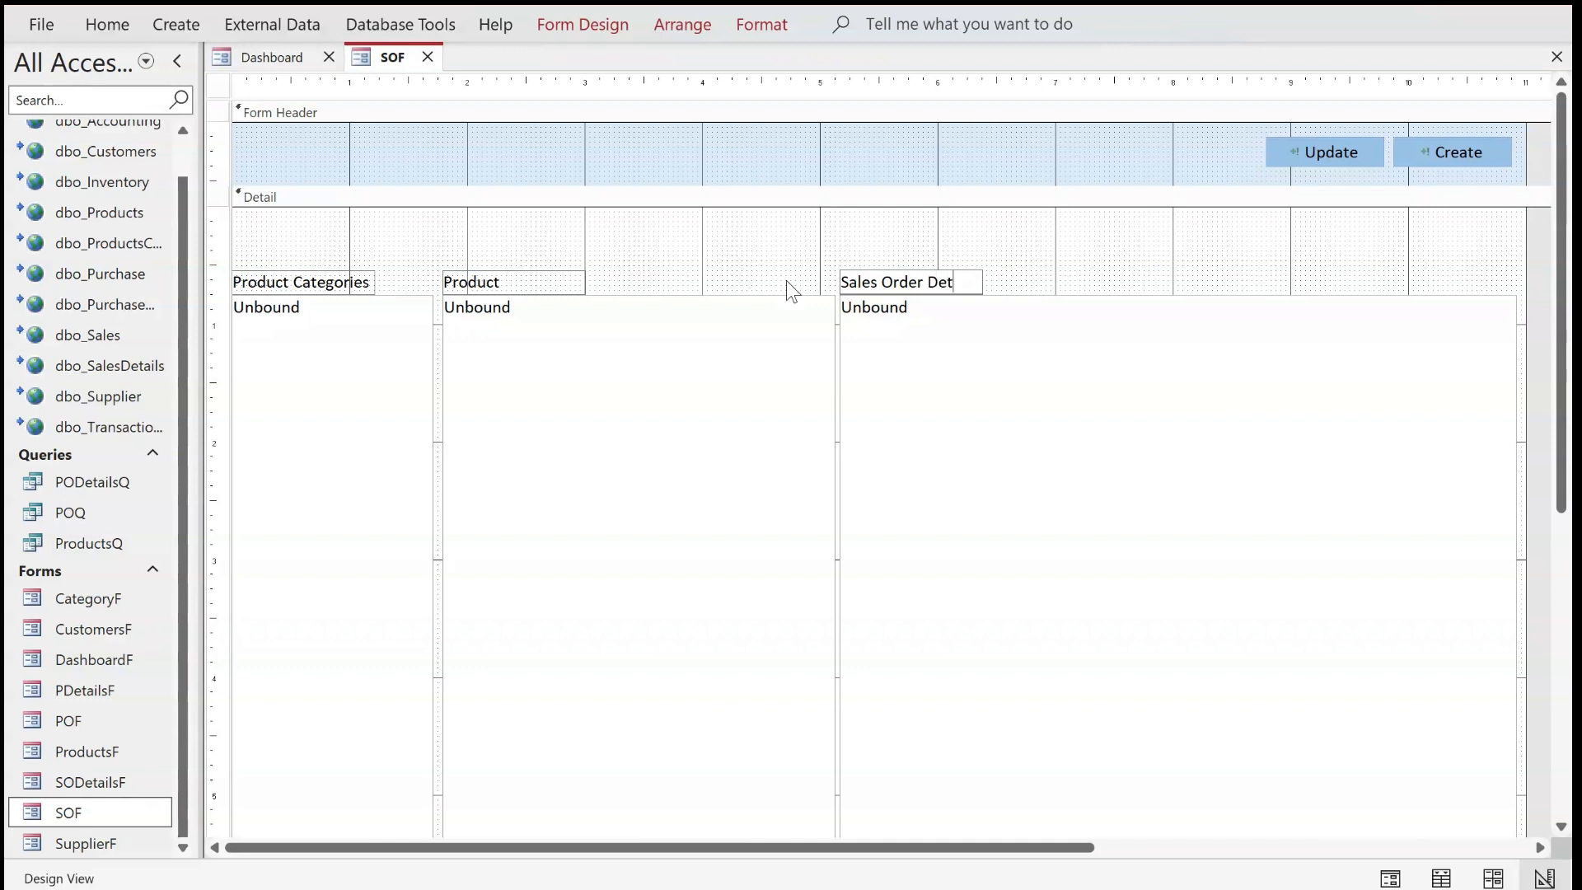
pyautogui.press('Return')
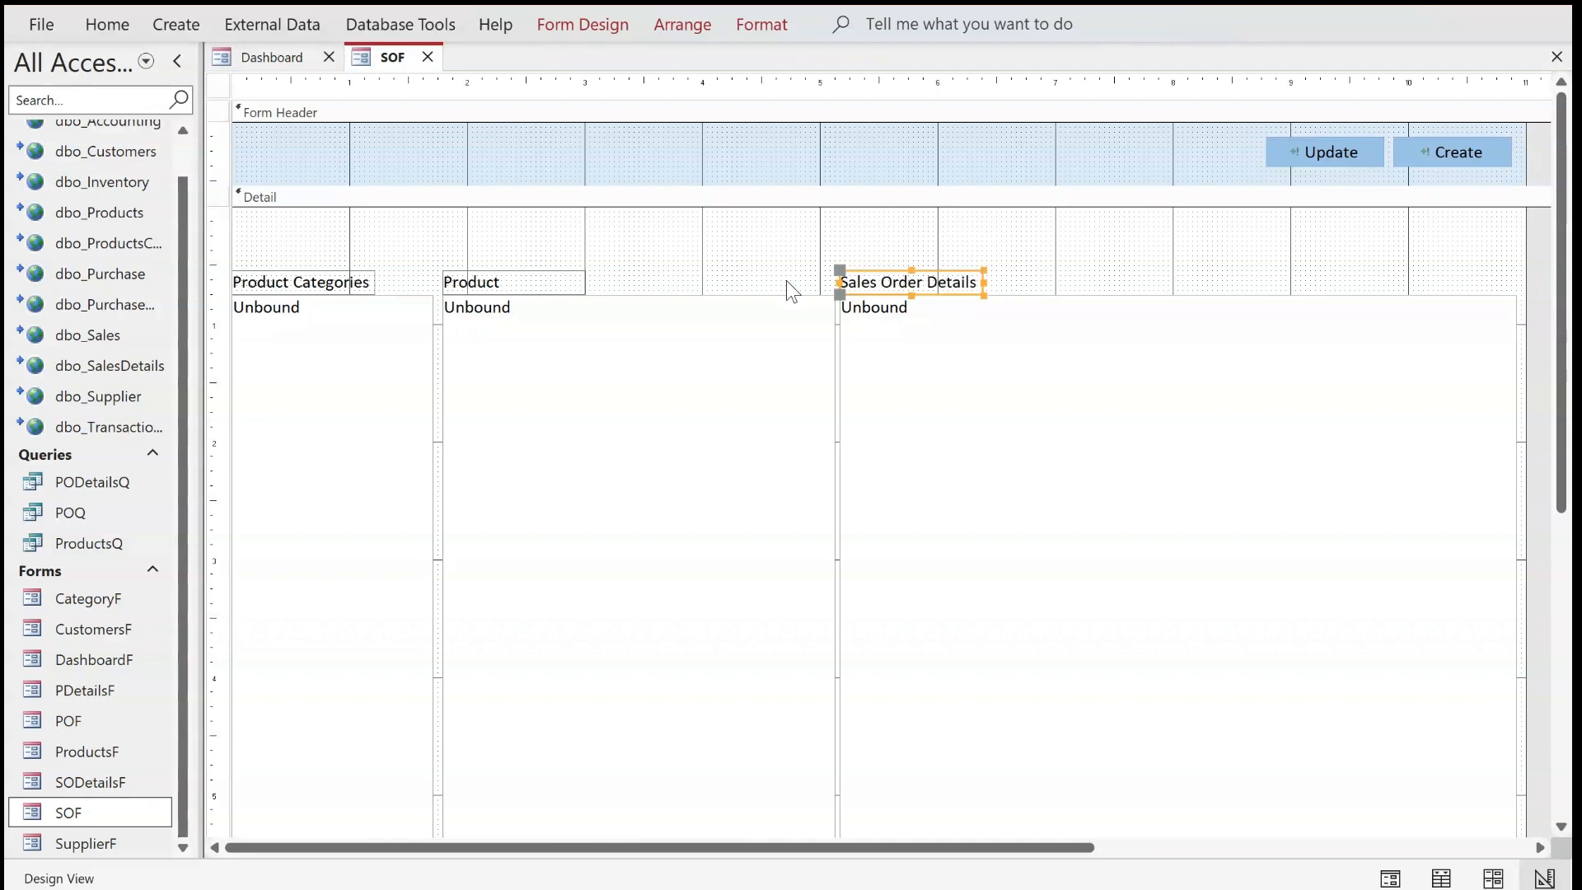
# Name the list box under the Product label ListProducts
pyautogui.click(351, 348)
pyautogui.click(507, 449)
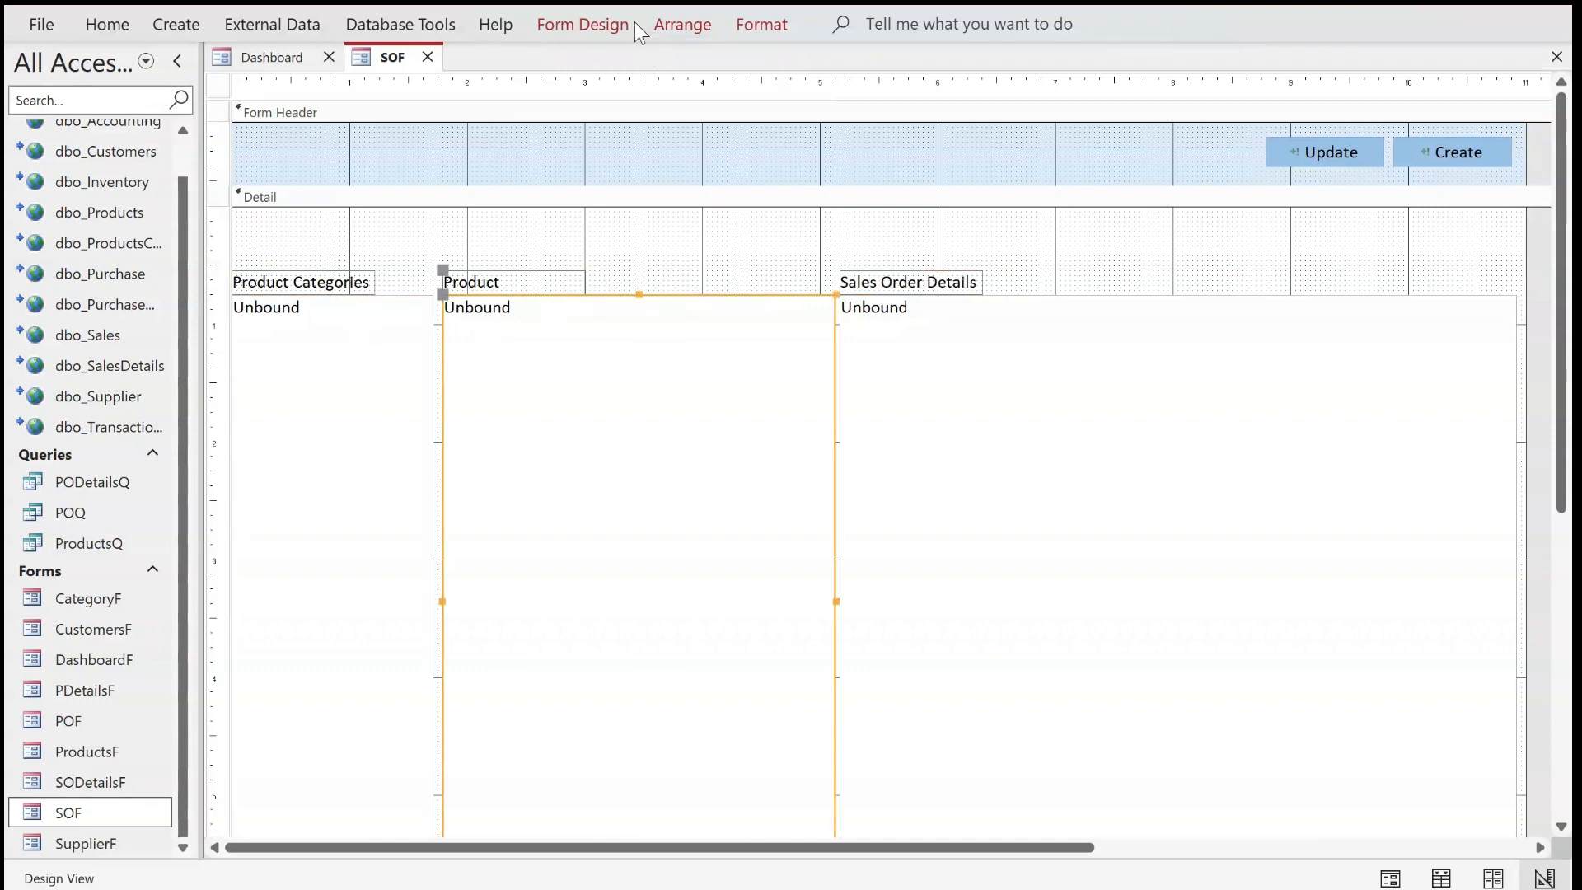
pyautogui.click(634, 27)
pyautogui.click(1142, 98)
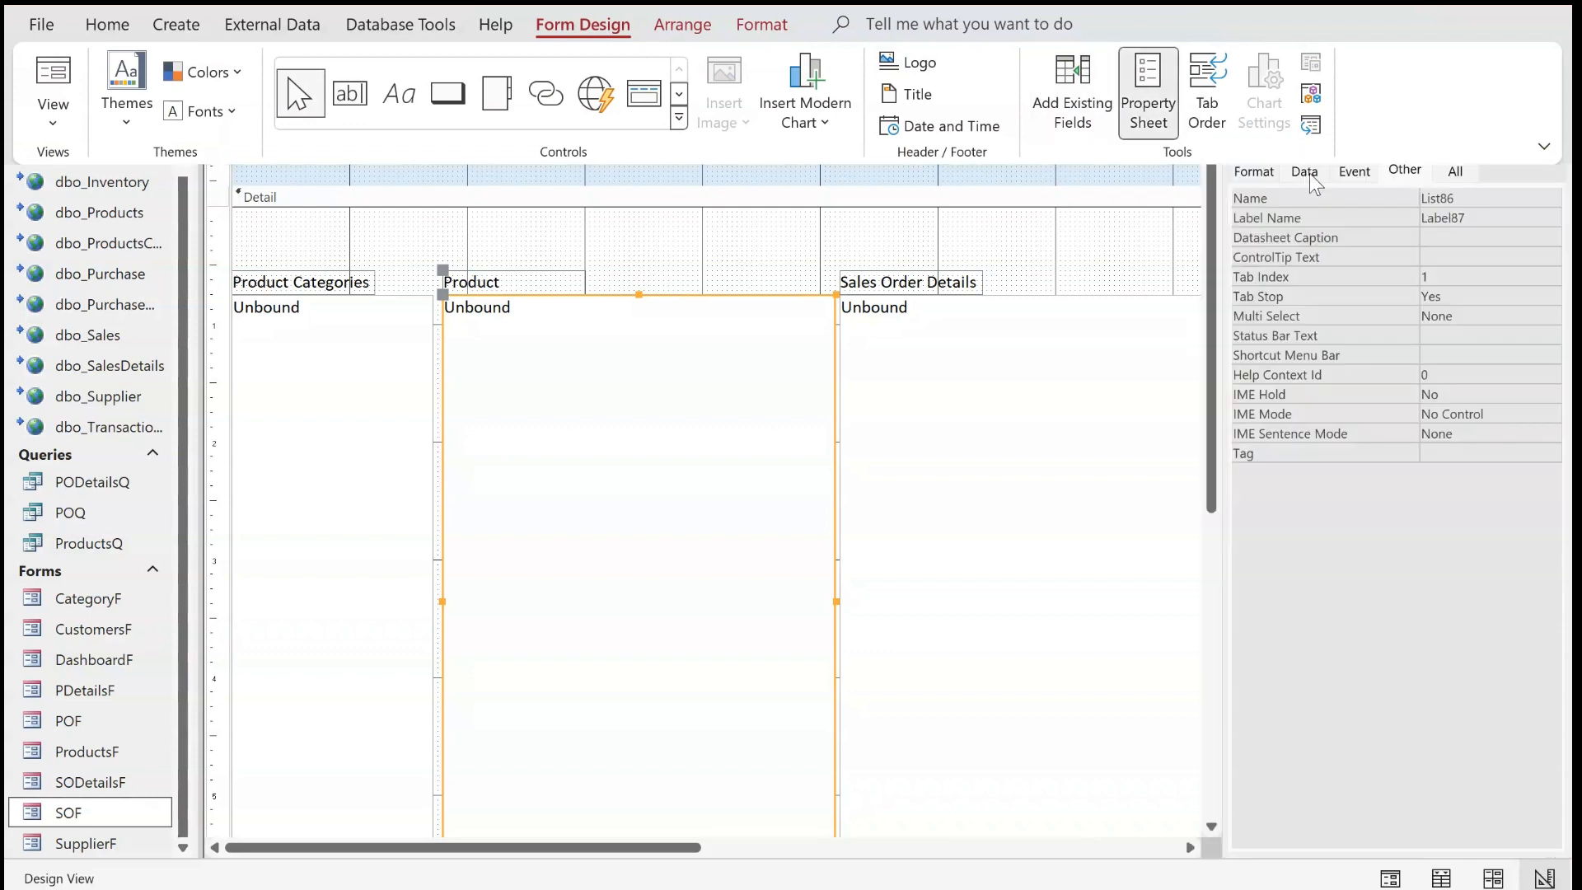
pyautogui.click(1499, 202)
pyautogui.press('BackSpace')
pyautogui.press('BackSpace')
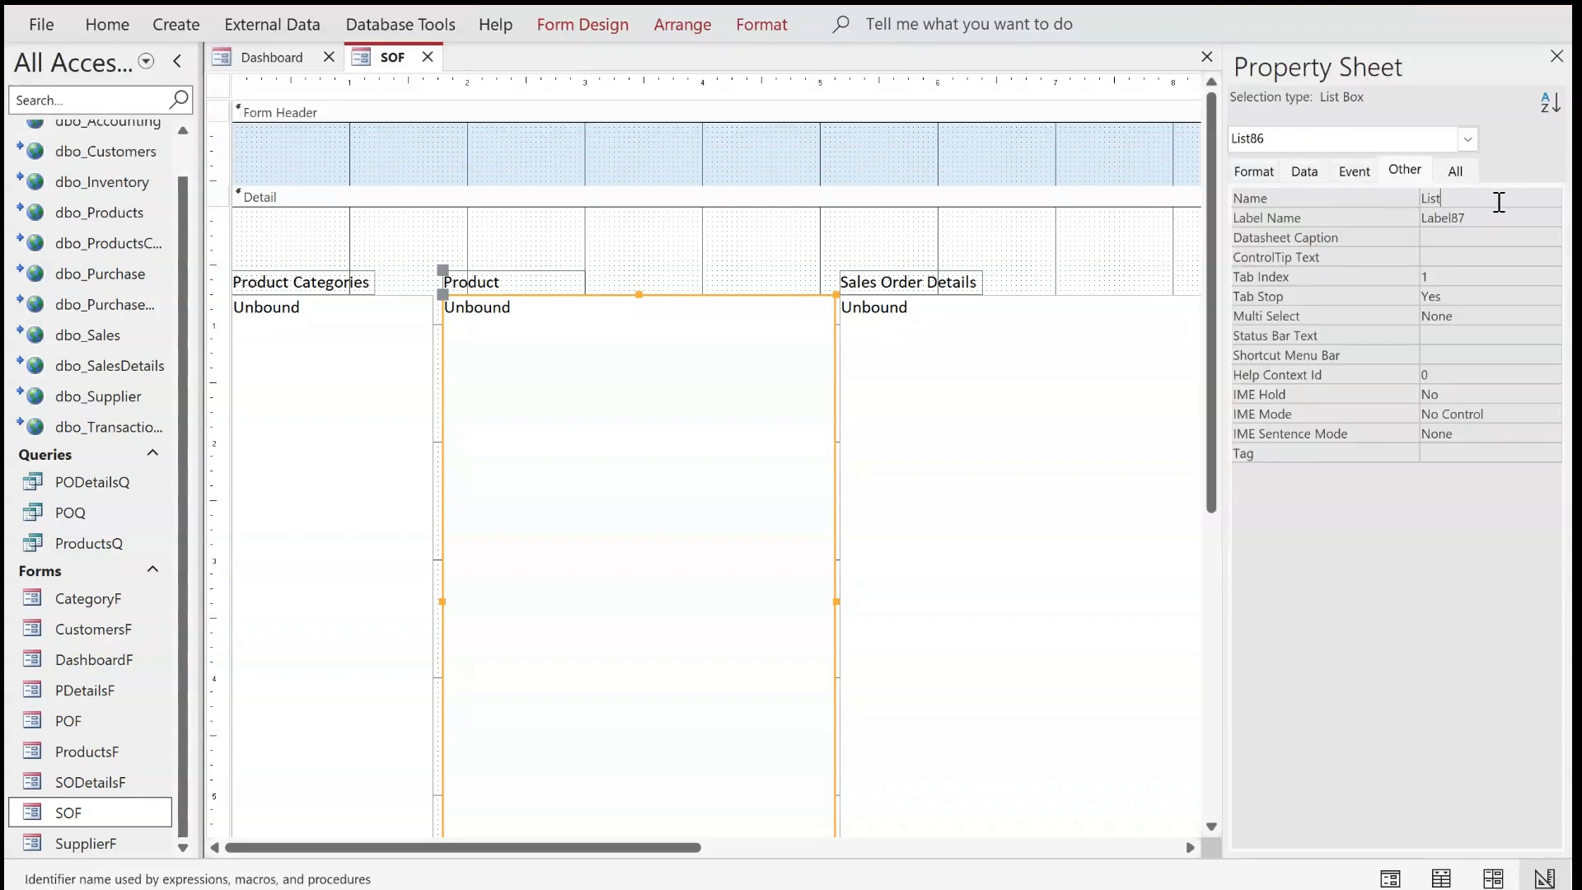
pyautogui.write('Products')
pyautogui.press('Return')
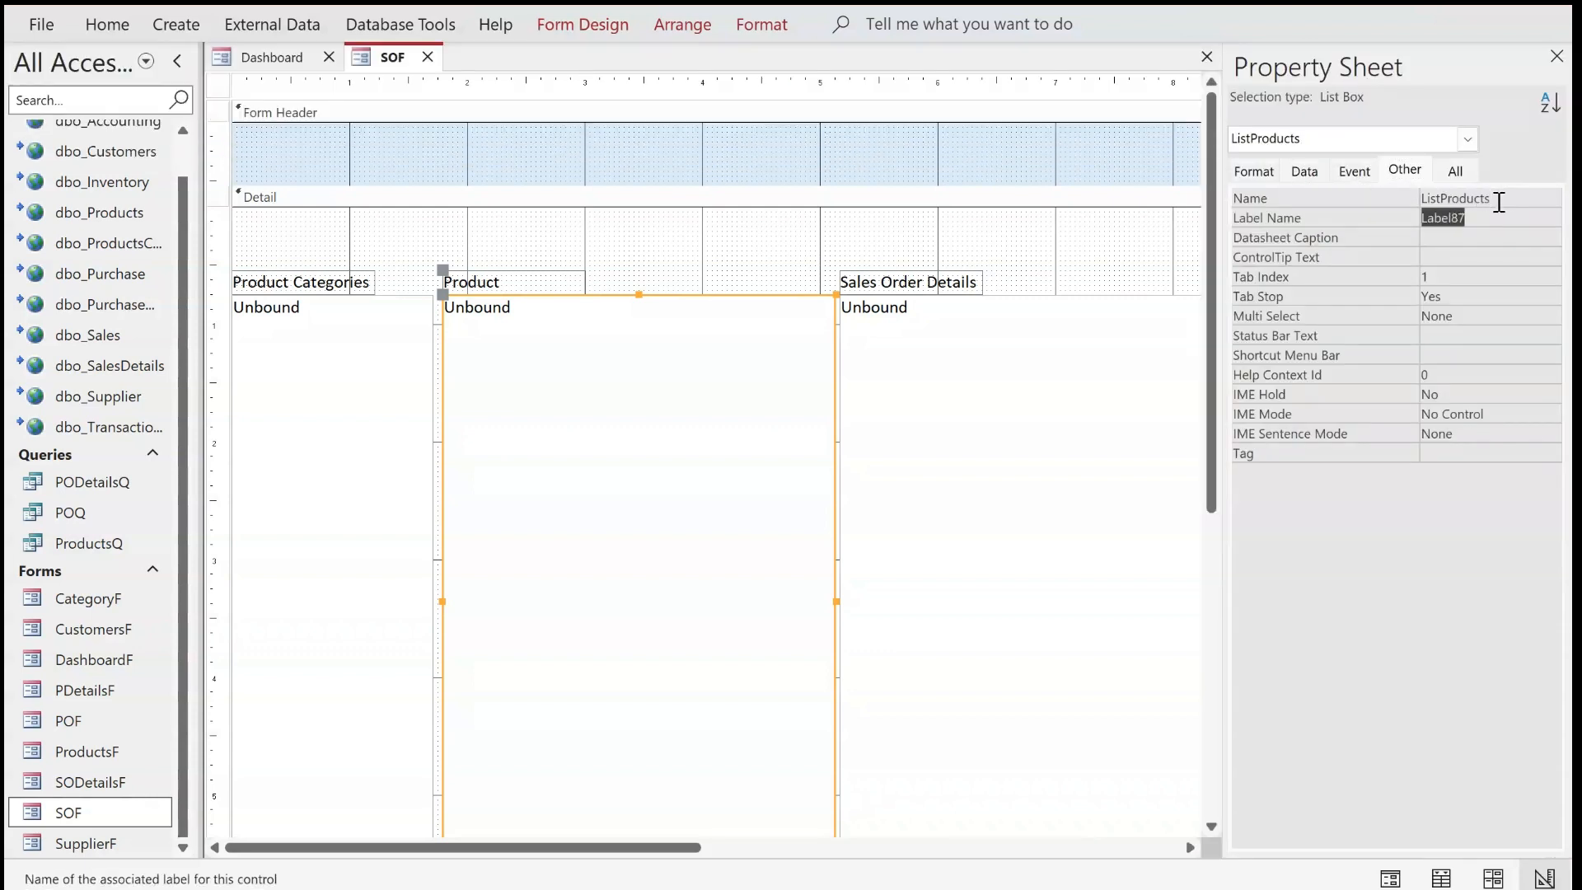
# Rename the third list box, replacing the number after List with Sales Order Details, and close the Property Sheet
pyautogui.click(988, 420)
pyautogui.click(1480, 200)
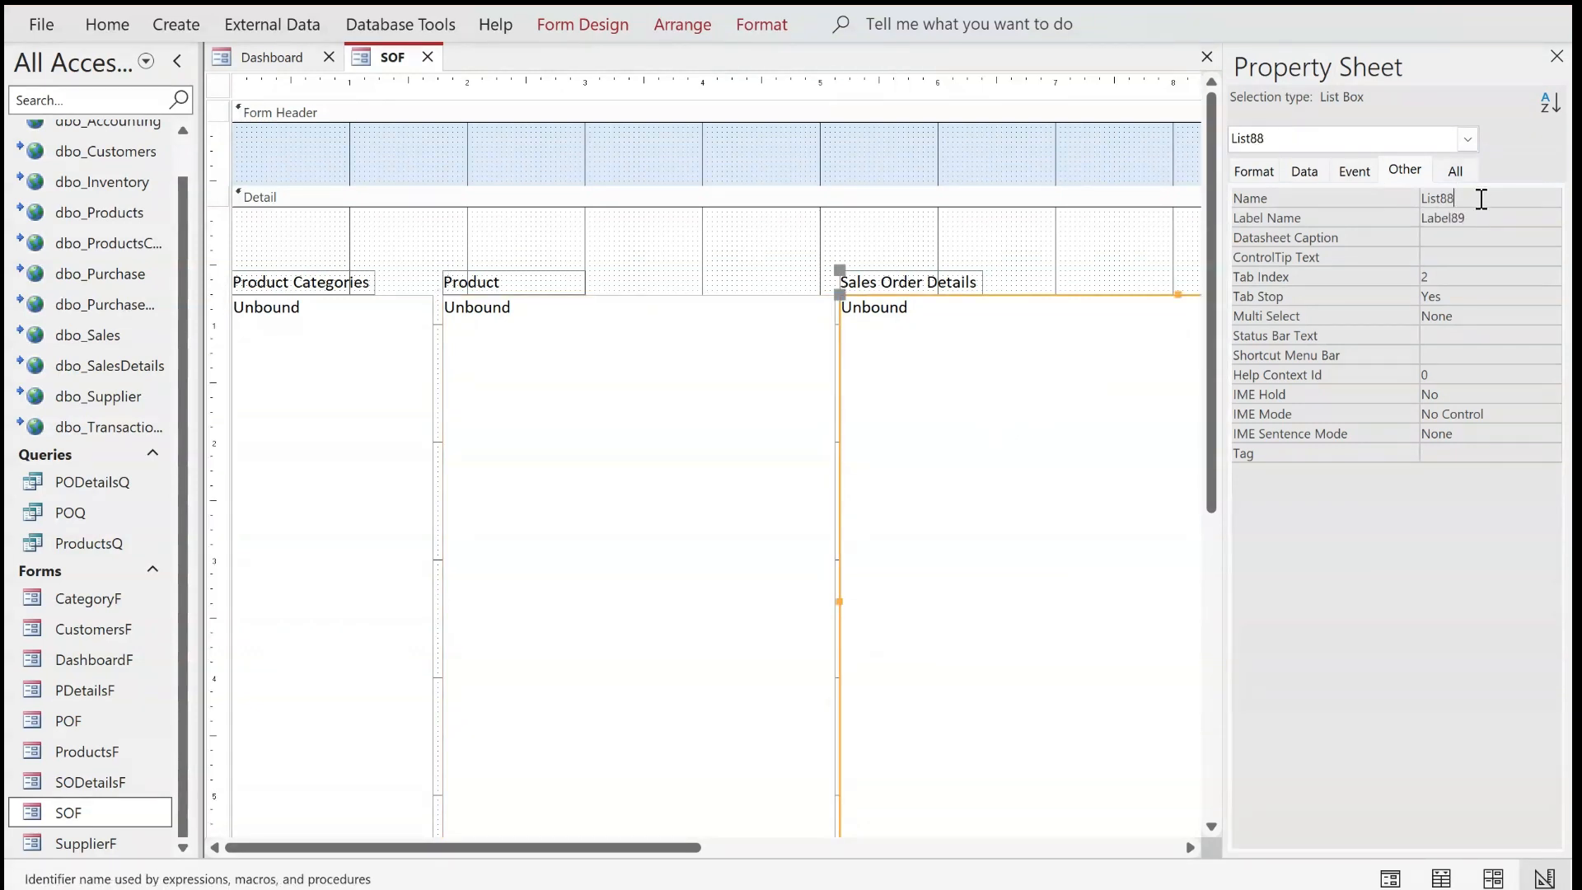
pyautogui.press('BackSpace')
pyautogui.press('BackSpace')
pyautogui.write('Sales Order Details')
pyautogui.press('Tab')
pyautogui.press('F4')
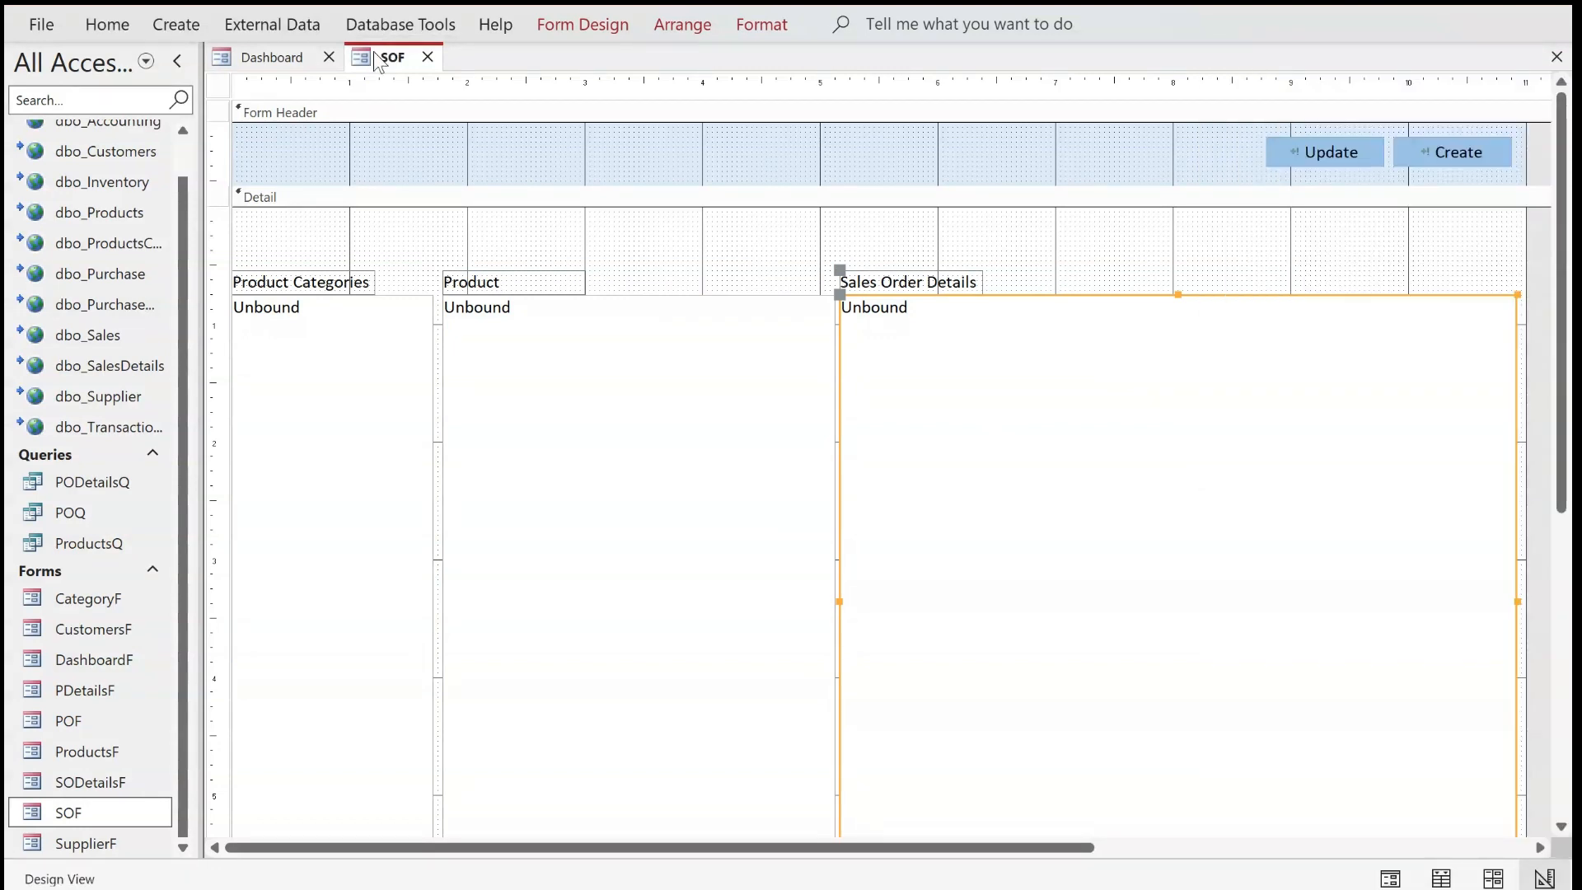
# Preview the sales order form's three list boxes in Form View and return to Design View
pyautogui.rightClick(374, 56)
pyautogui.click(443, 180)
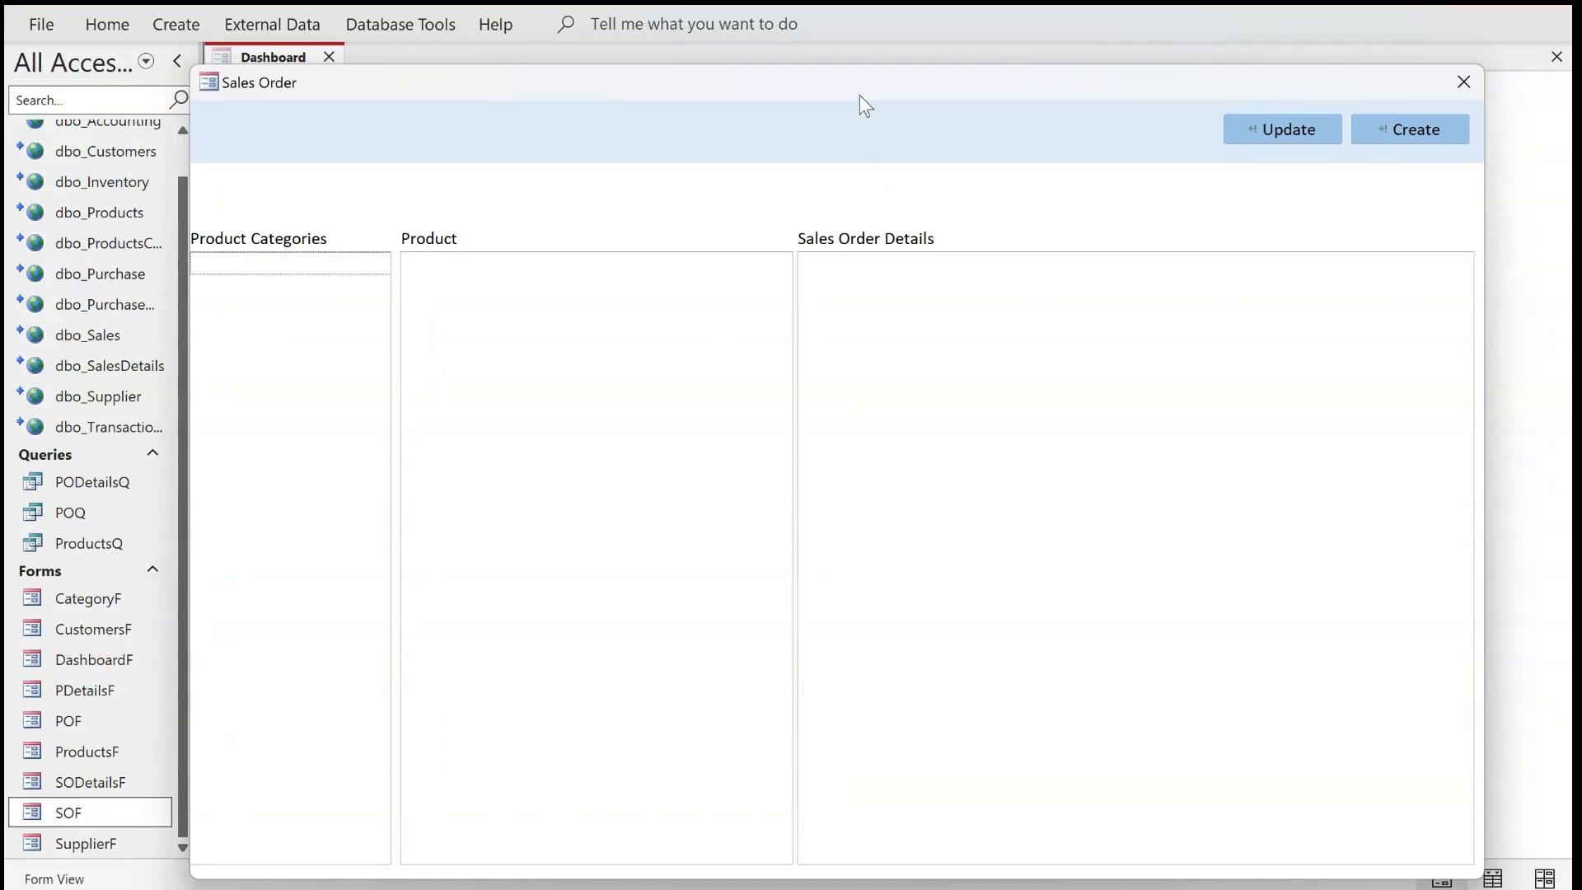
pyautogui.moveTo(860, 99); pyautogui.dragTo(858, 110)
pyautogui.rightClick(847, 129)
pyautogui.click(871, 200)
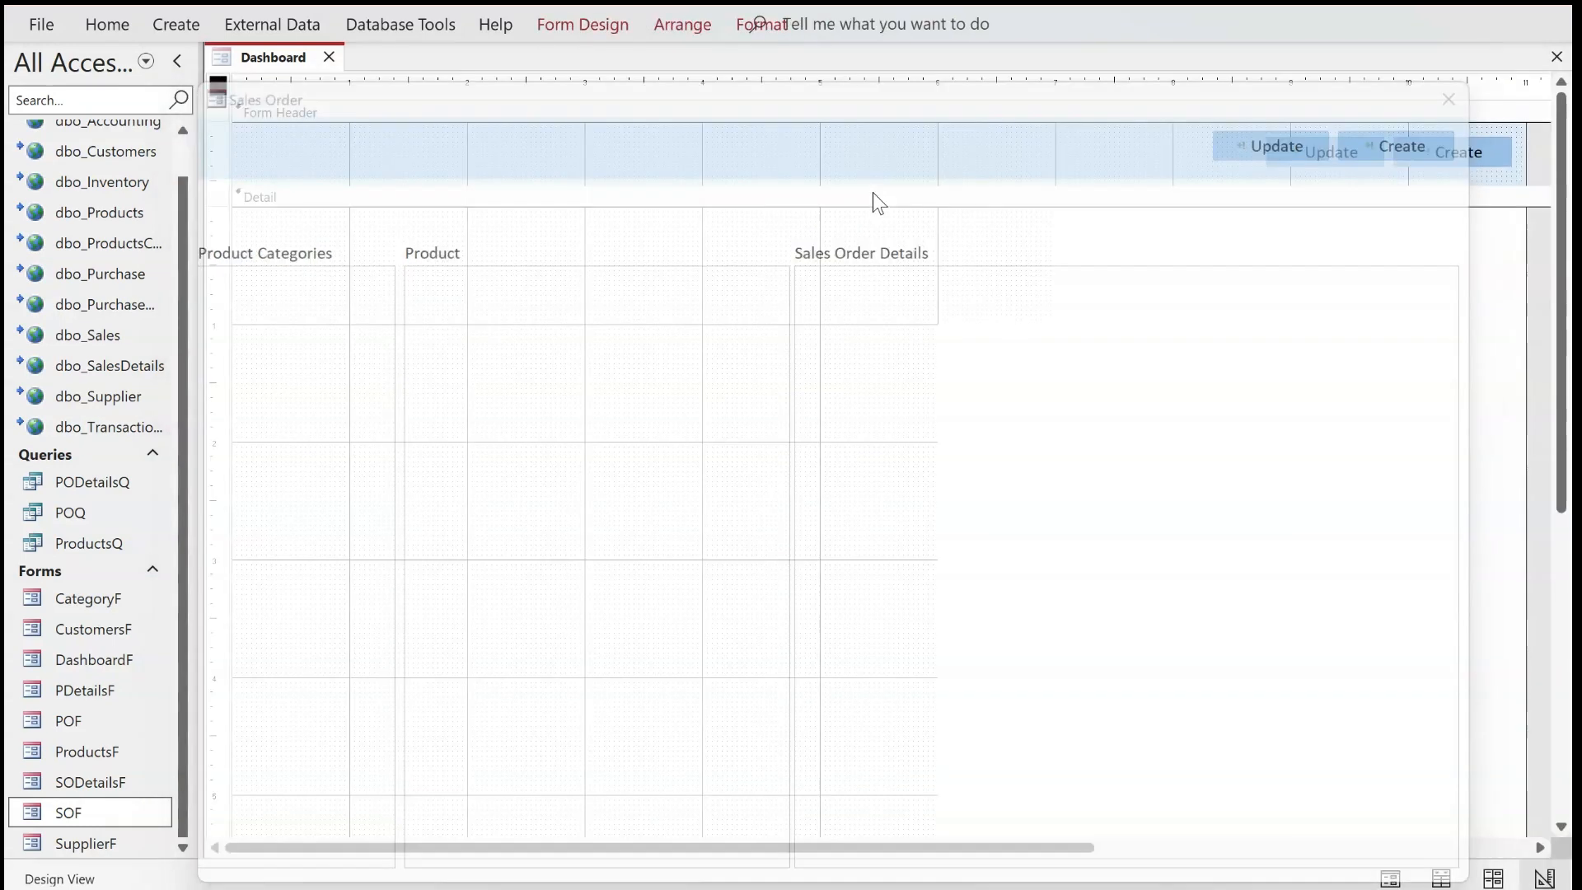
# Nudge the Product Categories list box and its label slightly right, and check the spacing in Form View before returning to Design View
pyautogui.click(320, 307)
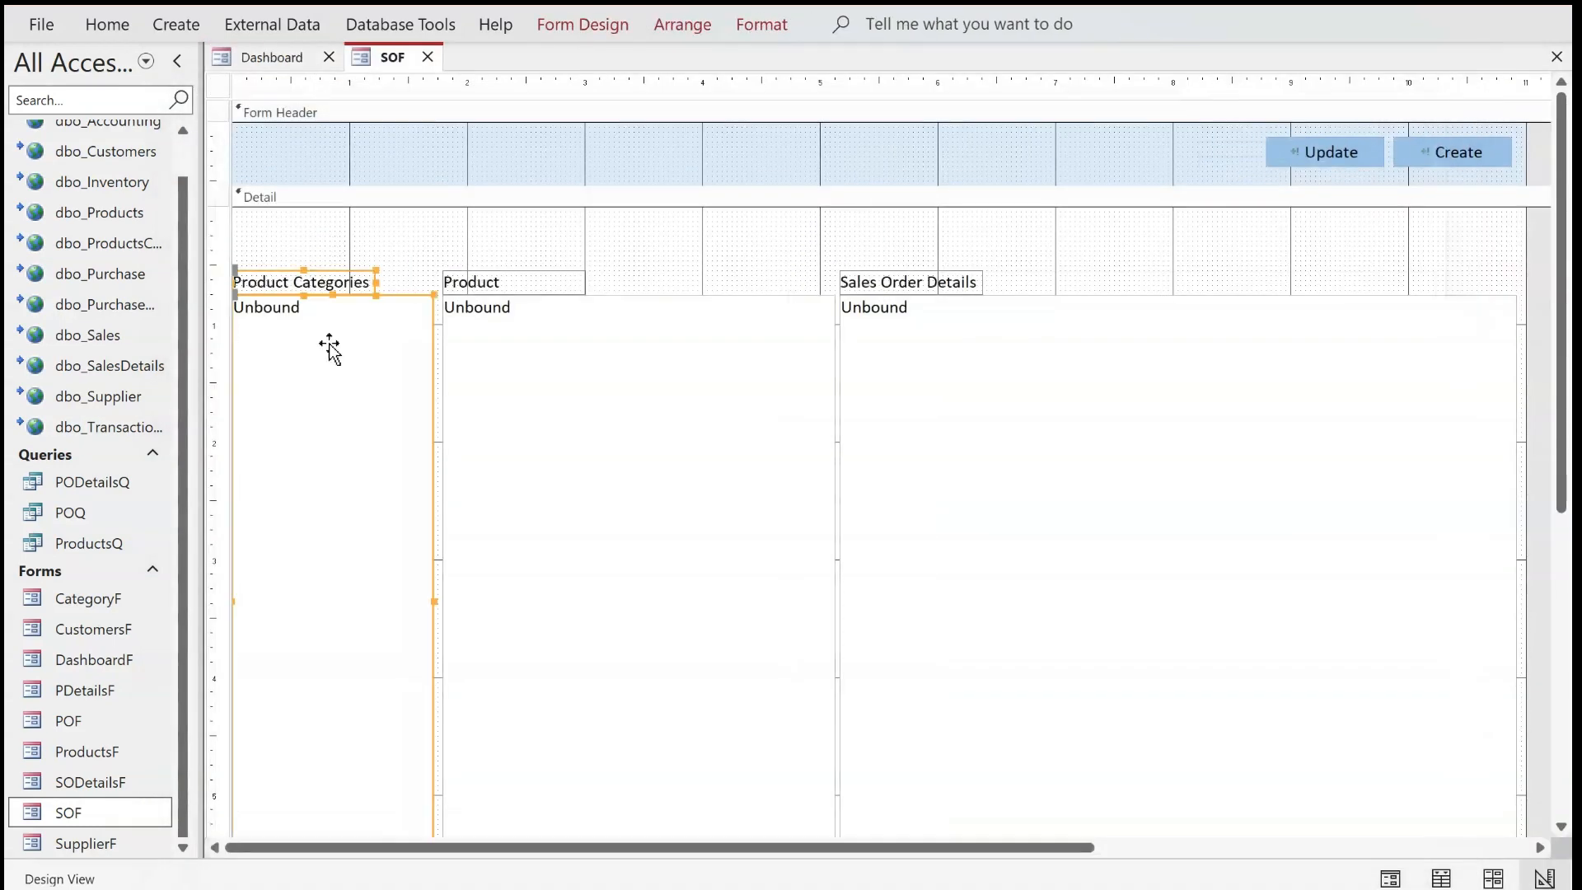
pyautogui.press('Right')
pyautogui.click(386, 239)
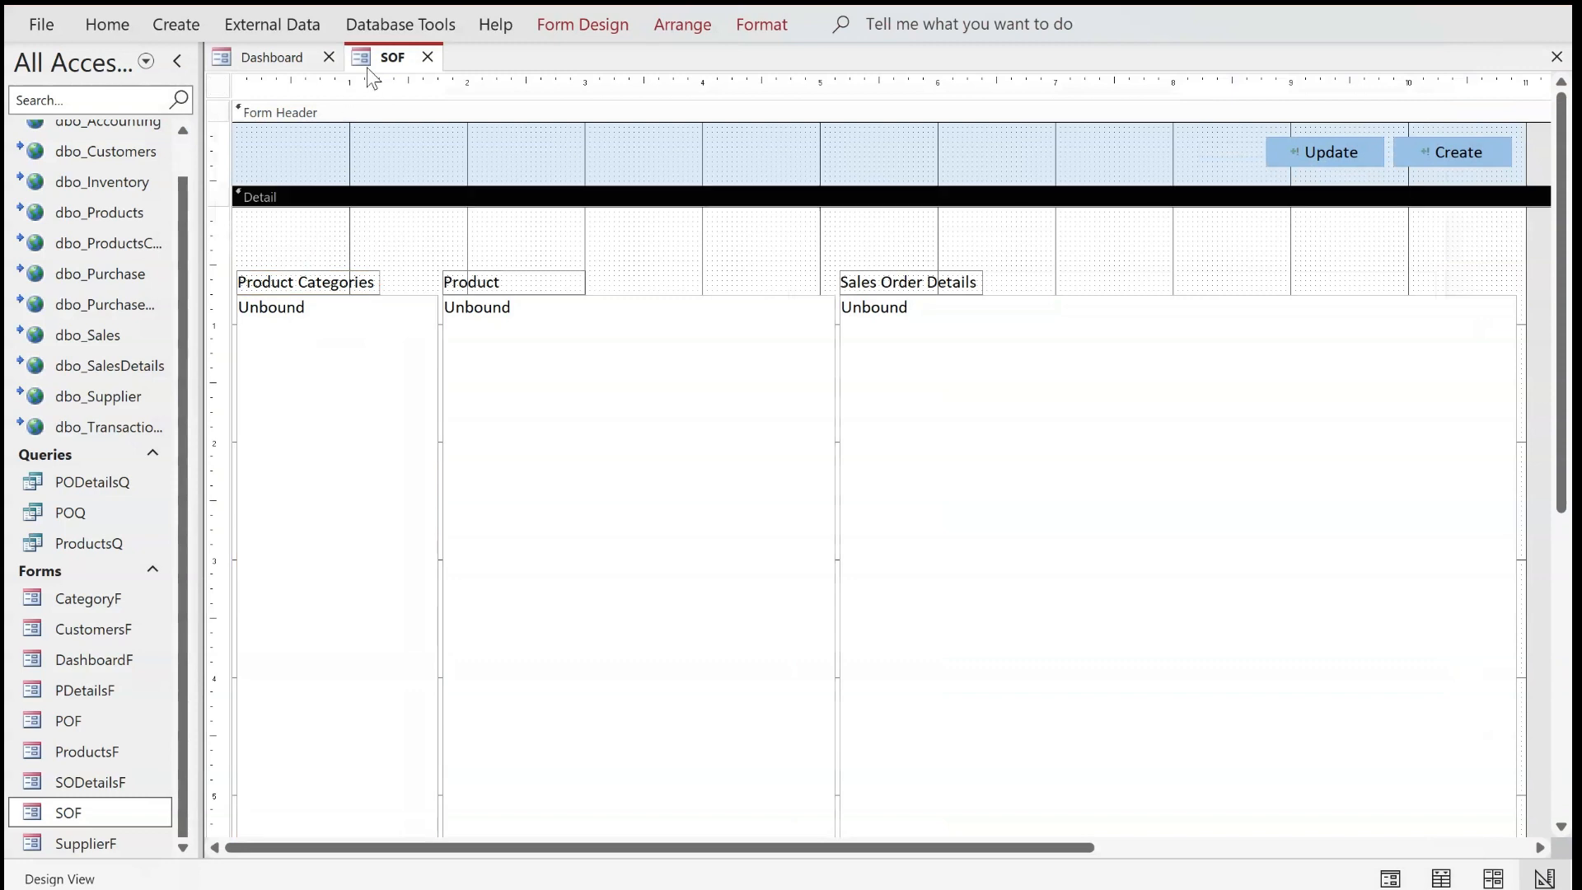
pyautogui.rightClick(371, 65)
pyautogui.click(417, 203)
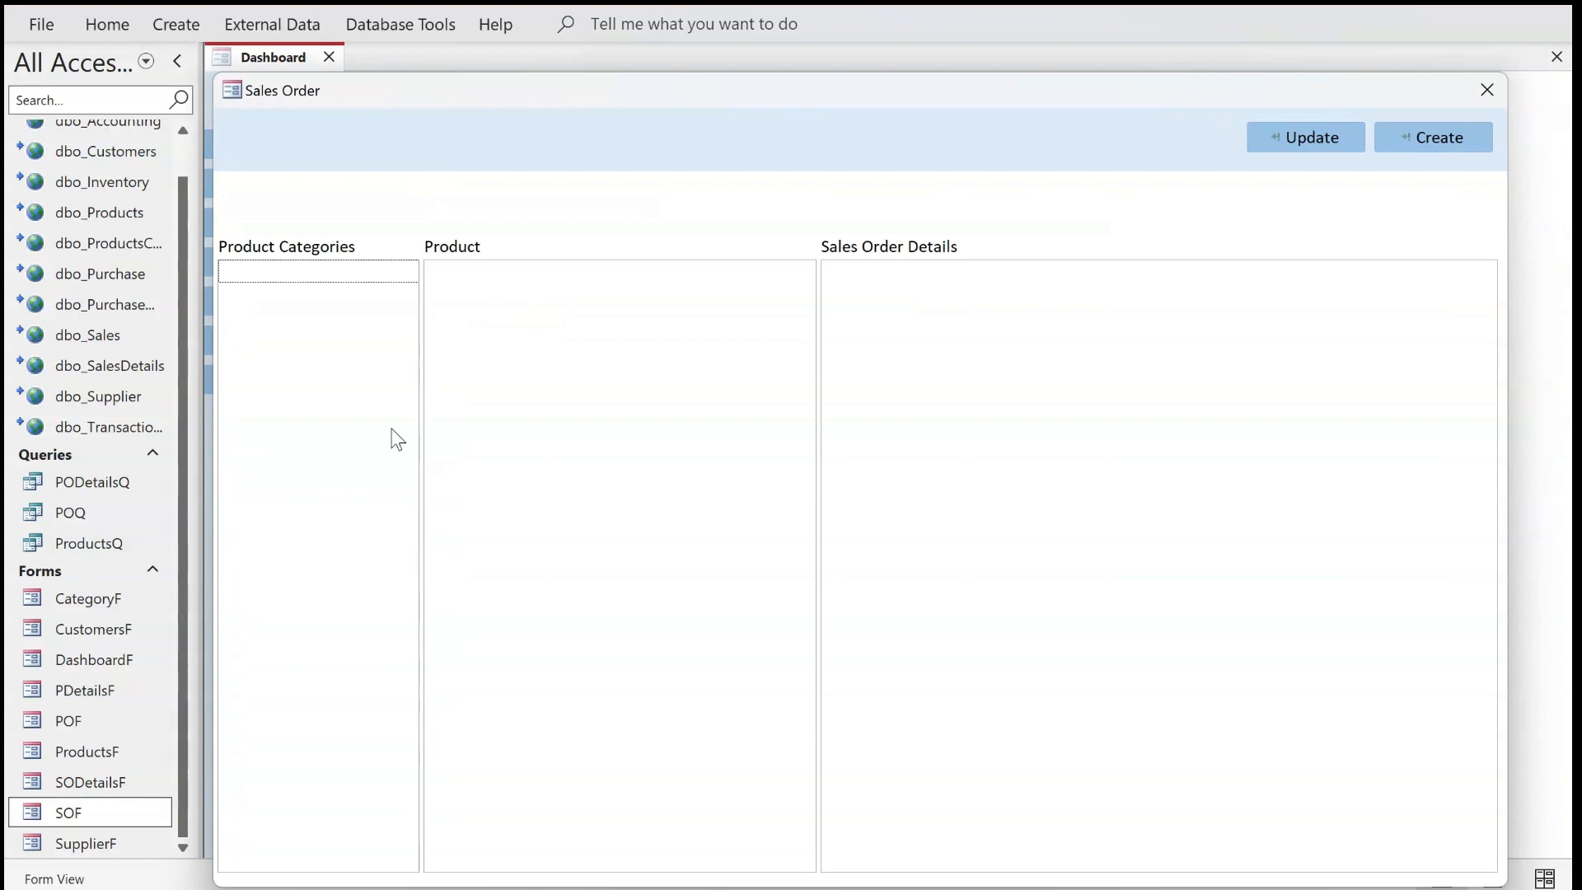
pyautogui.rightClick(627, 183)
pyautogui.click(649, 247)
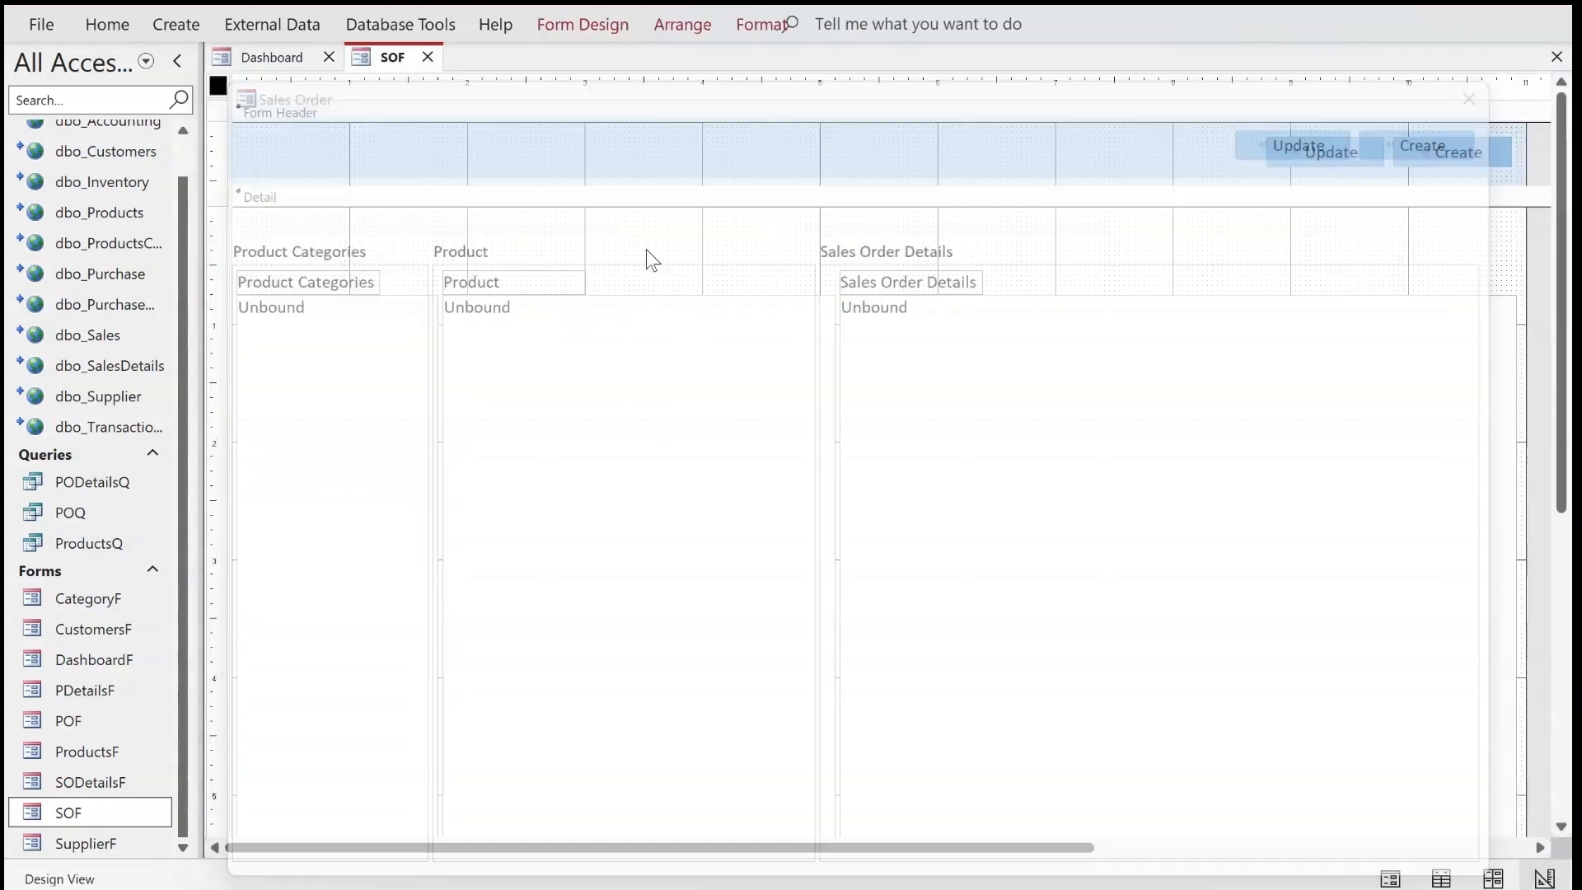
# Open the Query Builder for the Row Source of the Product Categories list box
pyautogui.click(346, 375)
pyautogui.click(589, 24)
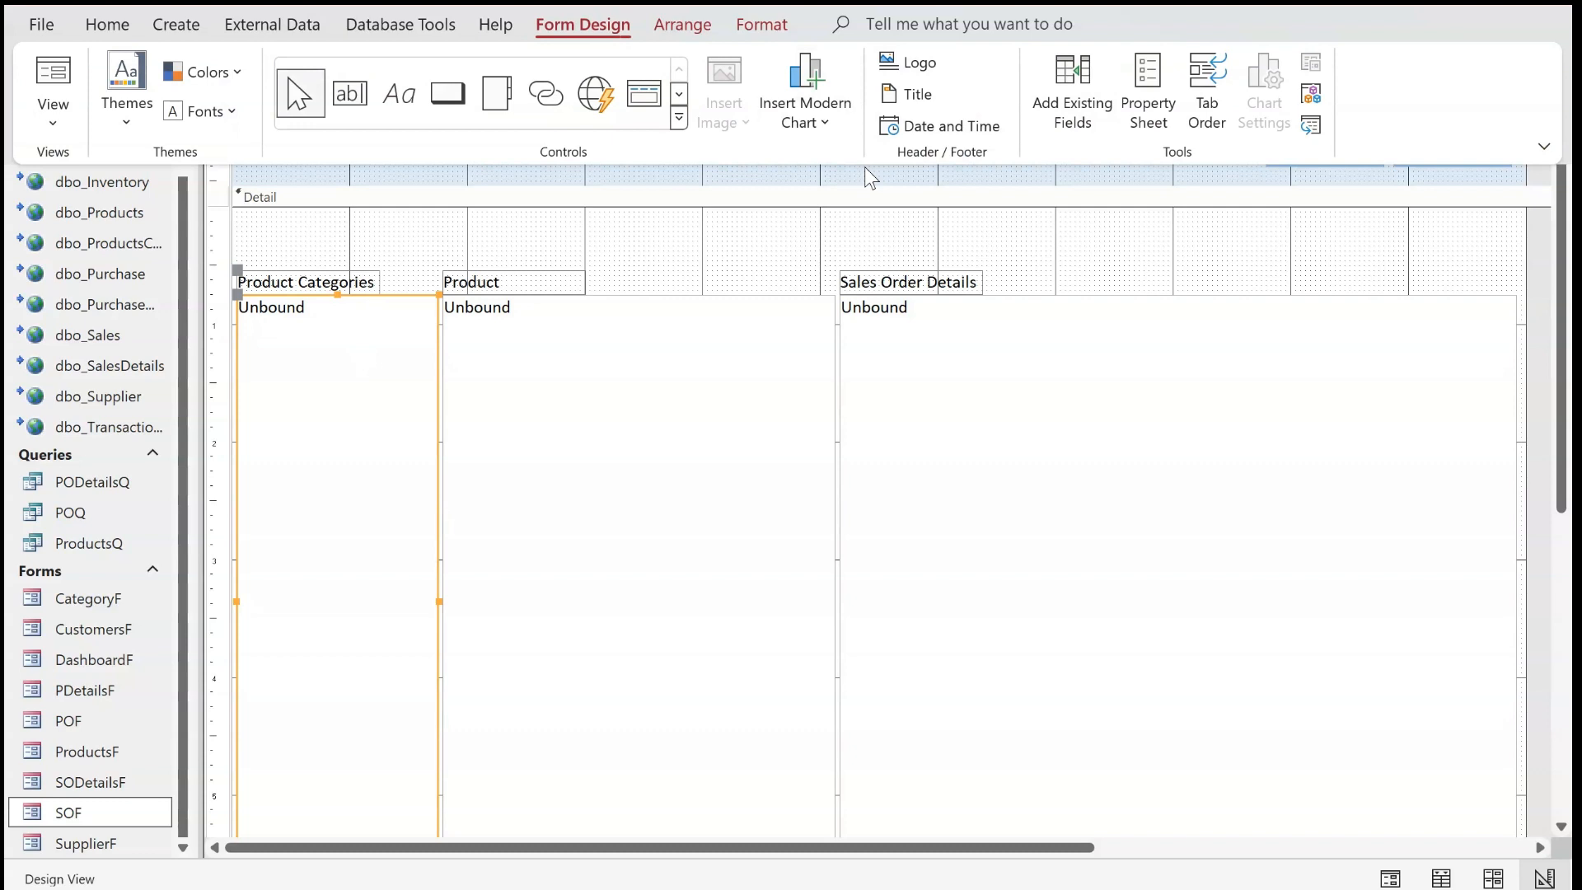
pyautogui.click(594, 27)
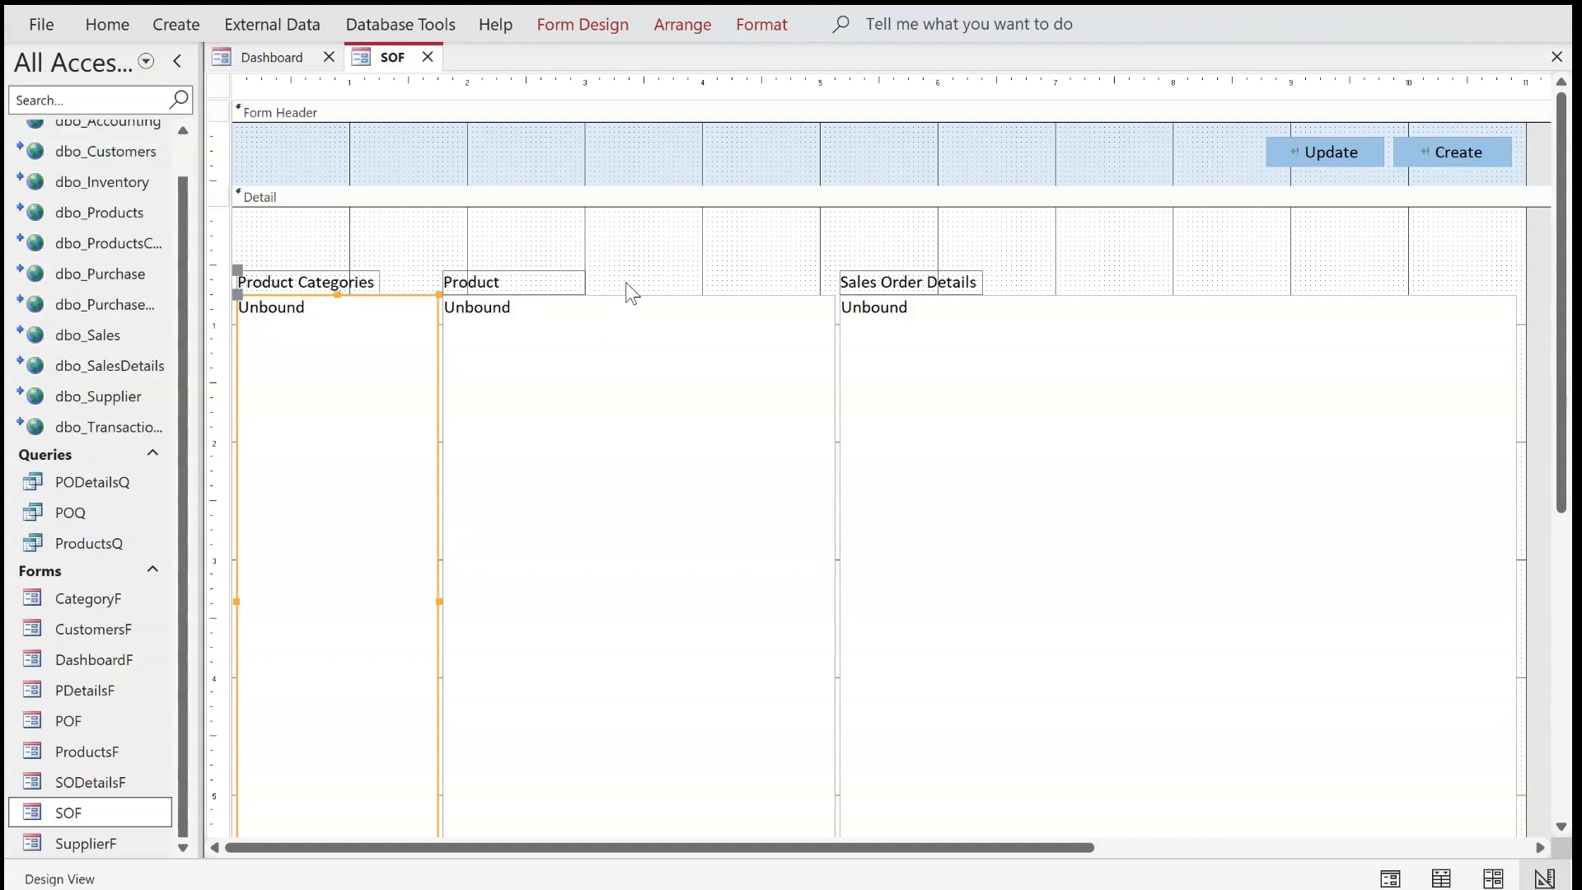
pyautogui.click(601, 30)
pyautogui.click(1174, 100)
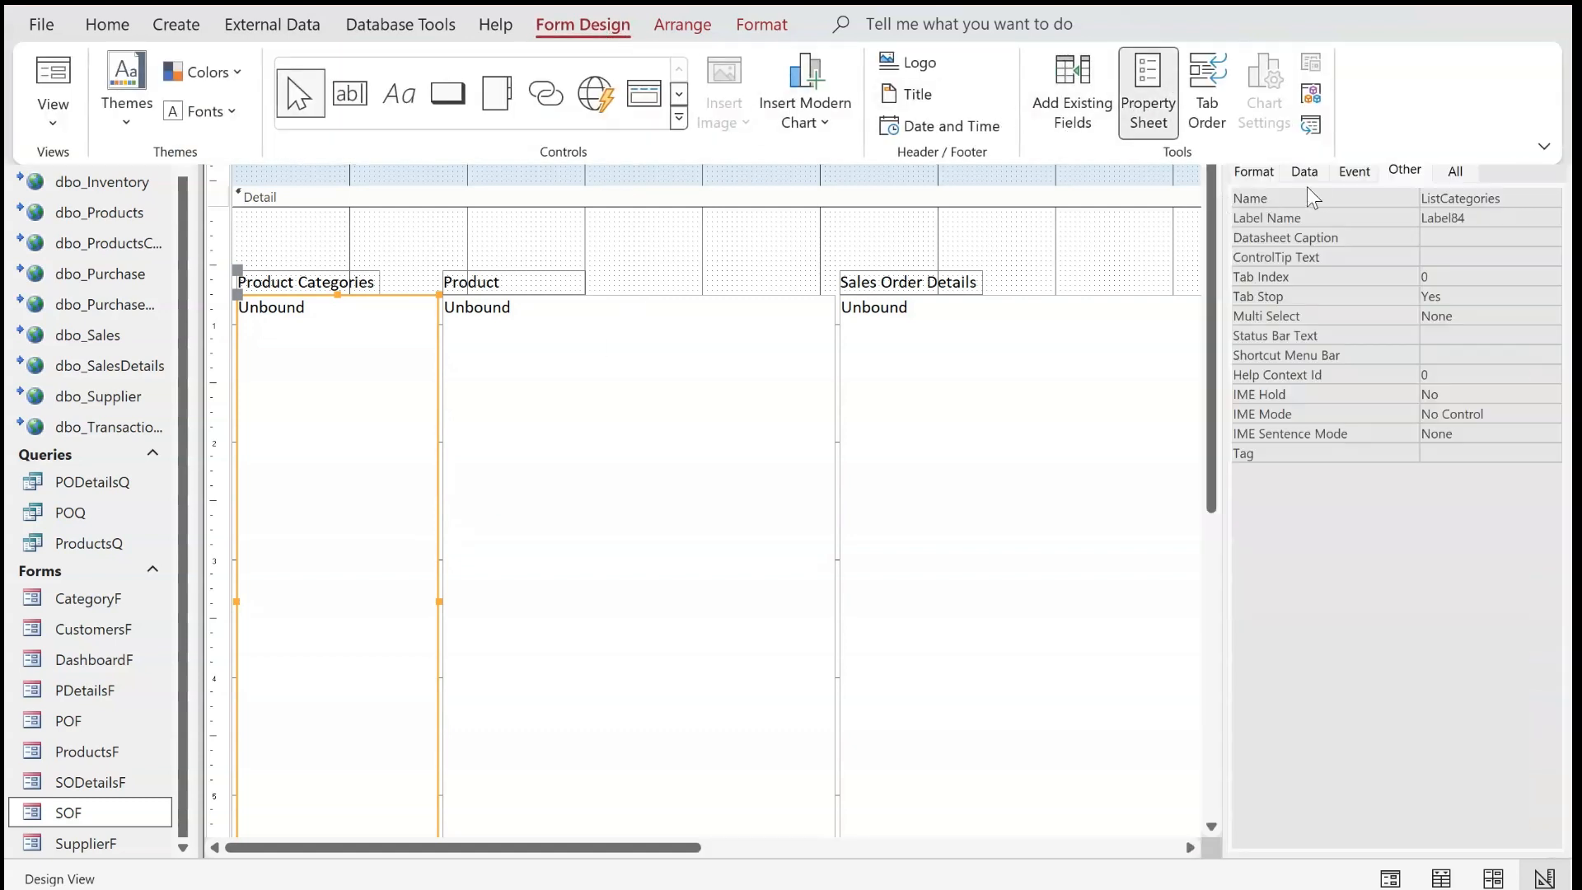
pyautogui.click(1318, 177)
pyautogui.click(1491, 217)
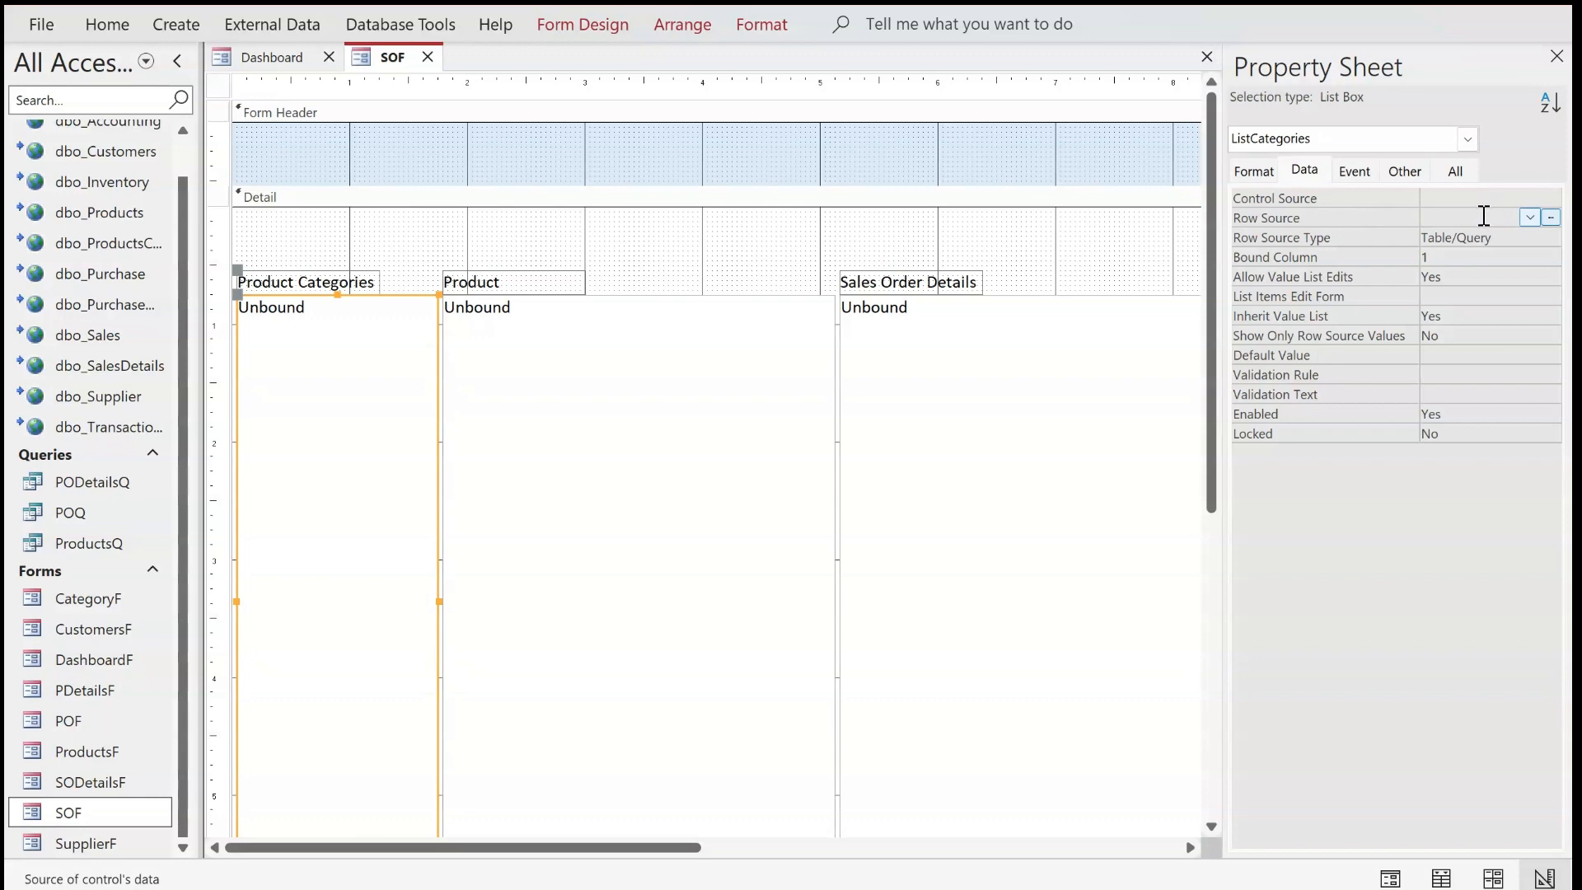
pyautogui.click(1551, 217)
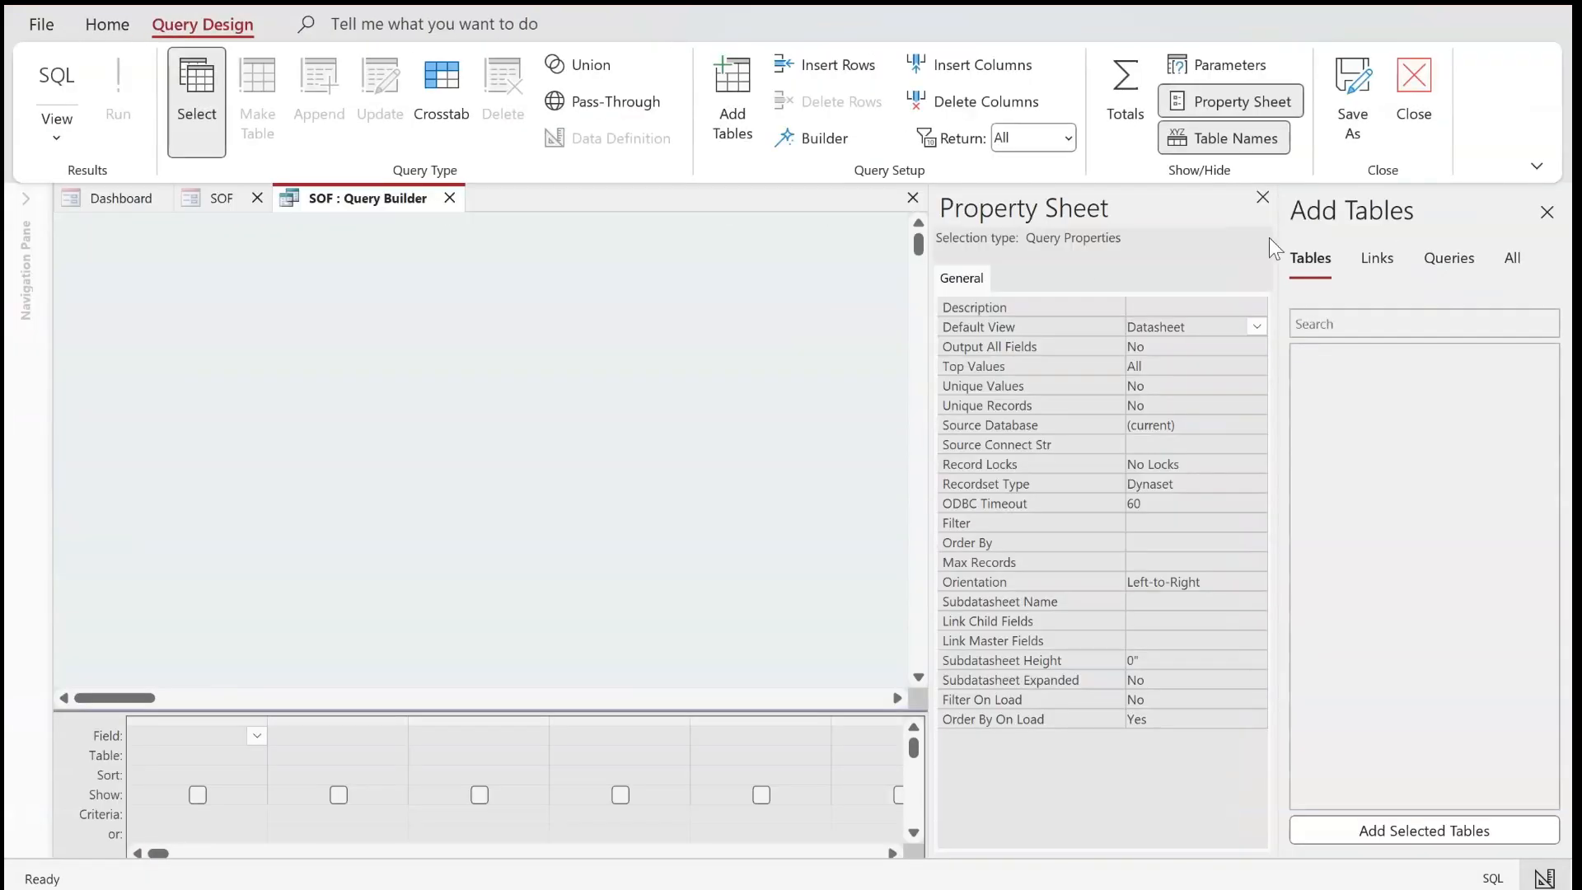
# Build the row source query from the linked table dbo_ProductsCategory with CategoryID and Category, then save and close it
pyautogui.click(1267, 199)
pyautogui.click(1393, 262)
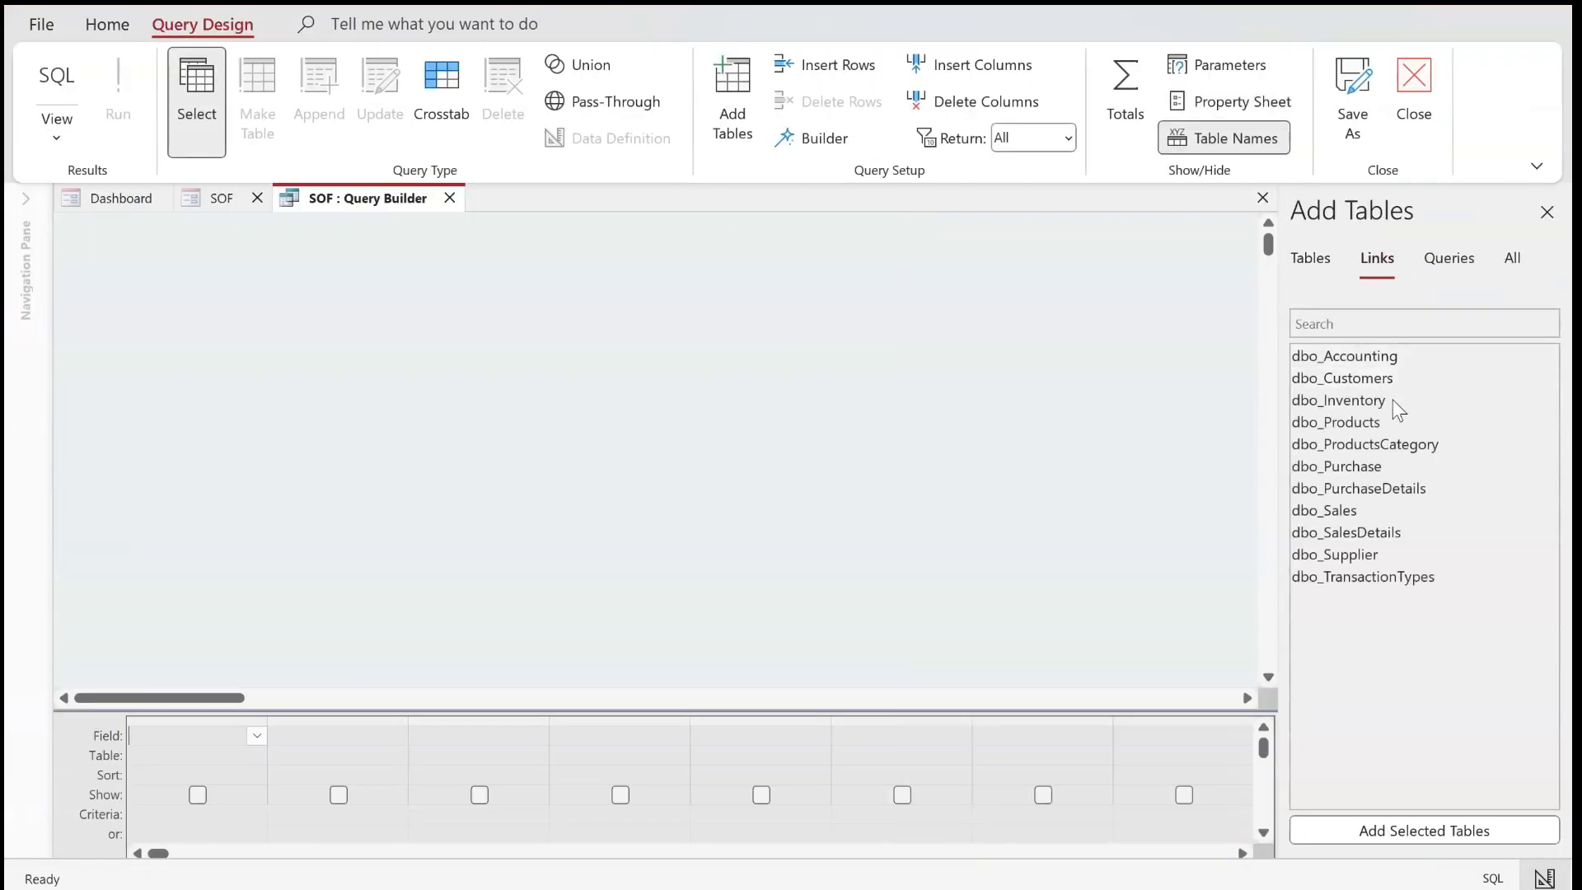
pyautogui.moveTo(1387, 449); pyautogui.dragTo(364, 313)
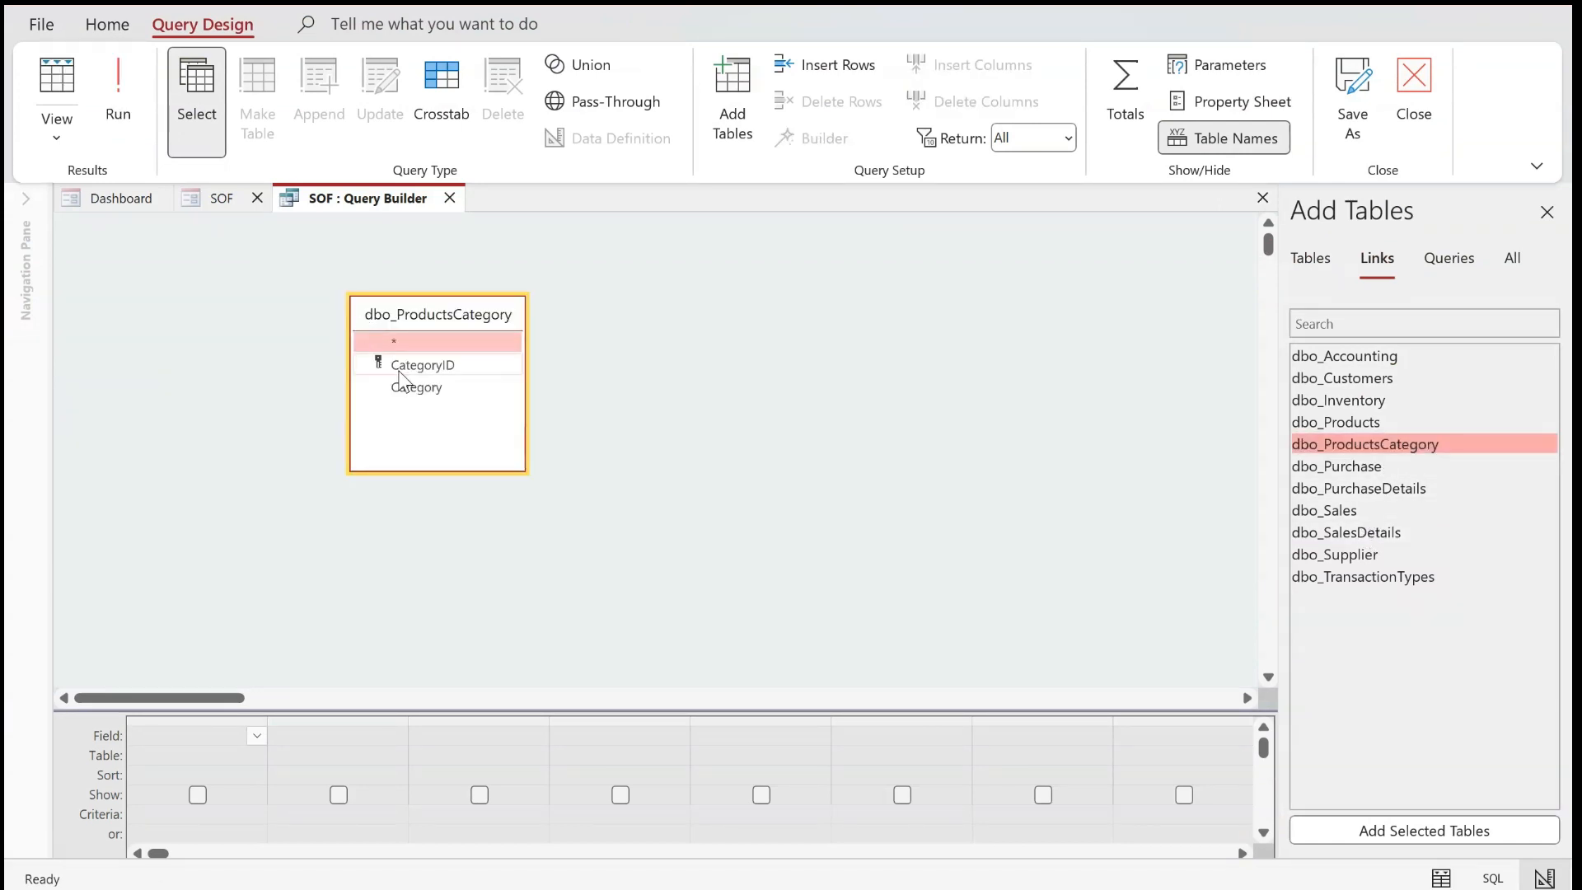
pyautogui.doubleClick(416, 365)
pyautogui.doubleClick(415, 387)
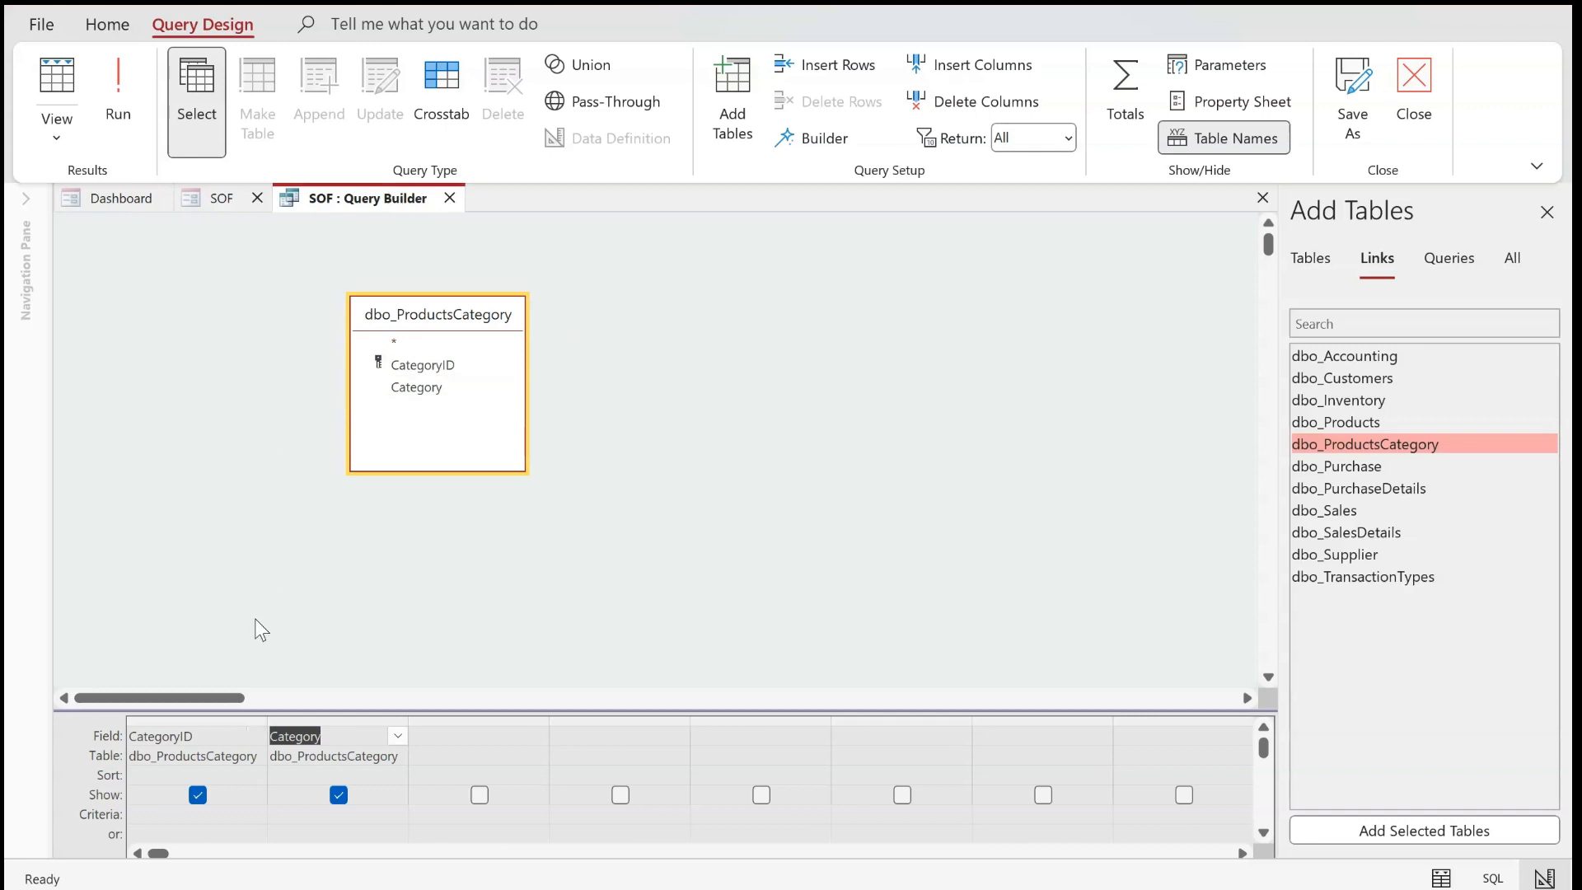
pyautogui.rightClick(377, 199)
pyautogui.click(415, 219)
pyautogui.click(450, 199)
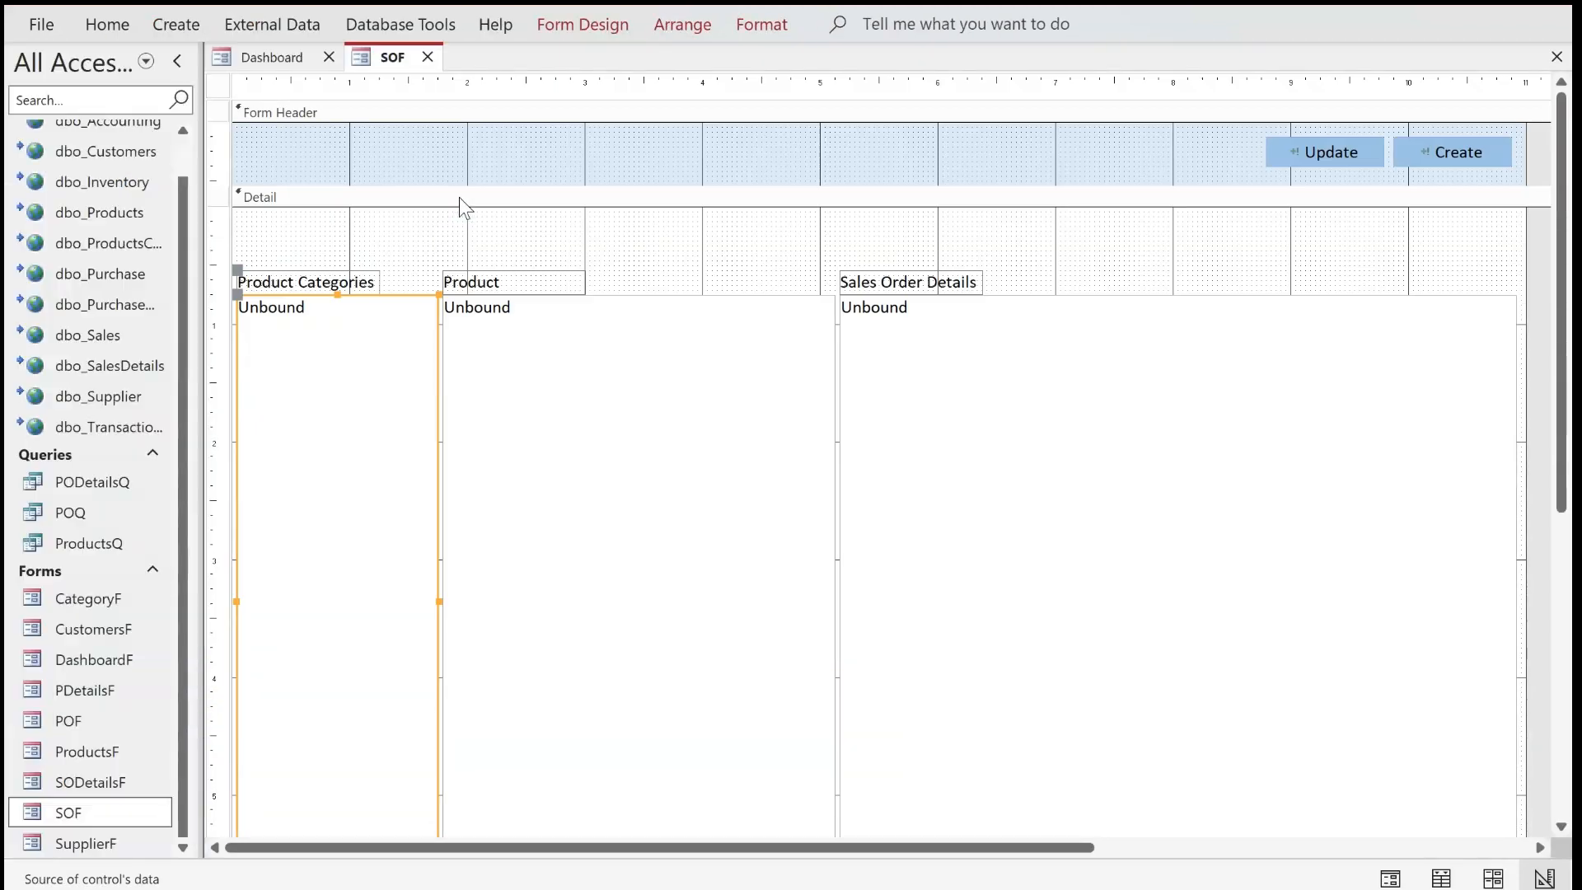
# Set the Product Categories list box to 2 columns with widths 0";1" and turn on its column heads
pyautogui.click(600, 24)
pyautogui.click(1147, 95)
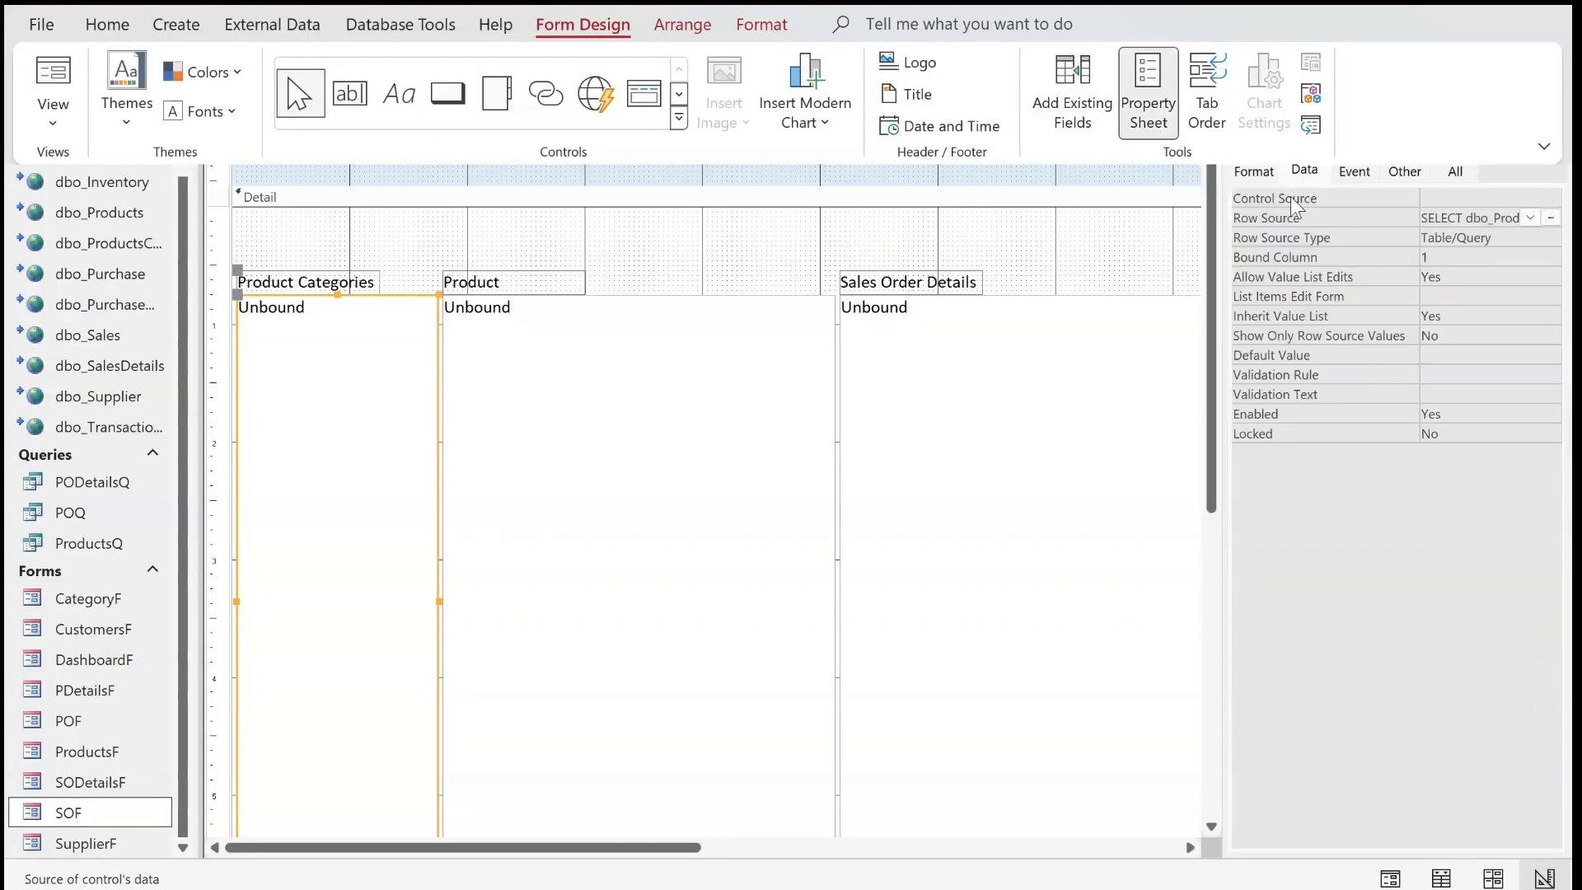
pyautogui.click(1259, 176)
pyautogui.click(1338, 211)
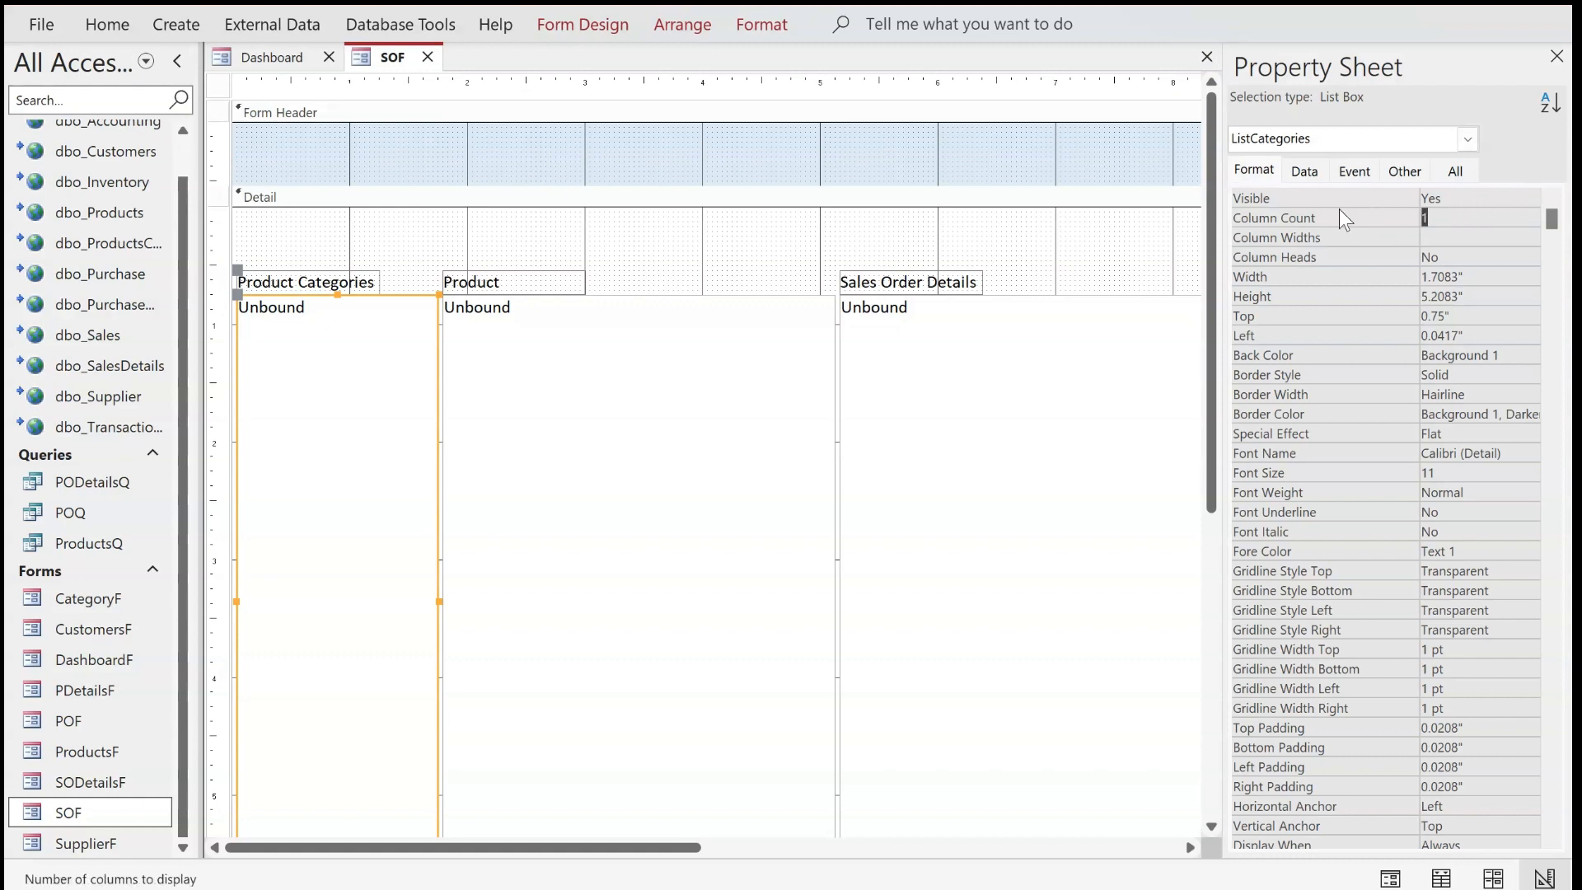
pyautogui.write('2')
pyautogui.press('Return')
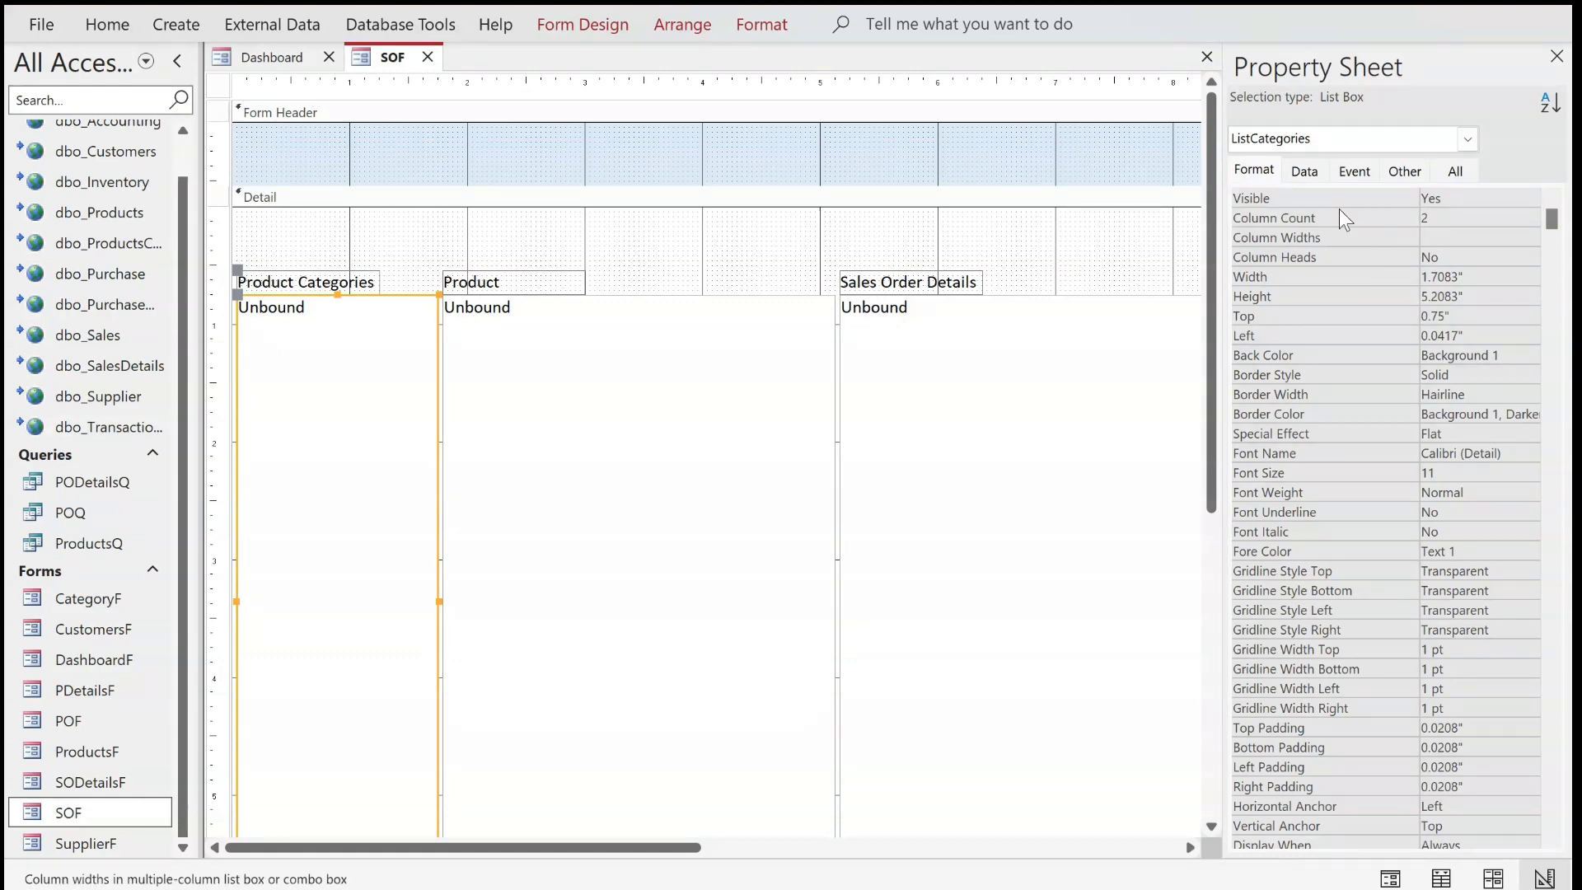
pyautogui.write('0";')
pyautogui.write('1')
pyautogui.press('Return')
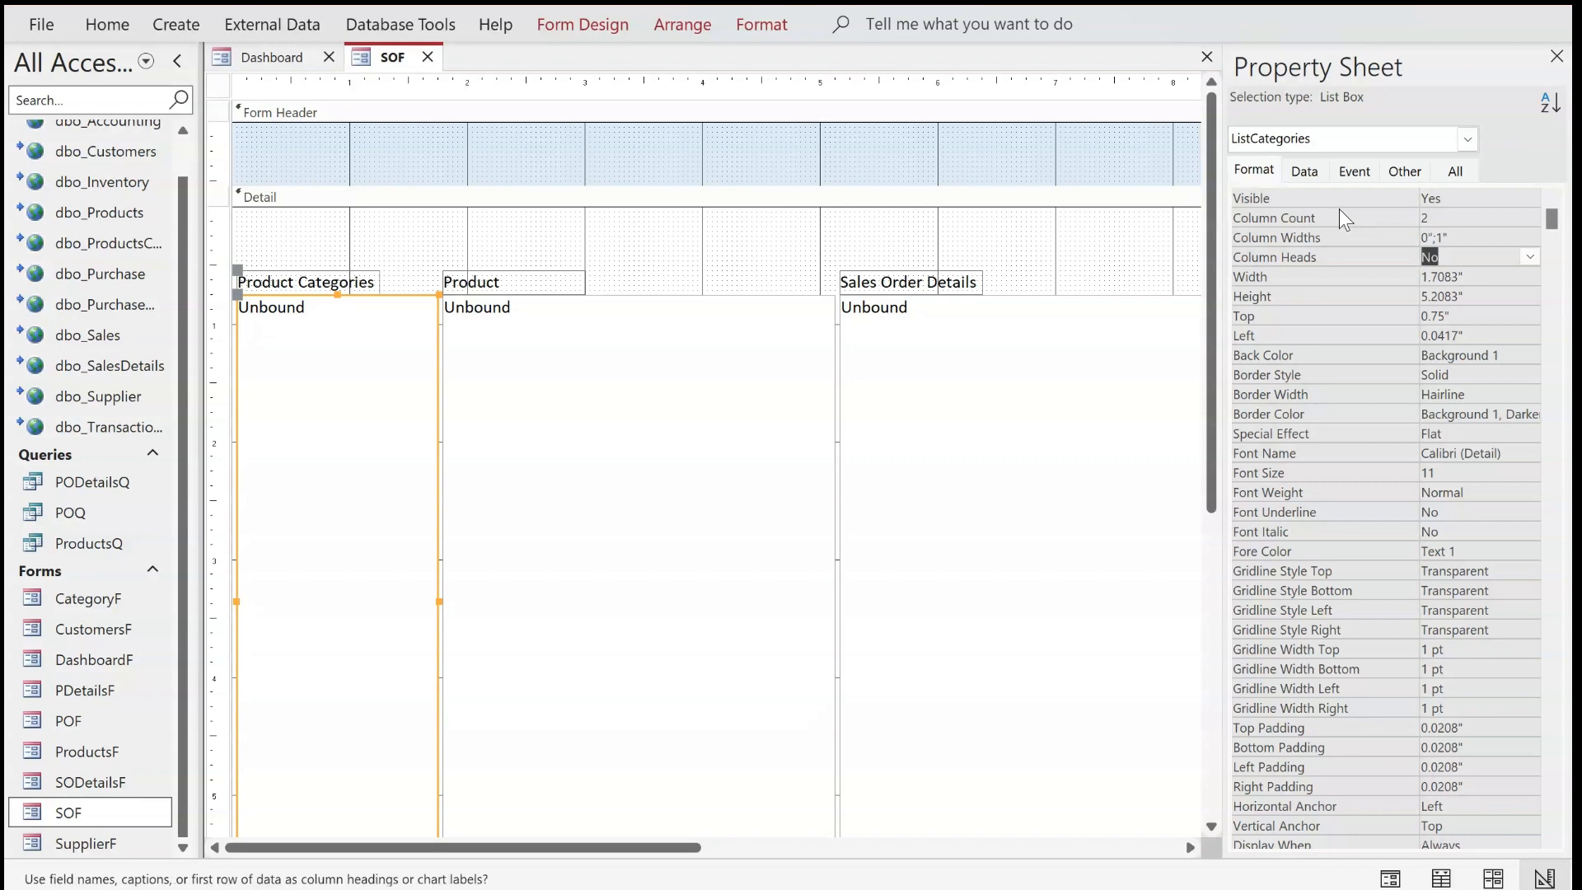
pyautogui.write('yes')
pyautogui.press('Return')
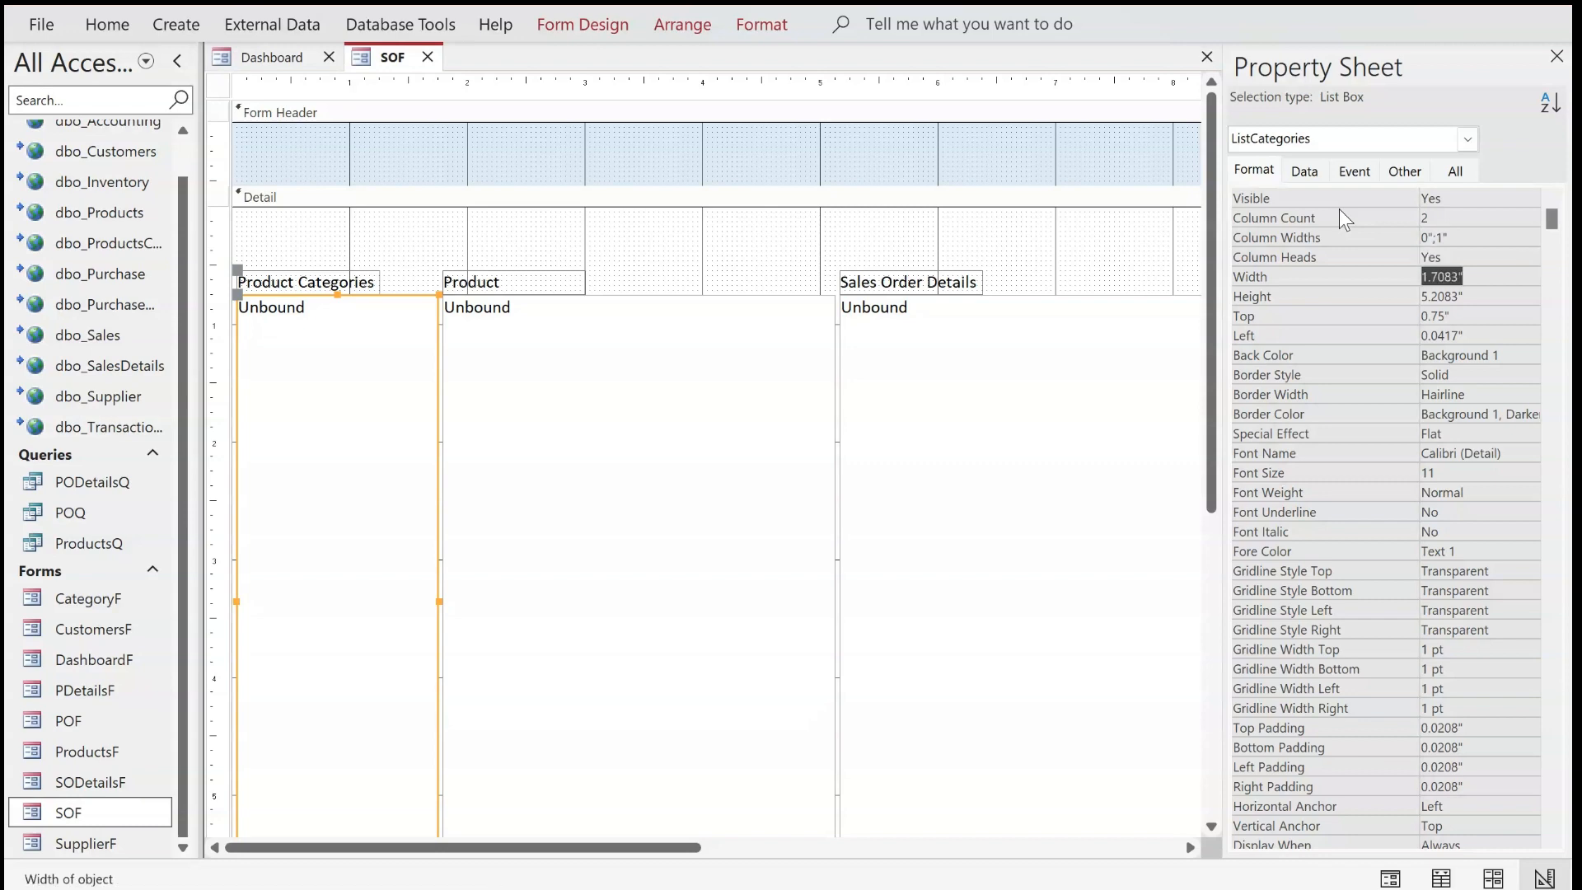
# Check the Product Categories list in Form View by selecting Household Items
pyautogui.rightClick(402, 62)
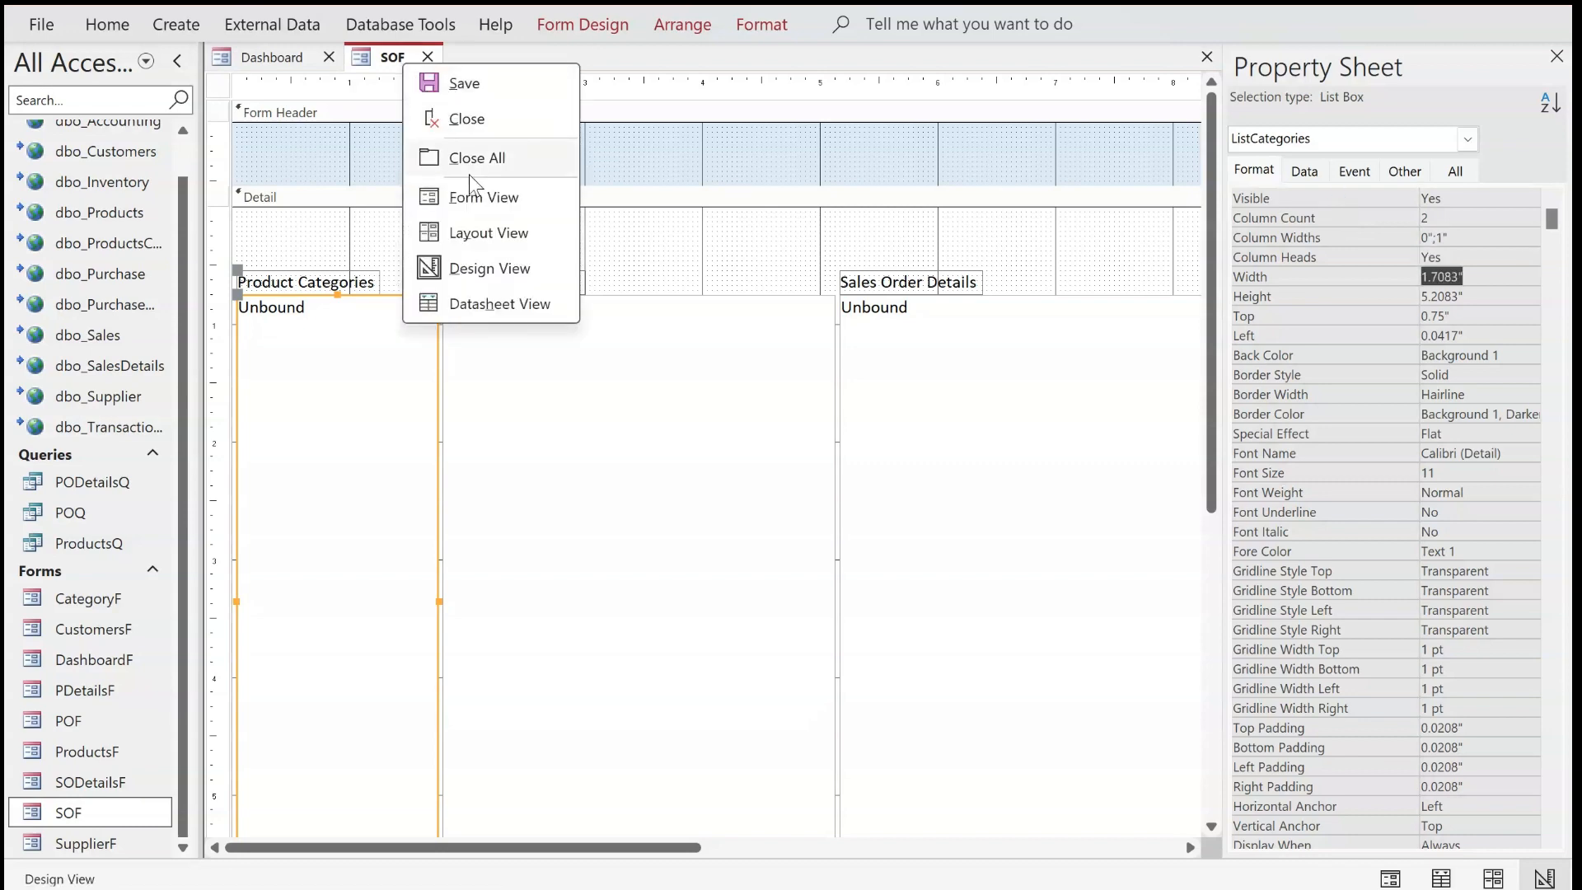
pyautogui.click(472, 208)
pyautogui.click(325, 317)
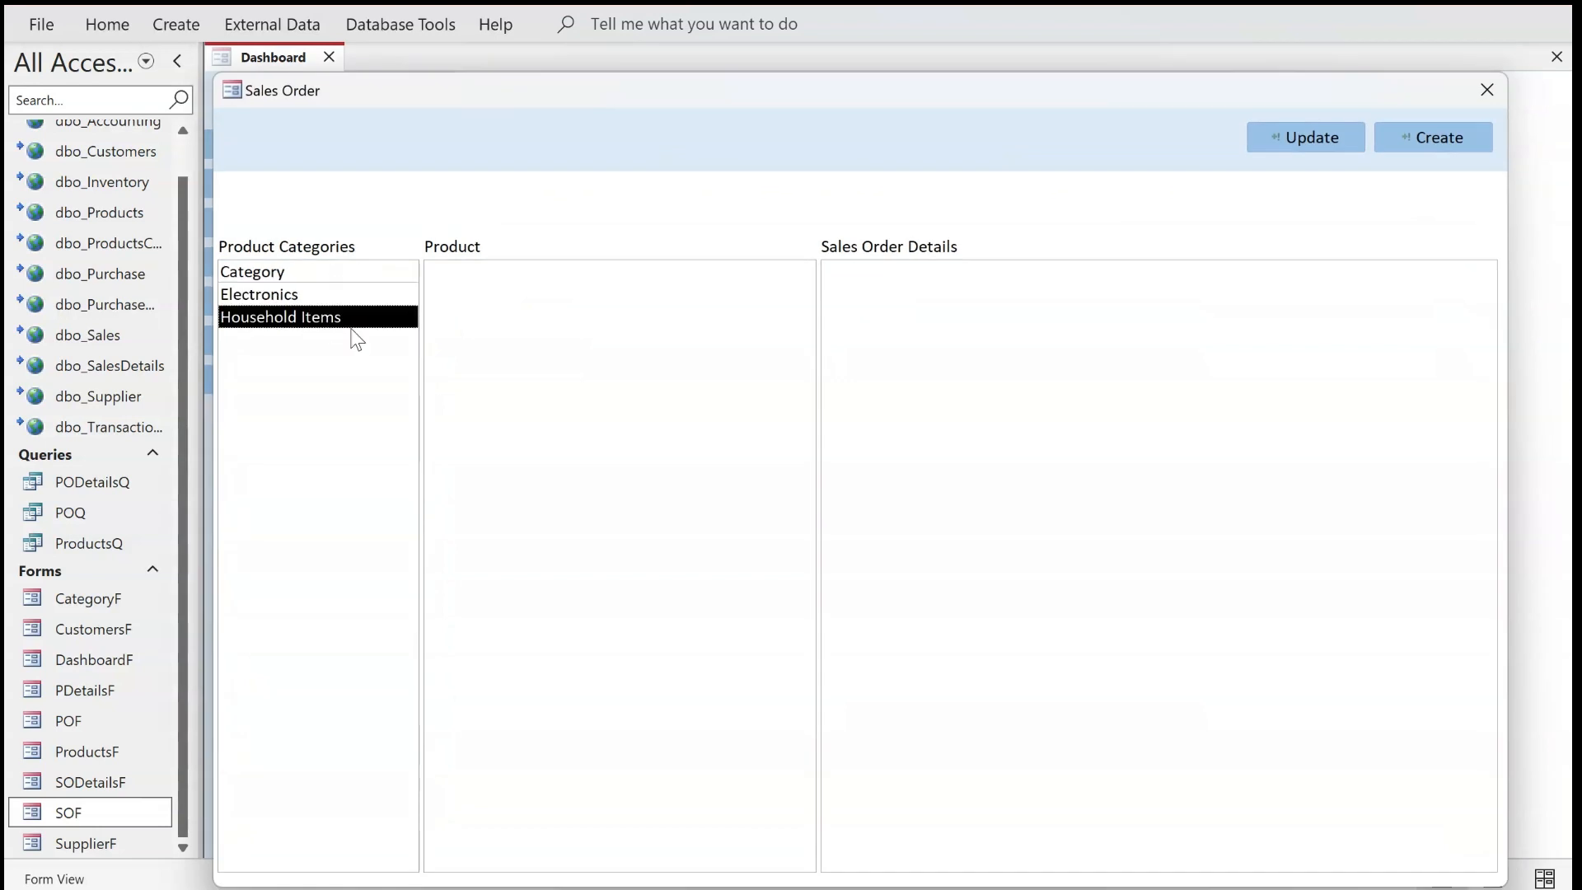
# Test the Product Categories list in Form View by alternating the selection between Electronics and Household Items
pyautogui.click(328, 295)
pyautogui.click(326, 318)
pyautogui.click(311, 297)
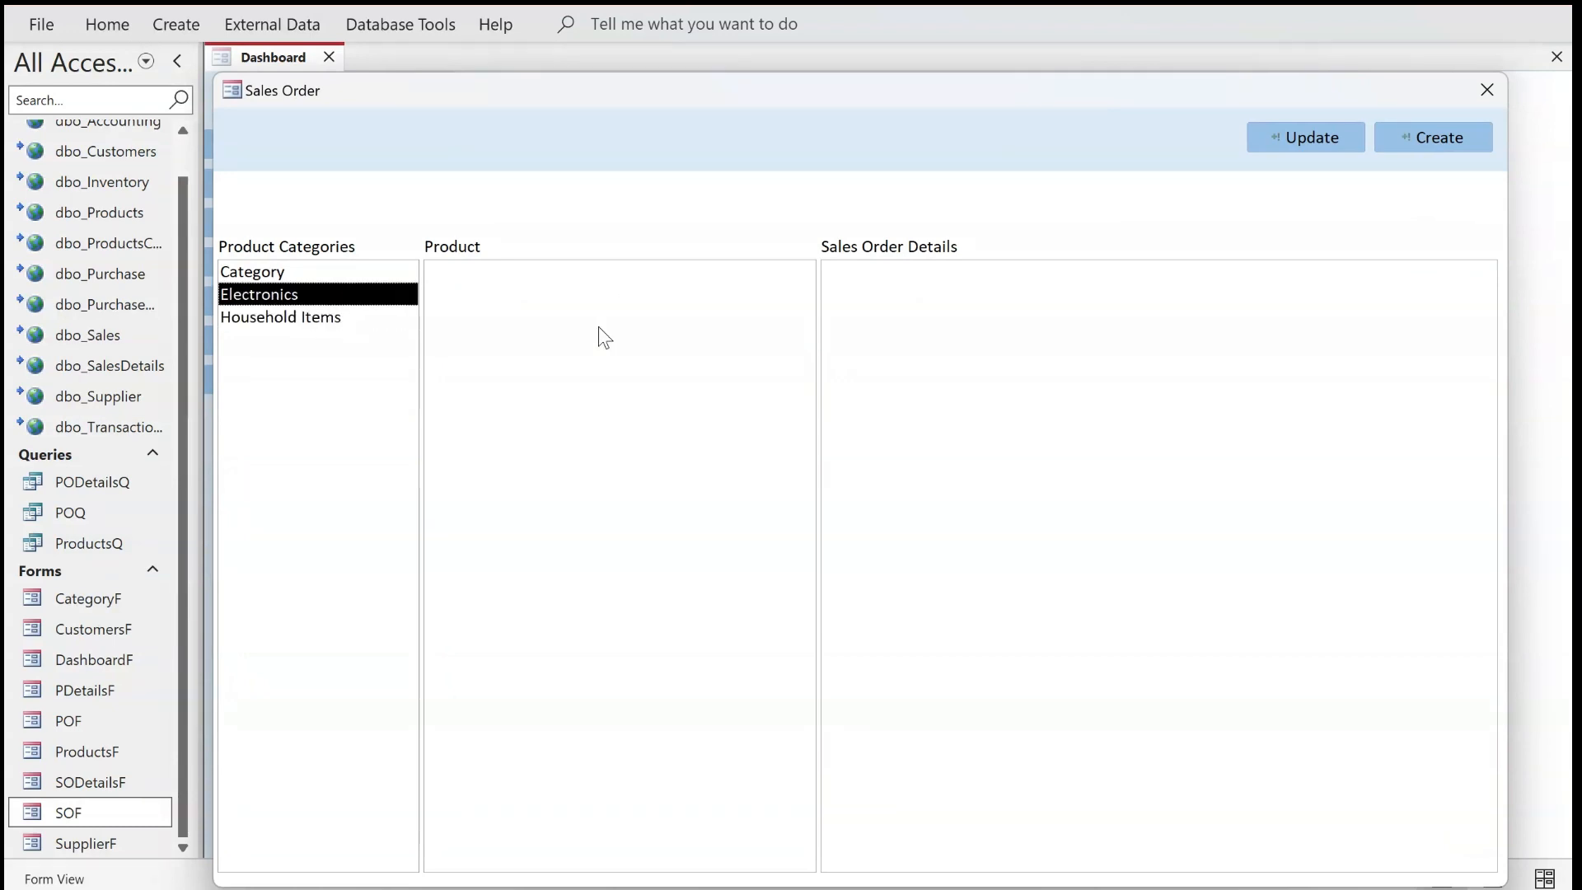
pyautogui.click(595, 274)
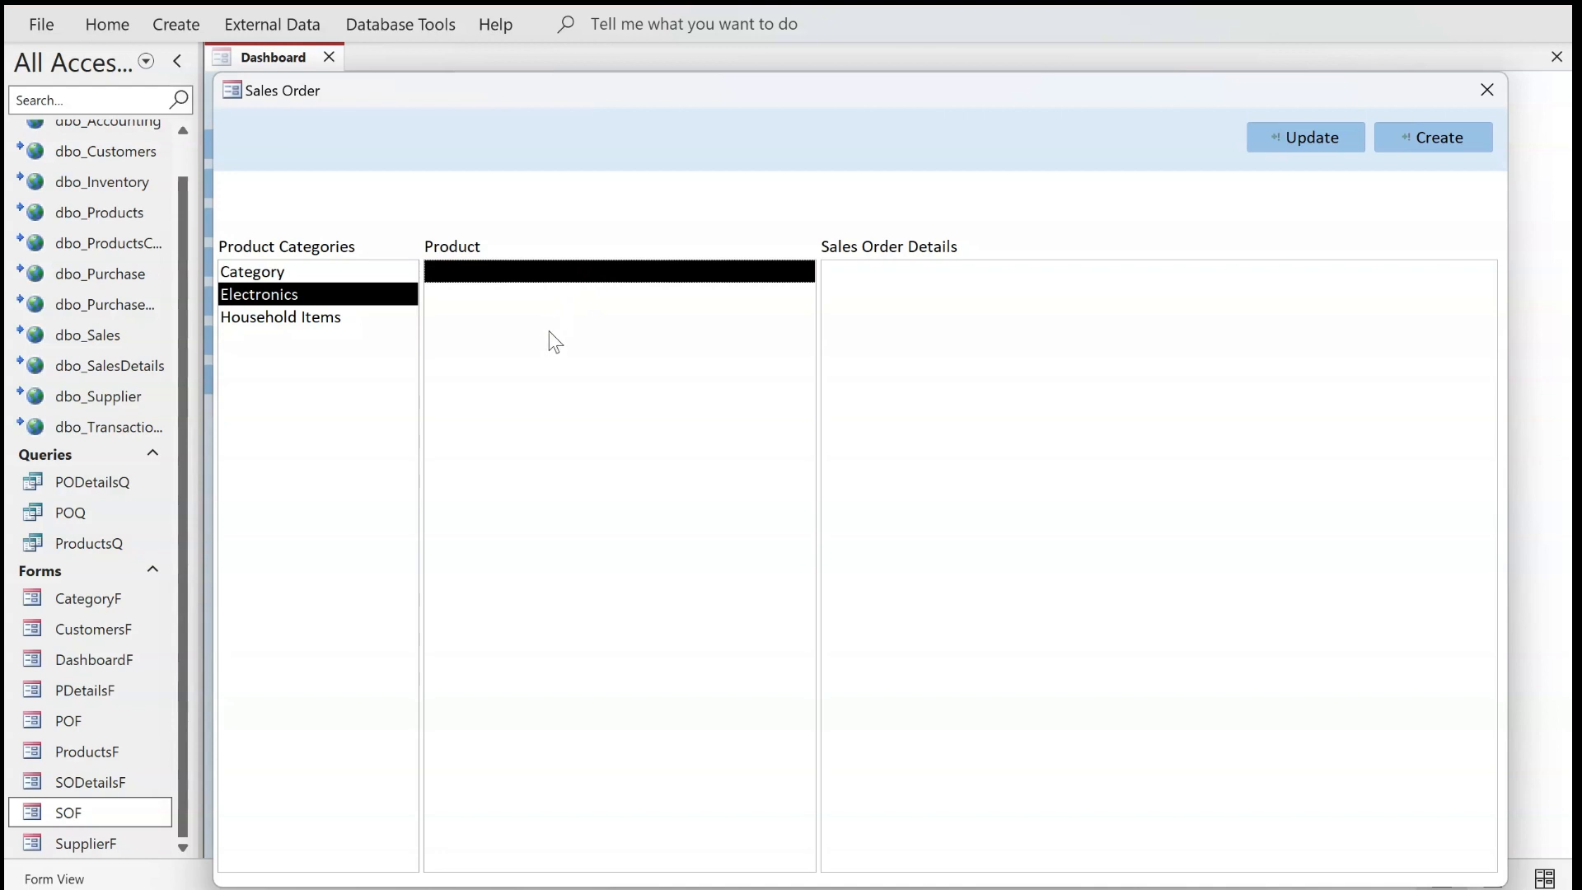
pyautogui.click(272, 322)
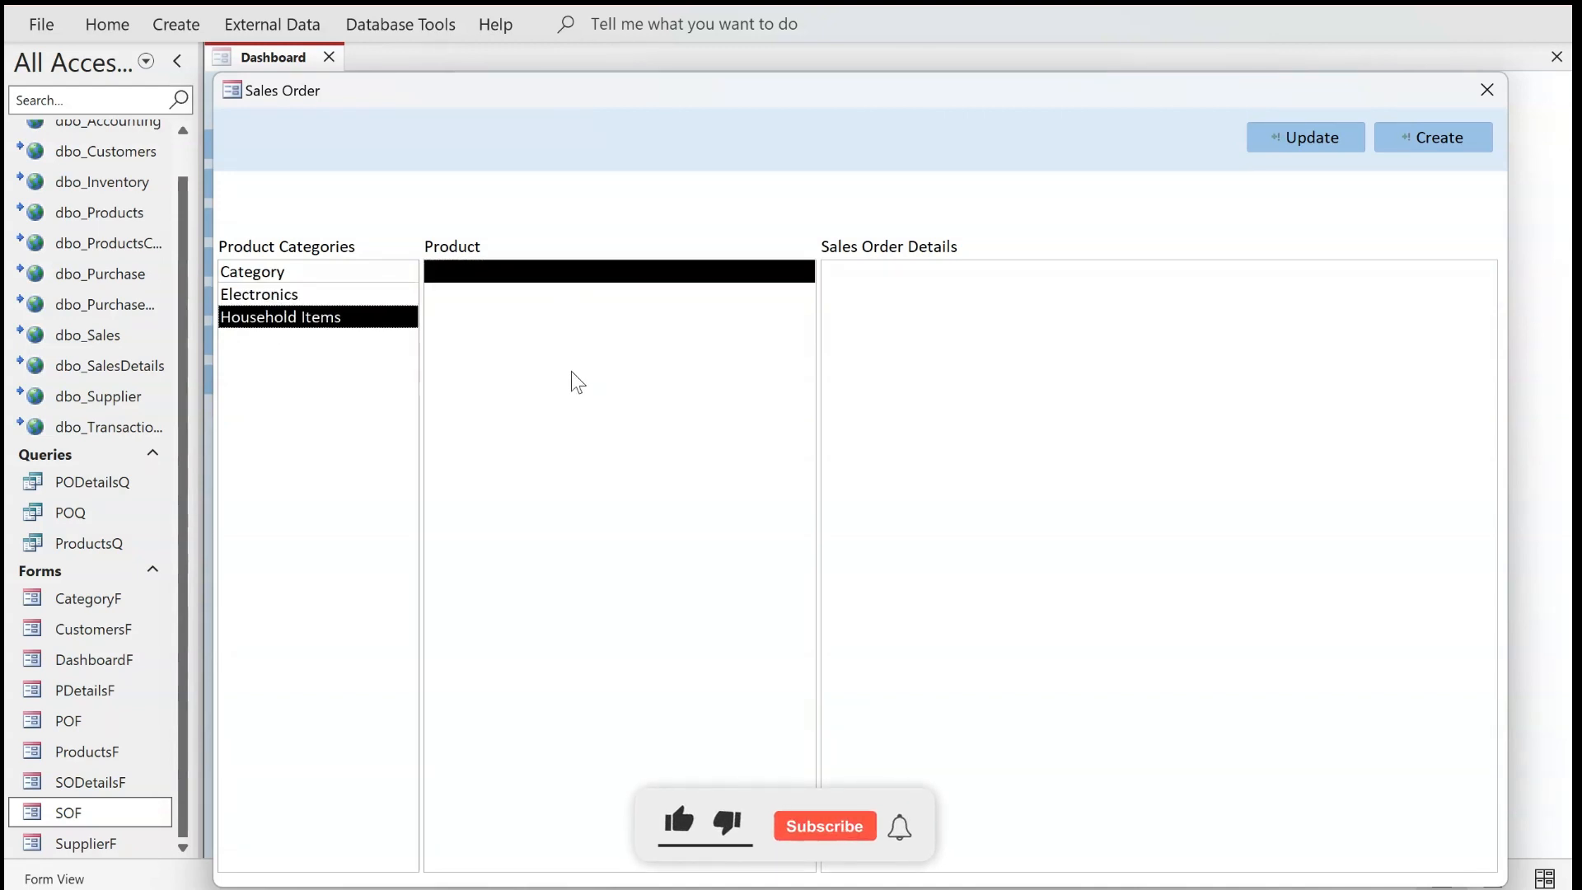
pyautogui.click(254, 296)
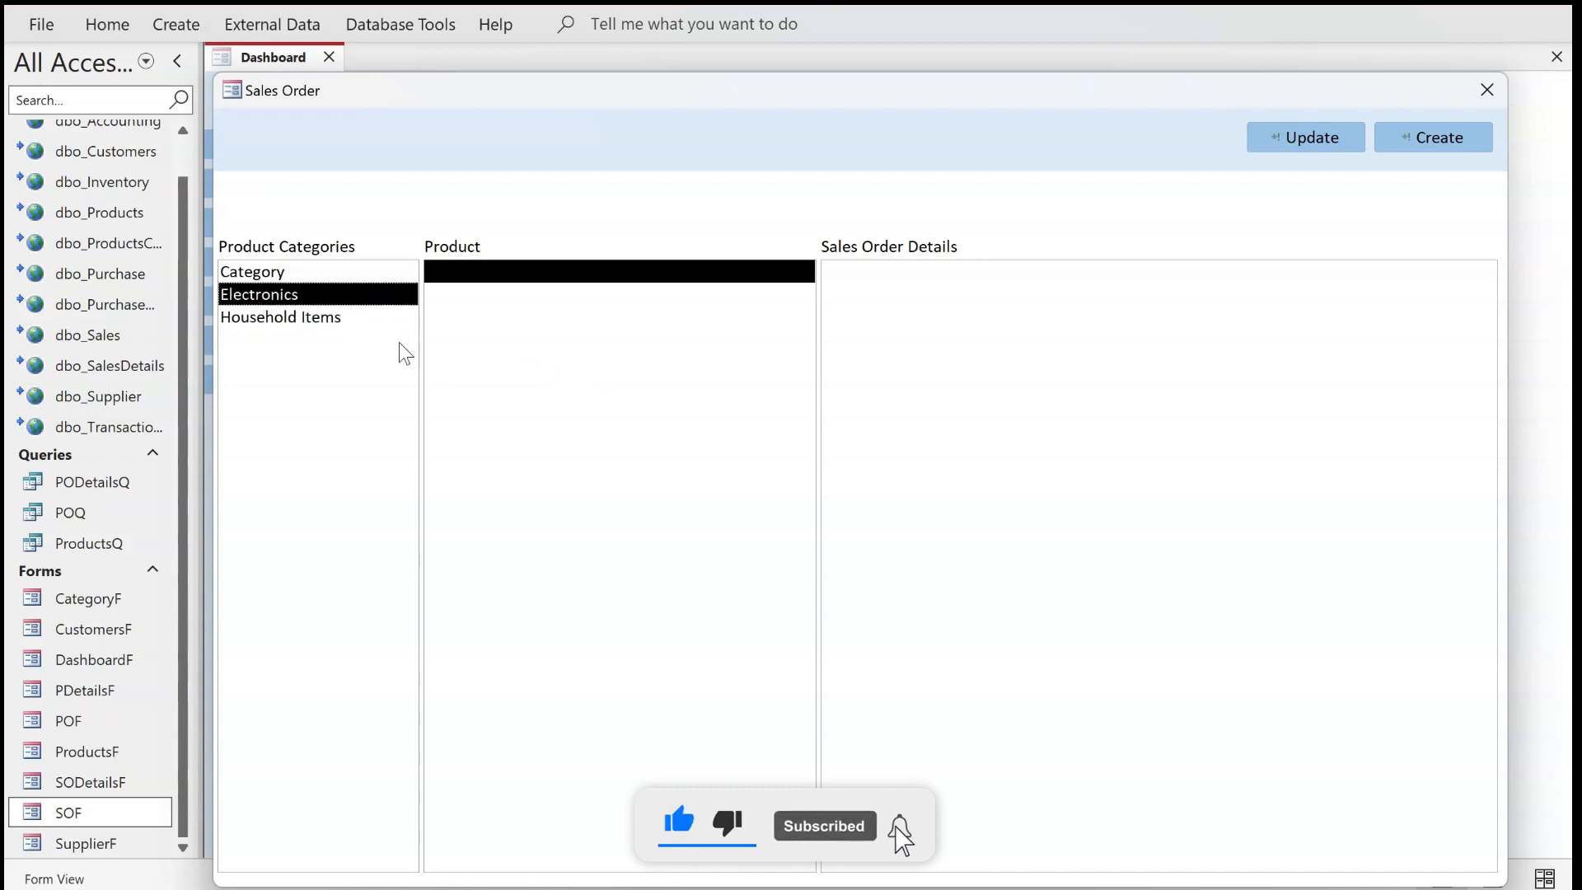
pyautogui.click(289, 317)
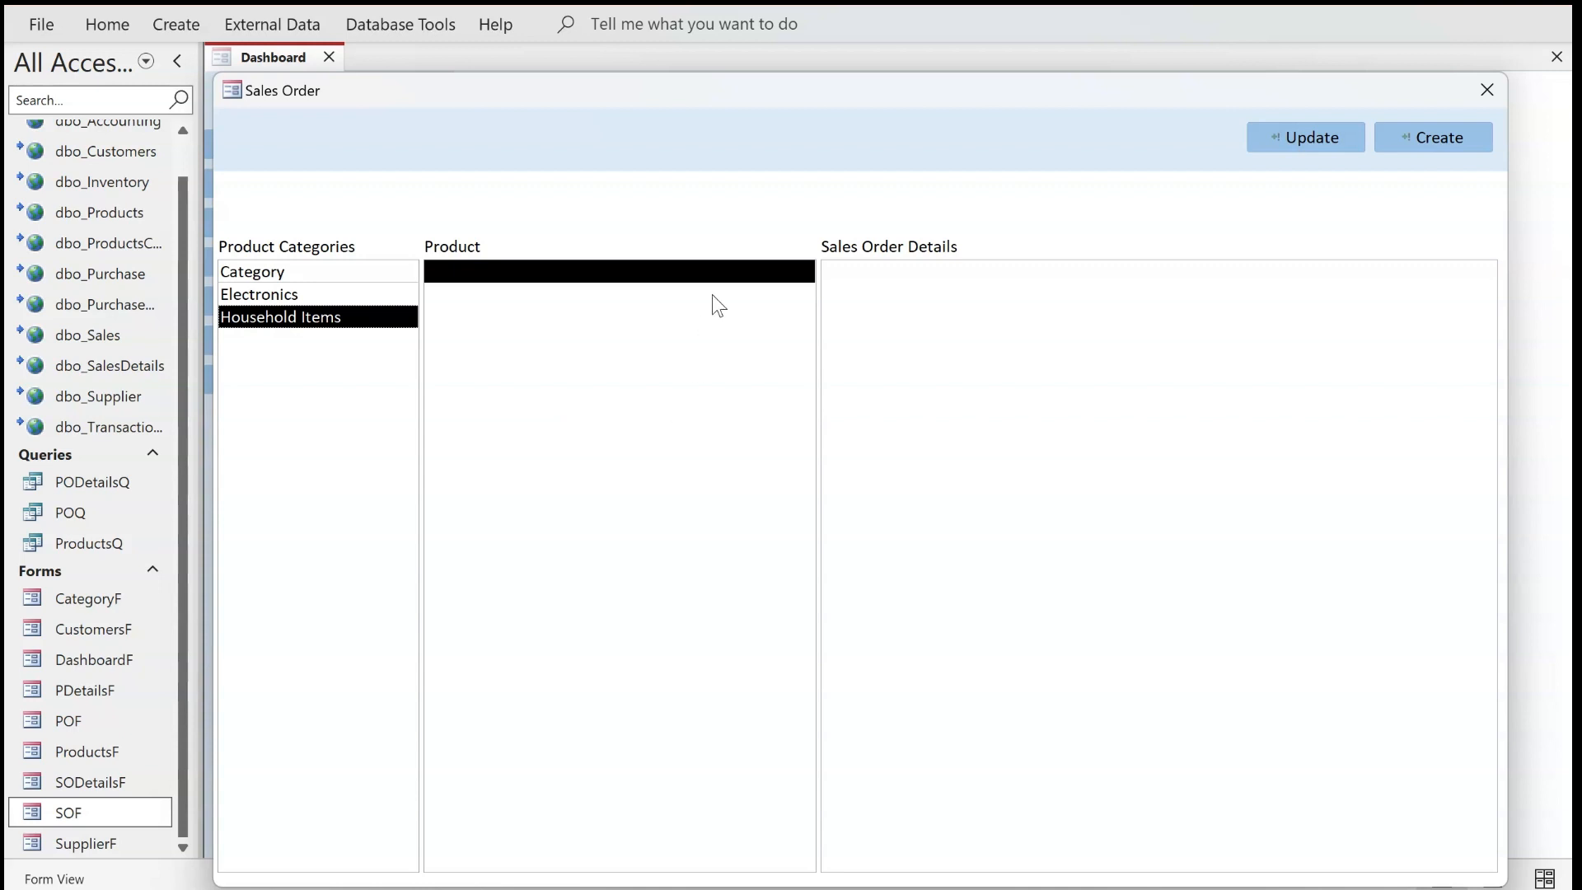
# Return the sales order form to Design View and open the Query Builder for the Product list box's Row Source
pyautogui.rightClick(766, 185)
pyautogui.click(843, 255)
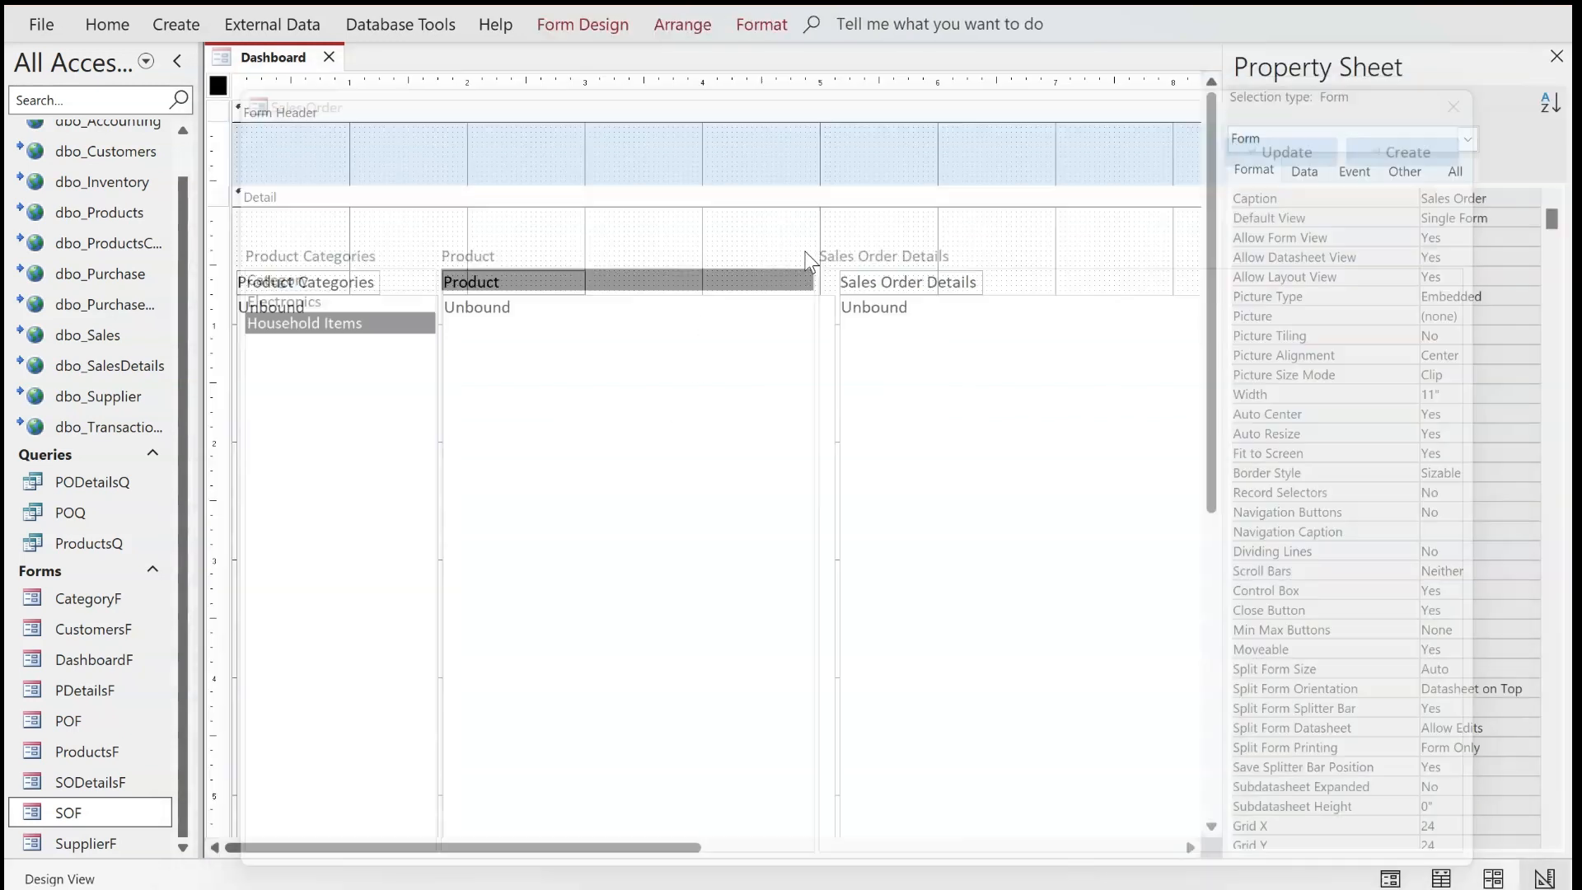
pyautogui.click(650, 342)
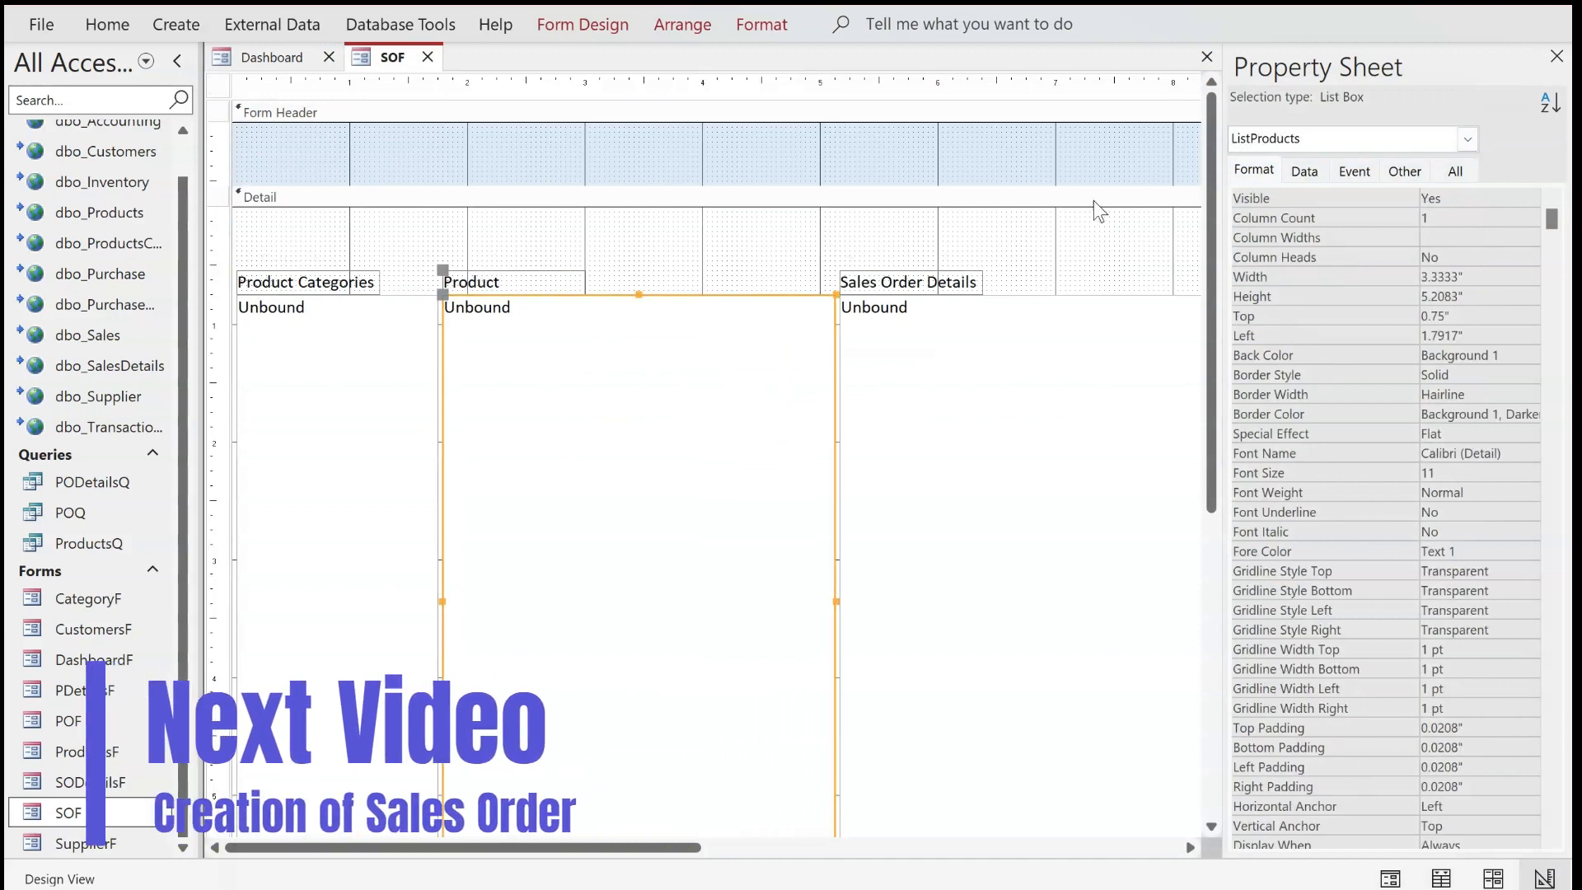
pyautogui.click(1302, 173)
pyautogui.click(1448, 217)
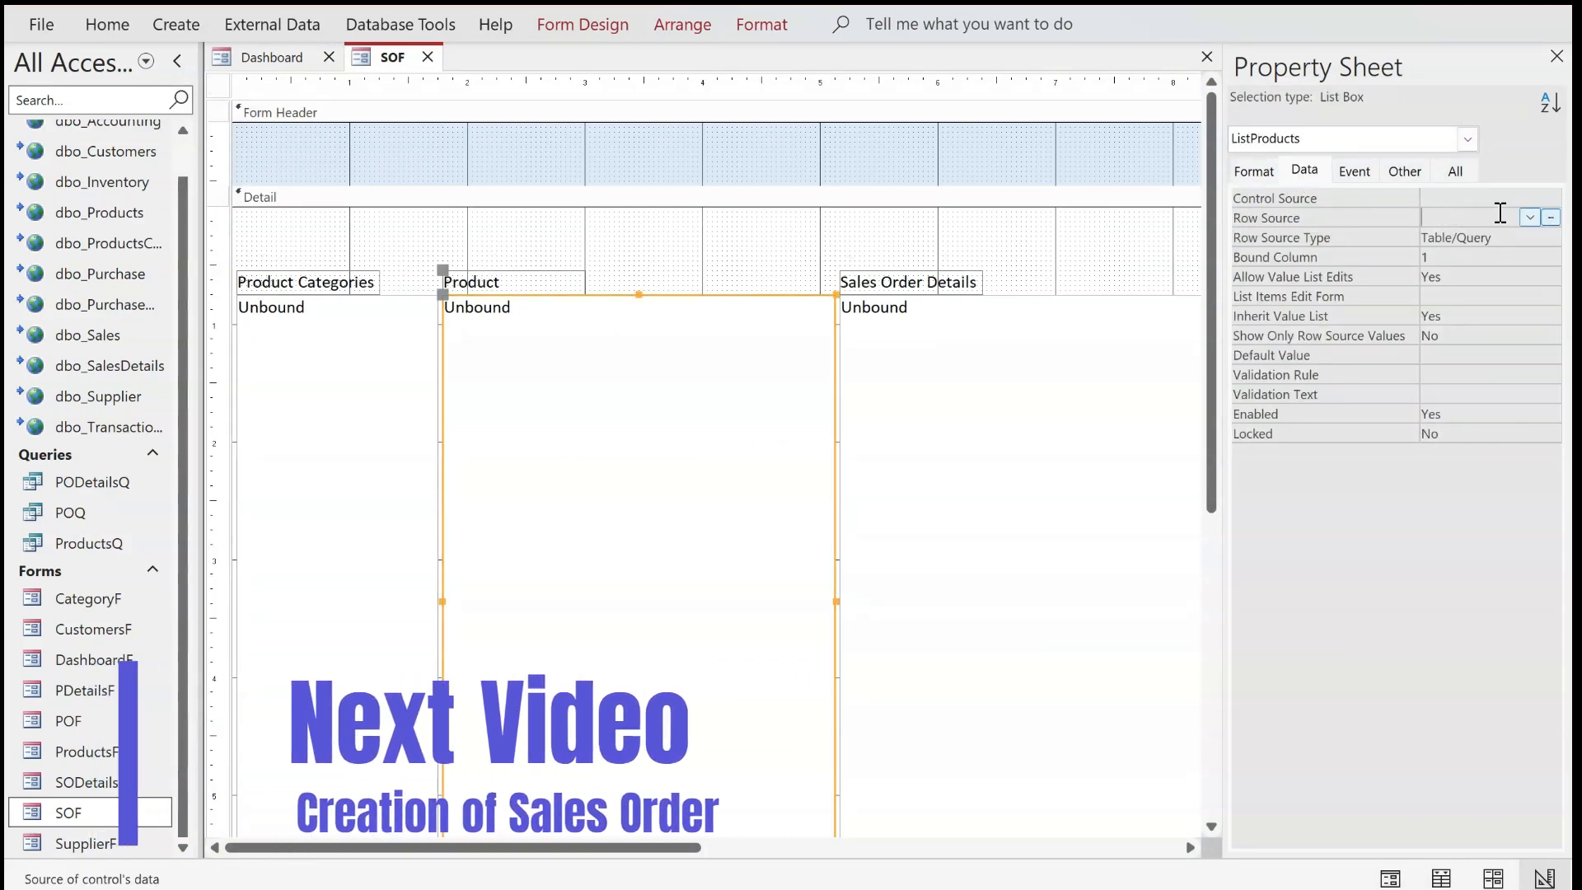
pyautogui.click(1551, 217)
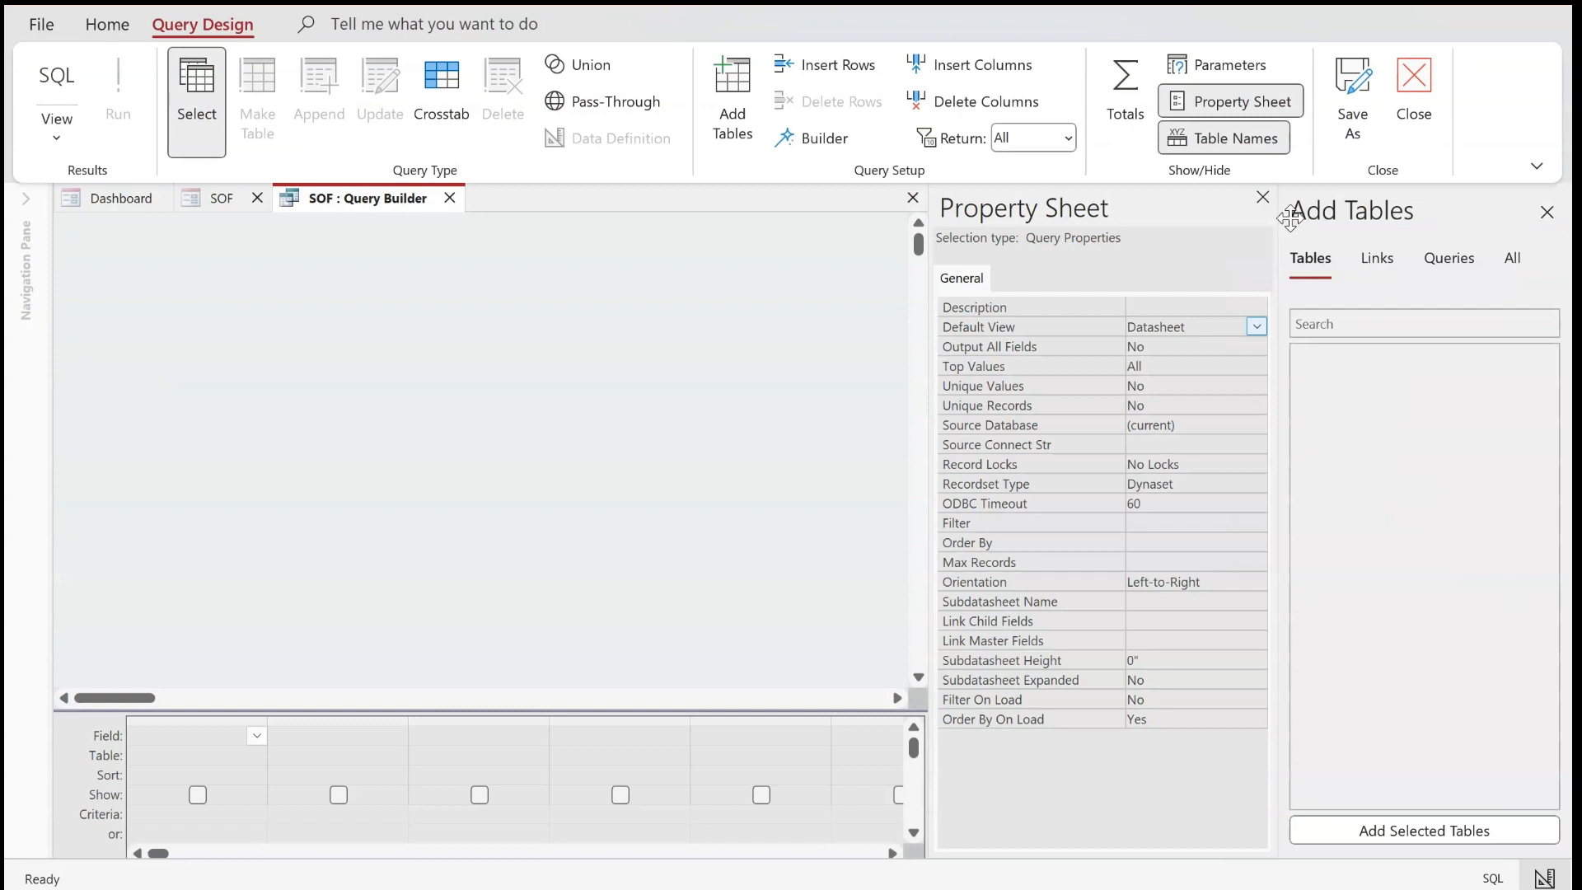
# Add the linked table dbo_Products to the query and include its fields ProductID, Product, SellingPrice and CategoryID
pyautogui.click(1262, 196)
pyautogui.click(1379, 257)
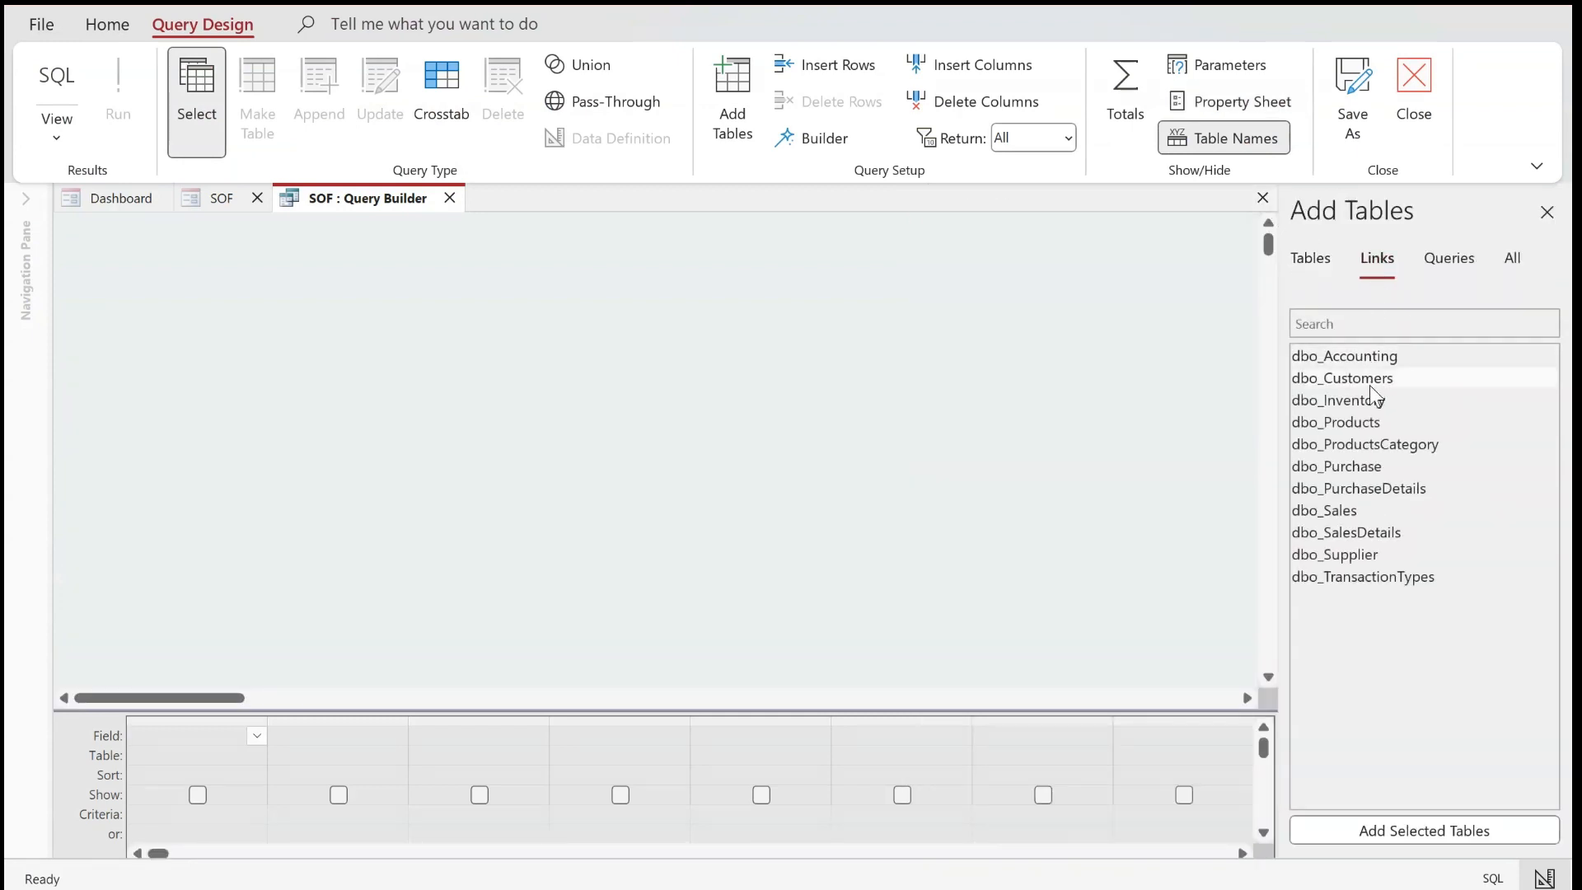
pyautogui.moveTo(1361, 422); pyautogui.dragTo(438, 293)
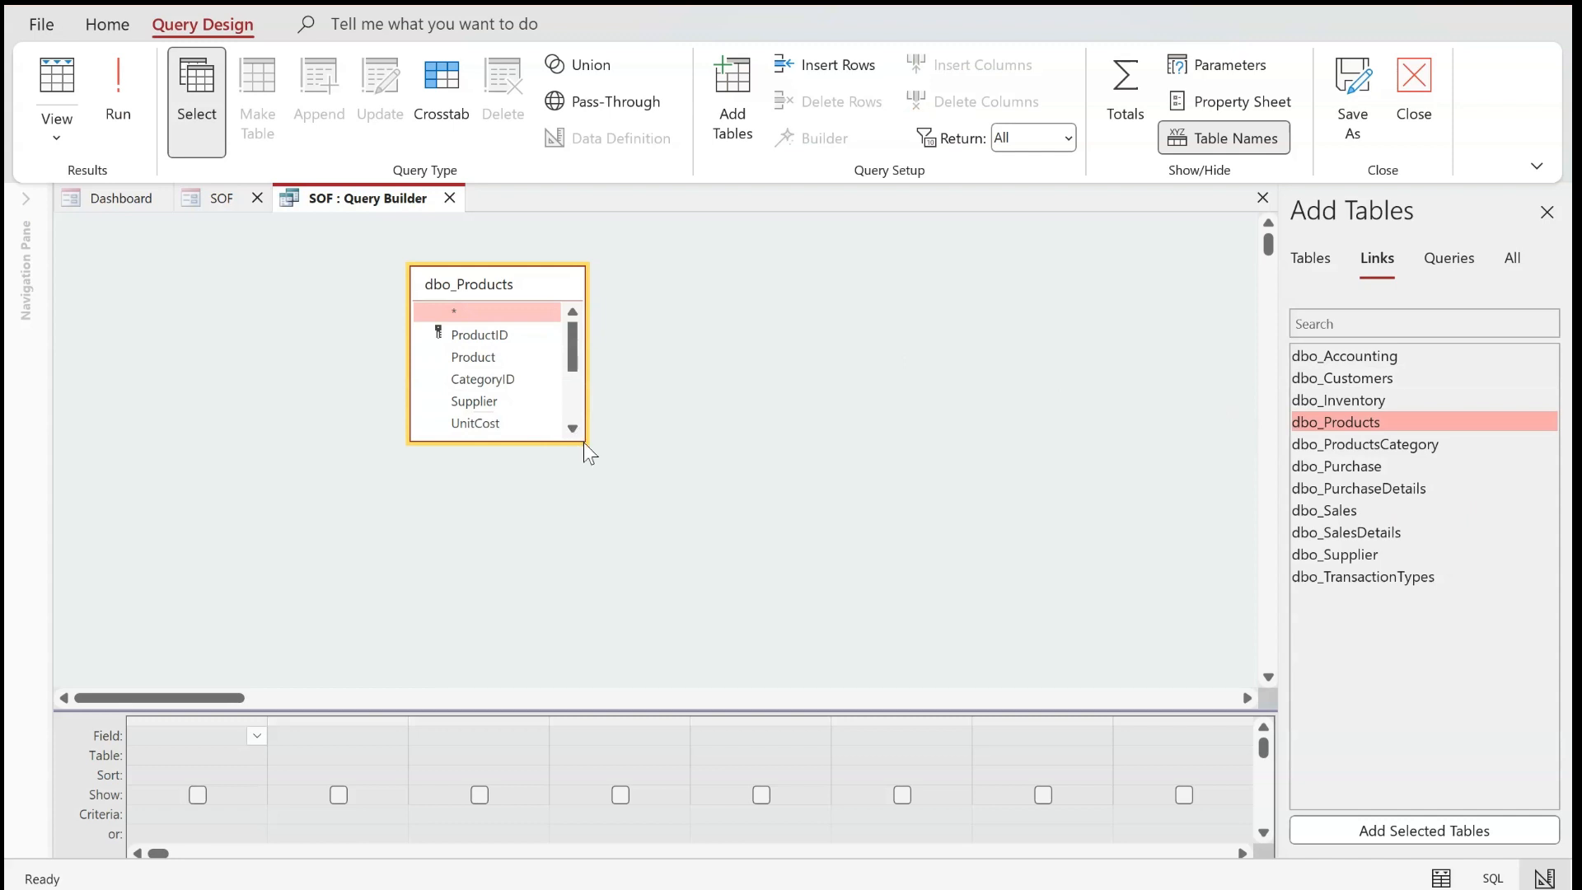
pyautogui.moveTo(582, 436); pyautogui.dragTo(590, 581)
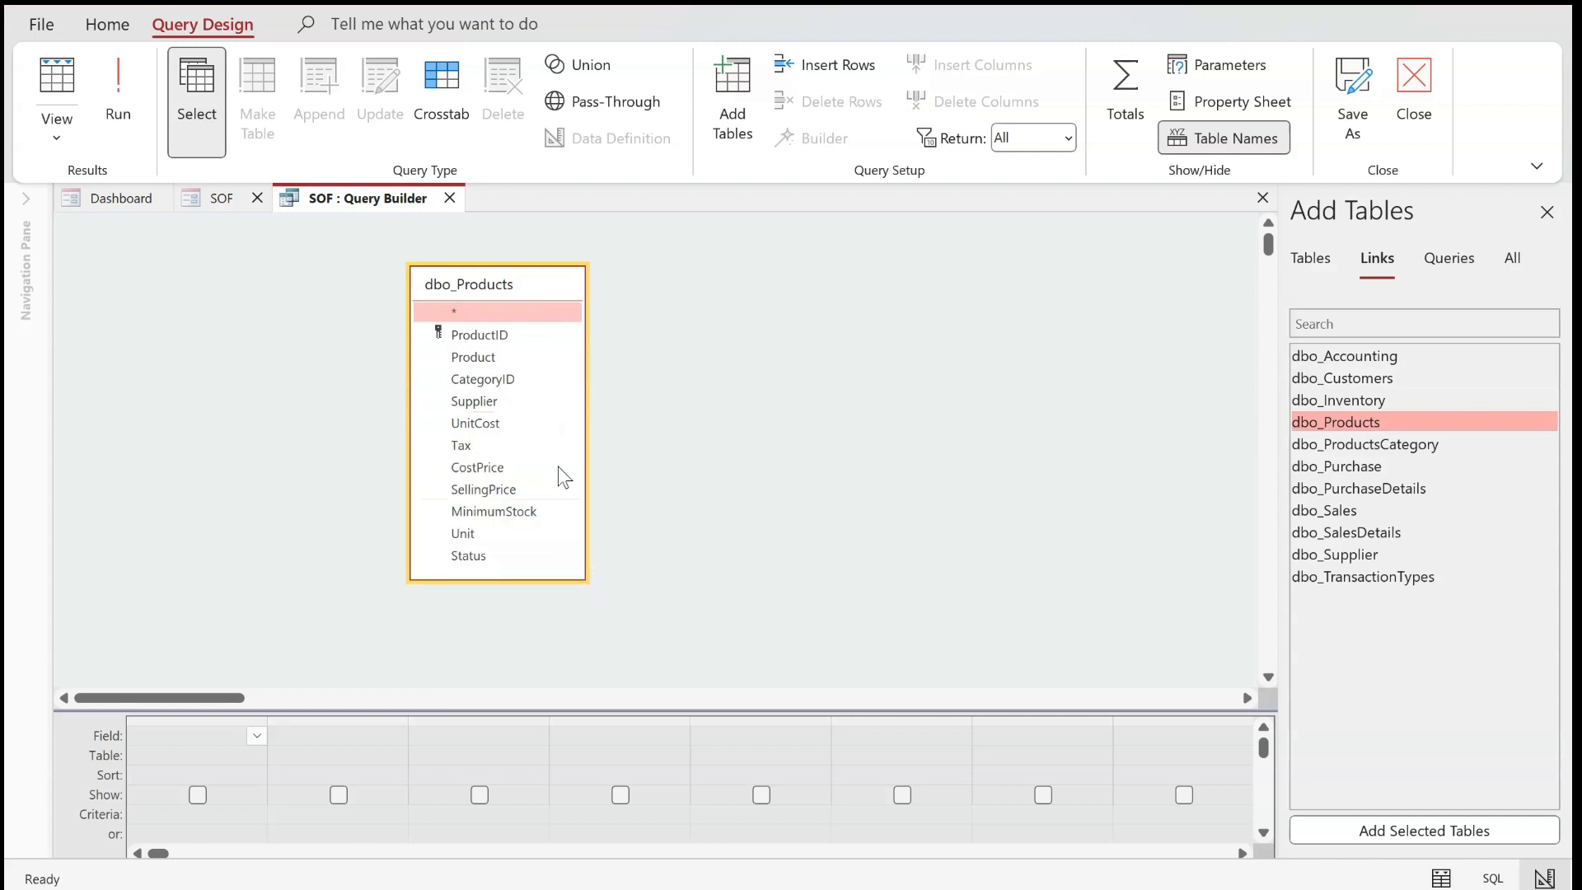
pyautogui.doubleClick(493, 336)
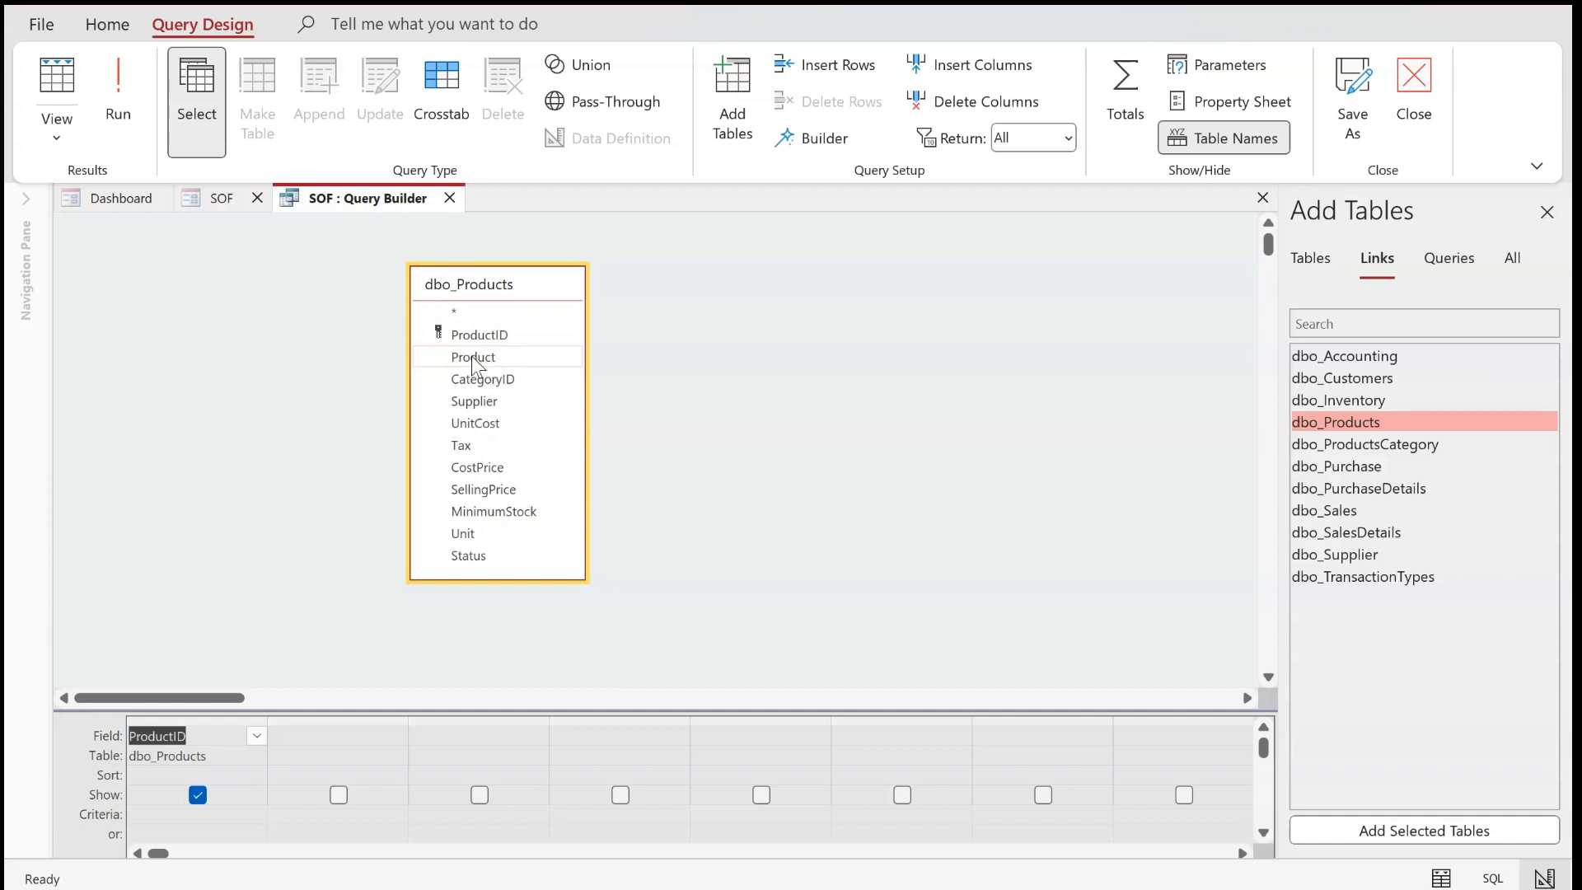
pyautogui.doubleClick(473, 359)
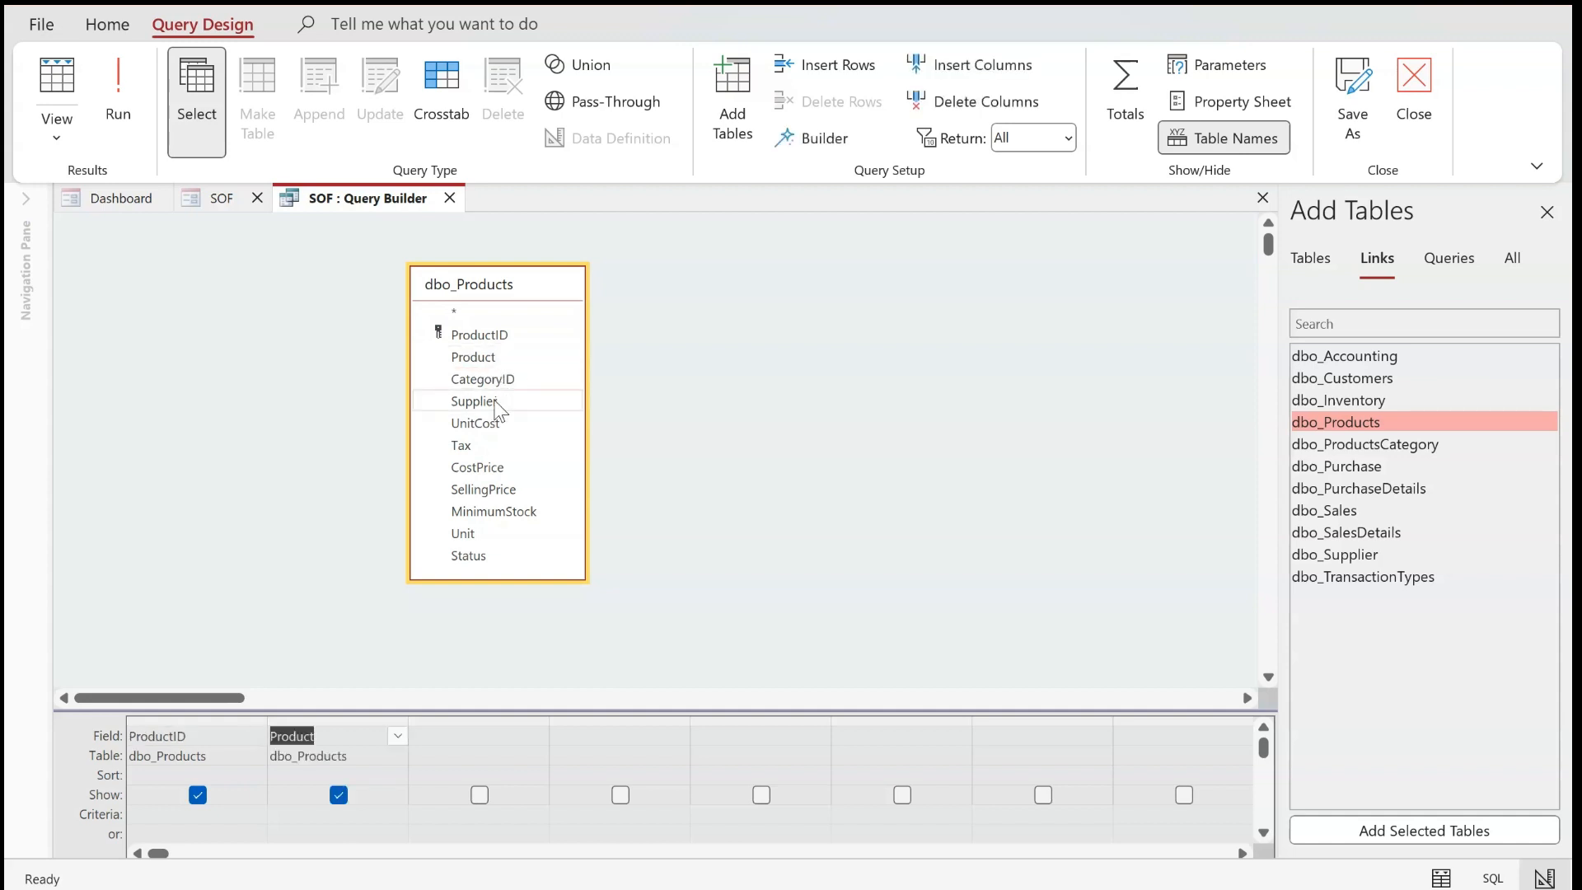
pyautogui.doubleClick(483, 491)
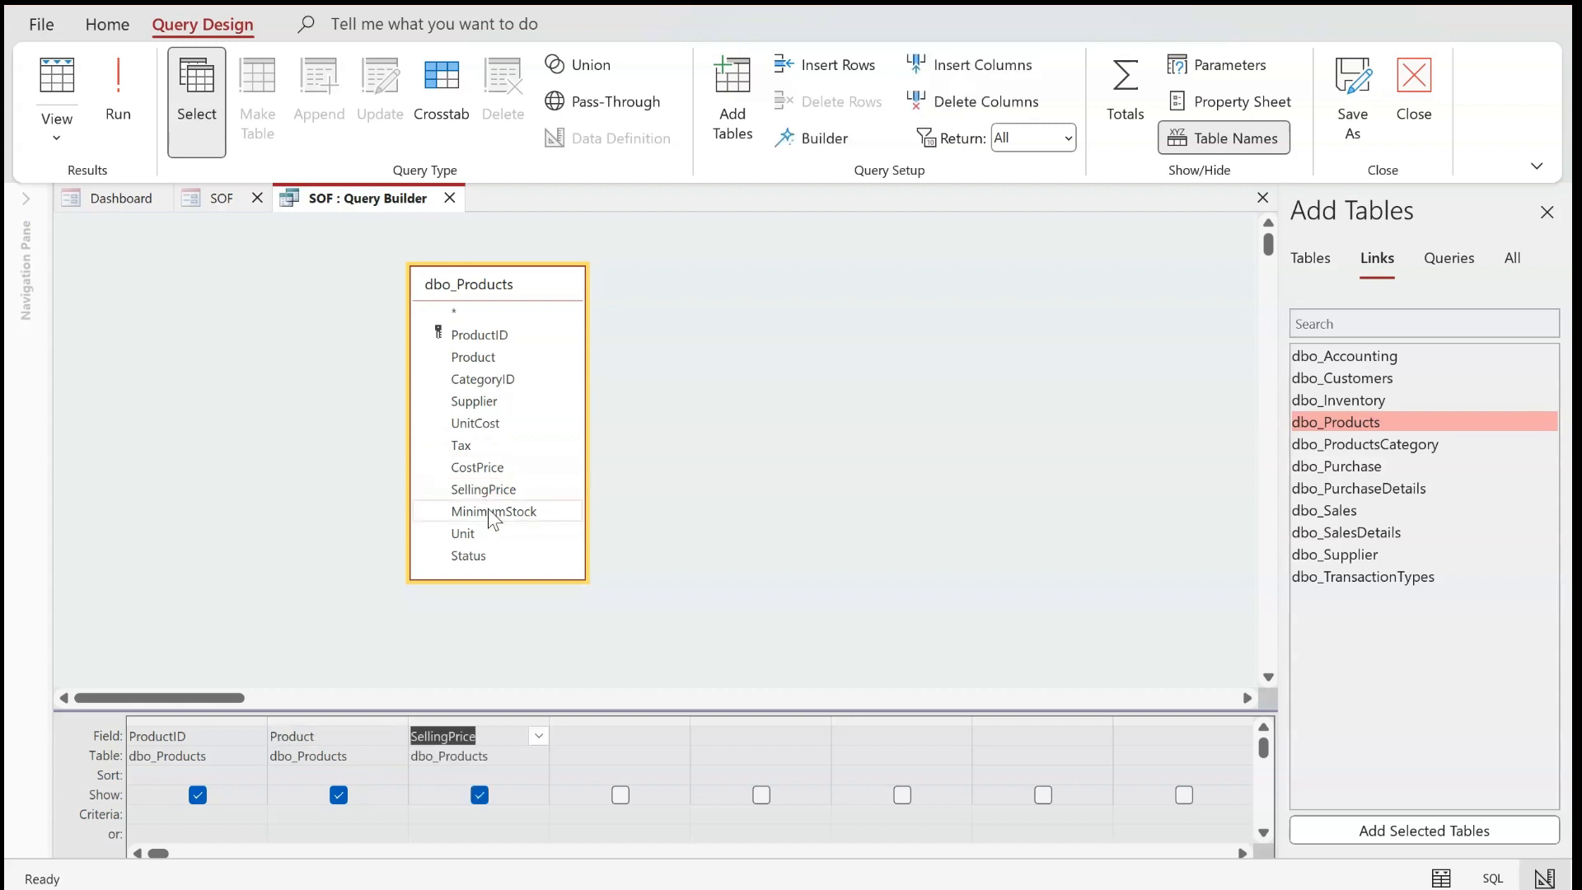
pyautogui.doubleClick(480, 384)
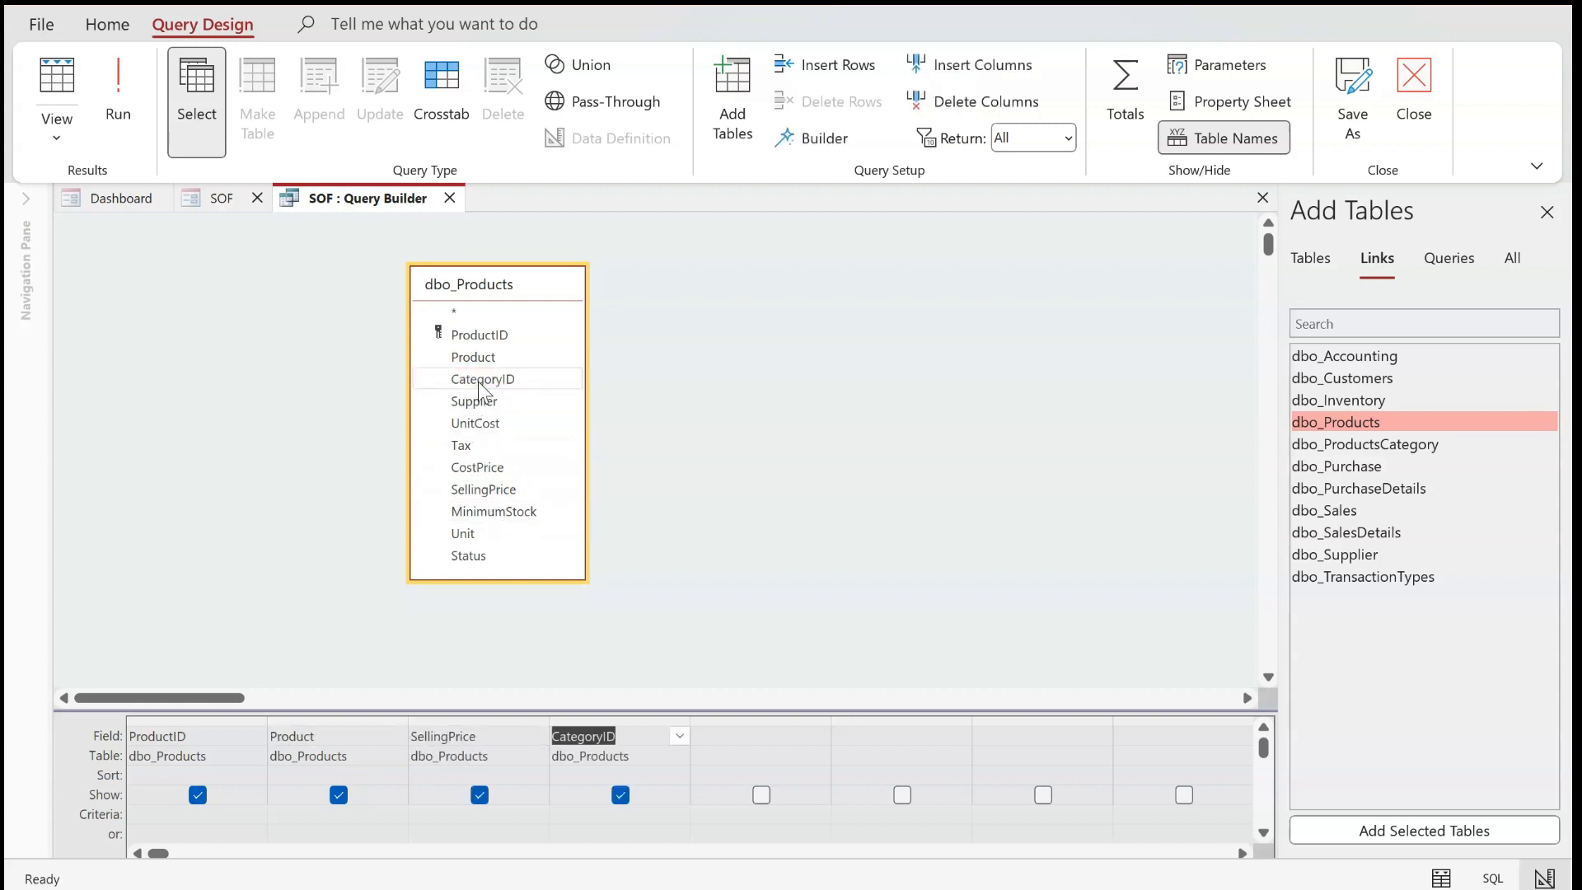
pyautogui.moveTo(853, 711); pyautogui.dragTo(851, 664)
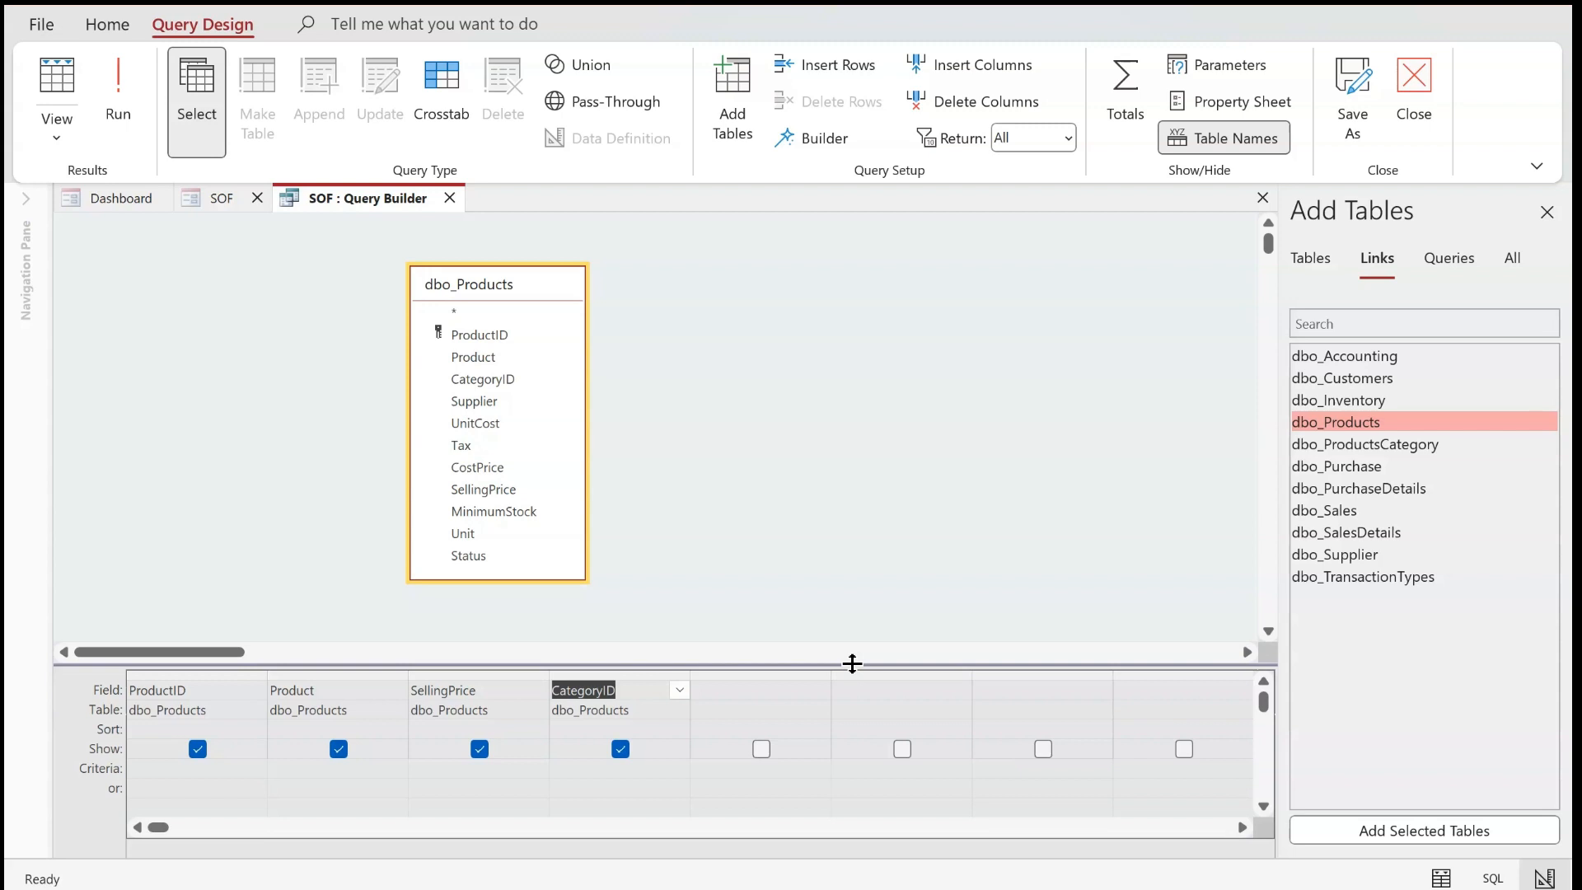
pyautogui.click(184, 676)
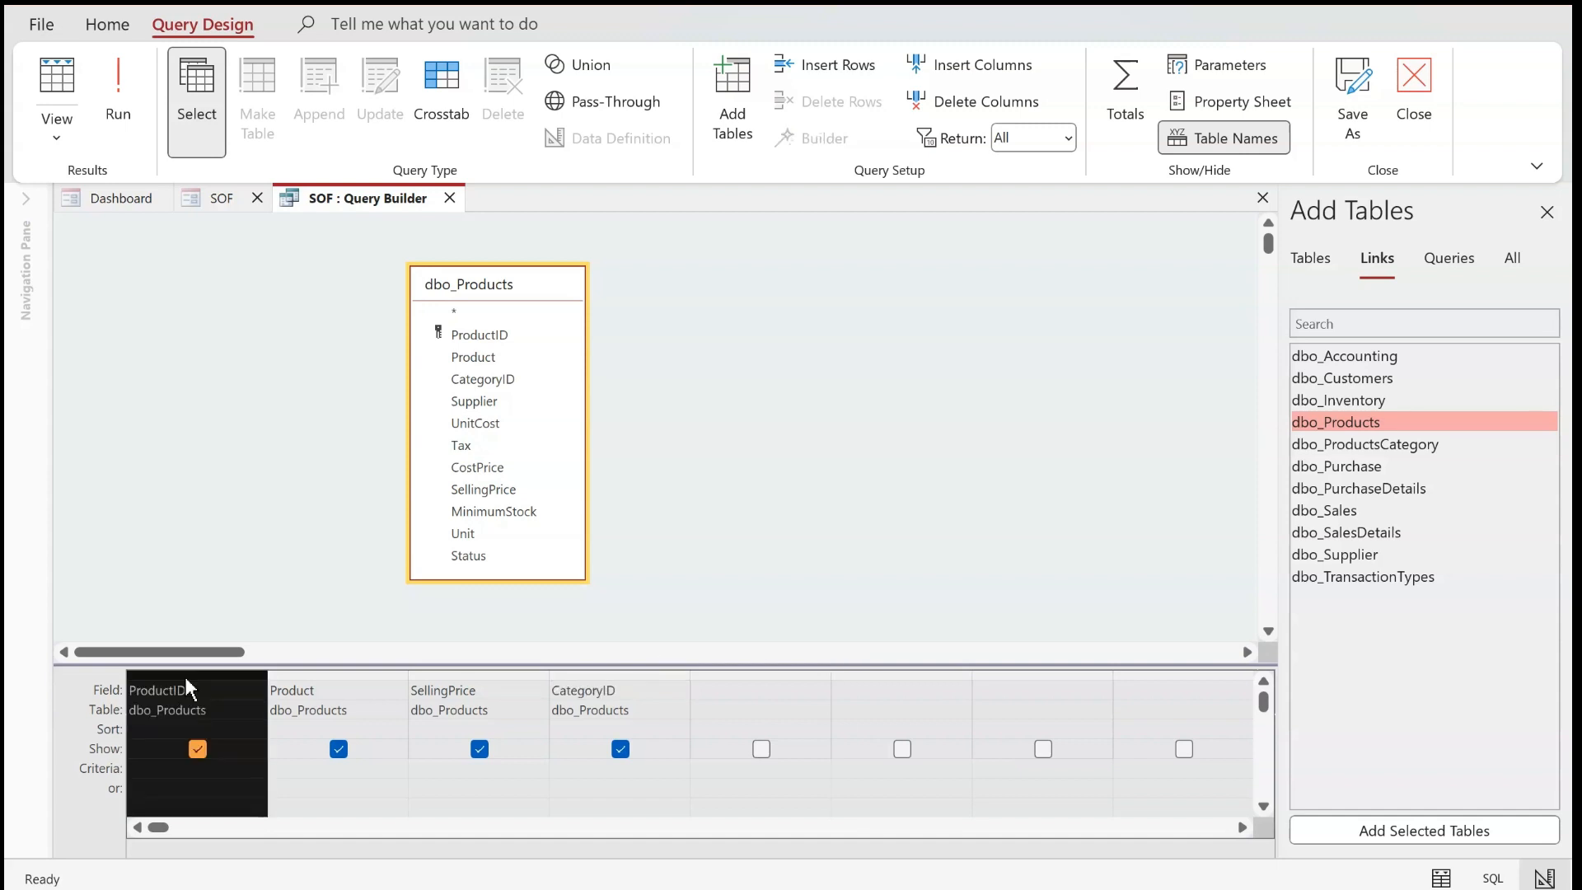
pyautogui.click(642, 678)
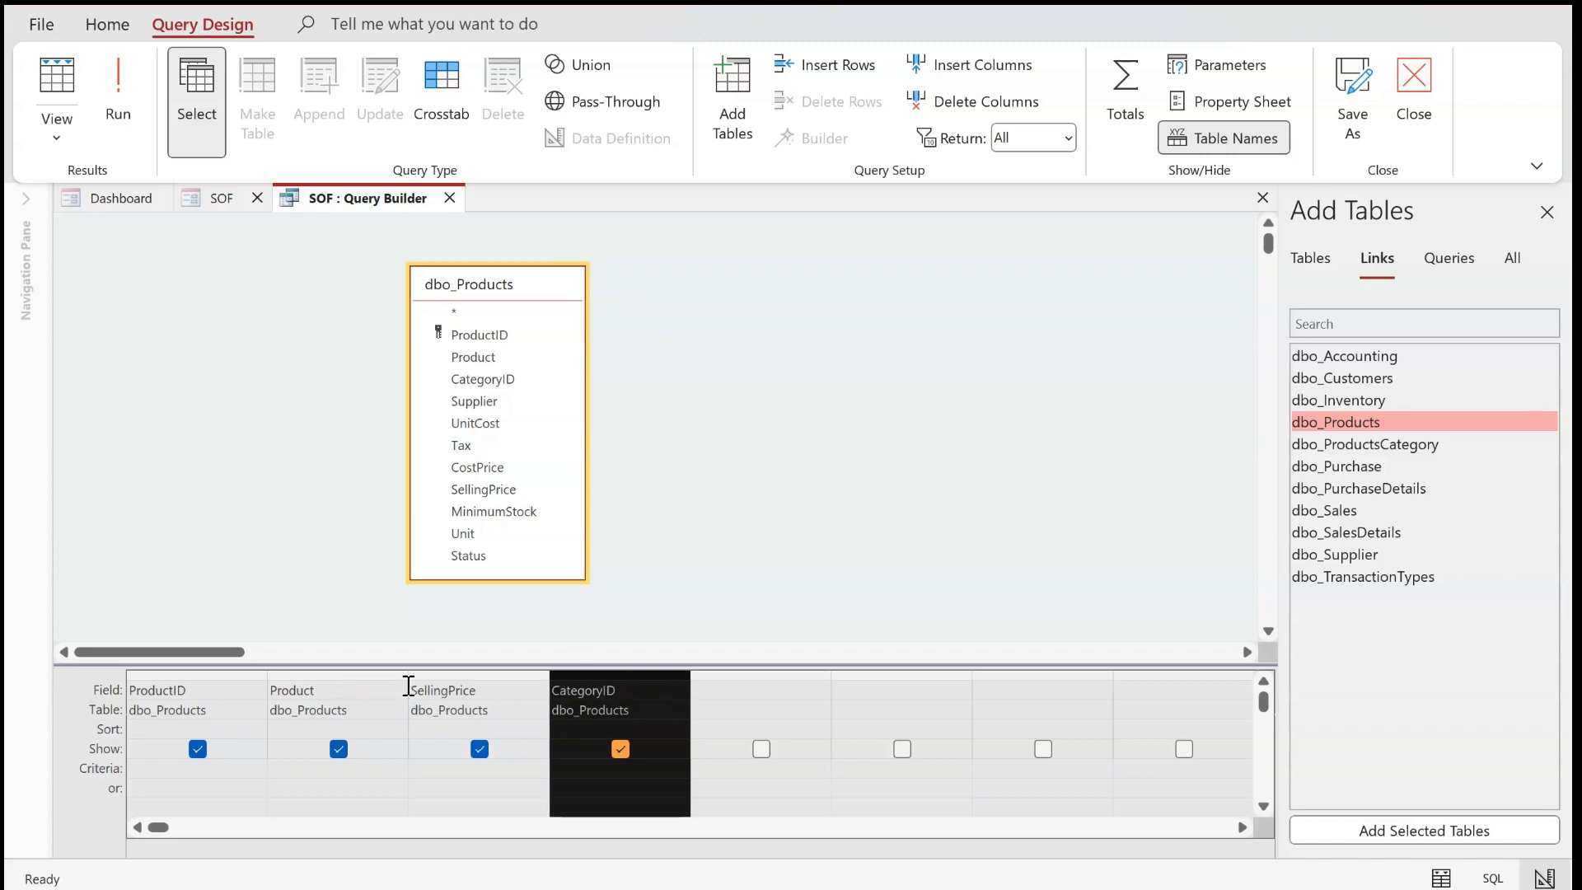
pyautogui.click(813, 608)
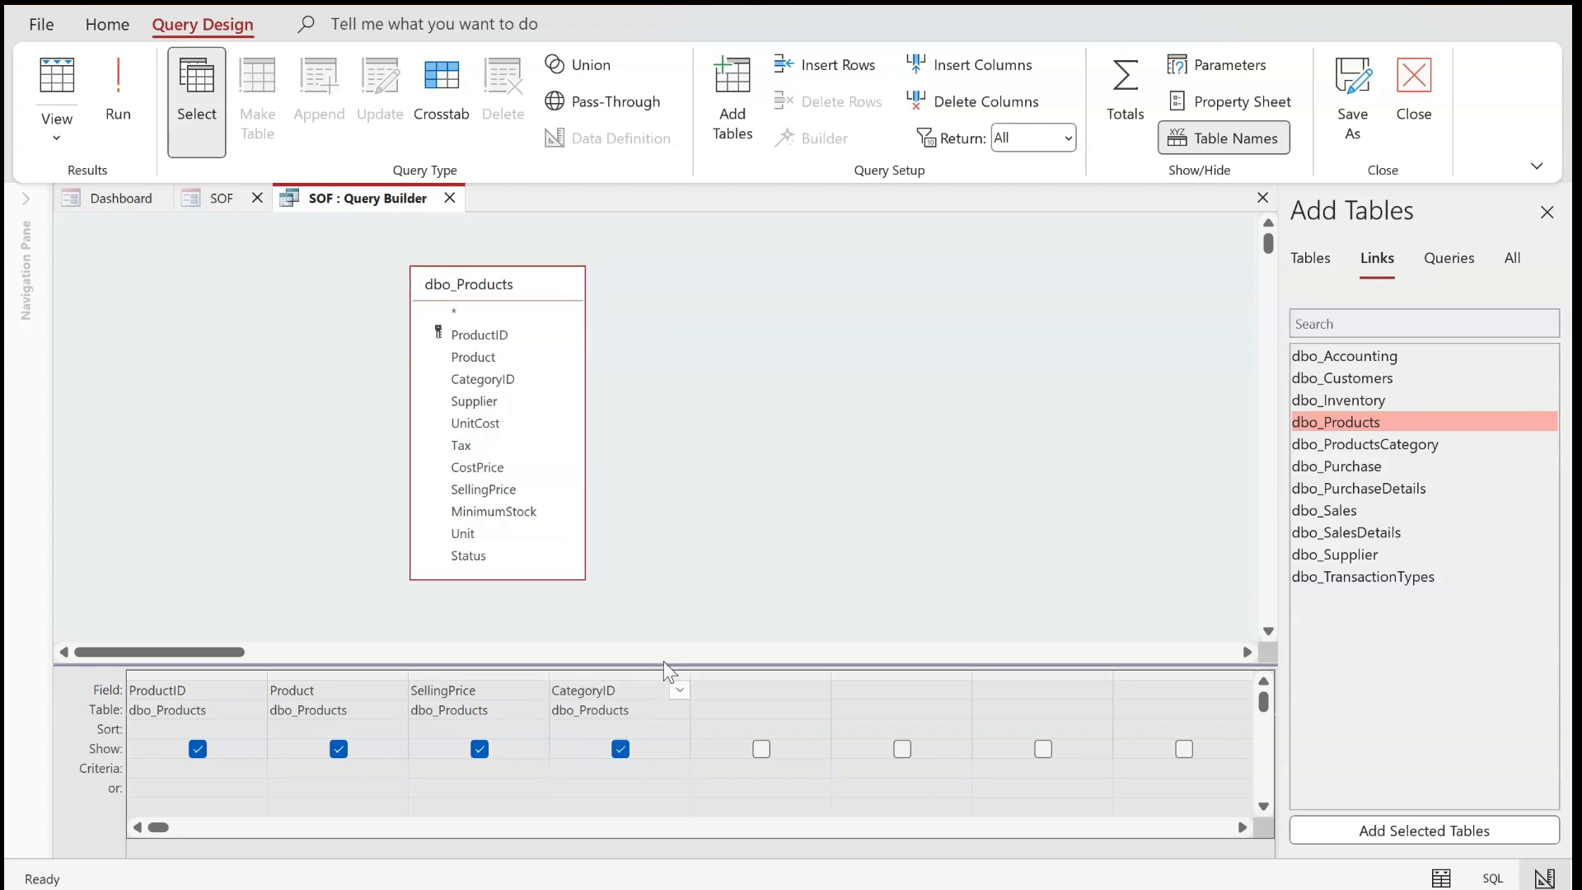
pyautogui.moveTo(219, 670); pyautogui.dragTo(455, 673)
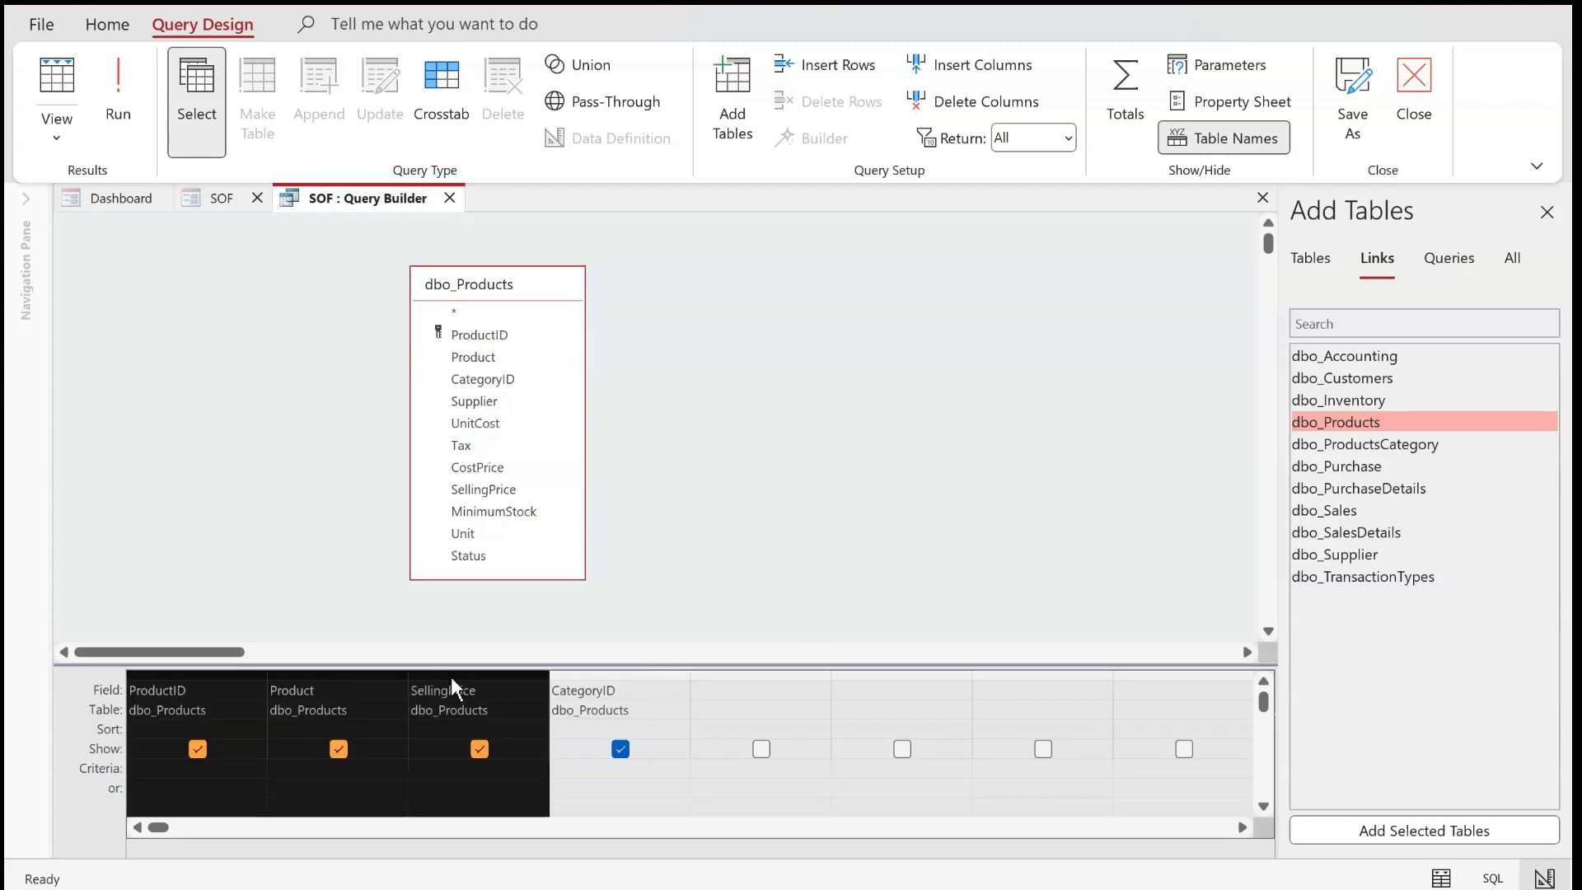
pyautogui.click(768, 625)
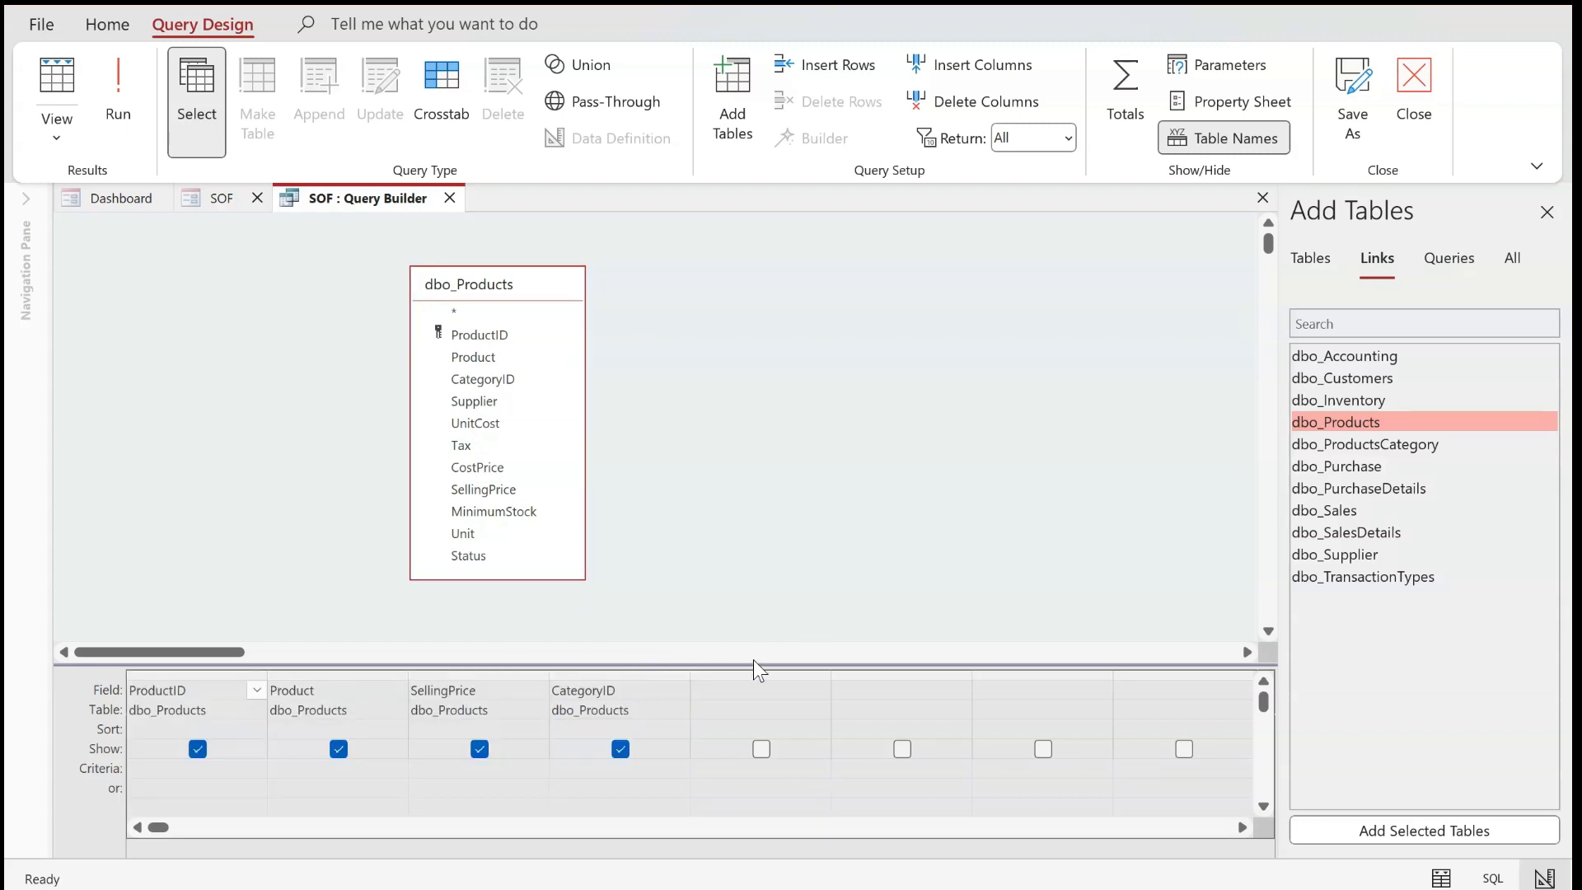
# Set the CategoryID criteria to [Forms]![SOF]![ListCategories] and close the Query Builder
pyautogui.moveTo(752, 664); pyautogui.dragTo(740, 615)
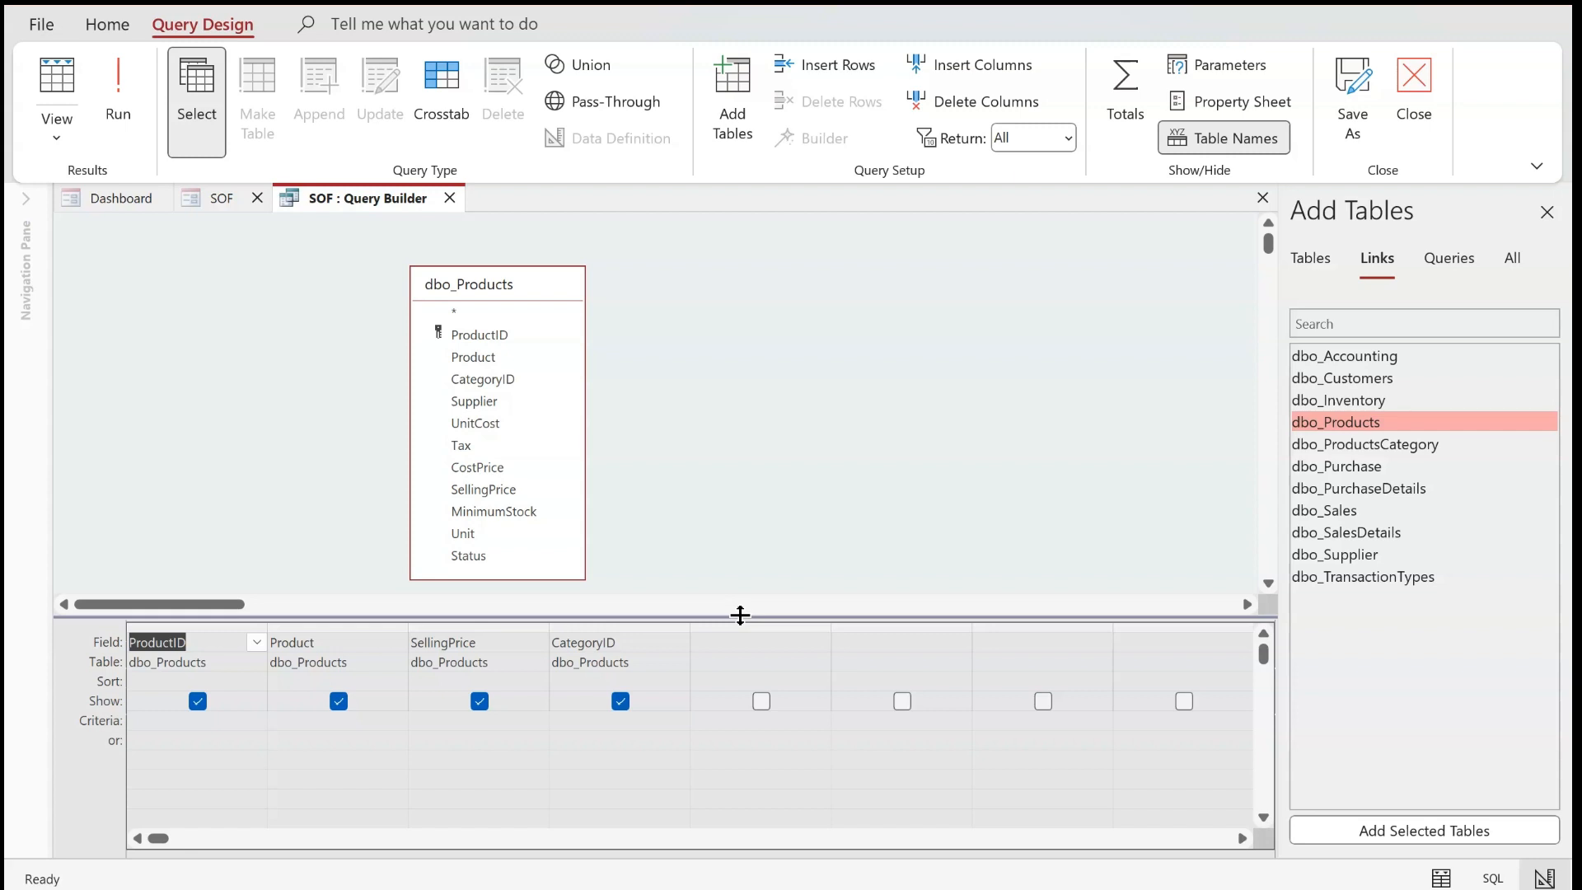
pyautogui.click(662, 725)
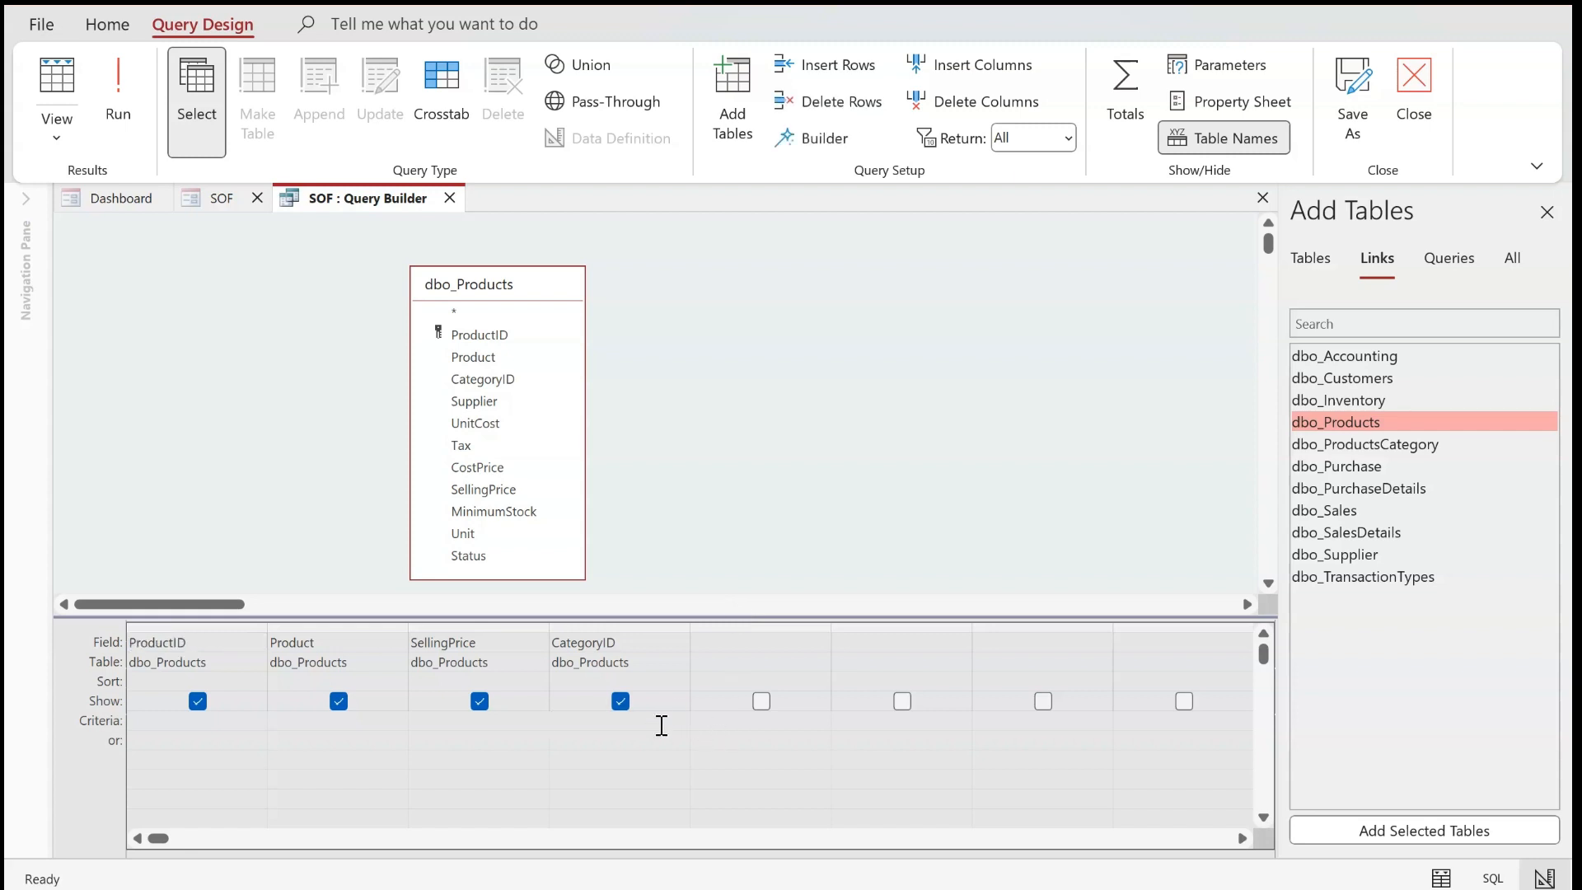
pyautogui.write('[Forms]')
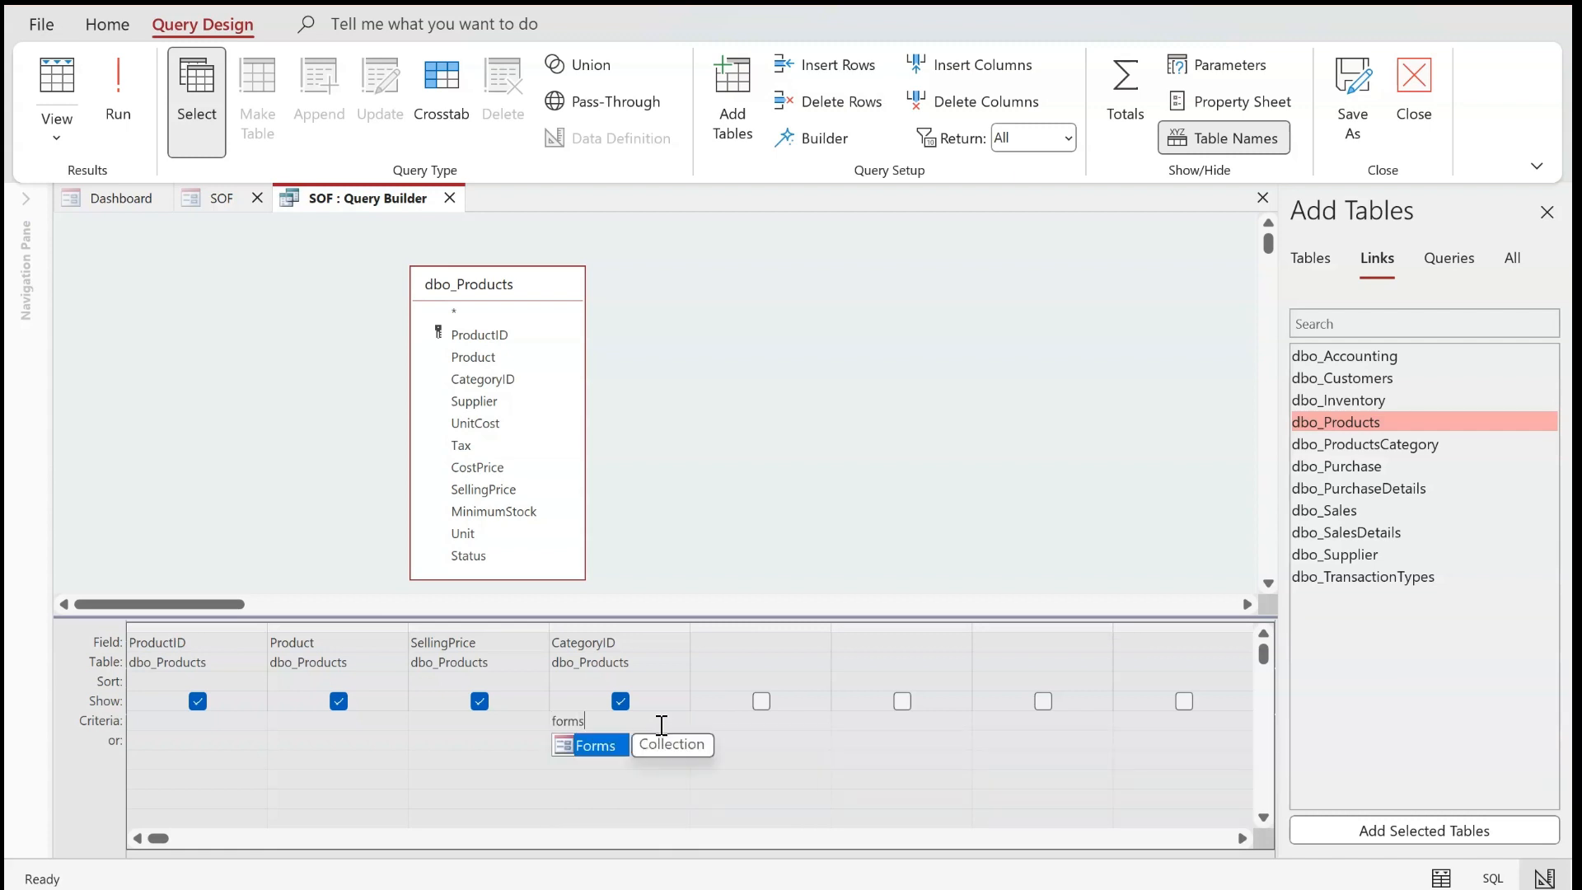
pyautogui.write('!')
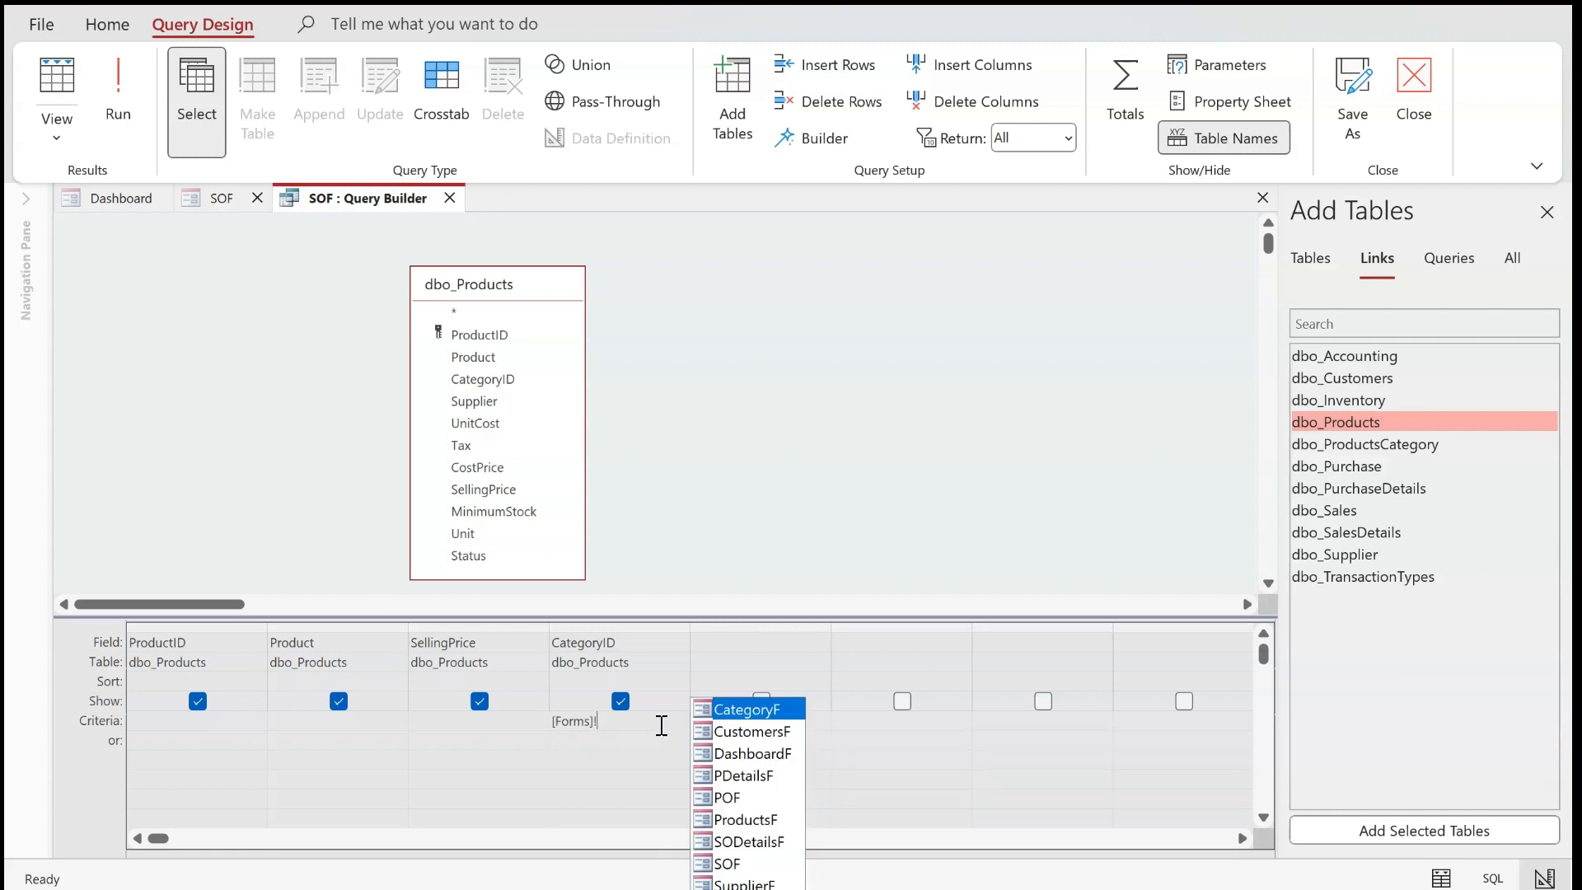
pyautogui.write('so')
pyautogui.press('Down')
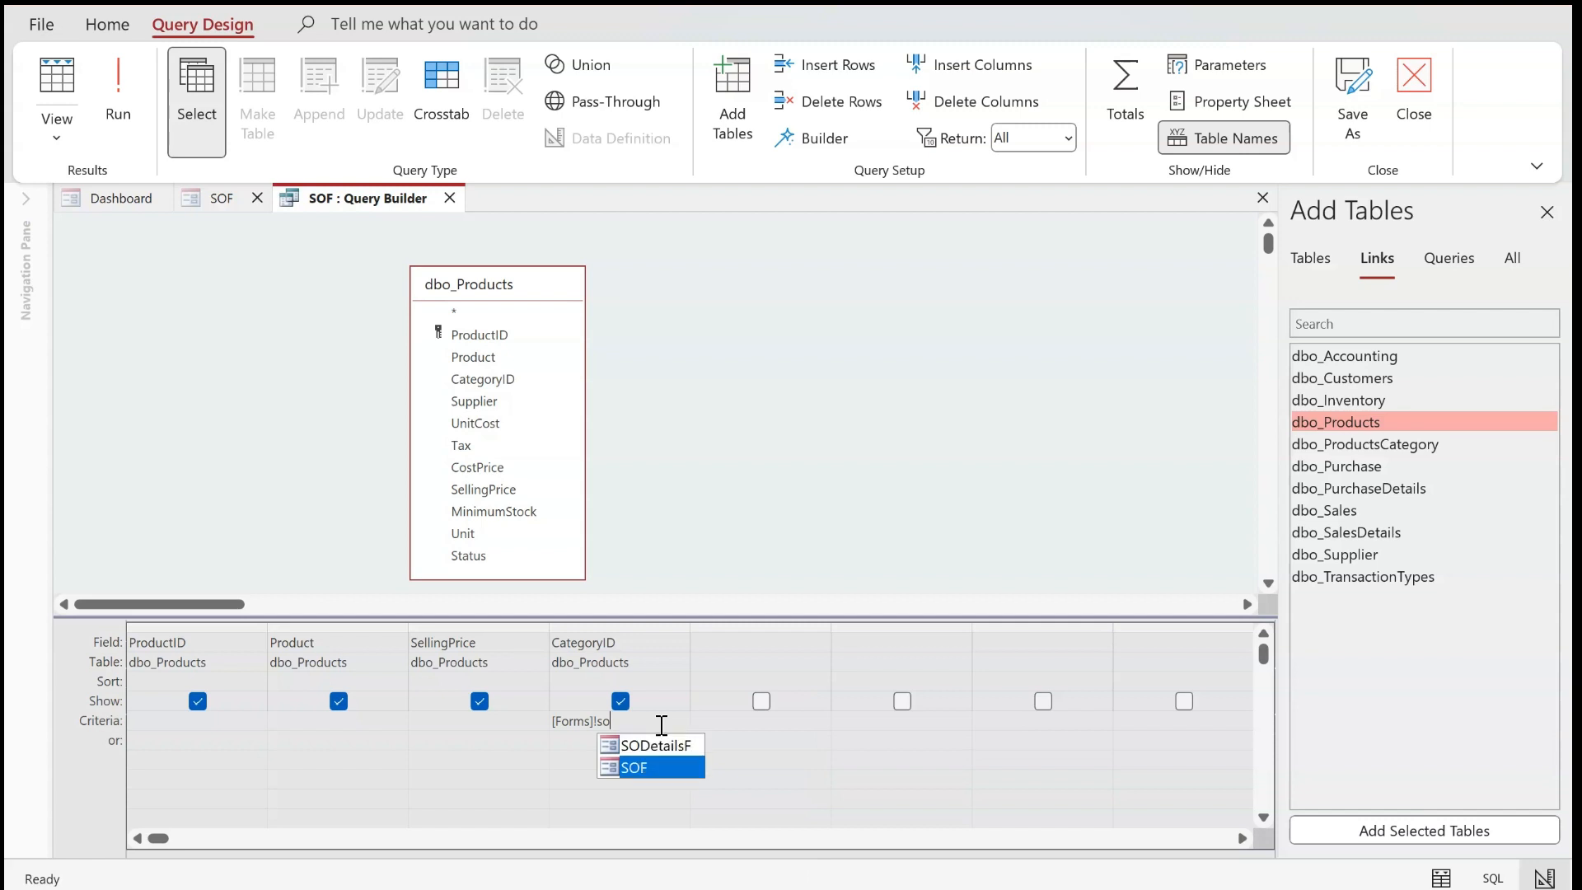
pyautogui.press('Tab')
pyautogui.write('!lis')
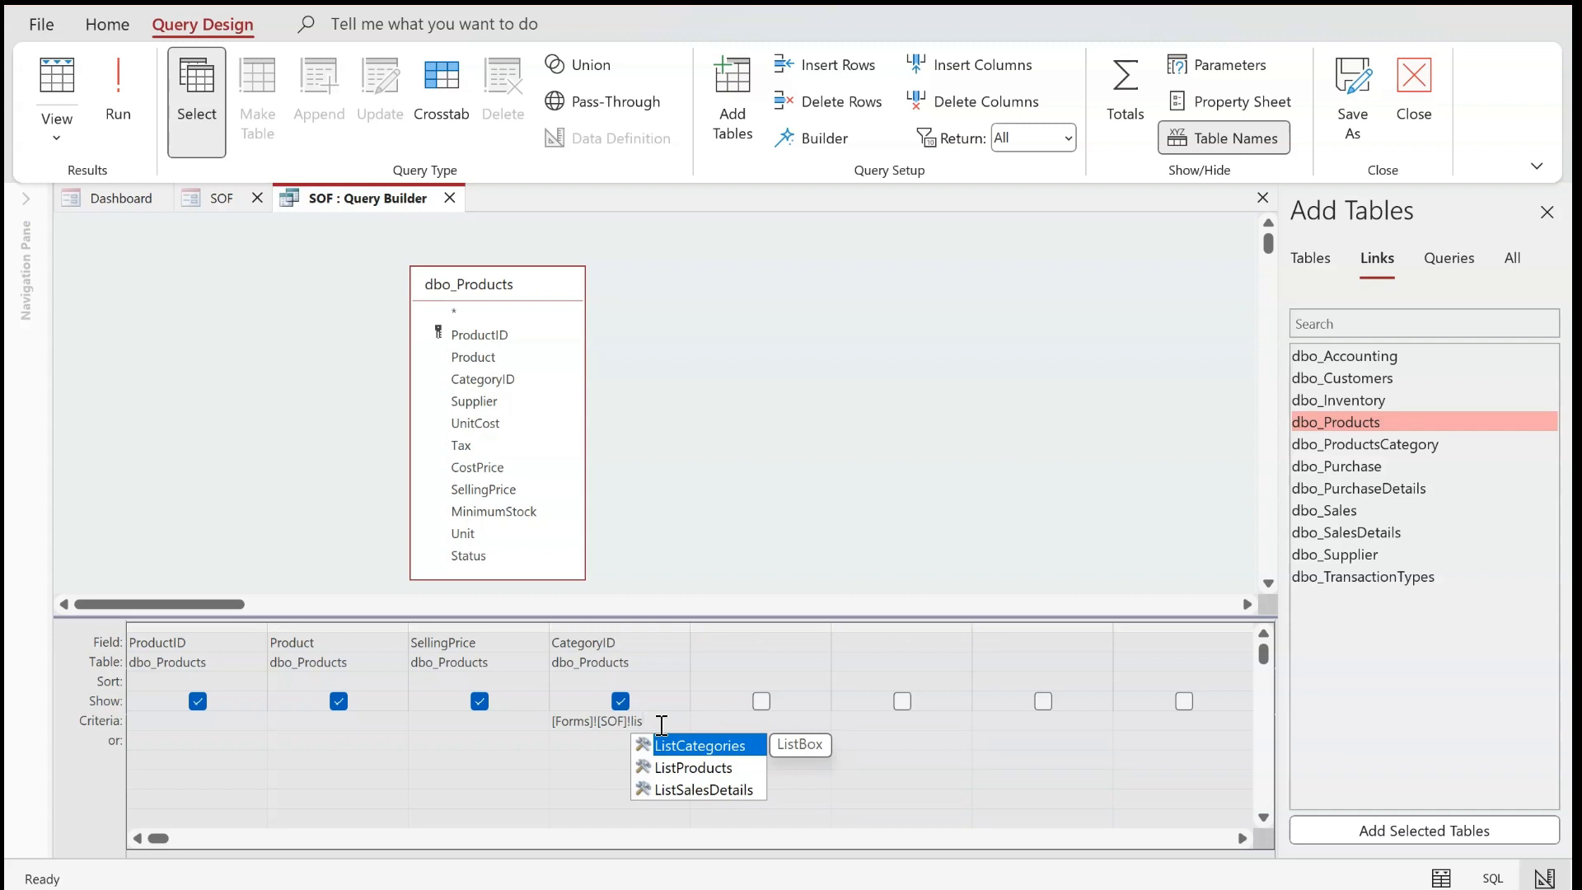
pyautogui.press('Tab')
pyautogui.press('Tab')
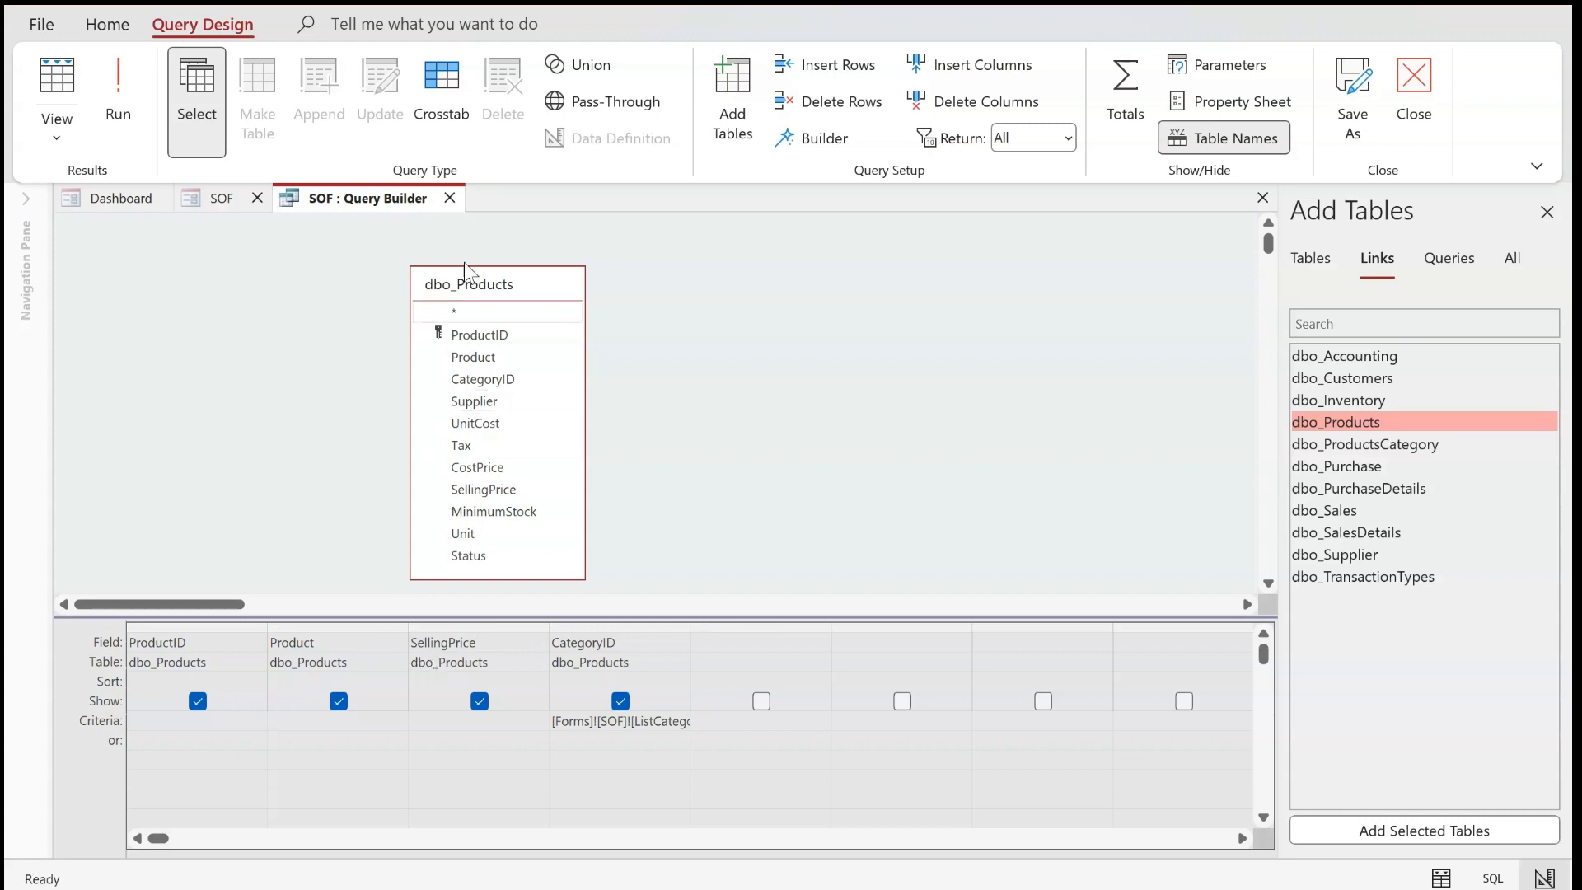
pyautogui.click(452, 198)
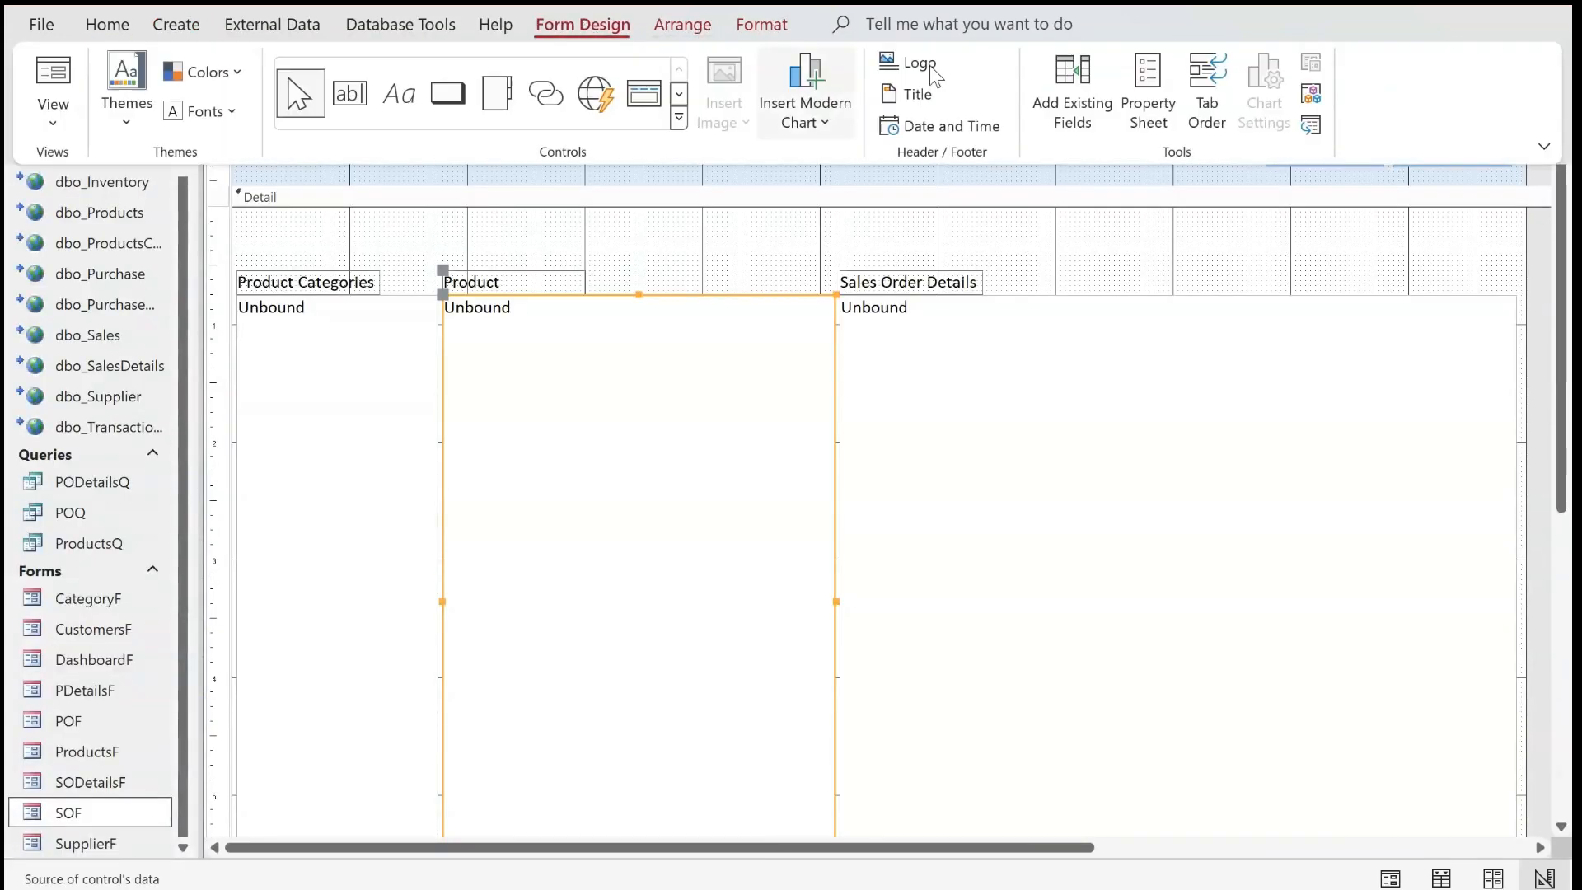
# Set the Product list box to 4 columns with widths 0";2.3327";1";0" and turn on its column heads
pyautogui.click(1153, 100)
pyautogui.click(1254, 171)
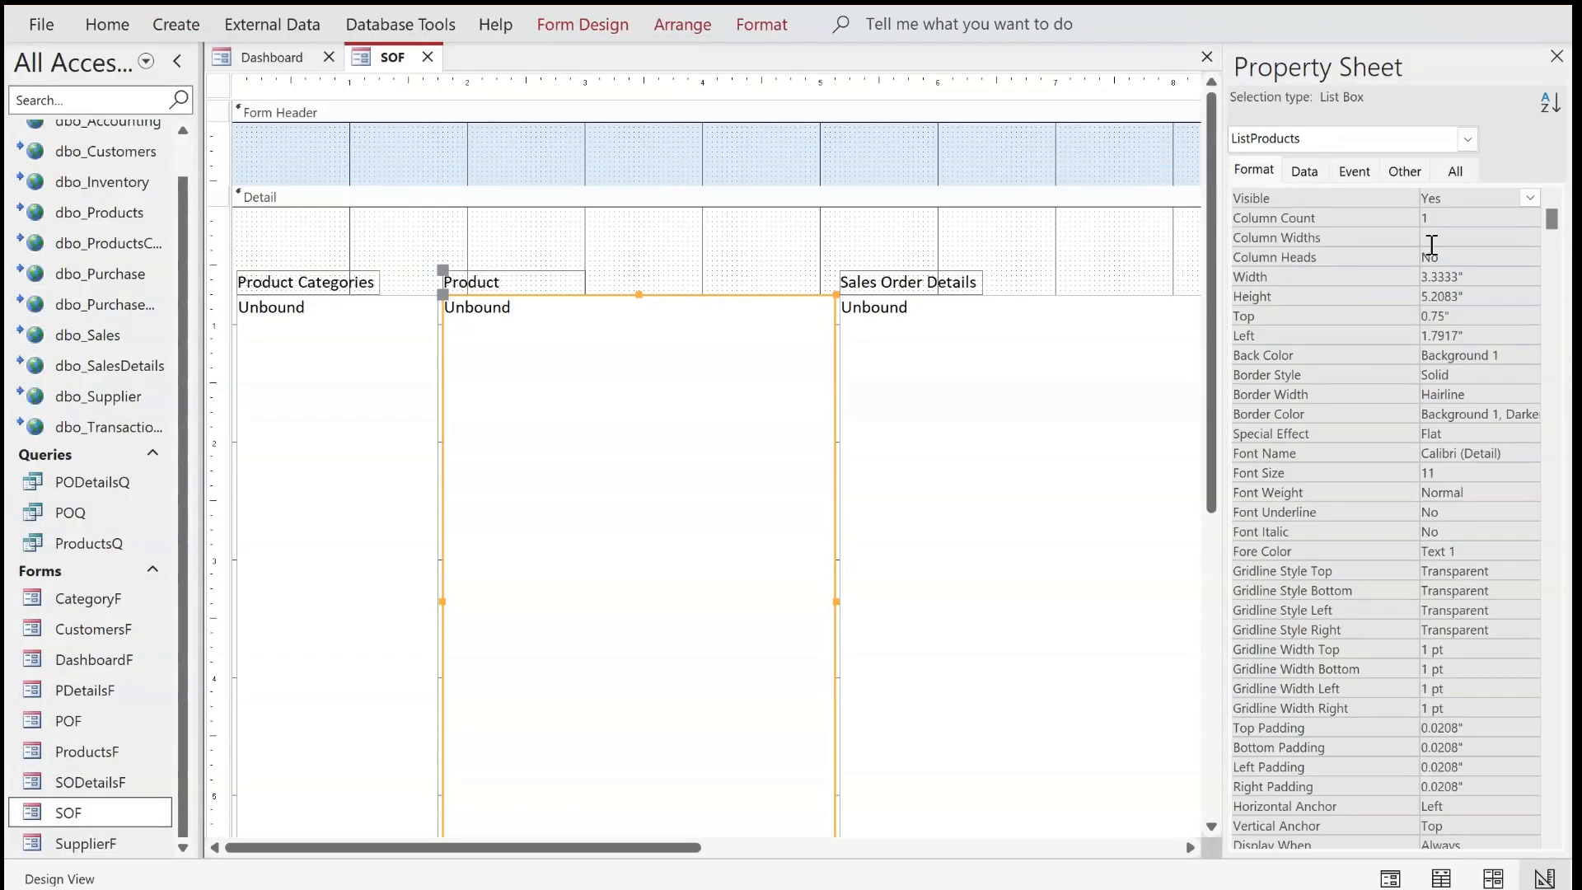
pyautogui.click(1295, 207)
pyautogui.write('4')
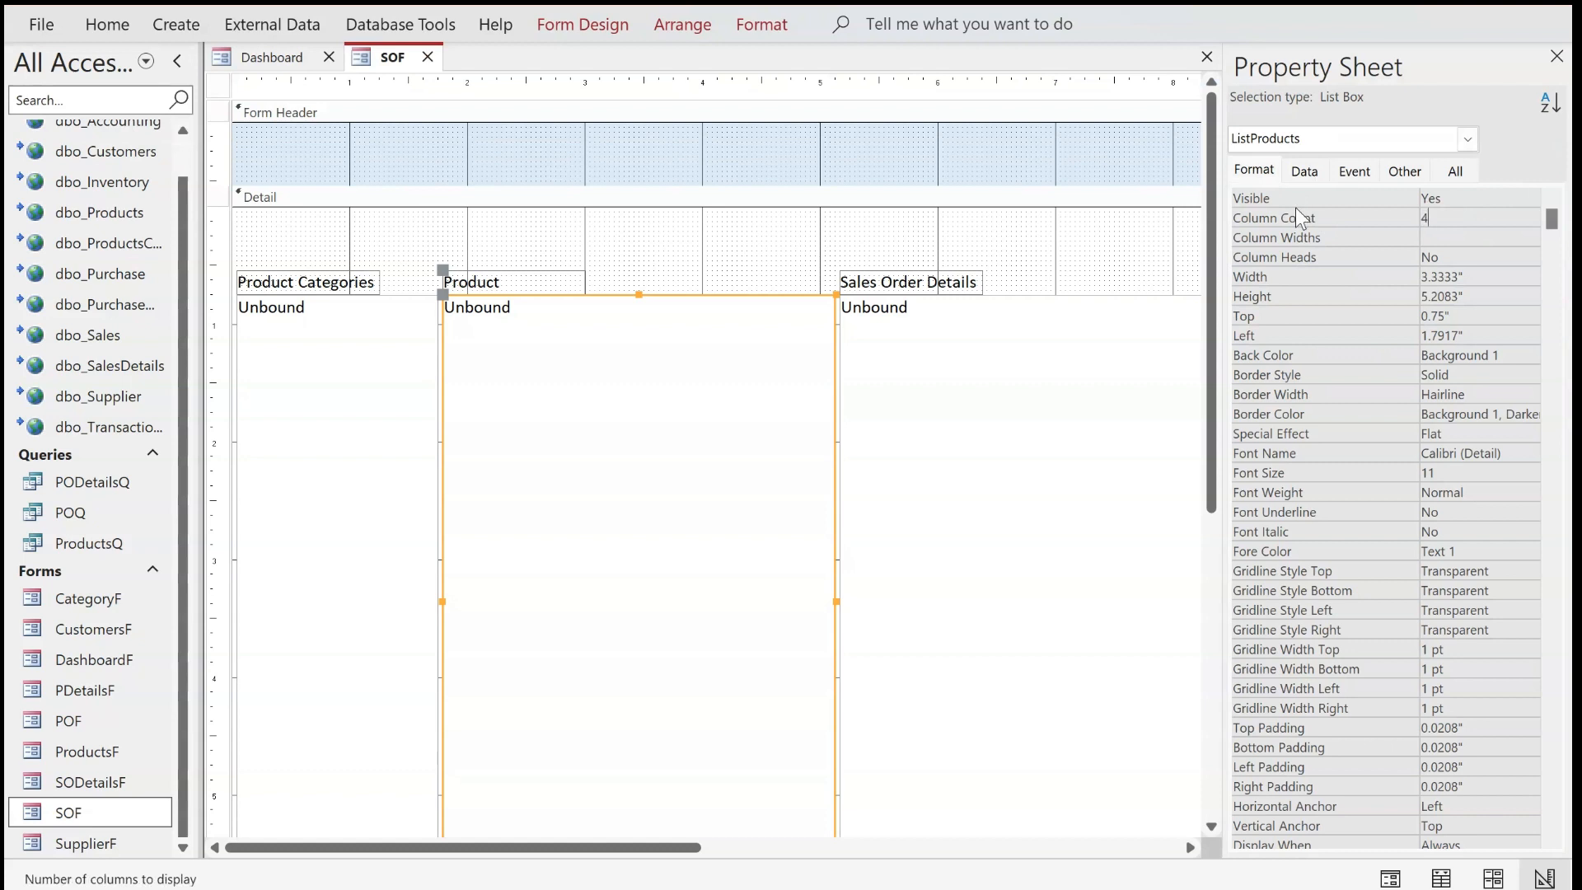
pyautogui.press('Return')
pyautogui.write('0;')
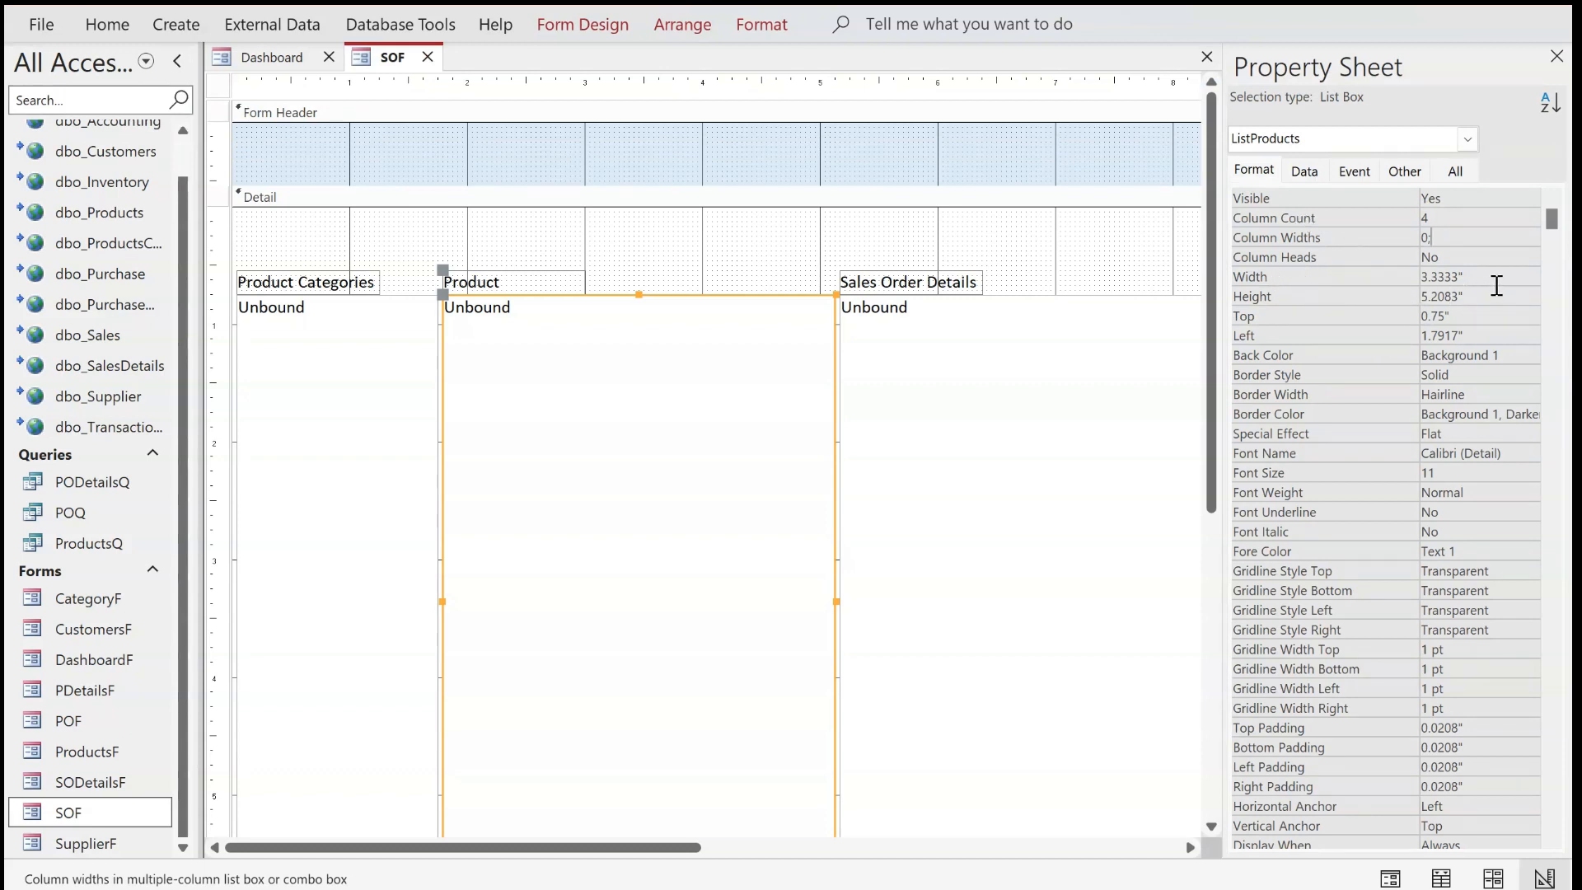
pyautogui.write('2.3')
pyautogui.write('333')
pyautogui.write(';1"')
pyautogui.write(';')
pyautogui.write('0')
pyautogui.press('Return')
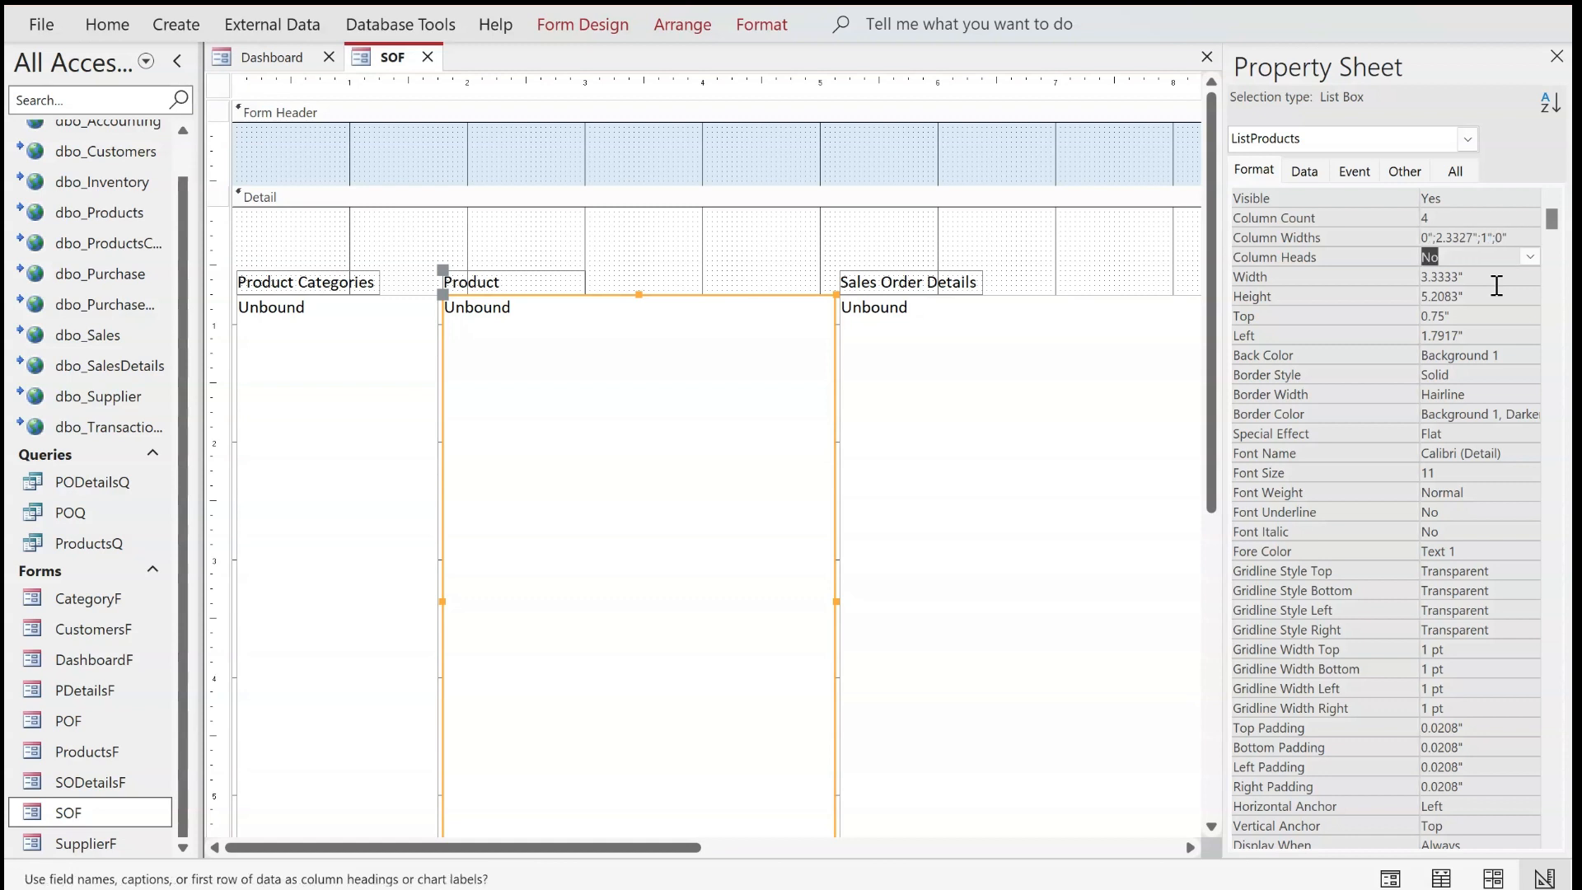
pyautogui.write('y')
pyautogui.press('Return')
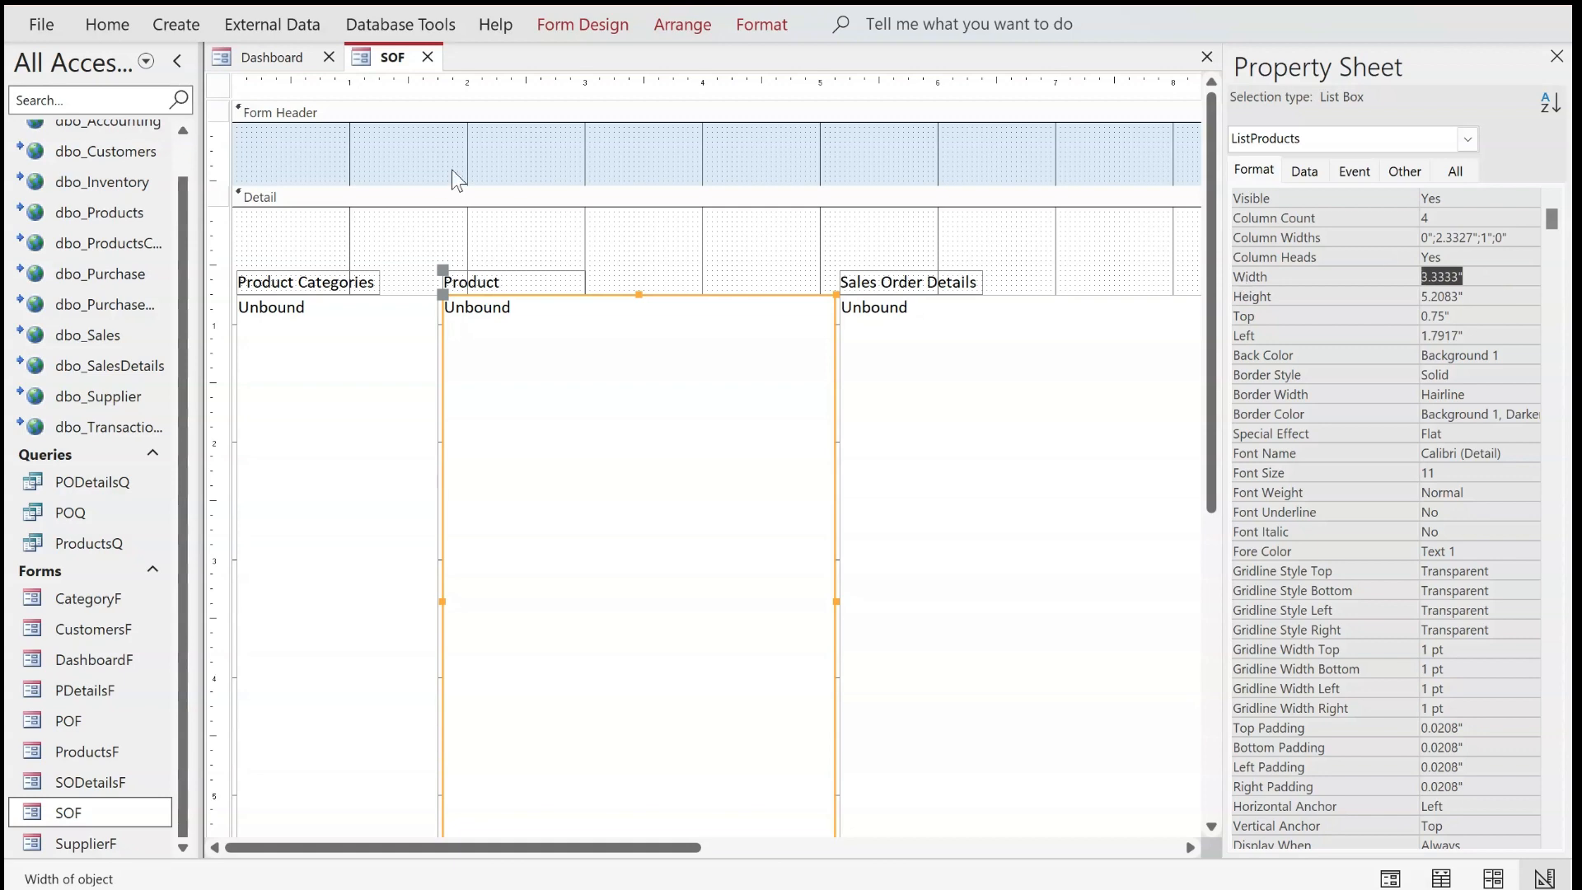
# Open the sales order form in Form View and test the Product list by selecting Household Items, Dish Soap (Liquid) and Electronics
pyautogui.rightClick(369, 57)
pyautogui.click(388, 69)
pyautogui.rightClick(393, 55)
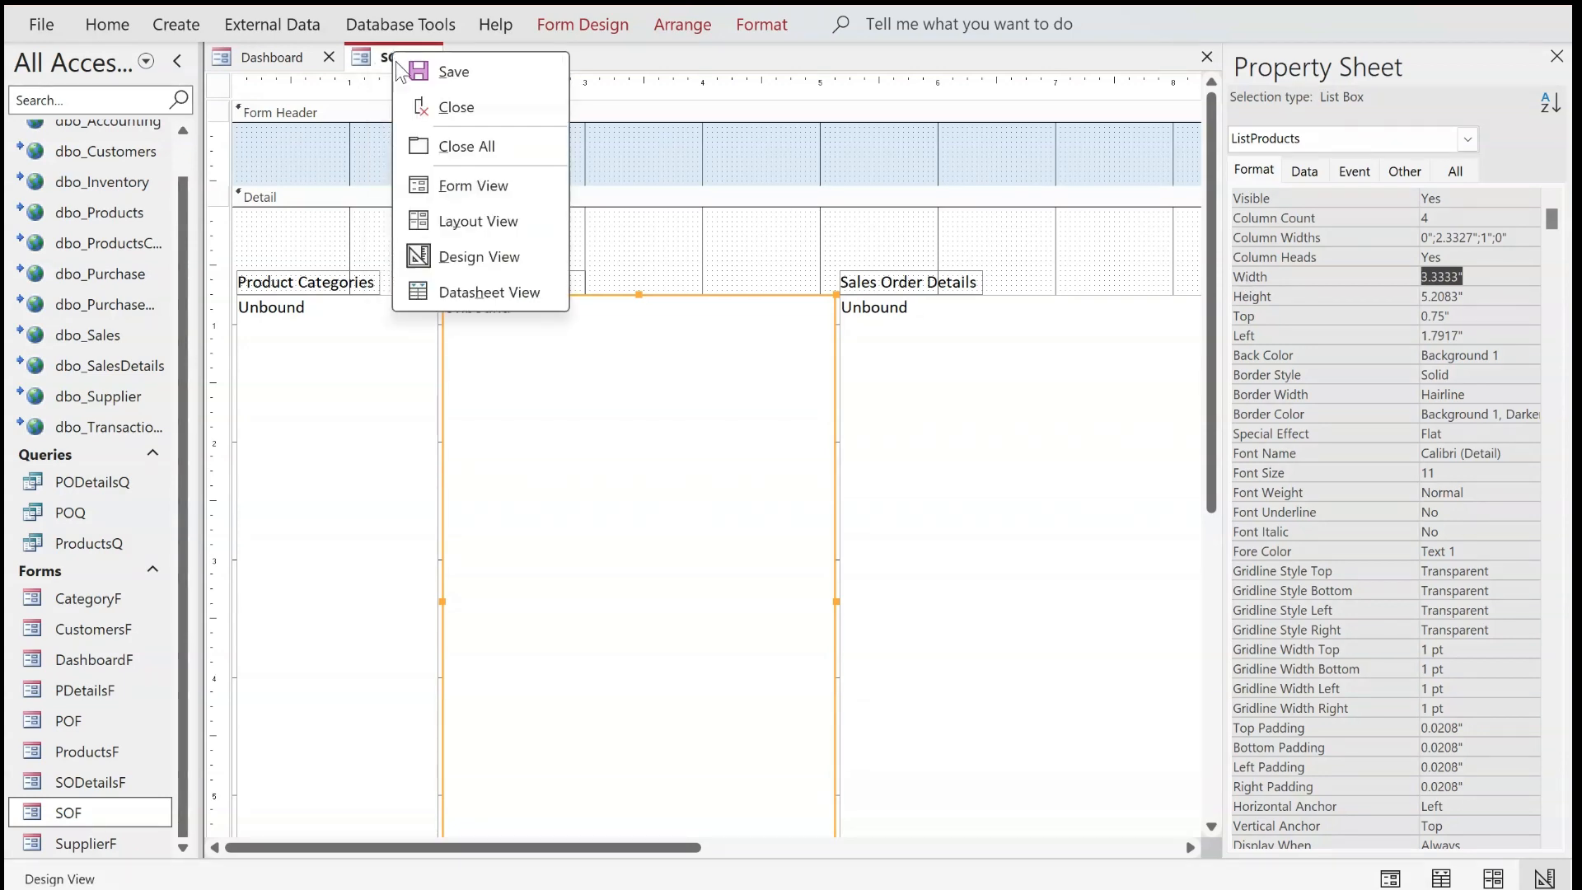
pyautogui.click(443, 184)
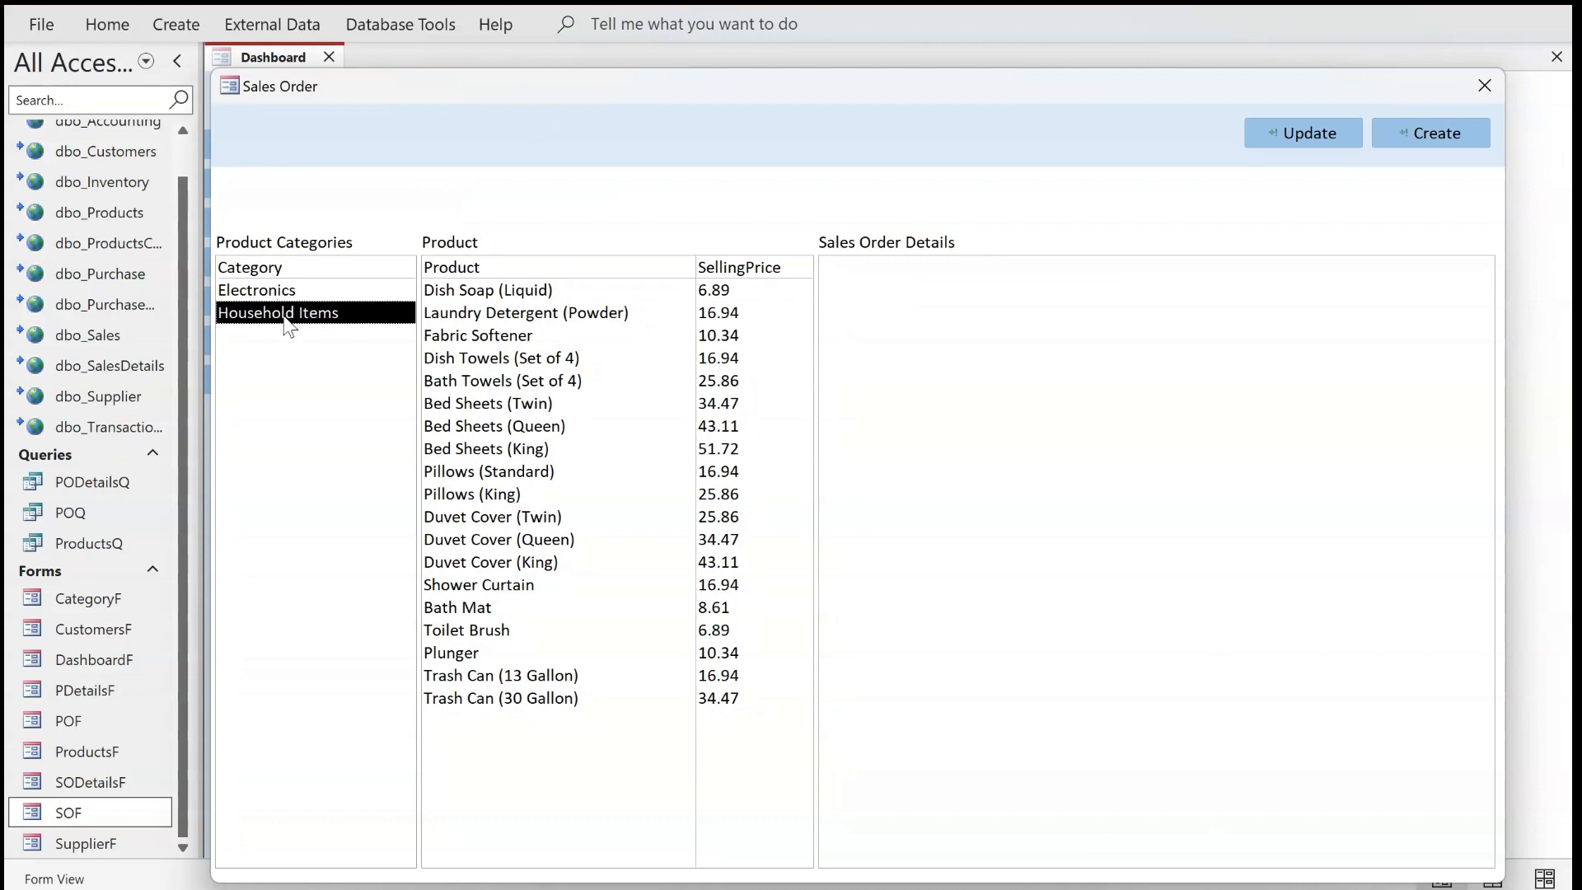
pyautogui.moveTo(459, 290); pyautogui.dragTo(556, 309)
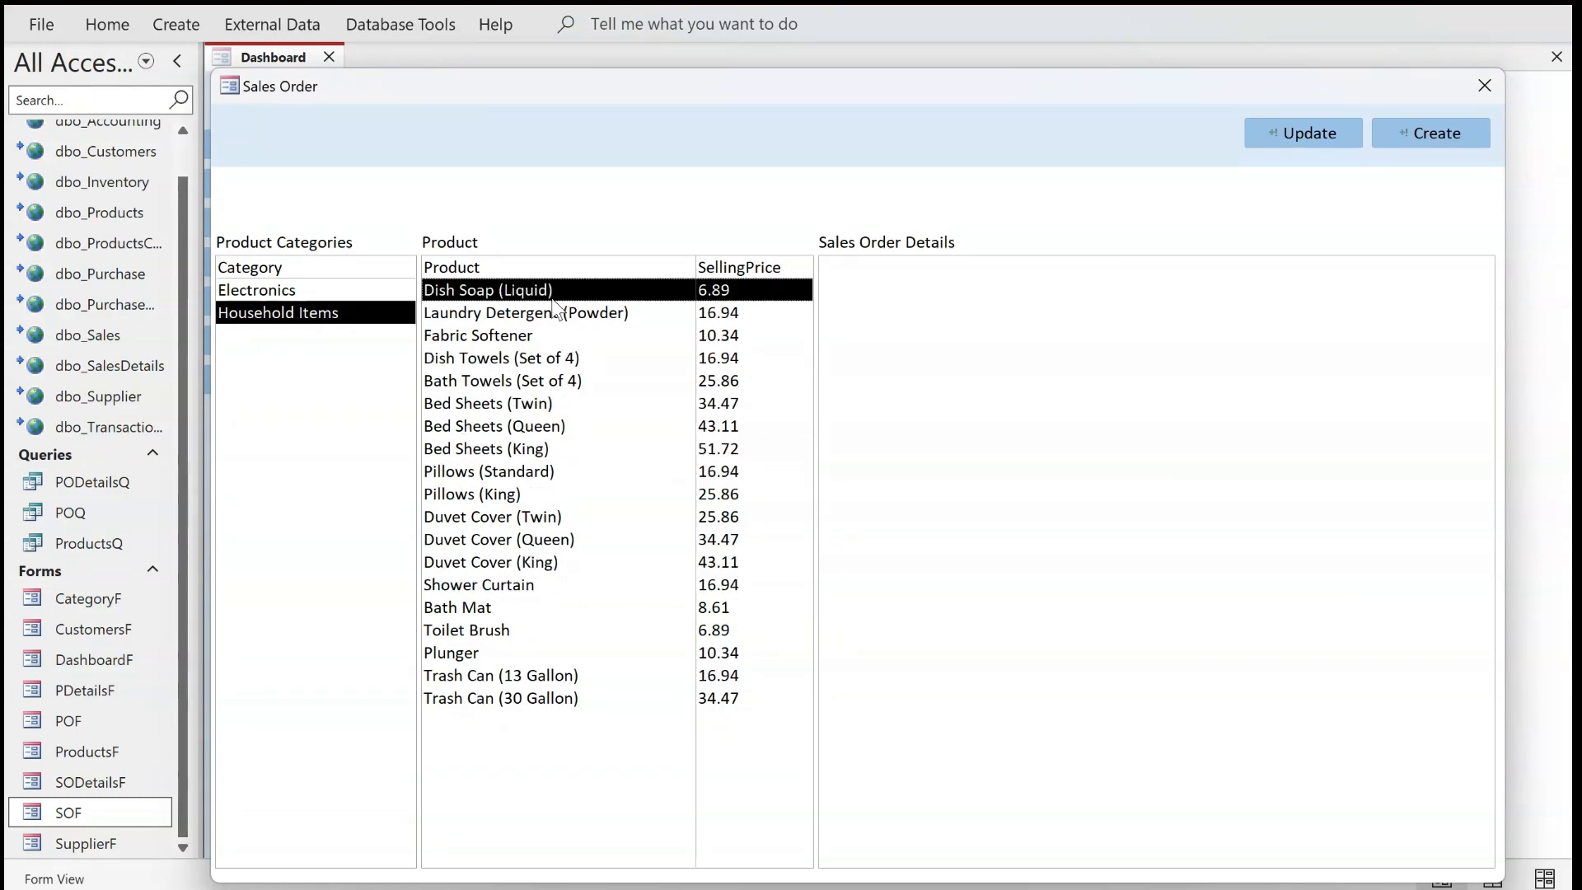
pyautogui.click(268, 295)
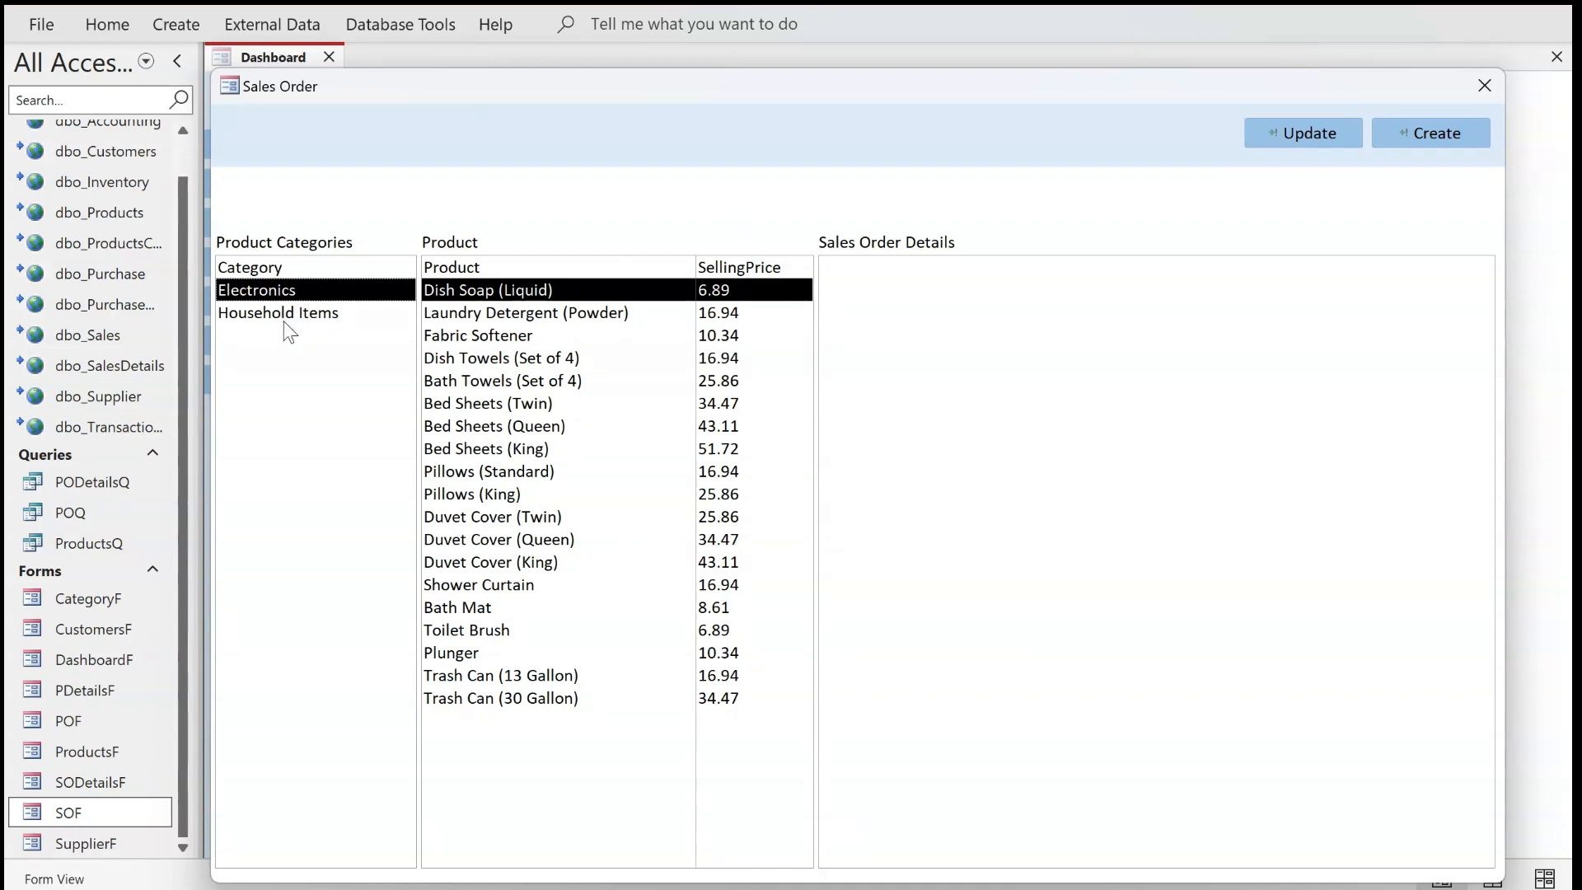
# Return to Design View and give the Product Categories list box an On Click event procedure containing Me.ListProducts.Requery
pyautogui.rightClick(653, 191)
pyautogui.click(713, 257)
pyautogui.click(356, 360)
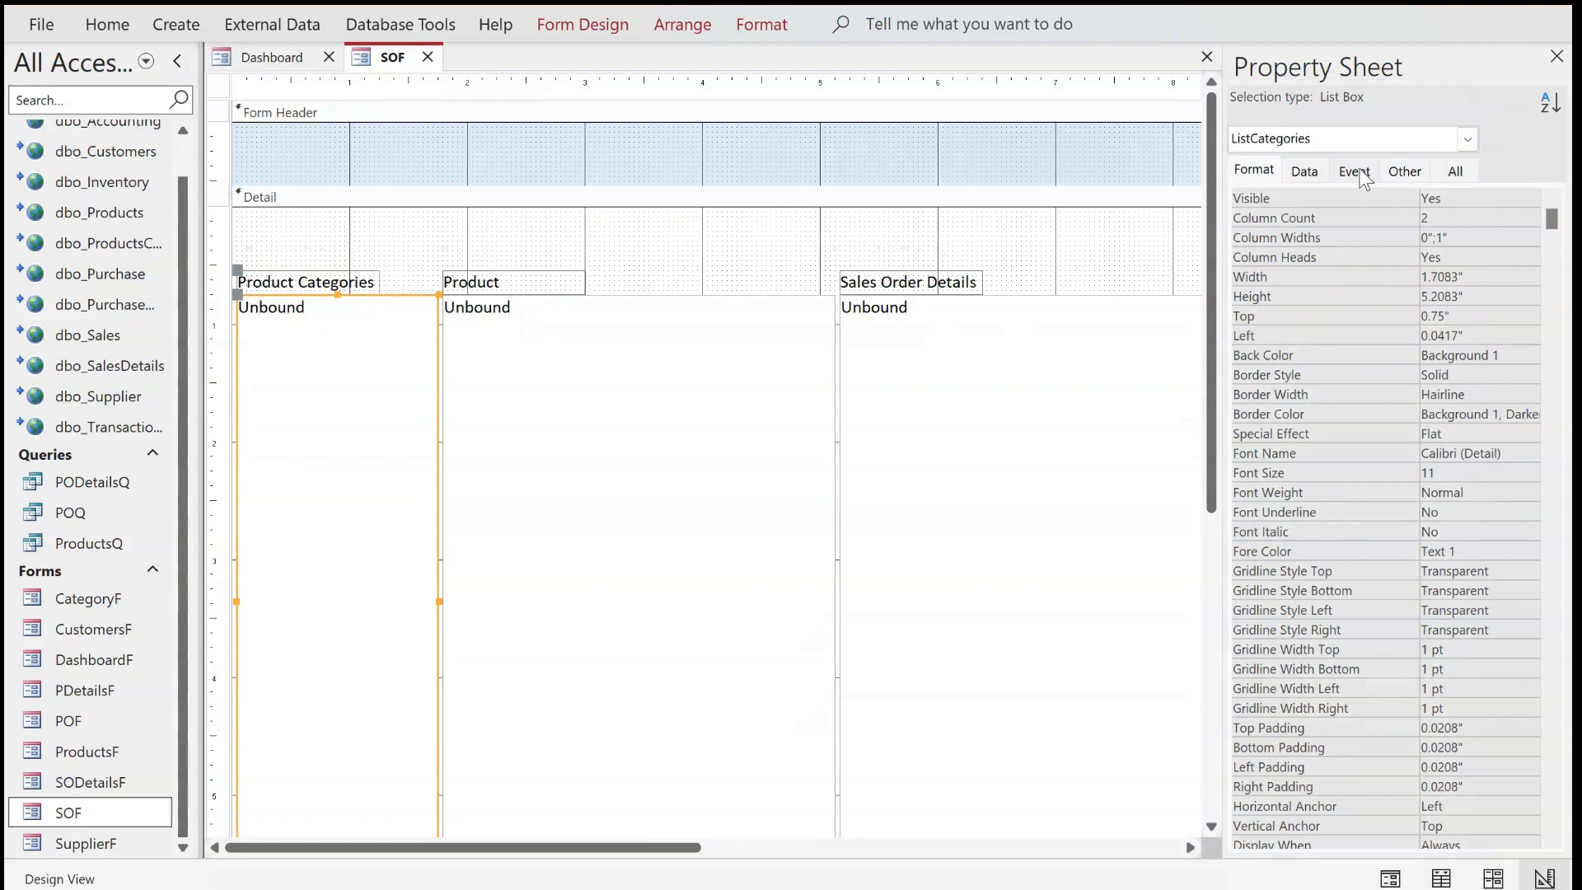
pyautogui.click(1362, 175)
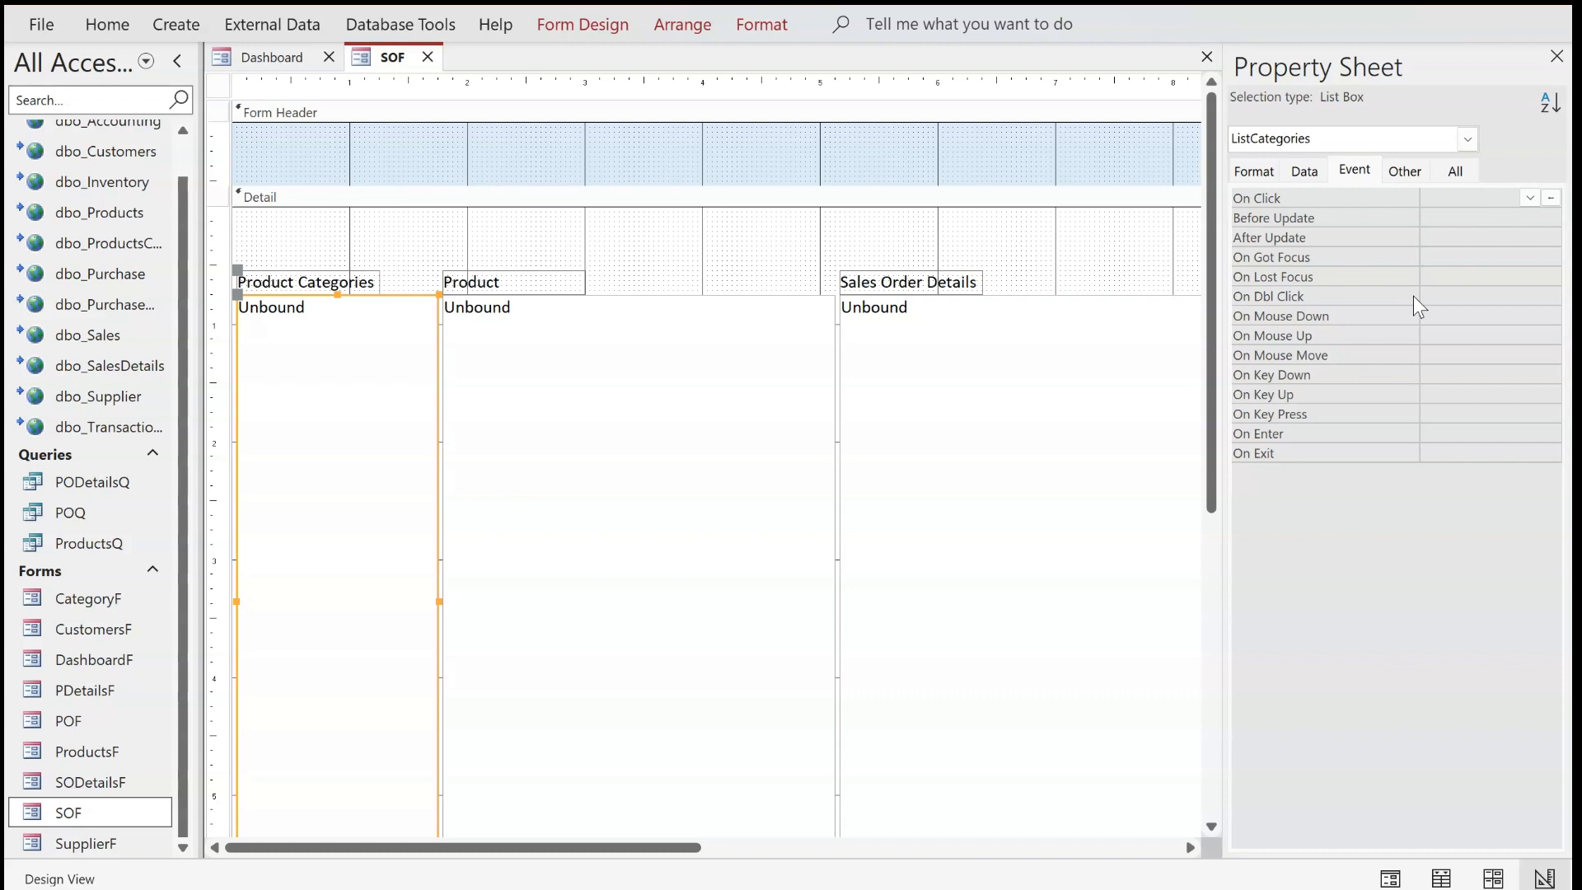
pyautogui.click(1554, 199)
pyautogui.doubleClick(703, 237)
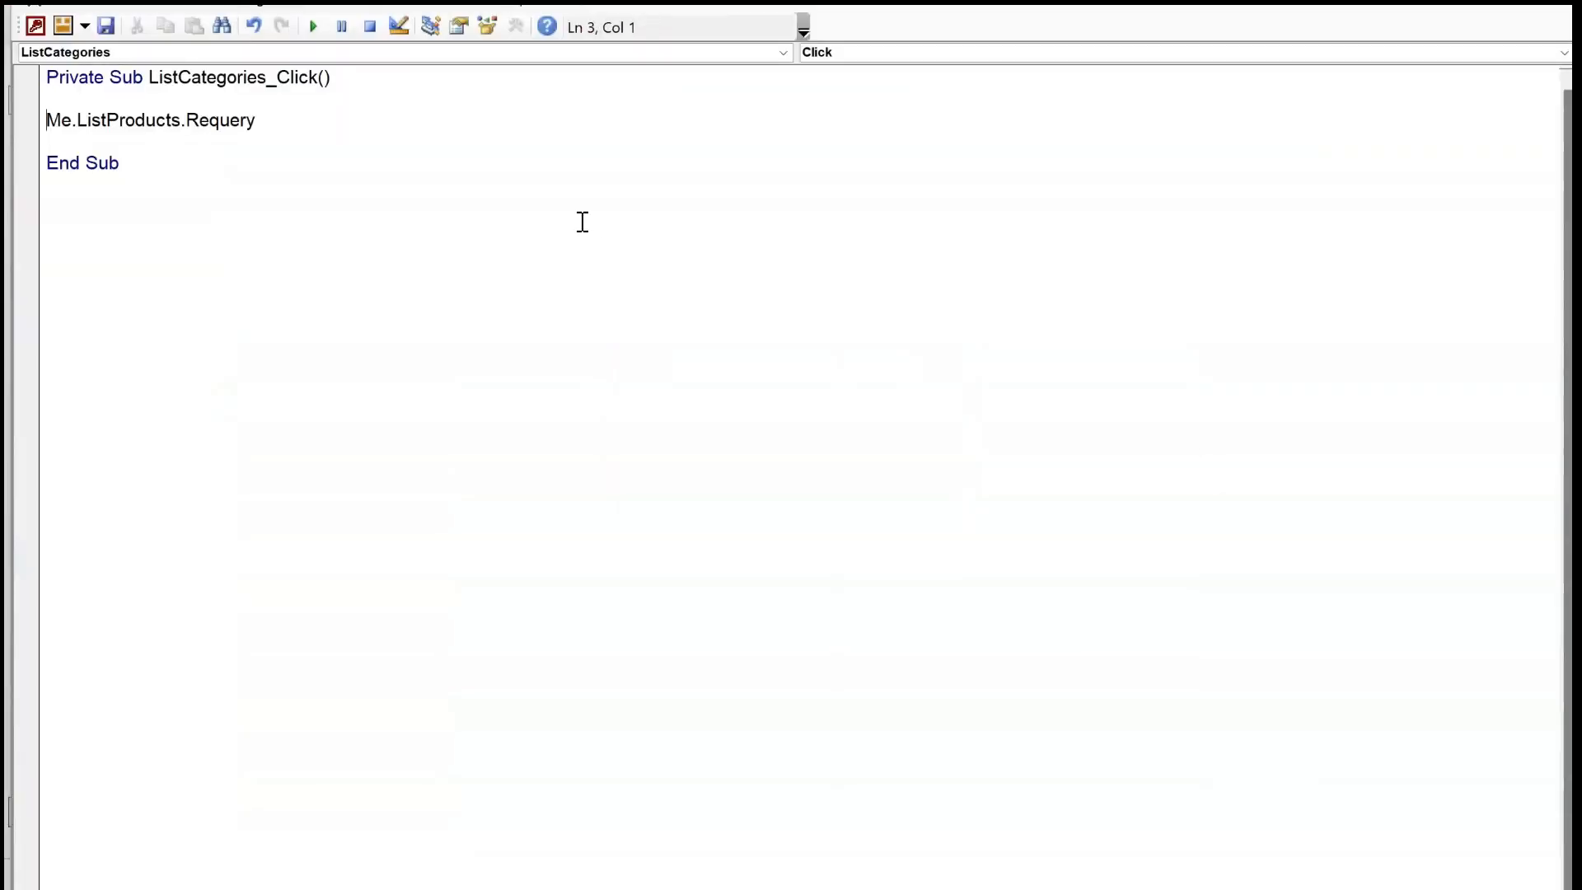
# Check the Requery line against the Product list box's name in the form design, save the code and return to the form
pyautogui.press('Down')
pyautogui.press('Up')
pyautogui.press('Up')
pyautogui.press('Down')
pyautogui.press('Down')
pyautogui.press('Up')
pyautogui.hotkey('shift', 'Down')
pyautogui.hotkey('alt', 'F11')
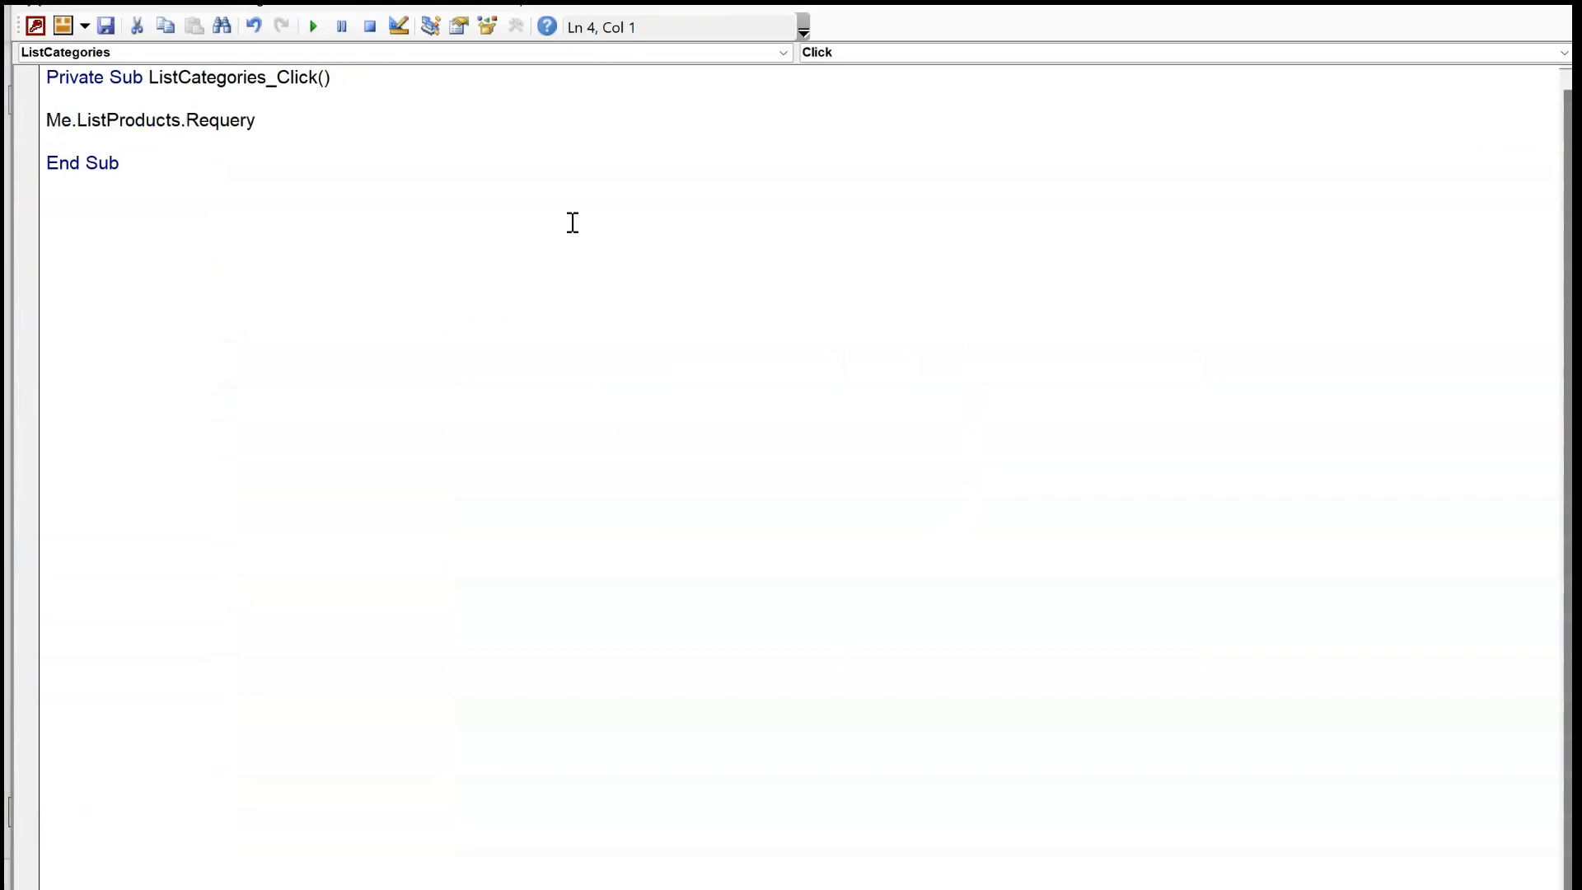
pyautogui.click(616, 432)
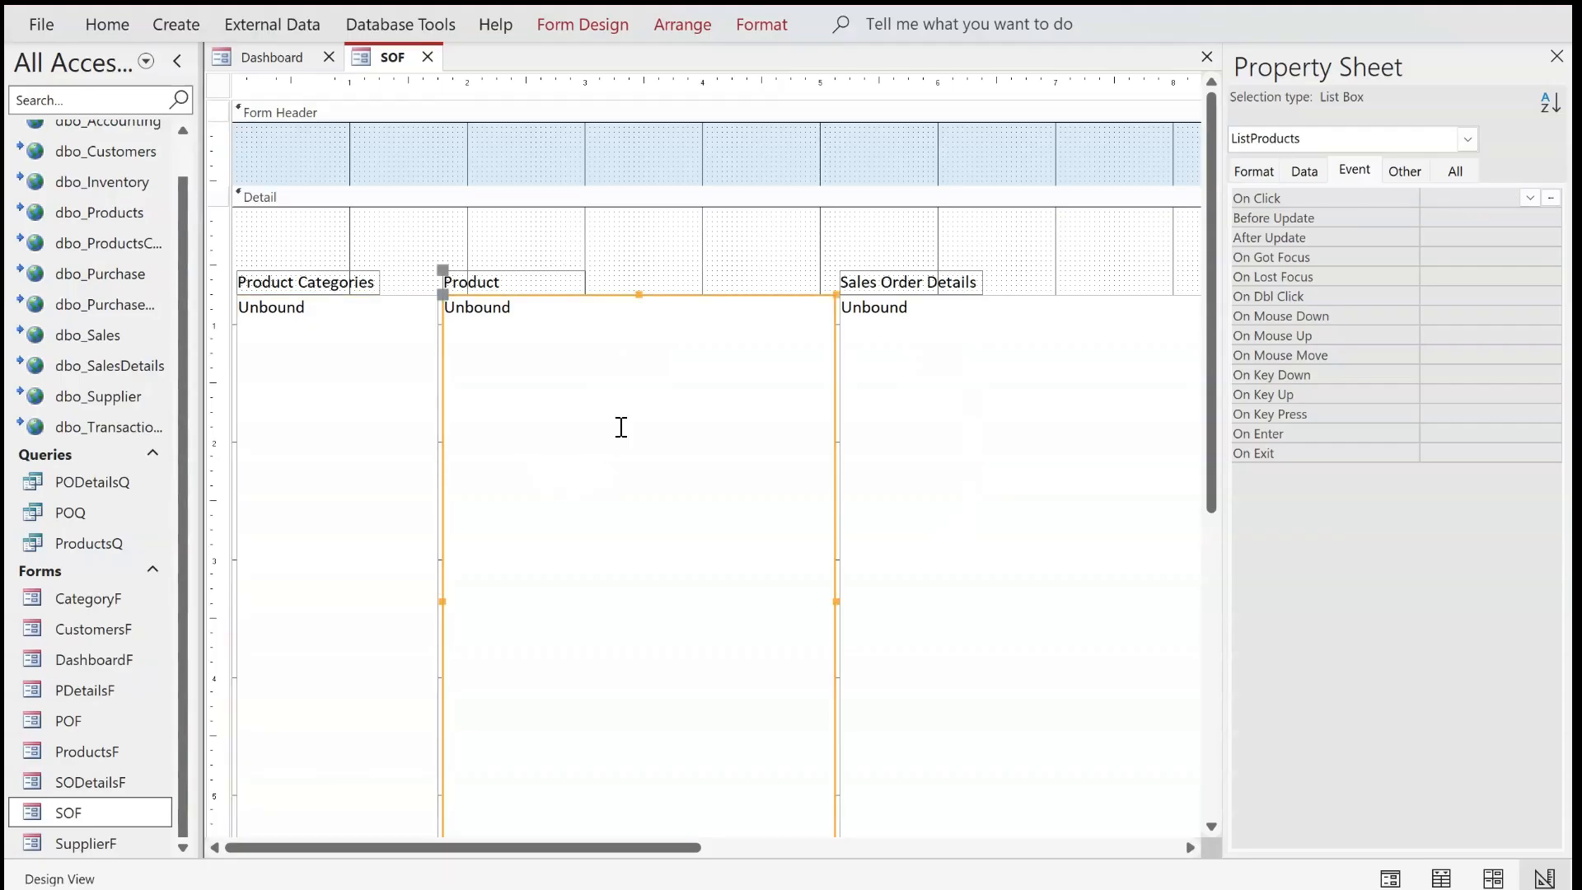
pyautogui.hotkey('alt', 'F11')
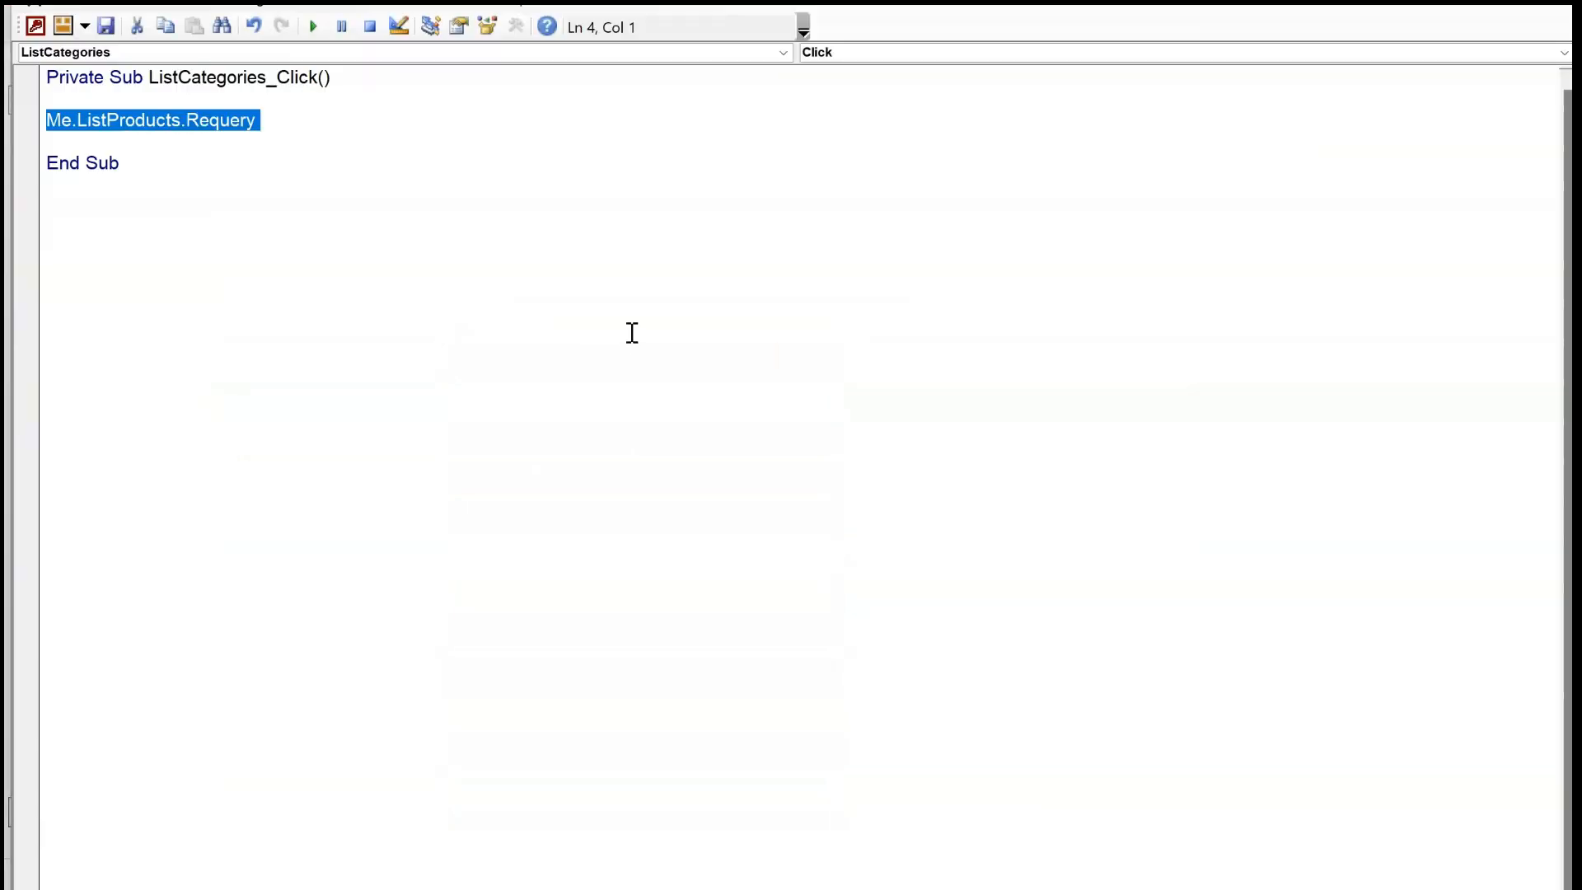
pyautogui.click(349, 127)
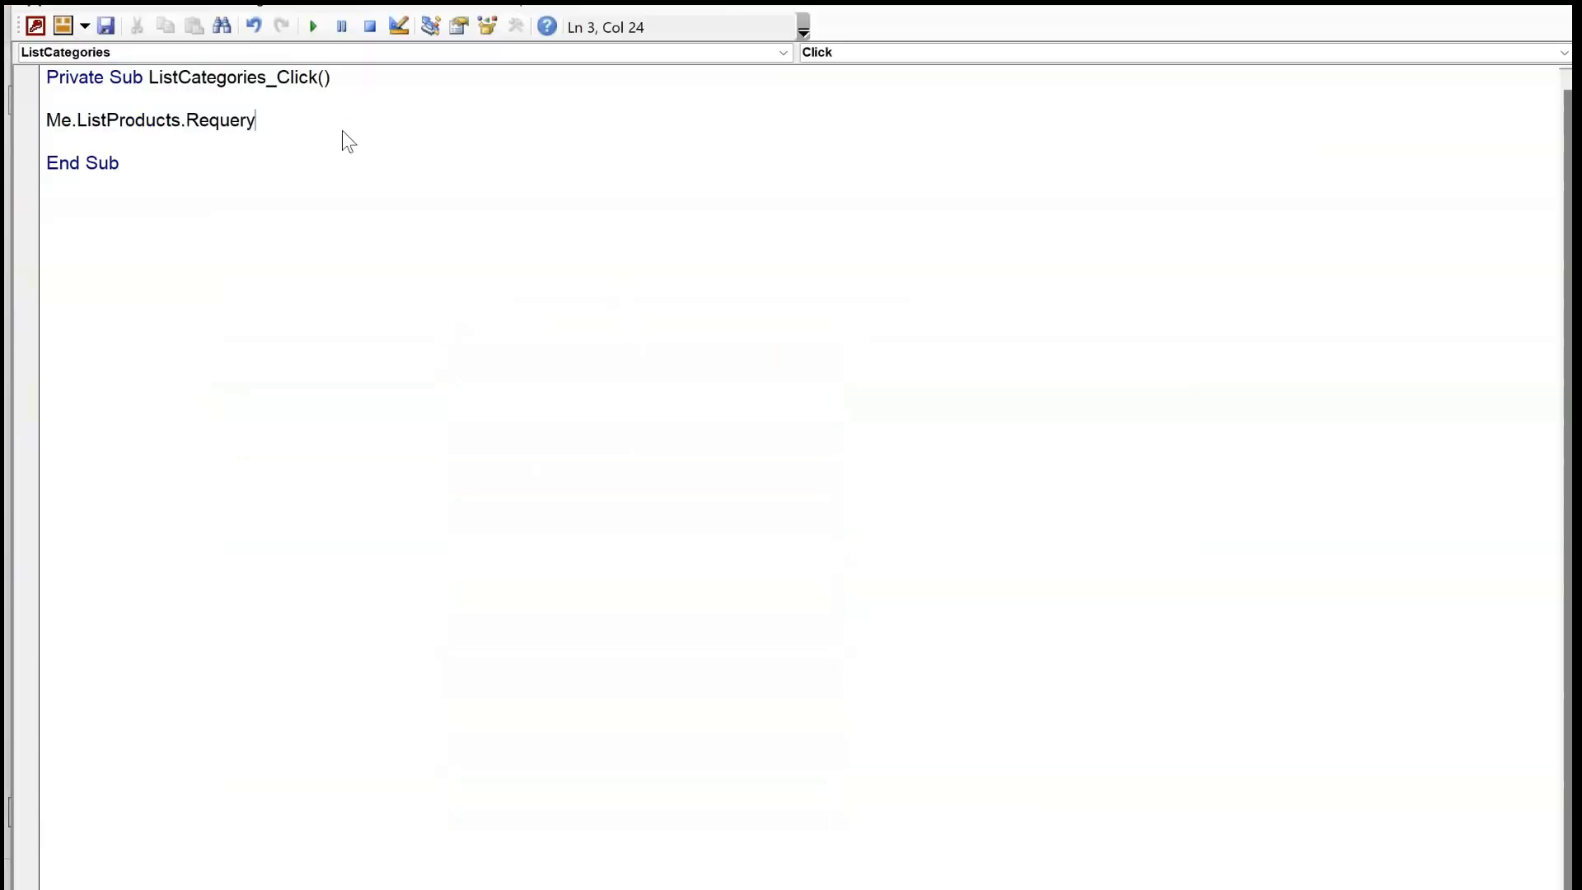
pyautogui.hotkey('ctrl', 's')
pyautogui.click(689, 446)
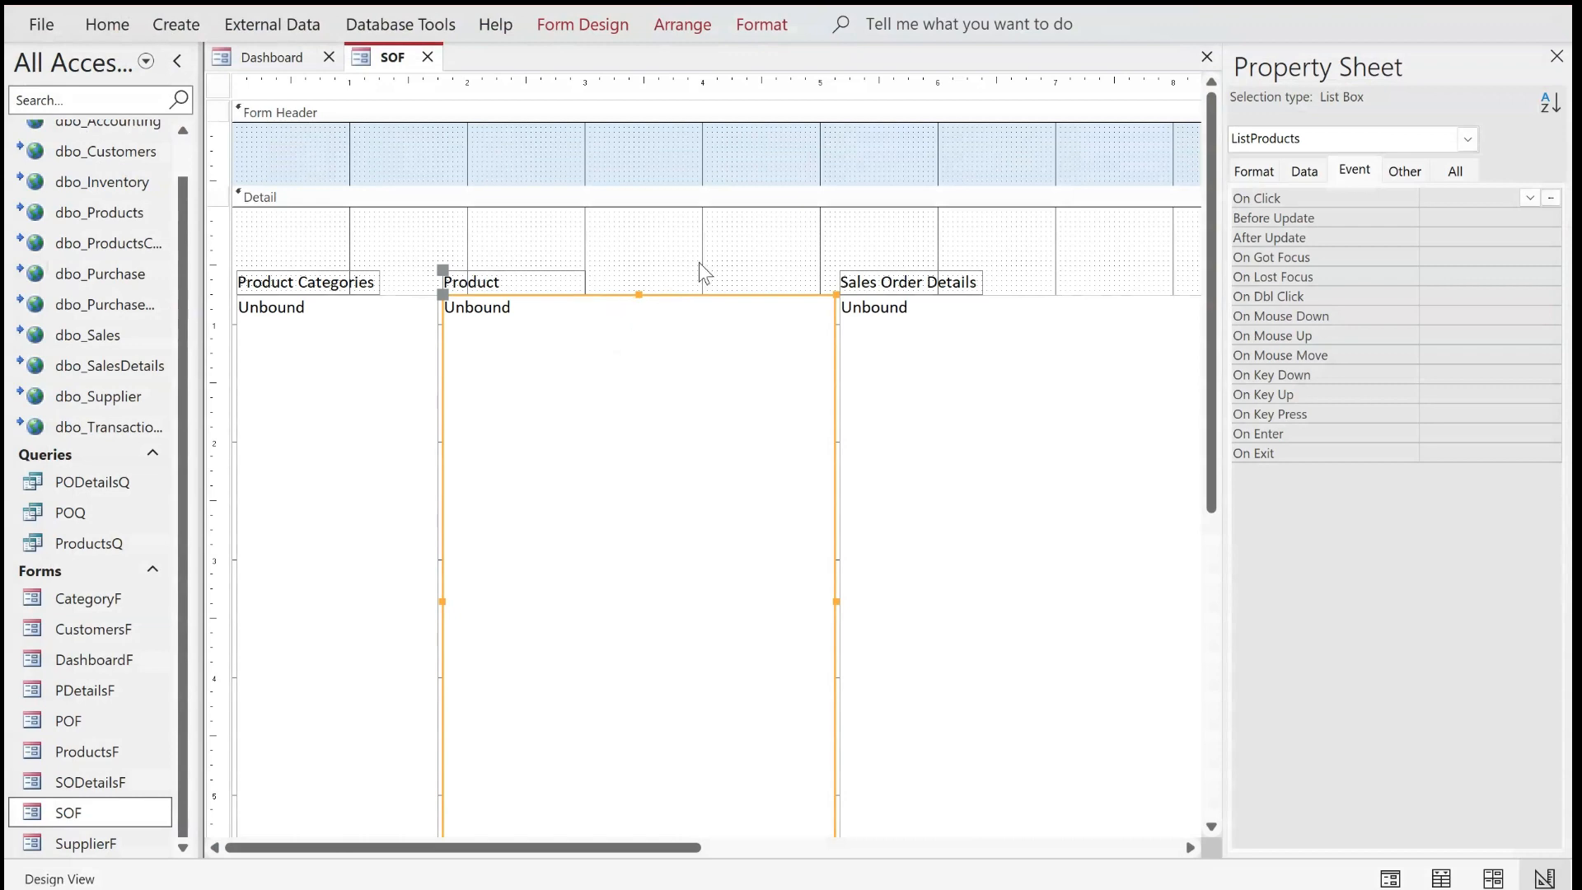
# Reopen the sales order form in Form View and browse the products listed for the Electronics category
pyautogui.click(346, 329)
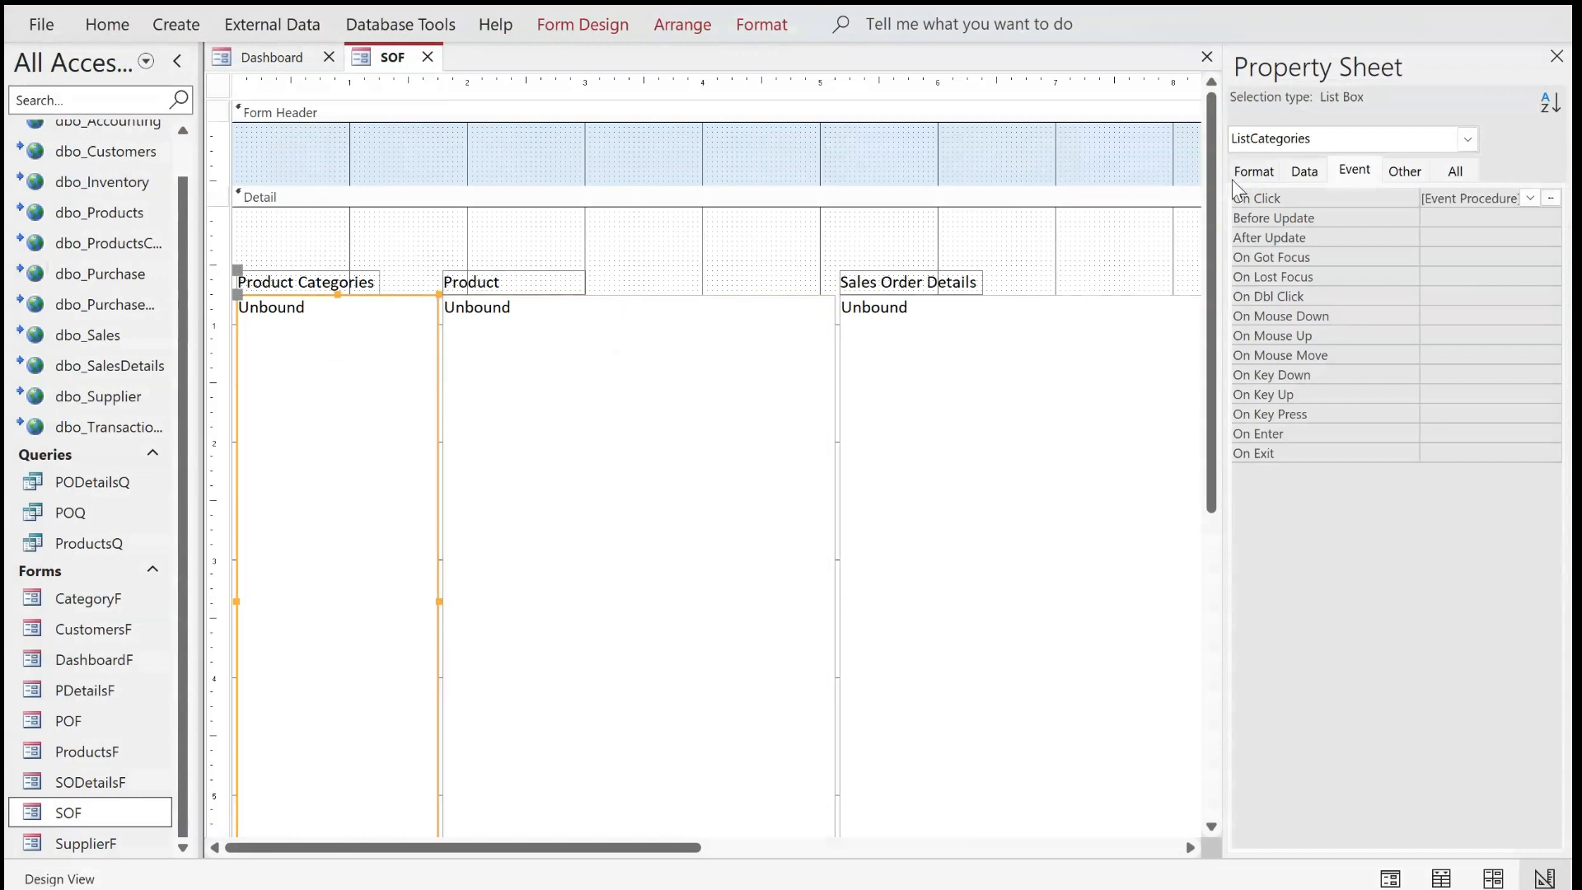
pyautogui.rightClick(365, 52)
pyautogui.click(432, 182)
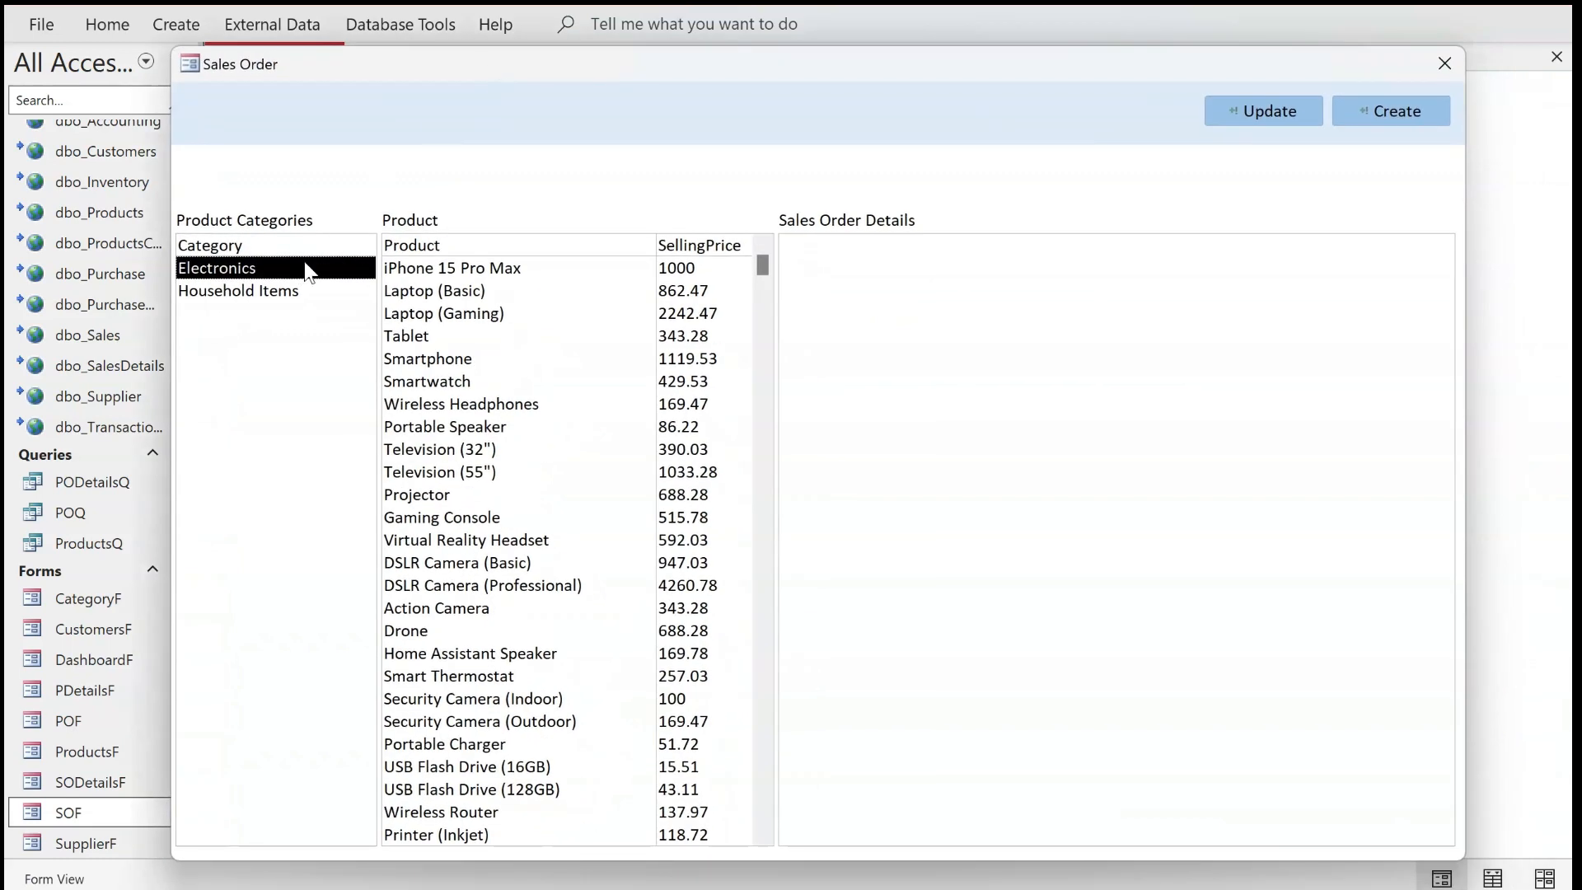
pyautogui.scroll(-2, 488, 398)
pyautogui.scroll(2, 474, 382)
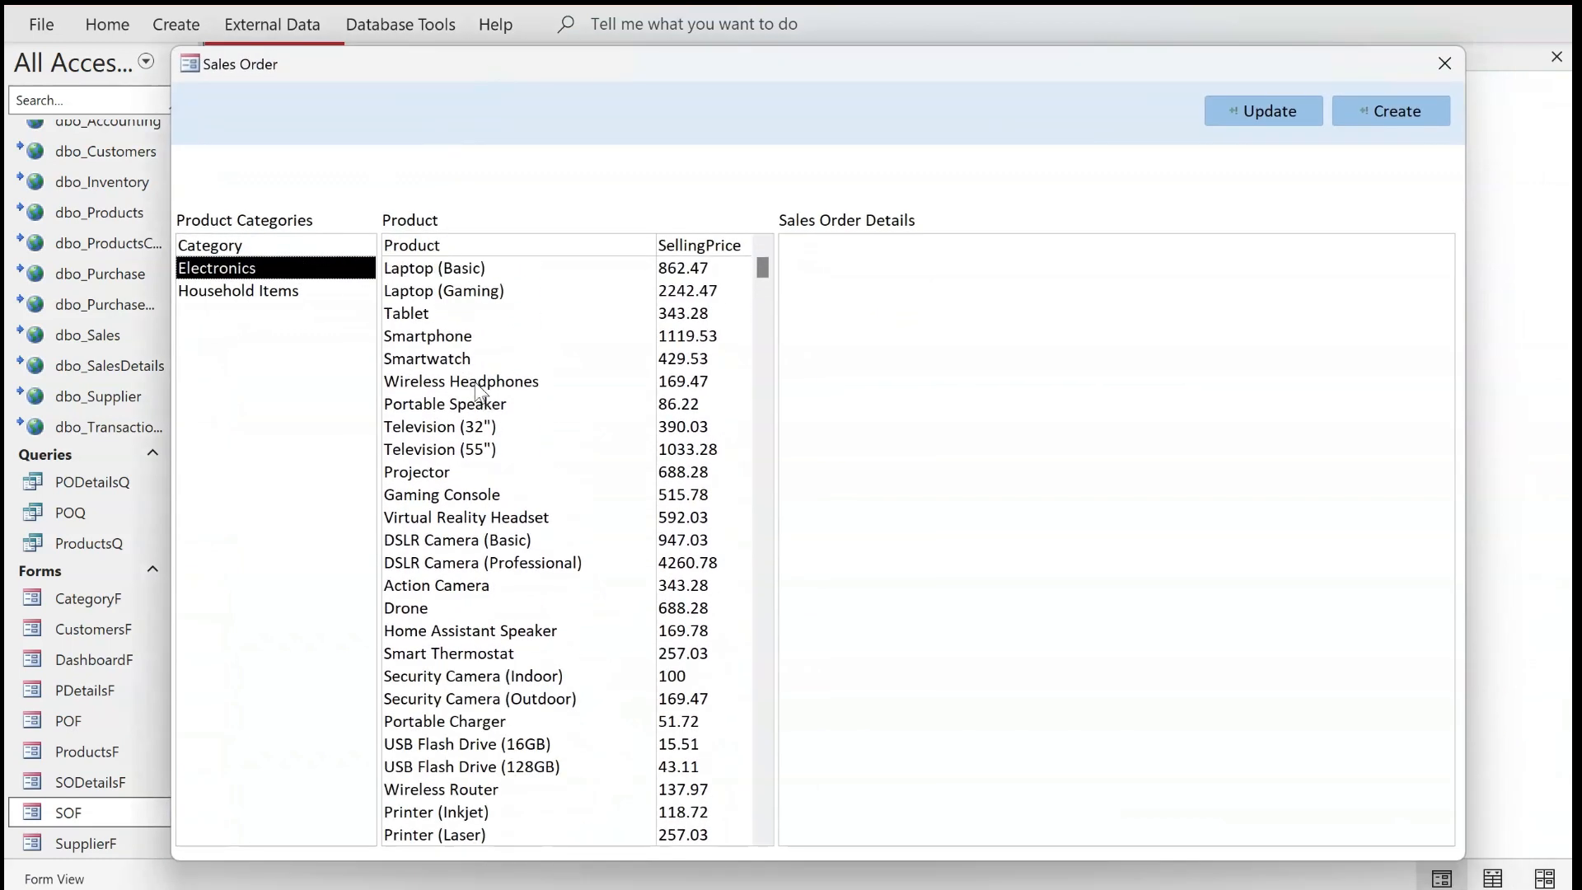
# Alternate between the Household Items and Electronics categories, selecting Security Camera (Outdoor) along the way, to check how the Product list updates
pyautogui.click(240, 295)
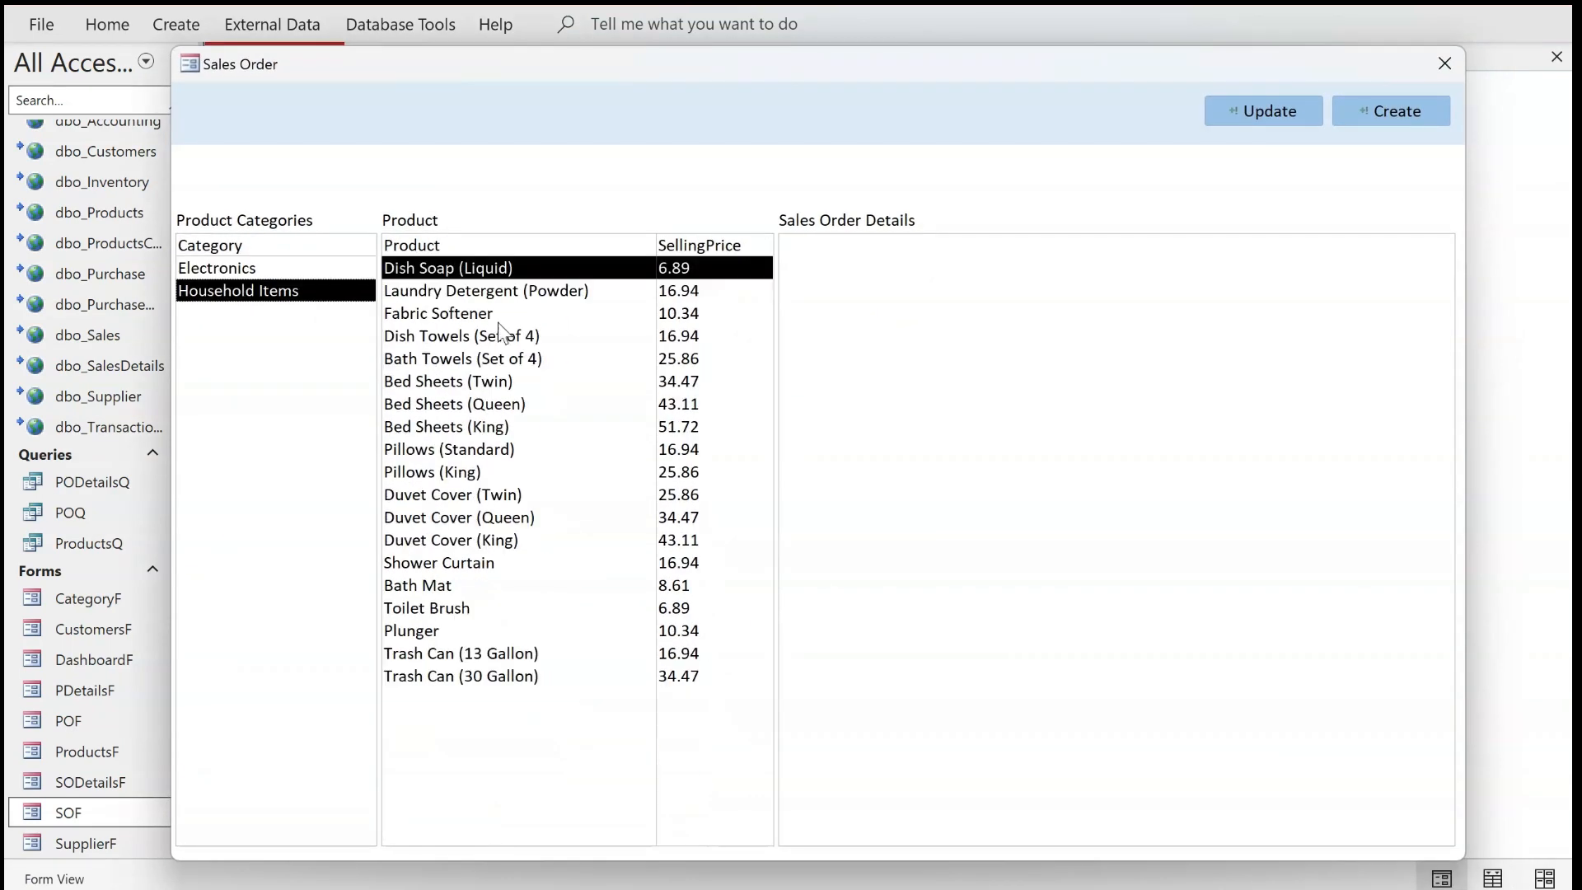
pyautogui.click(237, 281)
pyautogui.click(255, 291)
pyautogui.click(250, 273)
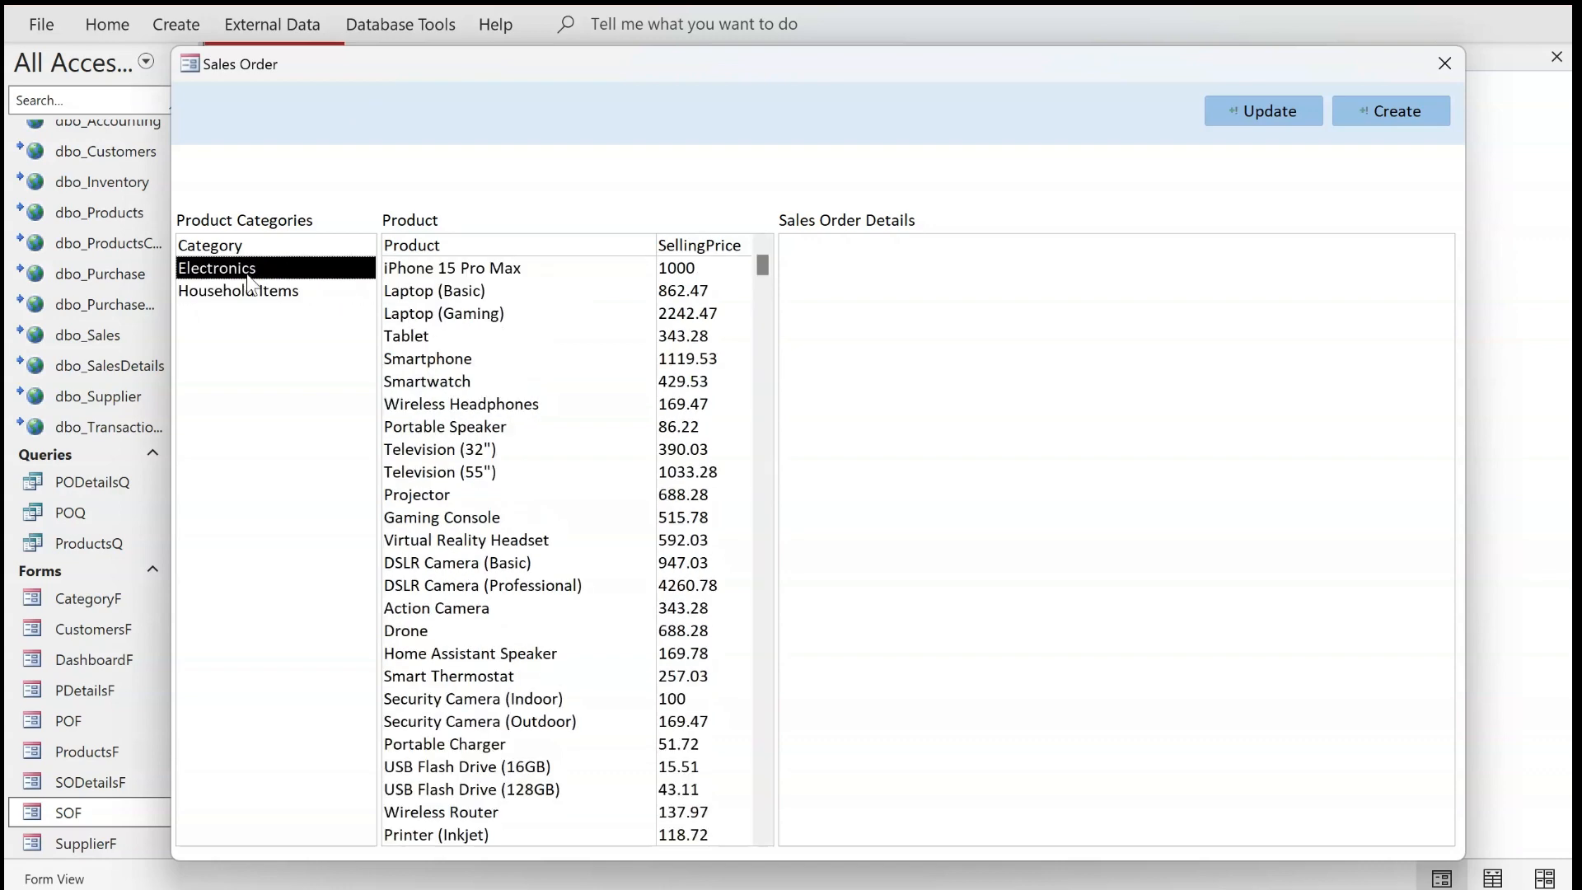
pyautogui.click(257, 294)
pyautogui.click(257, 271)
pyautogui.moveTo(495, 336); pyautogui.dragTo(505, 722)
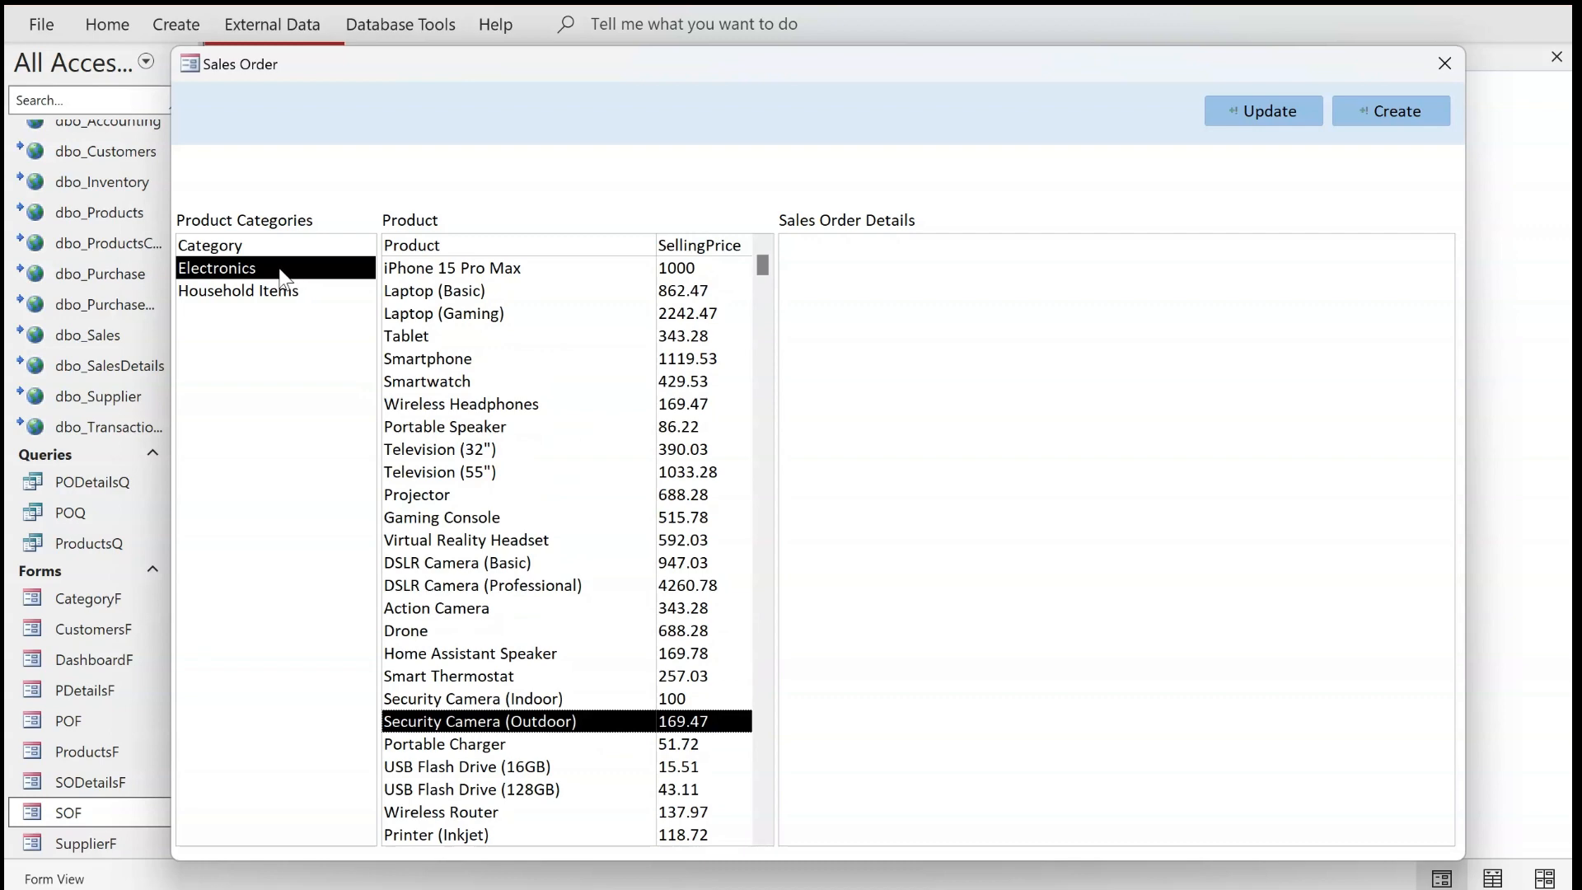
pyautogui.click(262, 291)
pyautogui.click(251, 270)
pyautogui.click(250, 290)
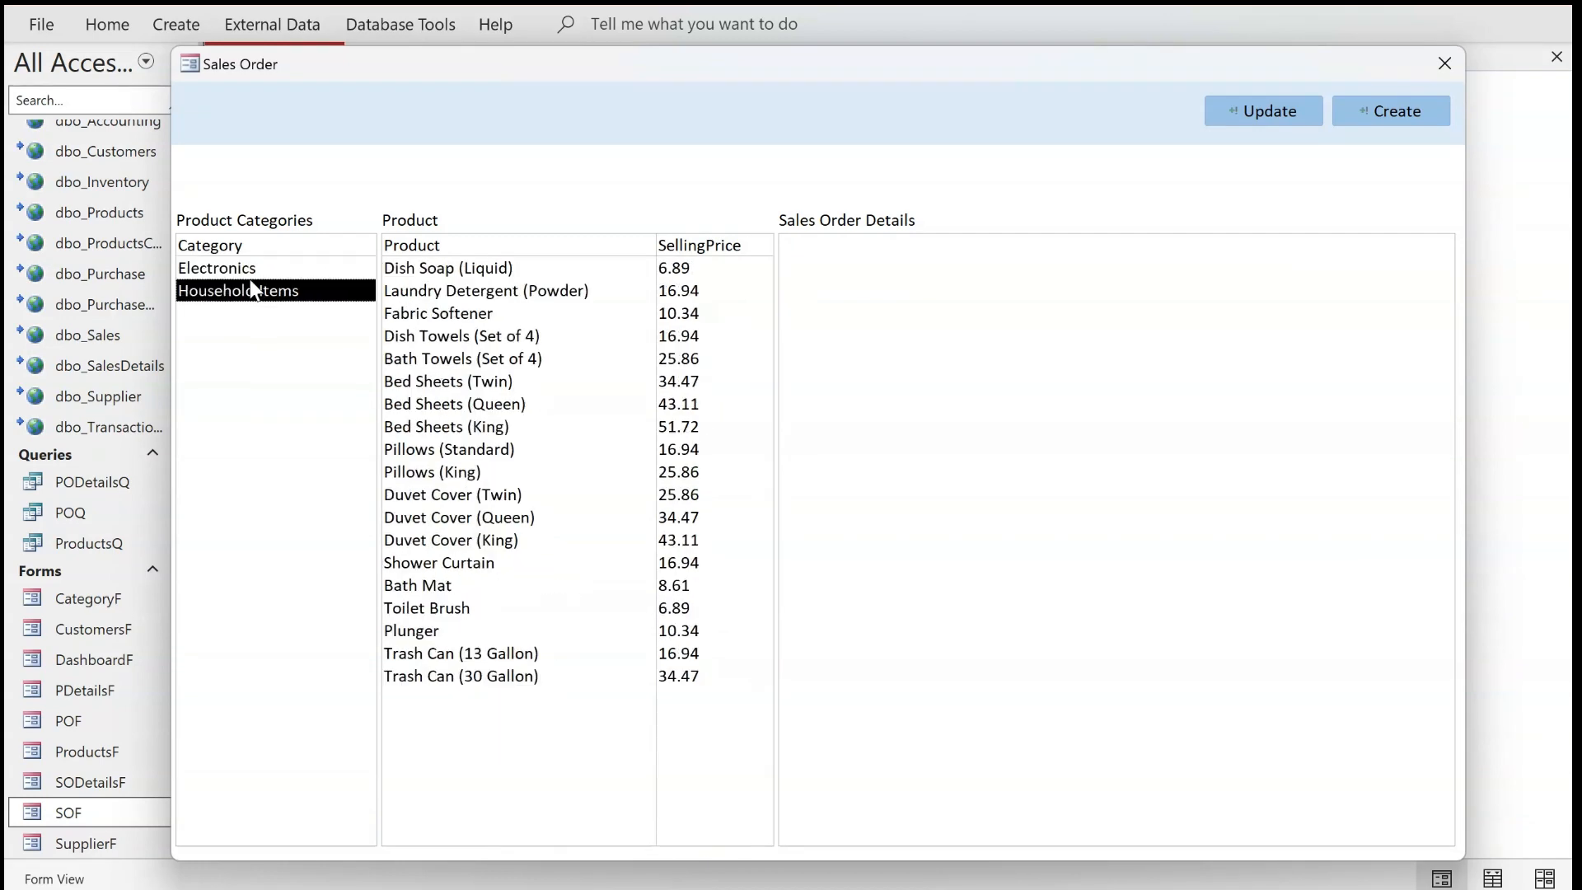
pyautogui.click(251, 271)
pyautogui.click(250, 294)
pyautogui.click(254, 272)
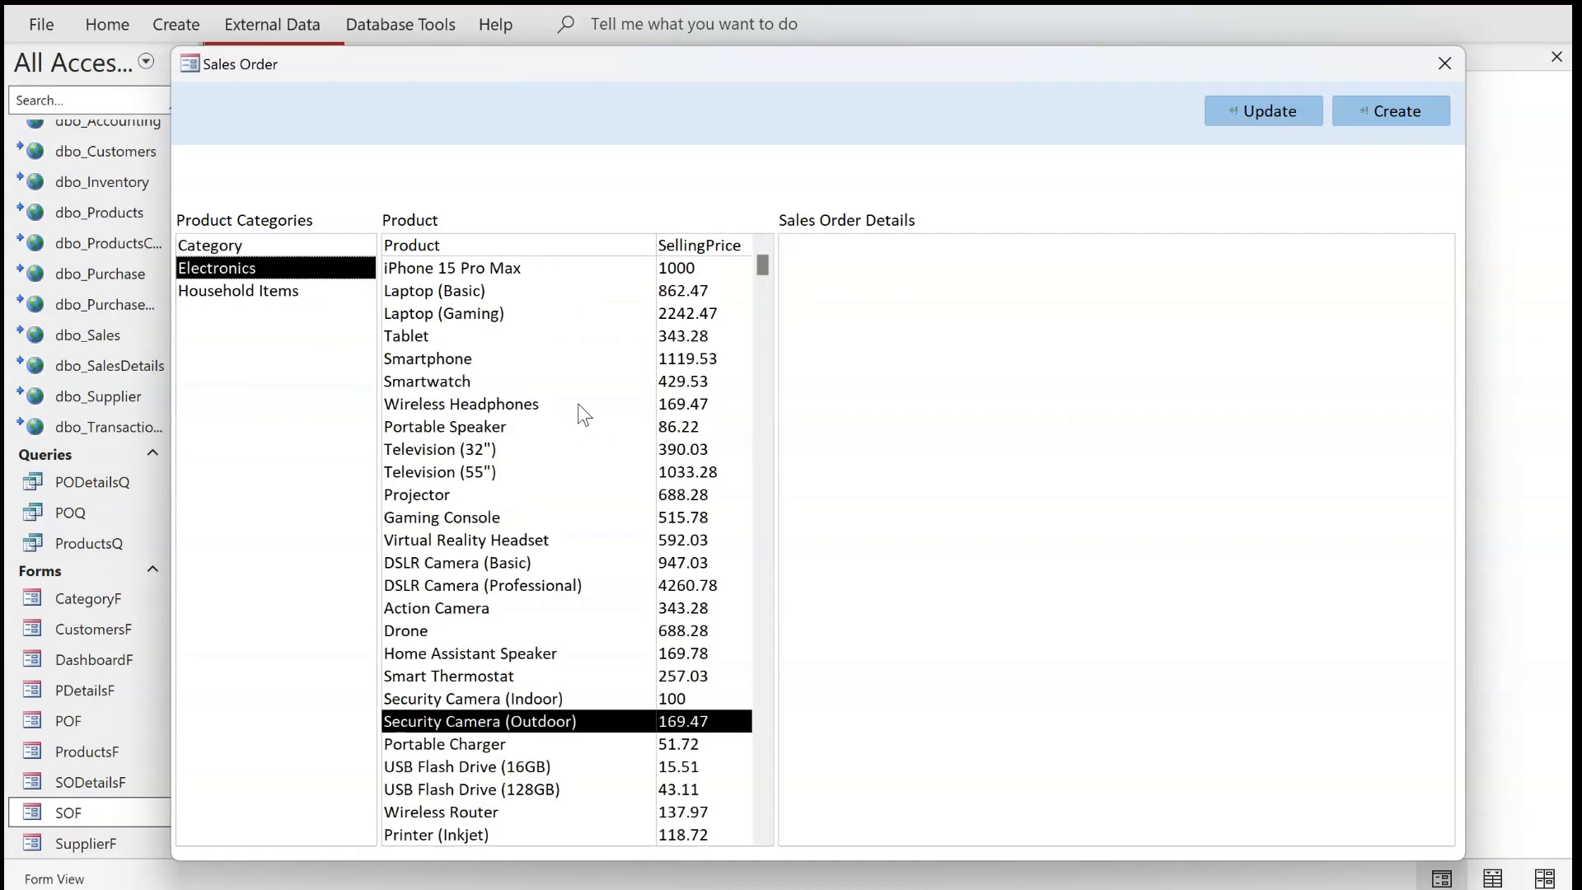
pyautogui.click(249, 291)
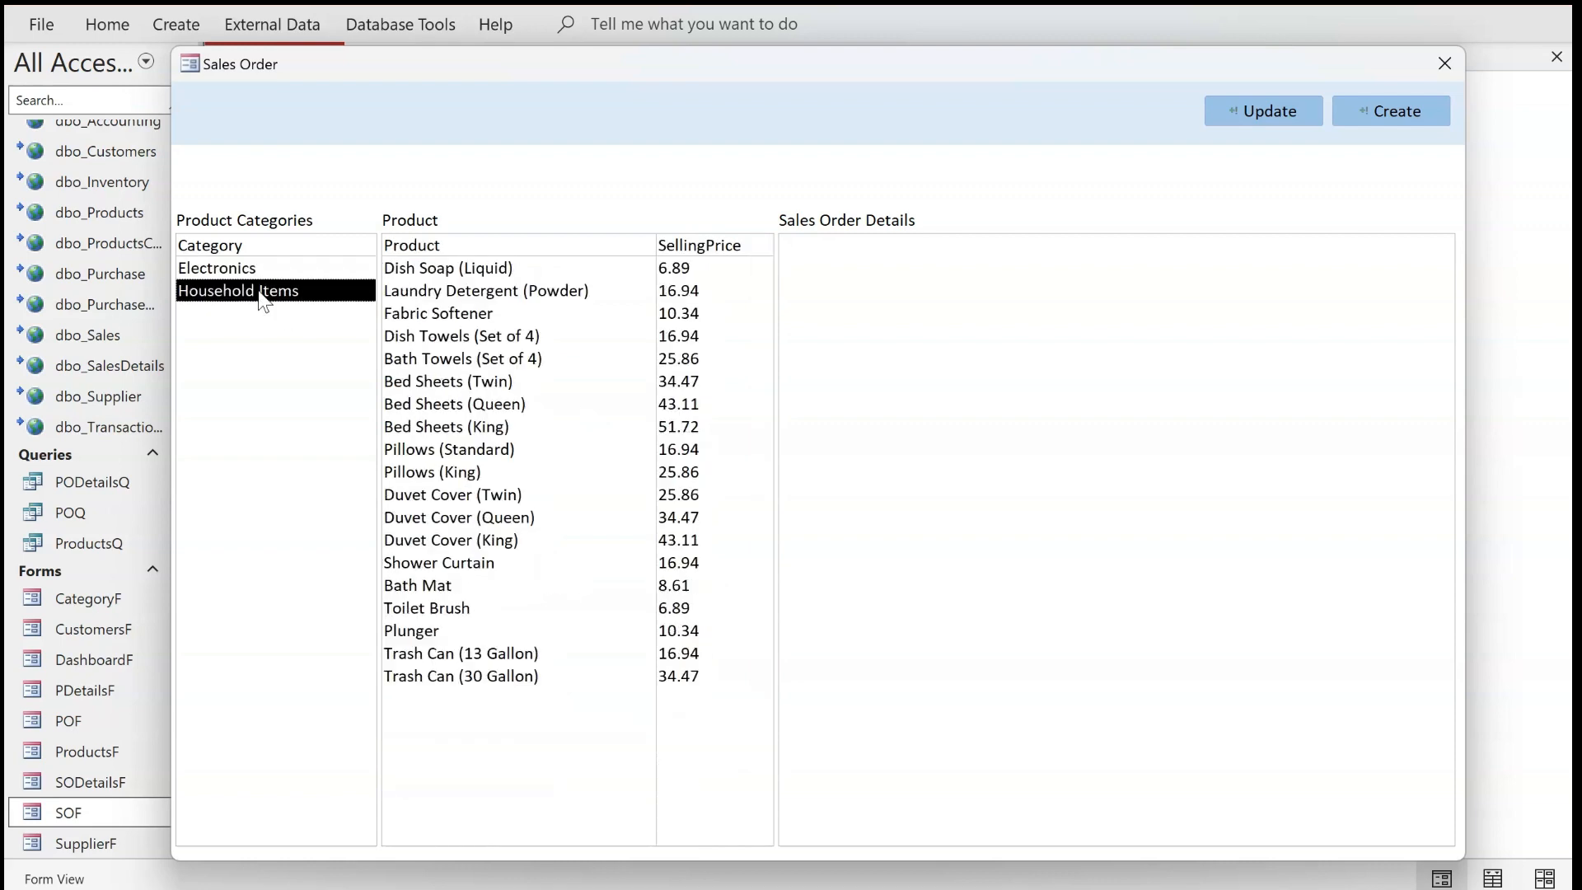
pyautogui.click(251, 269)
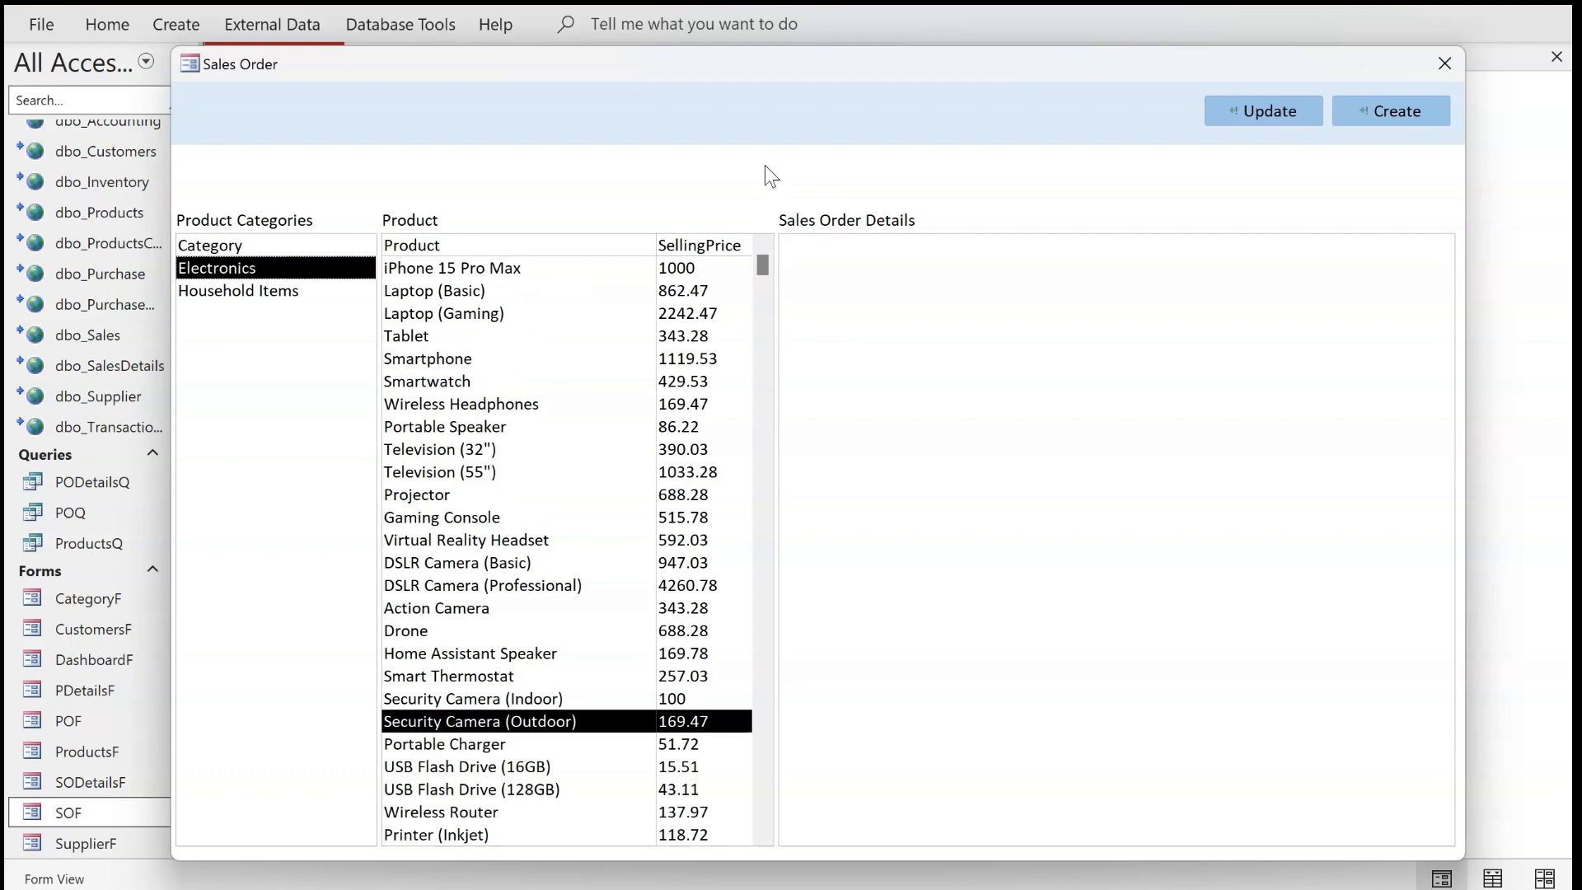
# Return to Design View and sort Category ascending in the Product Categories list box's Row Source query, closing the Query Builder
pyautogui.rightClick(778, 131)
pyautogui.click(803, 196)
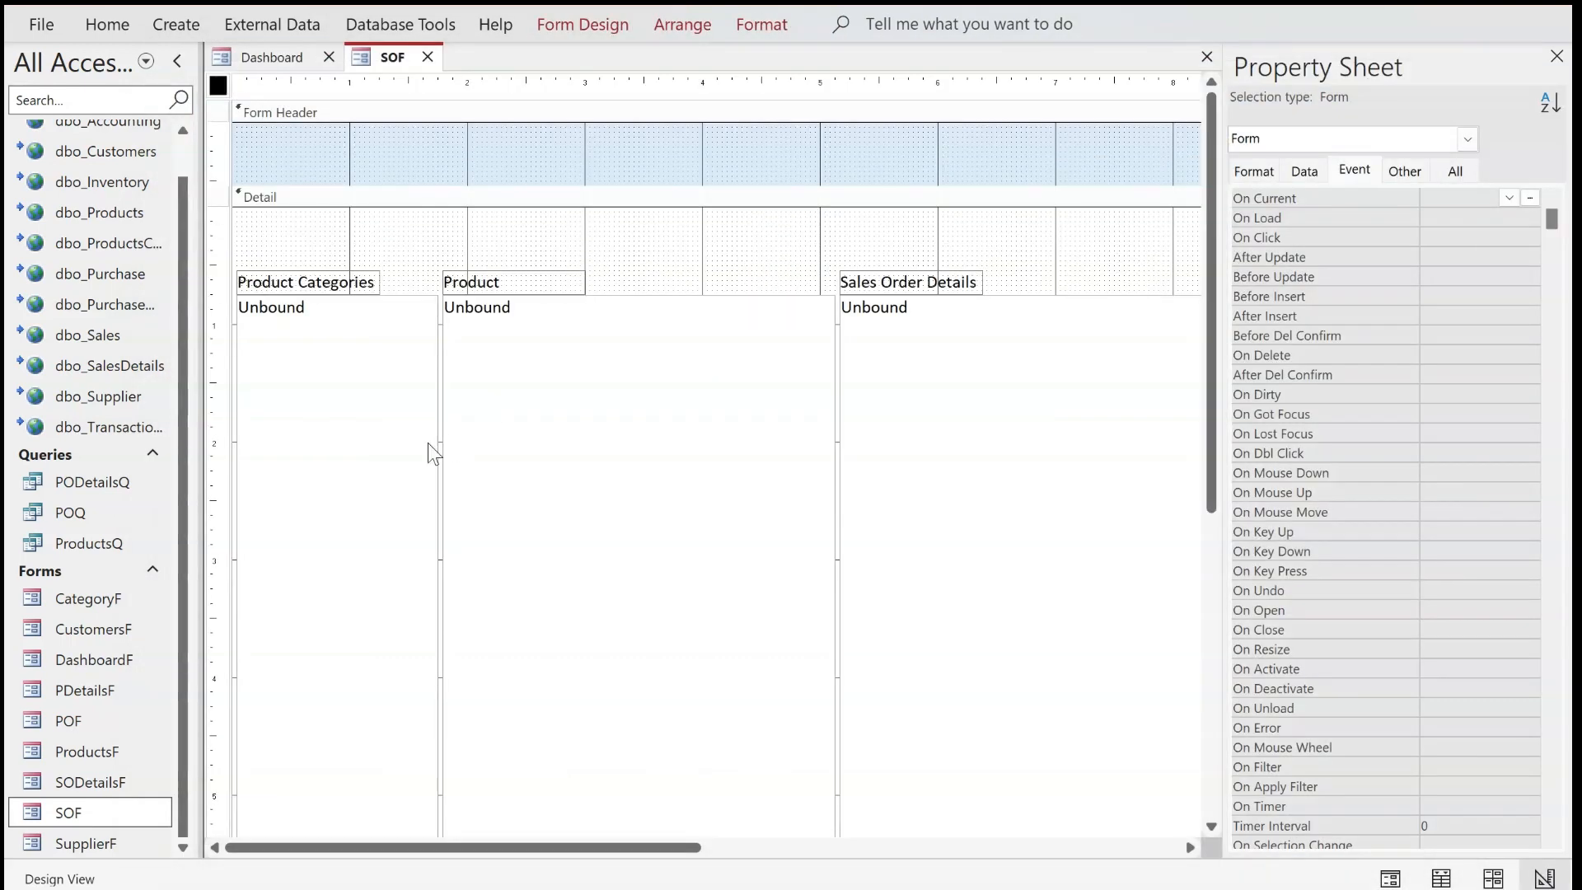
pyautogui.click(392, 442)
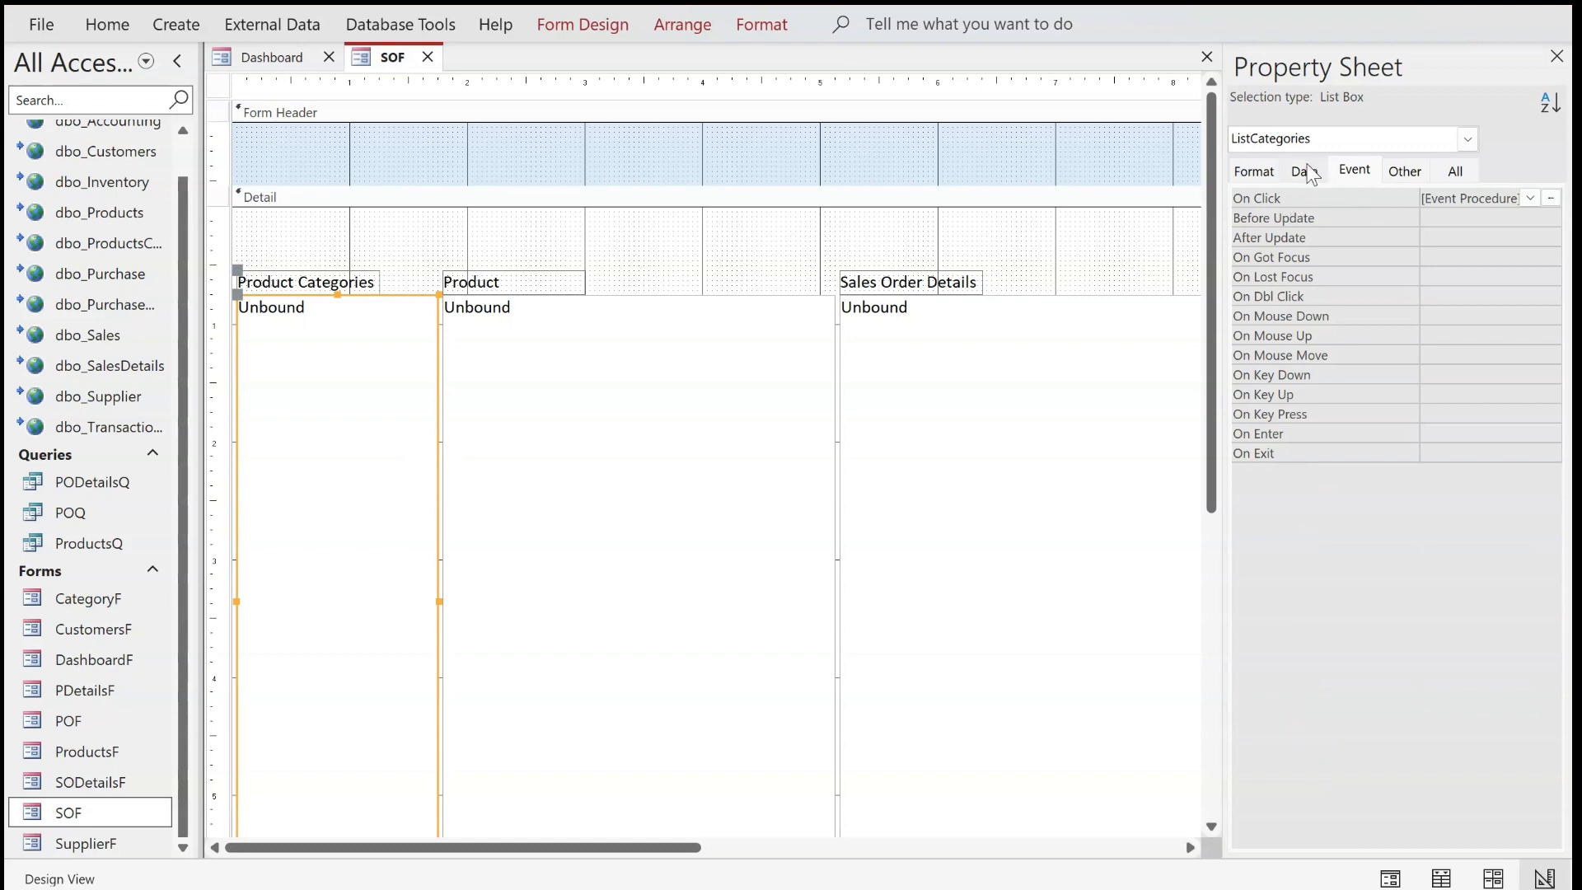
pyautogui.click(1307, 172)
pyautogui.click(1506, 218)
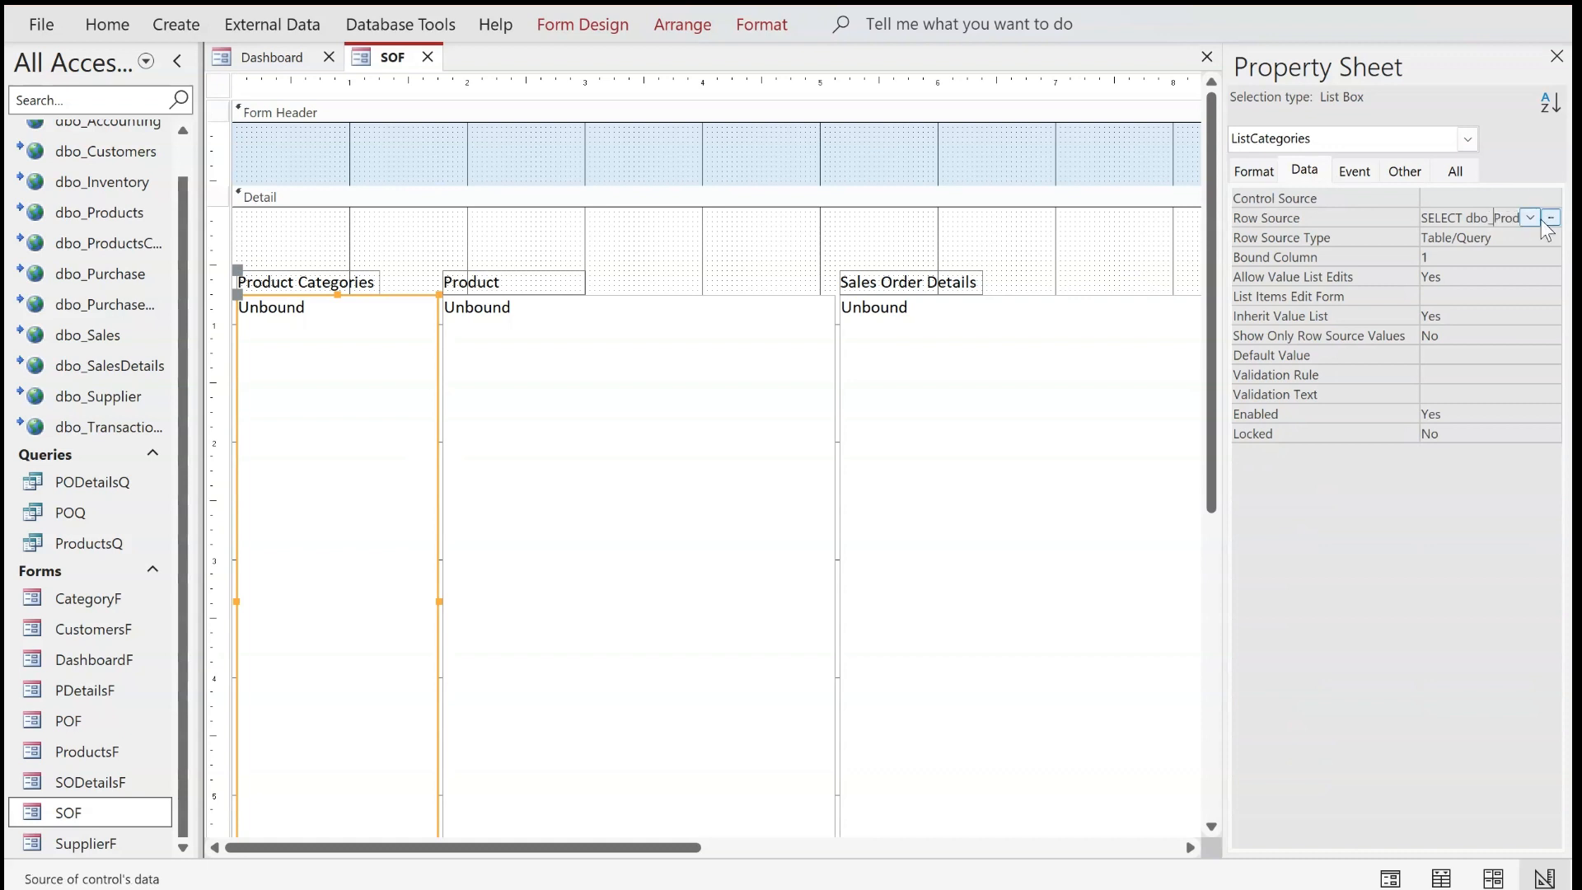
pyautogui.click(1551, 218)
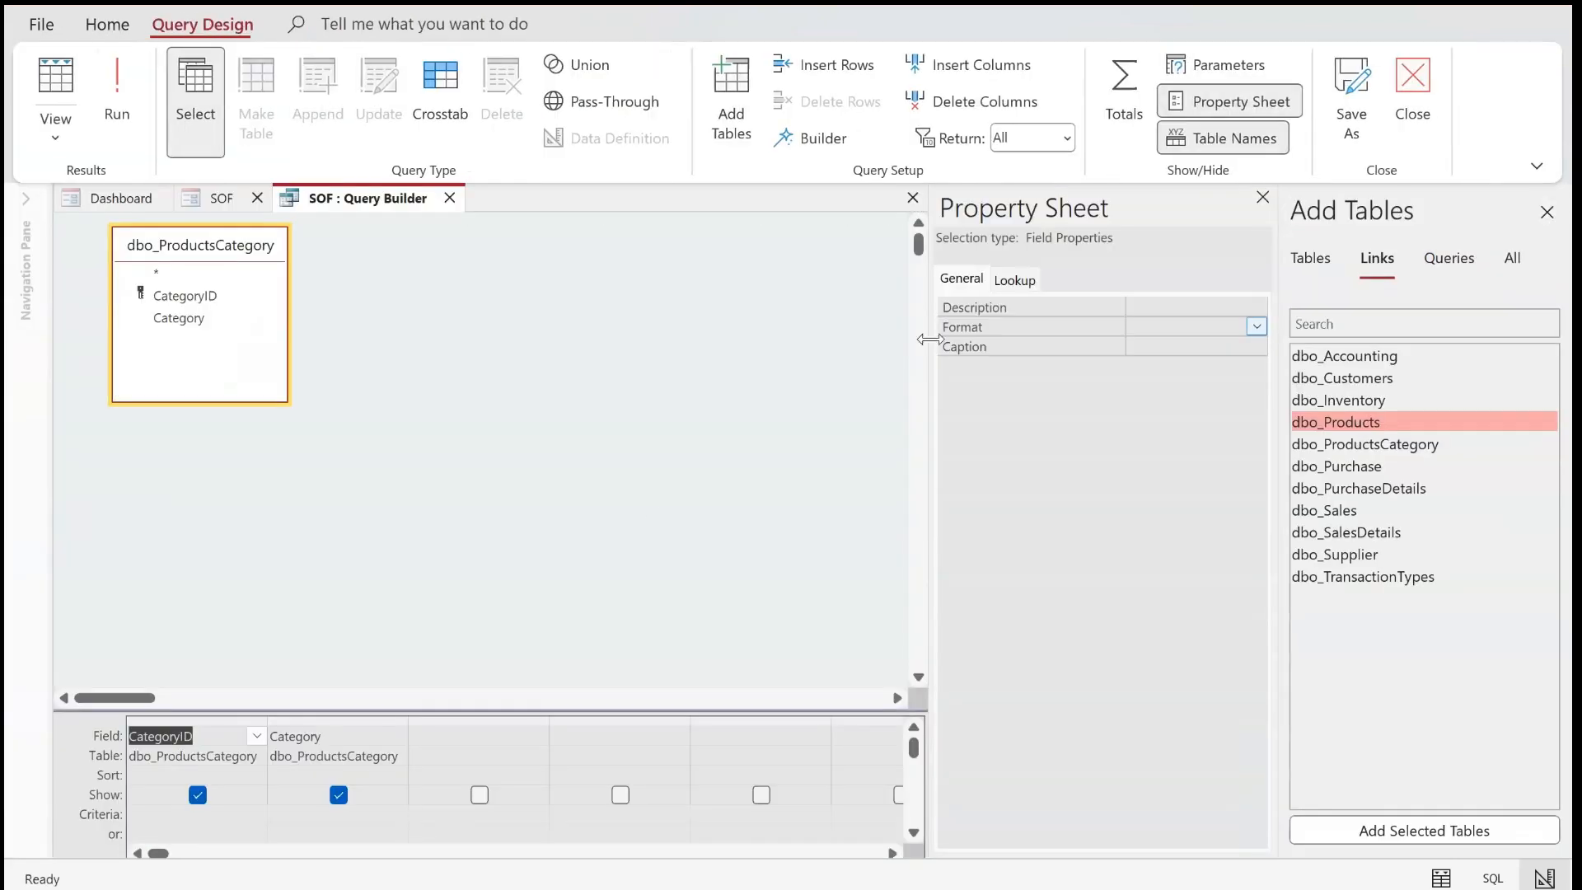
pyautogui.click(387, 779)
pyautogui.click(397, 775)
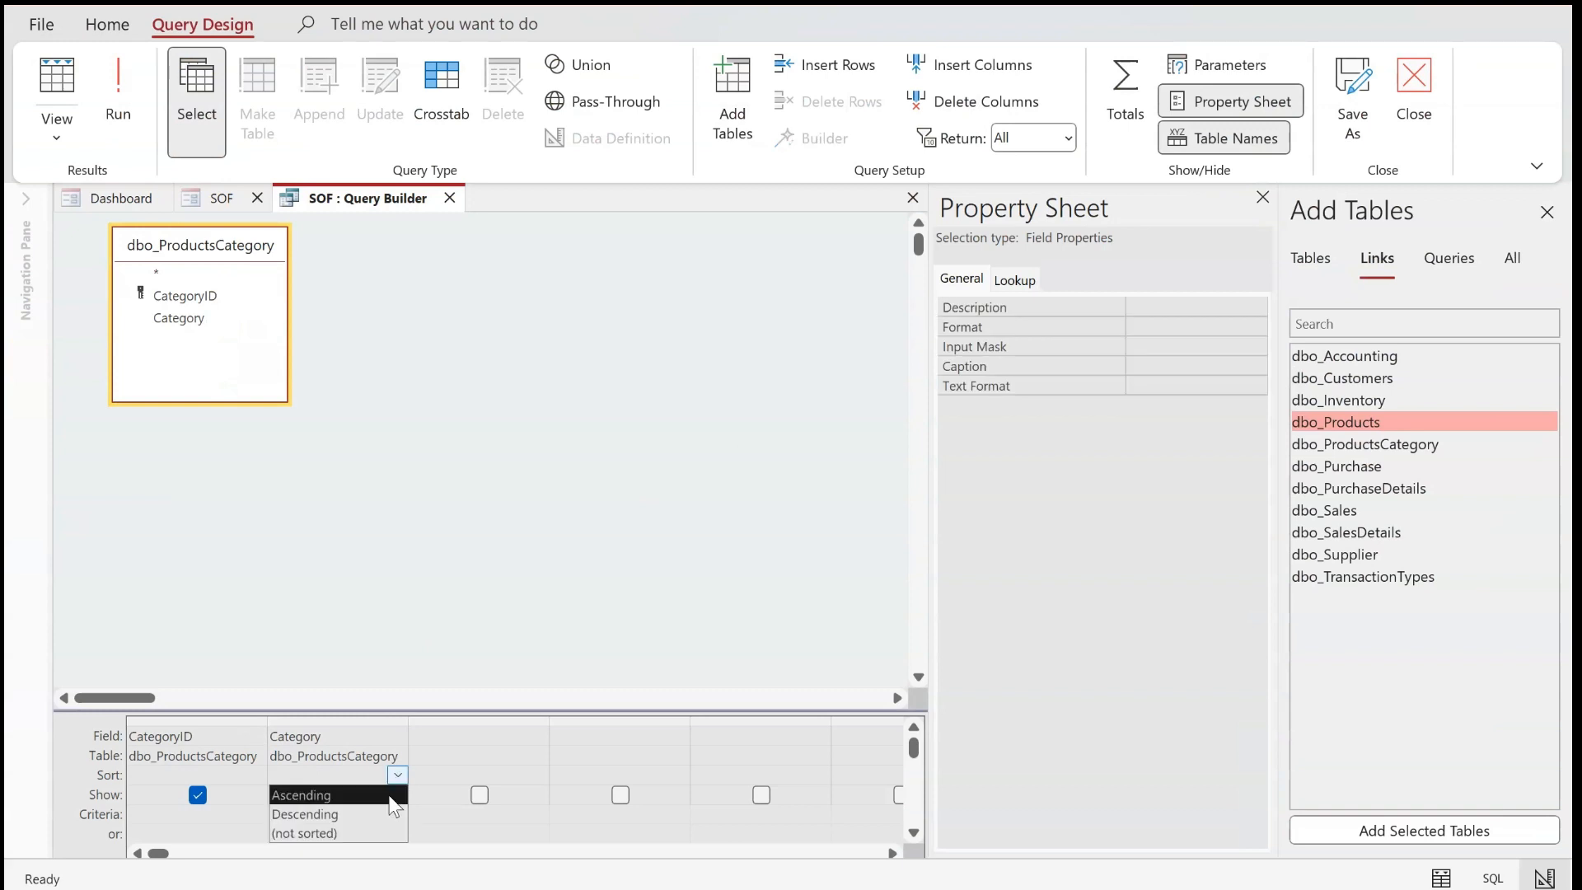
pyautogui.click(391, 791)
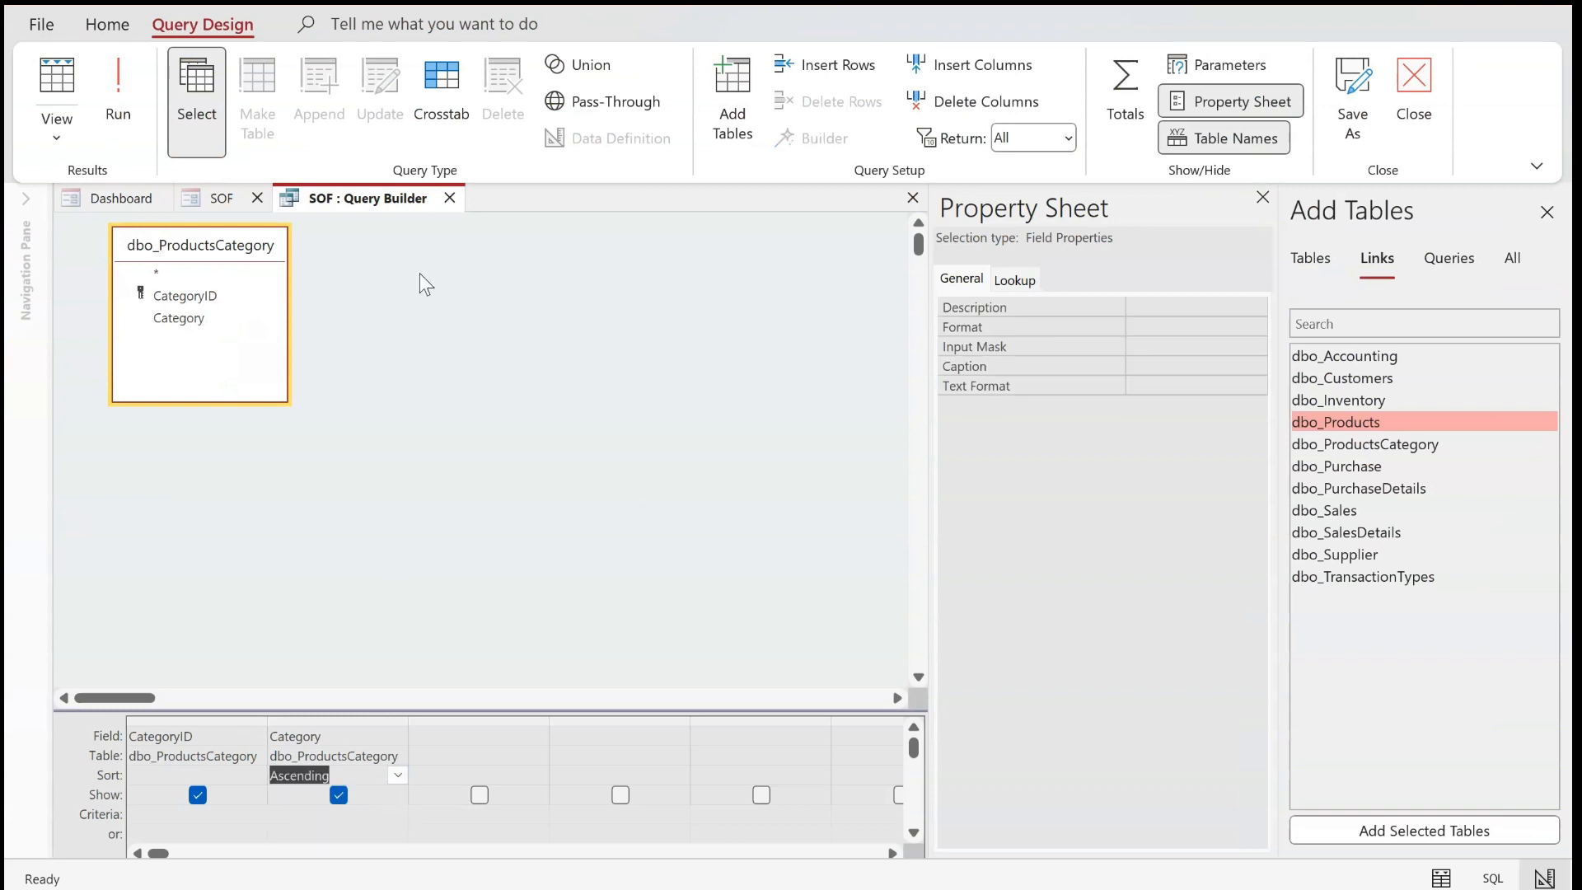
pyautogui.click(452, 201)
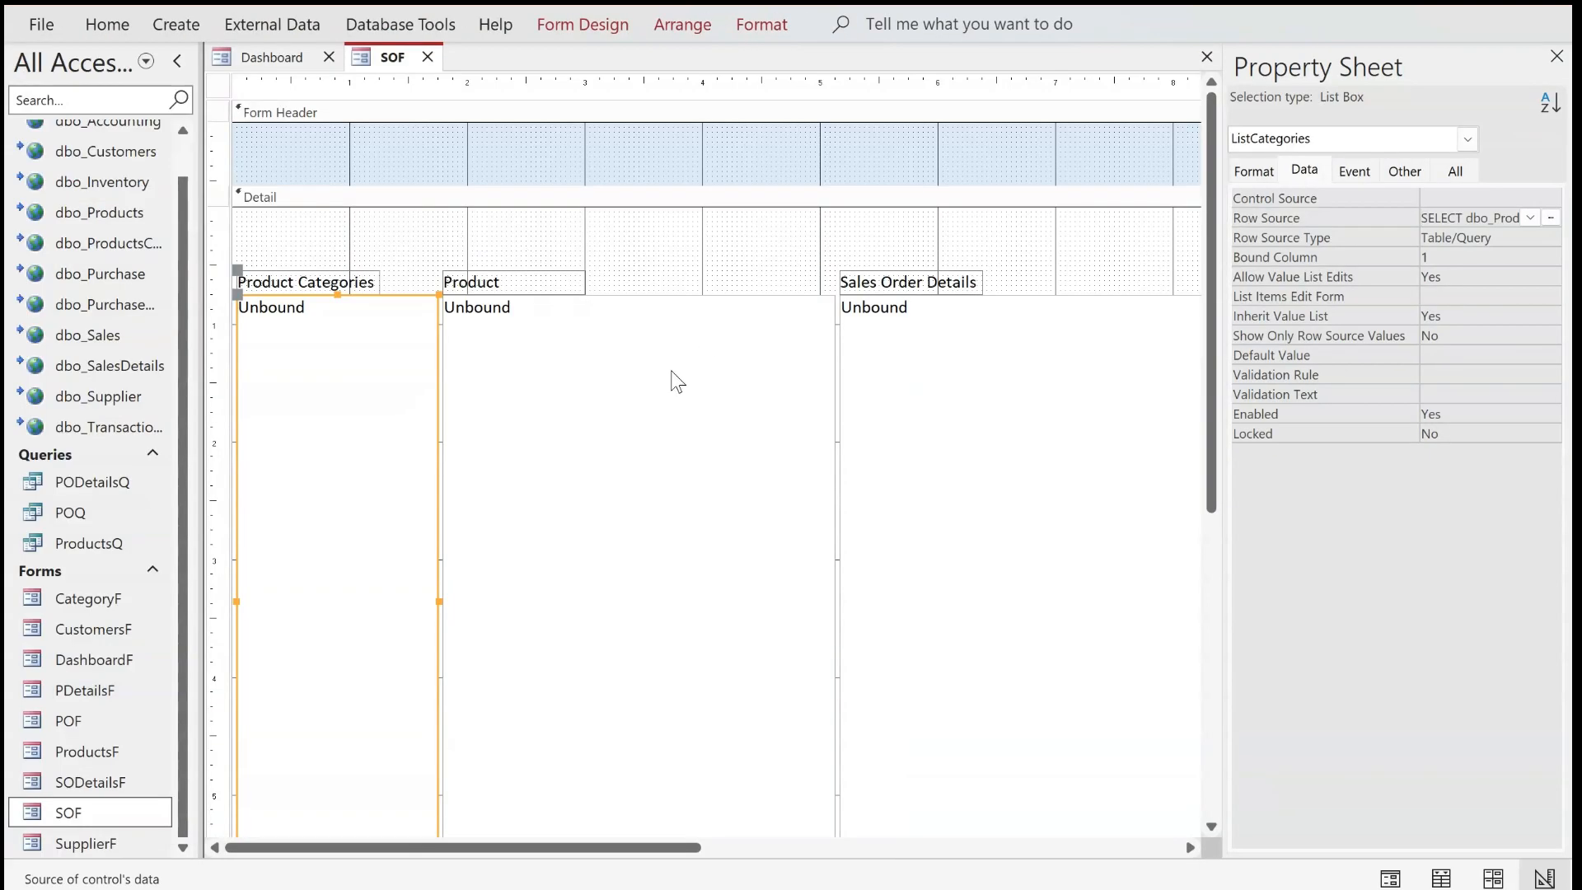
# Sort Product ascending in the Product list box's Row Source query and reopen the sales order form in Form View
pyautogui.click(687, 363)
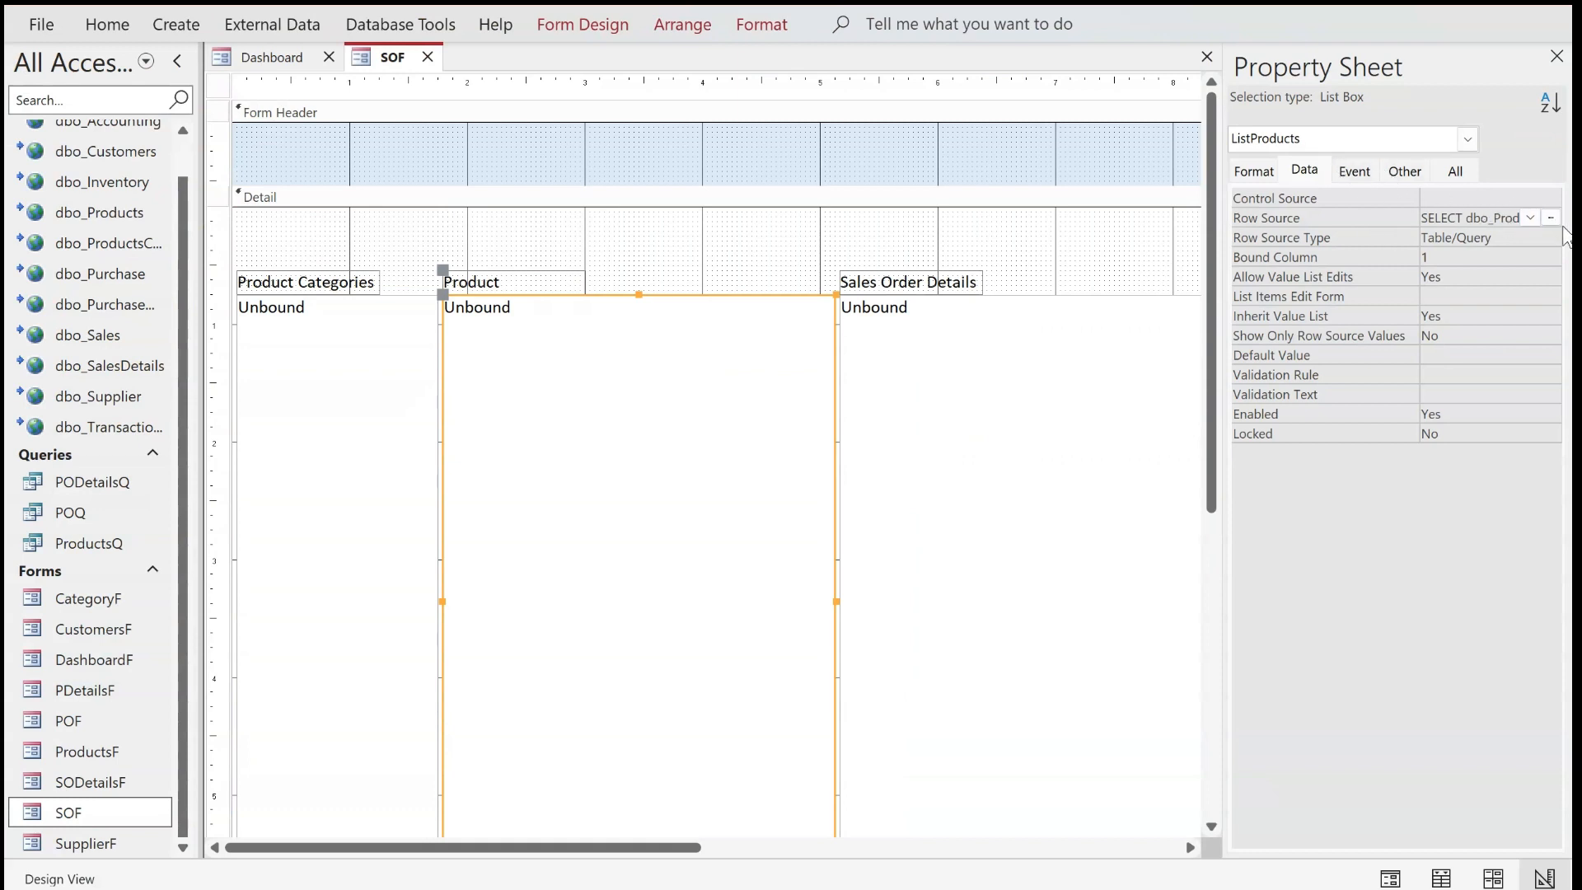
pyautogui.click(1551, 217)
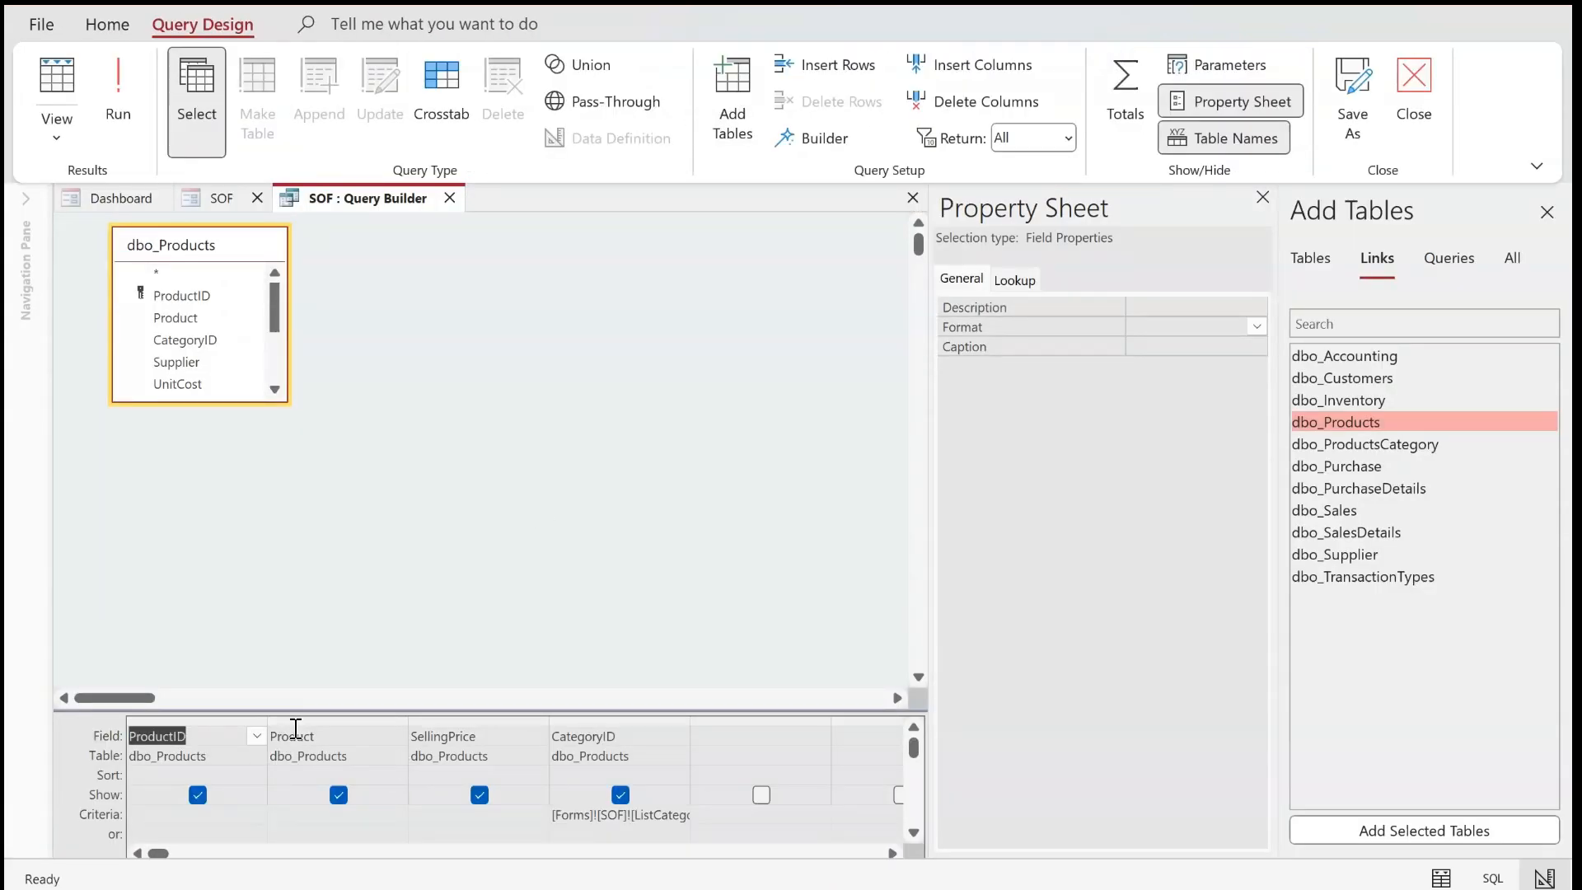
pyautogui.click(375, 773)
pyautogui.click(397, 775)
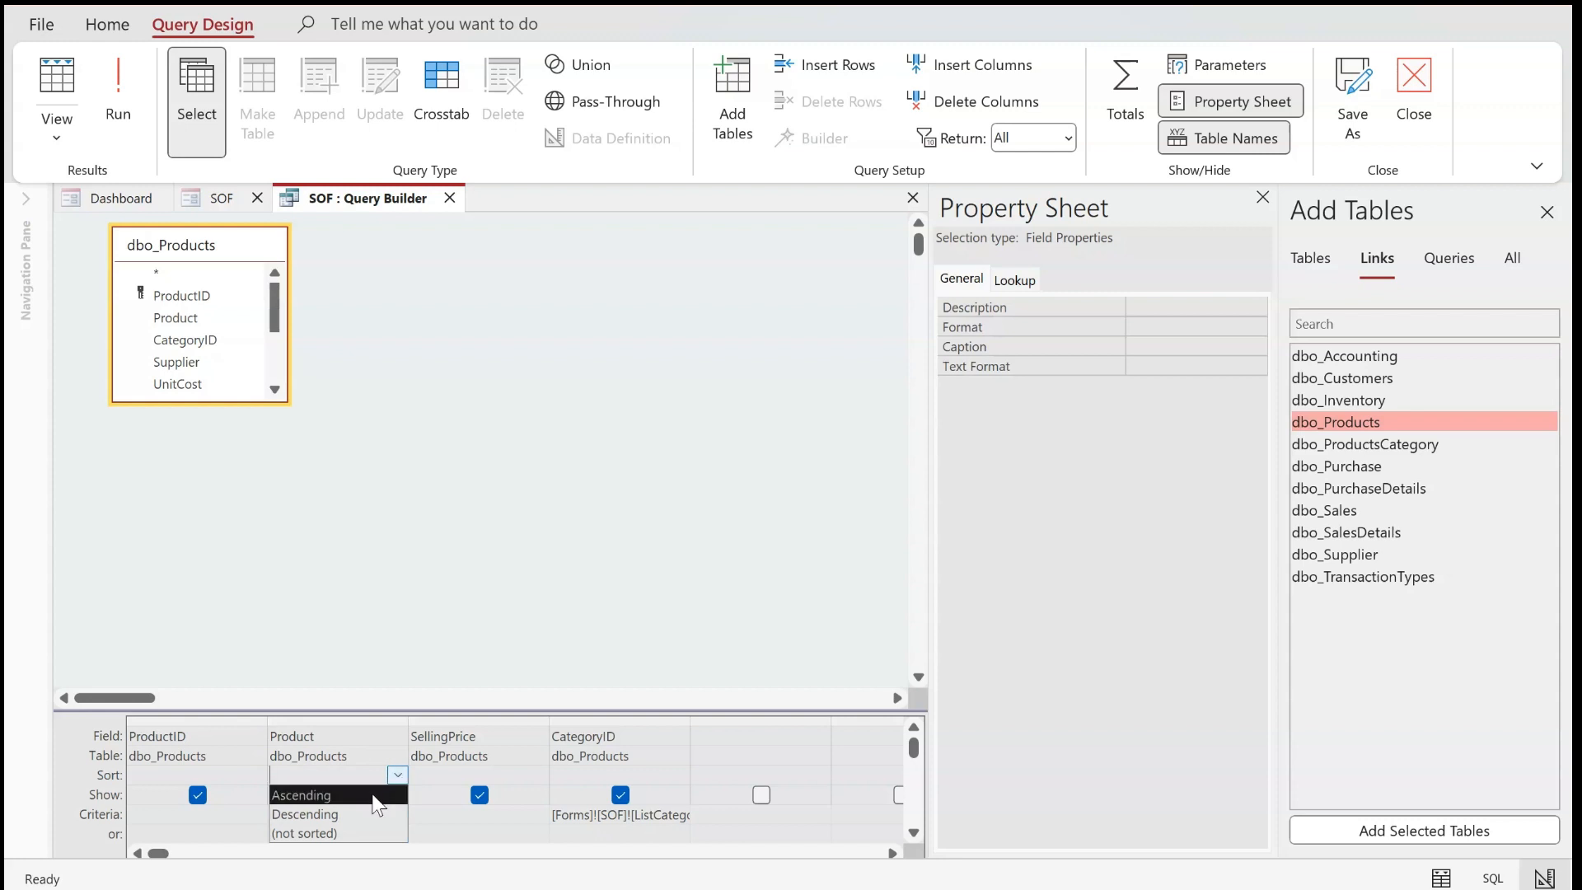
pyautogui.click(372, 794)
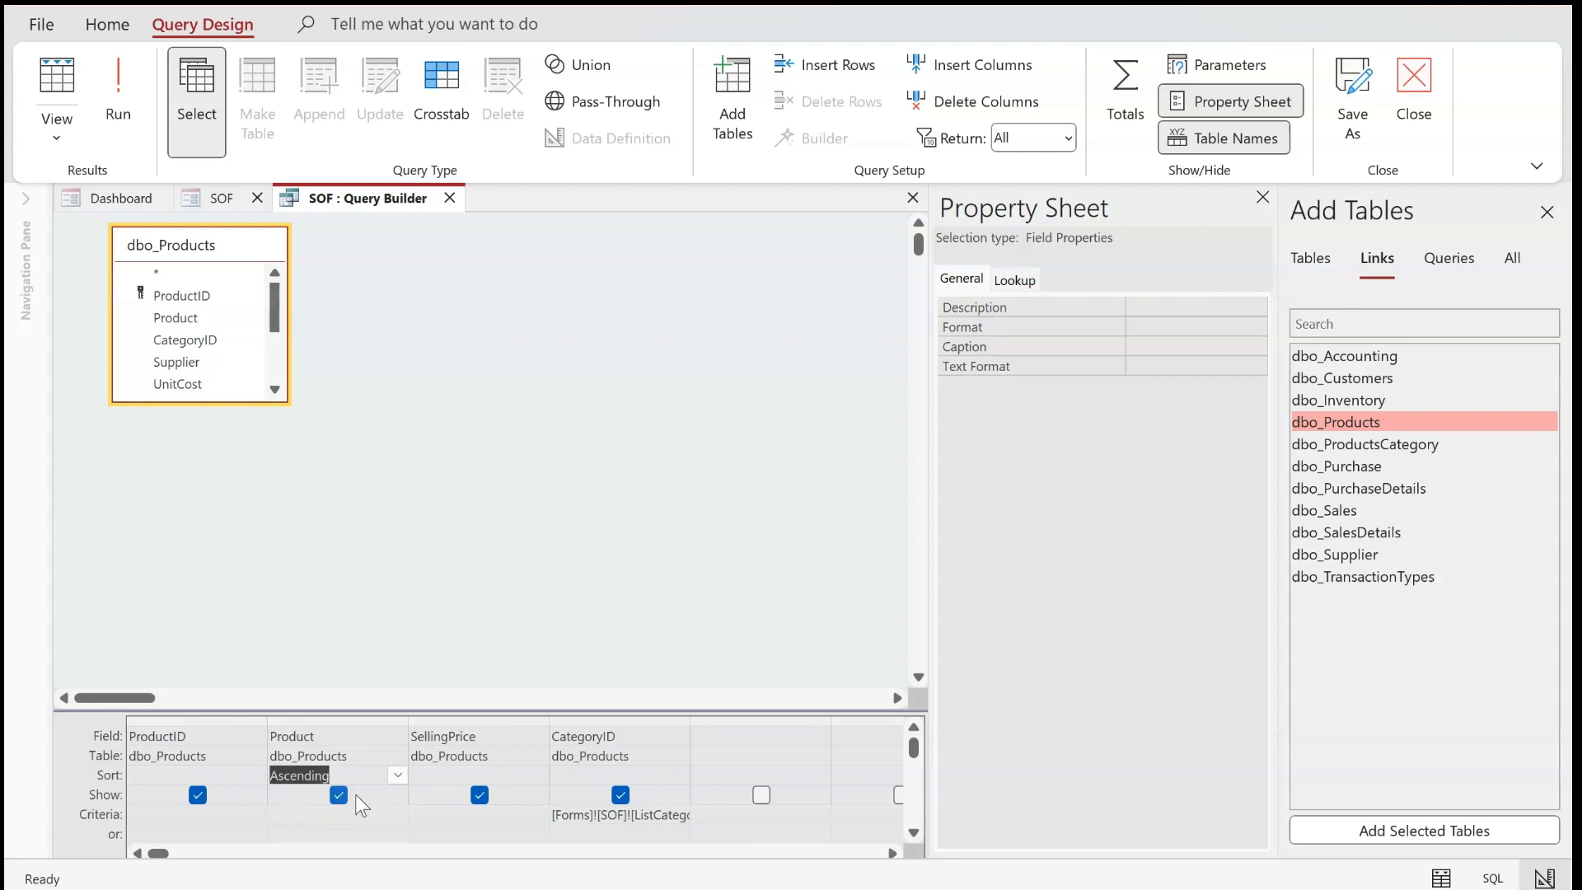
pyautogui.click(449, 198)
pyautogui.rightClick(356, 56)
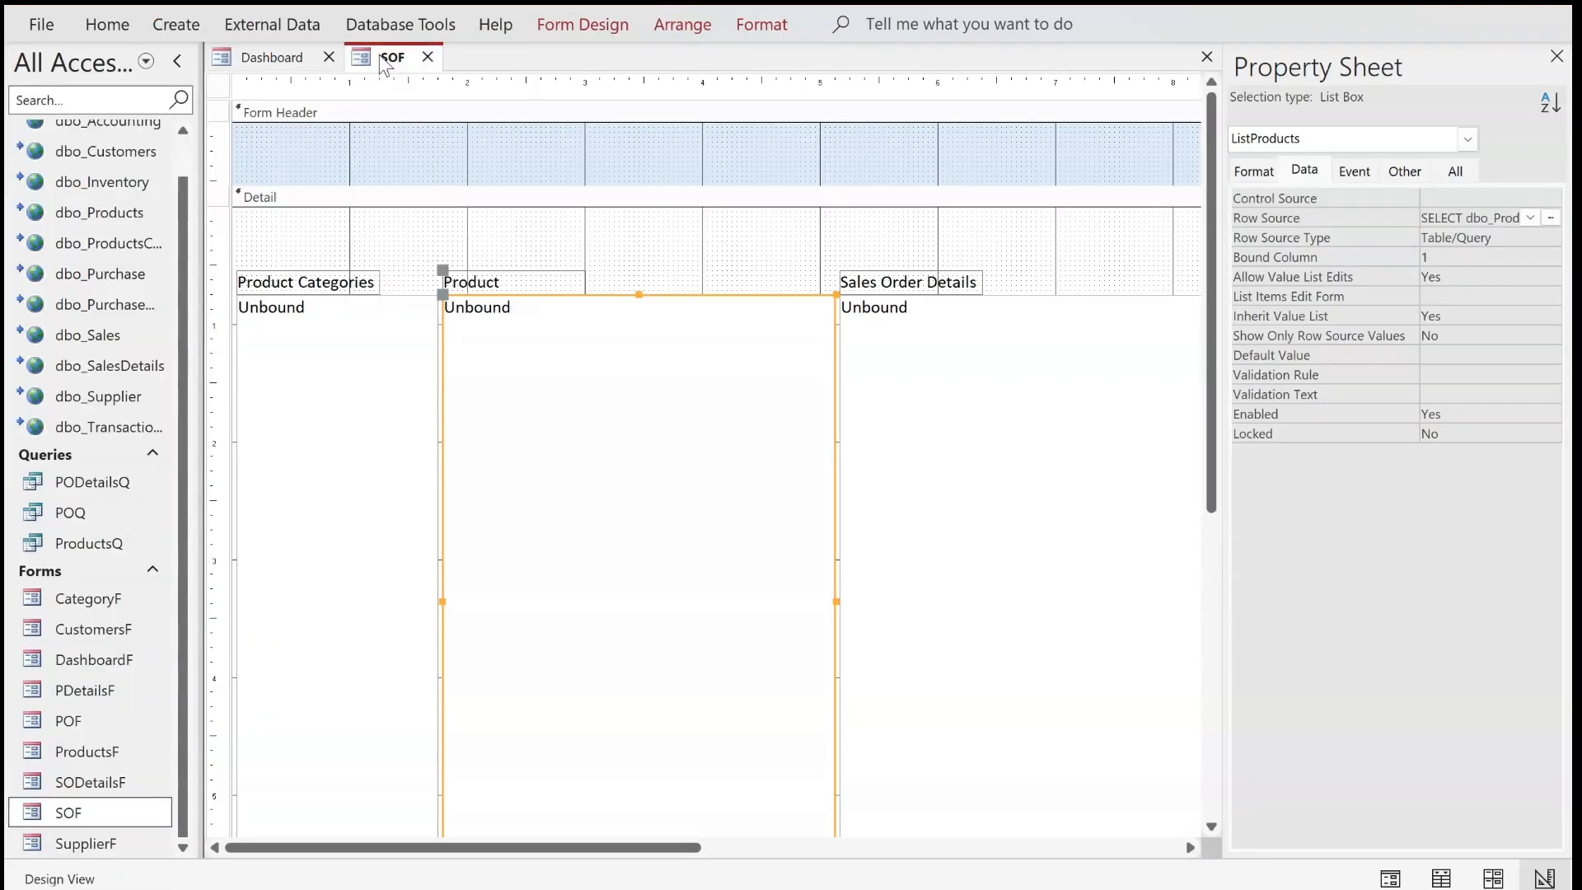
pyautogui.click(471, 191)
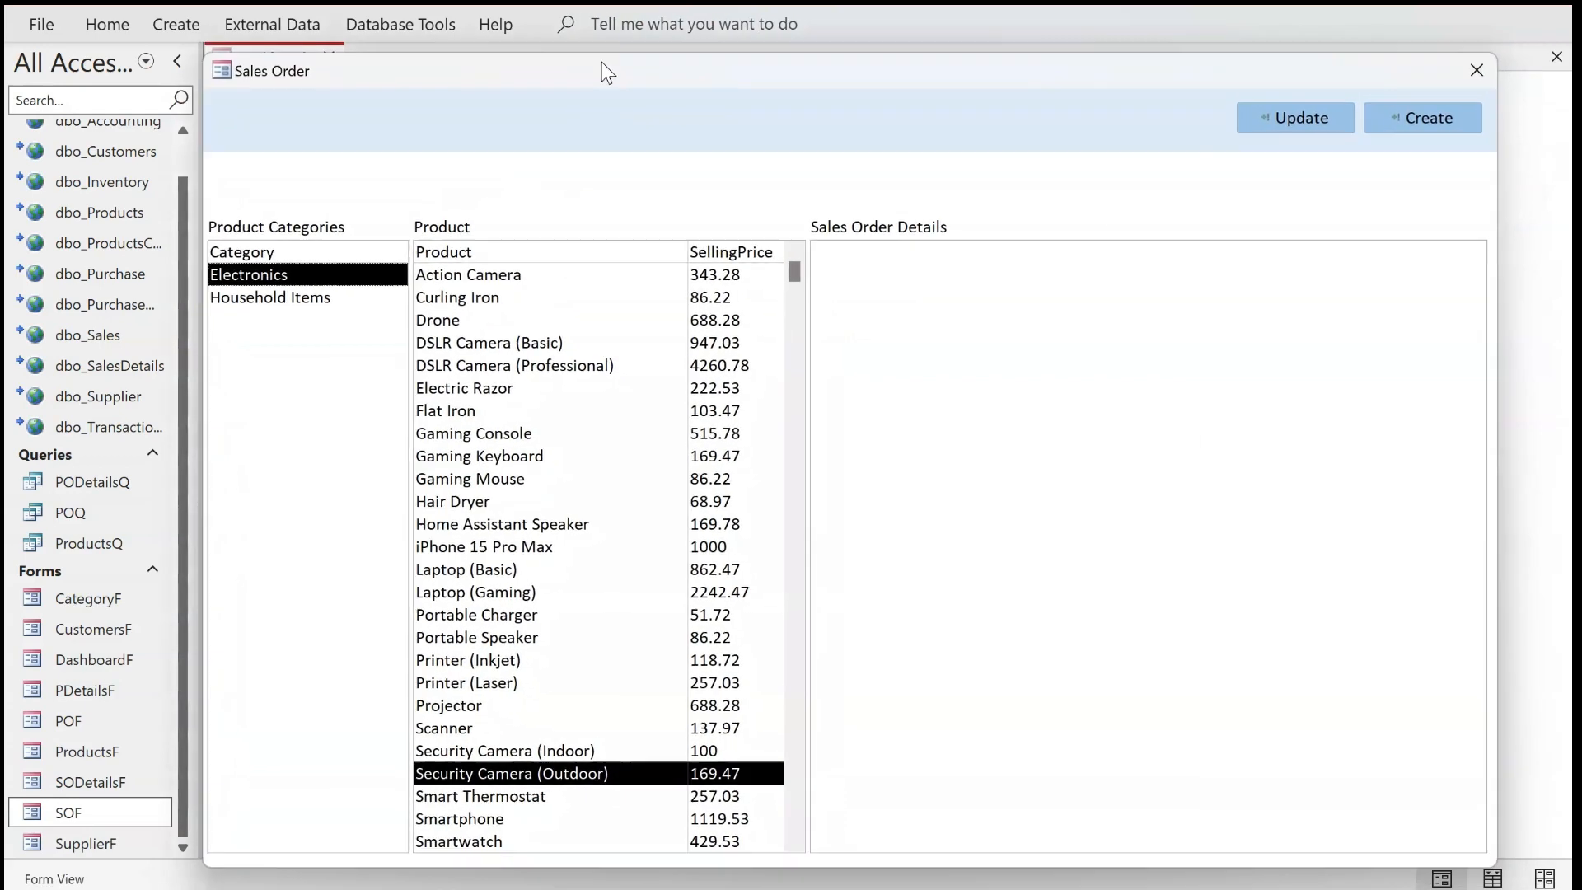
# Review the alphabetically sorted Product list for the Electronics category from beginning to end
pyautogui.click(499, 276)
pyautogui.scroll(-3, 519, 527)
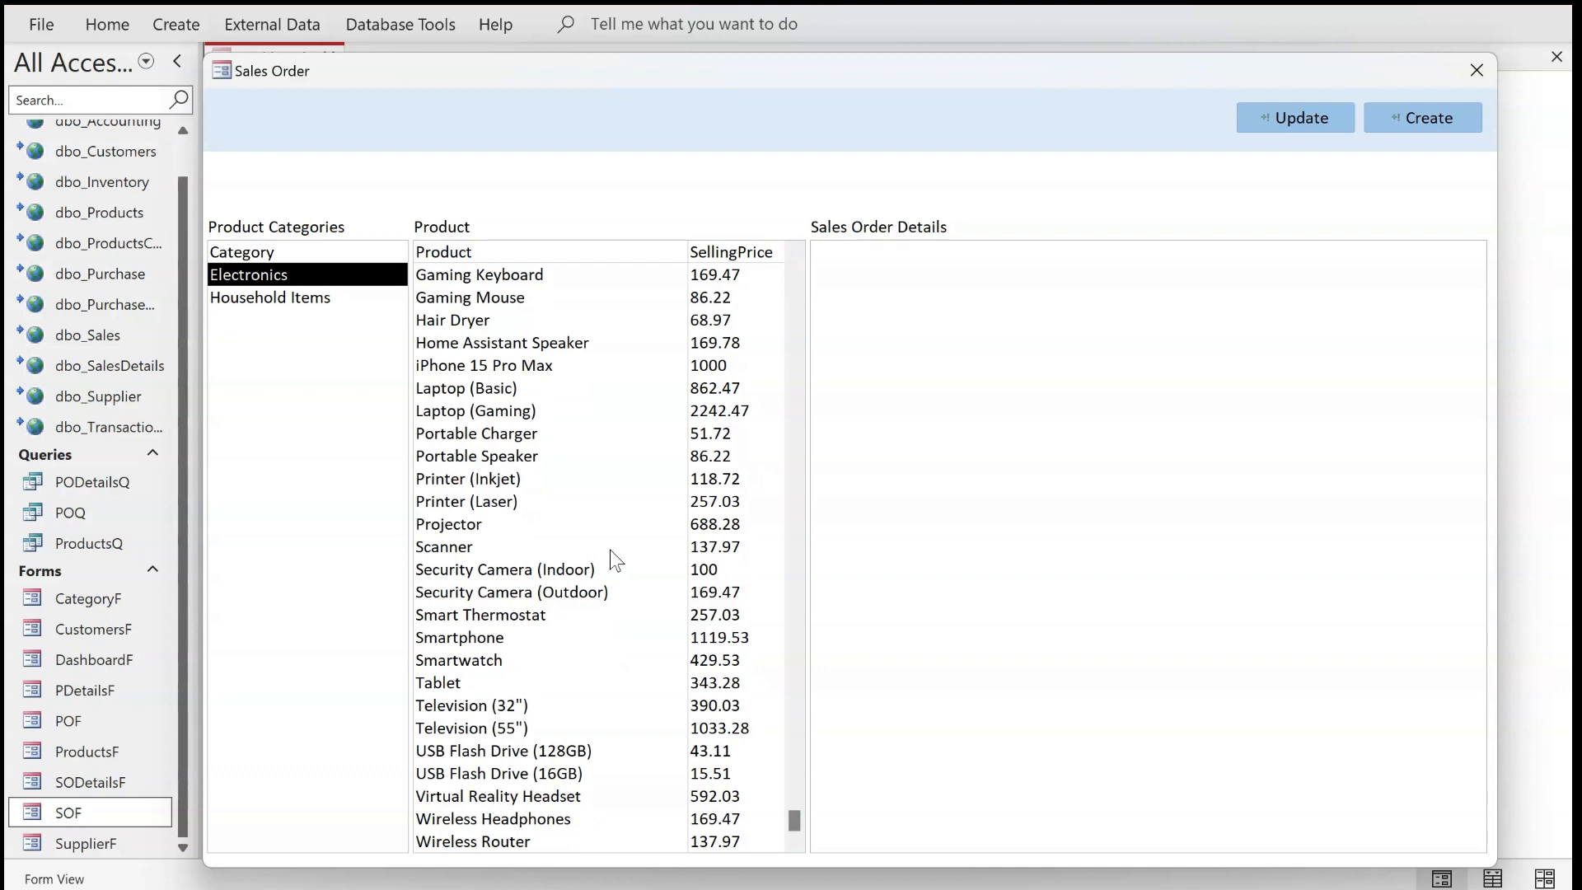
pyautogui.scroll(3, 608, 552)
pyautogui.scroll(-2, 603, 550)
pyautogui.scroll(-1, 600, 550)
# Jump repeatedly through the products starting with L in the Product list to test first-letter navigation
pyautogui.press('l')
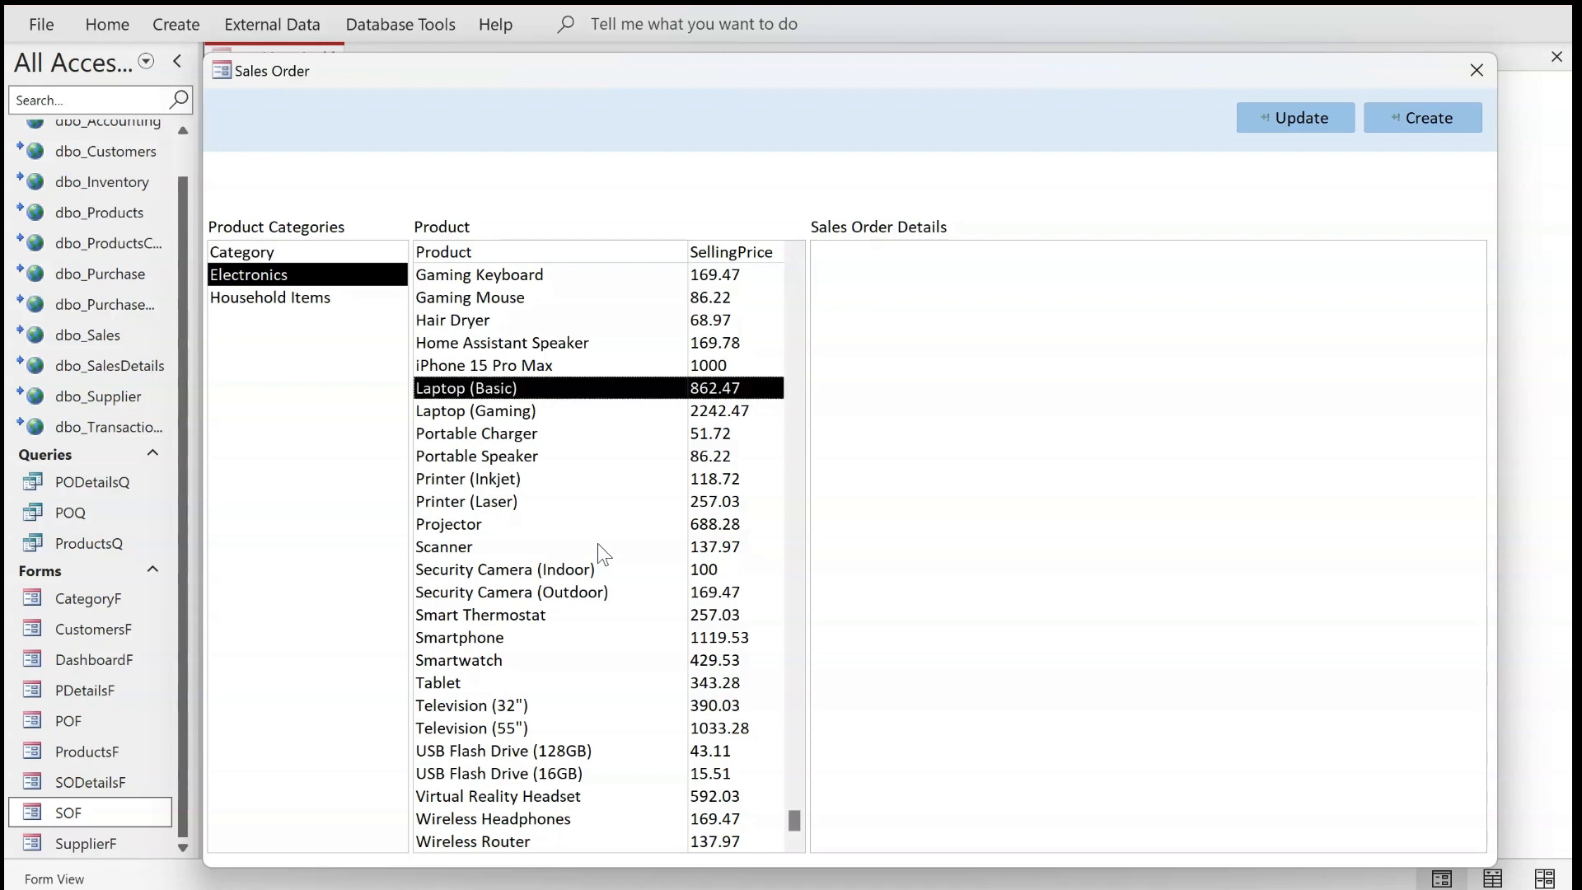
pyautogui.press('l')
pyautogui.press('l')
pyautogui.press('l')
pyautogui.press('l')
pyautogui.press('l')
pyautogui.press('l')
pyautogui.press('l')
pyautogui.press('l')
pyautogui.press('l')
pyautogui.press('l')
pyautogui.press('l')
pyautogui.press('l')
pyautogui.press('l')
pyautogui.press('l')
# Cycle through the products starting with S in the Product list, ending back on the first product, Action Camera
pyautogui.press('s')
pyautogui.press('s')
pyautogui.press('s')
pyautogui.press('s')
pyautogui.press('s')
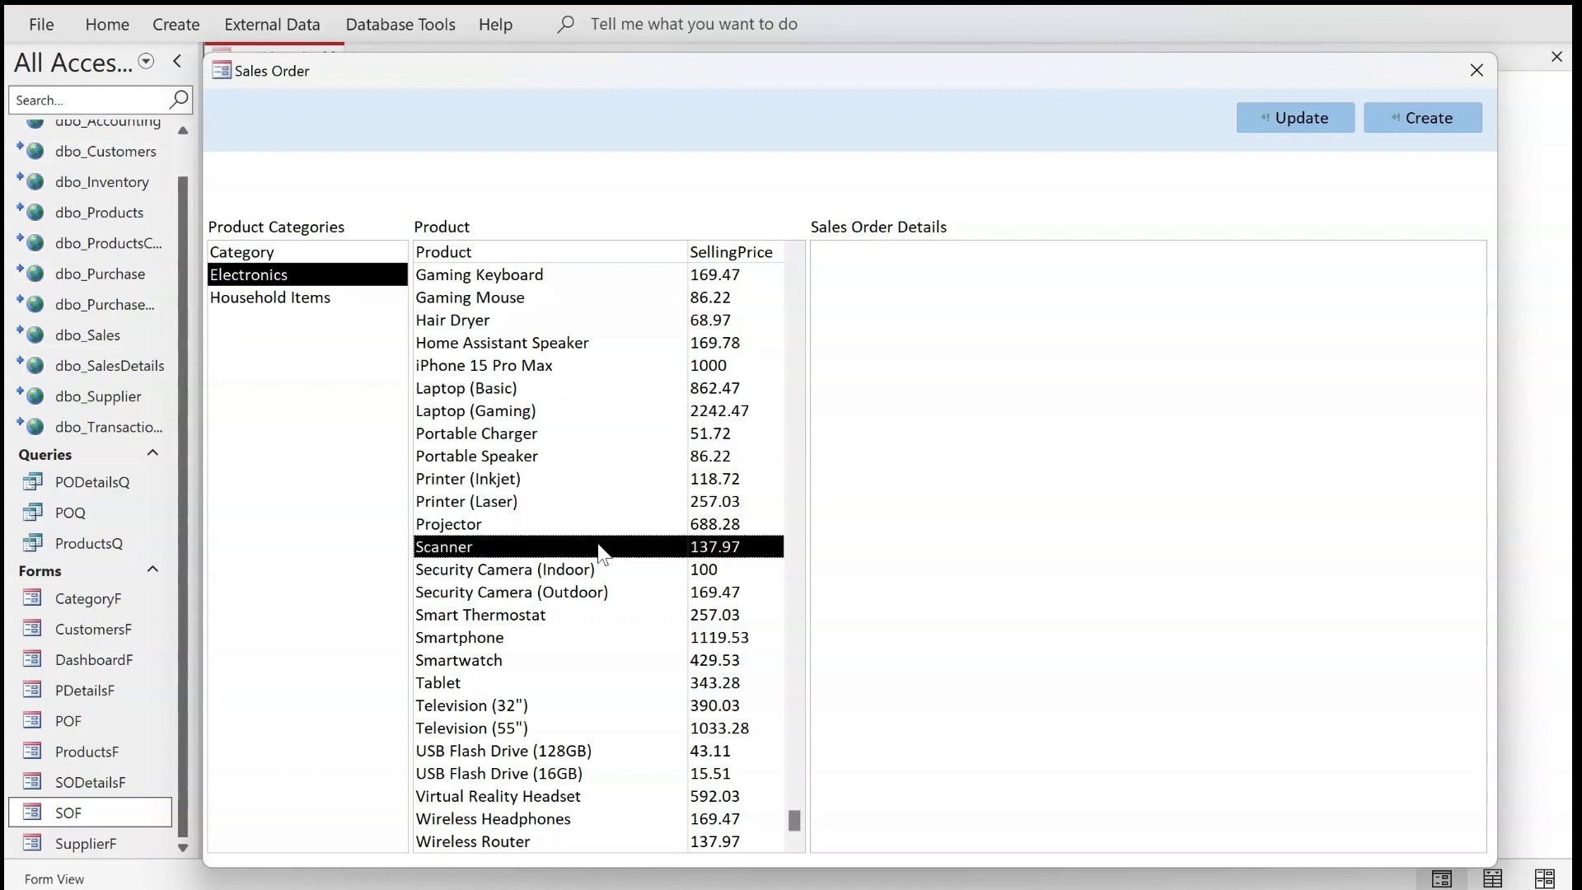
pyautogui.press('s')
pyautogui.press('s')
pyautogui.press('s')
pyautogui.press('s')
pyautogui.press('s')
pyautogui.press('s')
pyautogui.press('s')
pyautogui.press('s')
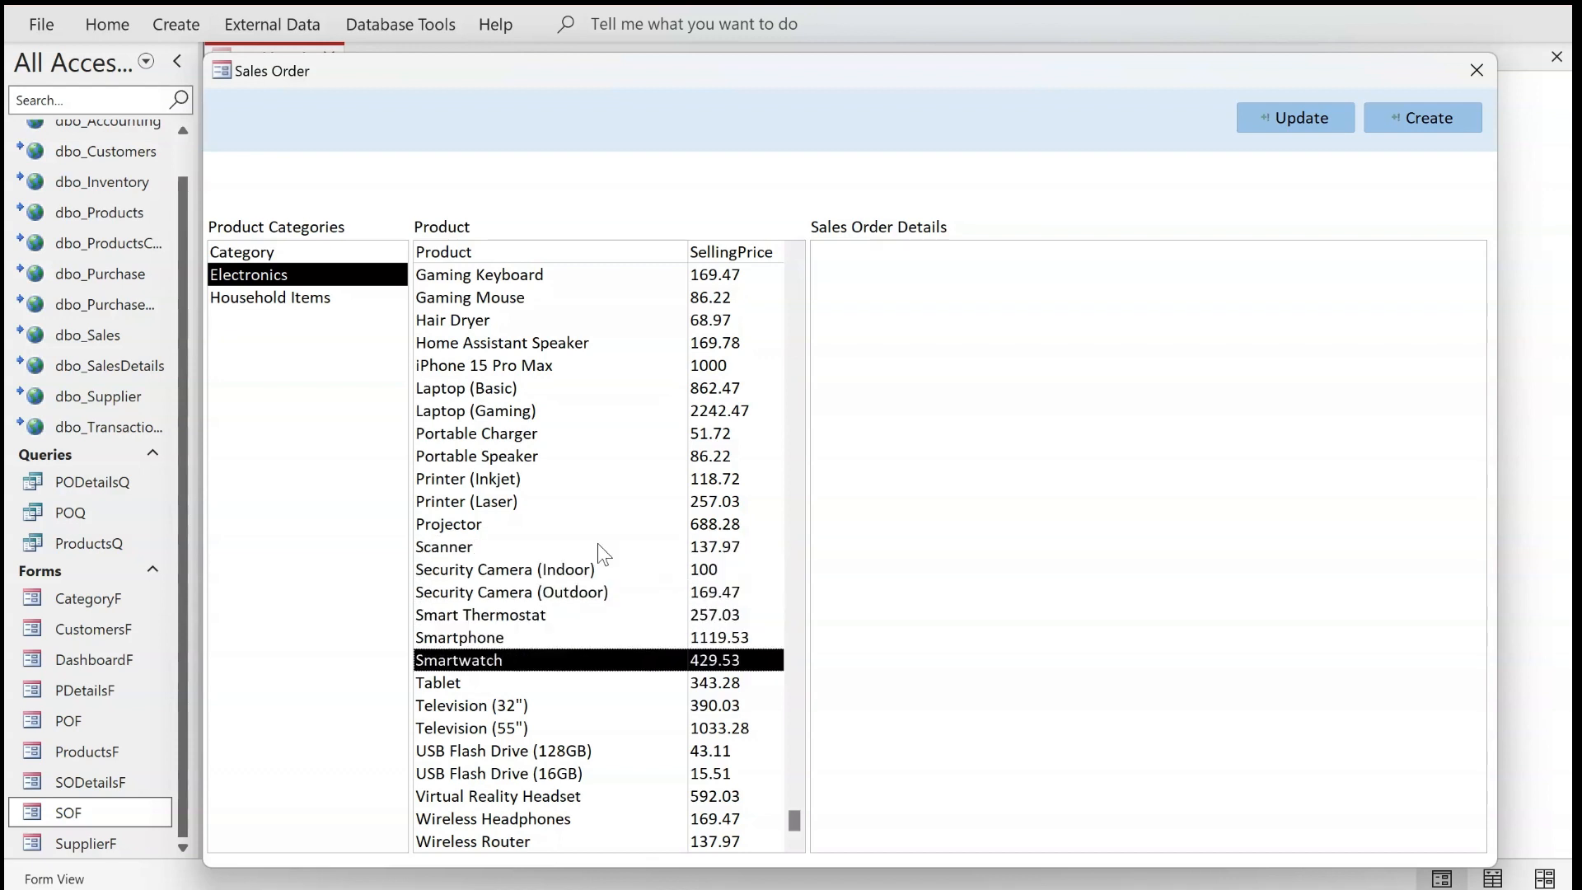
pyautogui.press('s')
pyautogui.press('s')
pyautogui.press('s')
pyautogui.press('s')
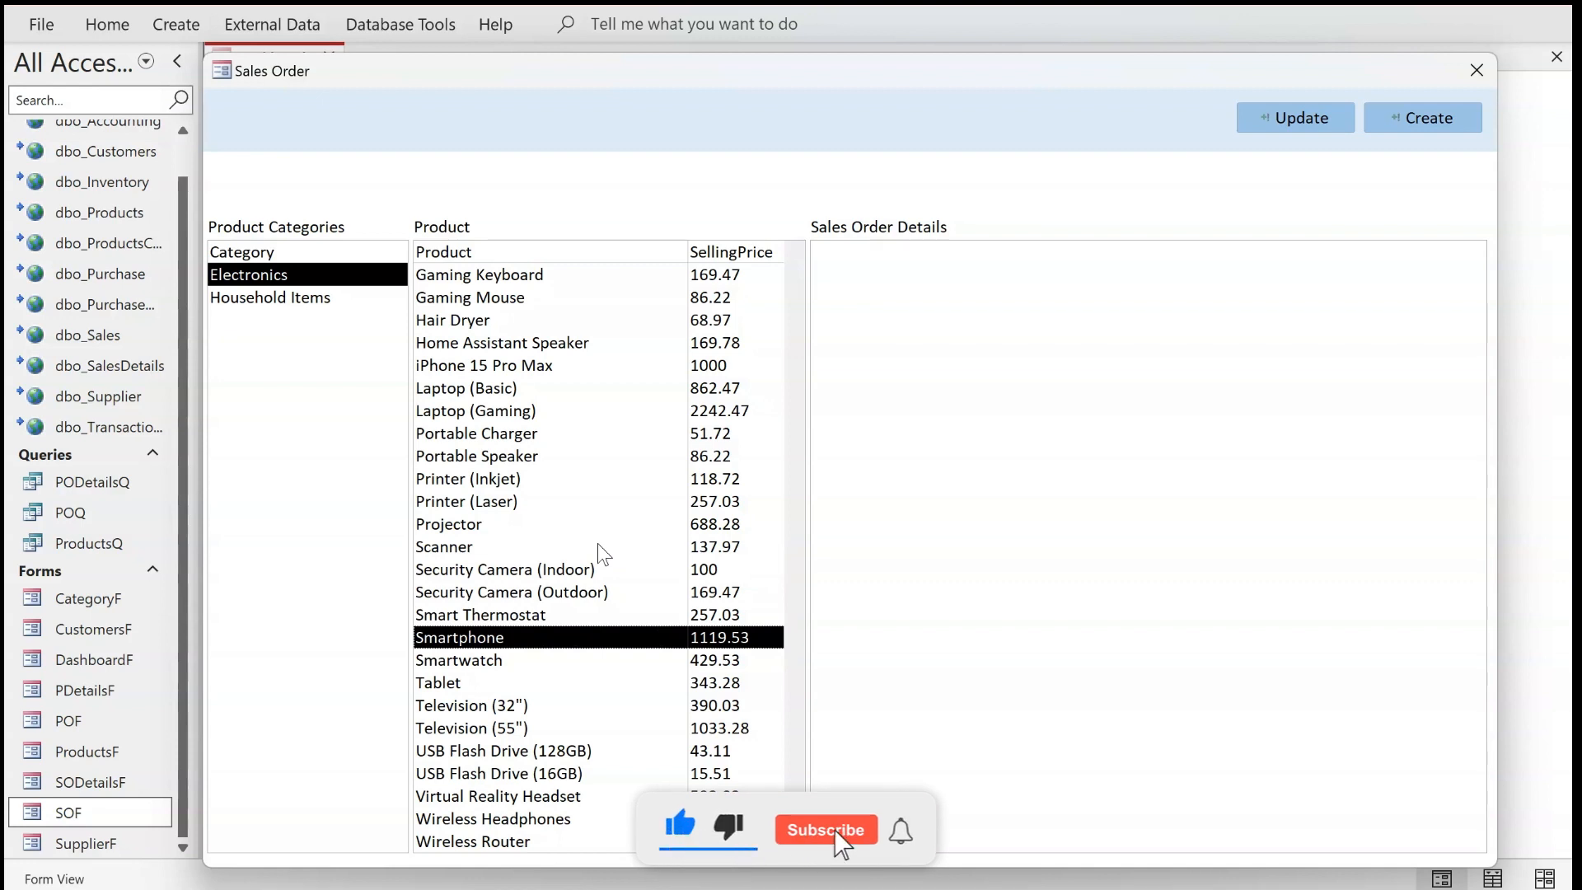
pyautogui.press('s')
pyautogui.press('s')
pyautogui.press('s')
pyautogui.press('s')
pyautogui.press('s')
pyautogui.press('s')
pyautogui.press('s')
pyautogui.press('s')
pyautogui.press('s')
pyautogui.press('s')
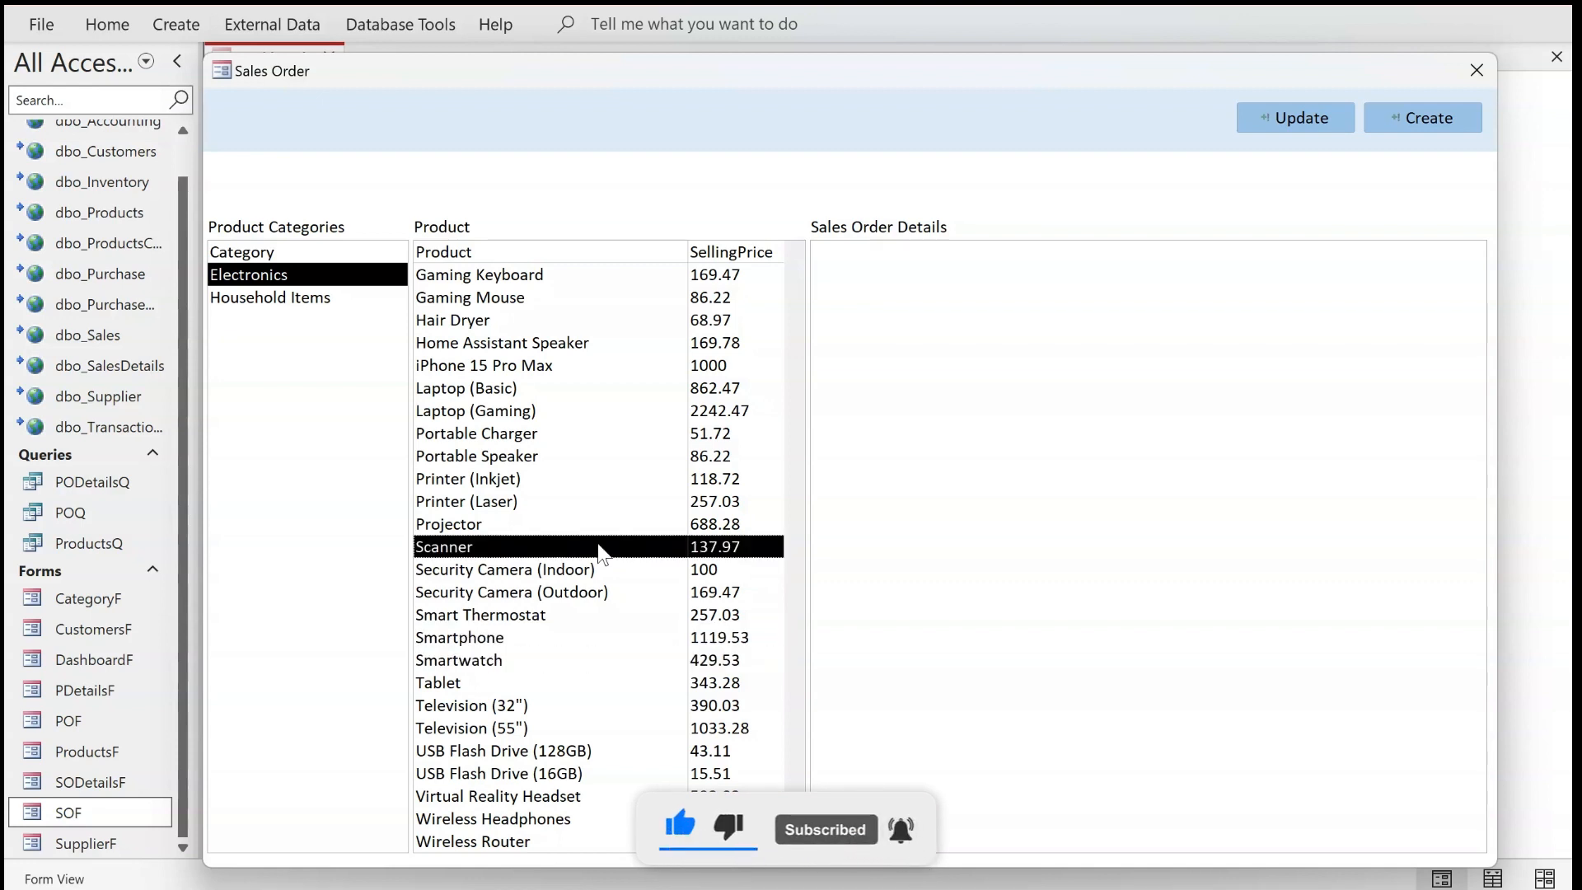
pyautogui.press('s')
pyautogui.press('s')
pyautogui.press('s')
pyautogui.press('s')
pyautogui.press('s')
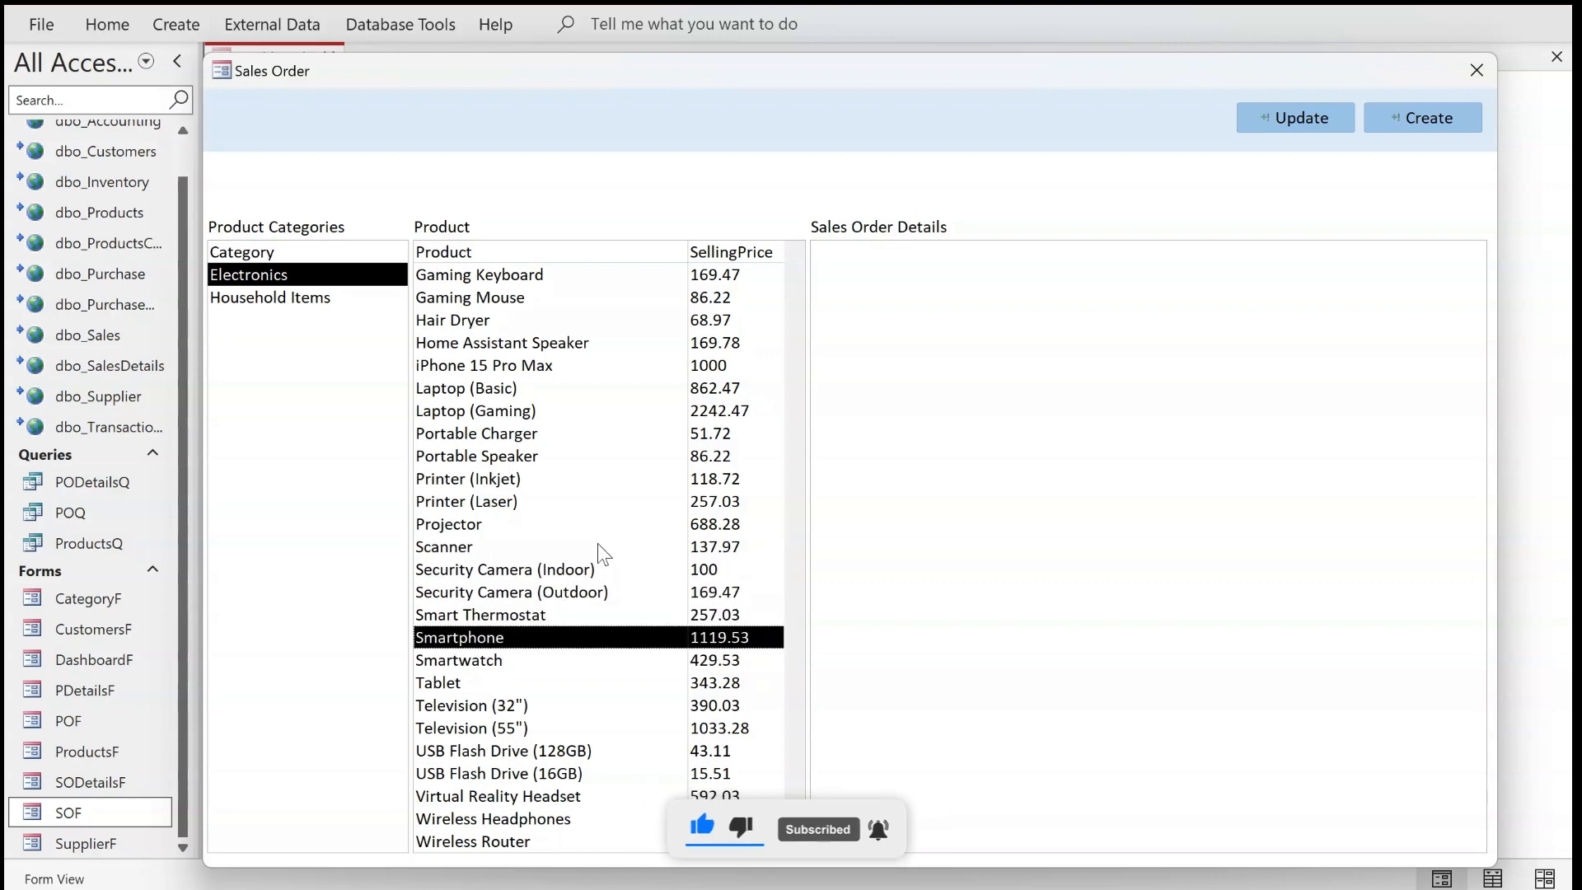
pyautogui.press('Home')
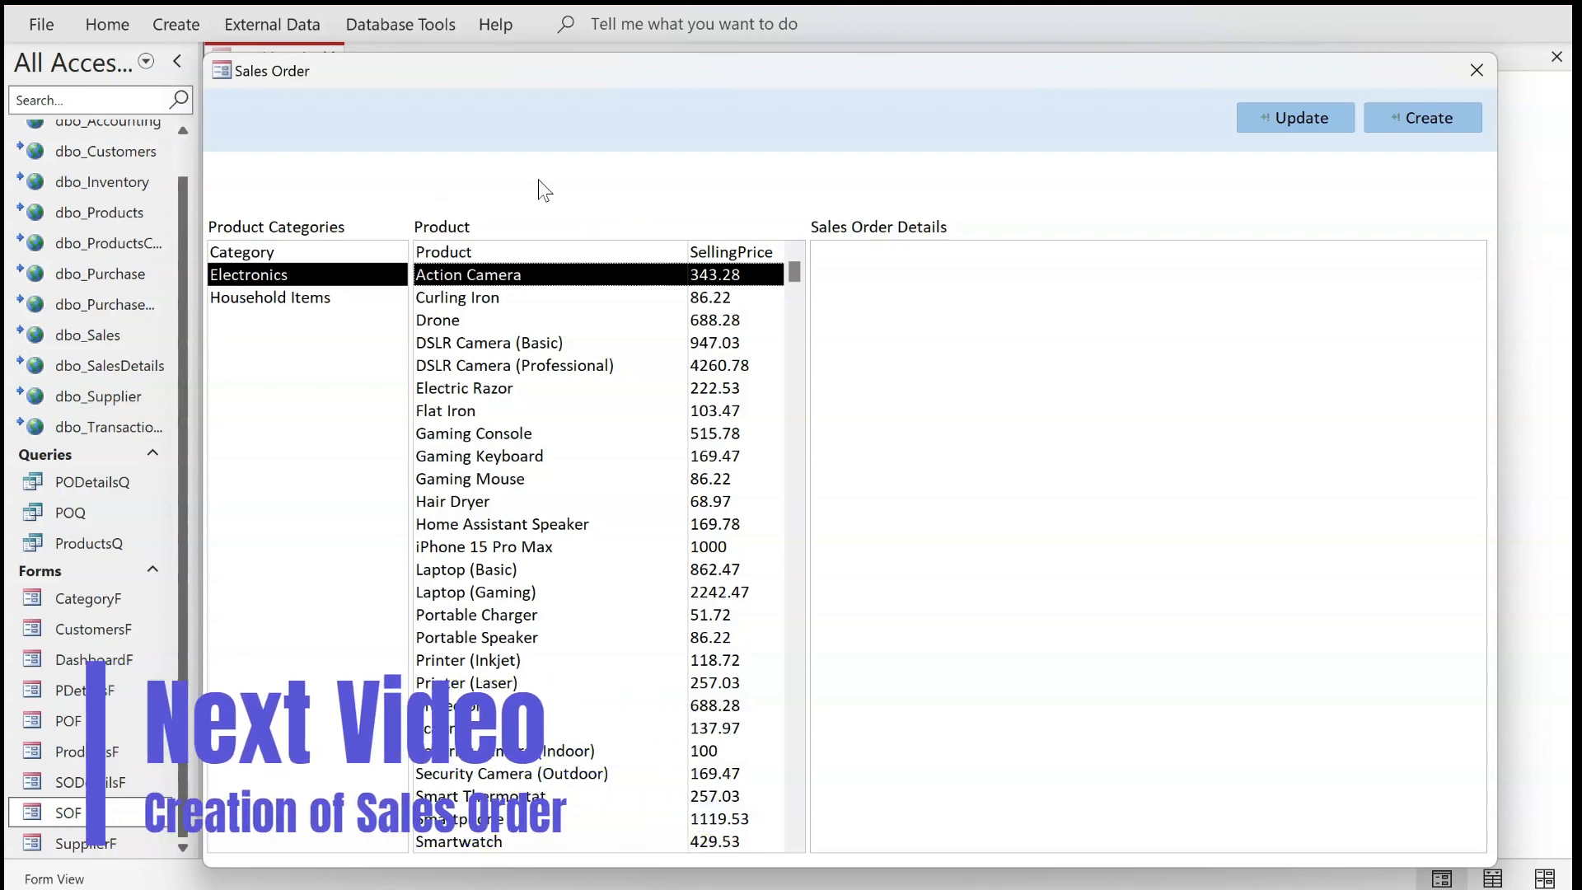
# Return to Design View and open the Sales Order Details list box's Row Source in the Query Builder, showing the linked tables
pyautogui.click(954, 279)
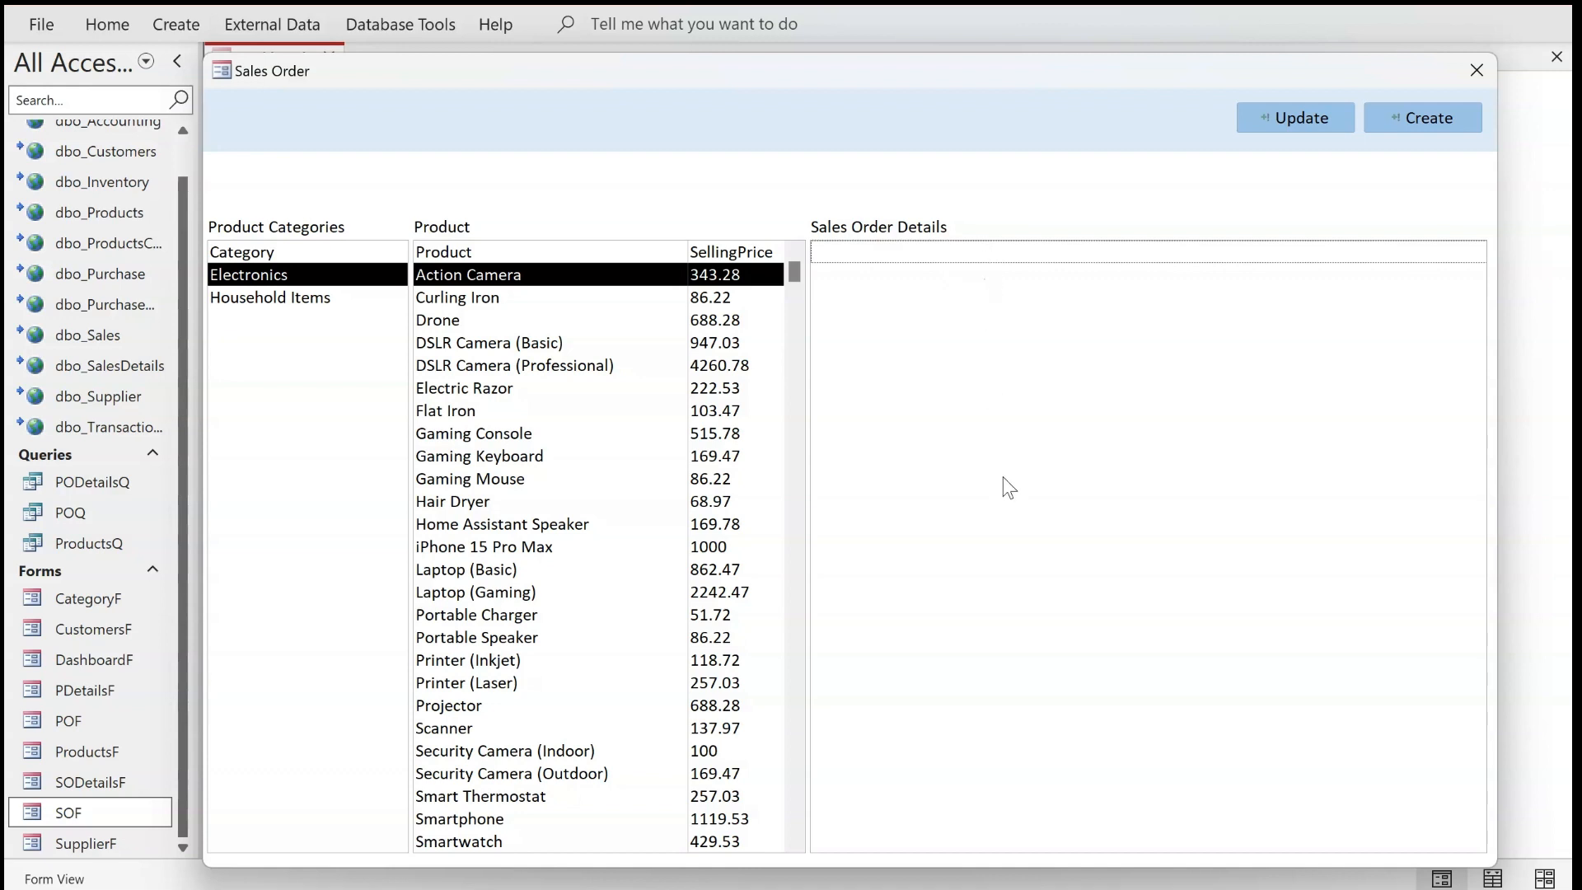
pyautogui.click(966, 259)
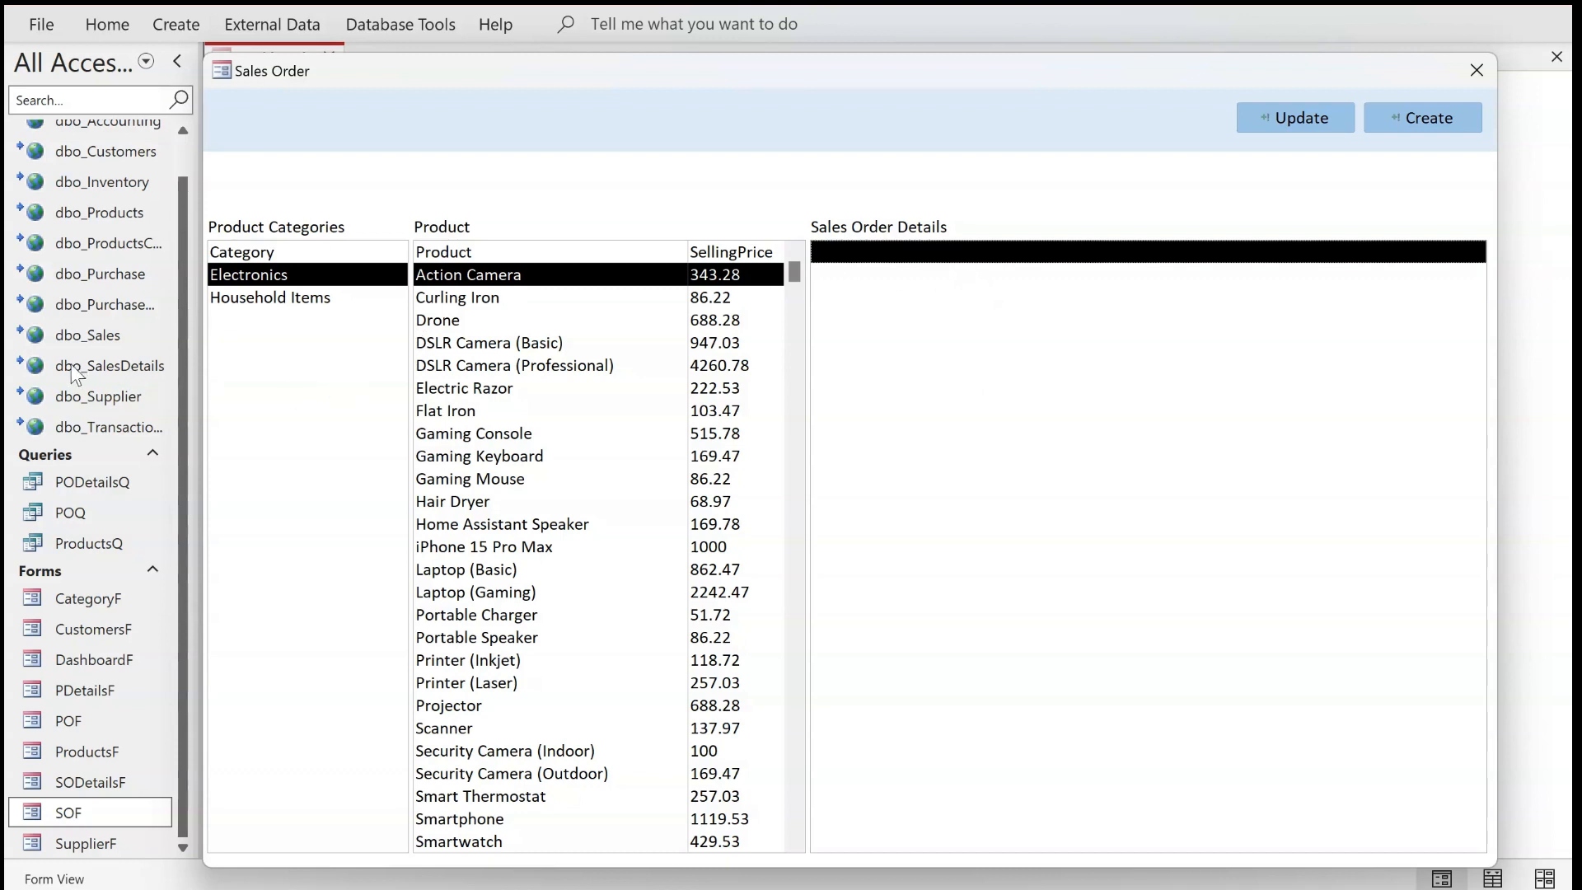
pyautogui.rightClick(966, 151)
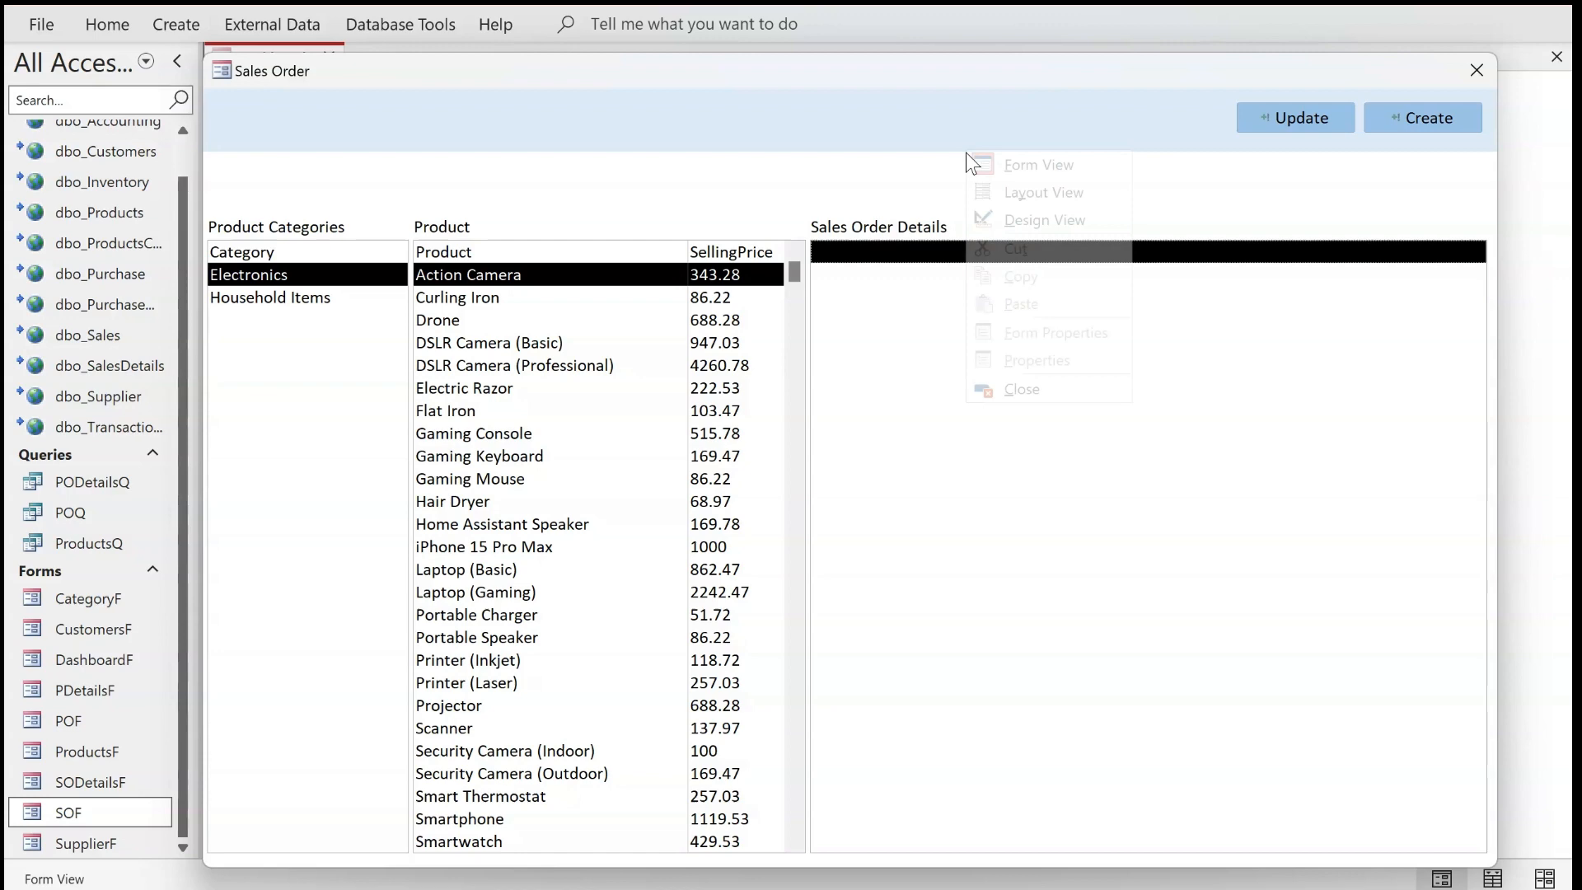
pyautogui.click(1000, 210)
pyautogui.click(1071, 445)
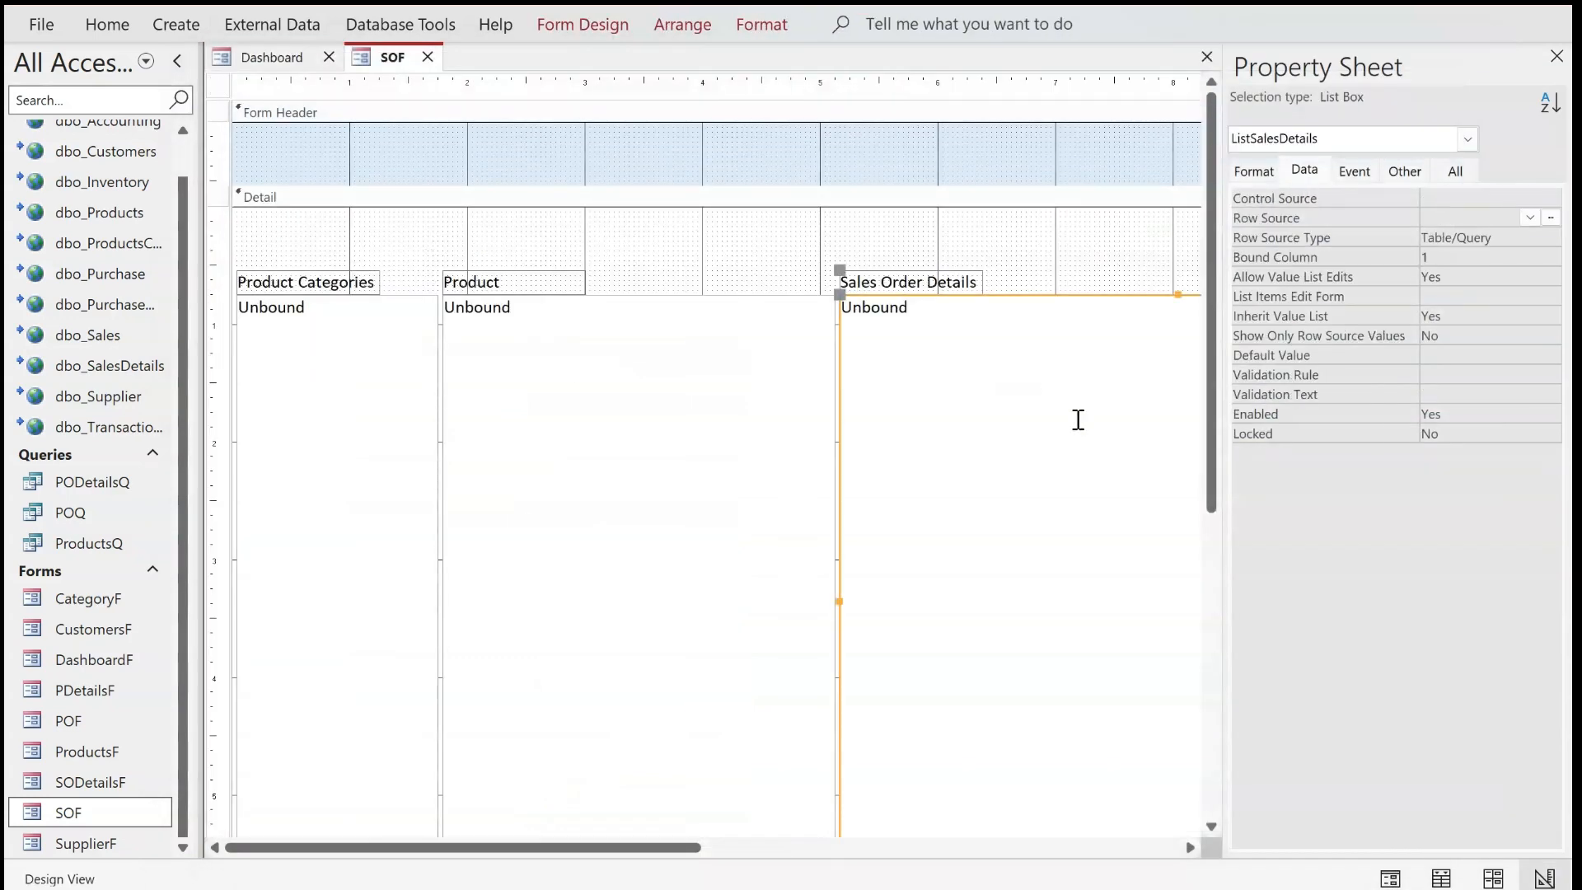
pyautogui.click(1310, 175)
pyautogui.click(1550, 218)
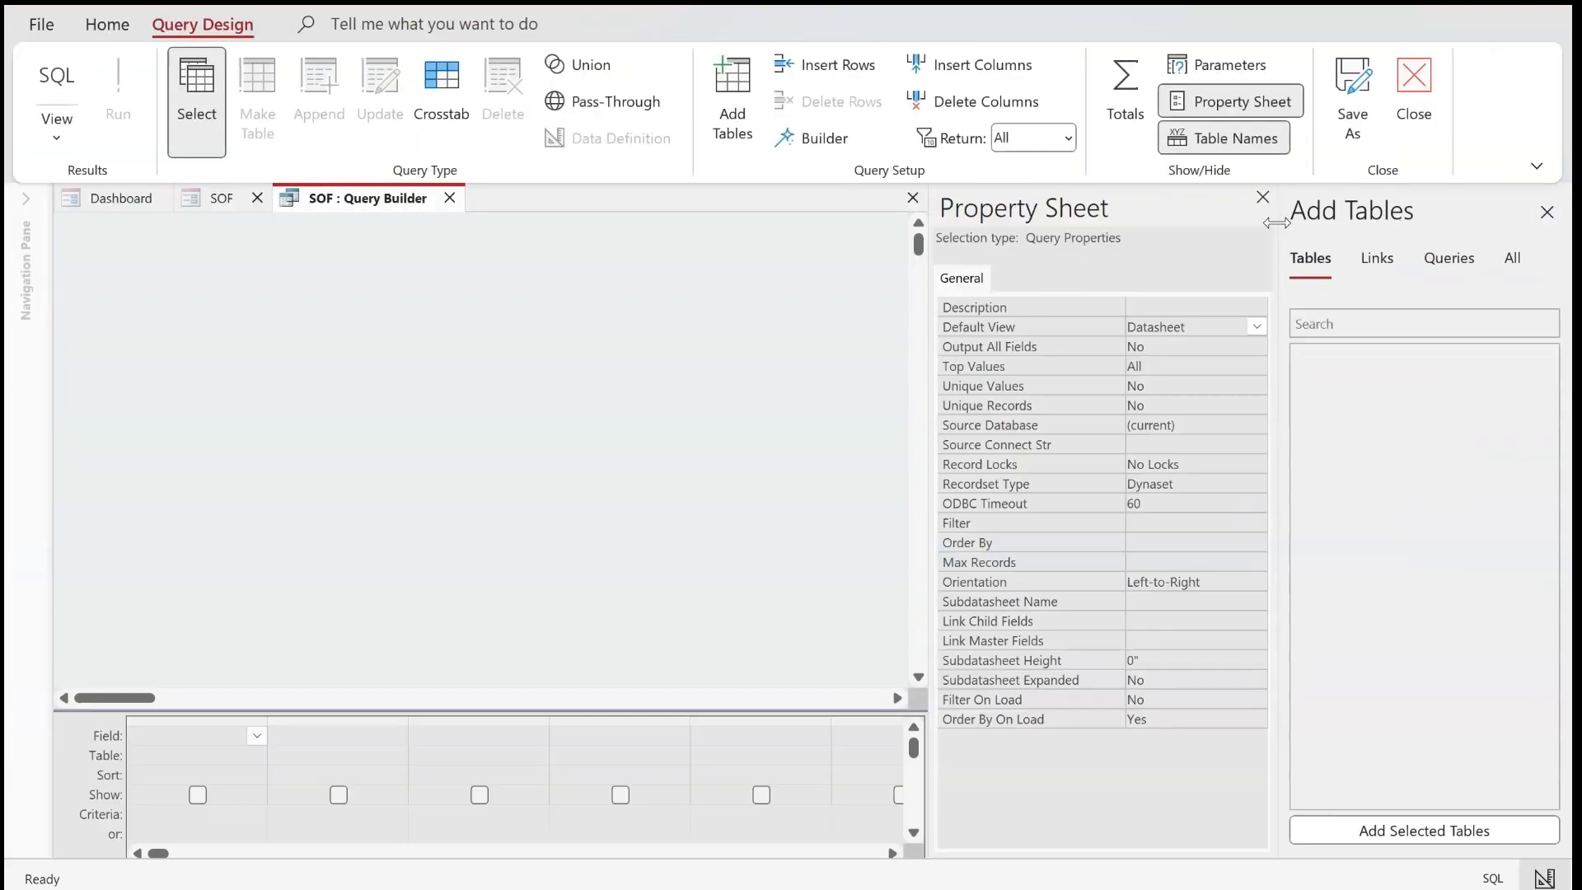
pyautogui.click(1401, 262)
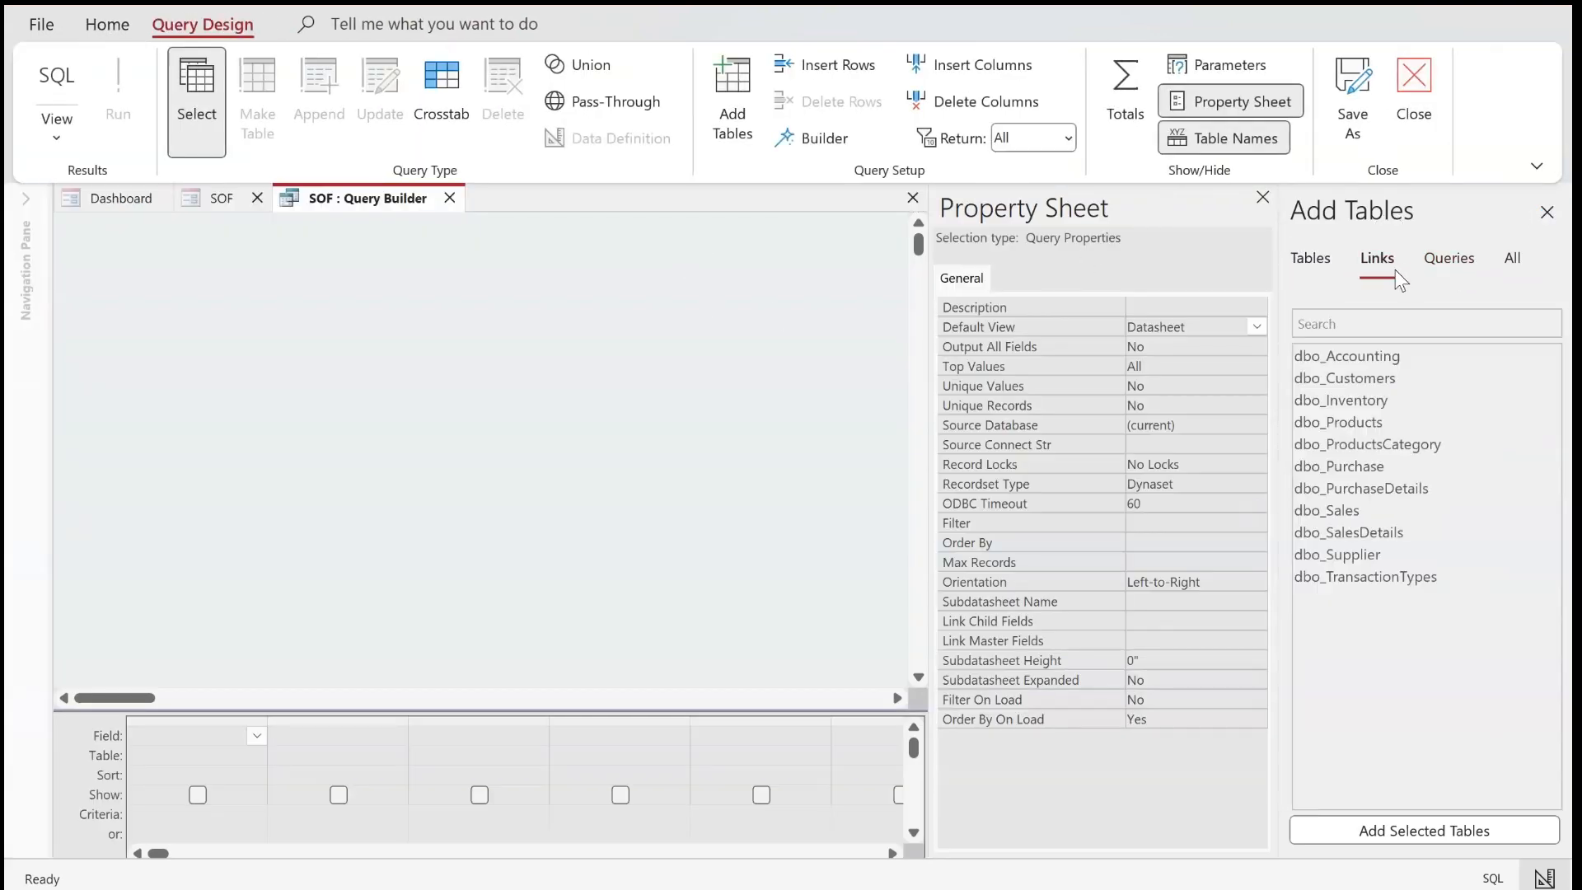
pyautogui.doubleClick(1392, 510)
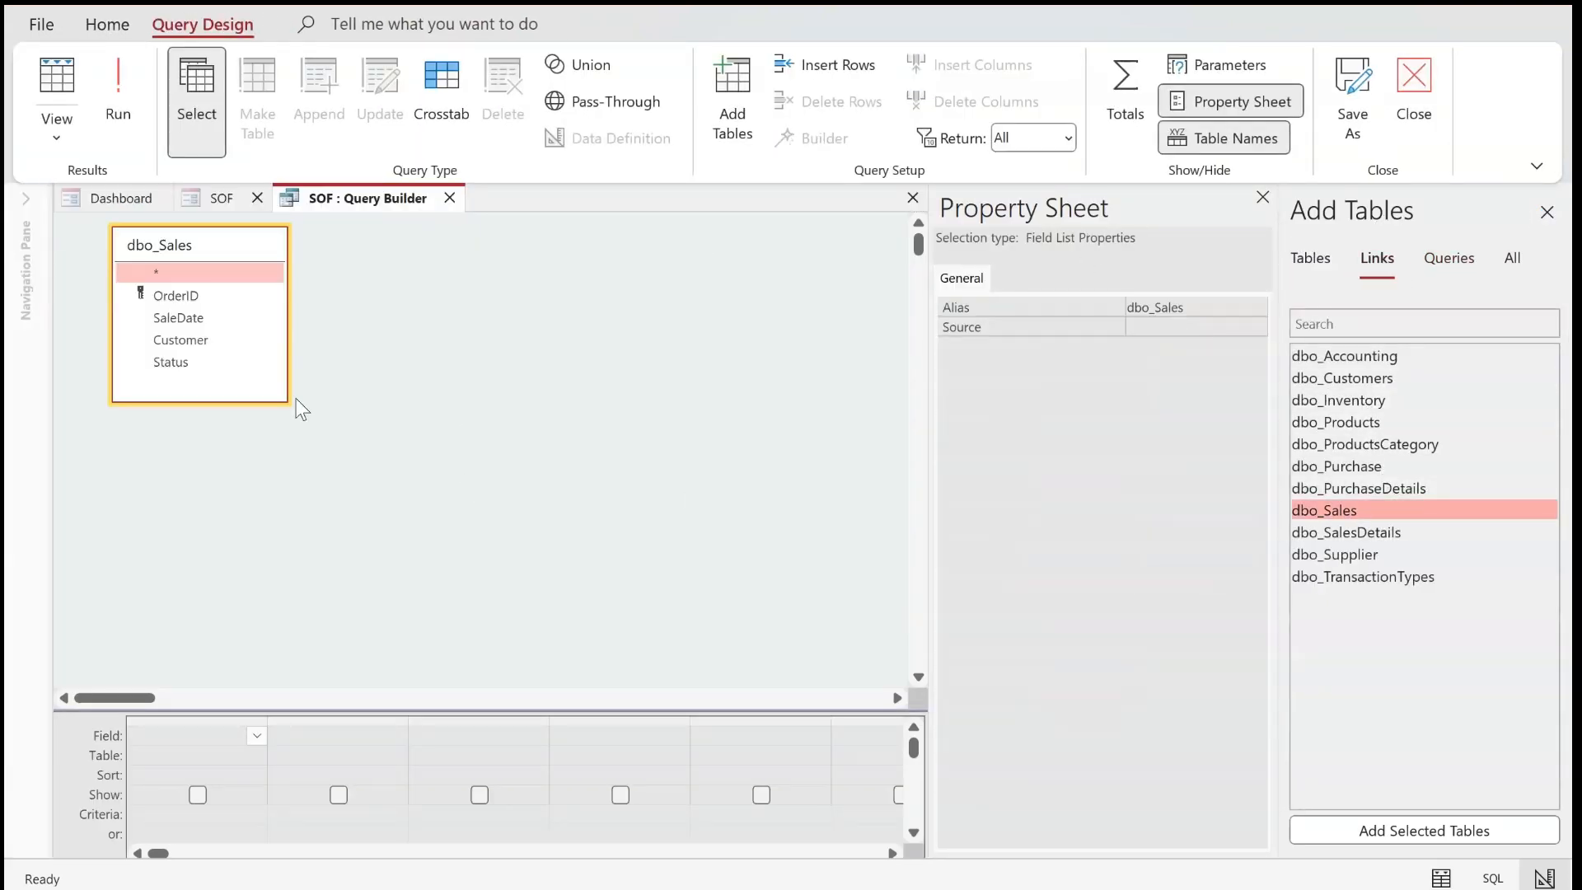
pyautogui.click(237, 285)
pyautogui.press('Delete')
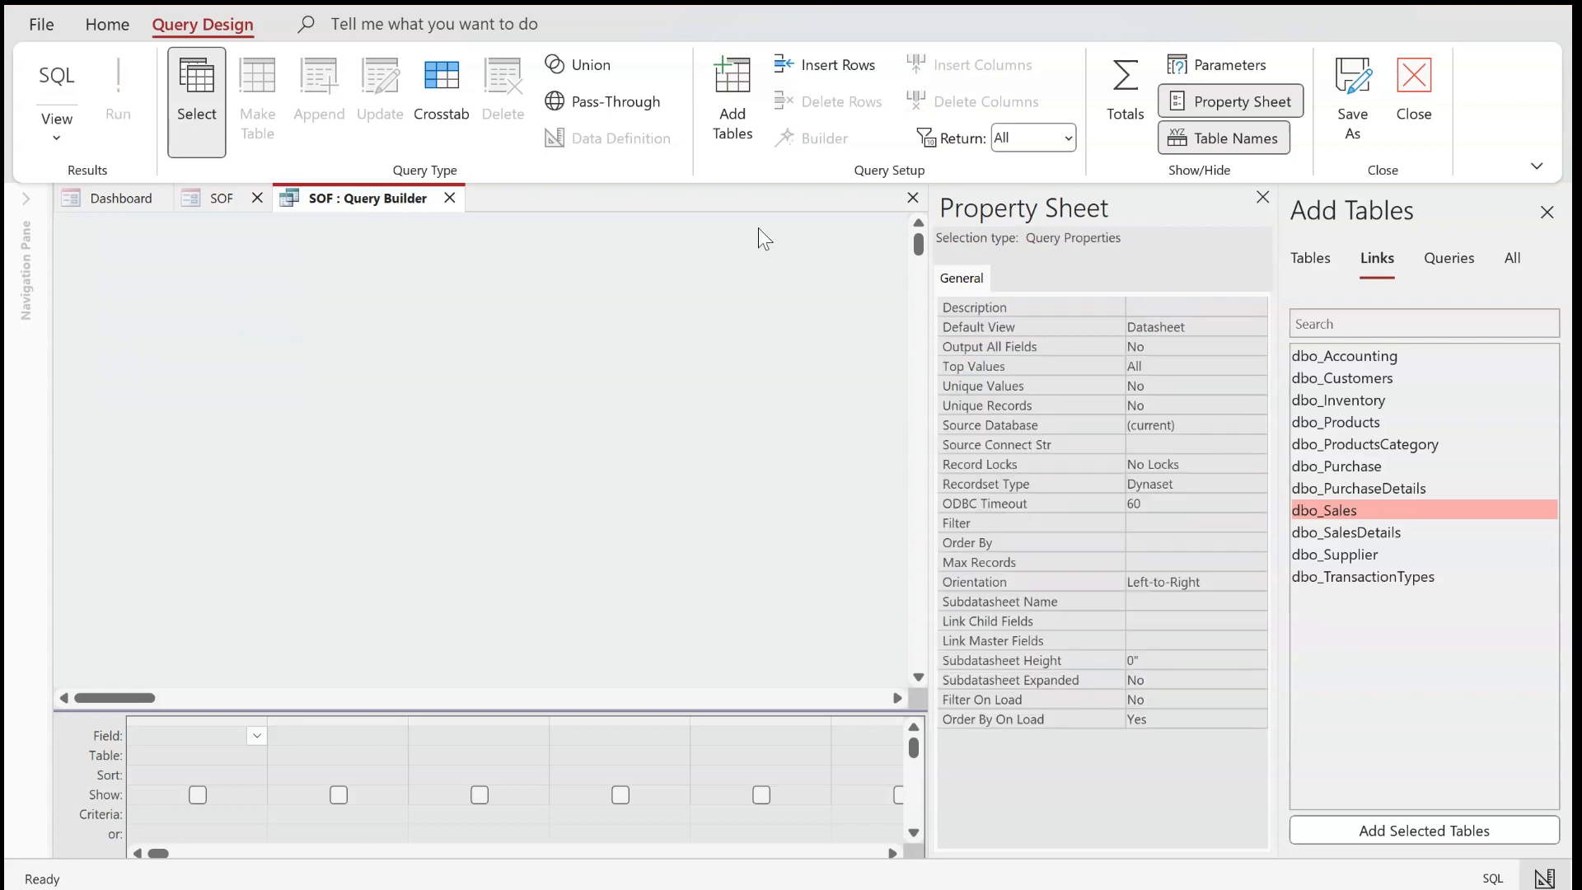
# Add dbo_SalesDetails to the query and include its fields SODetailID, OrderID, ProductID, SellingPrice, QTY, Tax, TotalPrice and Status
pyautogui.doubleClick(1346, 532)
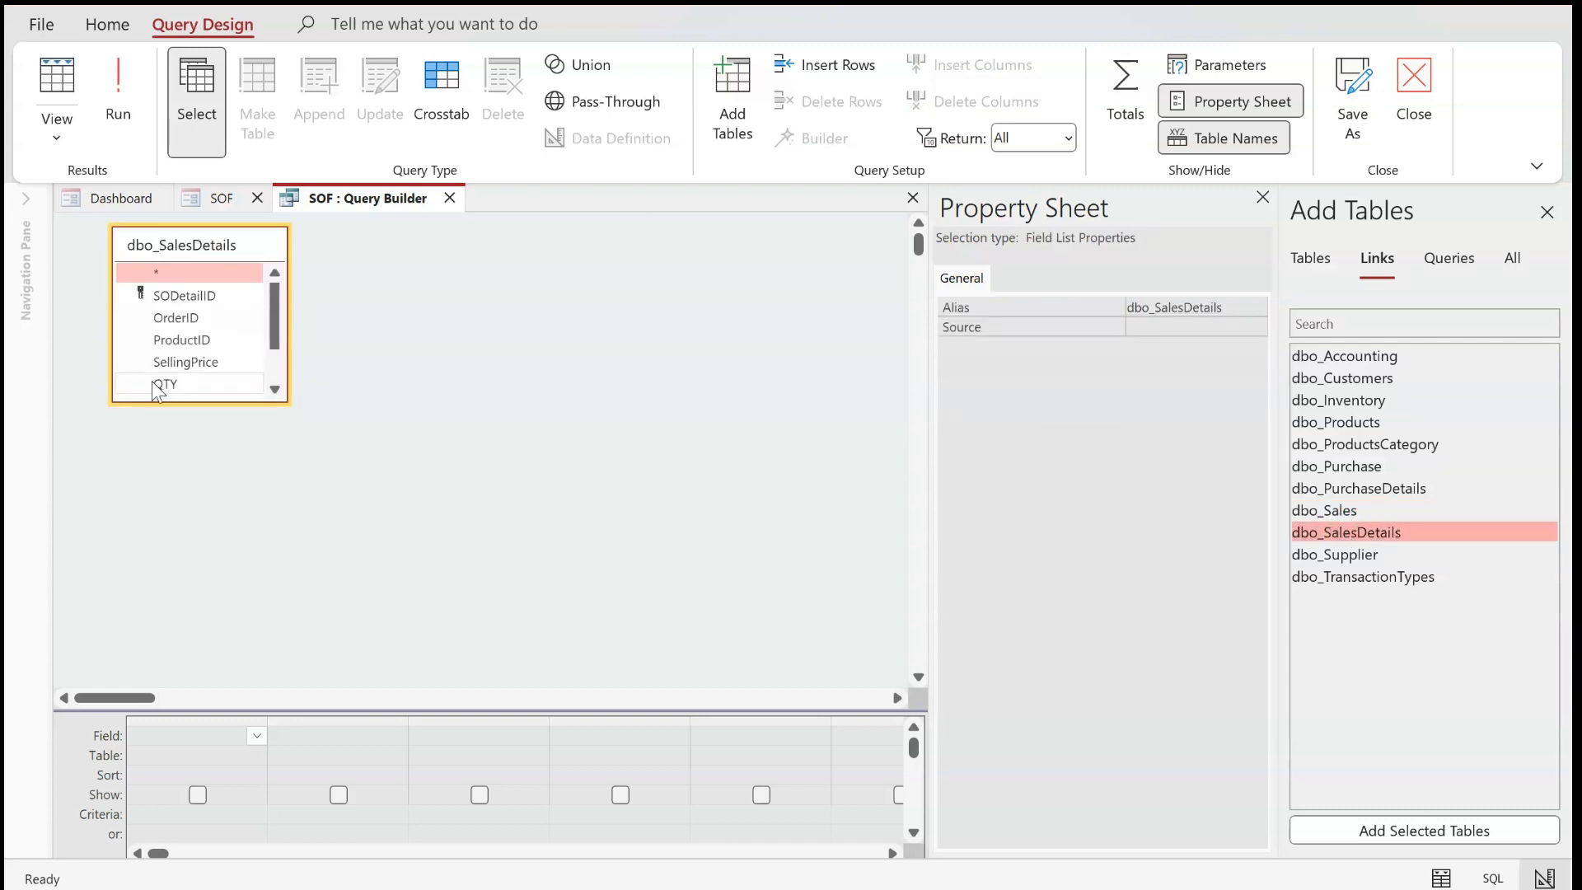
pyautogui.moveTo(191, 402); pyautogui.dragTo(205, 529)
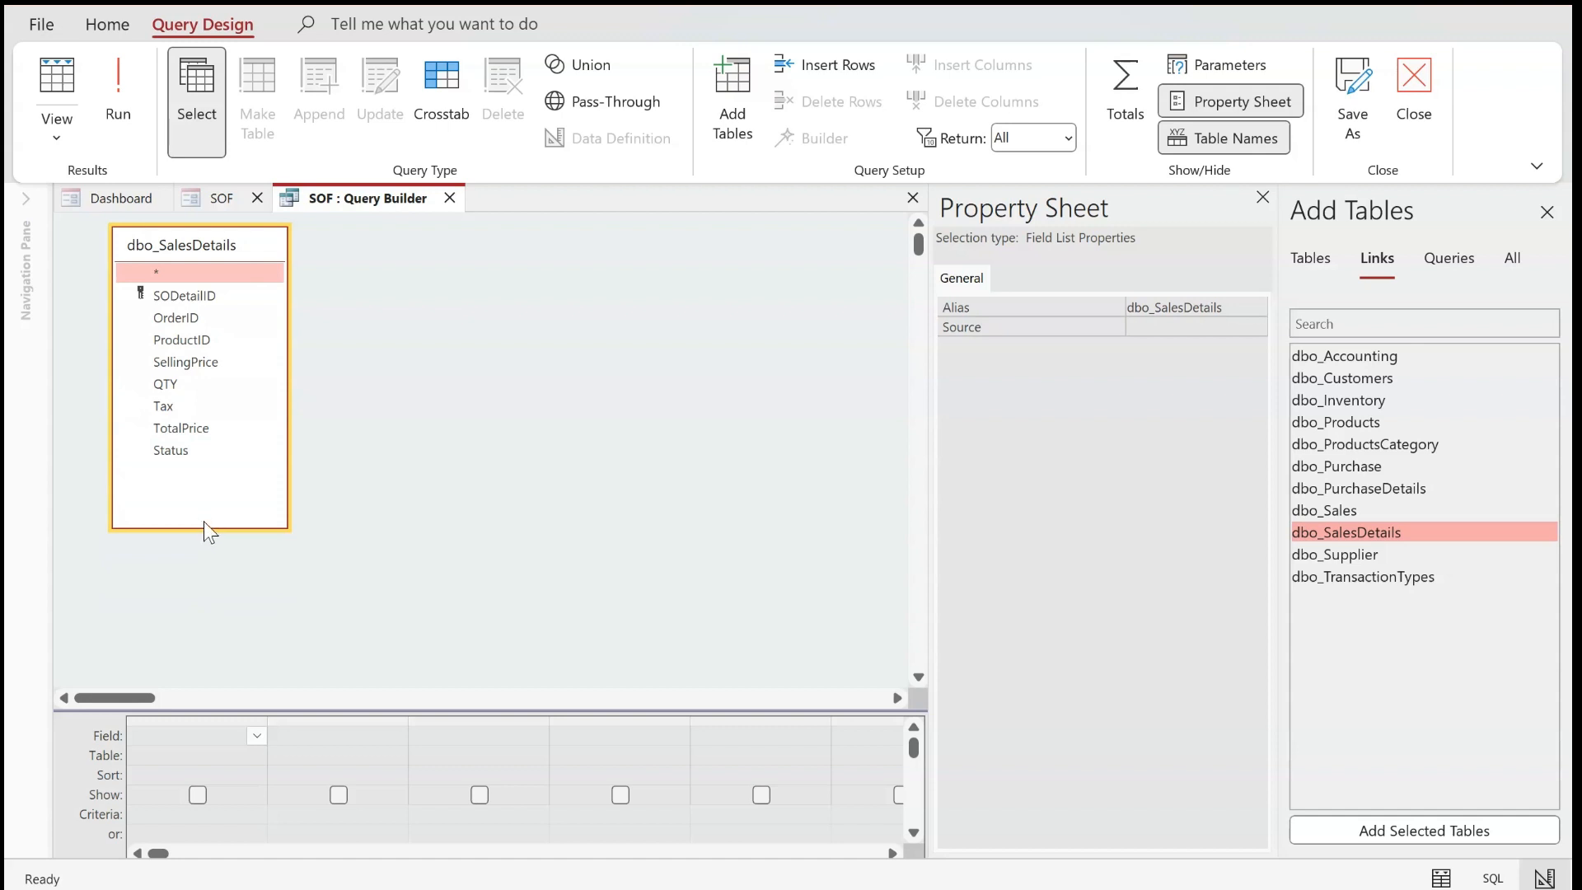
pyautogui.doubleClick(189, 296)
pyautogui.doubleClick(190, 317)
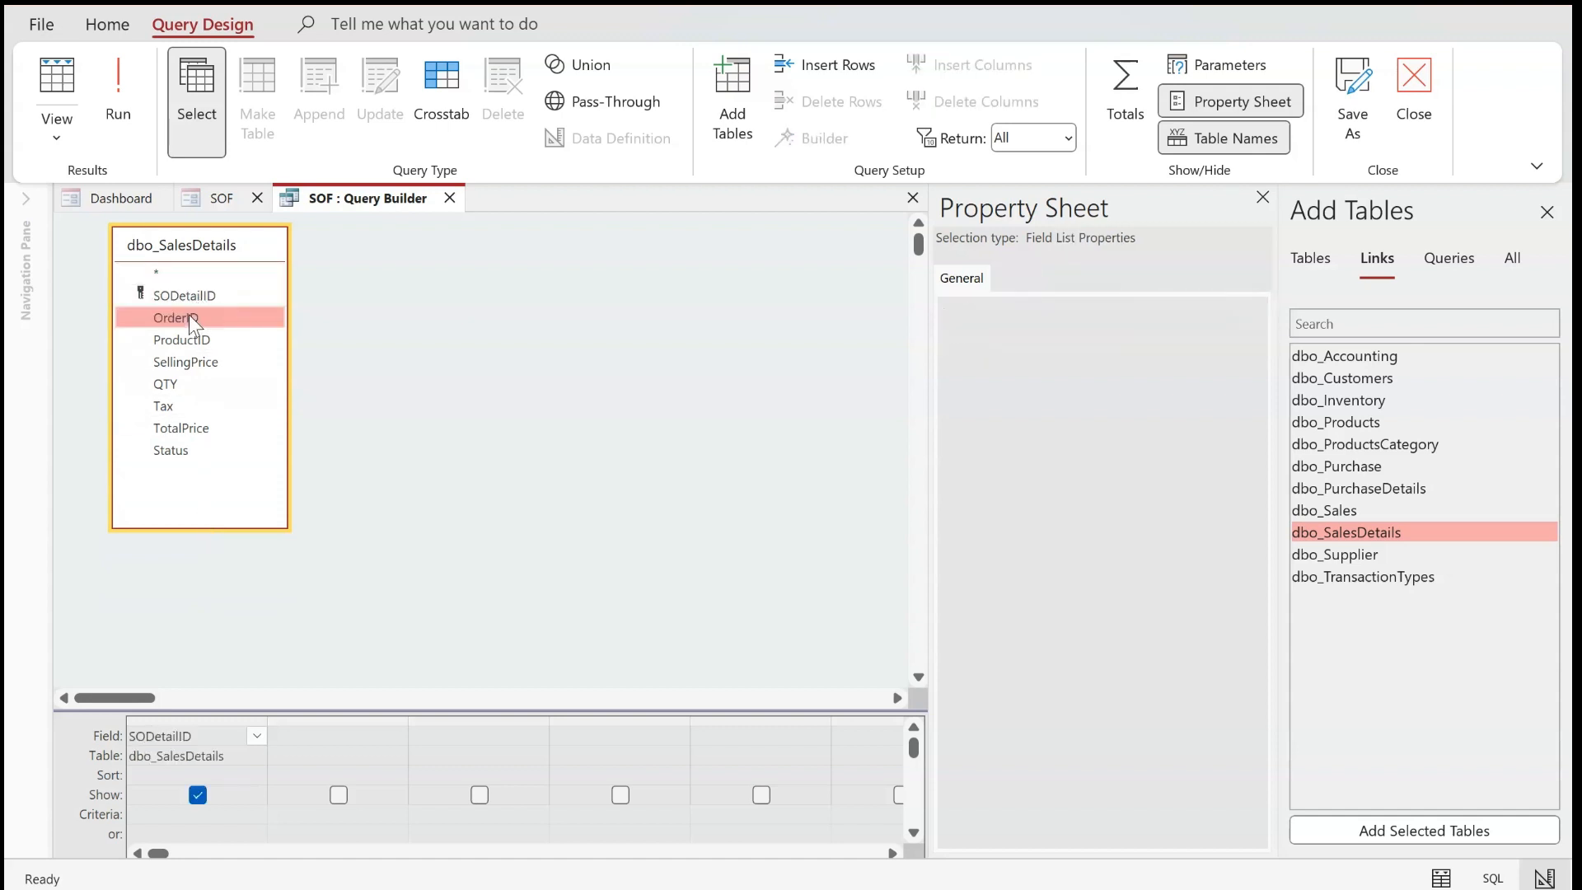
pyautogui.doubleClick(185, 340)
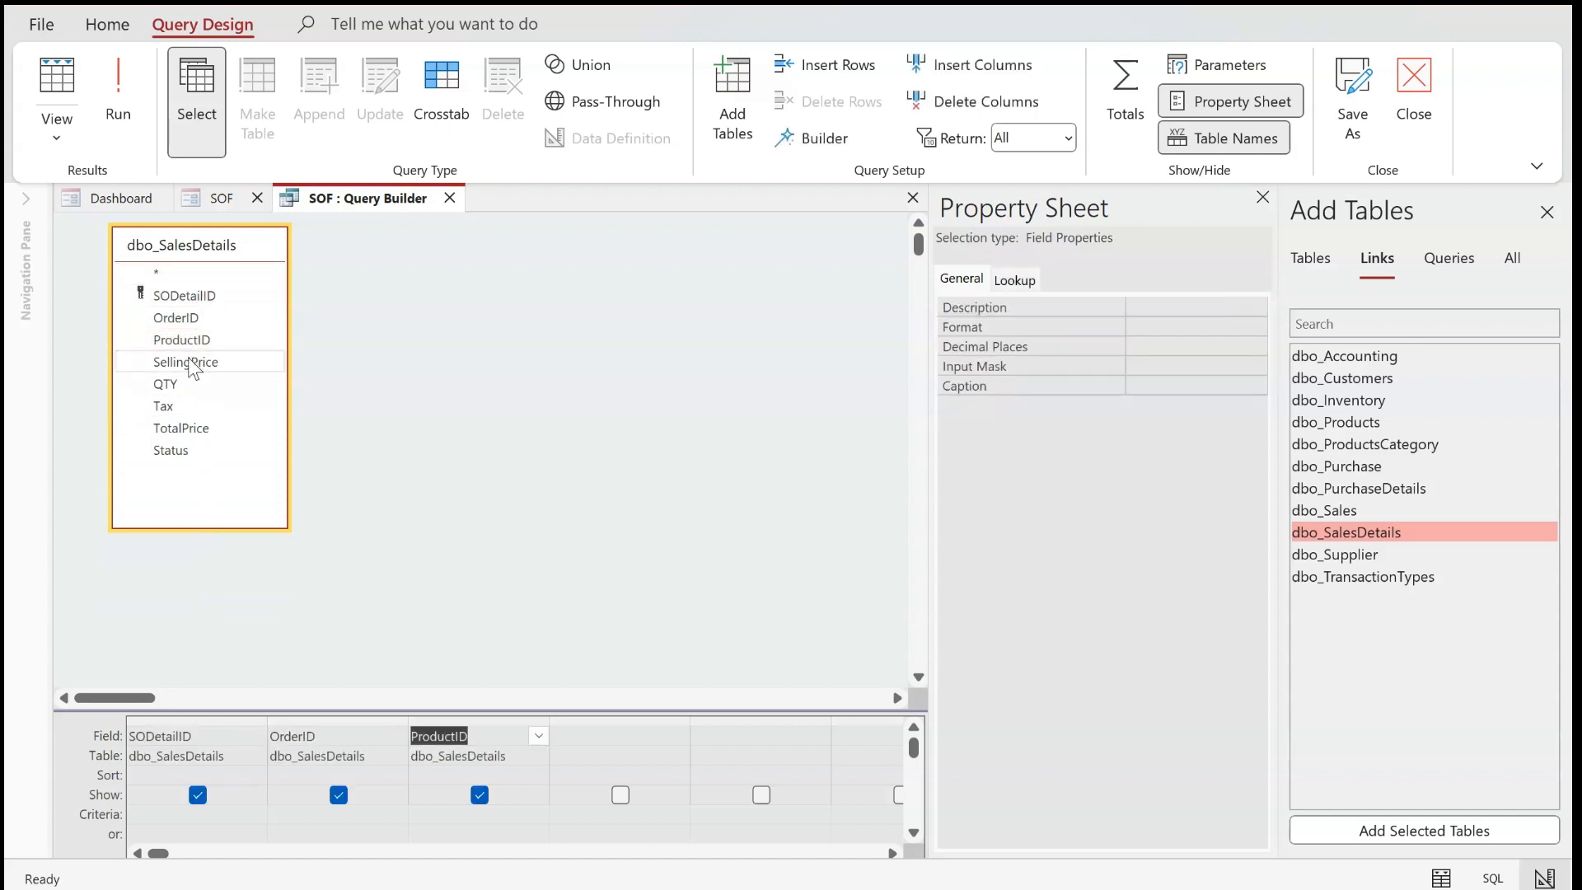
pyautogui.doubleClick(181, 362)
pyautogui.doubleClick(175, 386)
pyautogui.doubleClick(170, 407)
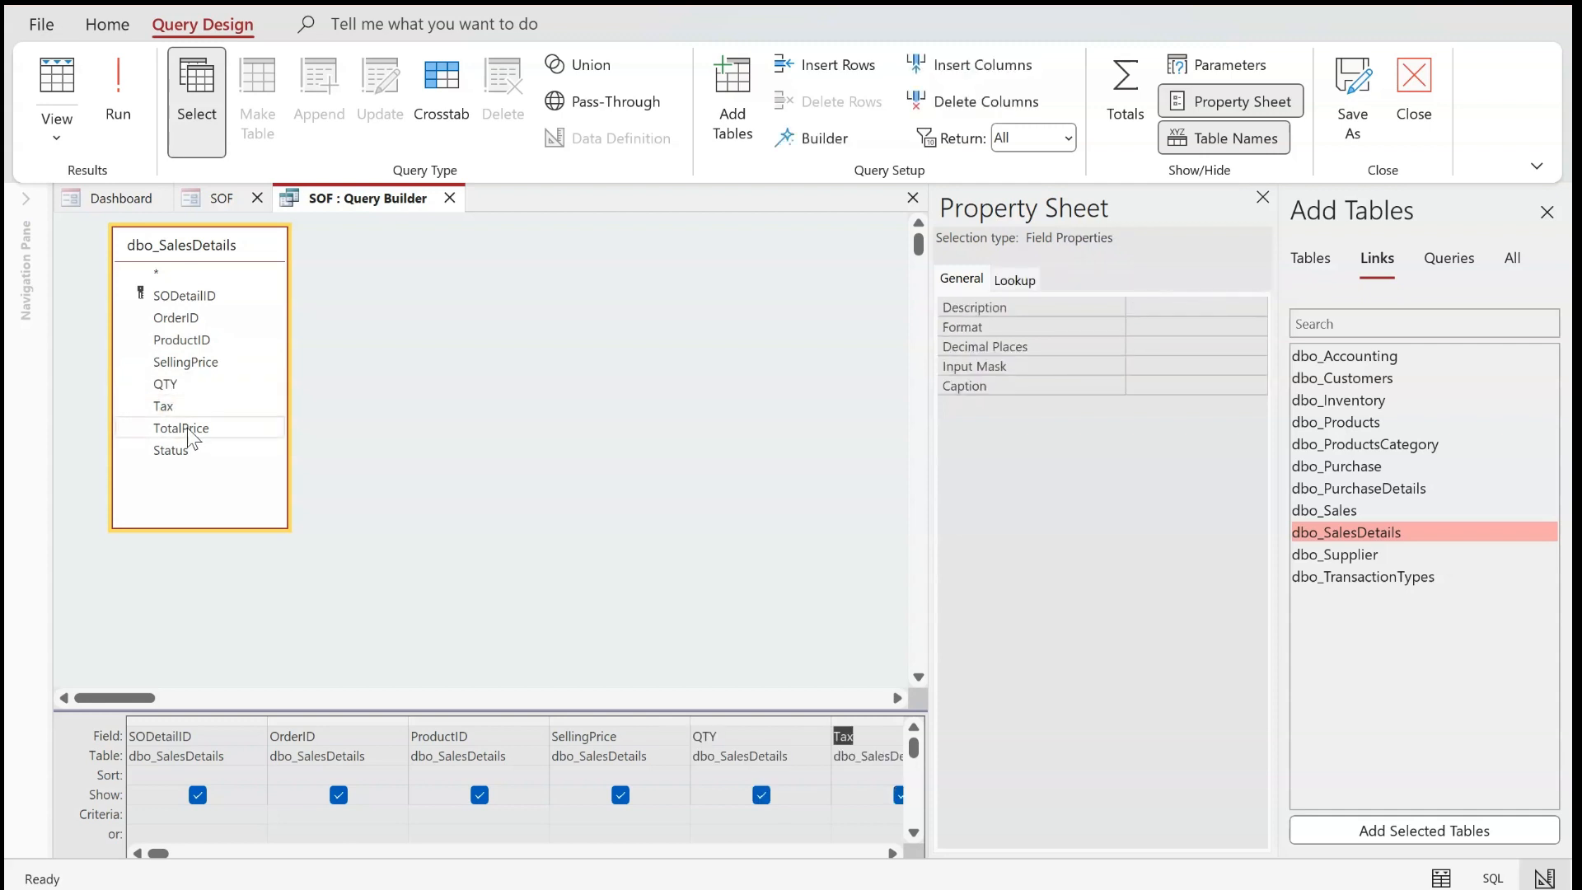
pyautogui.doubleClick(186, 427)
pyautogui.doubleClick(182, 450)
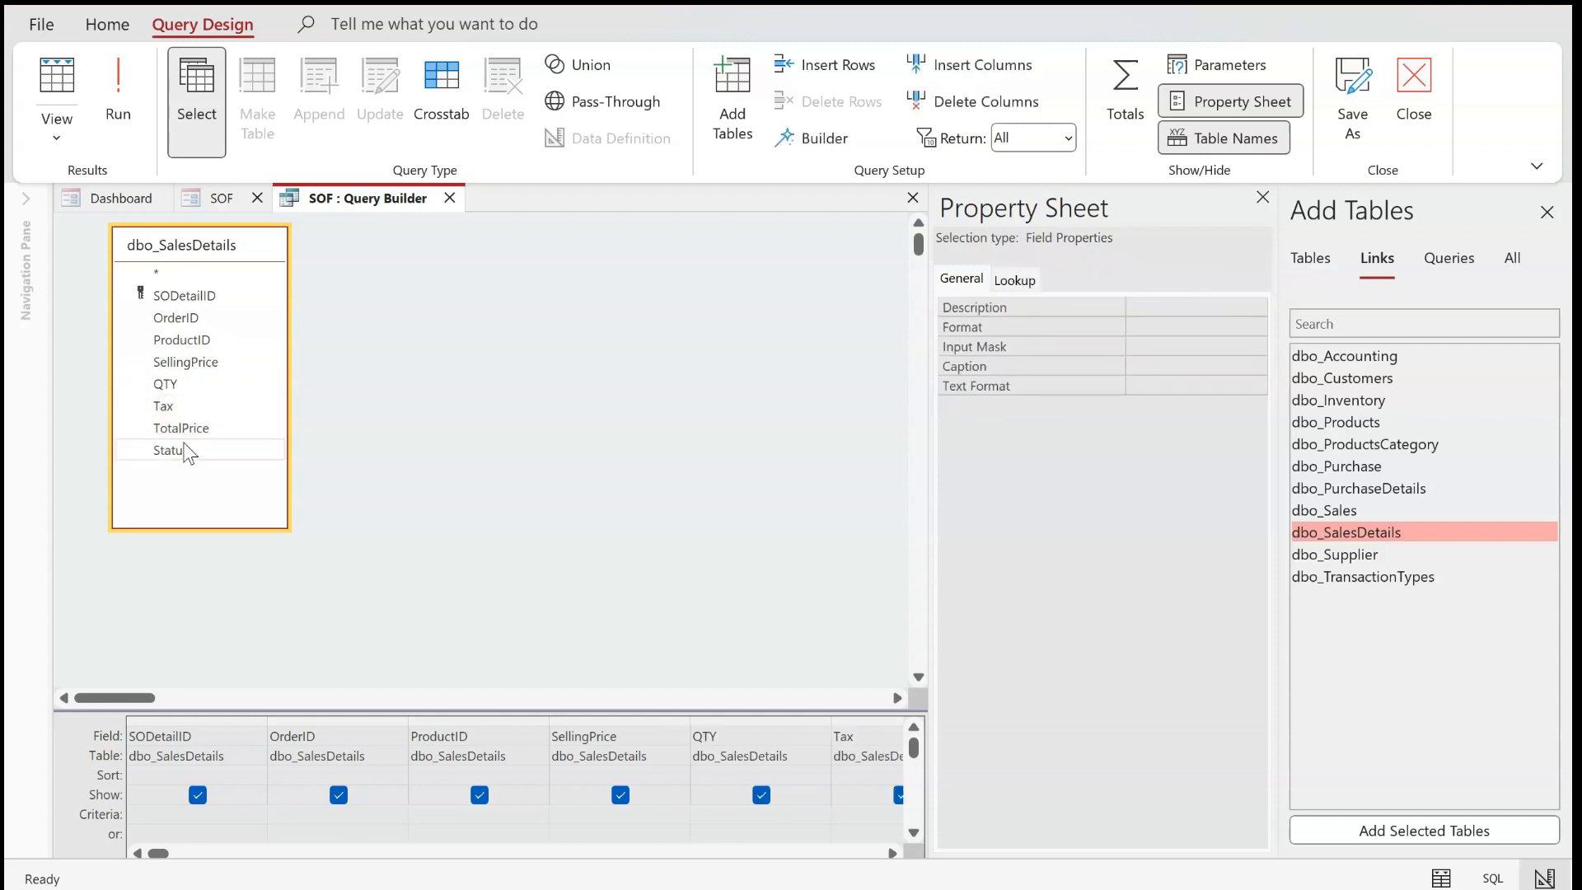
# Add dbo_Products to the query and insert its Product field between ProductID and SellingPrice in an enlarged design grid
pyautogui.click(1262, 198)
pyautogui.click(700, 698)
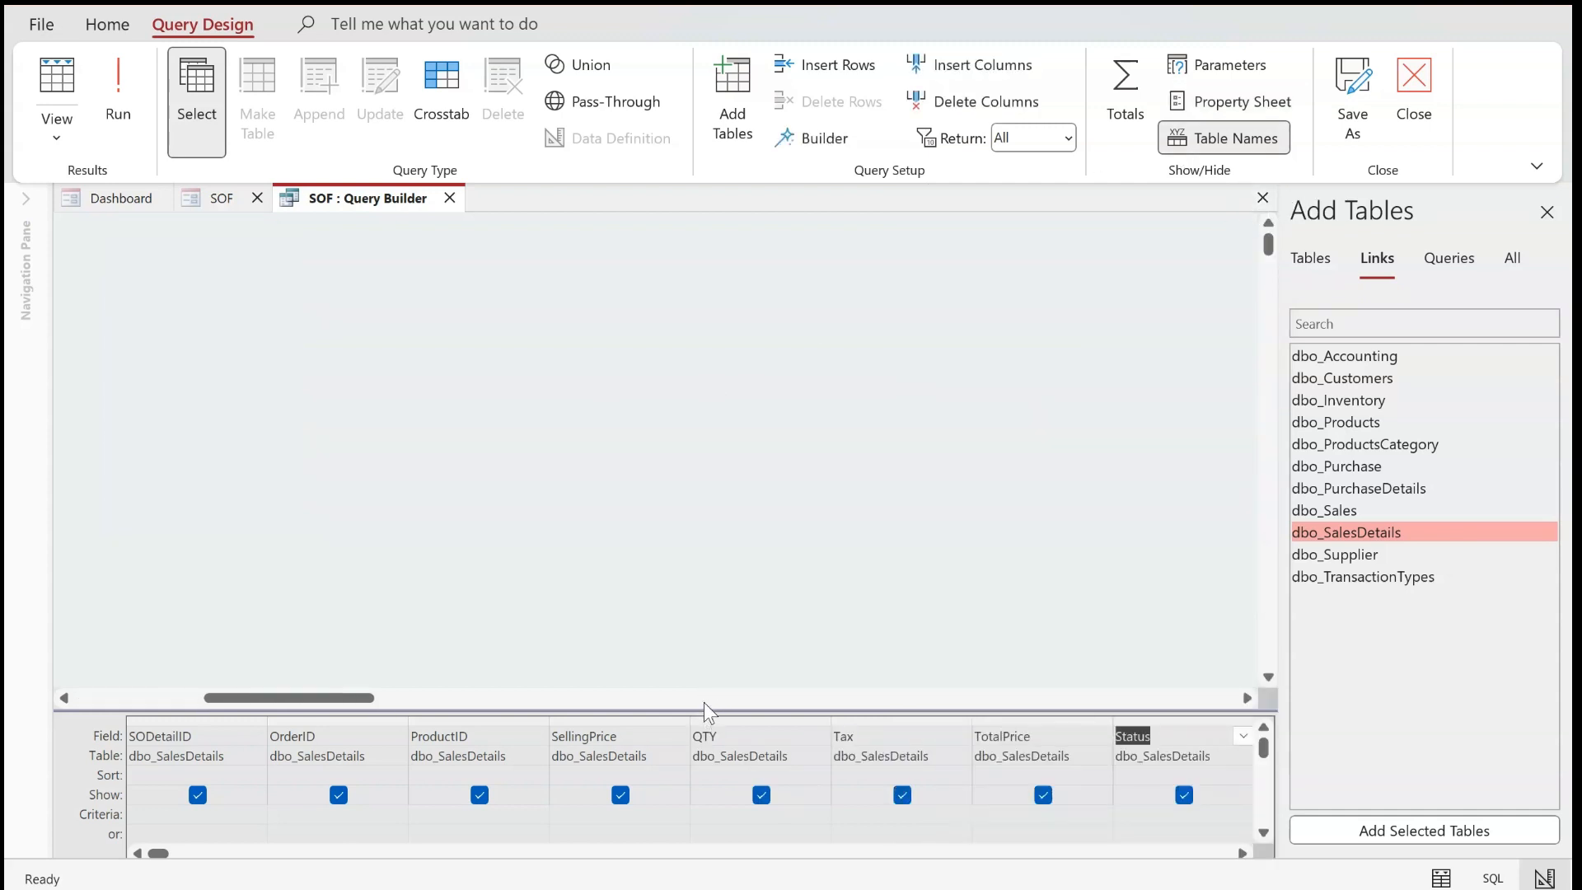
pyautogui.moveTo(388, 698); pyautogui.dragTo(107, 704)
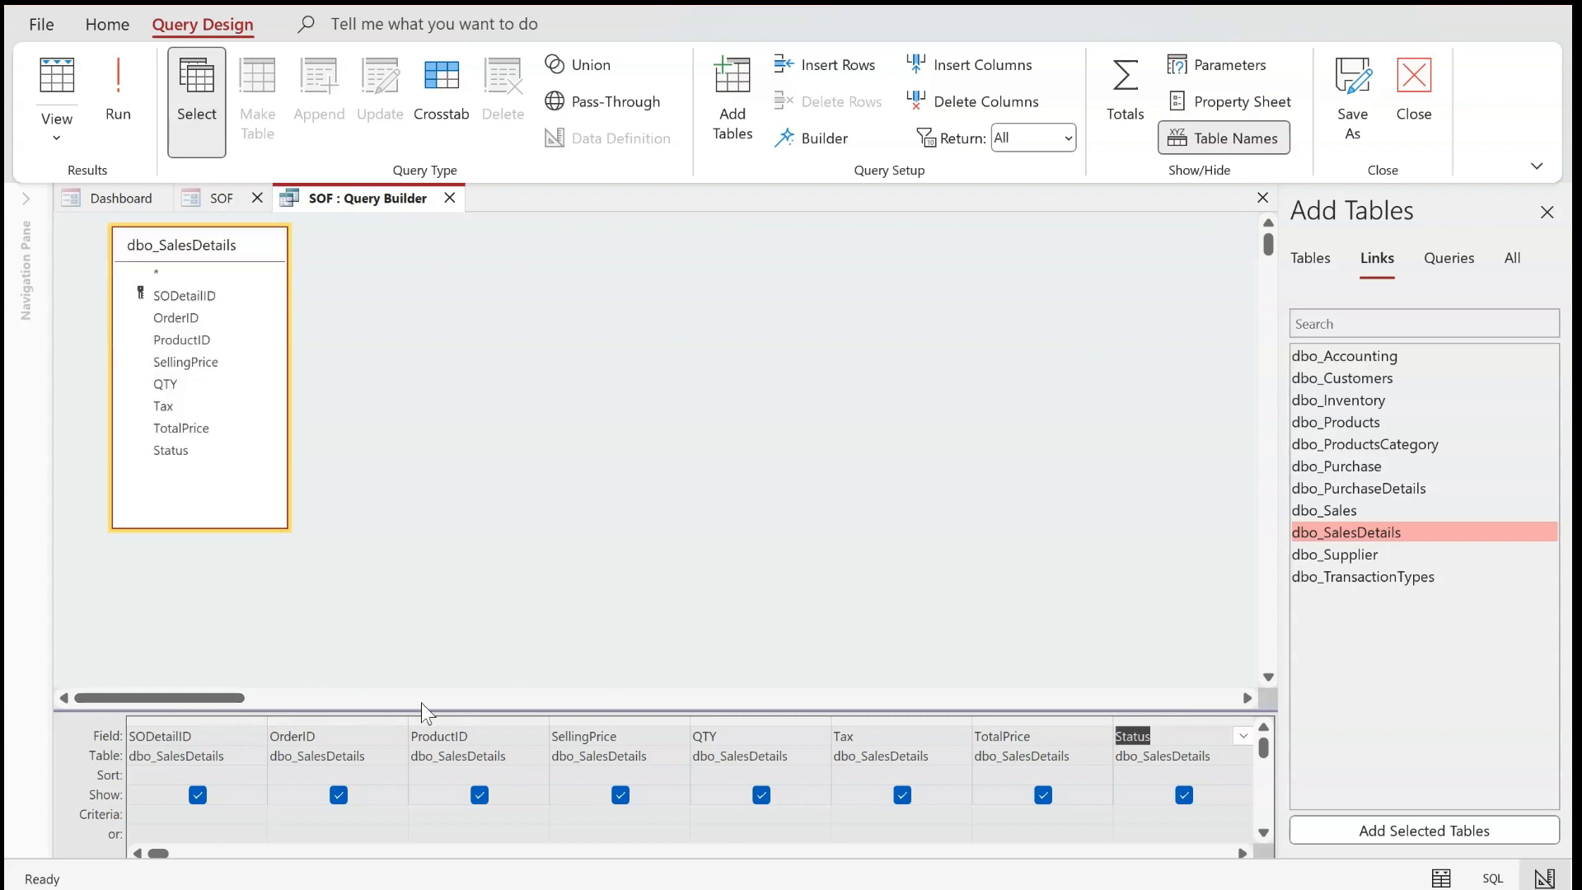
pyautogui.moveTo(418, 707); pyautogui.dragTo(418, 607)
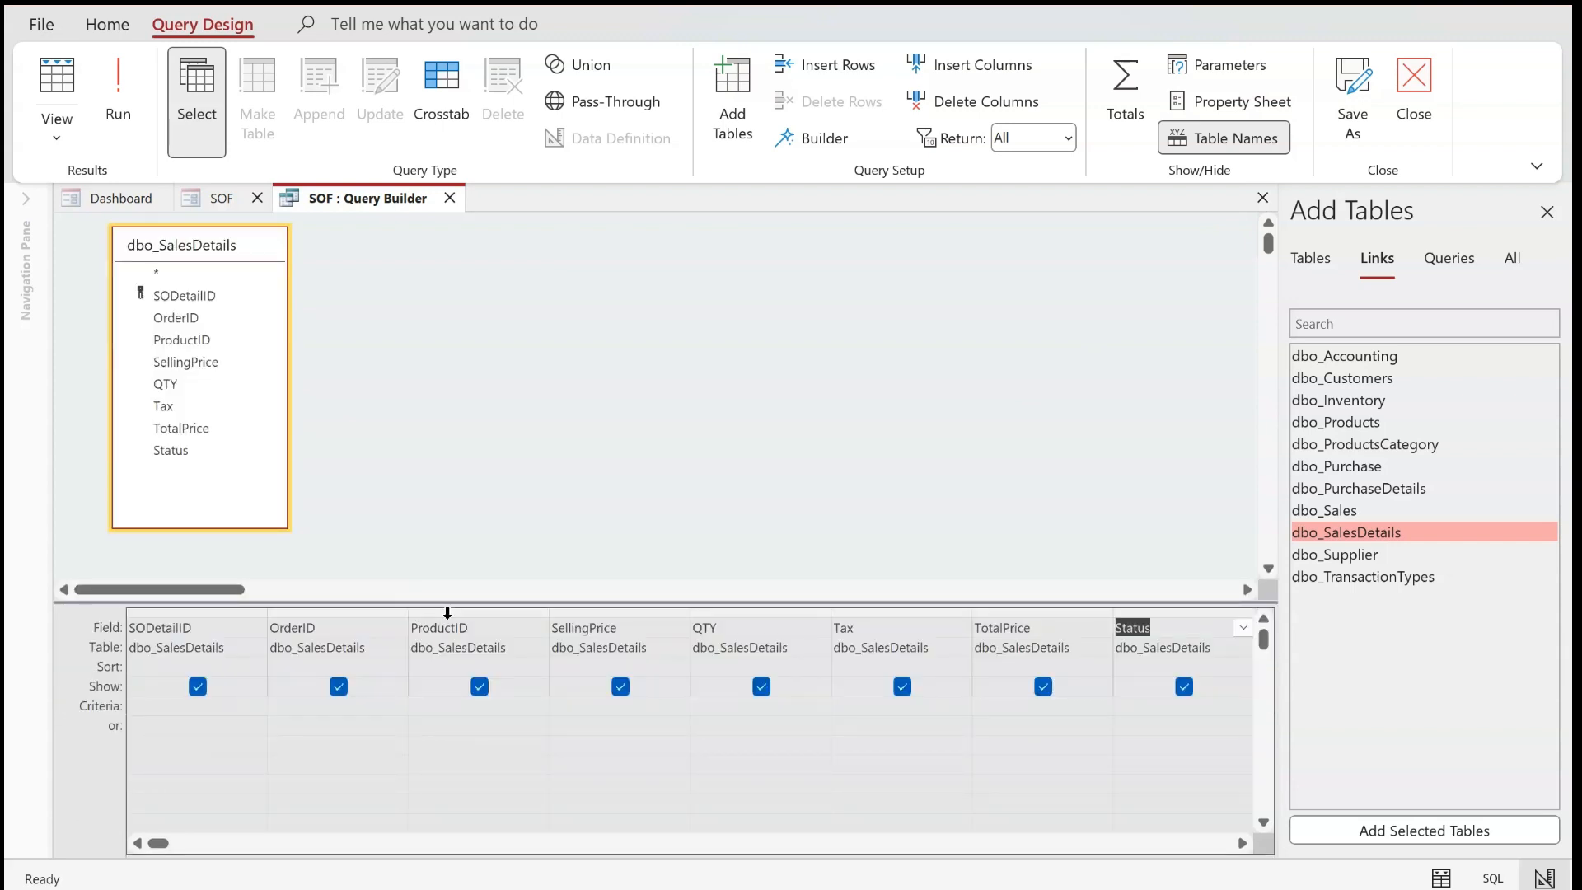
pyautogui.doubleClick(1359, 421)
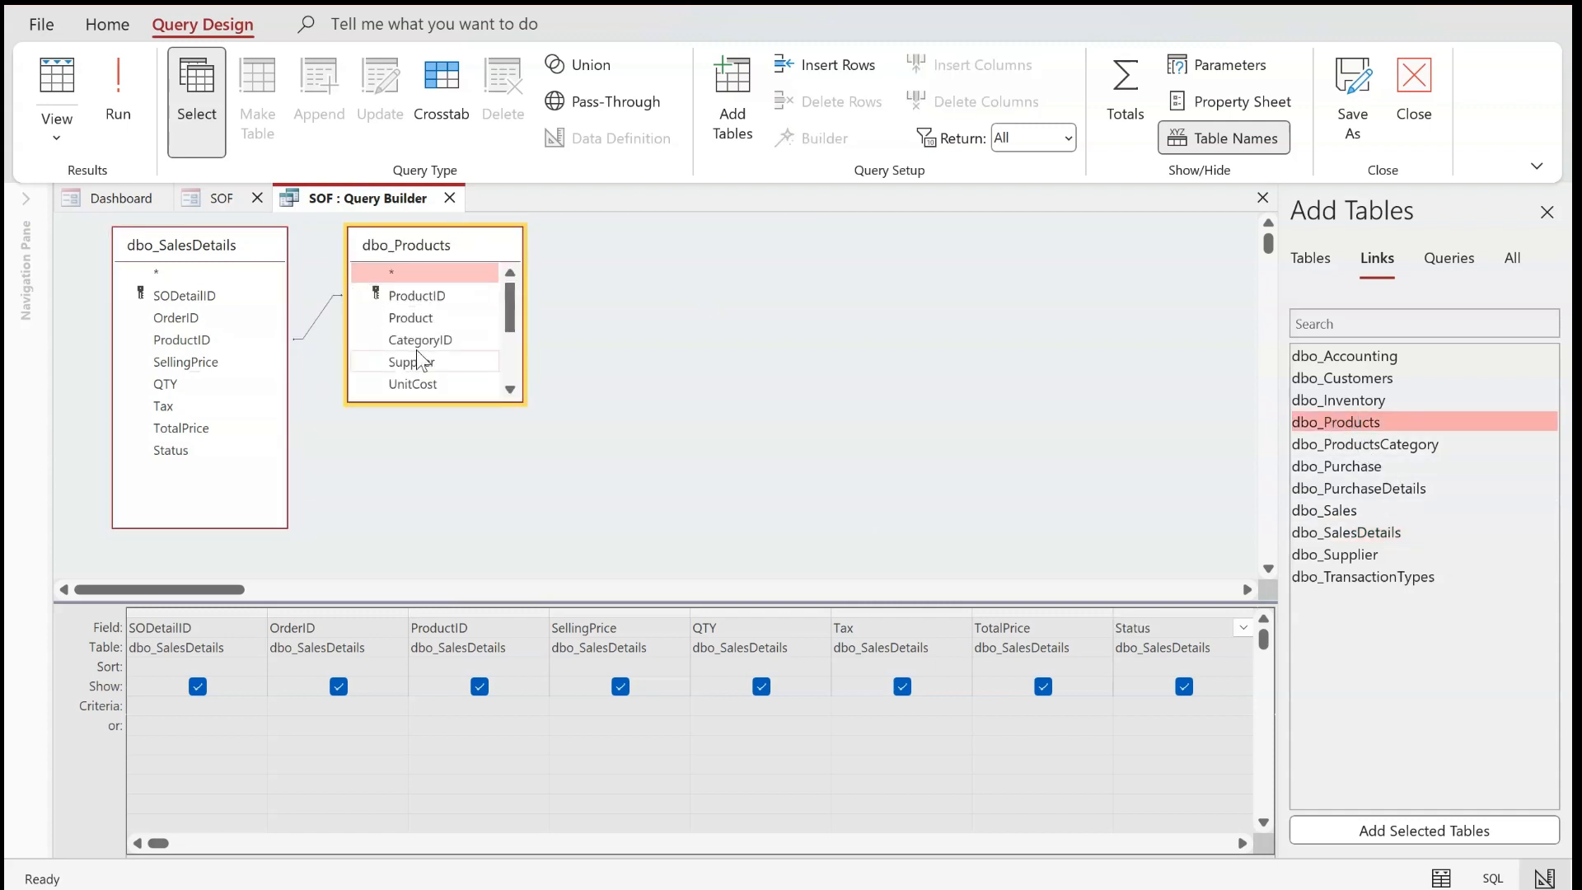
pyautogui.click(399, 321)
pyautogui.moveTo(397, 319); pyautogui.dragTo(607, 640)
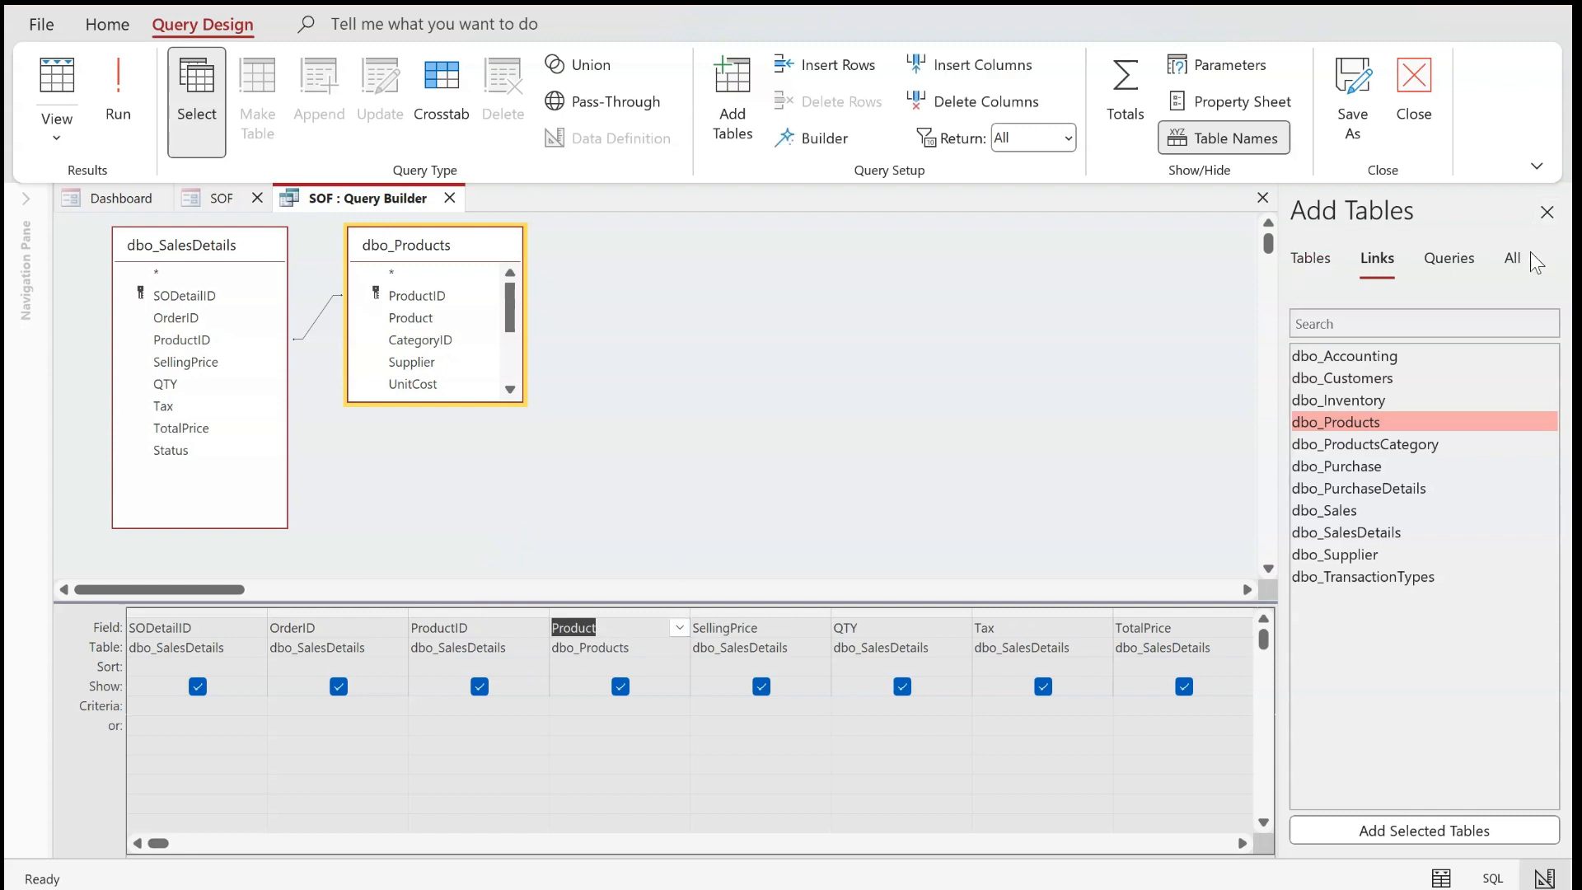
pyautogui.click(1547, 216)
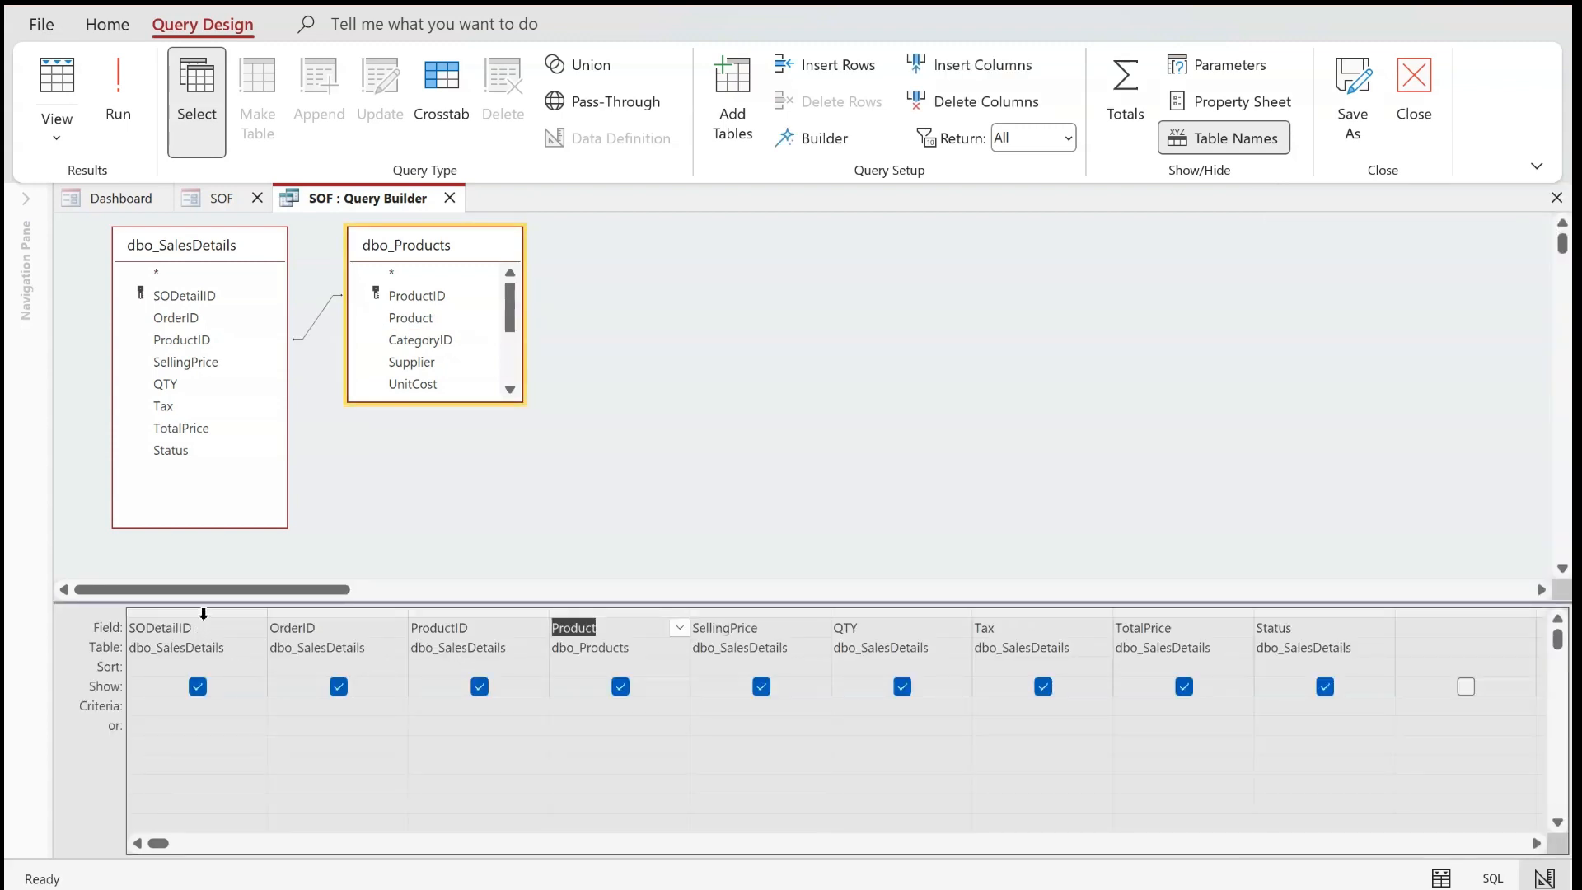
# Highlight the SODetailID, OrderID and ProductID columns, then save and close the Sales Order Details Row Source query
pyautogui.moveTo(204, 613); pyautogui.dragTo(426, 630)
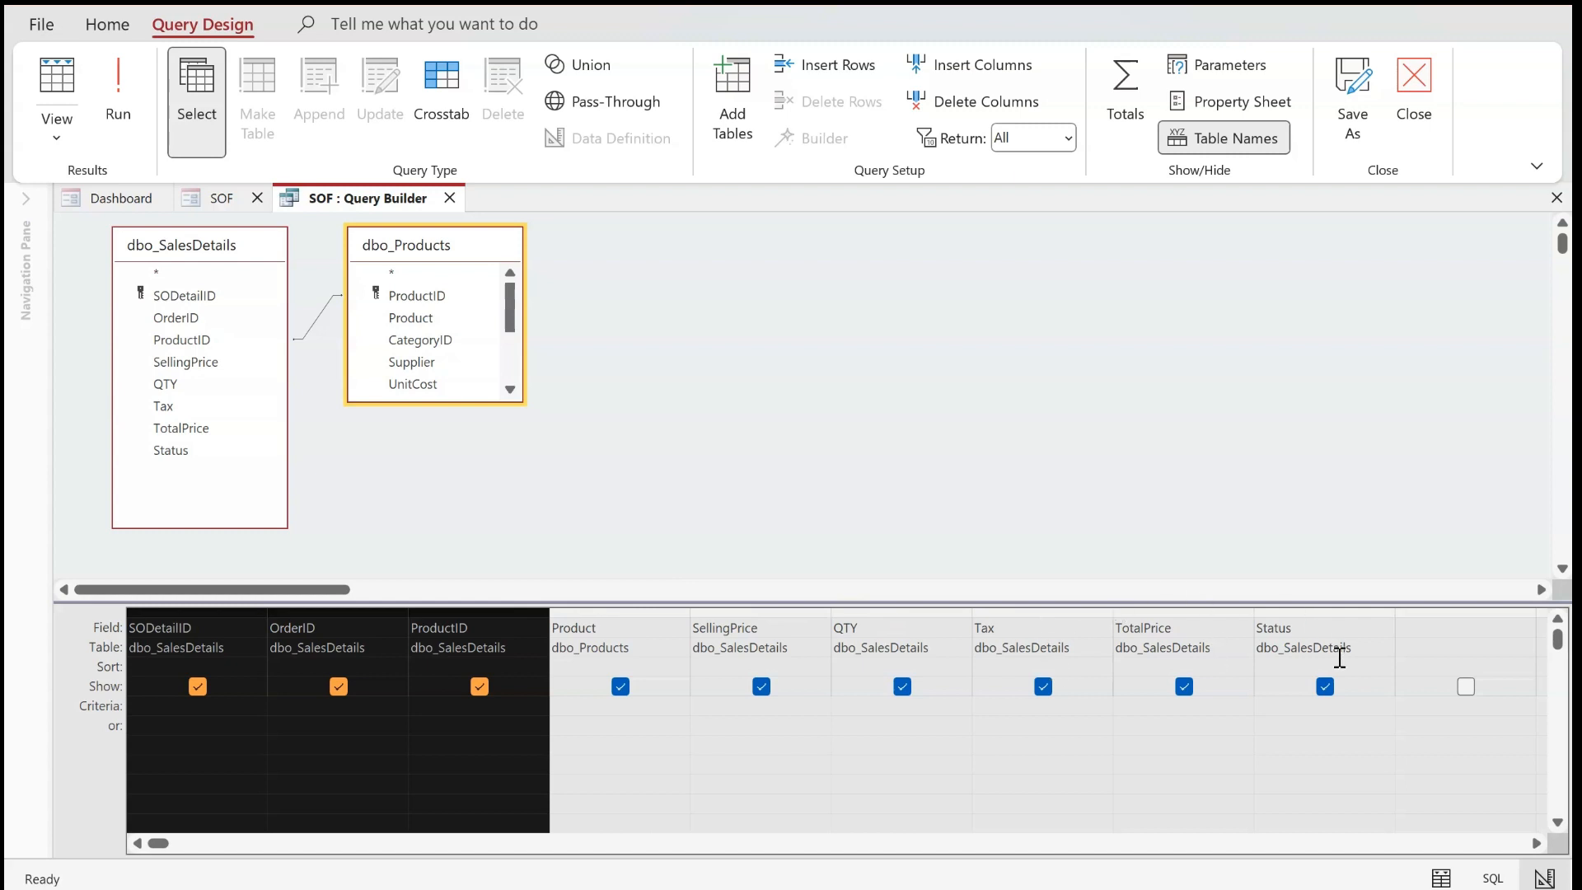
pyautogui.rightClick(346, 195)
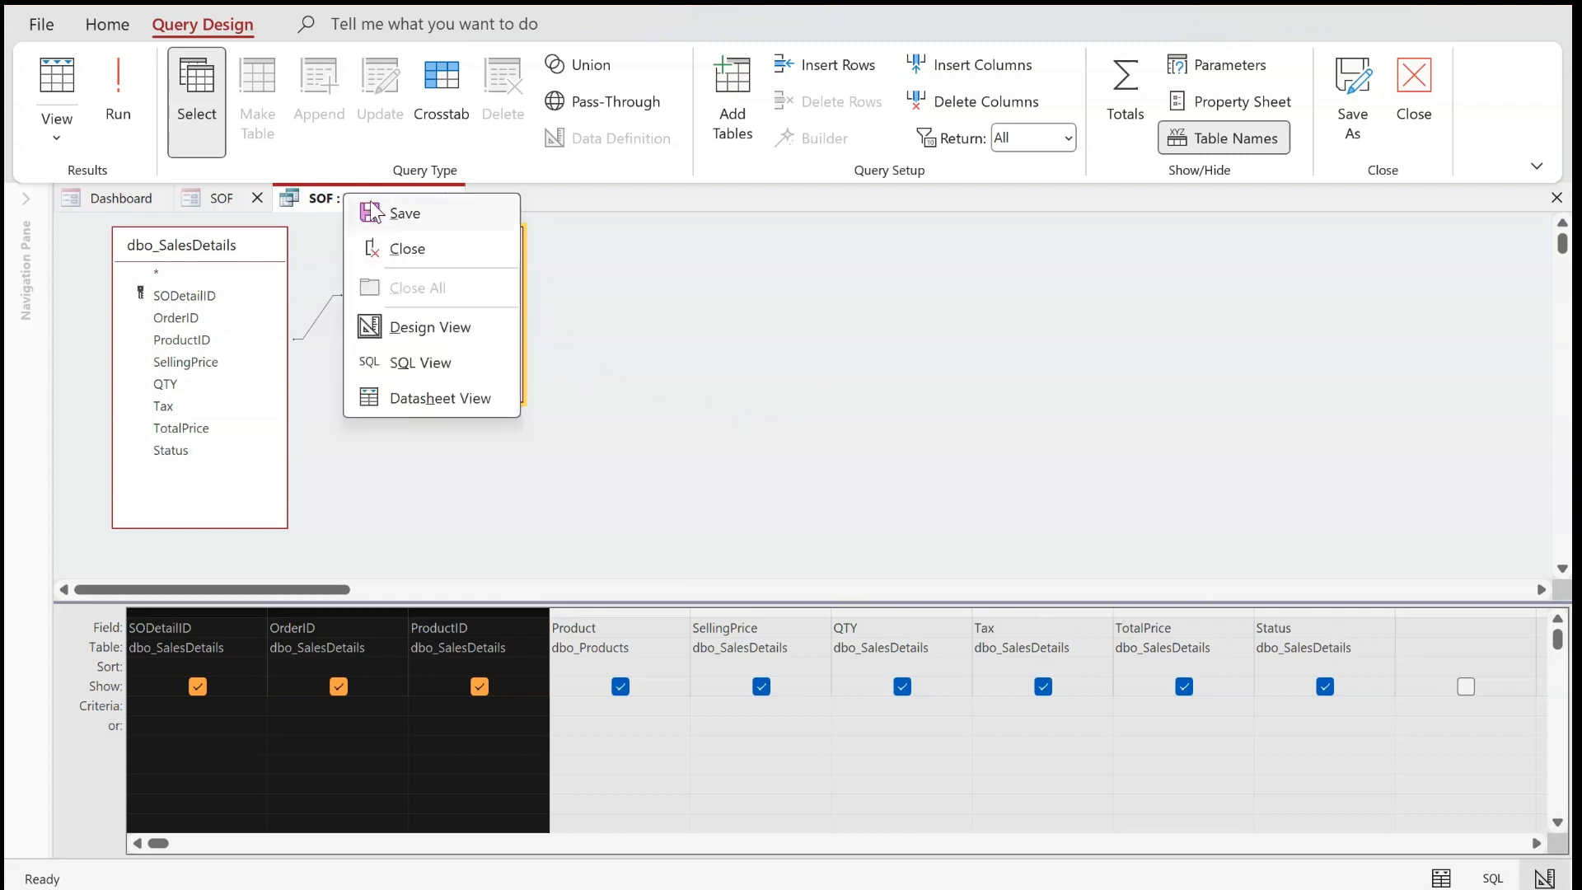
pyautogui.click(401, 213)
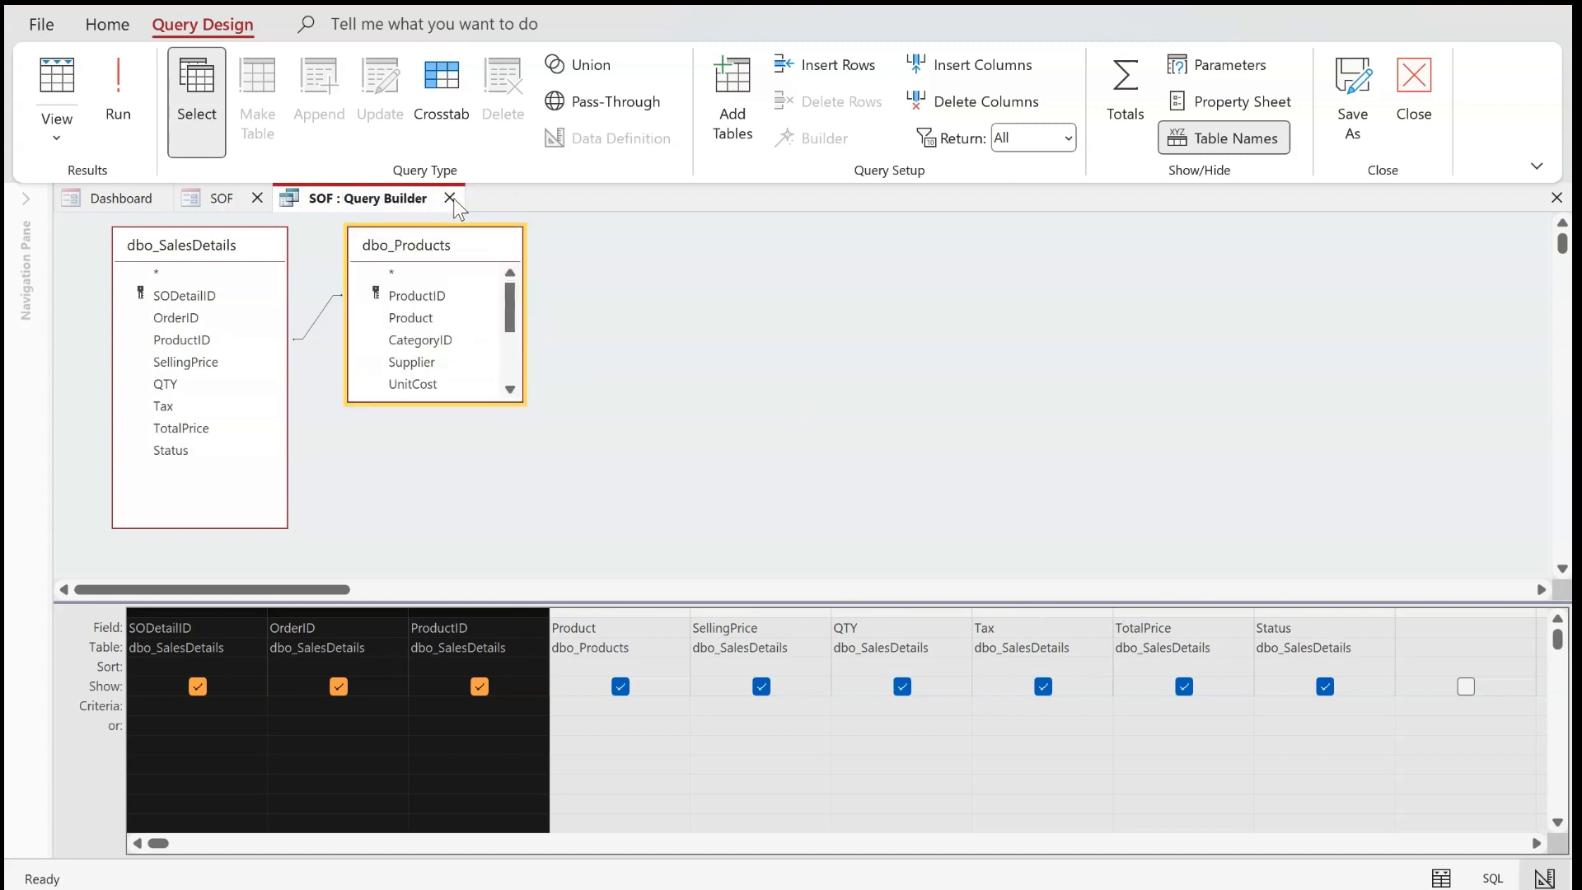
pyautogui.click(450, 199)
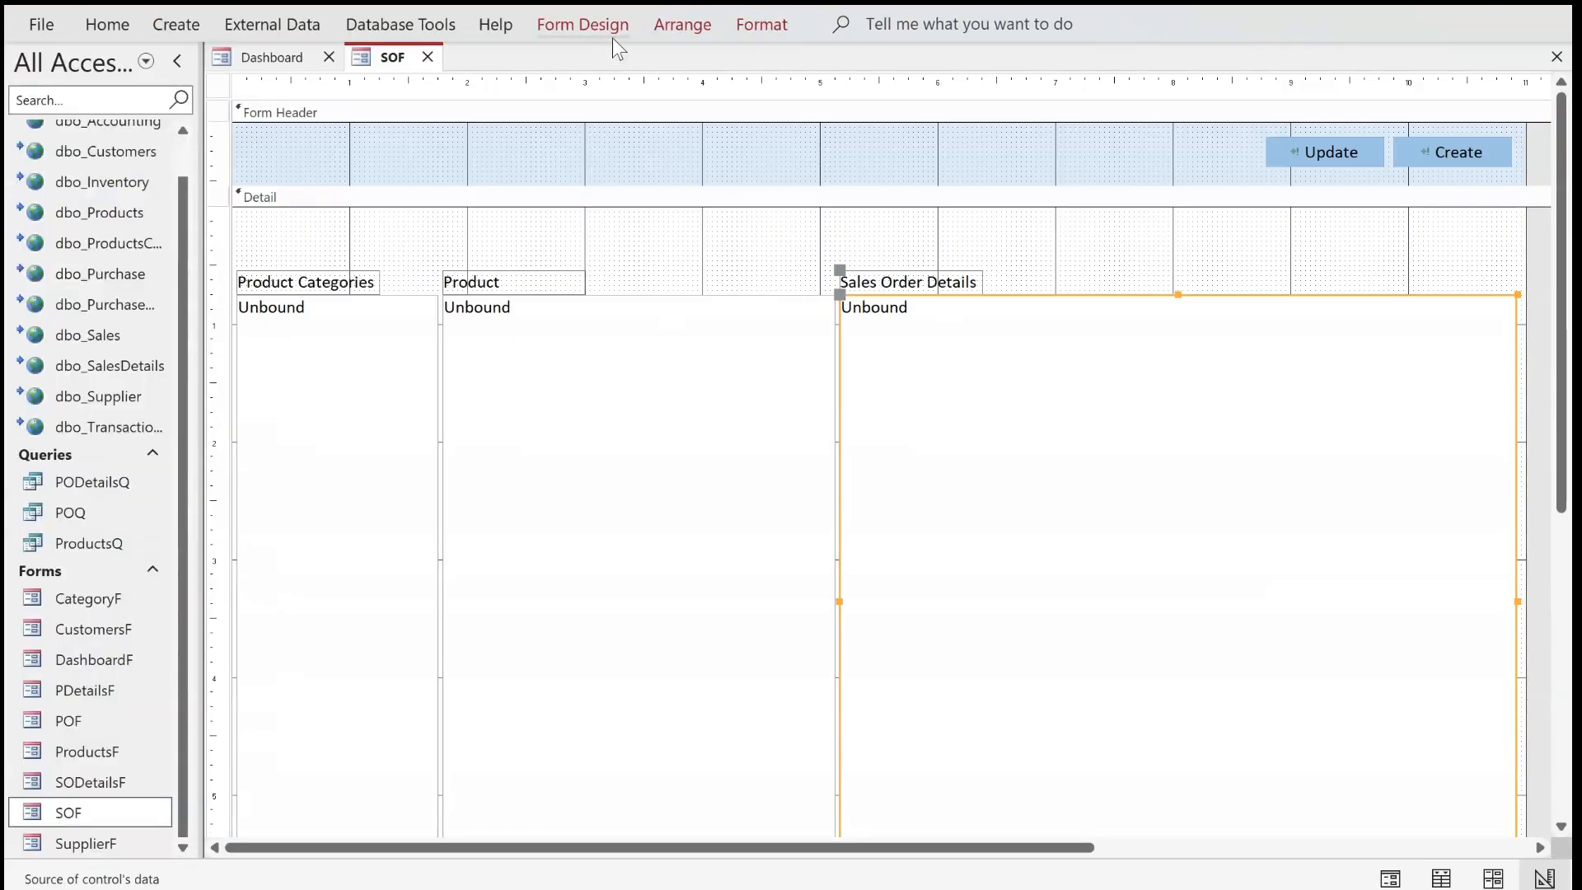
# Set the Sales Order Details list box to 9 columns with widths 0;0;0;2.5;1;0.5;0.5;1;0 and column heads set to Yes
pyautogui.click(611, 38)
pyautogui.click(1149, 74)
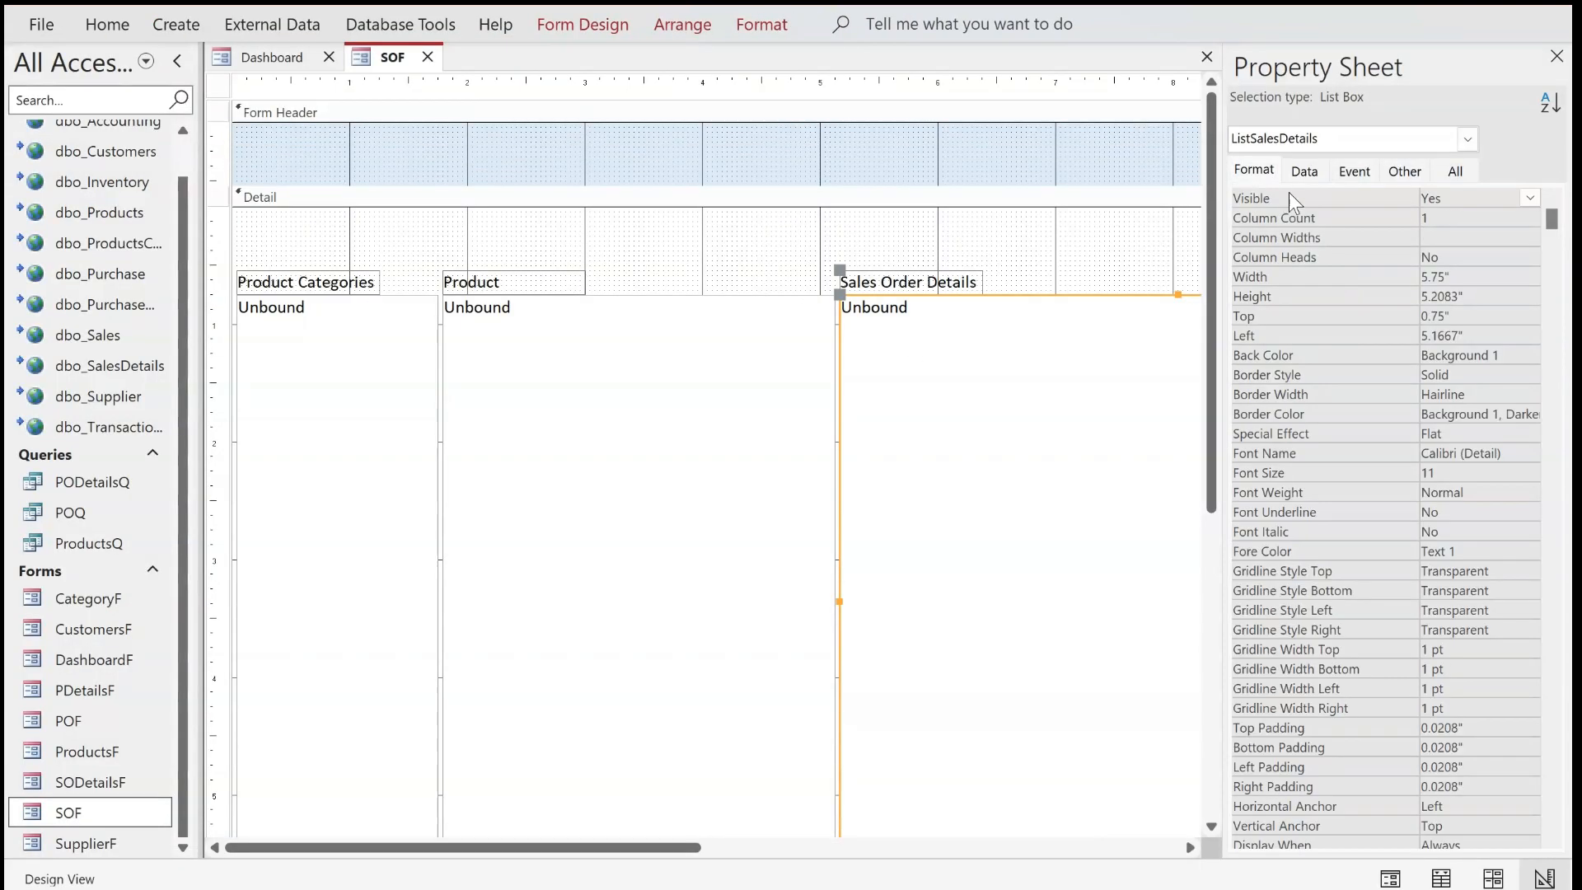
pyautogui.click(1353, 215)
pyautogui.write('9')
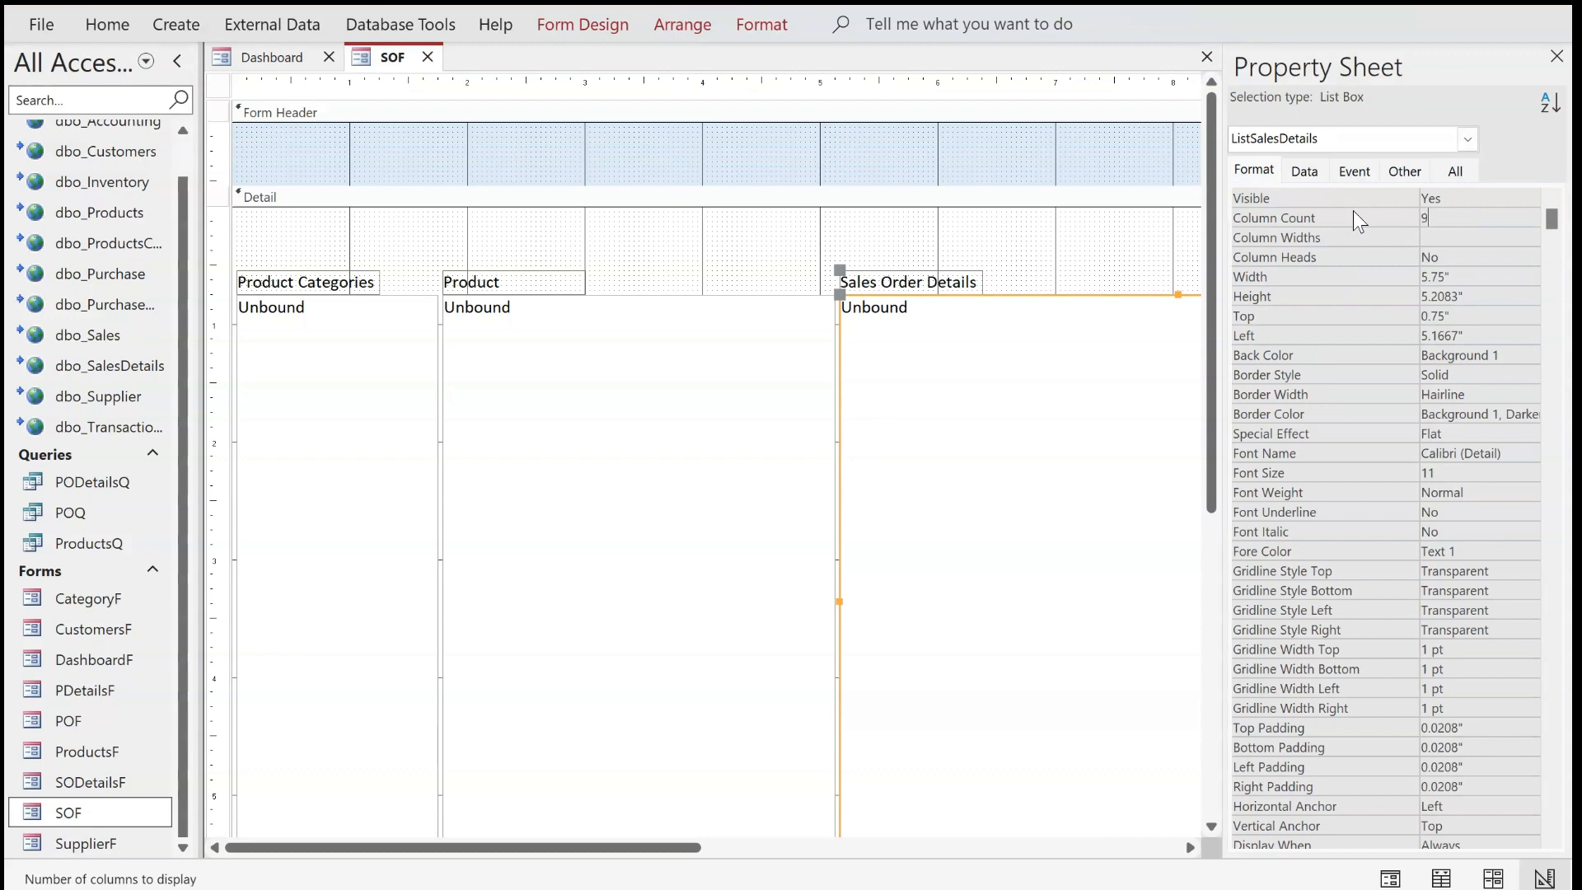
pyautogui.press('Return')
pyautogui.write('0')
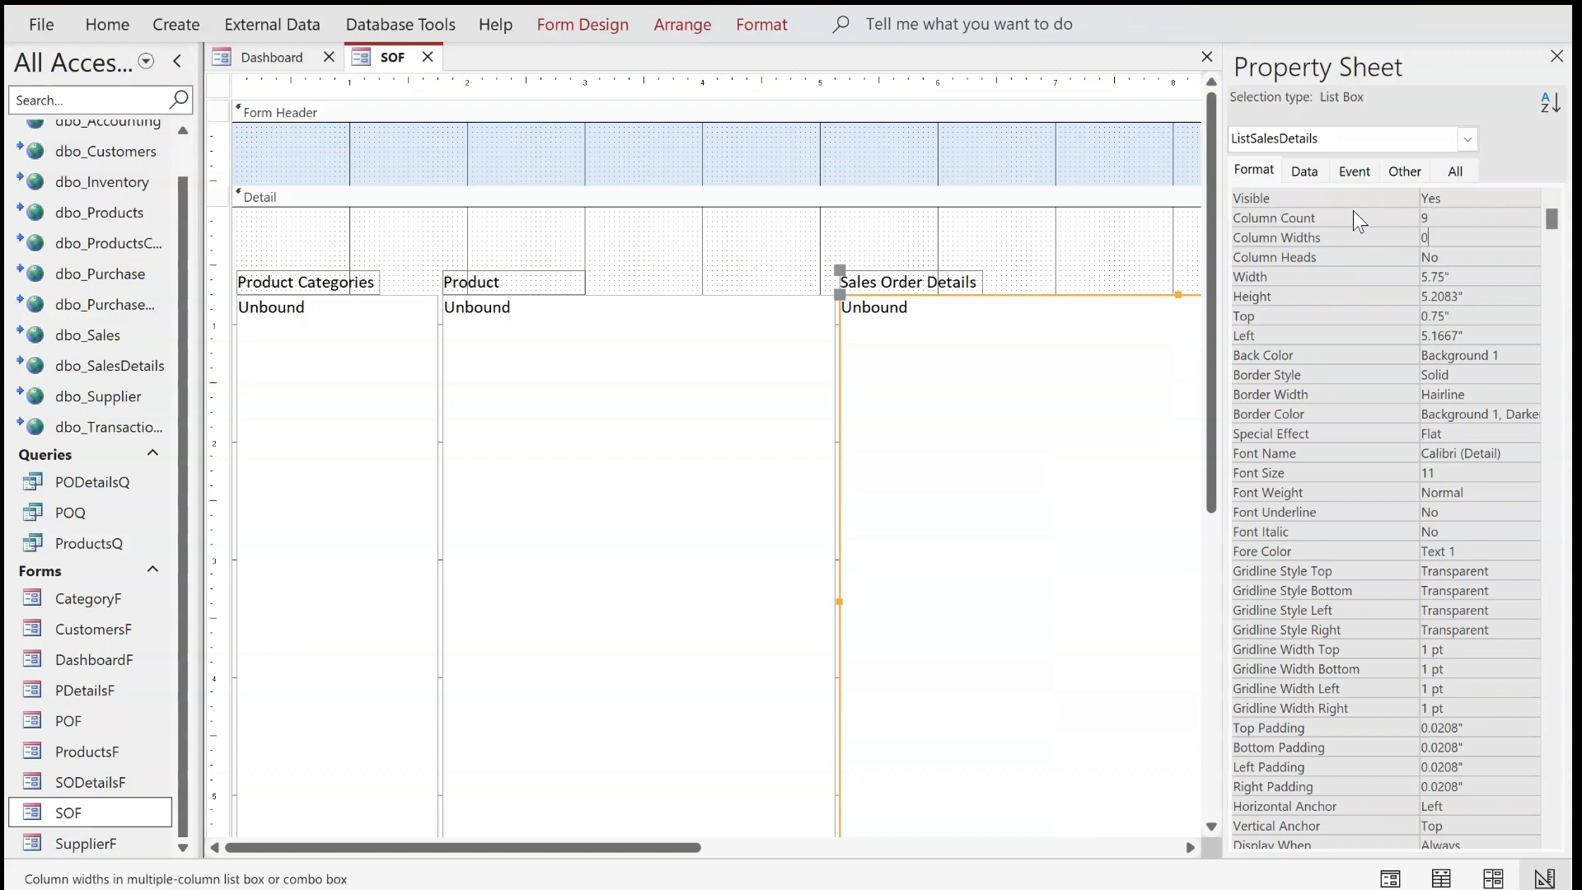
pyautogui.write(';0;0;2.5')
pyautogui.write(';1;0.5;0.5;1')
pyautogui.write(';0')
pyautogui.press('Return')
pyautogui.write('Yes')
pyautogui.press('Return')
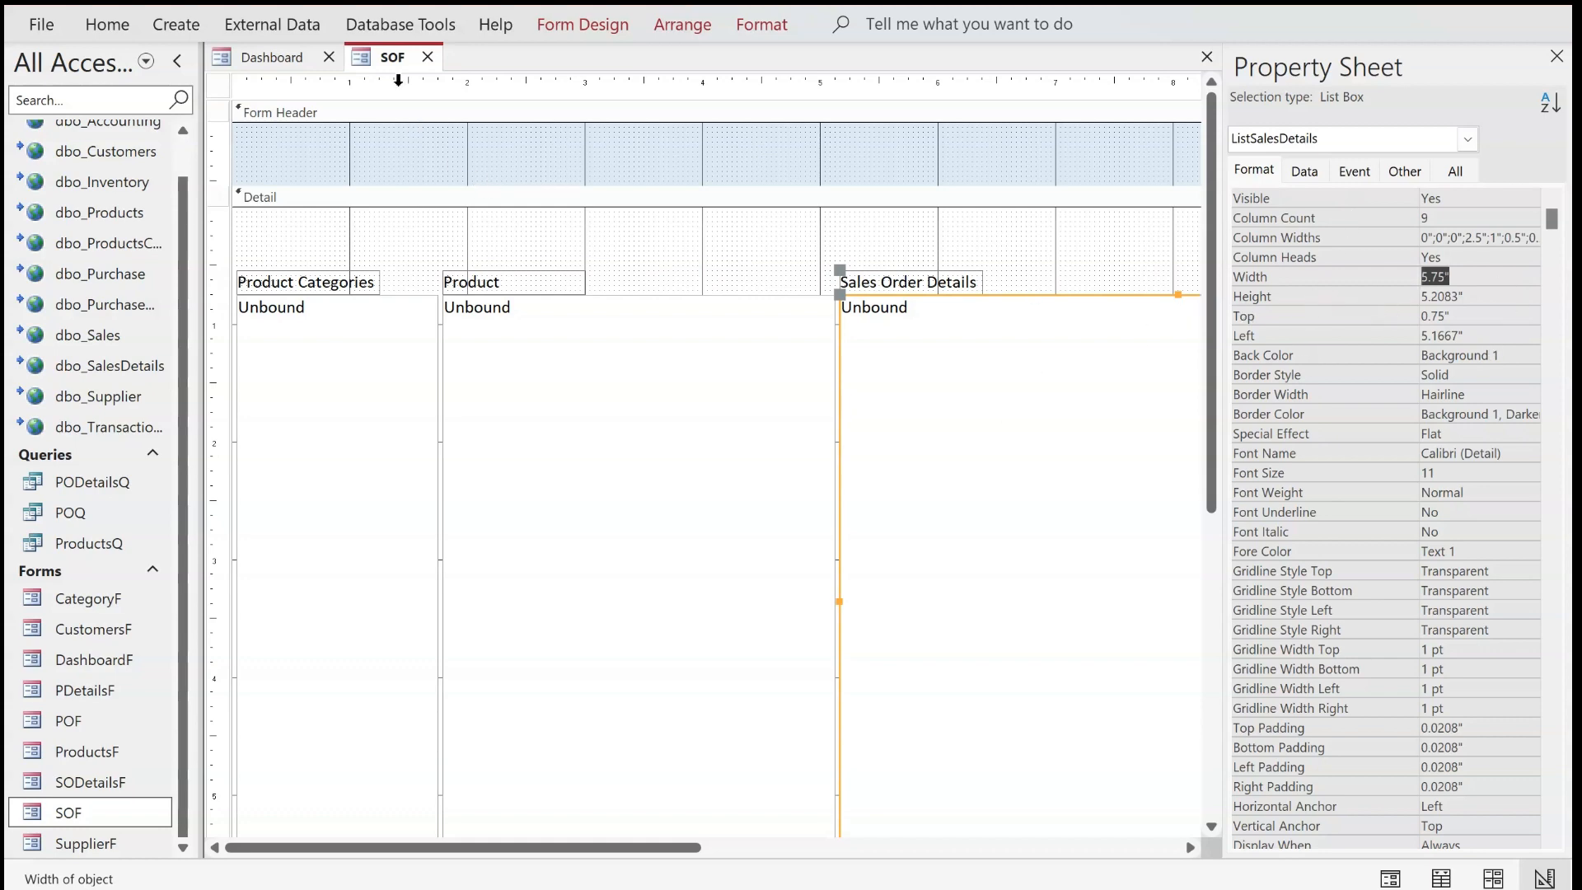
# Preview the Sales Order form in Form View and check the column headings of the Sales Order Details list
pyautogui.rightClick(384, 55)
pyautogui.rightClick(400, 60)
pyautogui.click(480, 196)
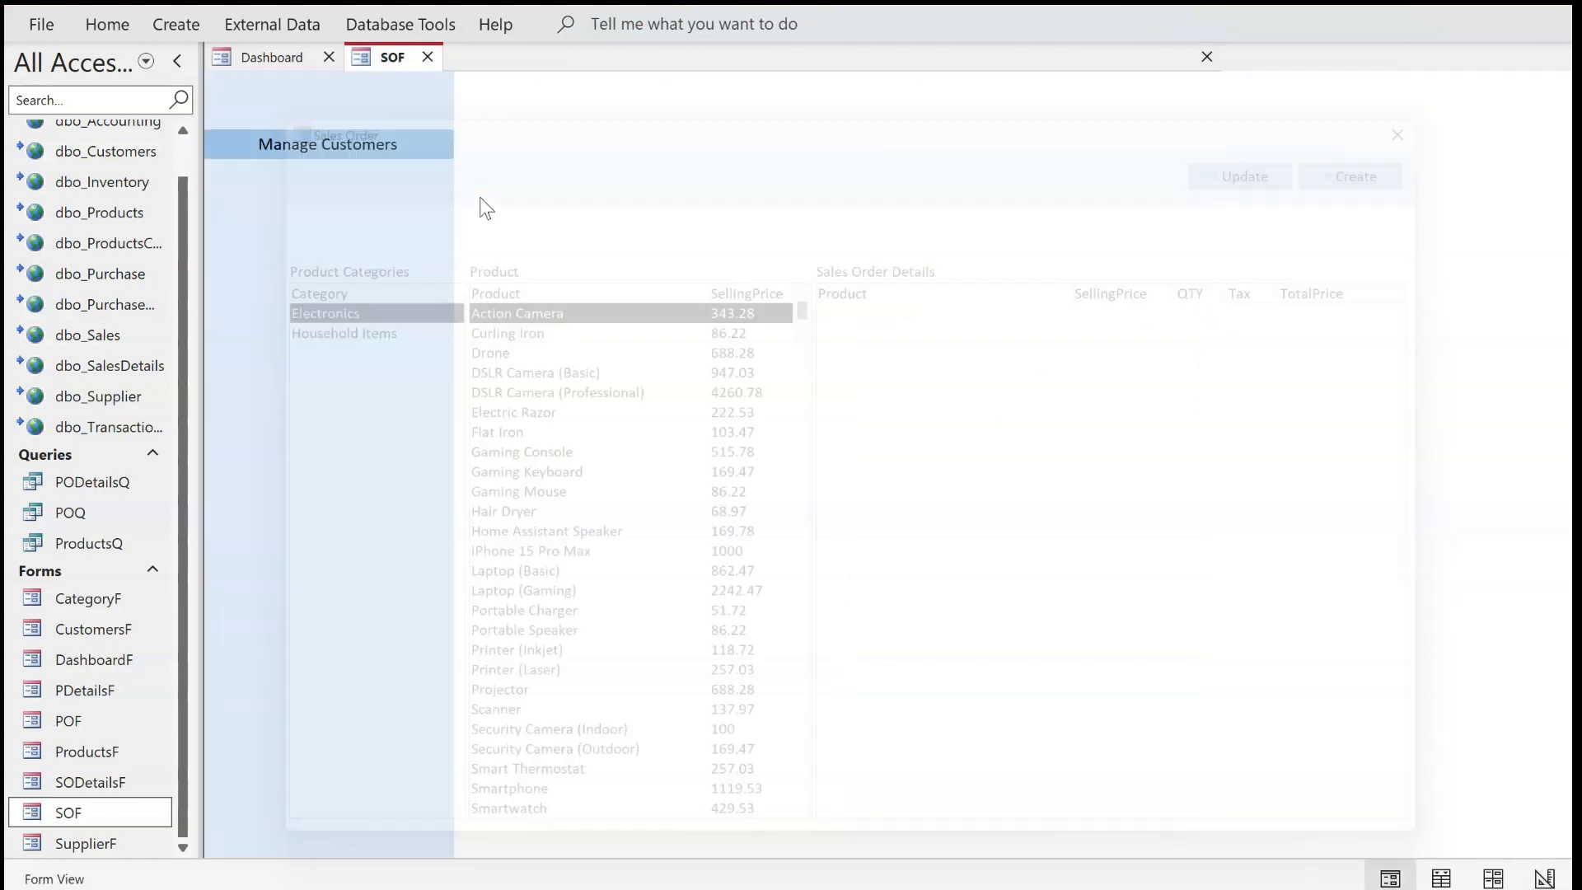
pyautogui.moveTo(971, 97); pyautogui.dragTo(906, 57)
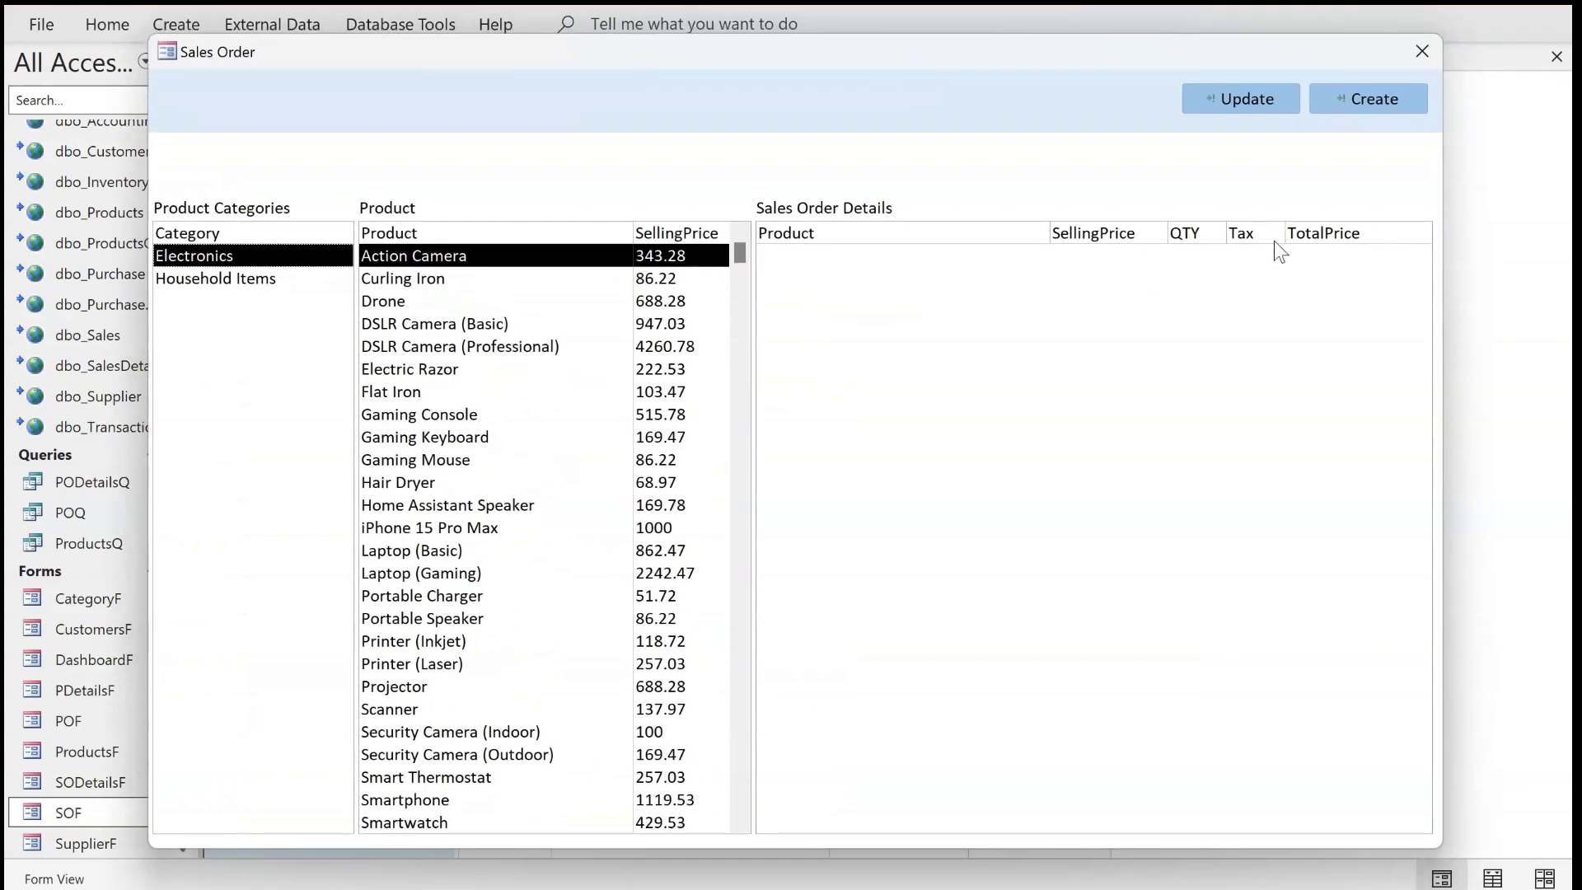
pyautogui.click(910, 266)
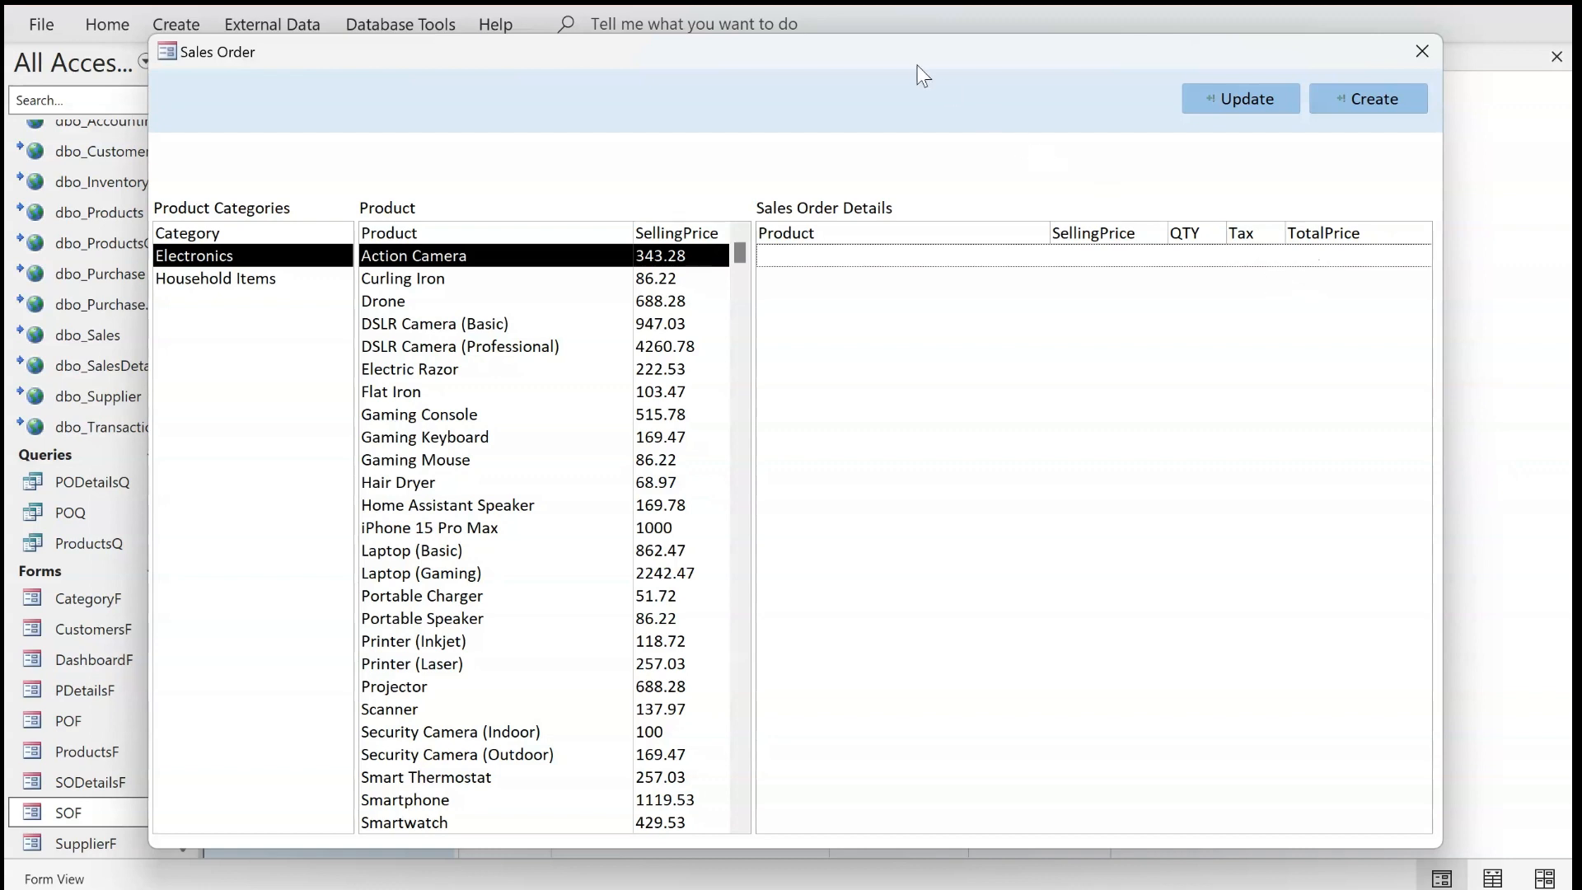
pyautogui.moveTo(917, 66); pyautogui.dragTo(909, 80)
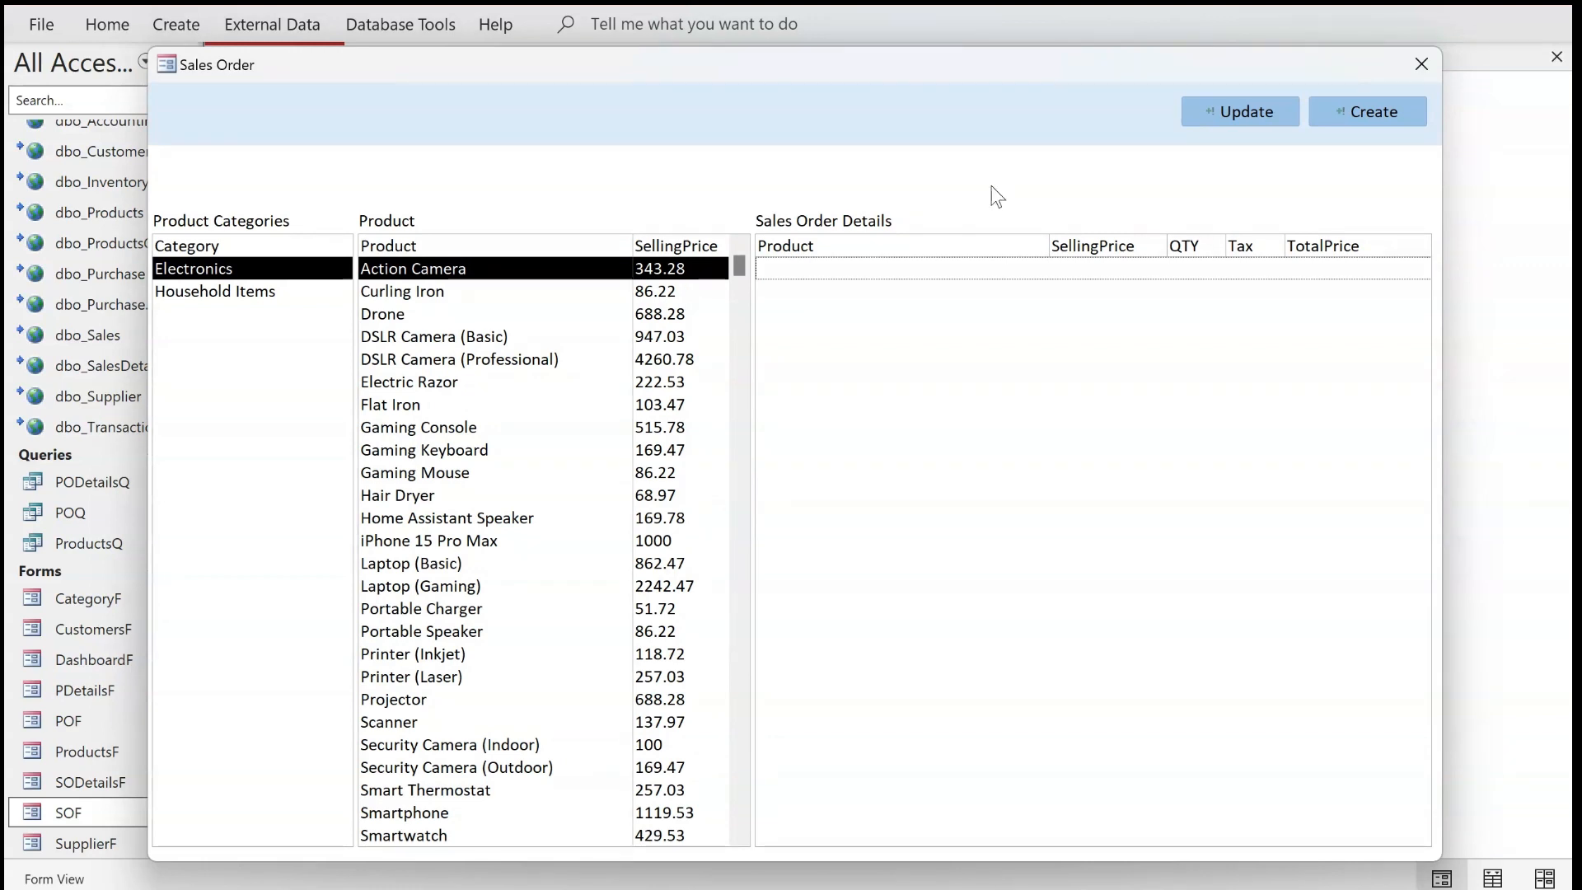
# Return to Design View, examine the fields in the form's Record Source query, and close the Query Builder
pyautogui.rightClick(761, 137)
pyautogui.click(811, 198)
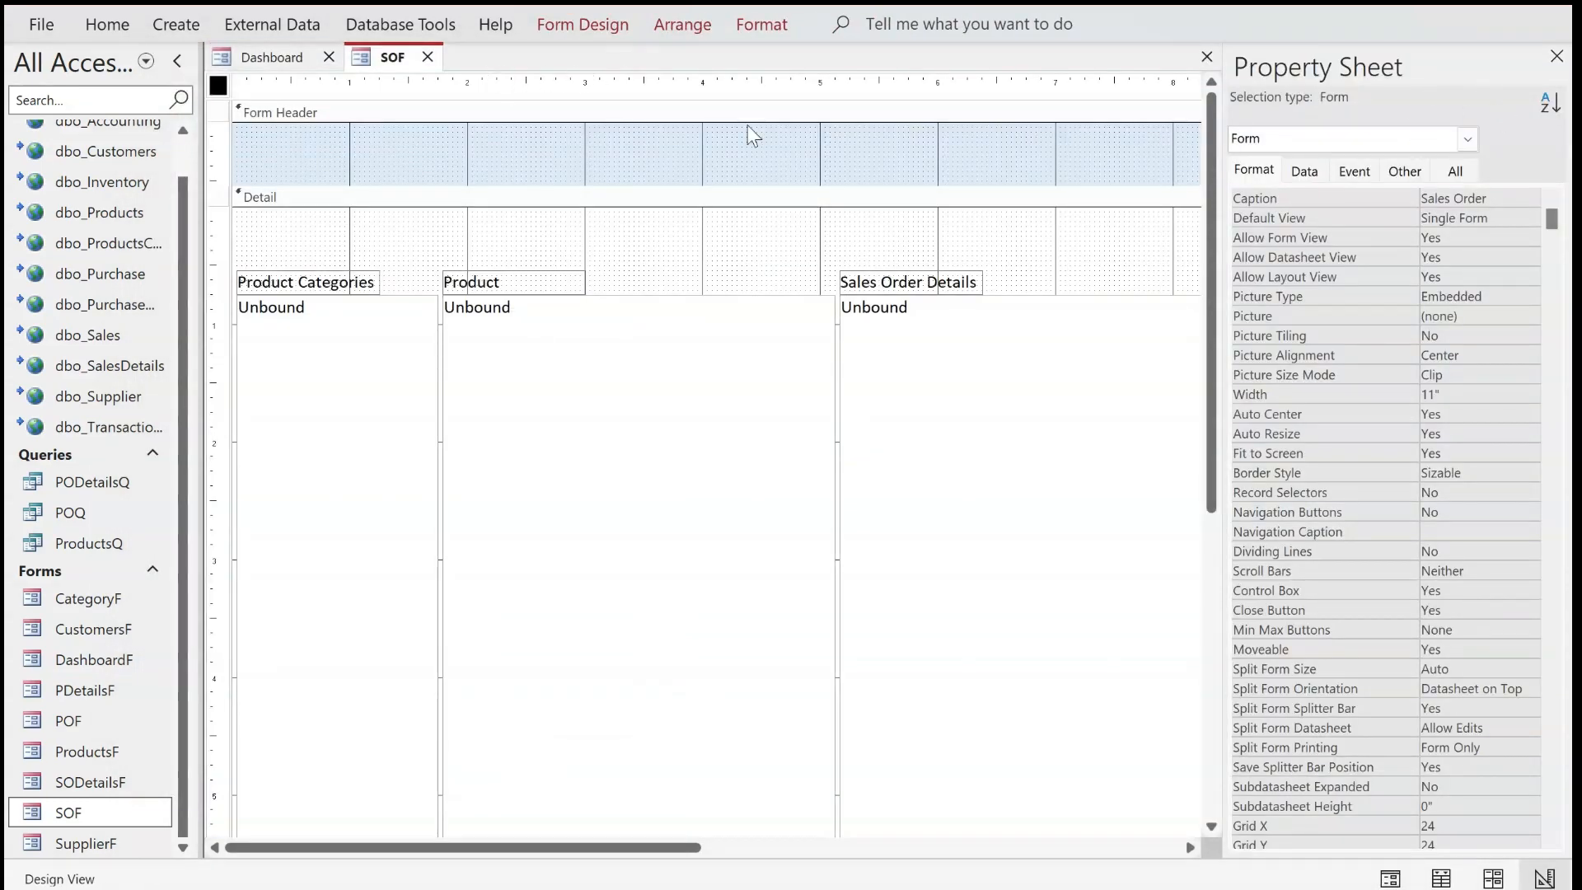
pyautogui.click(1316, 173)
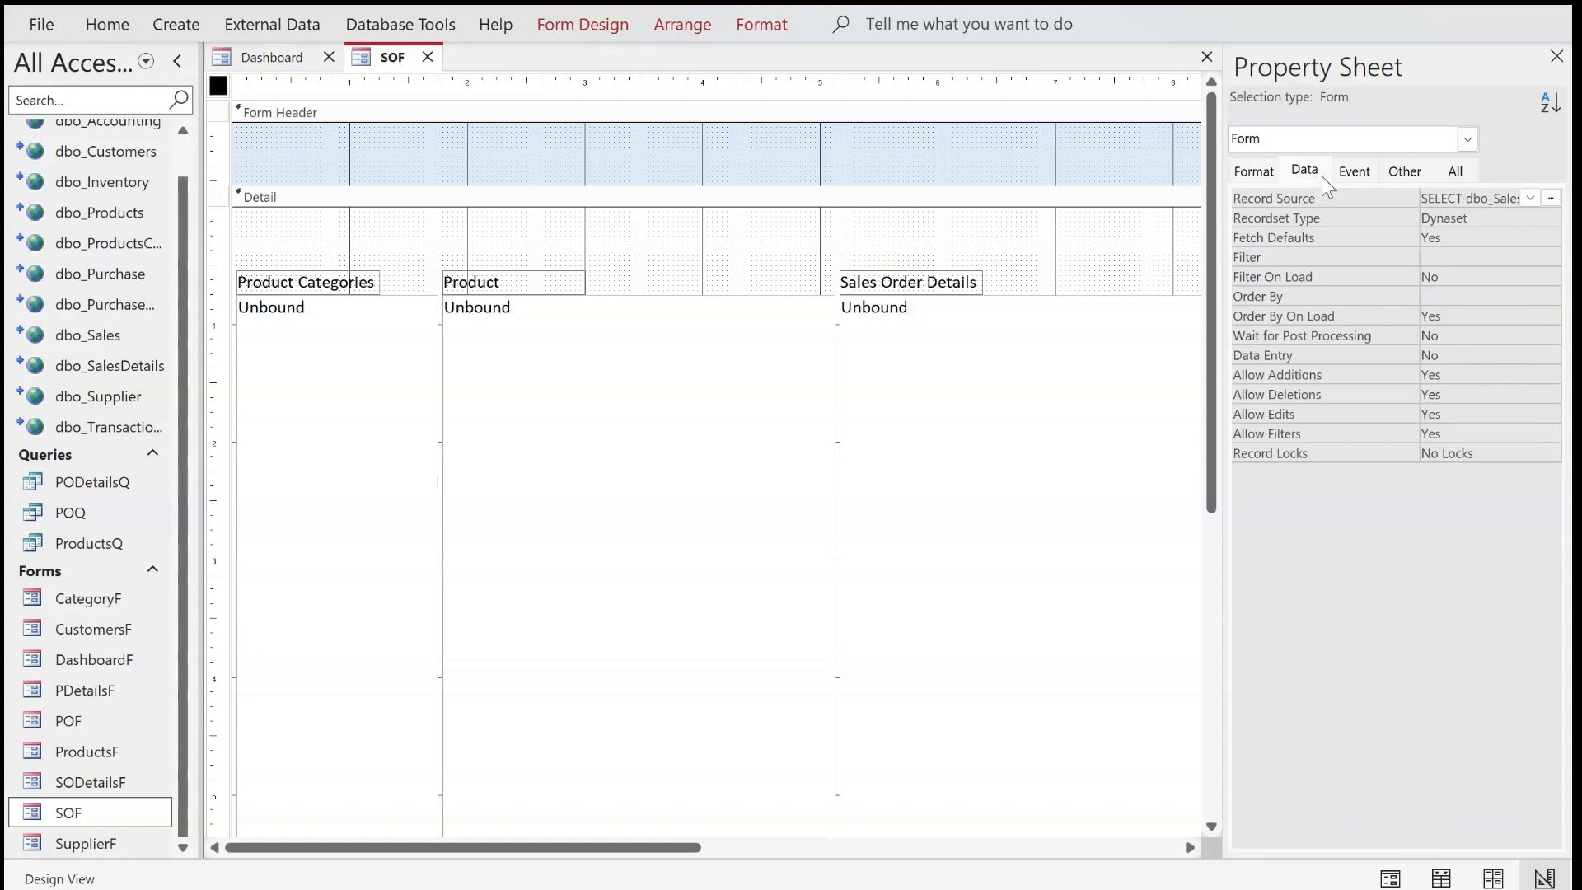
pyautogui.click(1554, 201)
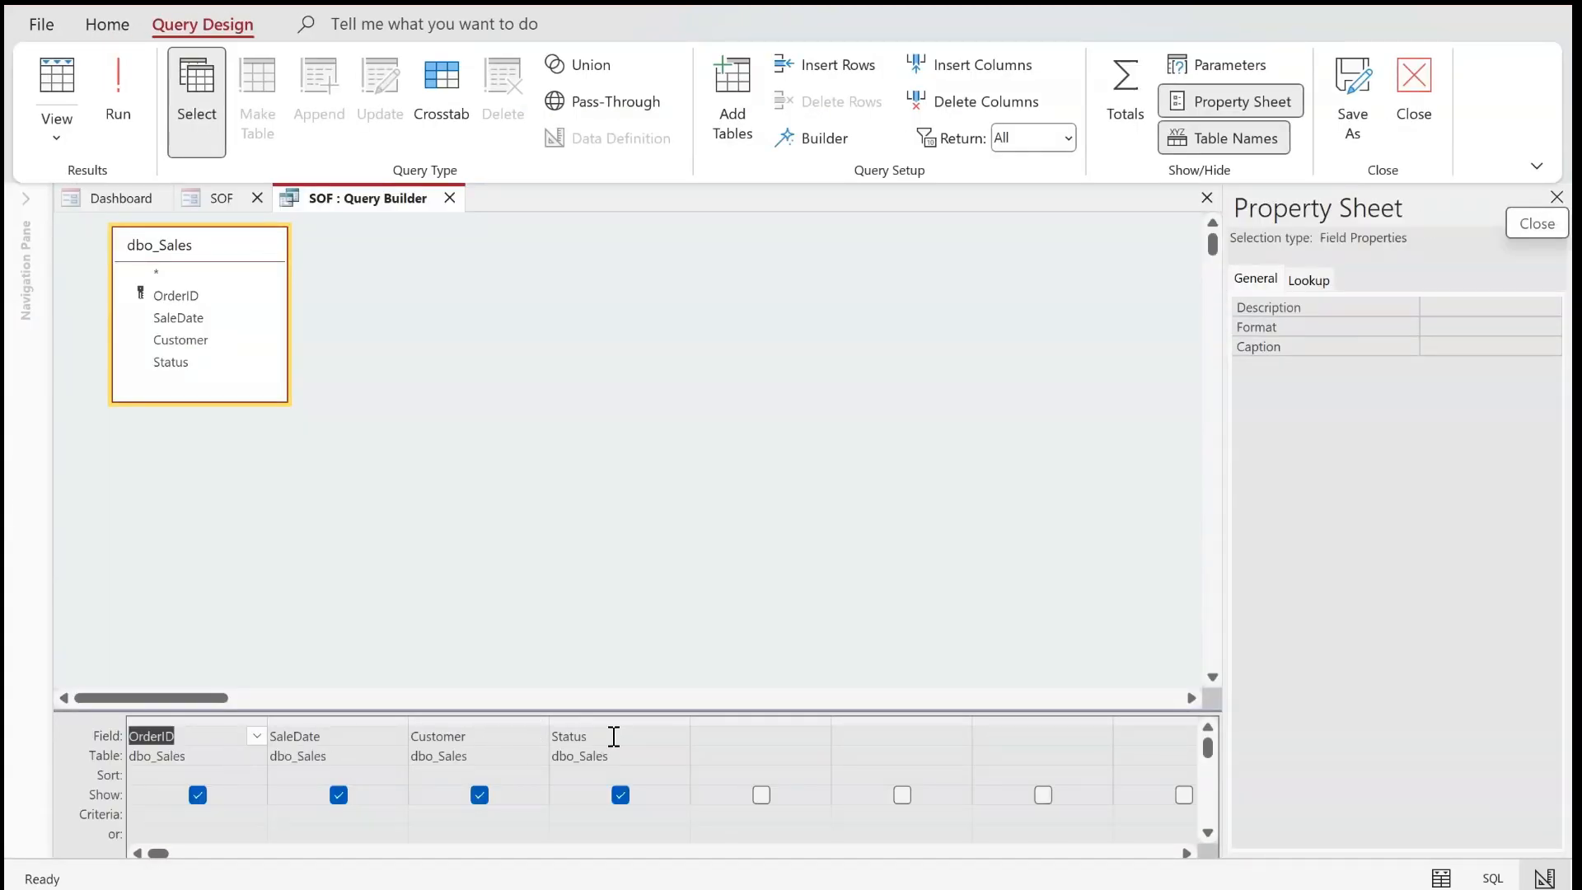
pyautogui.click(453, 199)
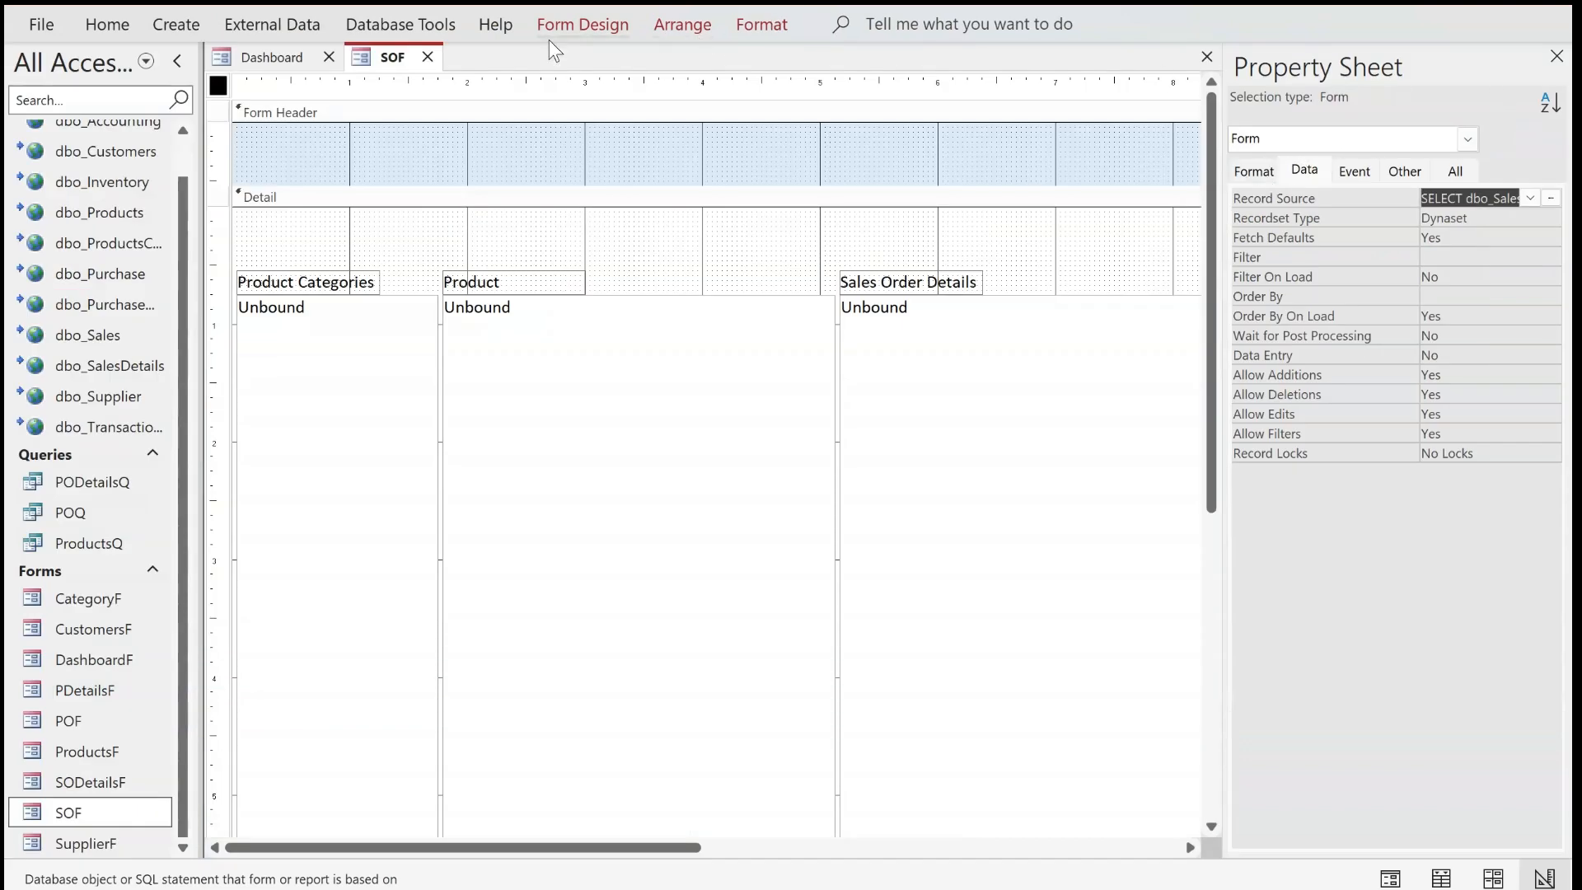
# Add the OrderID, SaleDate, Customer and Status fields to the Form Header, making the header section taller to hold them
pyautogui.click(572, 28)
pyautogui.click(1072, 91)
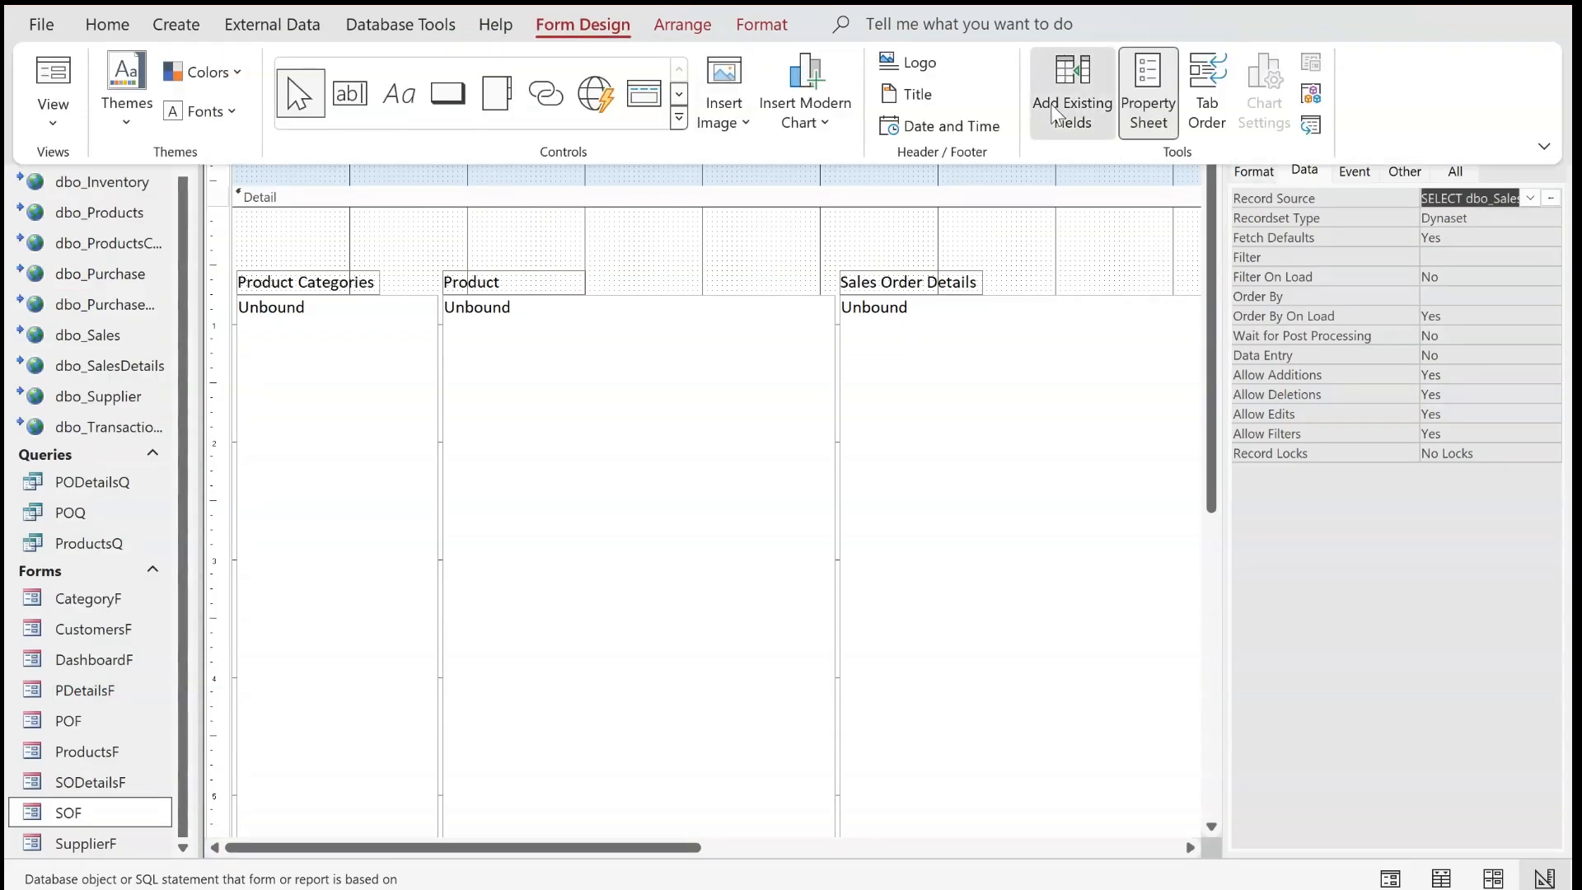
pyautogui.moveTo(1273, 158); pyautogui.dragTo(729, 171)
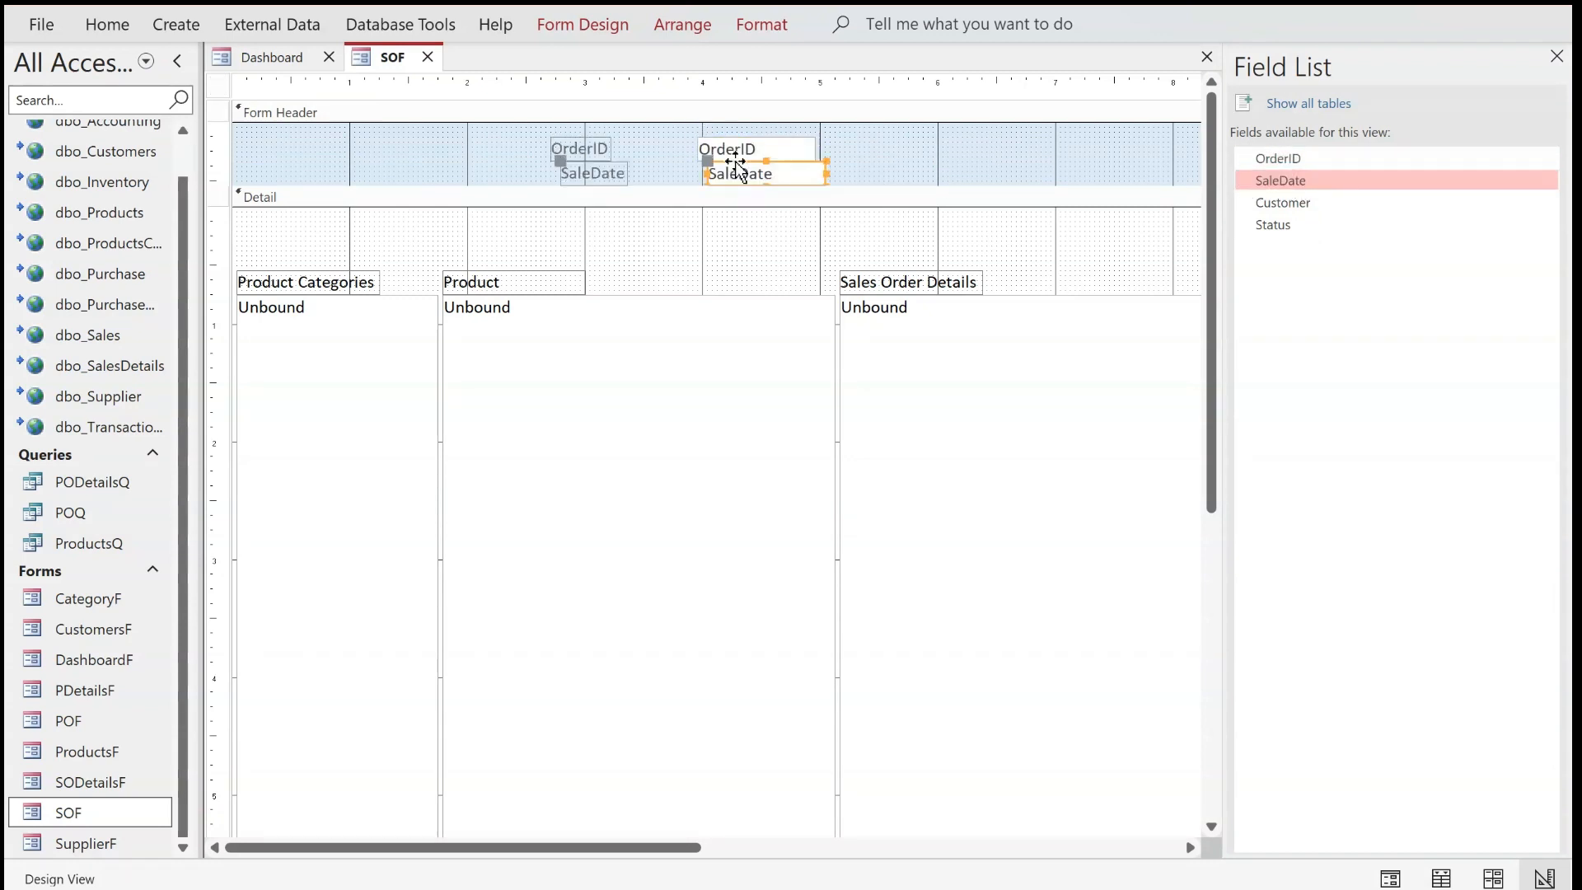
pyautogui.moveTo(1058, 182); pyautogui.dragTo(939, 335)
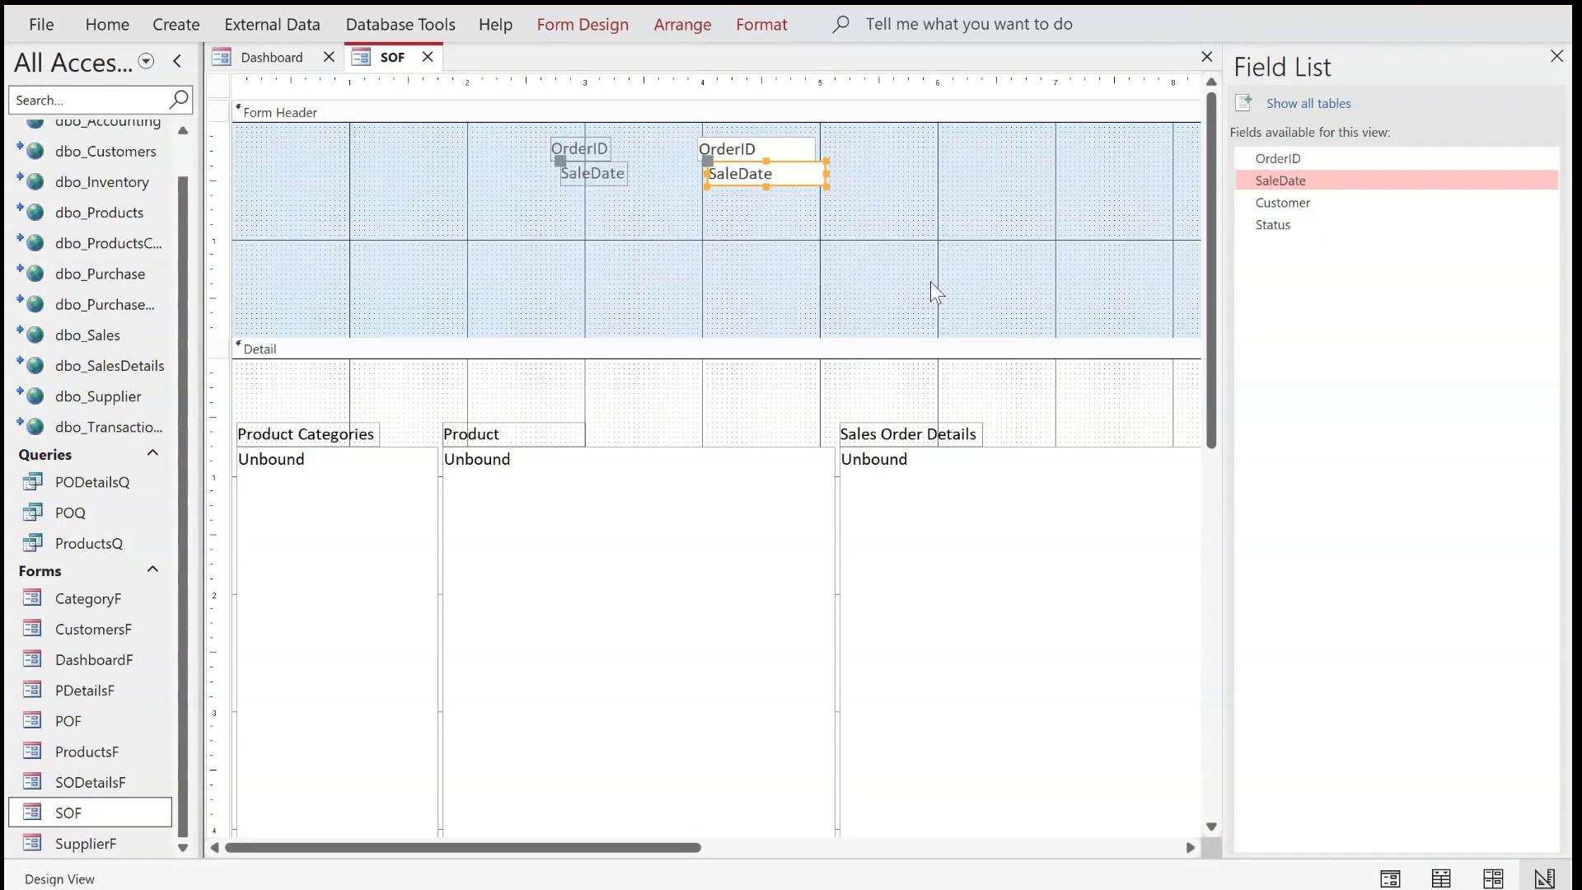
pyautogui.moveTo(1268, 204); pyautogui.dragTo(718, 203)
pyautogui.moveTo(1273, 224); pyautogui.dragTo(718, 230)
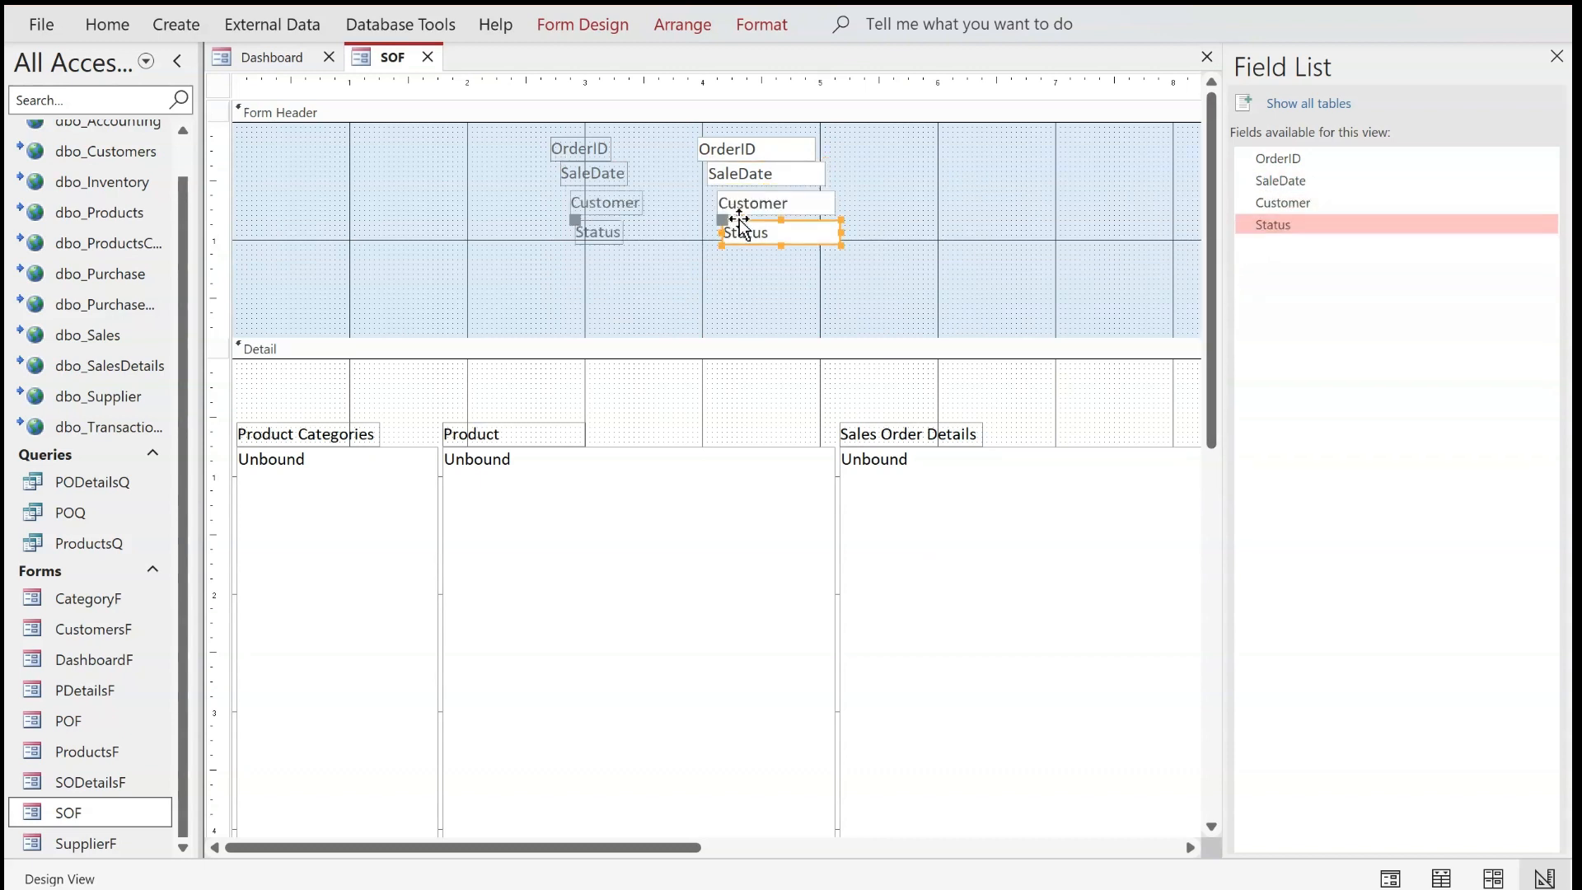
# Arrange the four header fields and their labels in a Stacked layout with control padding of 0.0208"
pyautogui.moveTo(942, 272); pyautogui.dragTo(538, 132)
pyautogui.rightClick(787, 173)
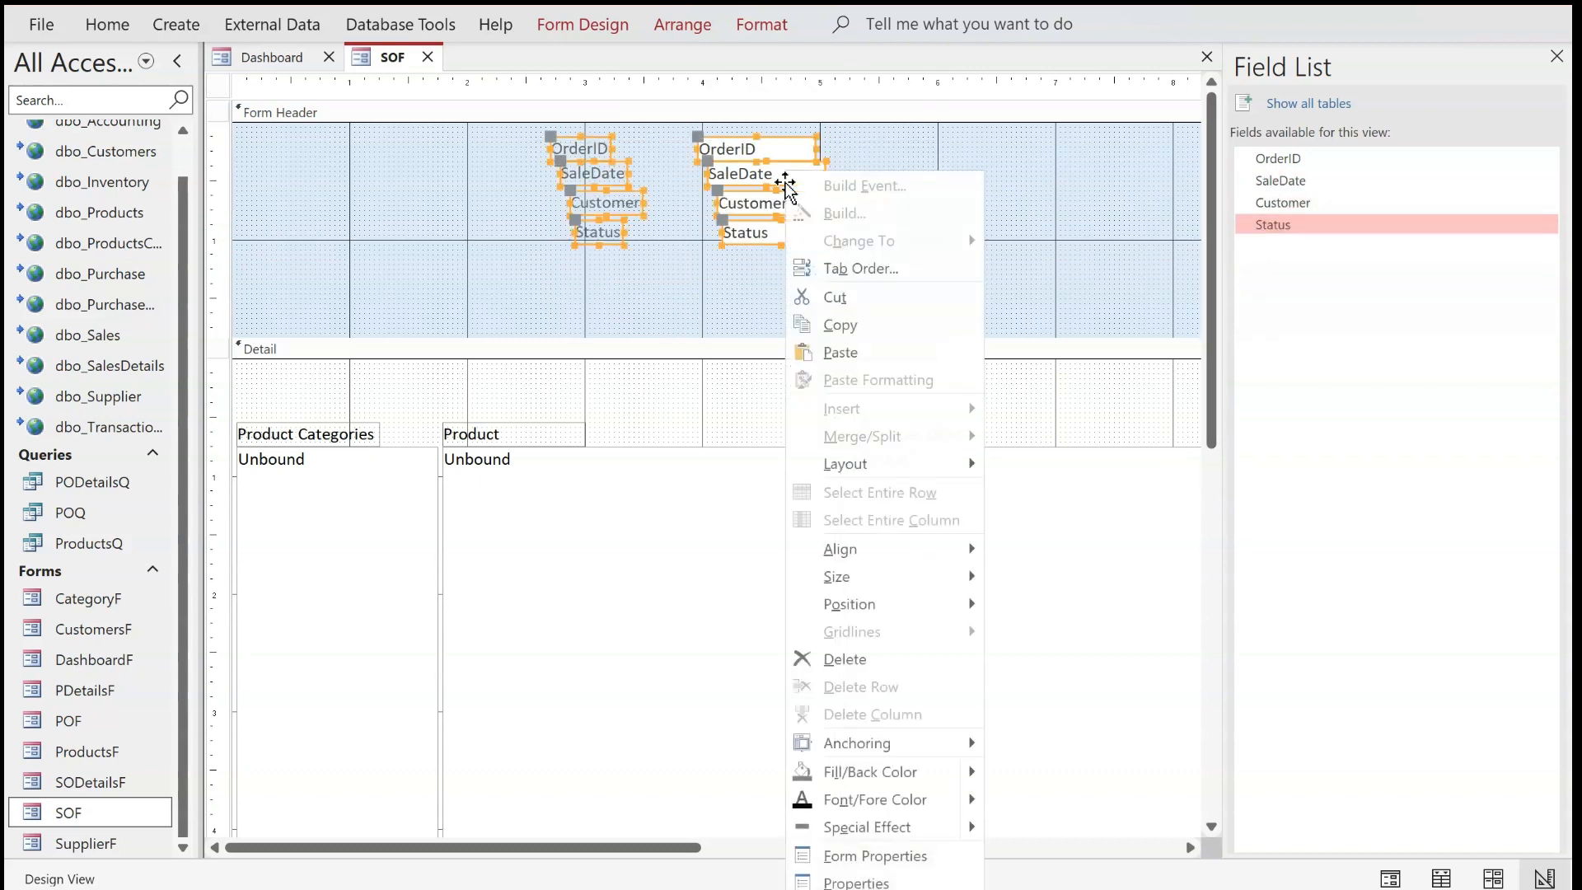
pyautogui.moveTo(895, 466)
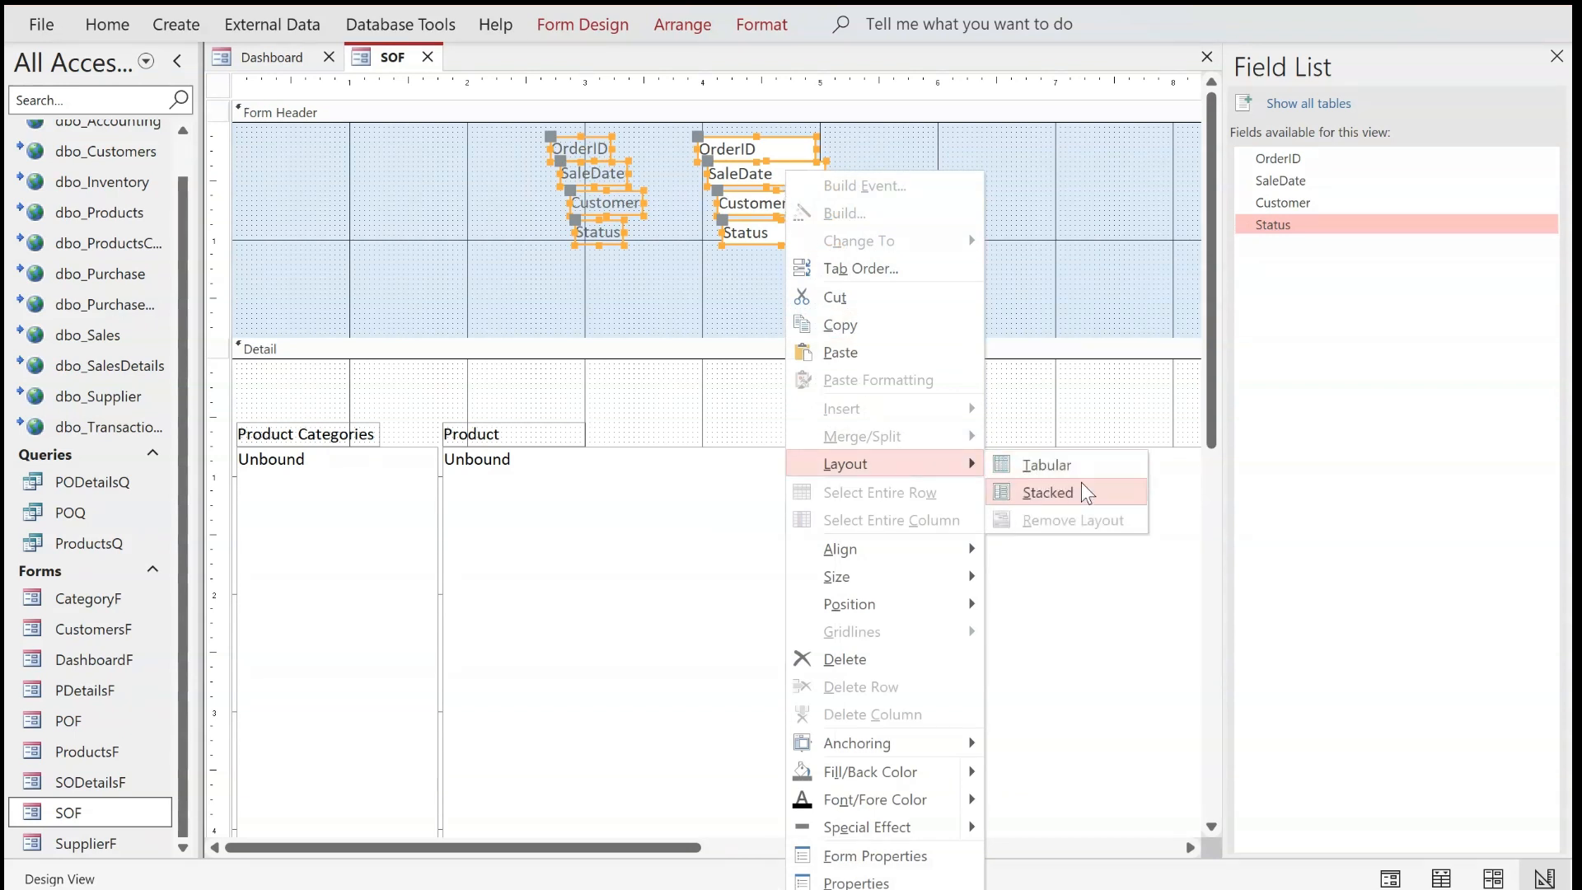
pyautogui.click(1046, 492)
pyautogui.click(705, 26)
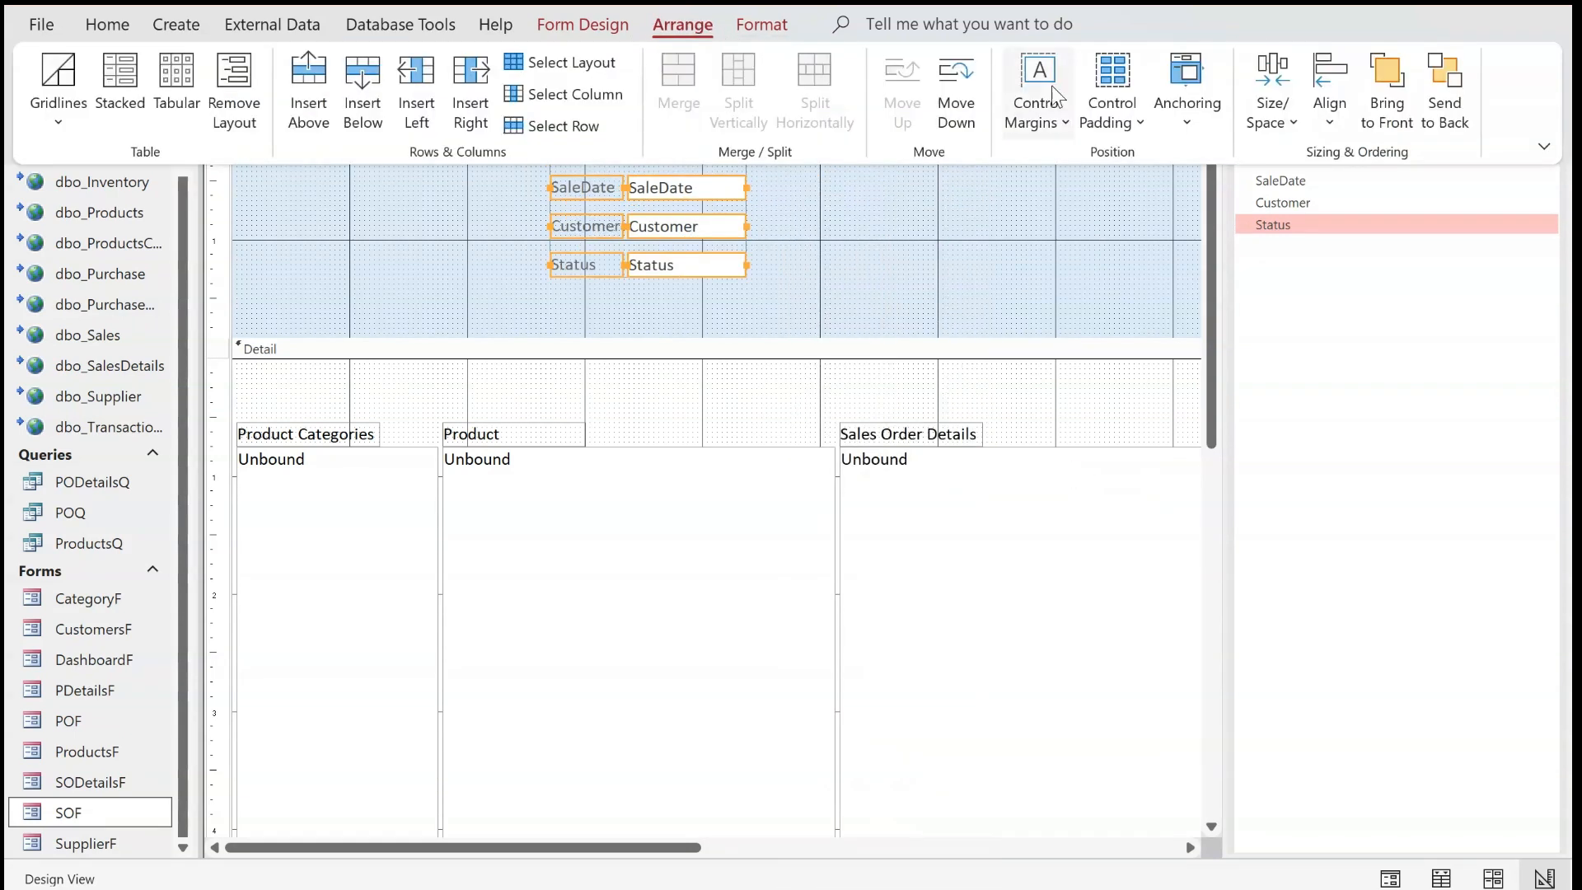
pyautogui.click(1108, 122)
pyautogui.click(1150, 219)
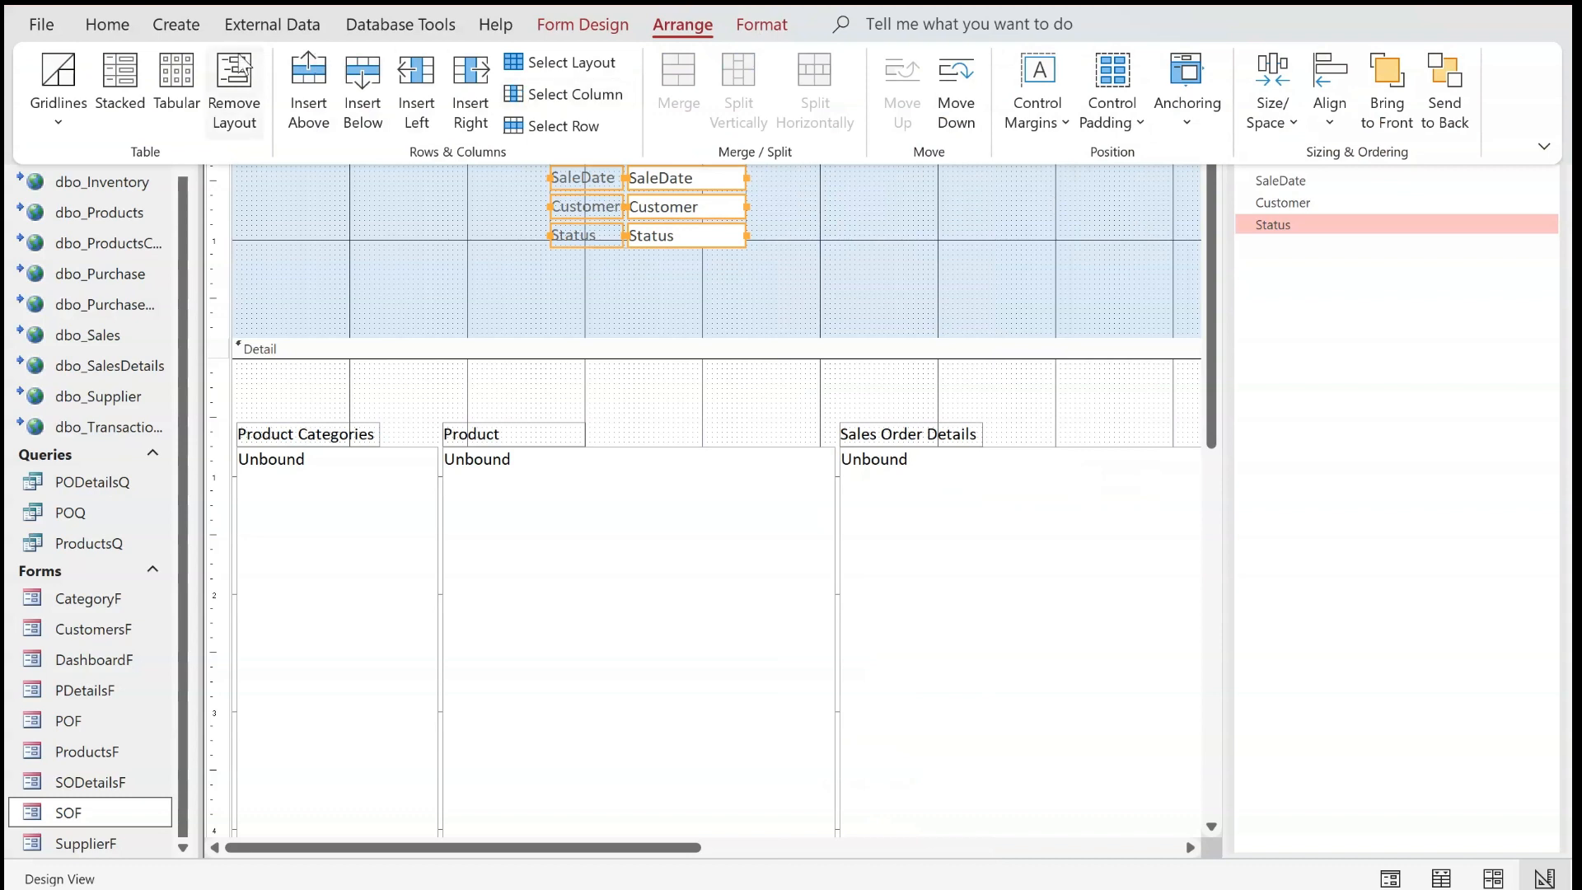
# Change the font colour of the selected header labels and fields to the black theme colour
pyautogui.click(114, 30)
pyautogui.click(1105, 125)
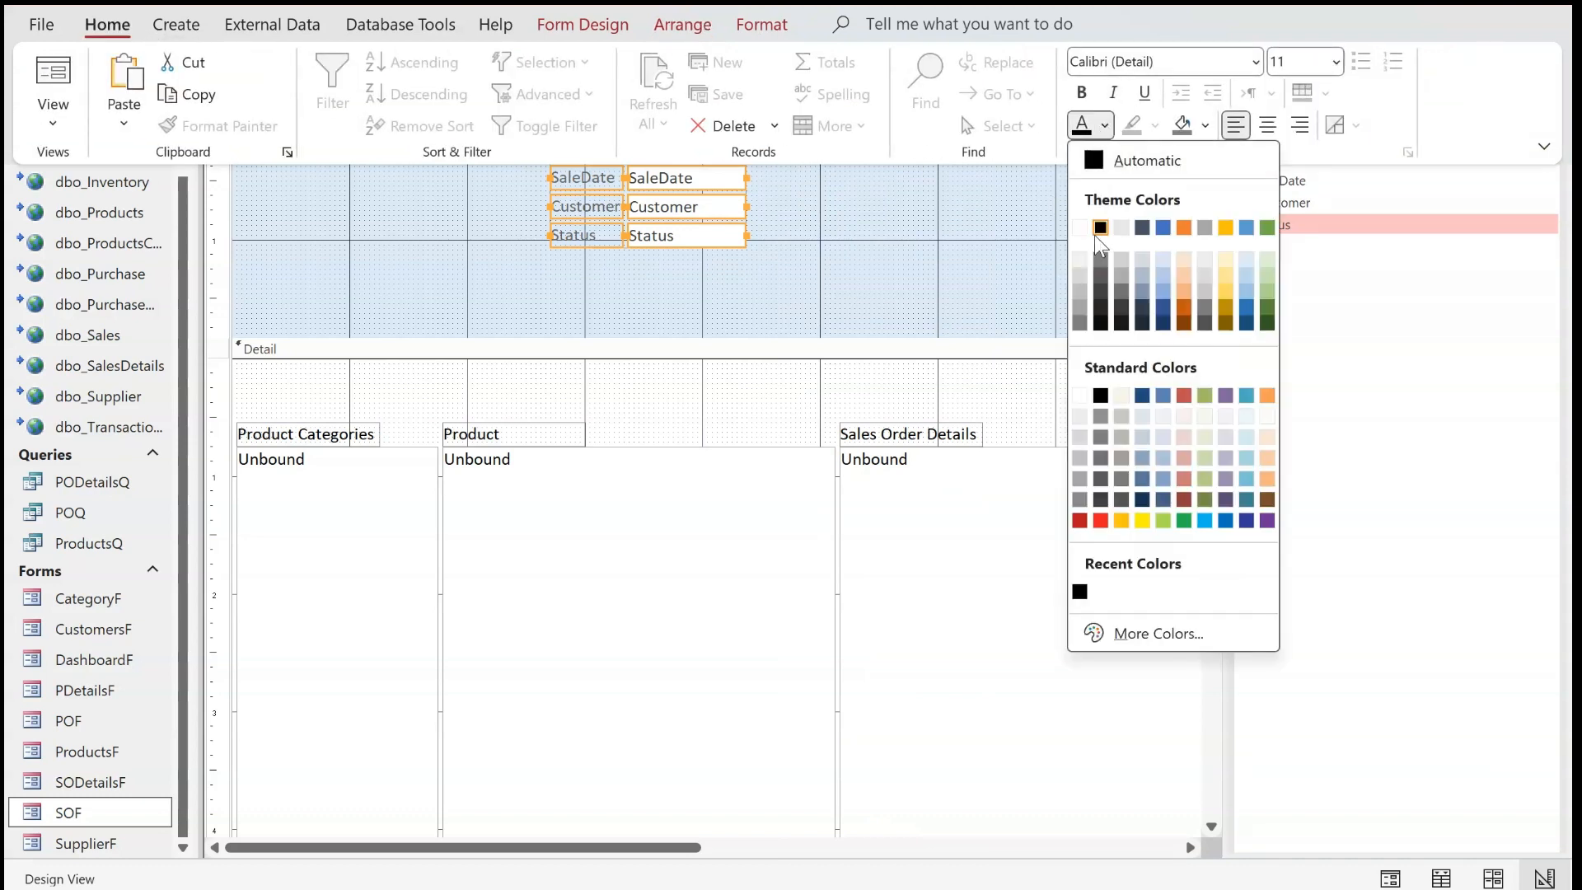
pyautogui.click(1101, 229)
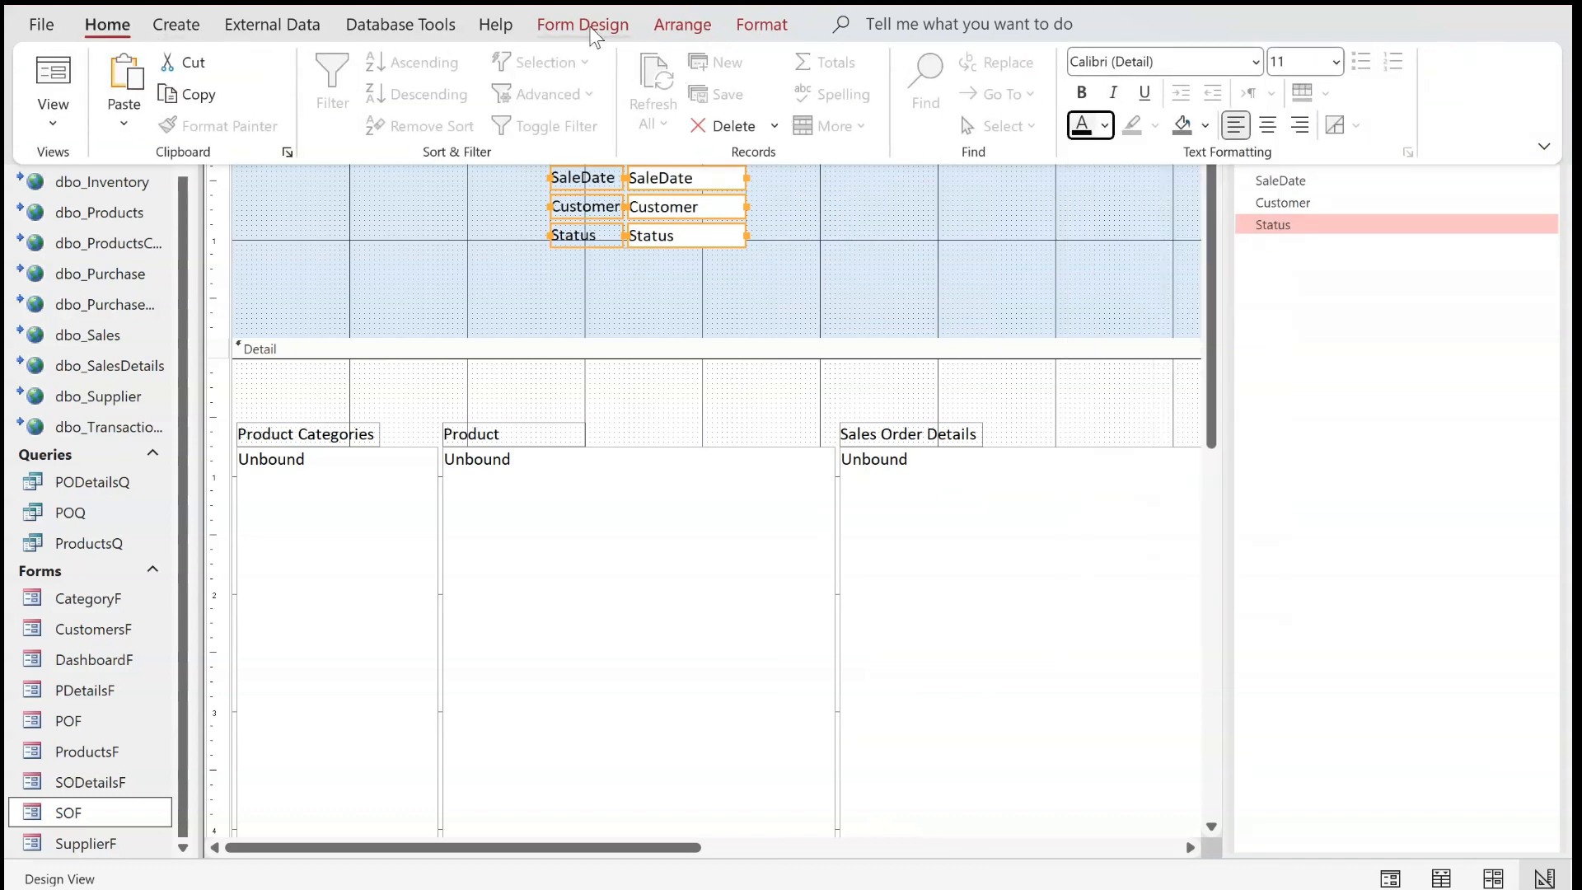
# Set the selected header controls' height to 0.3" and their top margin to 0.05"
pyautogui.click(593, 26)
pyautogui.click(1148, 82)
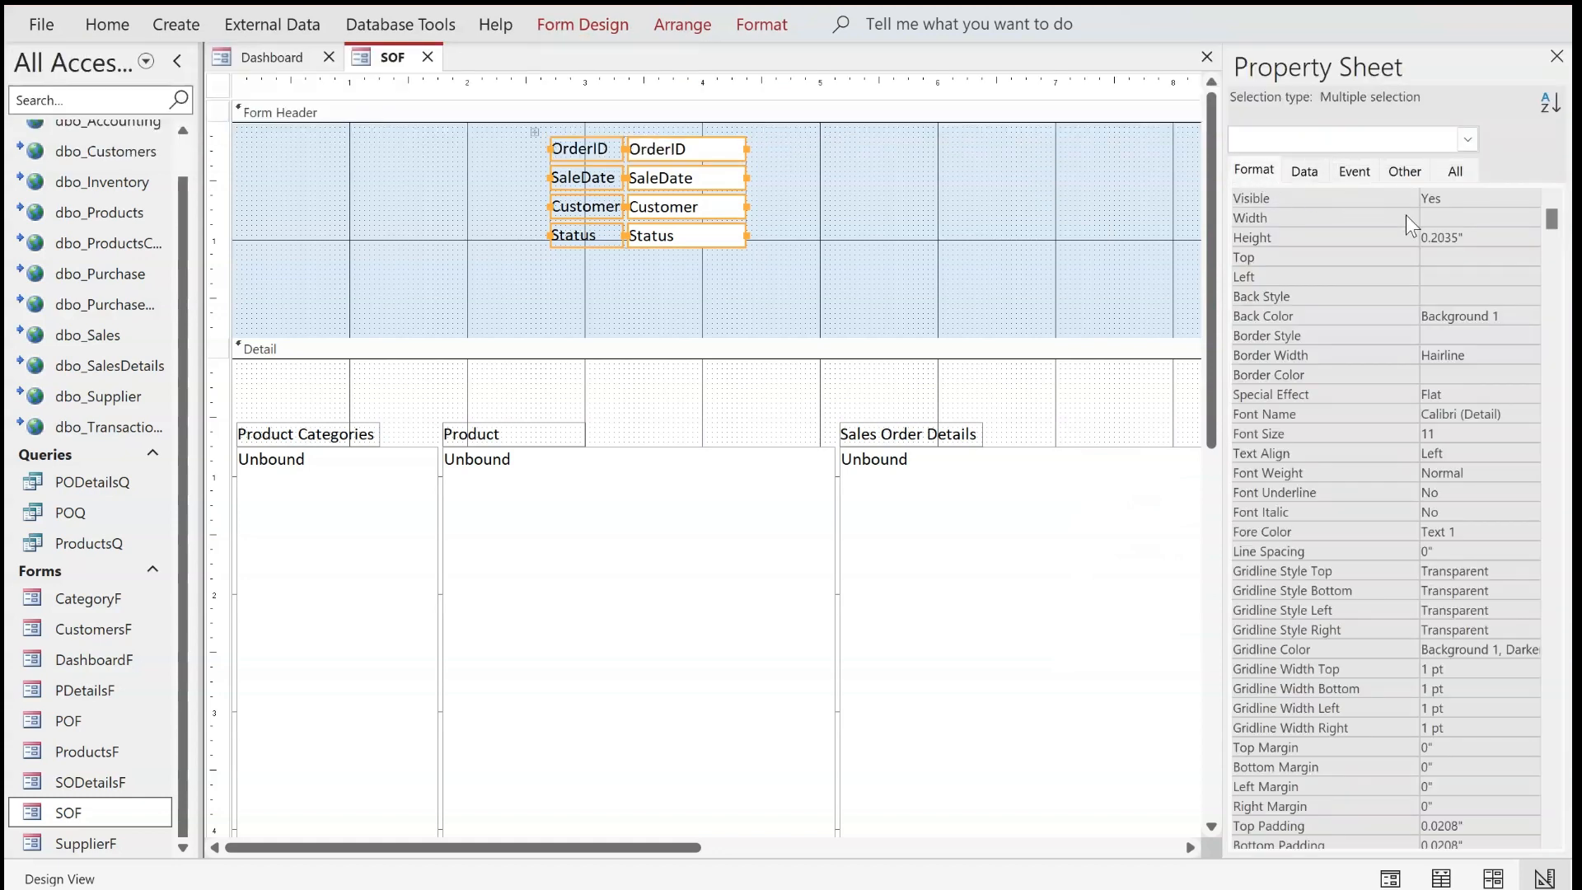
pyautogui.click(1466, 238)
pyautogui.write('0.3')
pyautogui.press('Return')
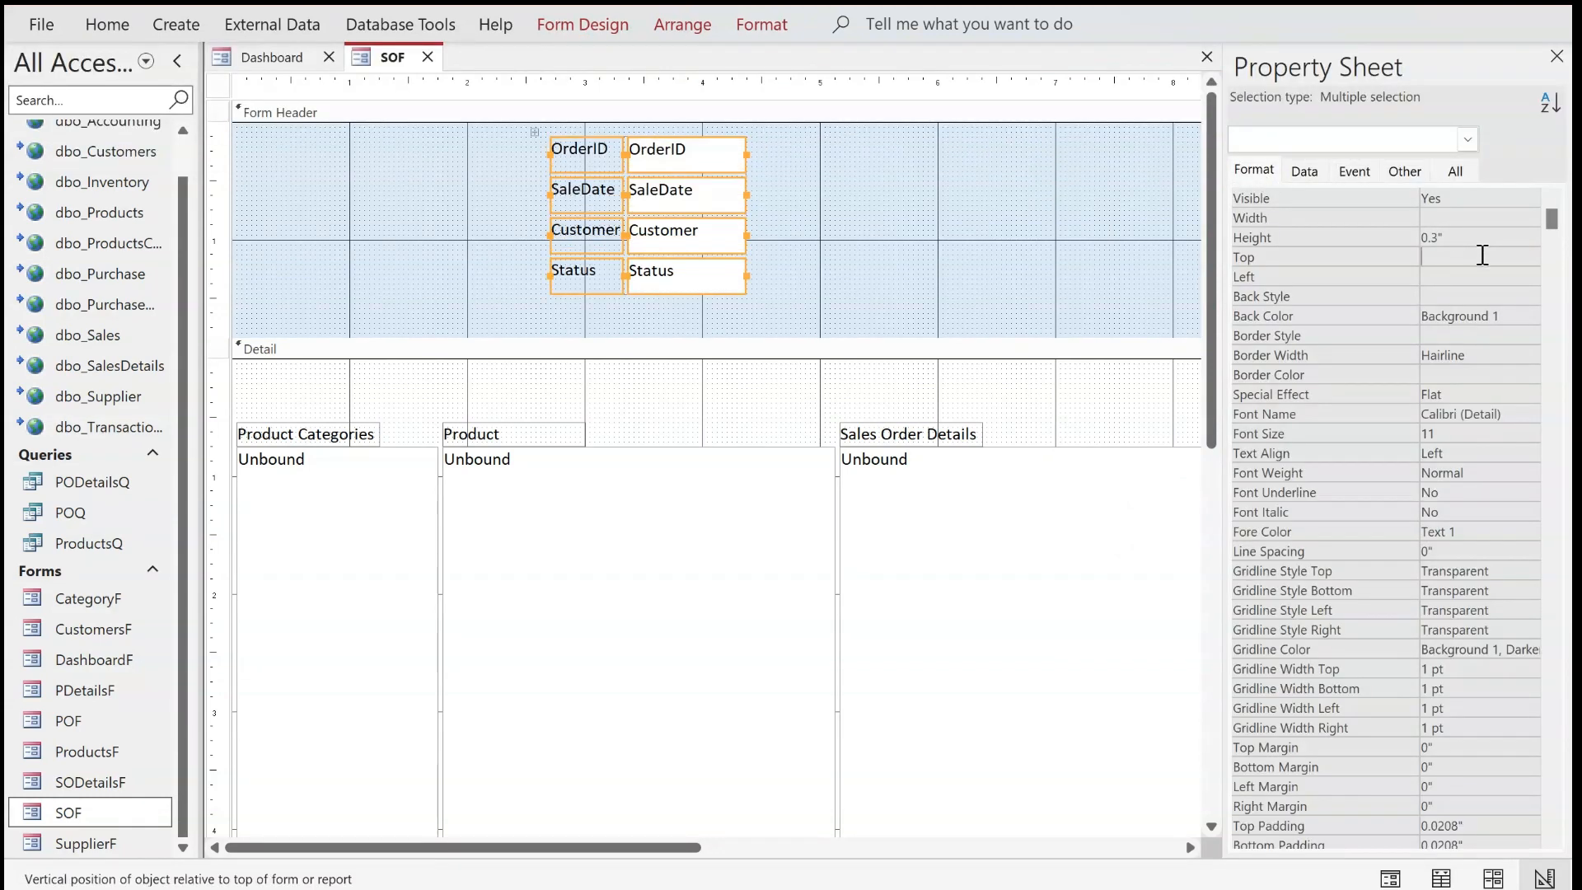
pyautogui.click(1345, 750)
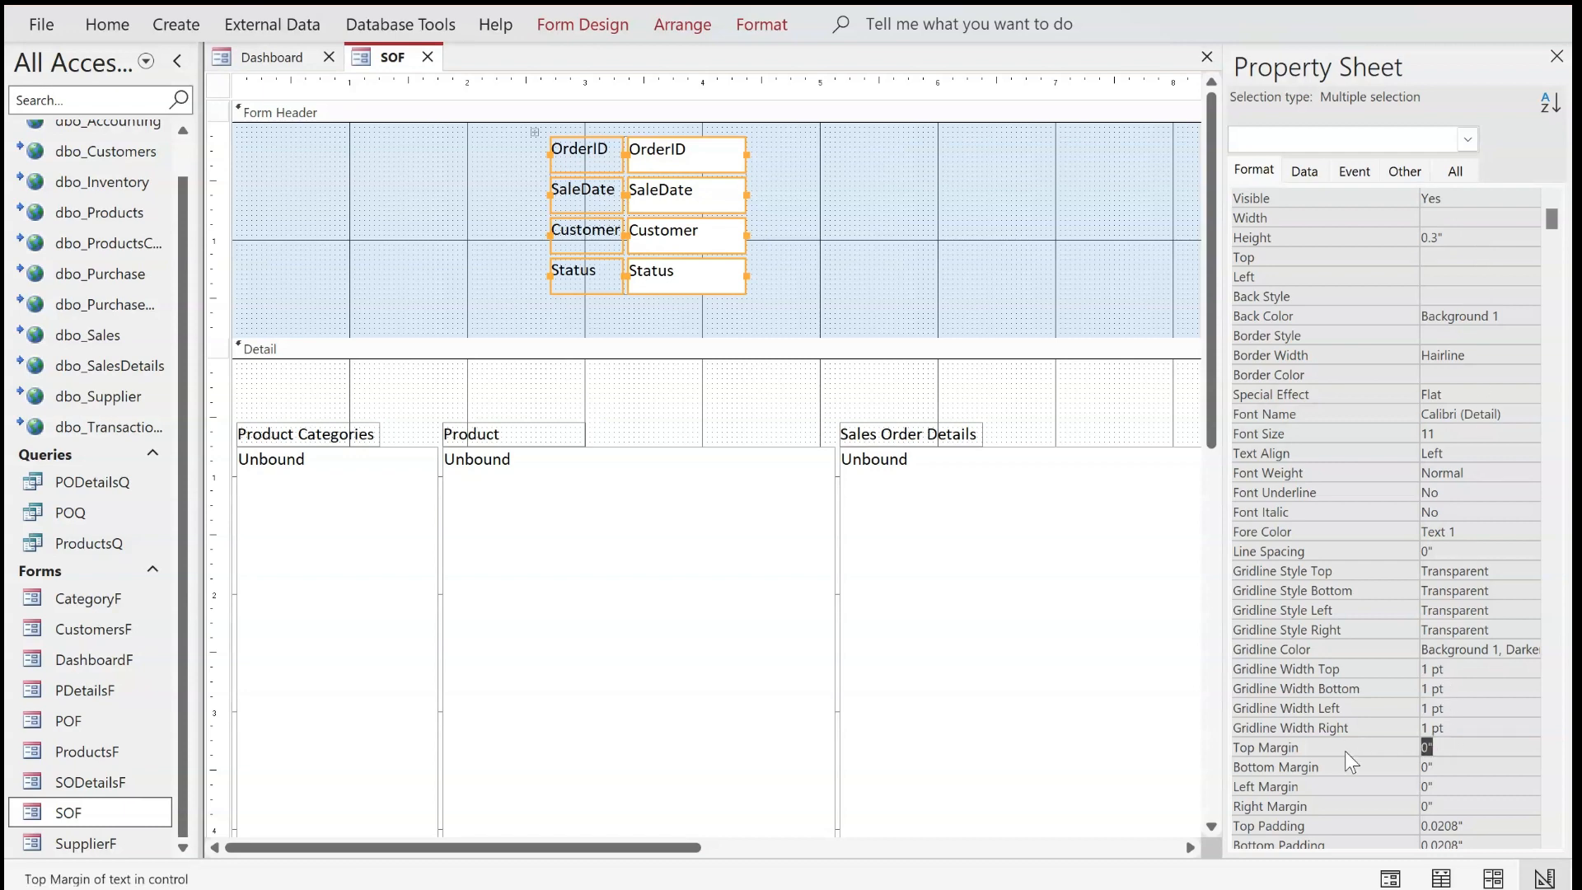
pyautogui.write('0.05')
pyautogui.press('Return')
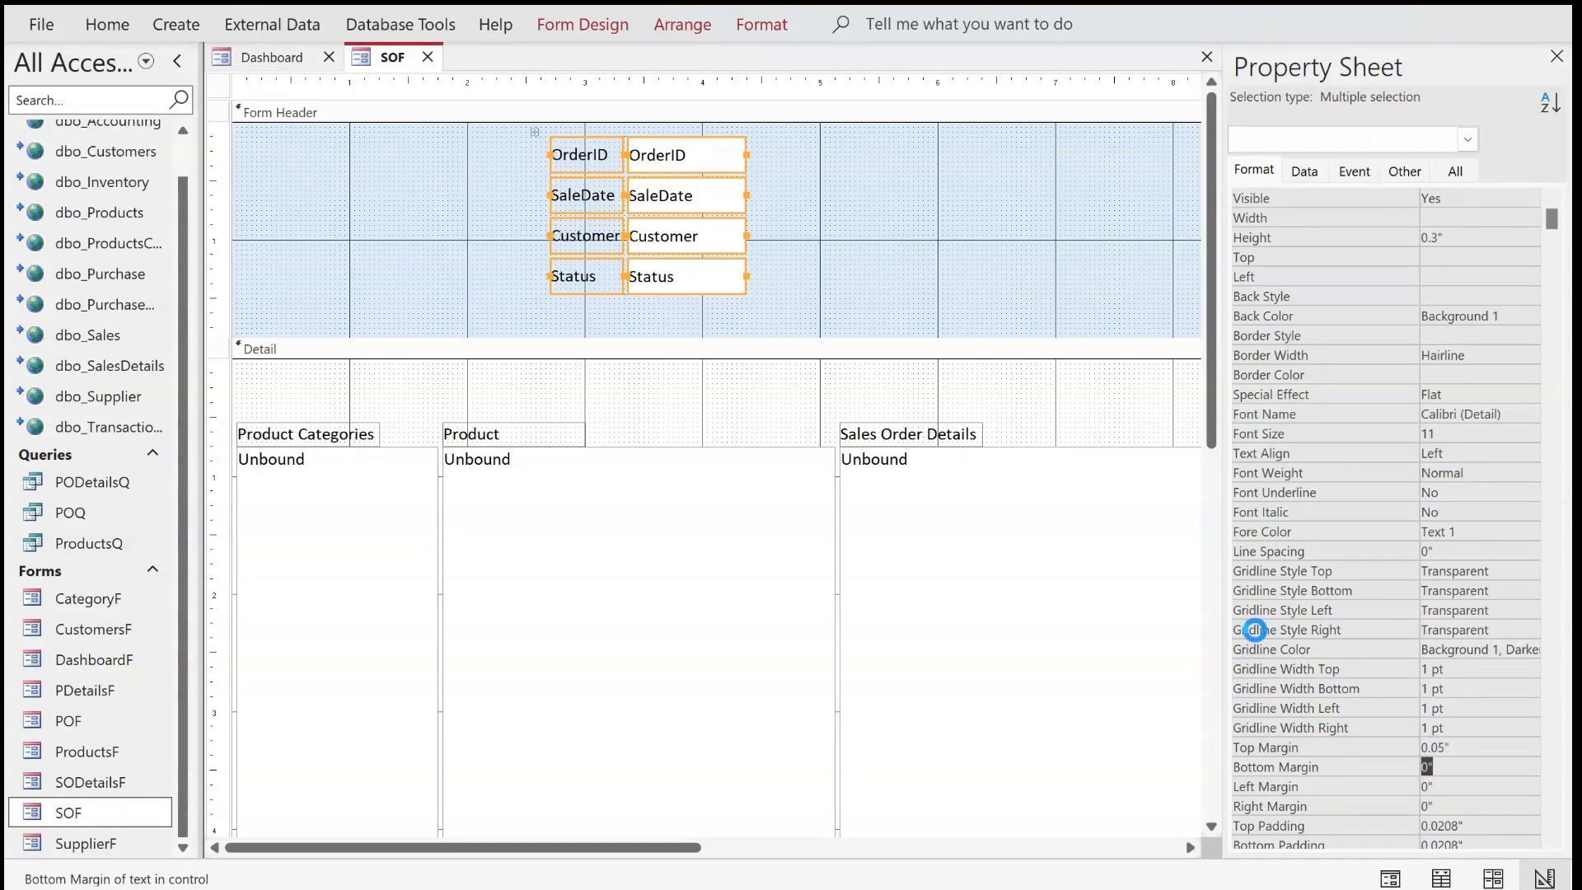
# Widen the four header text boxes to about the 5.7-inch ruler mark and close the Property Sheet
pyautogui.moveTo(839, 128); pyautogui.dragTo(728, 275)
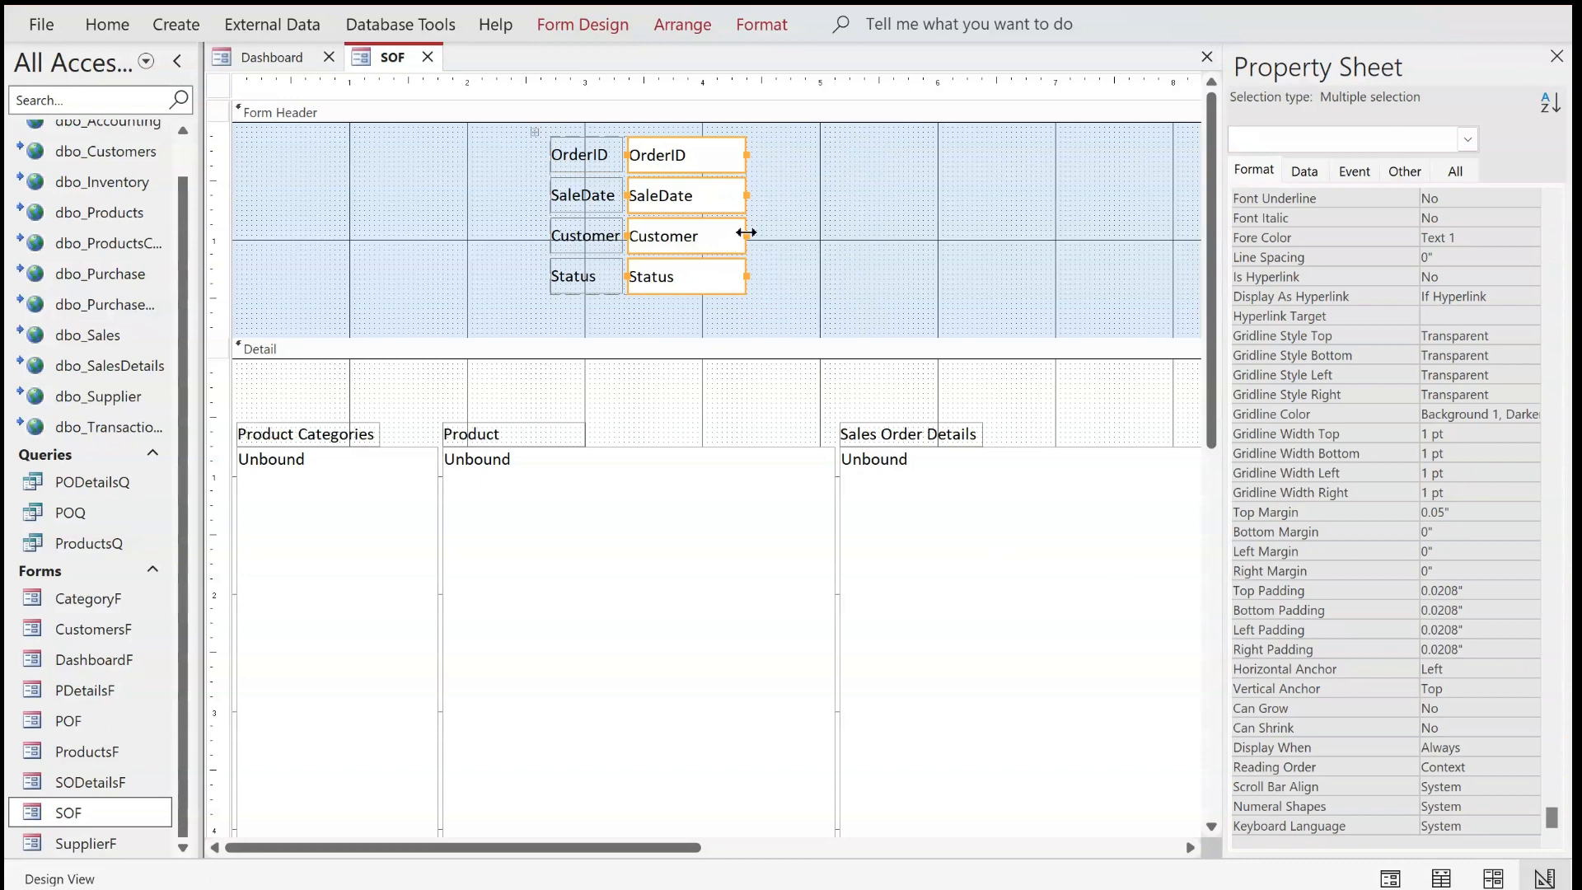
pyautogui.moveTo(747, 235); pyautogui.dragTo(904, 235)
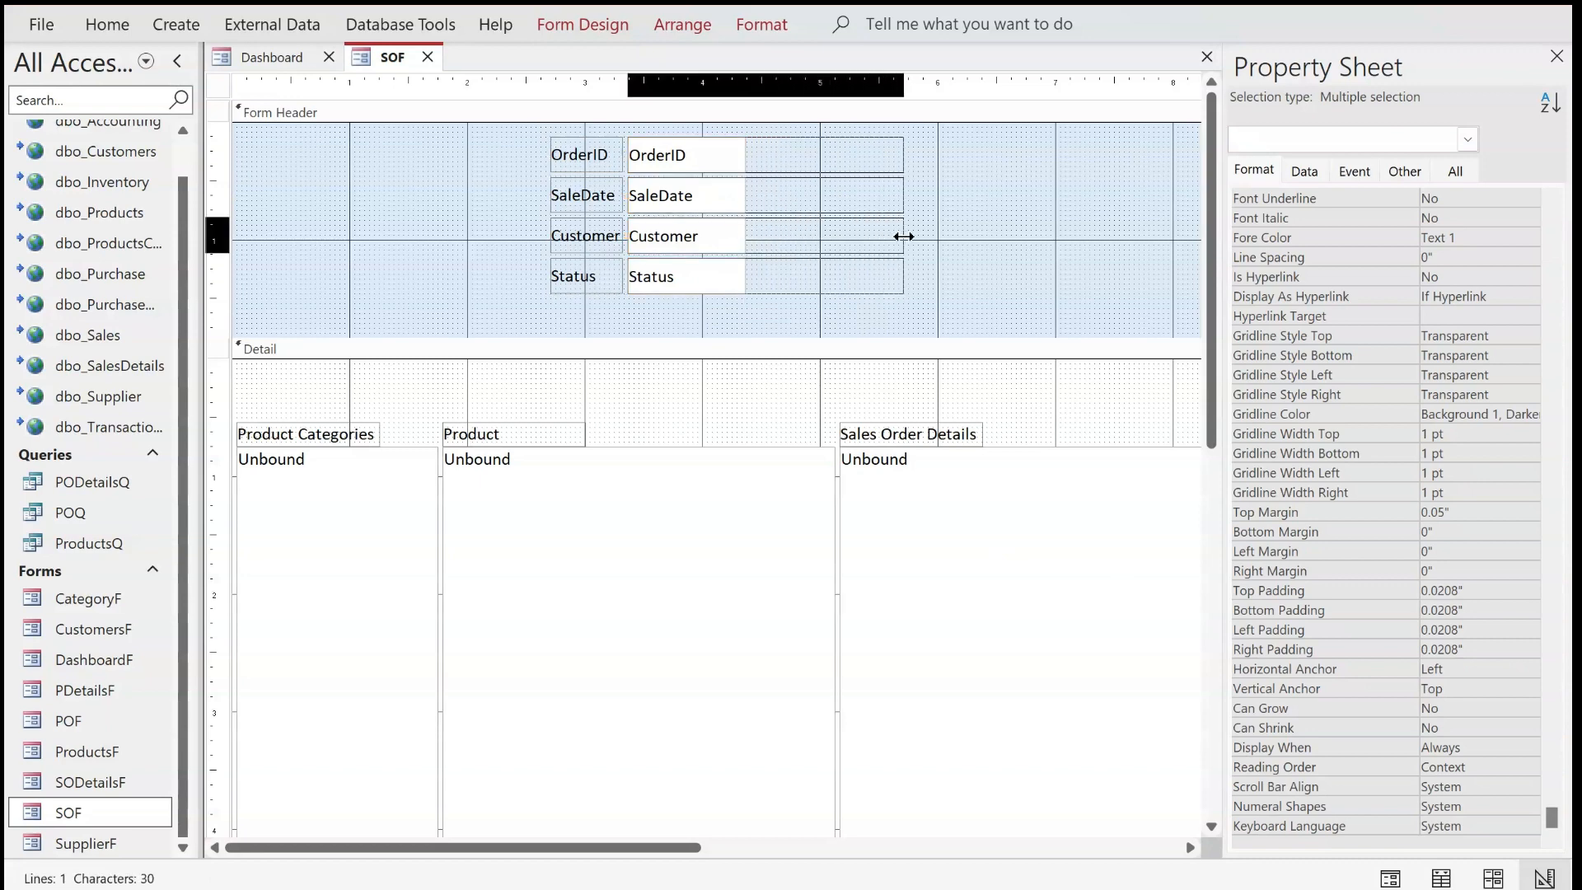
pyautogui.click(1557, 56)
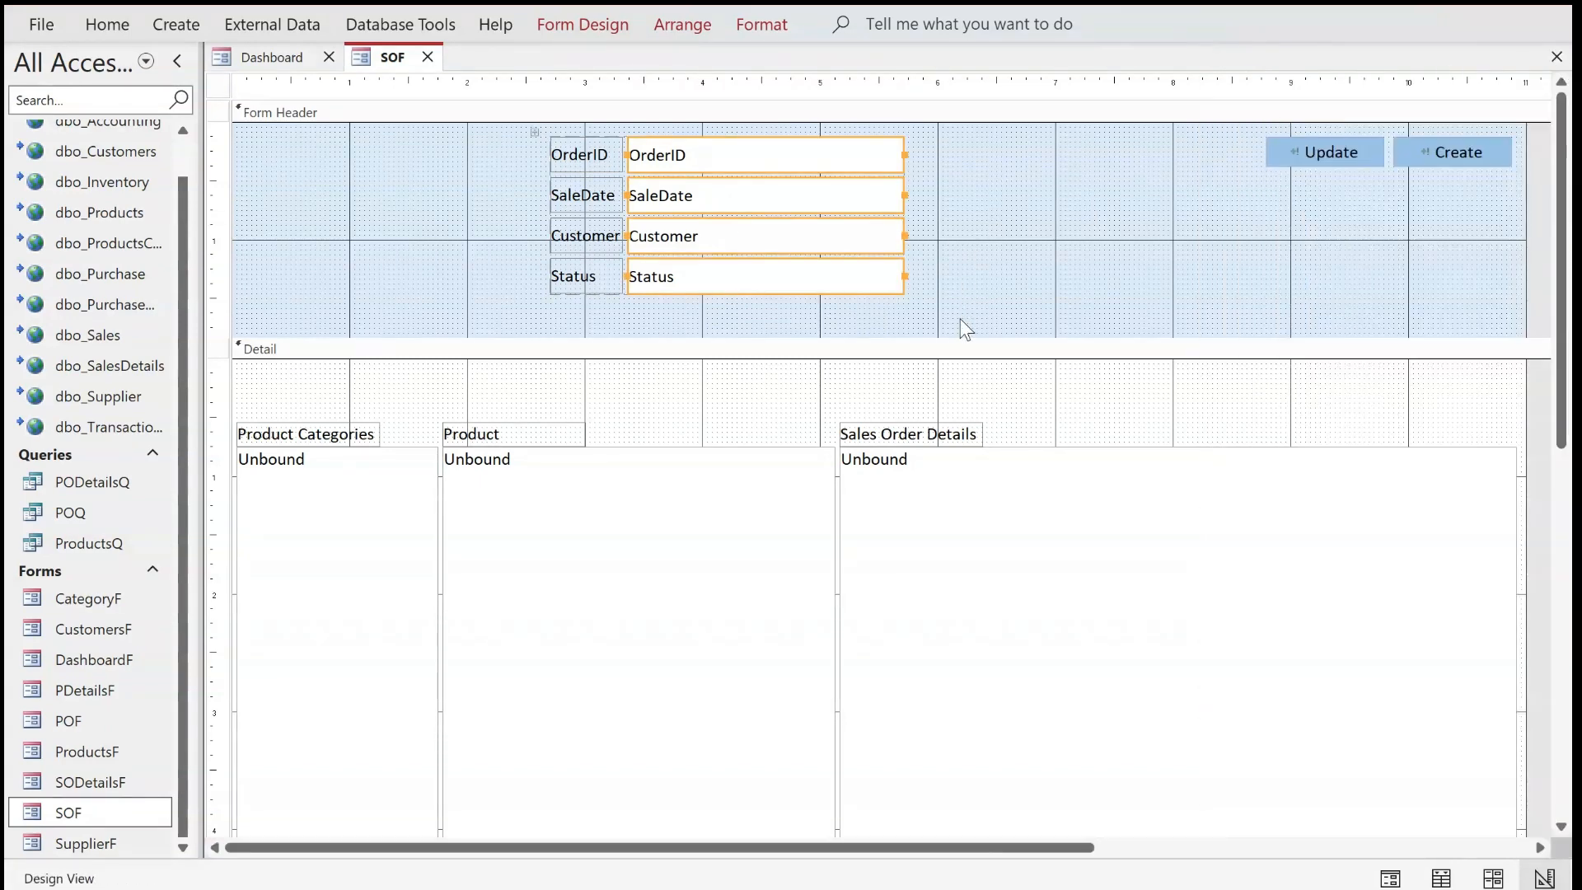
# Make the OrderID, SaleDate, Customer and Status labels bold and slightly wider
pyautogui.moveTo(599, 321); pyautogui.dragTo(527, 152)
pyautogui.hotkey('ctrl', 'b')
pyautogui.click(947, 196)
# Change the OrderID label's caption to "Order ID:"
pyautogui.click(597, 159)
pyautogui.click(581, 154)
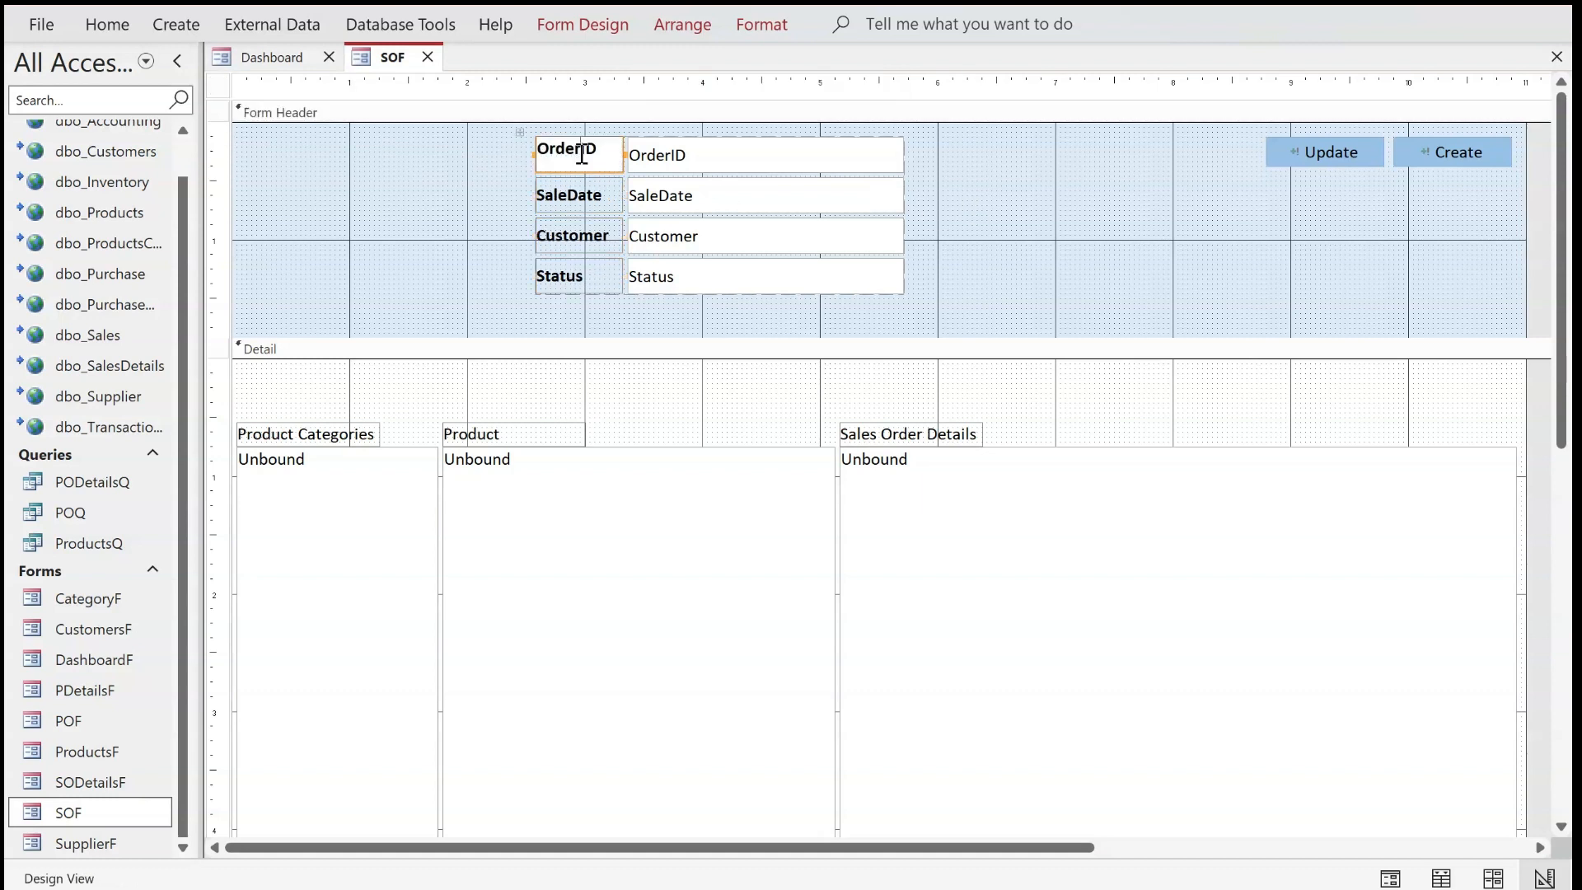
pyautogui.press('Return')
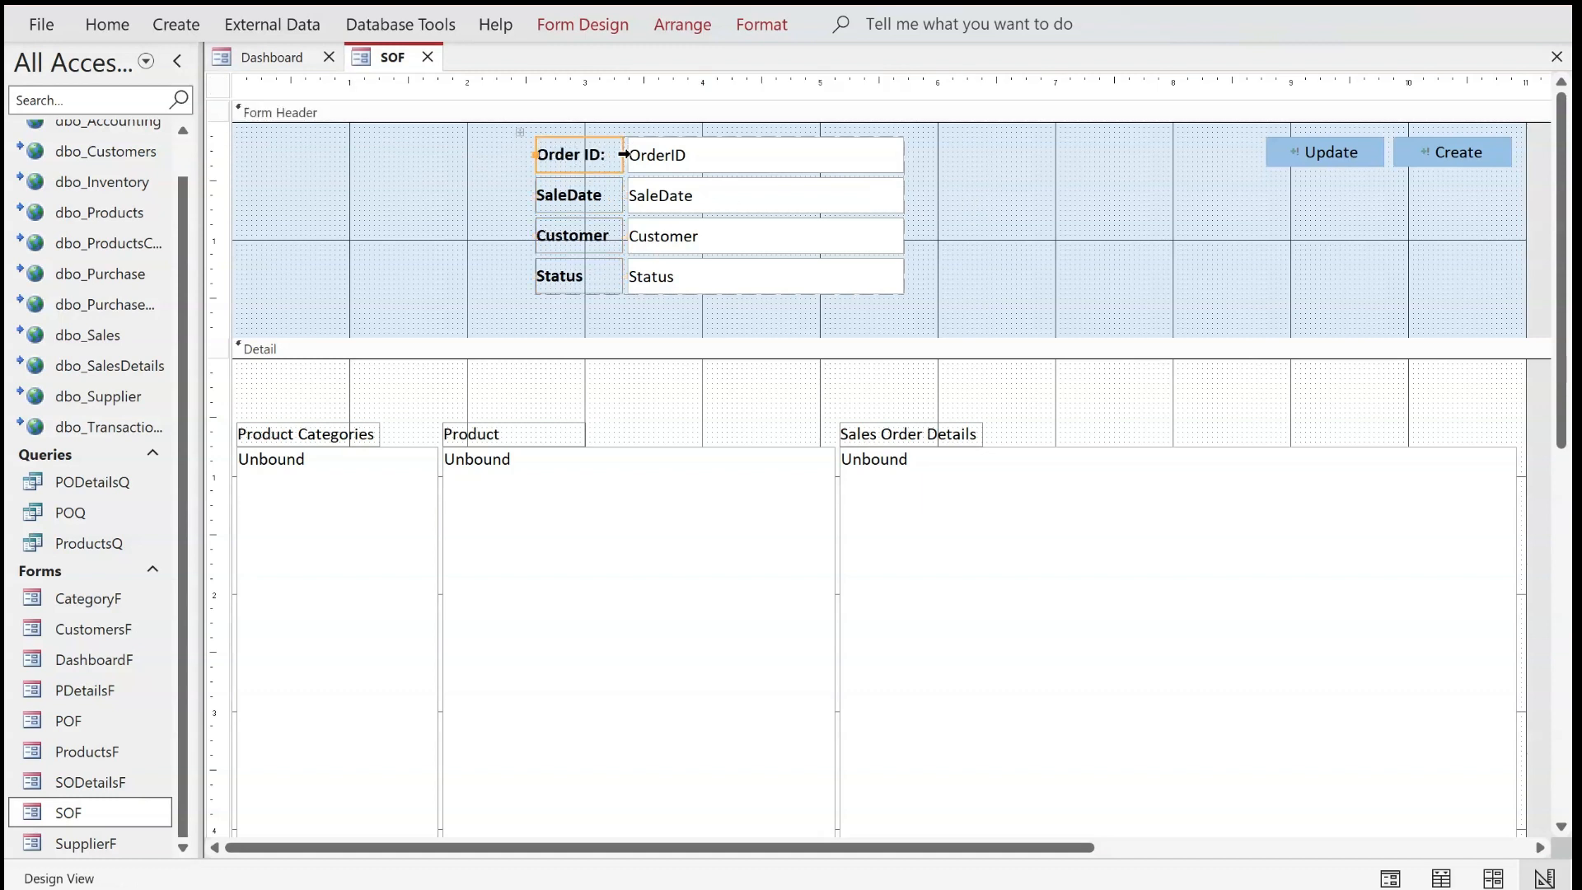
# Change the SaleDate label's caption to "Order Date"
pyautogui.click(572, 203)
pyautogui.moveTo(571, 196); pyautogui.dragTo(452, 176)
pyautogui.write('Order')
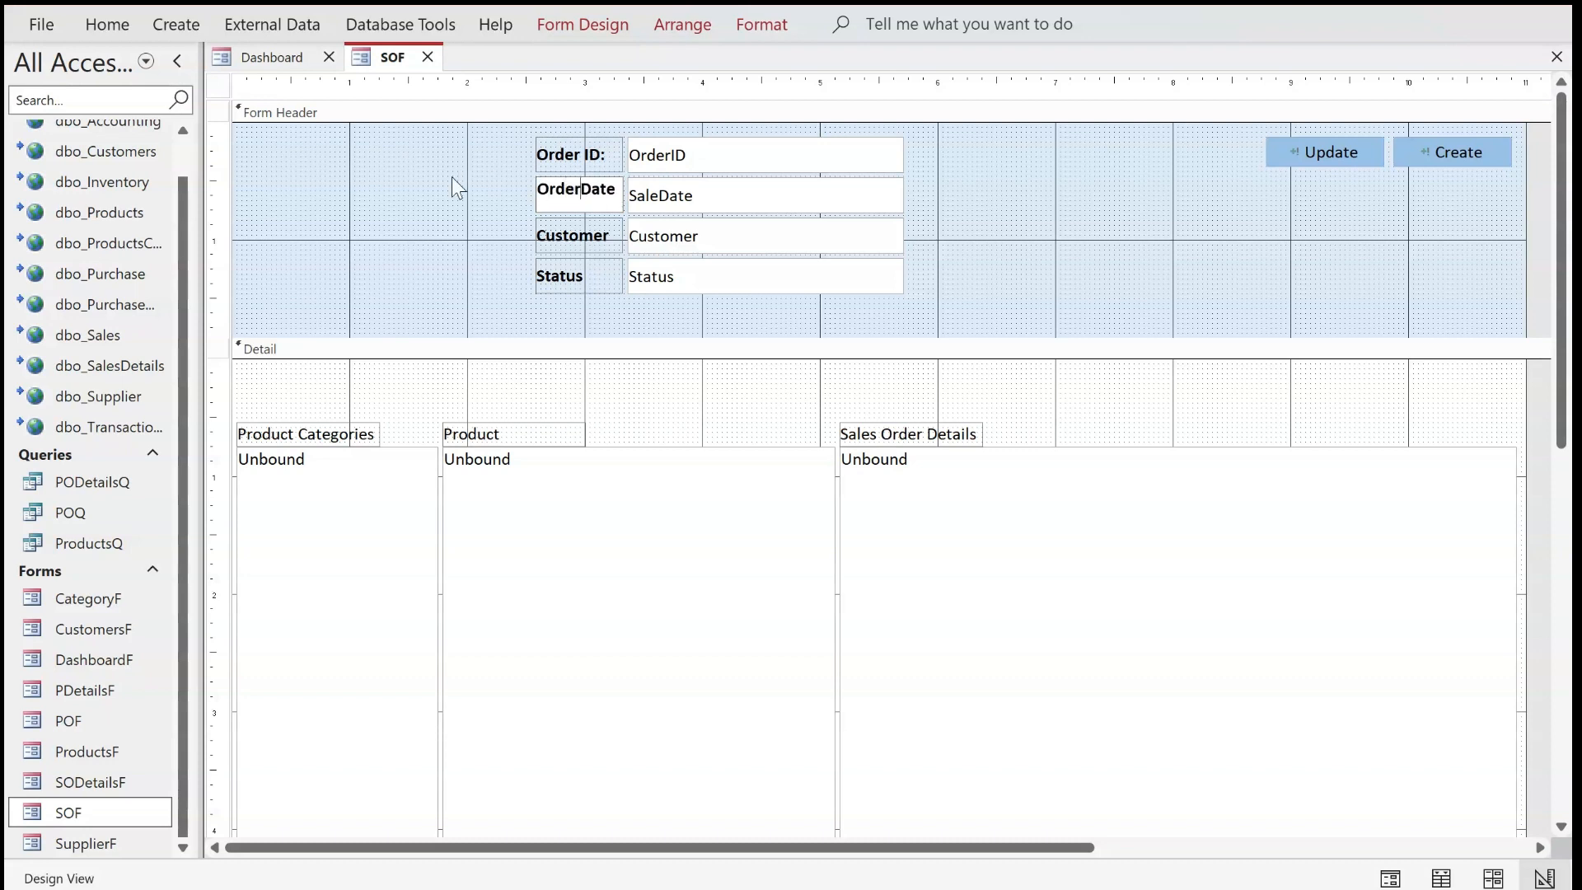
pyautogui.press('Right')
pyautogui.write(':')
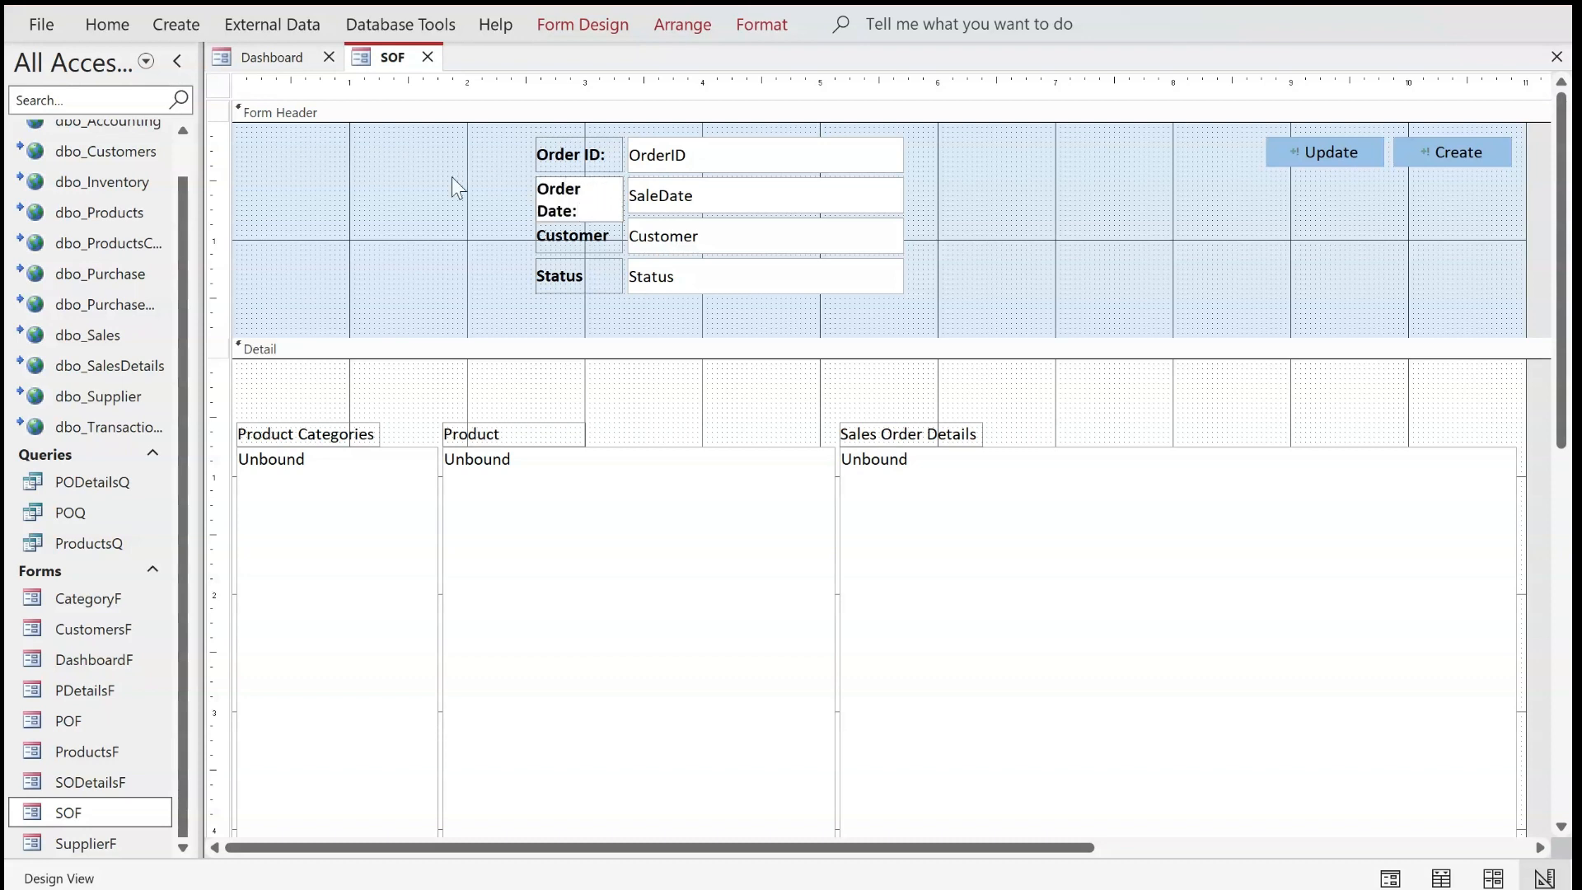
pyautogui.press('BackSpace')
pyautogui.click(452, 176)
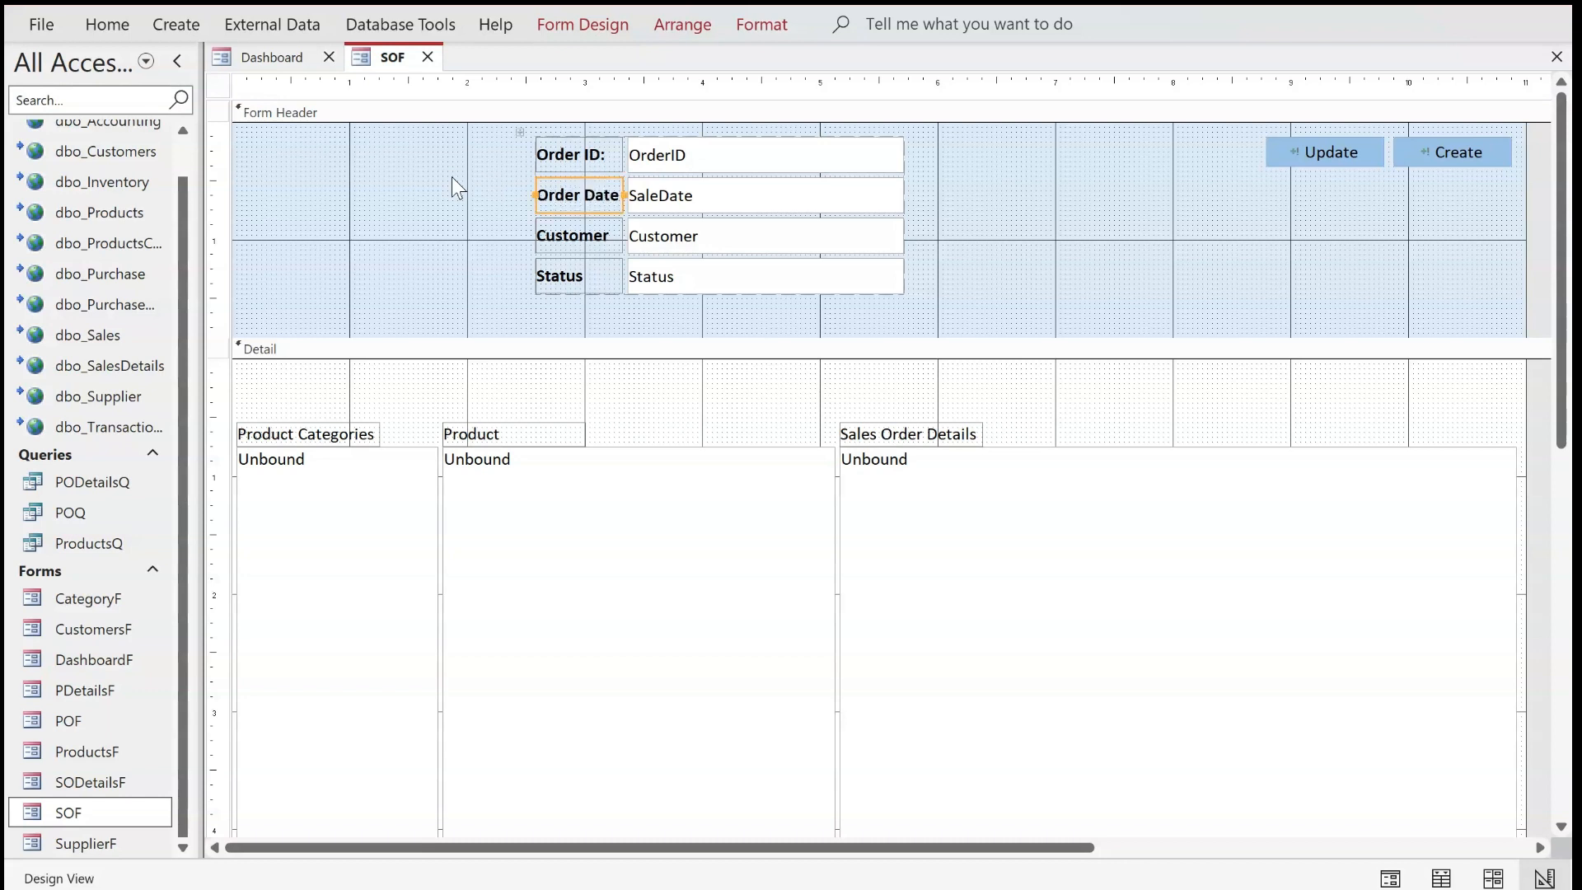
# Widen the four header labels slightly to the left and change the SaleDate label's caption to "Order Date:"
pyautogui.click(576, 127)
pyautogui.moveTo(536, 155); pyautogui.dragTo(525, 155)
pyautogui.click(947, 257)
pyautogui.click(616, 195)
pyautogui.click(617, 195)
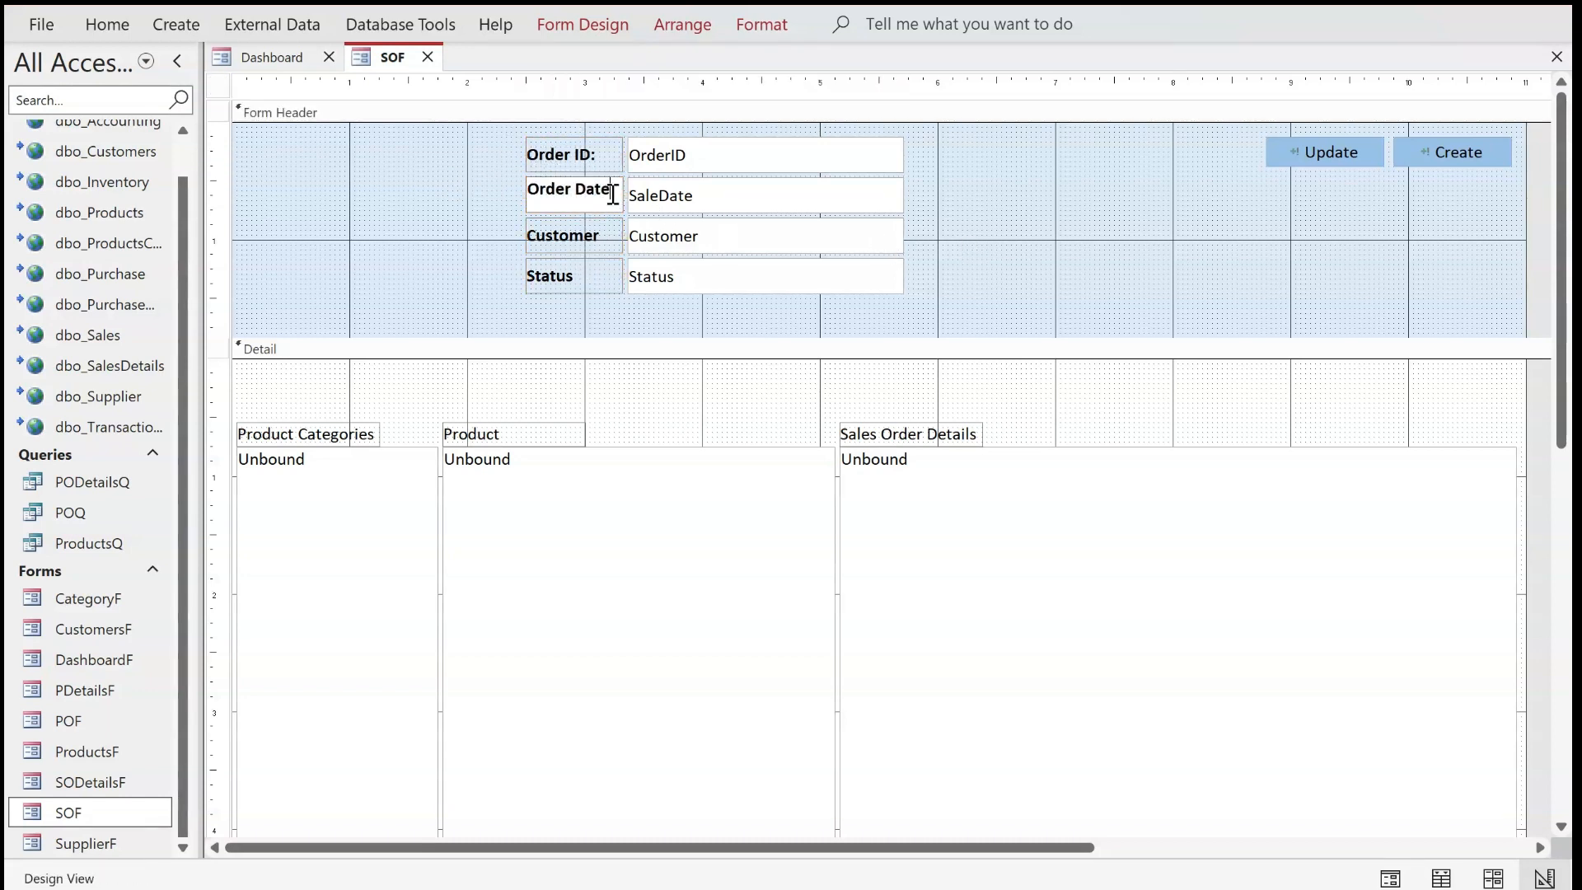
pyautogui.write(':')
pyautogui.press('Return')
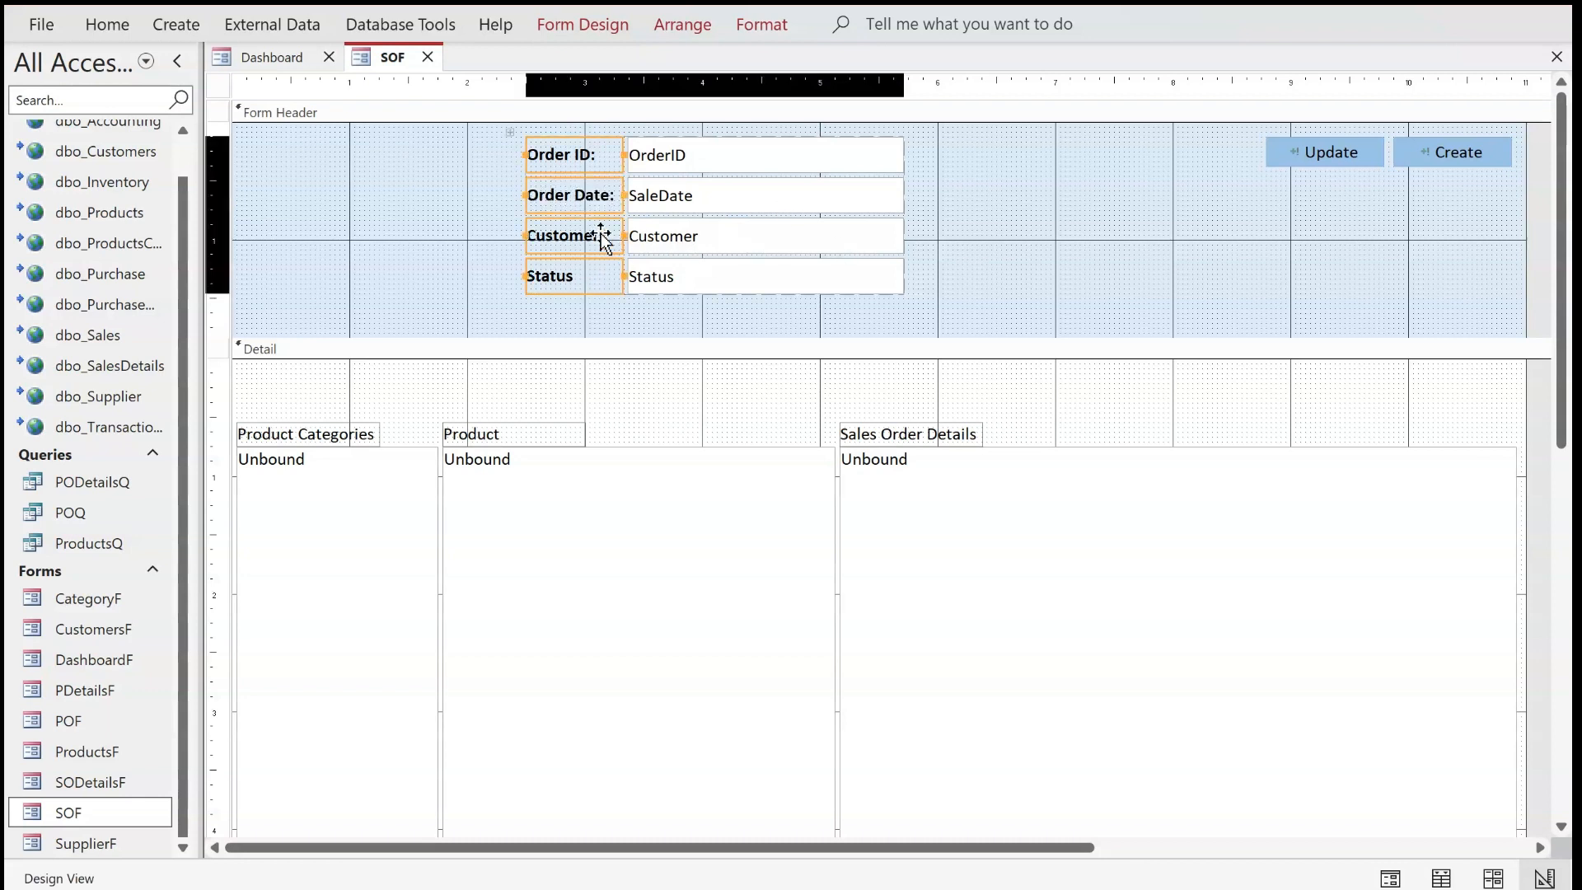
# Add a colon to the Customer and Status label captions so they read "Customer:" and "Status:"
pyautogui.click(967, 247)
pyautogui.click(614, 234)
pyautogui.click(614, 233)
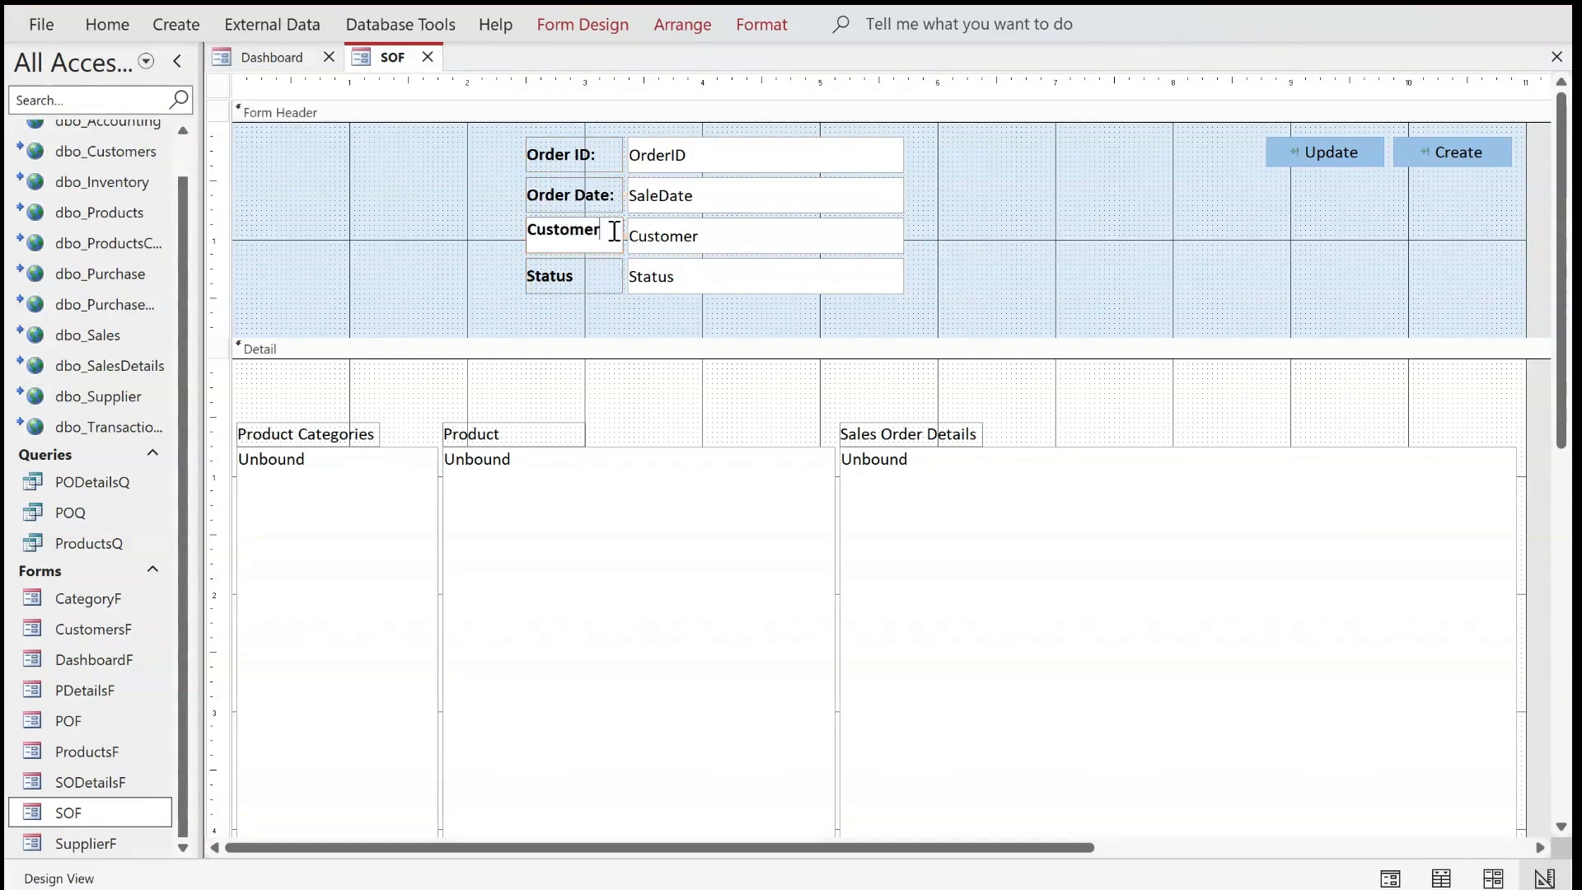
pyautogui.write(':')
pyautogui.press('Return')
pyautogui.click(578, 276)
pyautogui.click(586, 276)
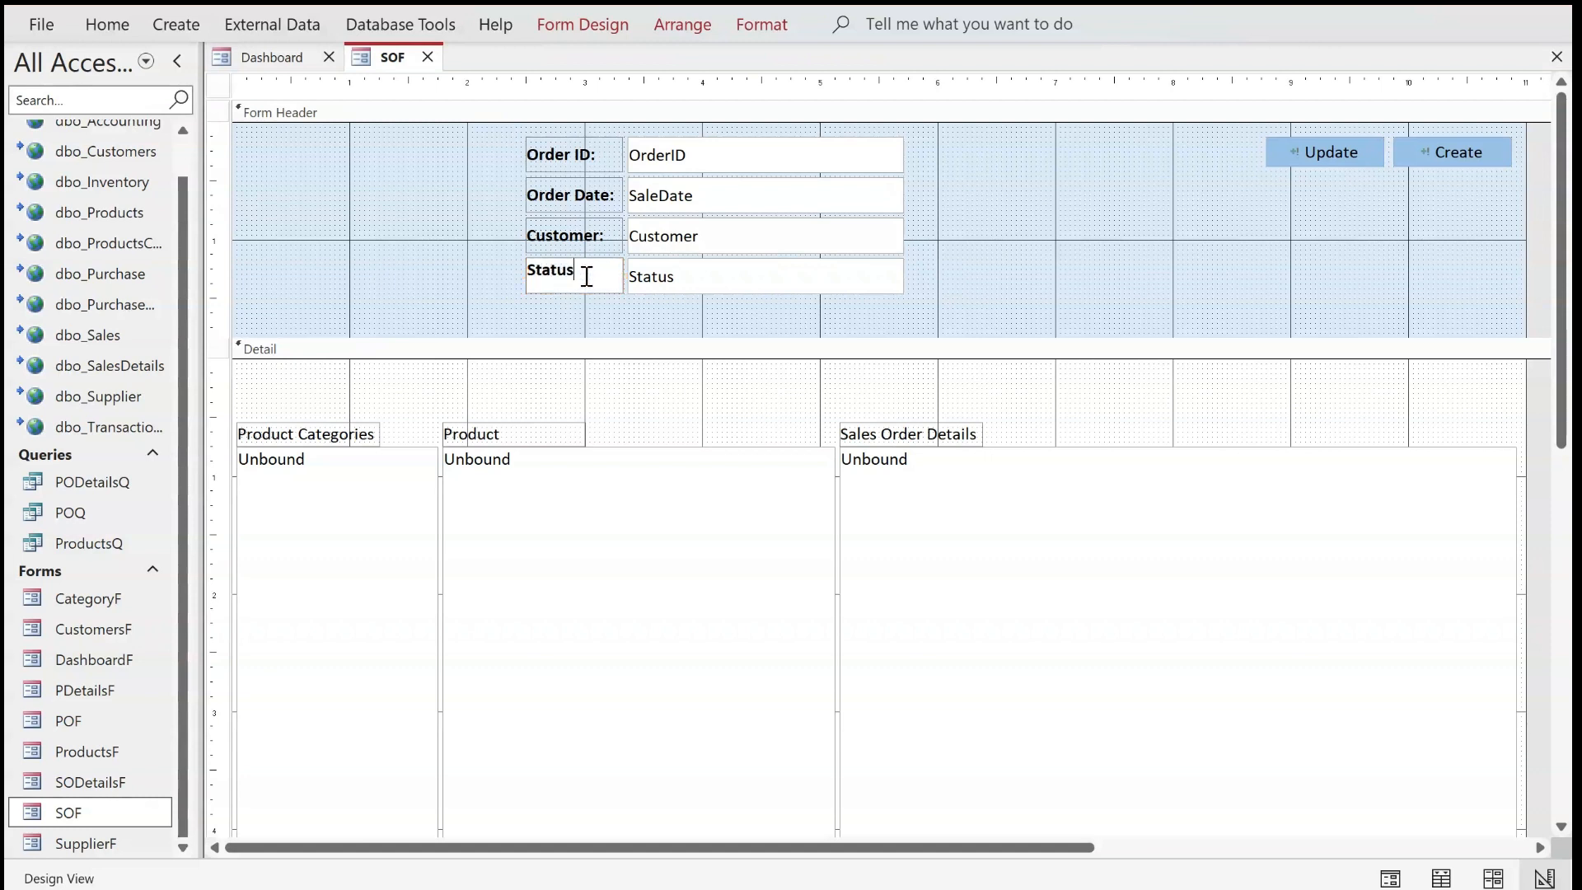
pyautogui.write(':')
# Remove the layout from the four header fields and their labels, and shorten the Form Header to about 1.5 inches
pyautogui.moveTo(950, 150); pyautogui.dragTo(581, 252)
pyautogui.rightClick(581, 281)
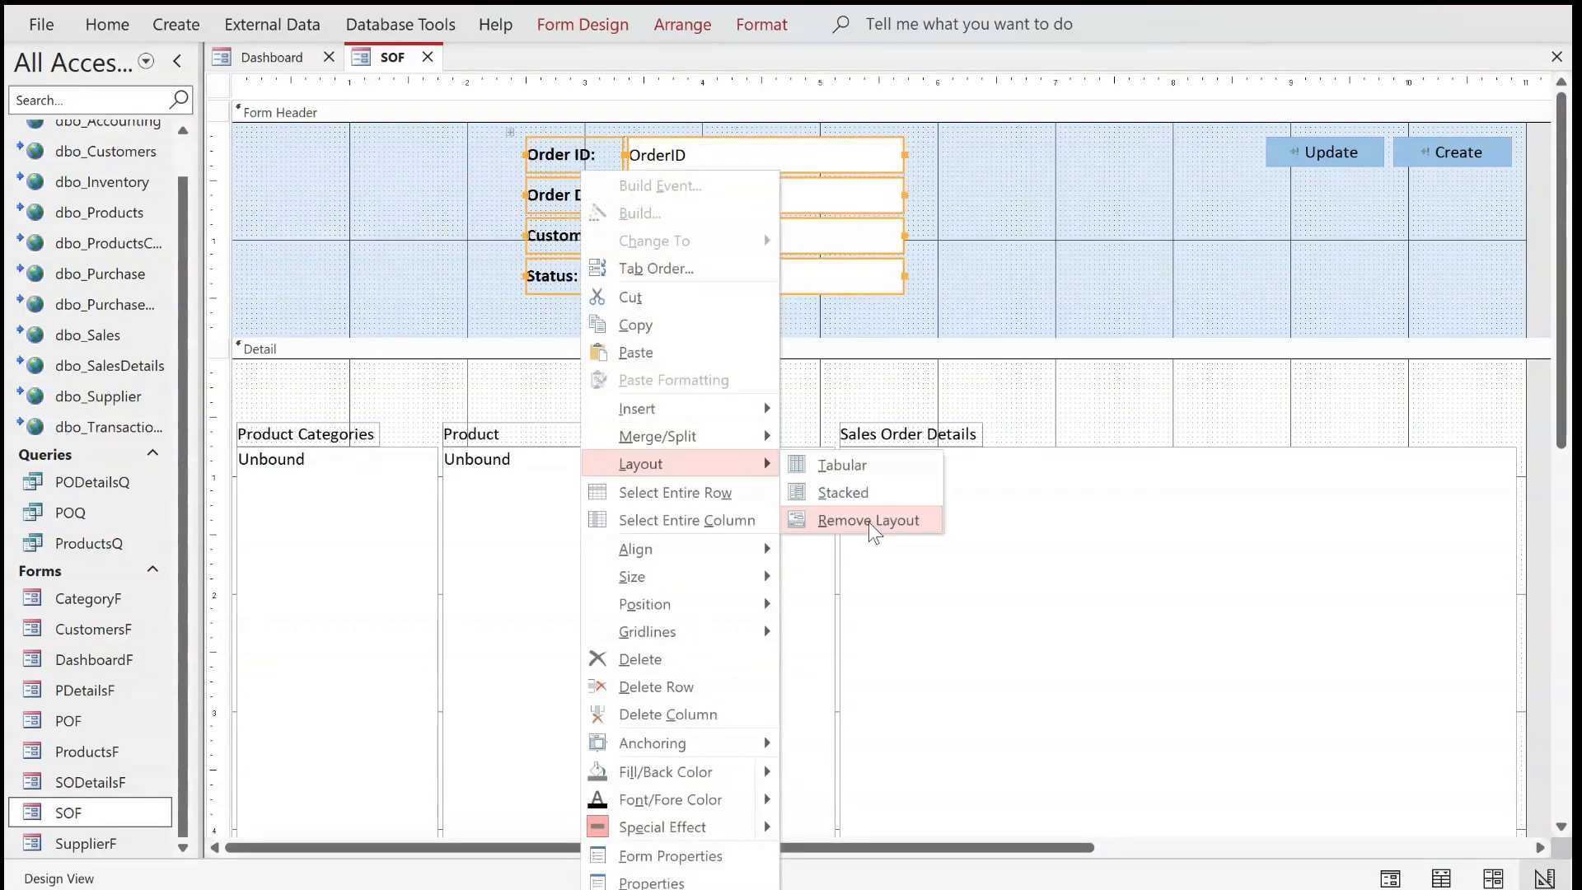
pyautogui.click(847, 491)
pyautogui.moveTo(1035, 339); pyautogui.dragTo(1029, 294)
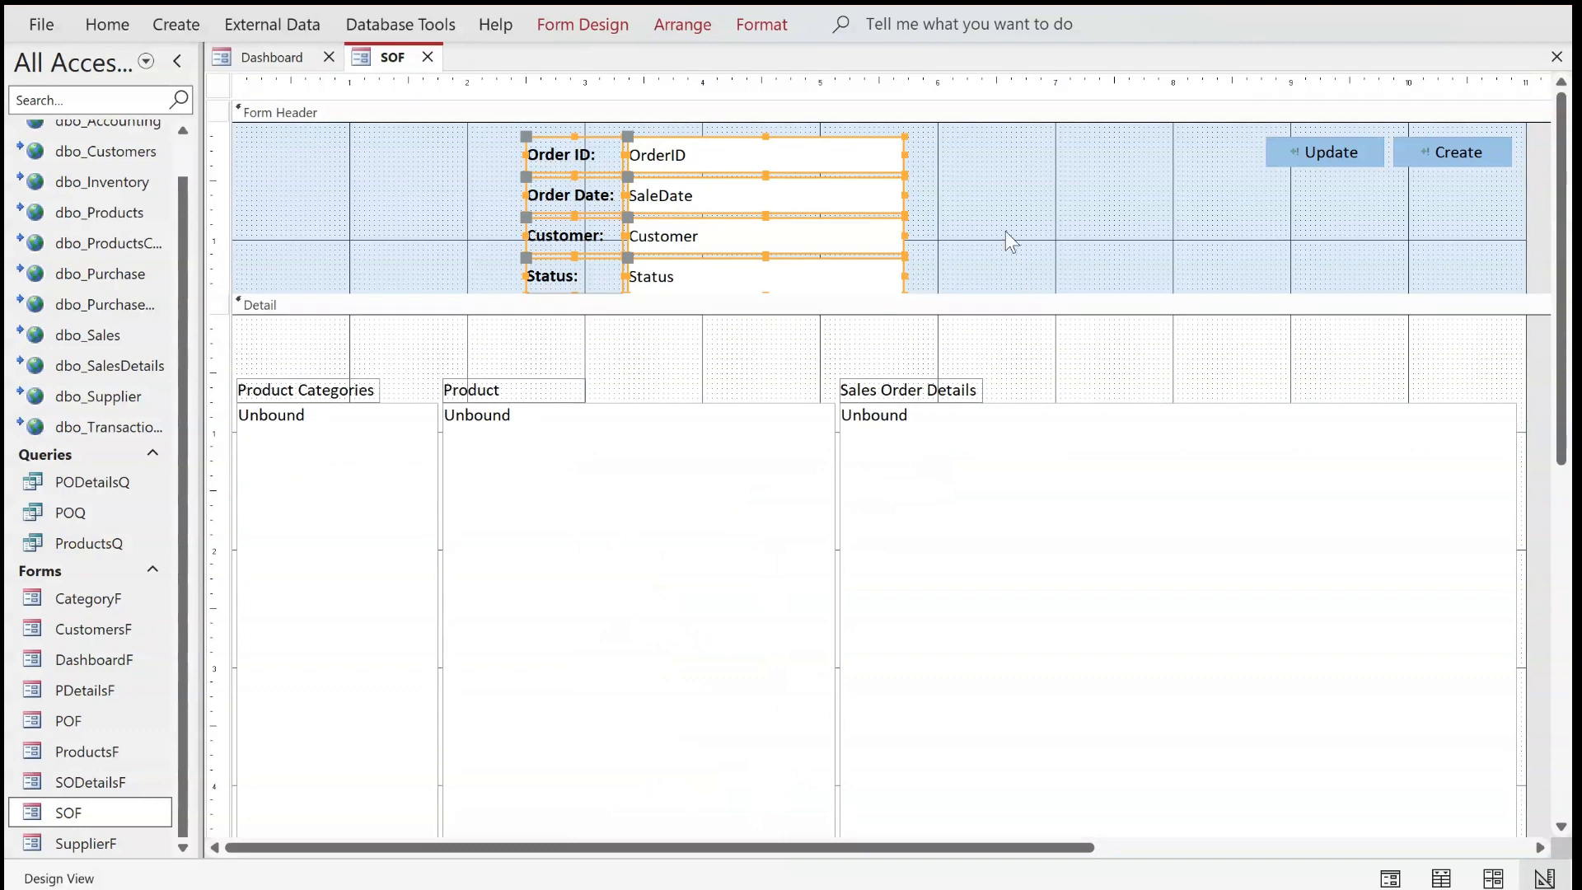
# Narrow the OrderID text box to about 1.2 inches and move it with its label to the Detail section's upper-left corner
pyautogui.click(968, 142)
pyautogui.click(887, 150)
pyautogui.moveTo(905, 152); pyautogui.dragTo(767, 154)
pyautogui.keyDown('shift'); pyautogui.click(585, 155); pyautogui.keyUp('shift')
pyautogui.moveTo(585, 154); pyautogui.dragTo(293, 334)
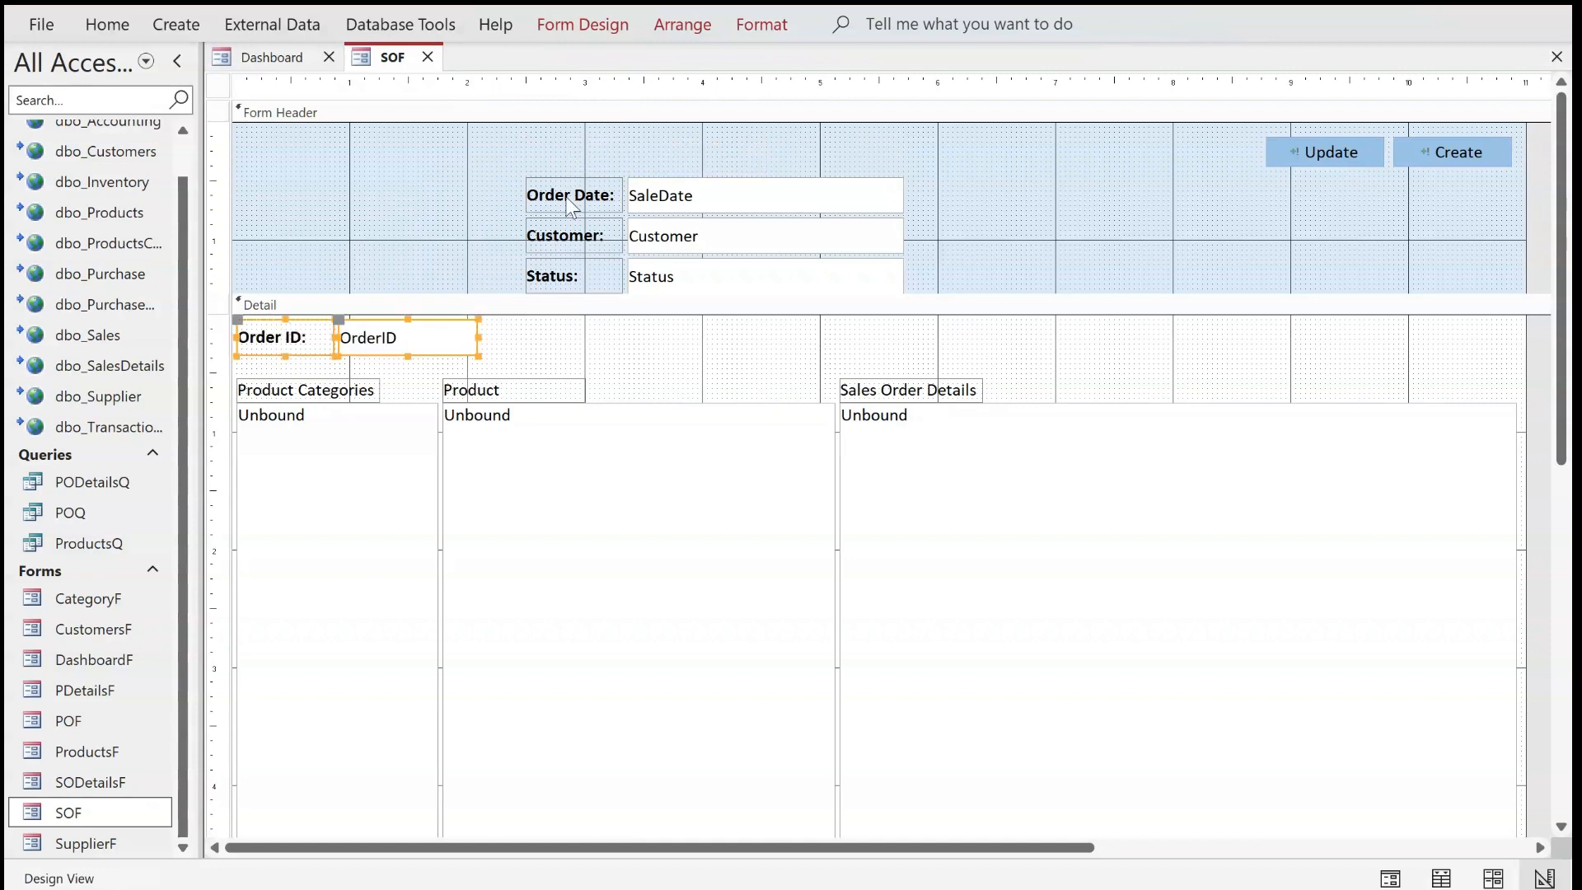
# Move the Order Date label and text box beside OrderID in the Detail section and narrow the text box to about 1.6 inches
pyautogui.moveTo(566, 277); pyautogui.dragTo(534, 339)
pyautogui.click(849, 346)
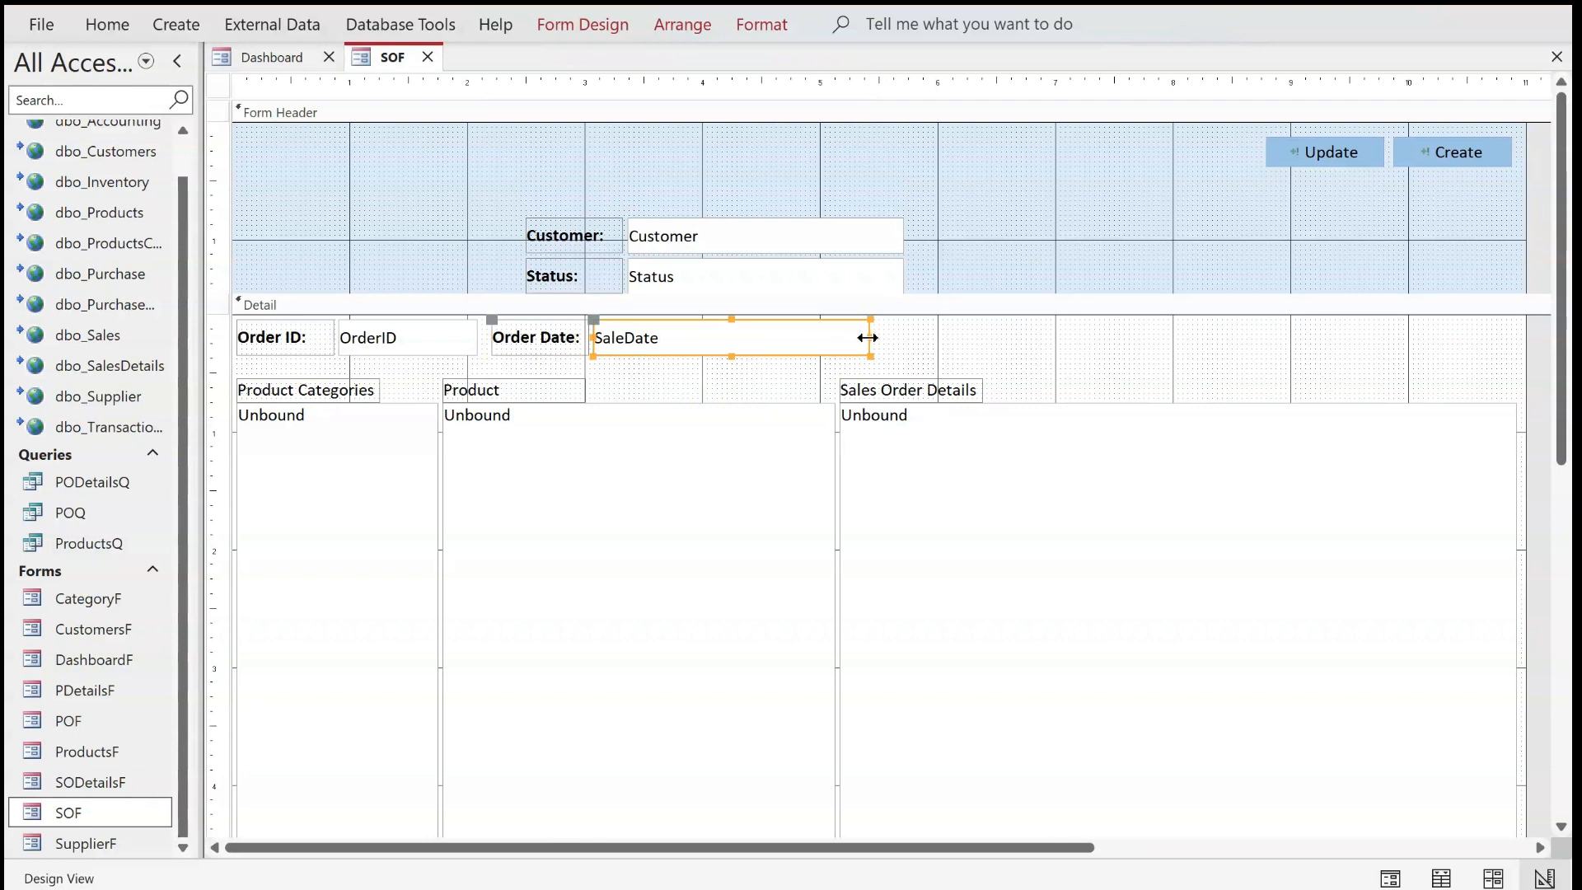
pyautogui.moveTo(865, 338); pyautogui.dragTo(782, 338)
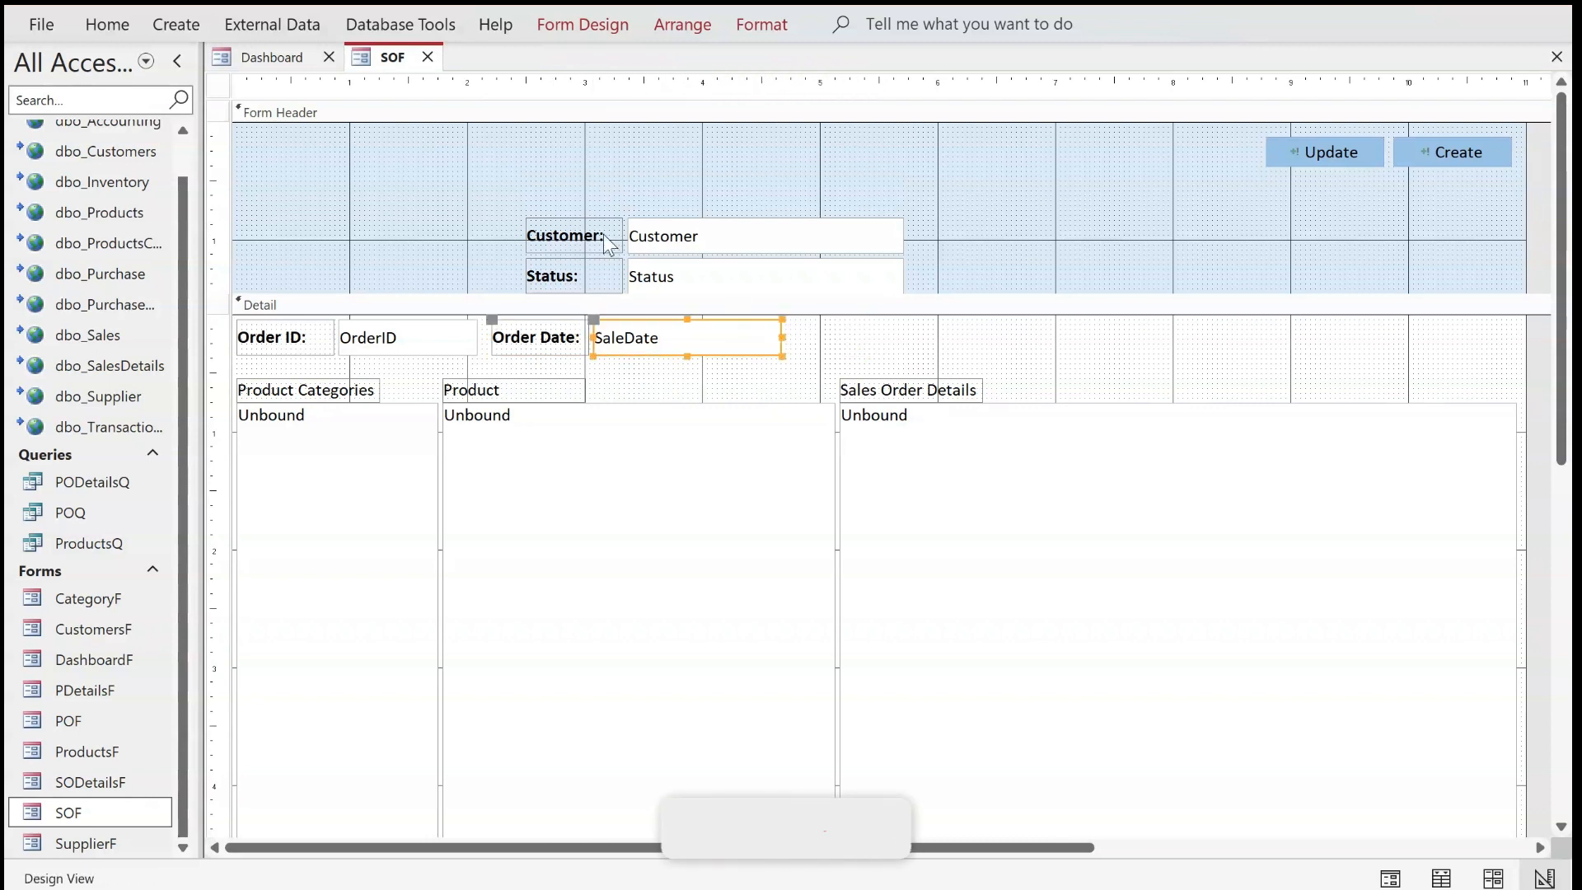
# Move the Customer label and text box beside Order Date and widen the text box to about the 8.4-inch ruler mark
pyautogui.moveTo(589, 232); pyautogui.dragTo(854, 338)
pyautogui.click(1167, 339)
pyautogui.moveTo(1171, 339); pyautogui.dragTo(1226, 352)
# Narrow the Status text box to about 1 inch and move it with its label to the right end of the Detail row
pyautogui.click(808, 289)
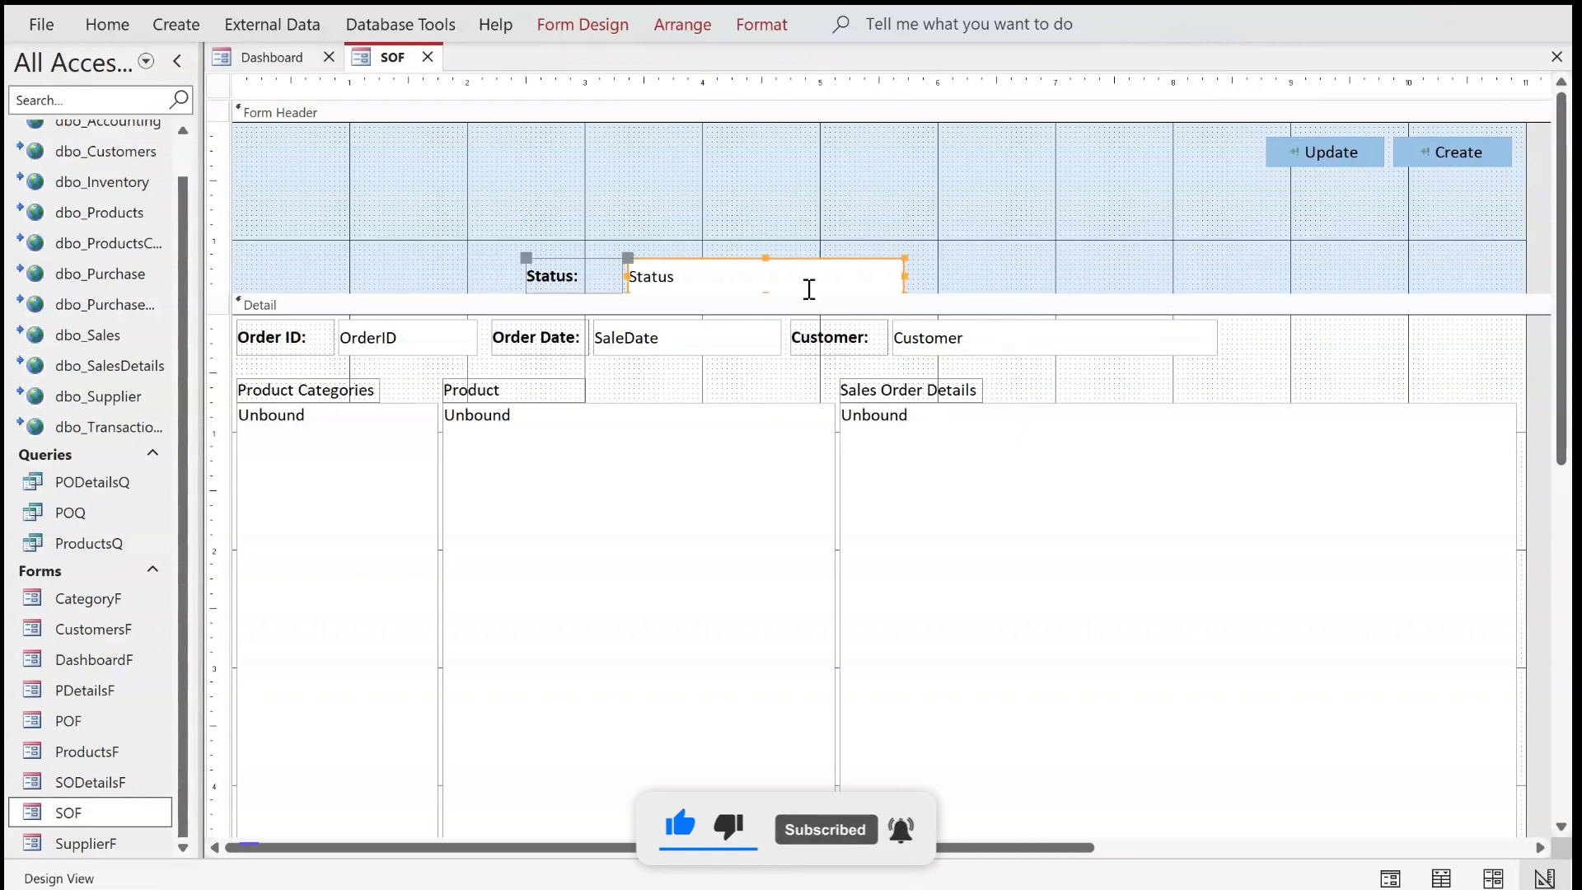
pyautogui.click(906, 284)
pyautogui.click(904, 273)
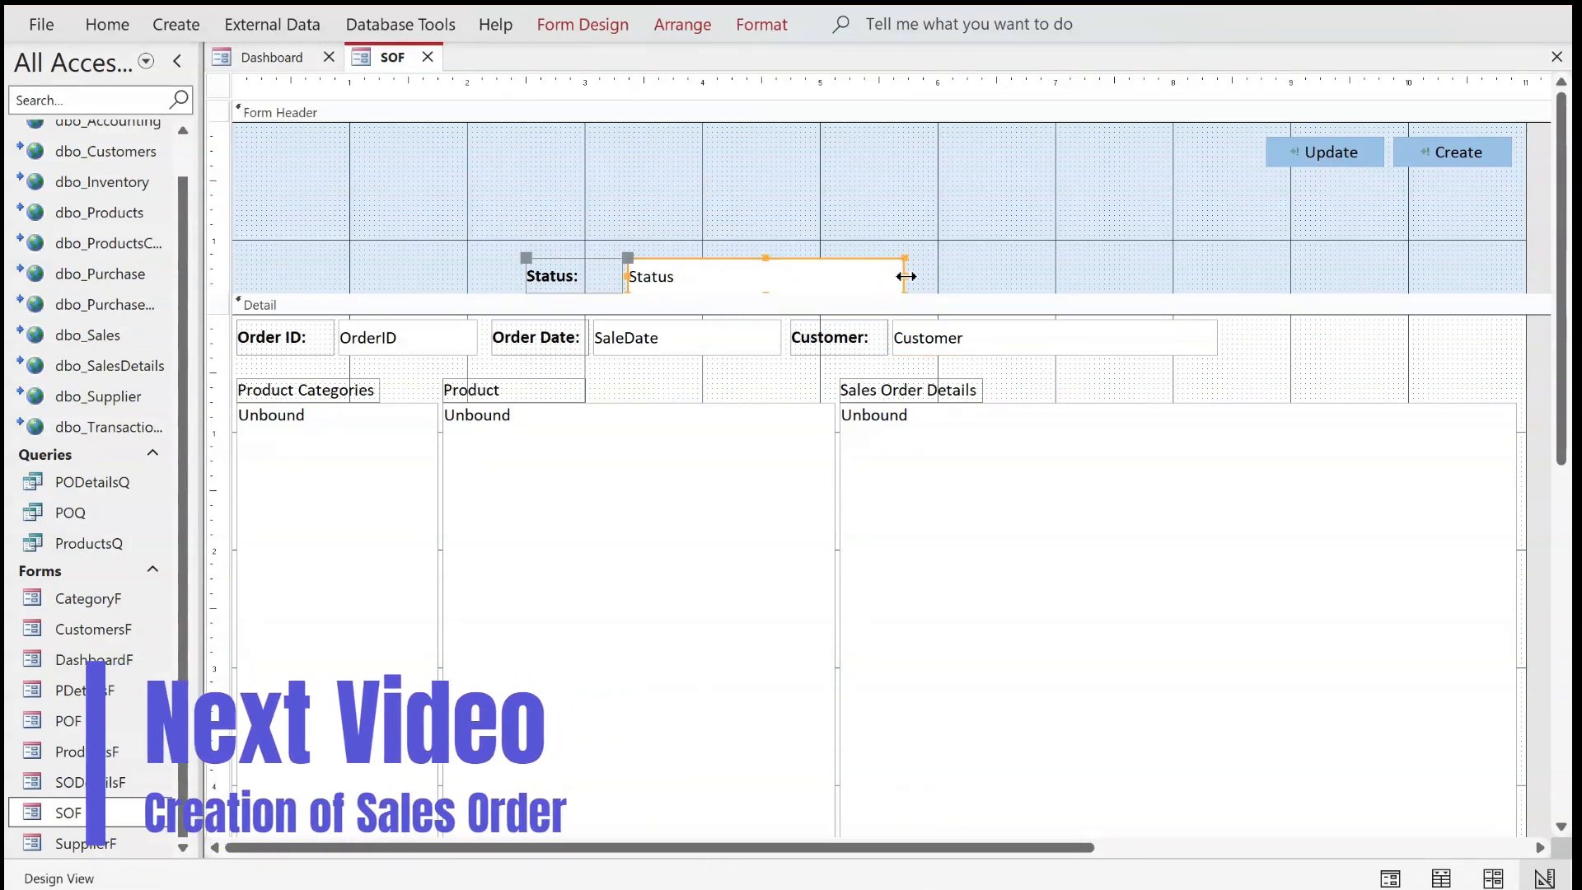
pyautogui.moveTo(903, 272); pyautogui.dragTo(746, 280)
pyautogui.moveTo(852, 243)
pyautogui.mouseDown()
pyautogui.moveTo(595, 267)
pyautogui.moveTo(1340, 336)
pyautogui.mouseUp()
# Extend the Customer text box's right edge to meet the Status label
pyautogui.click(1183, 336)
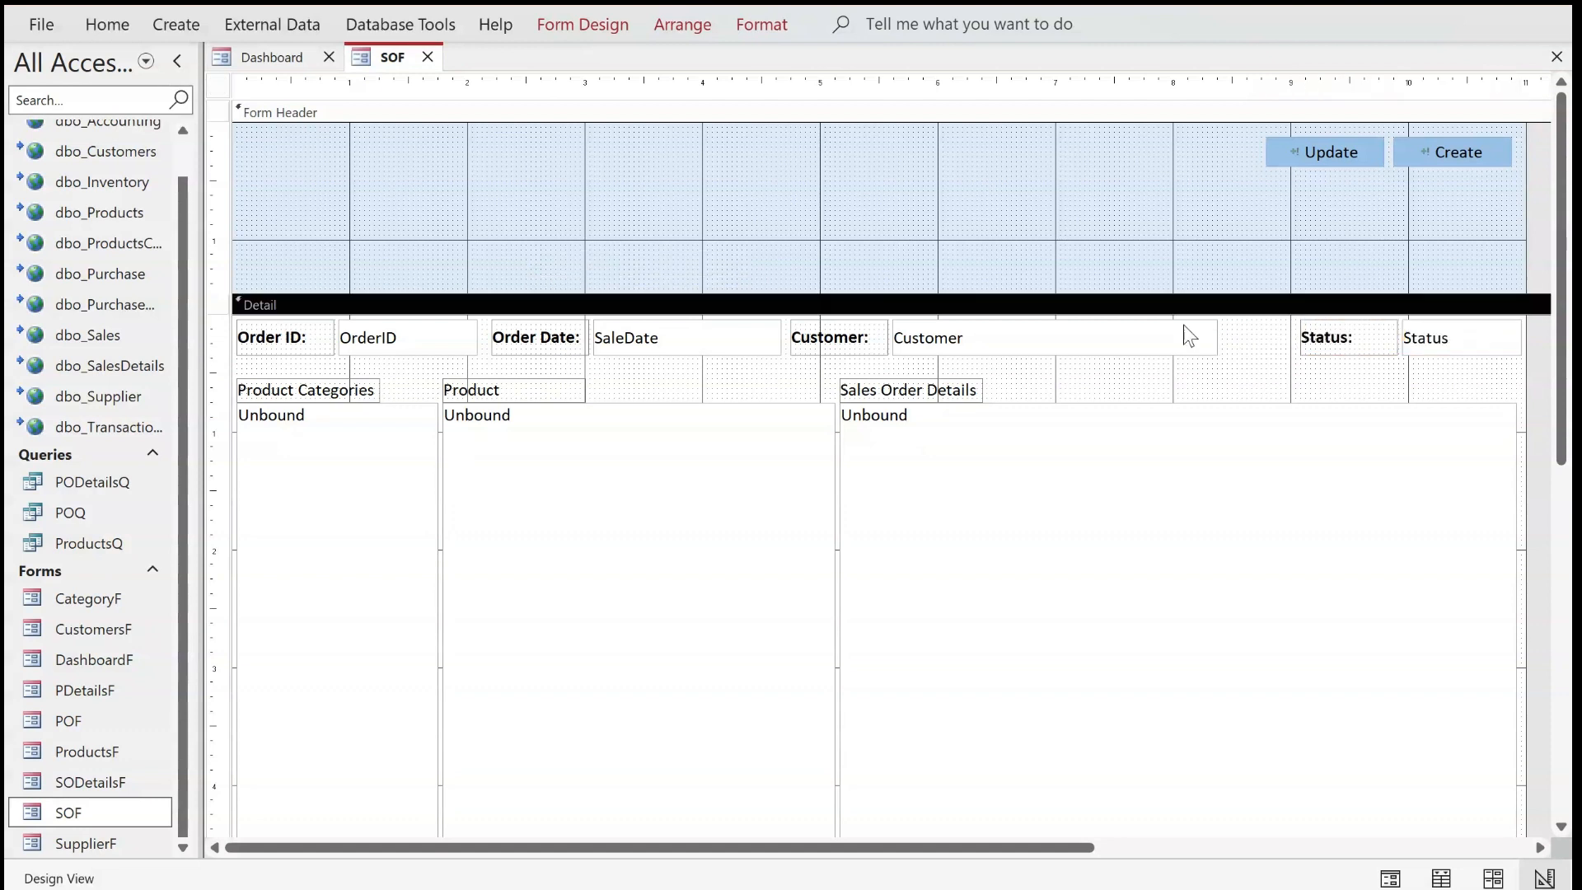
pyautogui.click(1190, 336)
pyautogui.moveTo(1218, 338); pyautogui.dragTo(1298, 339)
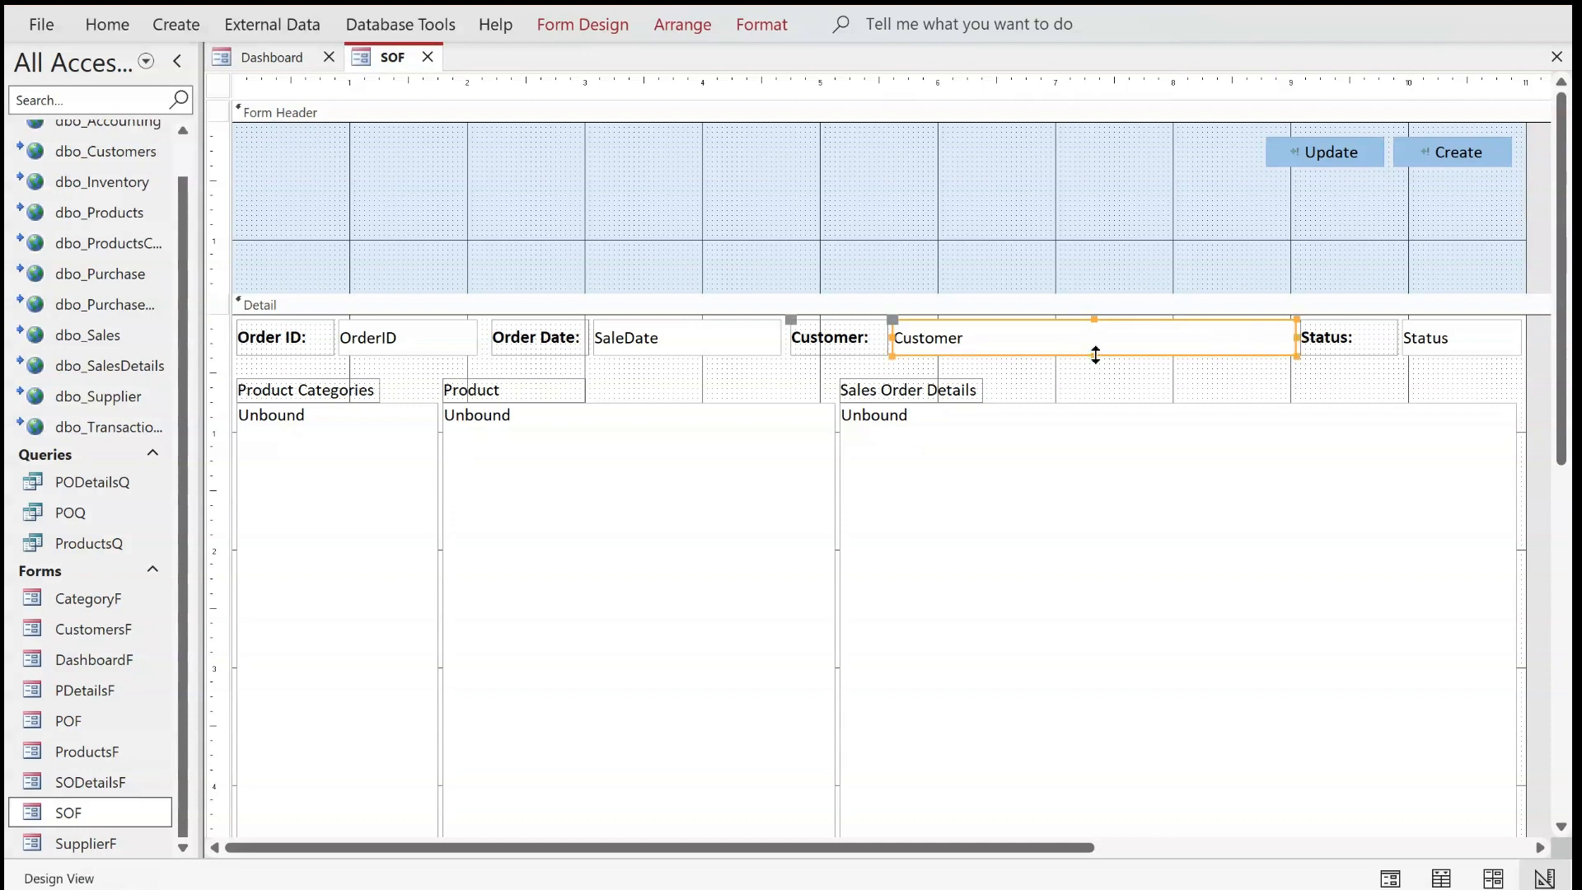
# Check the fields of the dbo_Customers table and close it
pyautogui.scroll(1, 106, 295)
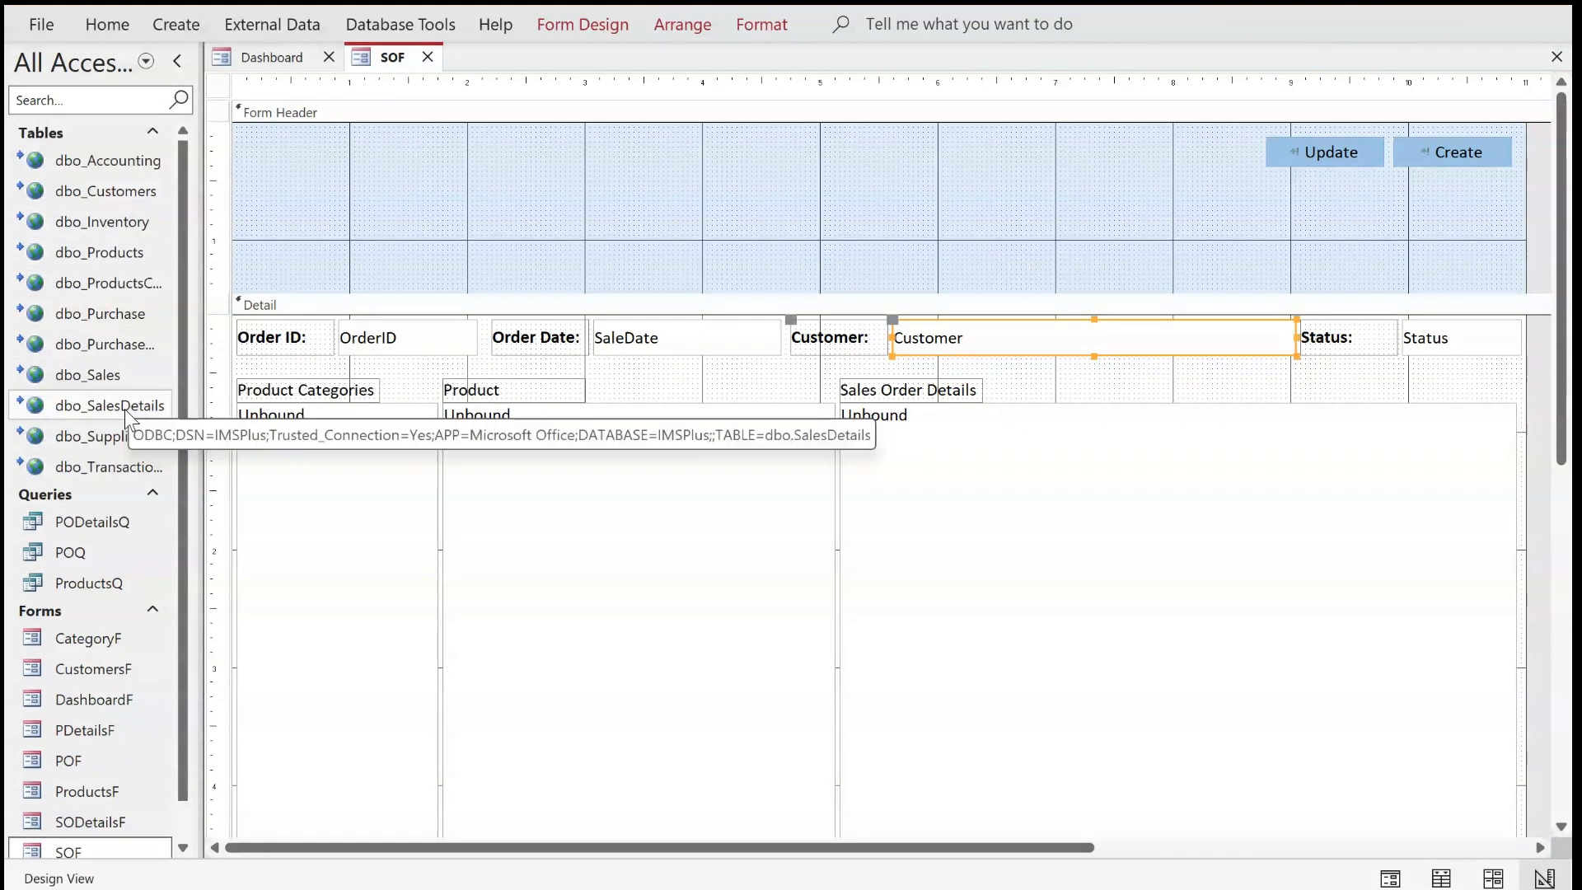
pyautogui.doubleClick(110, 186)
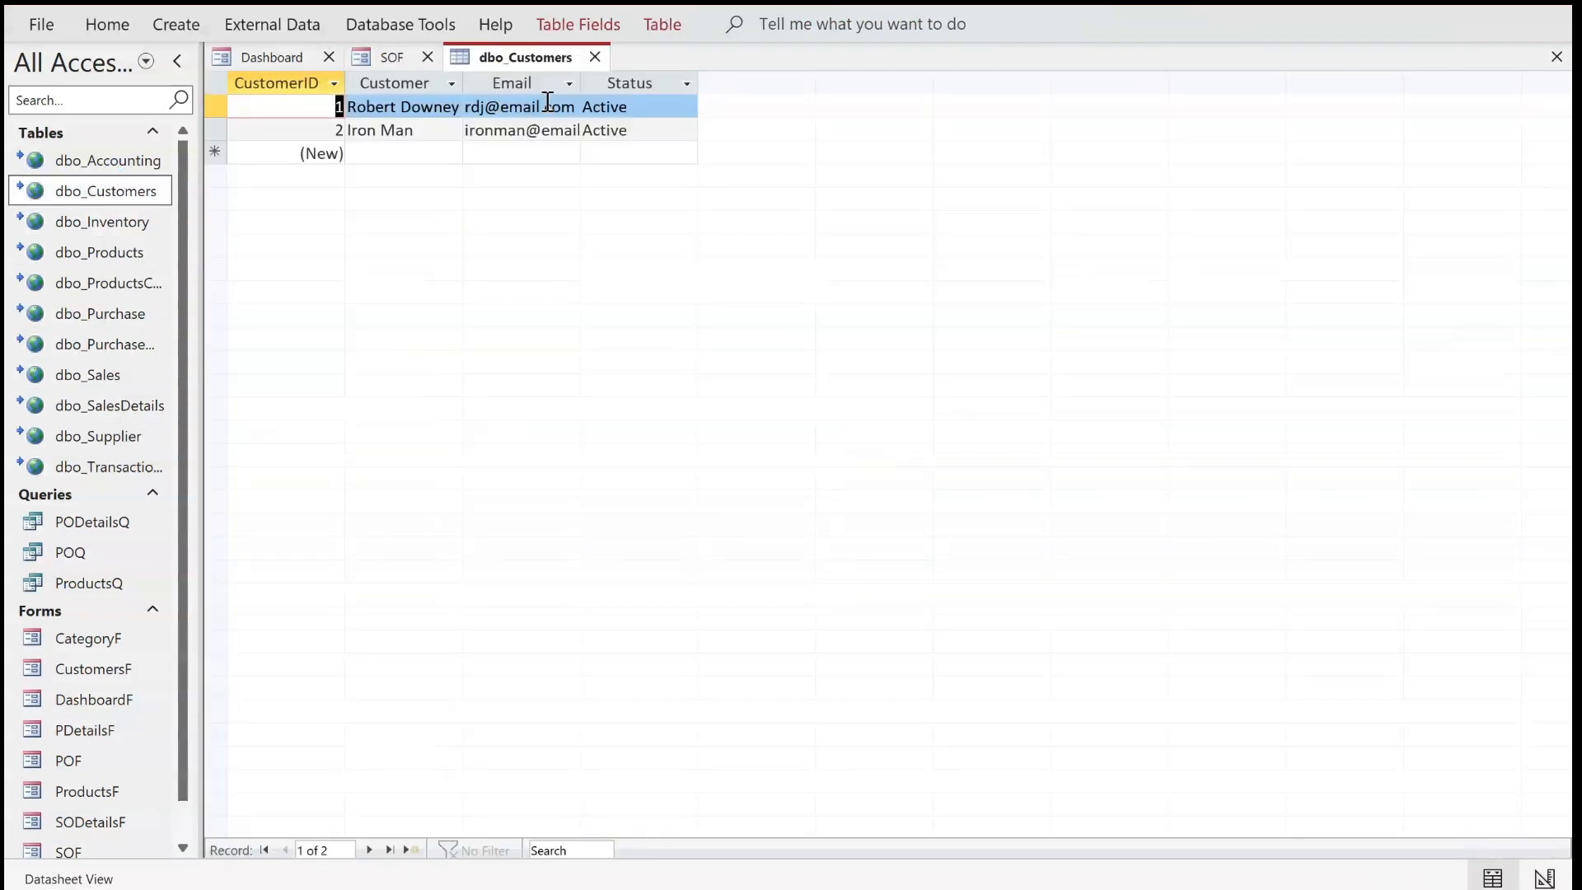
pyautogui.click(595, 57)
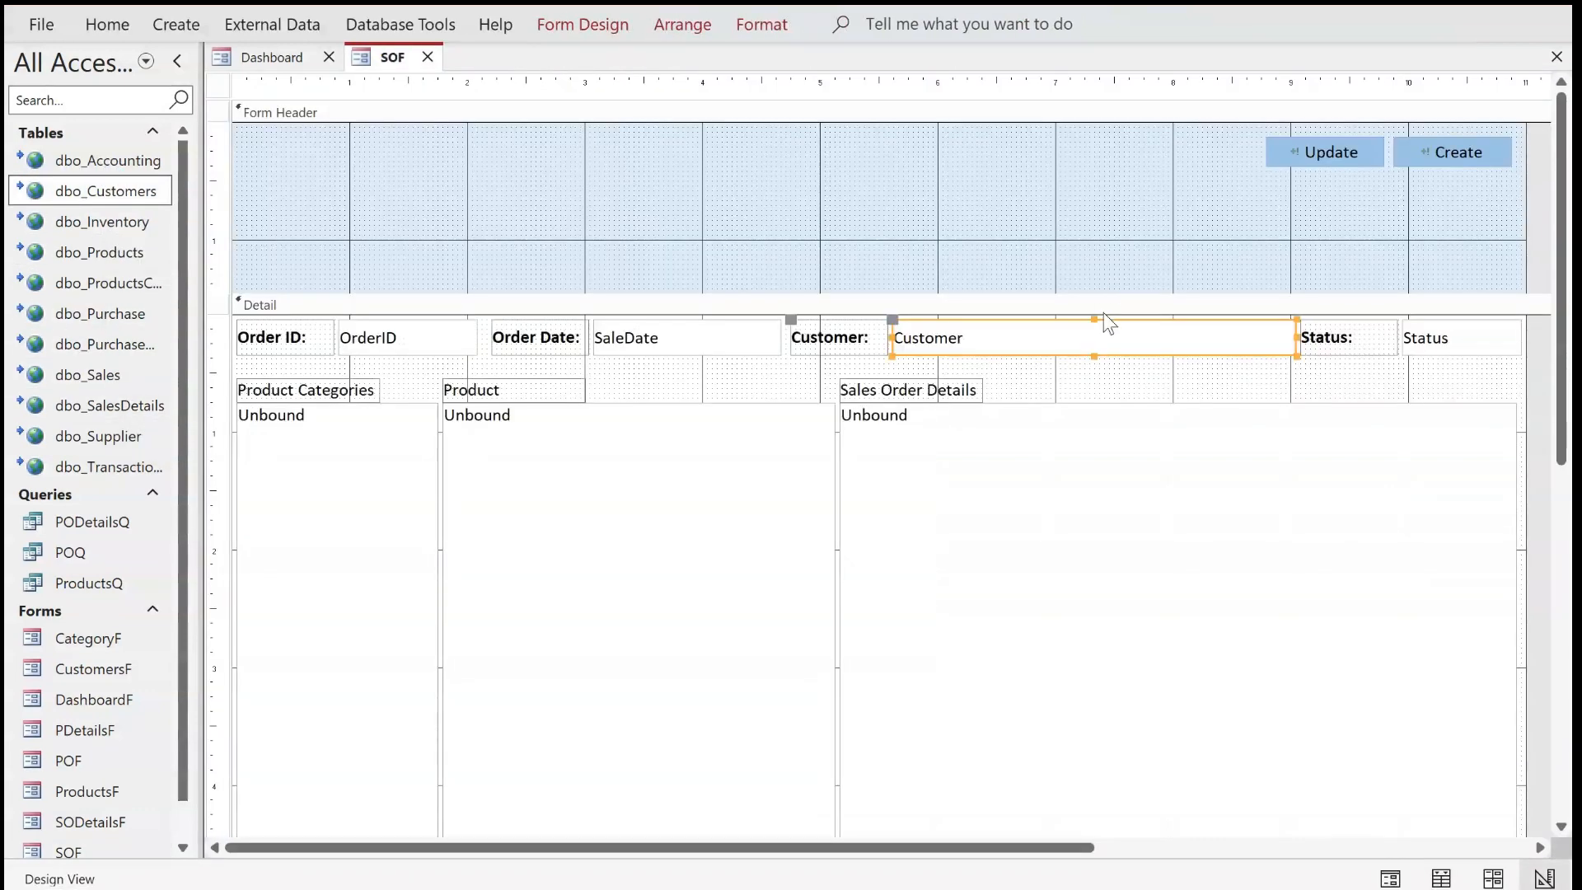
# Convert the Customer text box into a combo box
pyautogui.rightClick(1002, 349)
pyautogui.moveTo(1209, 205)
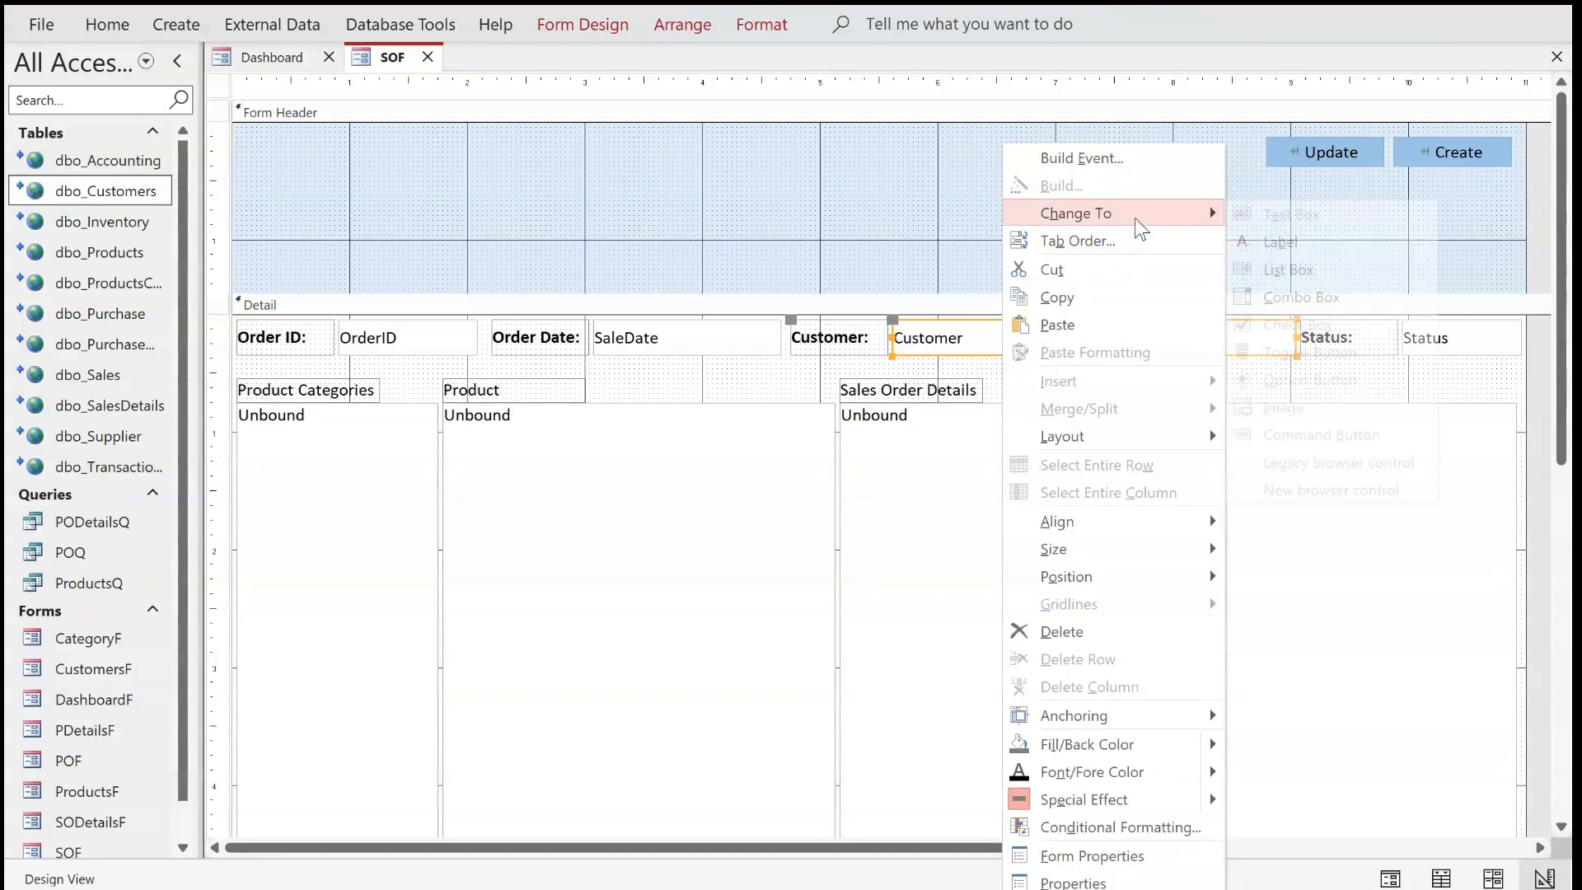
pyautogui.click(1288, 295)
# Build the Customer combo box's row source as a query on dbo_Customers with the CustomerID and Customer fields, and save it
pyautogui.click(582, 24)
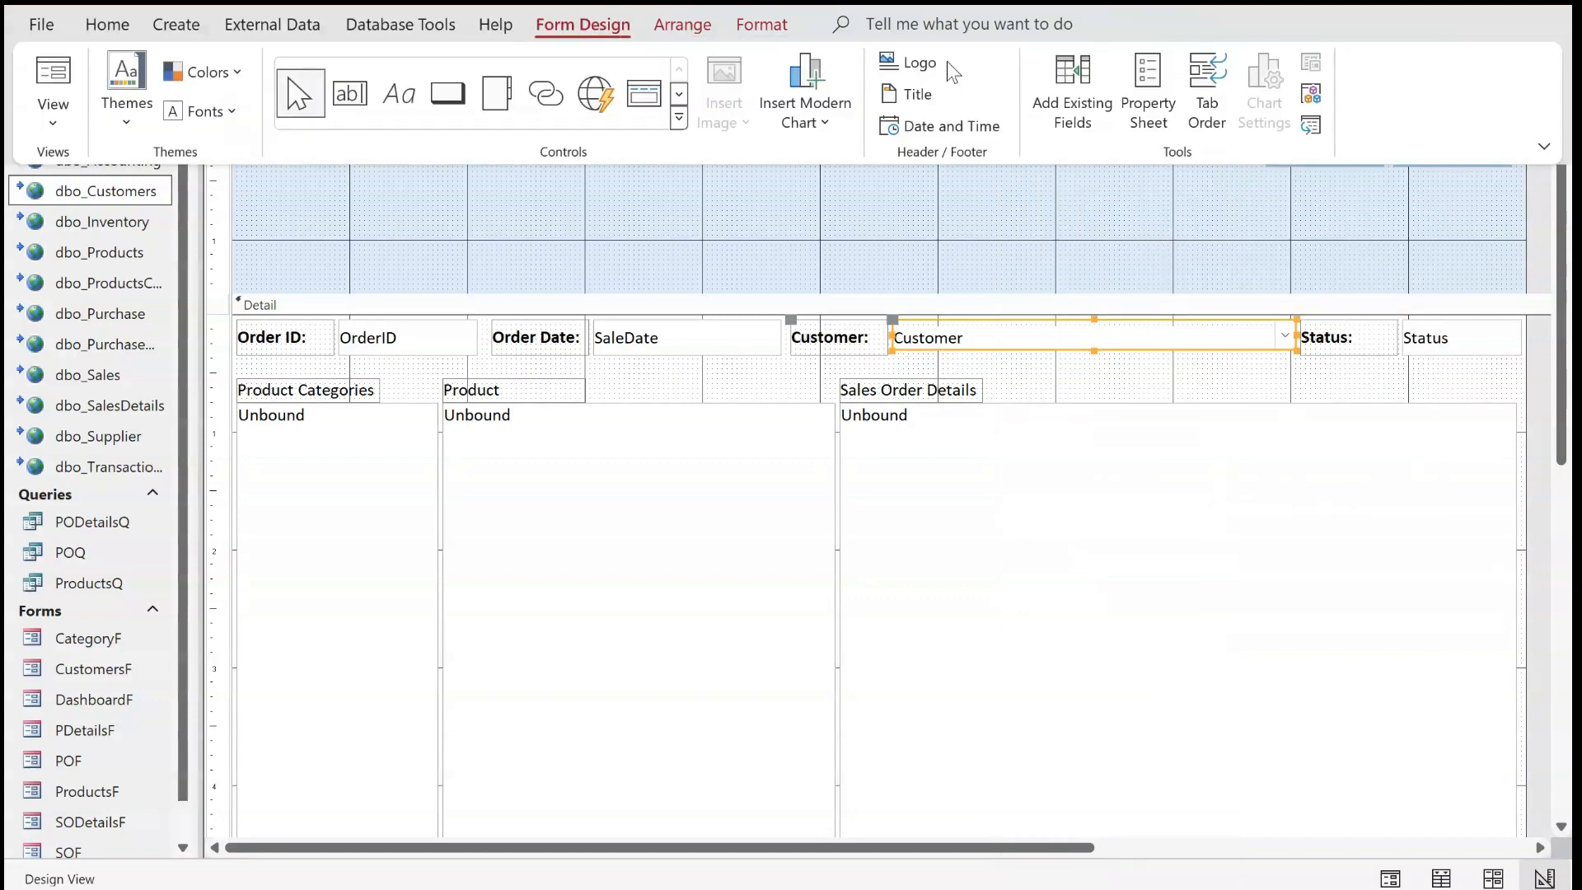
pyautogui.click(1147, 90)
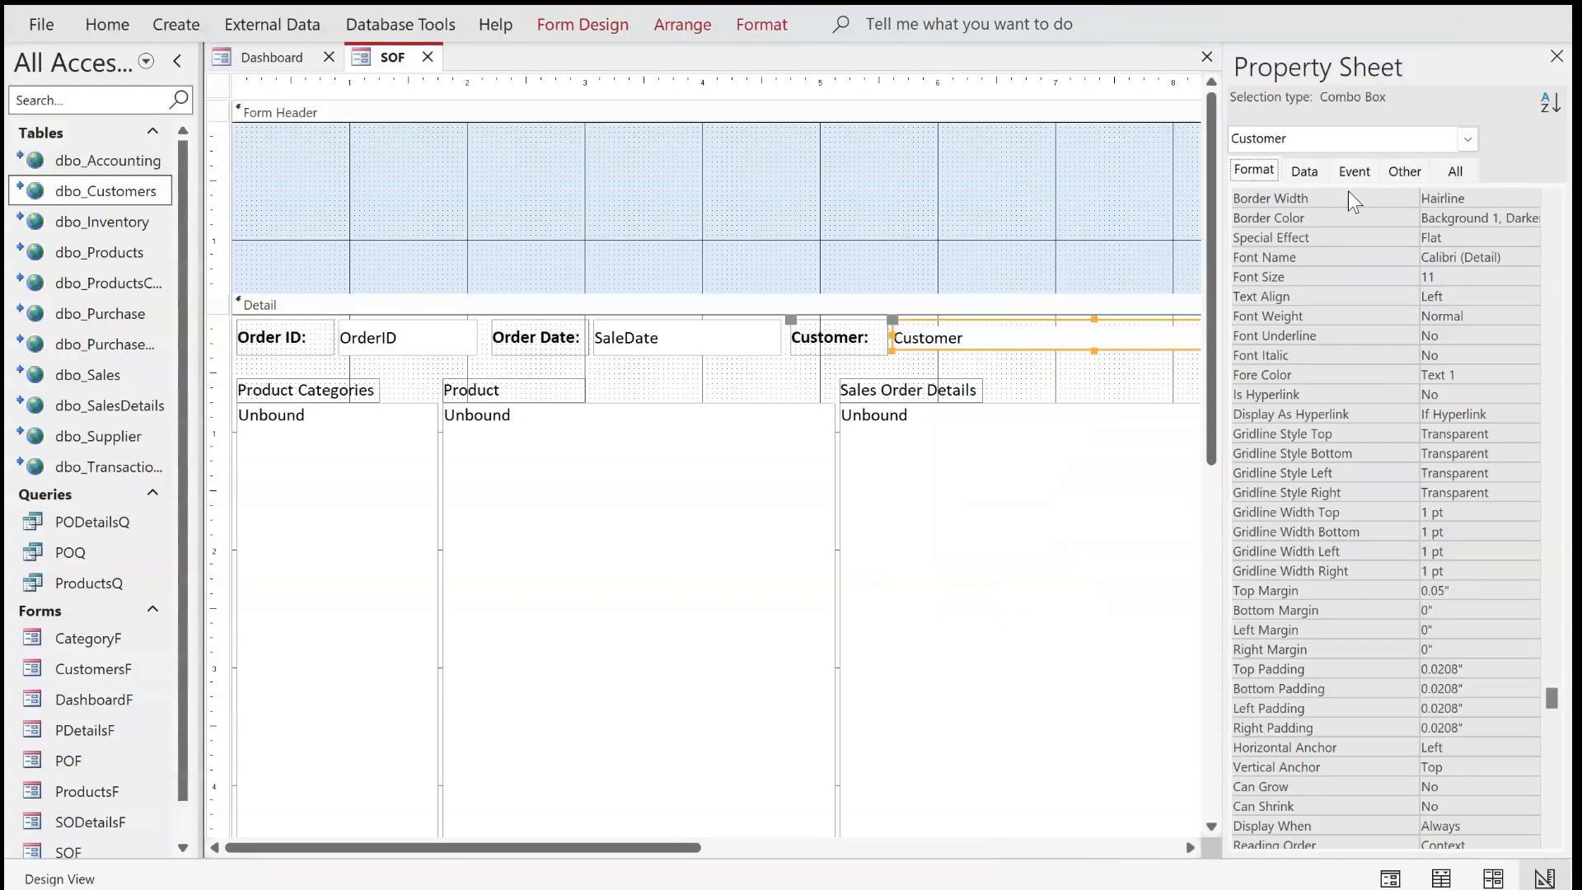
pyautogui.click(1304, 171)
pyautogui.click(1455, 218)
pyautogui.click(1550, 217)
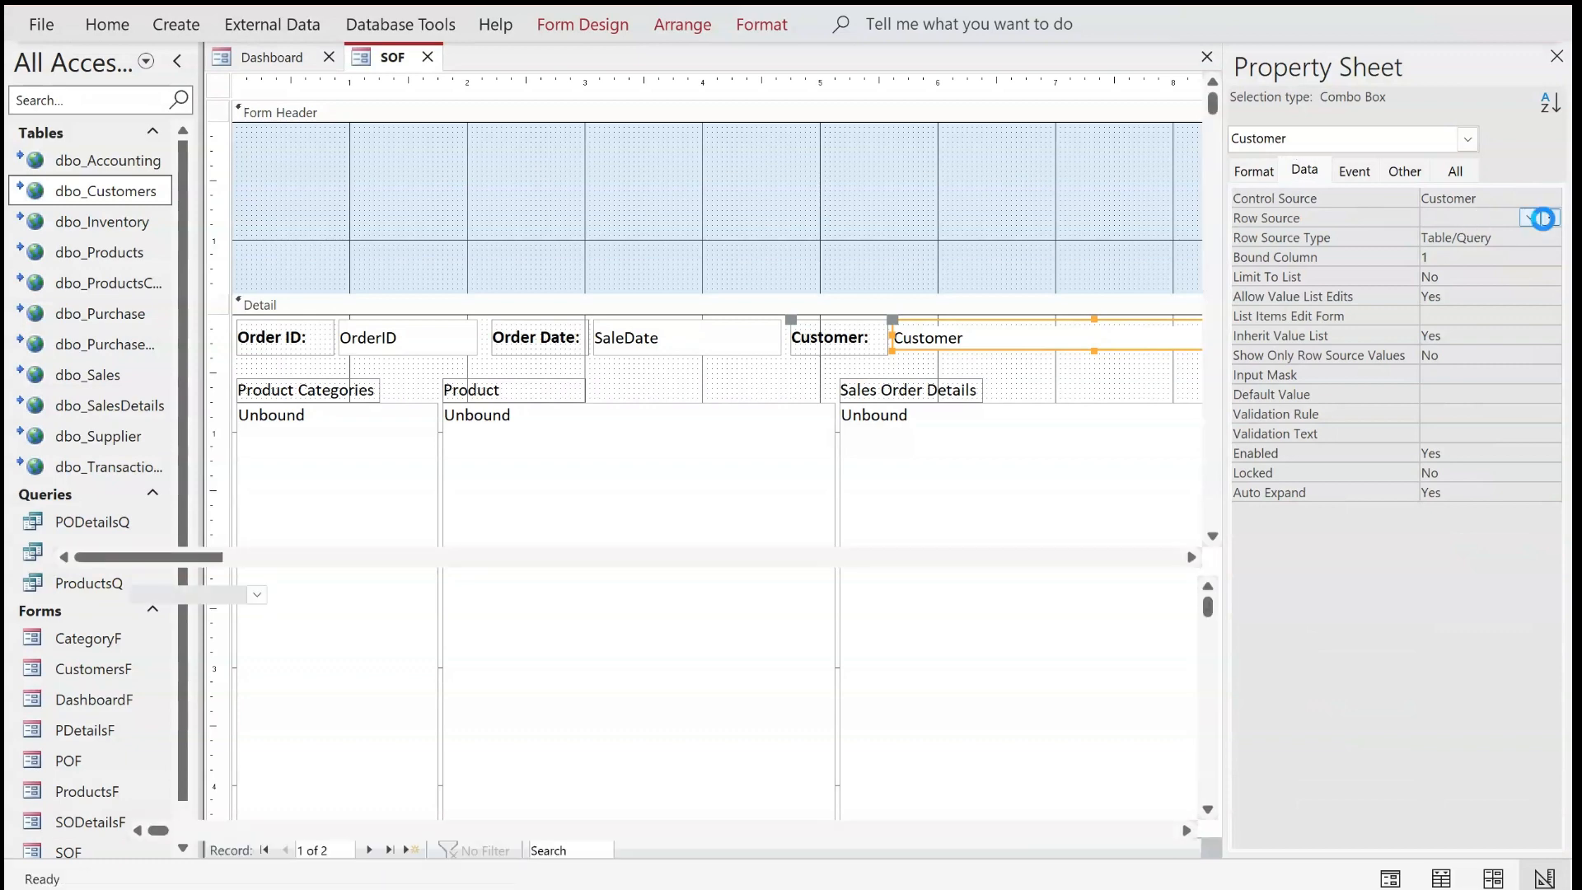
pyautogui.doubleClick(1387, 379)
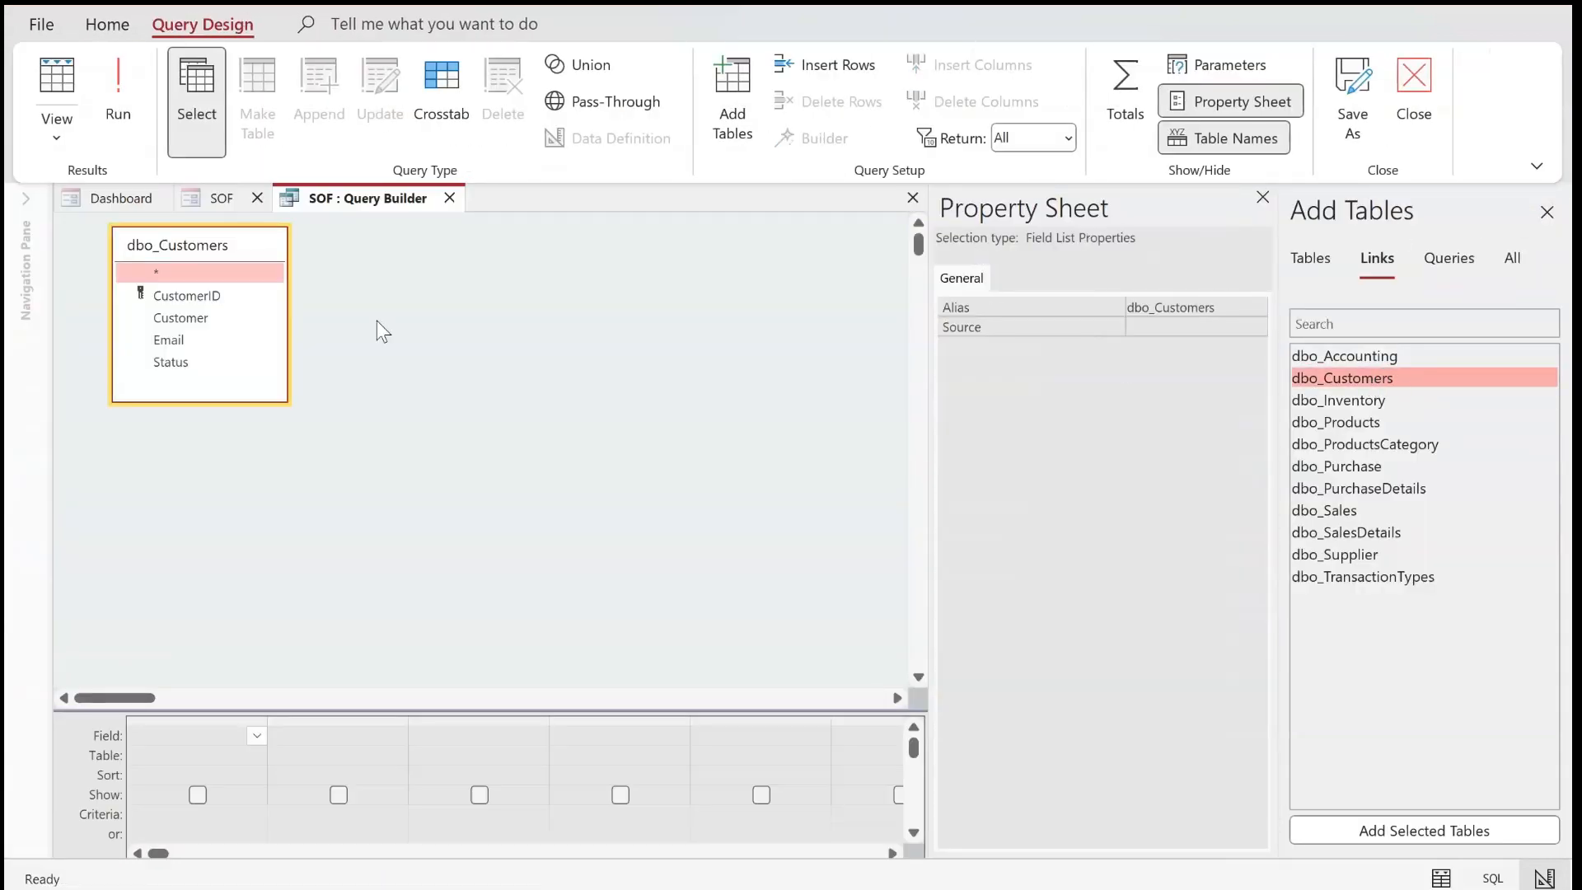
pyautogui.doubleClick(169, 296)
pyautogui.doubleClick(172, 321)
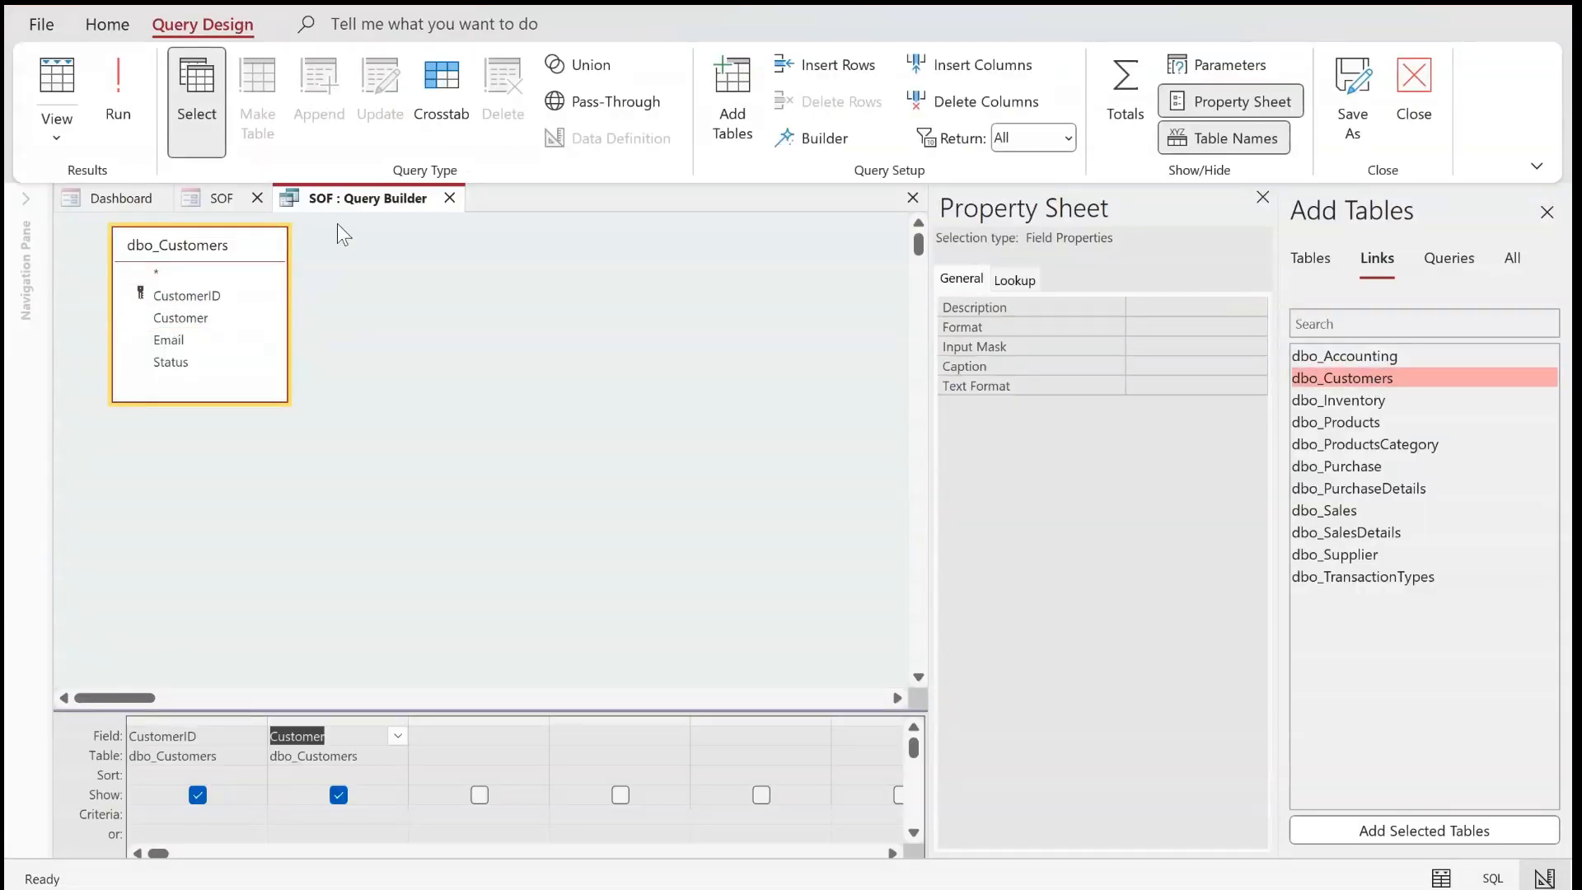
pyautogui.rightClick(354, 202)
pyautogui.click(383, 219)
pyautogui.click(450, 197)
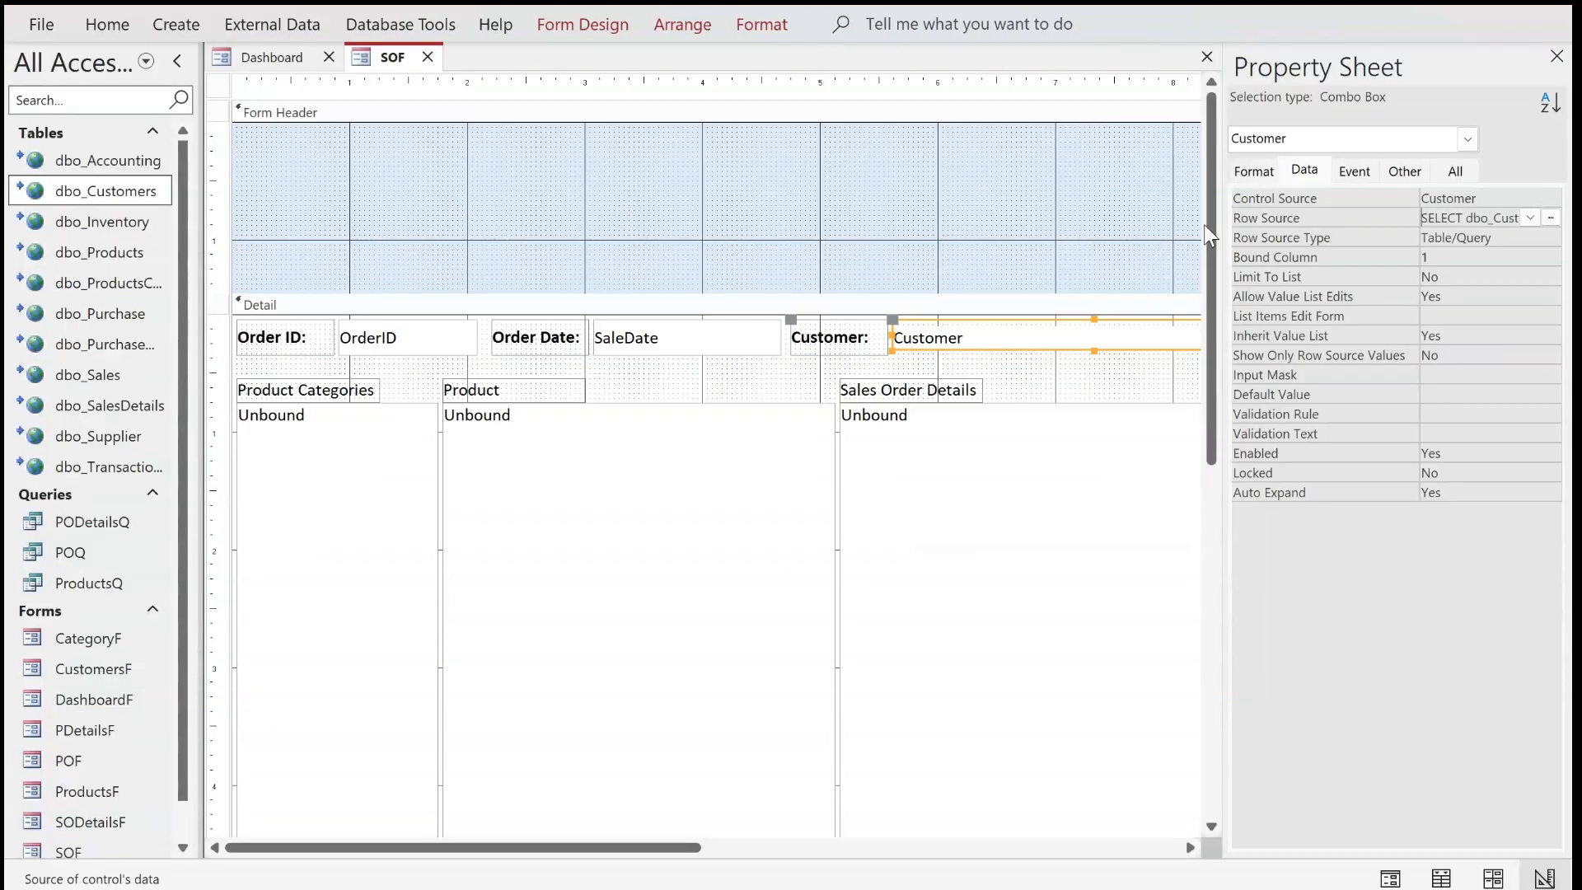
# Set the Customer combo box's column count to 2 and its column widths to 0";1"
pyautogui.click(1253, 170)
pyautogui.click(1378, 259)
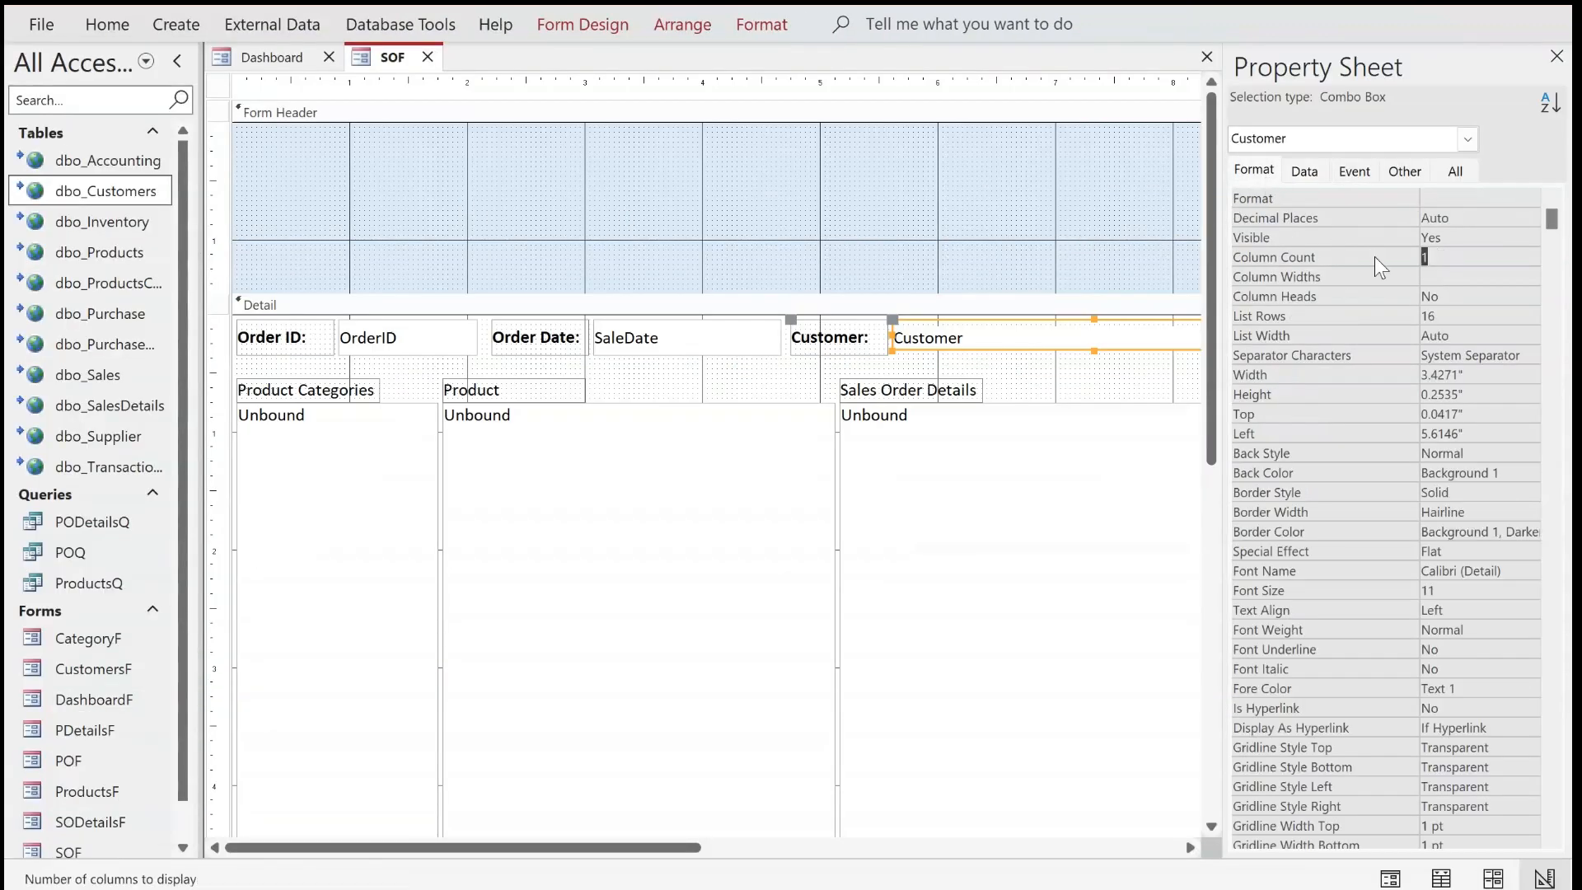
pyautogui.write('2')
pyautogui.press('Return')
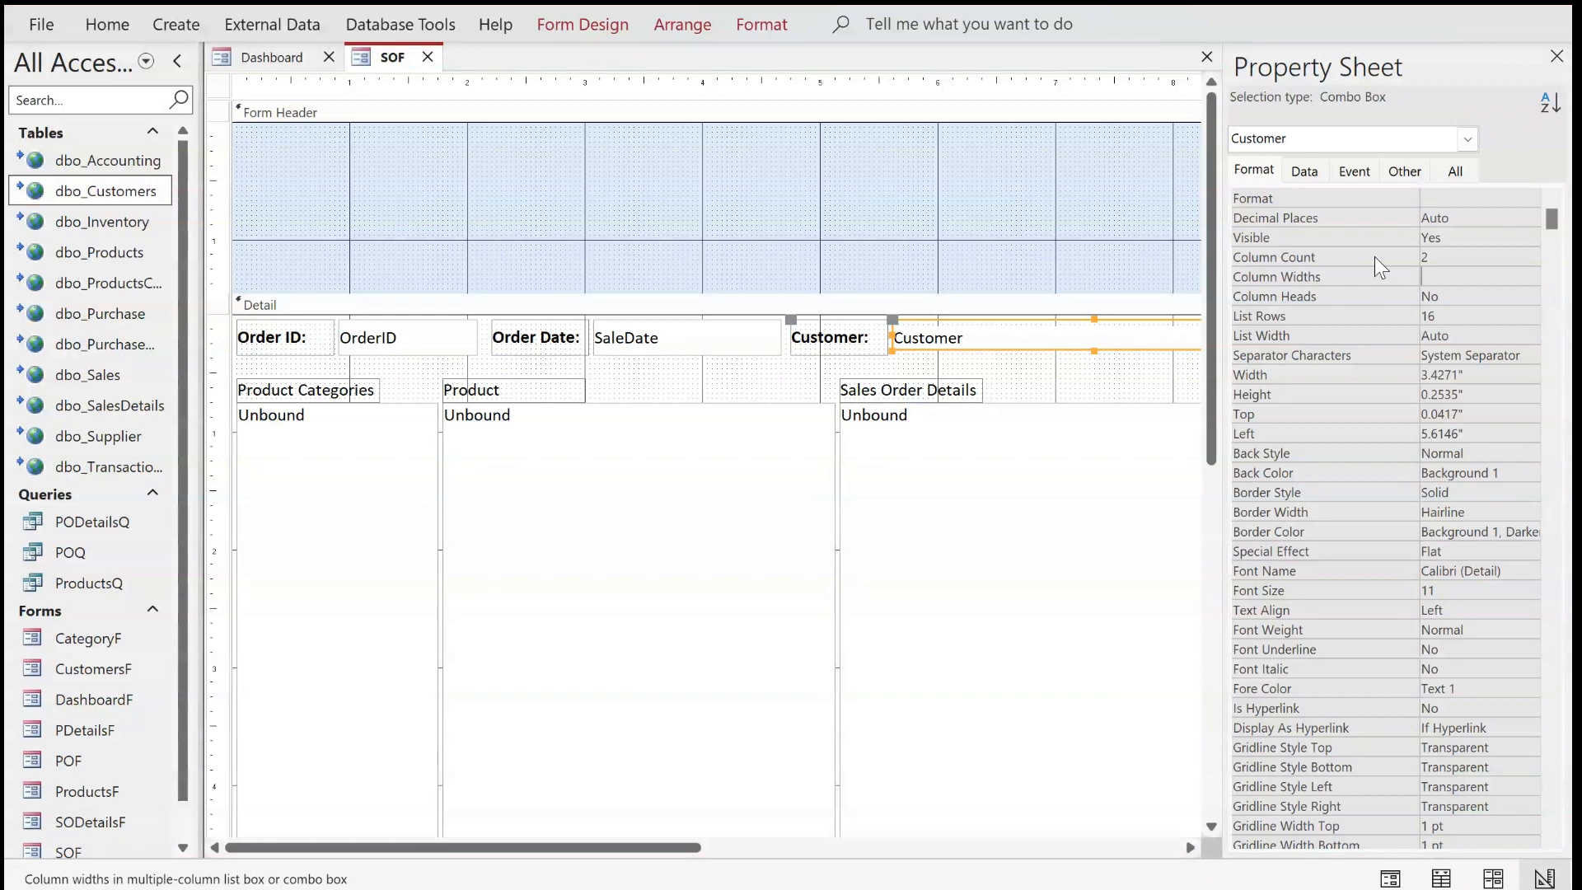
pyautogui.write('0;1')
pyautogui.press('Return')
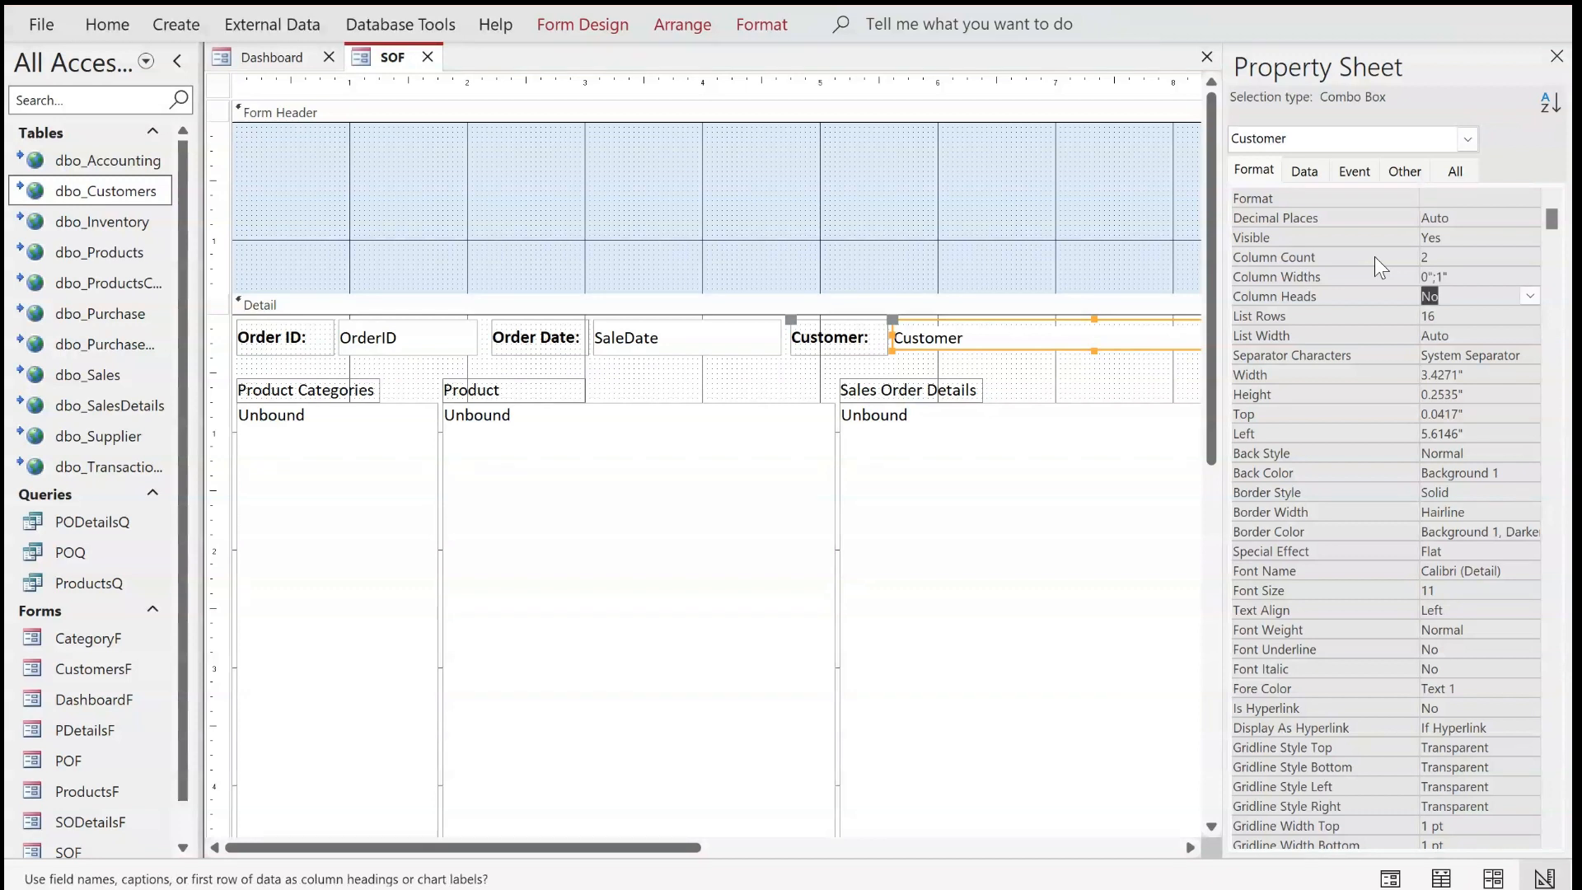
# Set the Customer combo box's height to 0.3" and close the Property Sheet
pyautogui.press('Return')
pyautogui.press('Return')
pyautogui.press('Return')
pyautogui.press('Return')
pyautogui.press('Return')
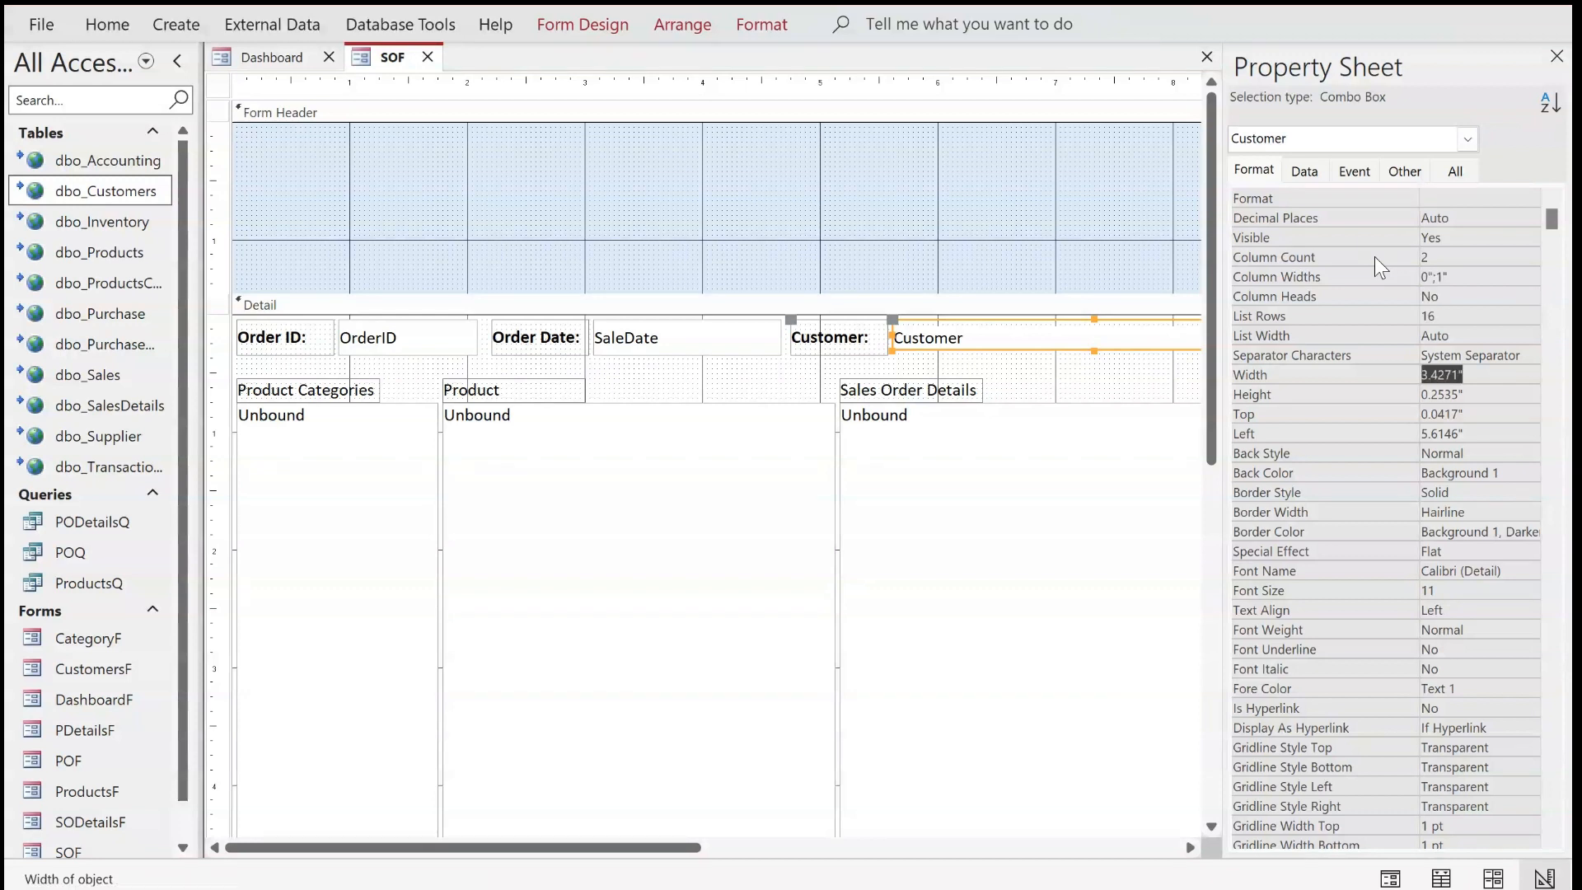
pyautogui.write('0.3')
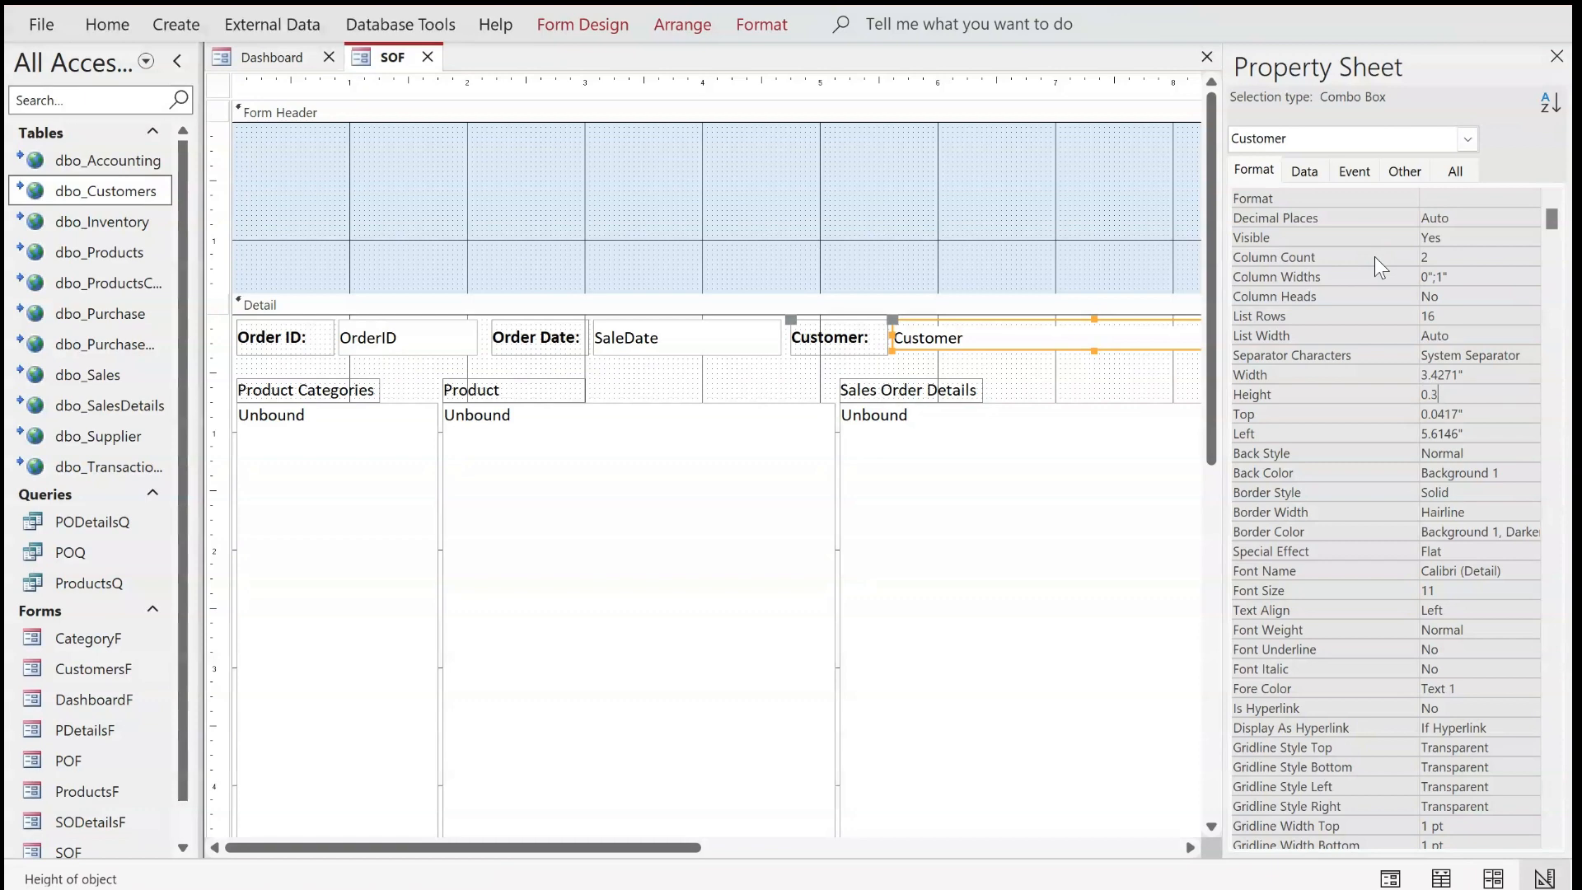
pyautogui.press('Return')
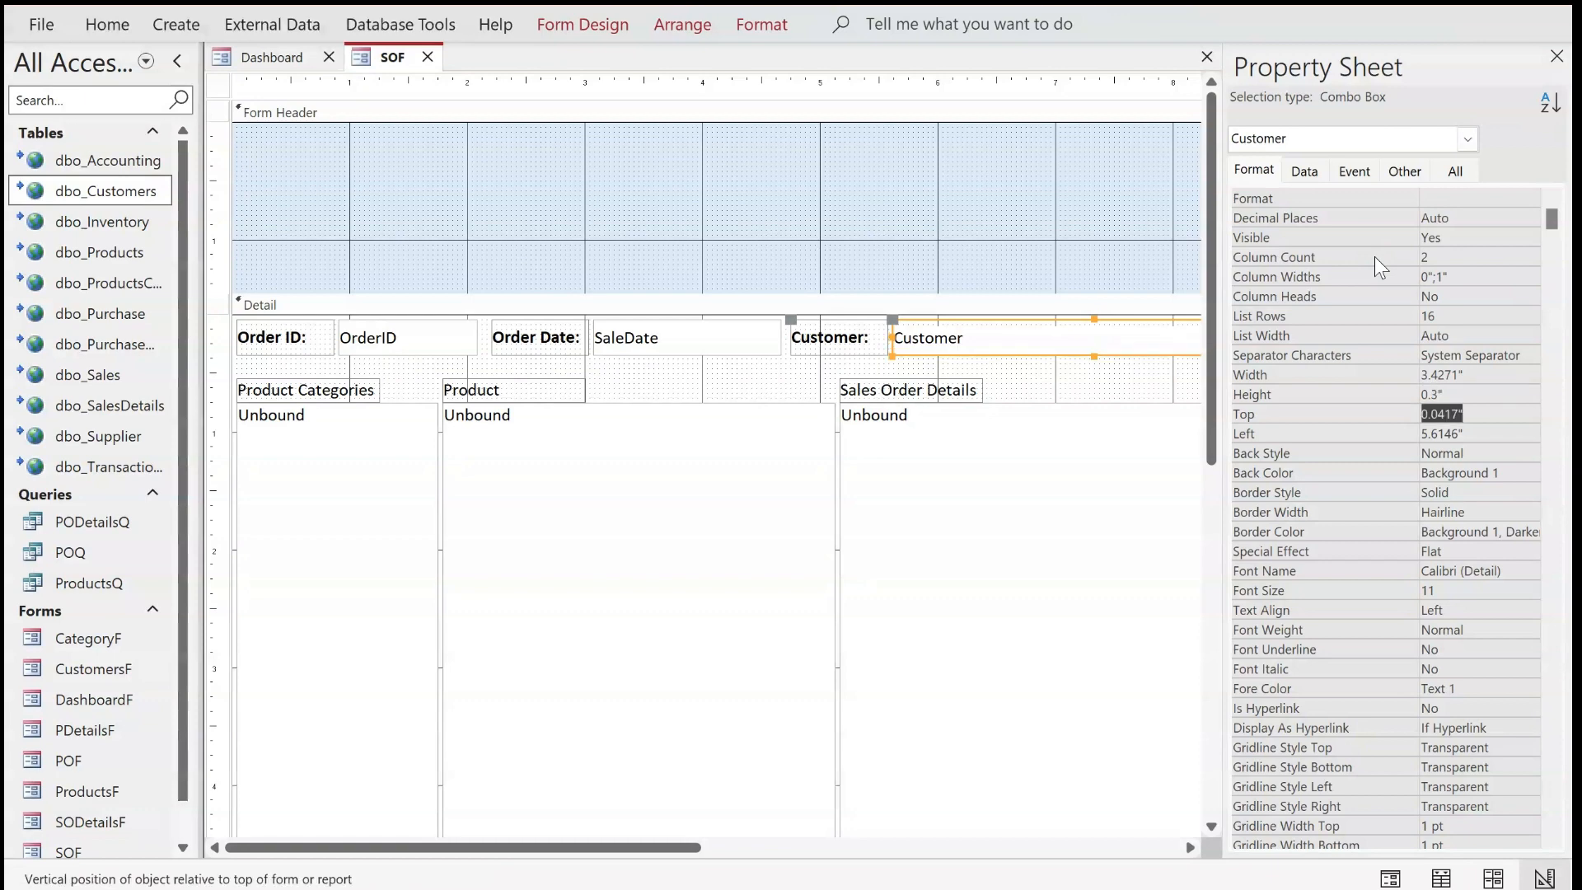
pyautogui.click(1557, 56)
# Shorten the Form Header to about 0.5 inch and display the form in Form View
pyautogui.moveTo(1140, 292); pyautogui.dragTo(1136, 186)
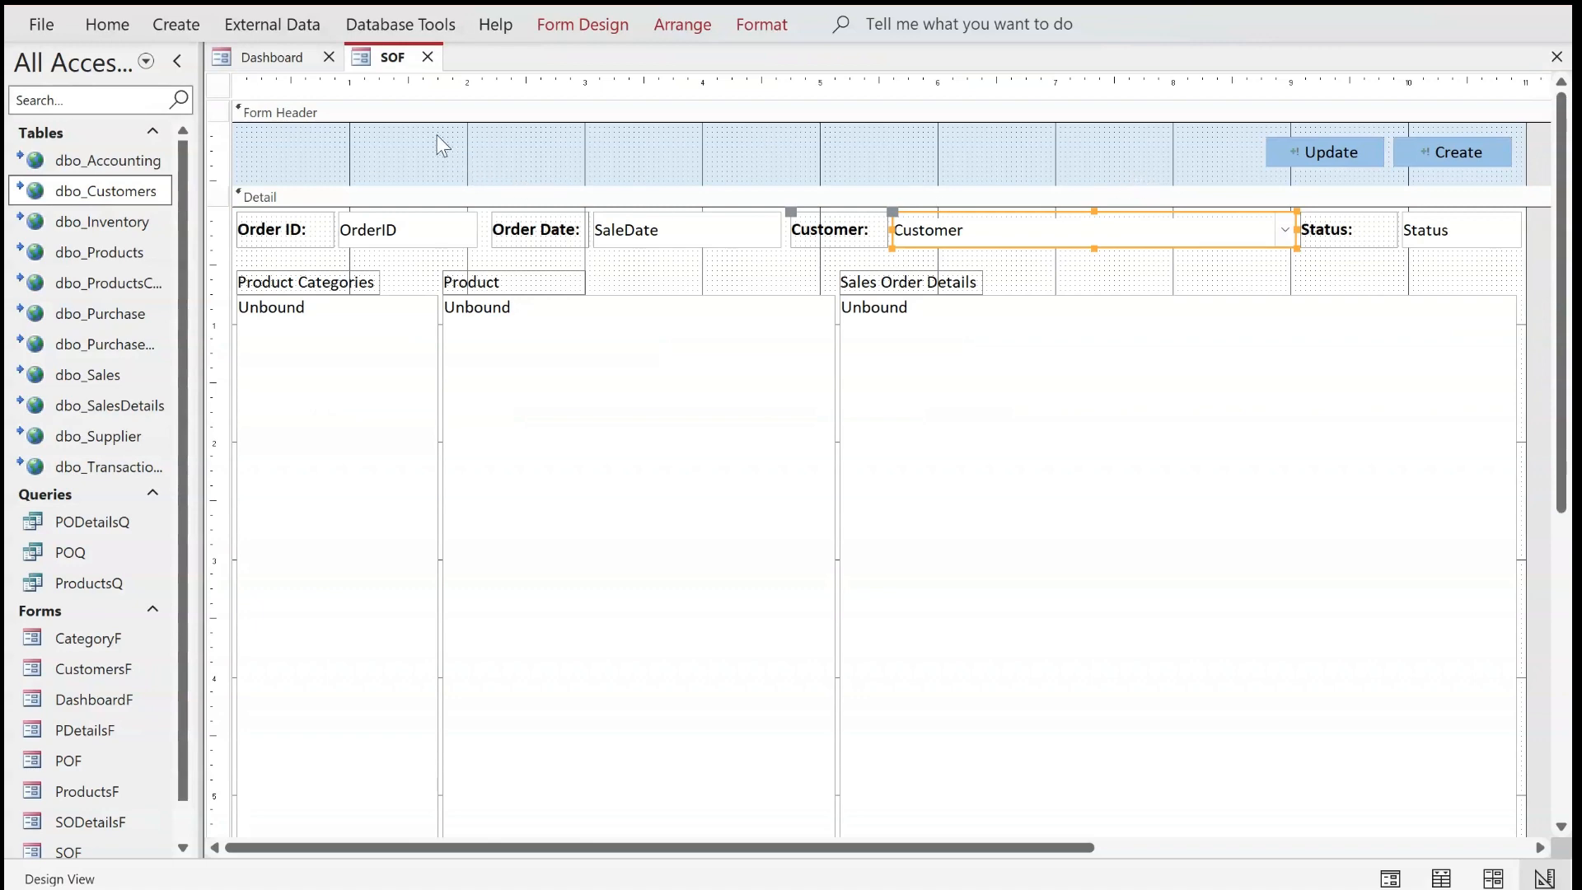
pyautogui.rightClick(384, 56)
pyautogui.click(466, 195)
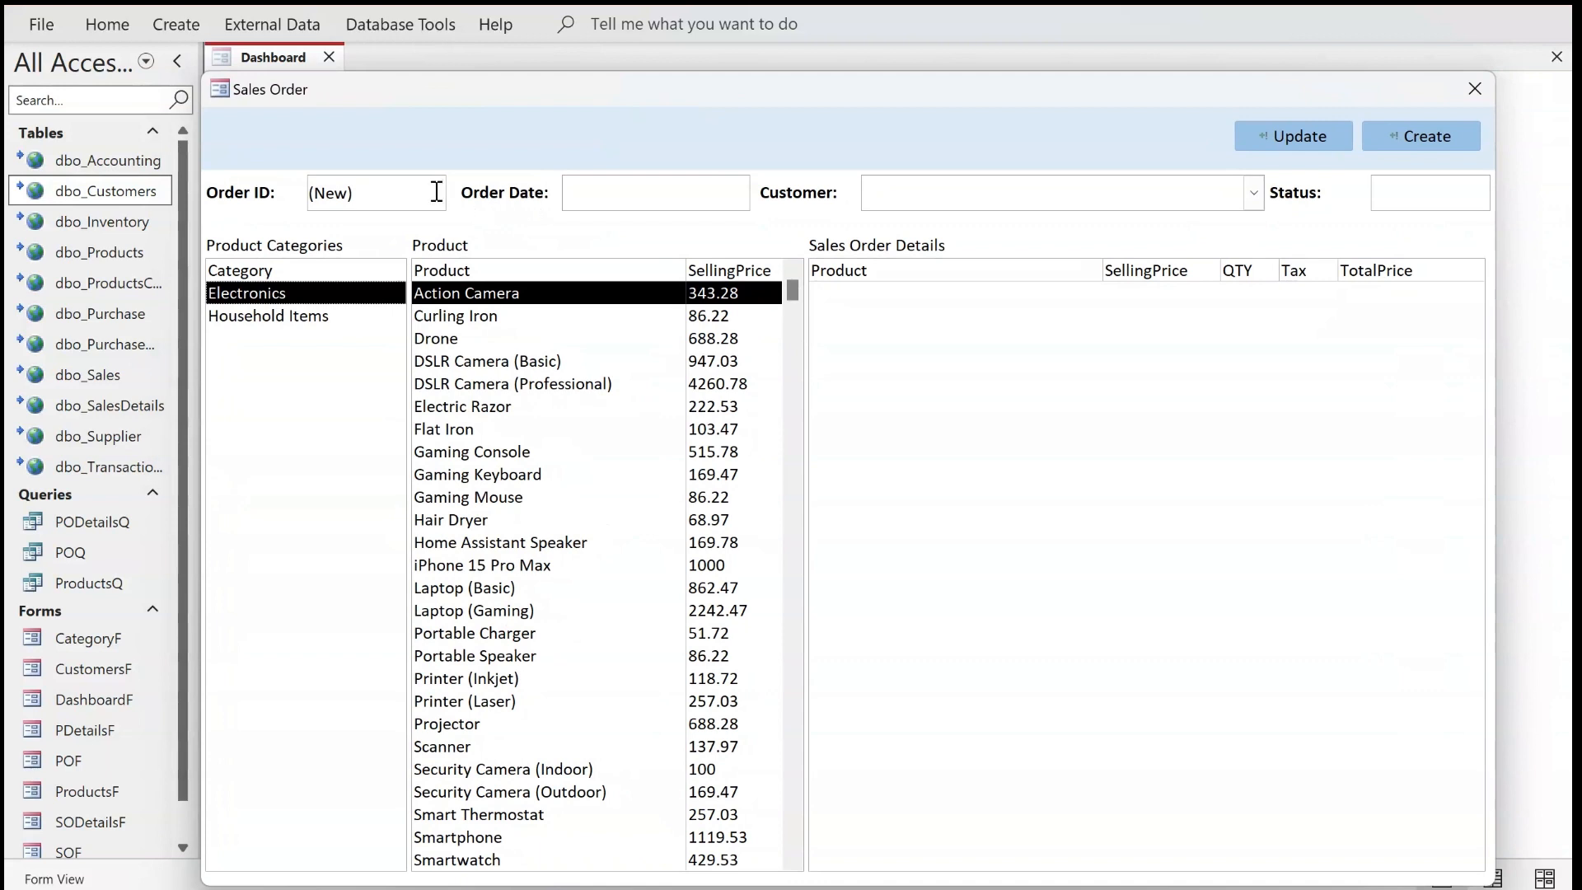
# Check the Order Date and Status fields and the Customer combo box's drop-down list in the Sales Order form
pyautogui.click(632, 192)
pyautogui.click(1255, 192)
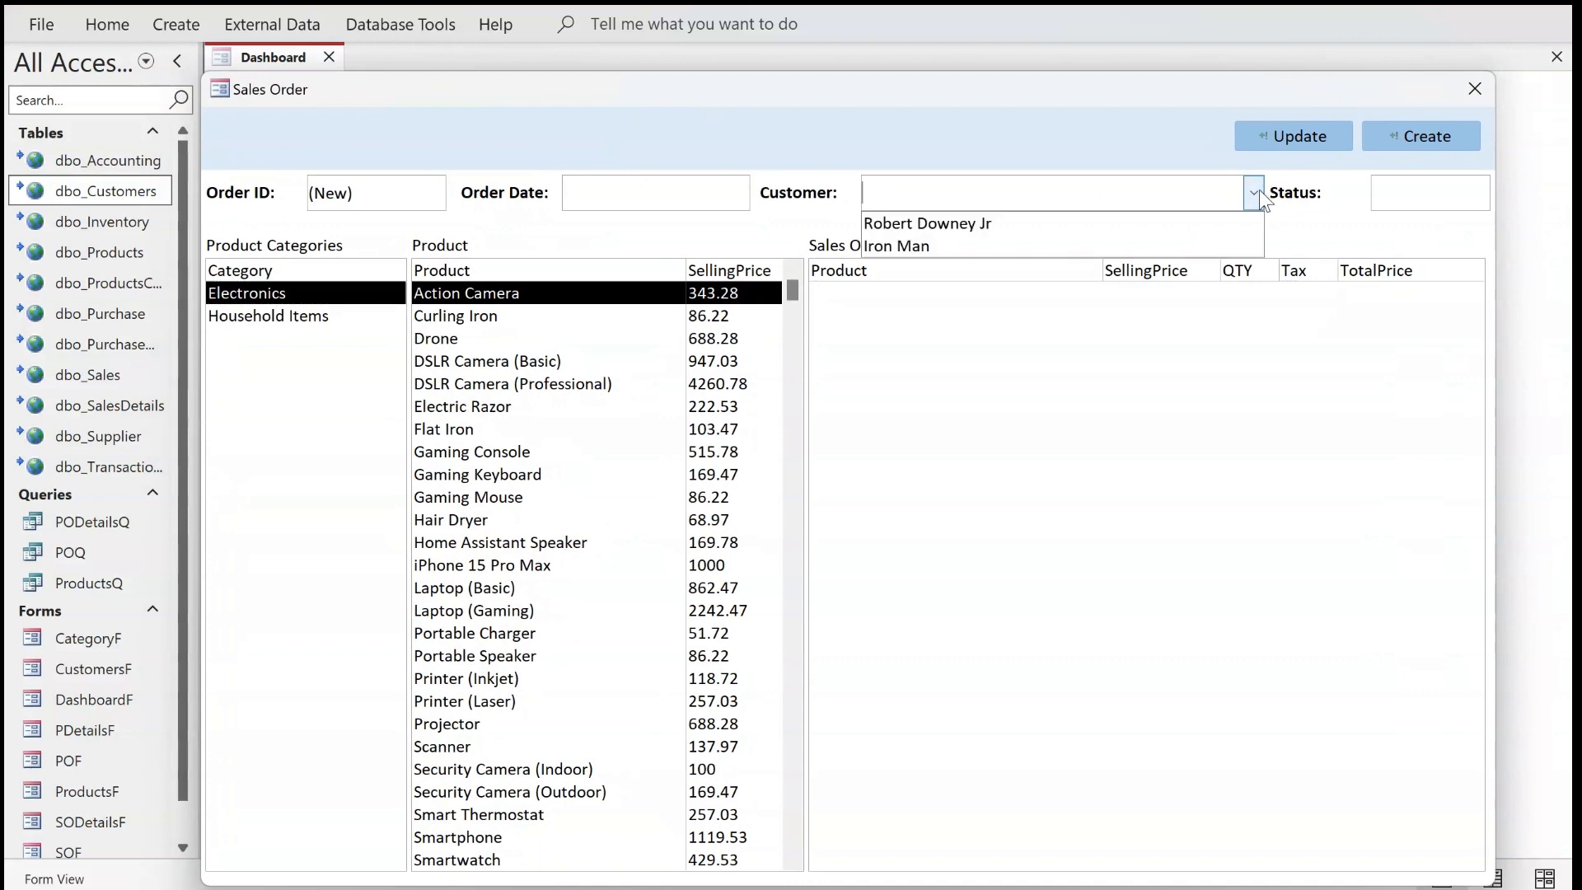
pyautogui.click(1089, 128)
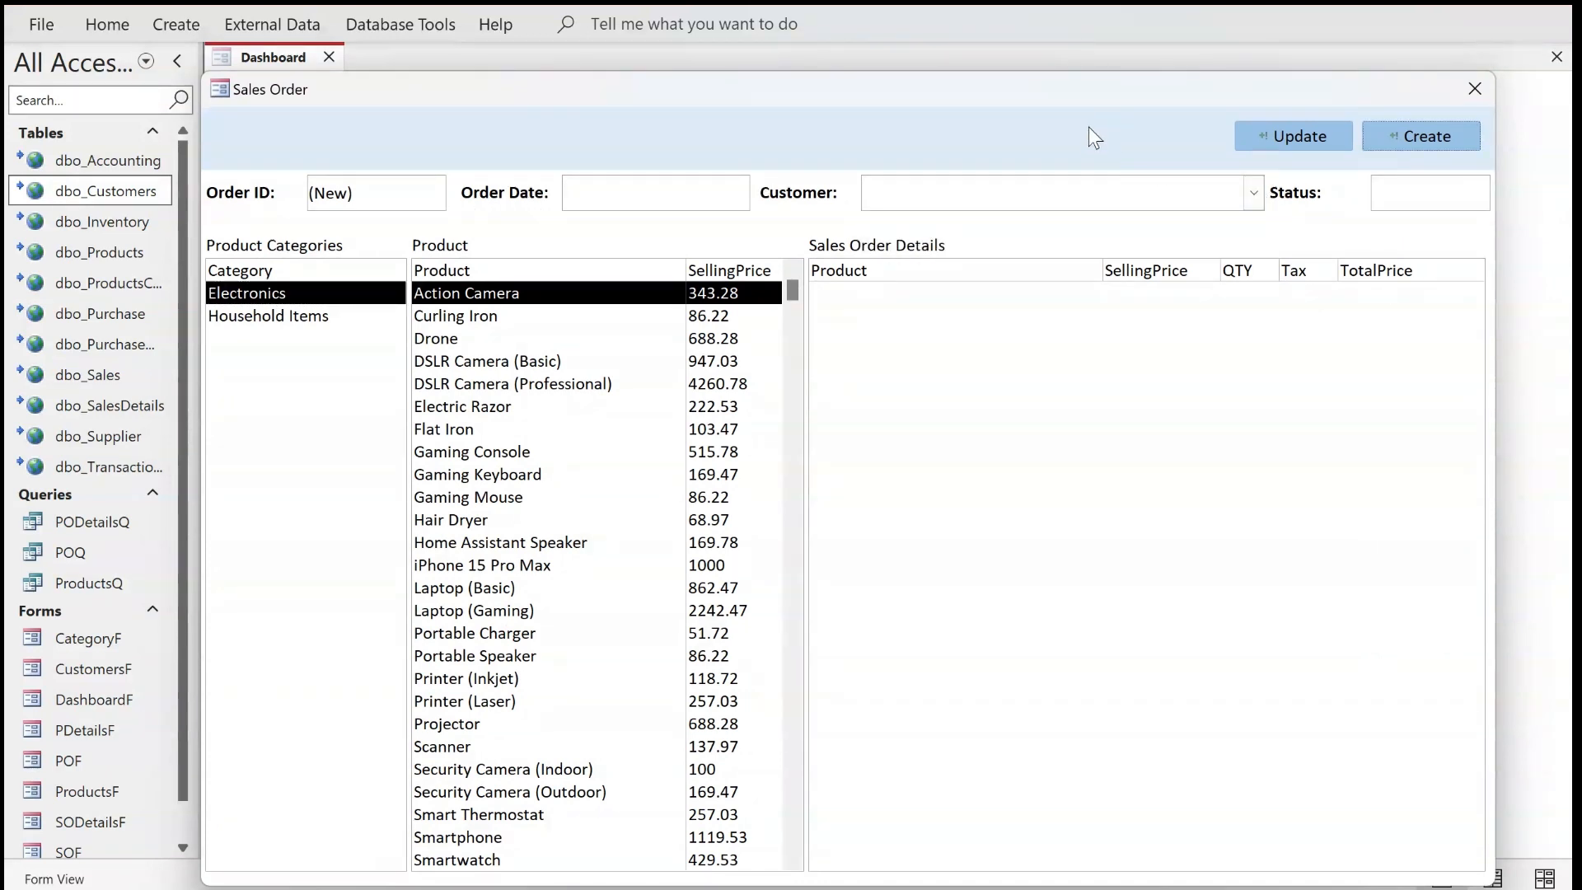
pyautogui.click(1420, 201)
# Test the product list's filtering by alternating between the Household Items and Electronics categories
pyautogui.click(272, 317)
pyautogui.click(276, 295)
pyautogui.click(277, 318)
pyautogui.click(277, 295)
pyautogui.click(277, 318)
pyautogui.click(278, 295)
pyautogui.click(323, 324)
pyautogui.click(296, 297)
pyautogui.click(321, 323)
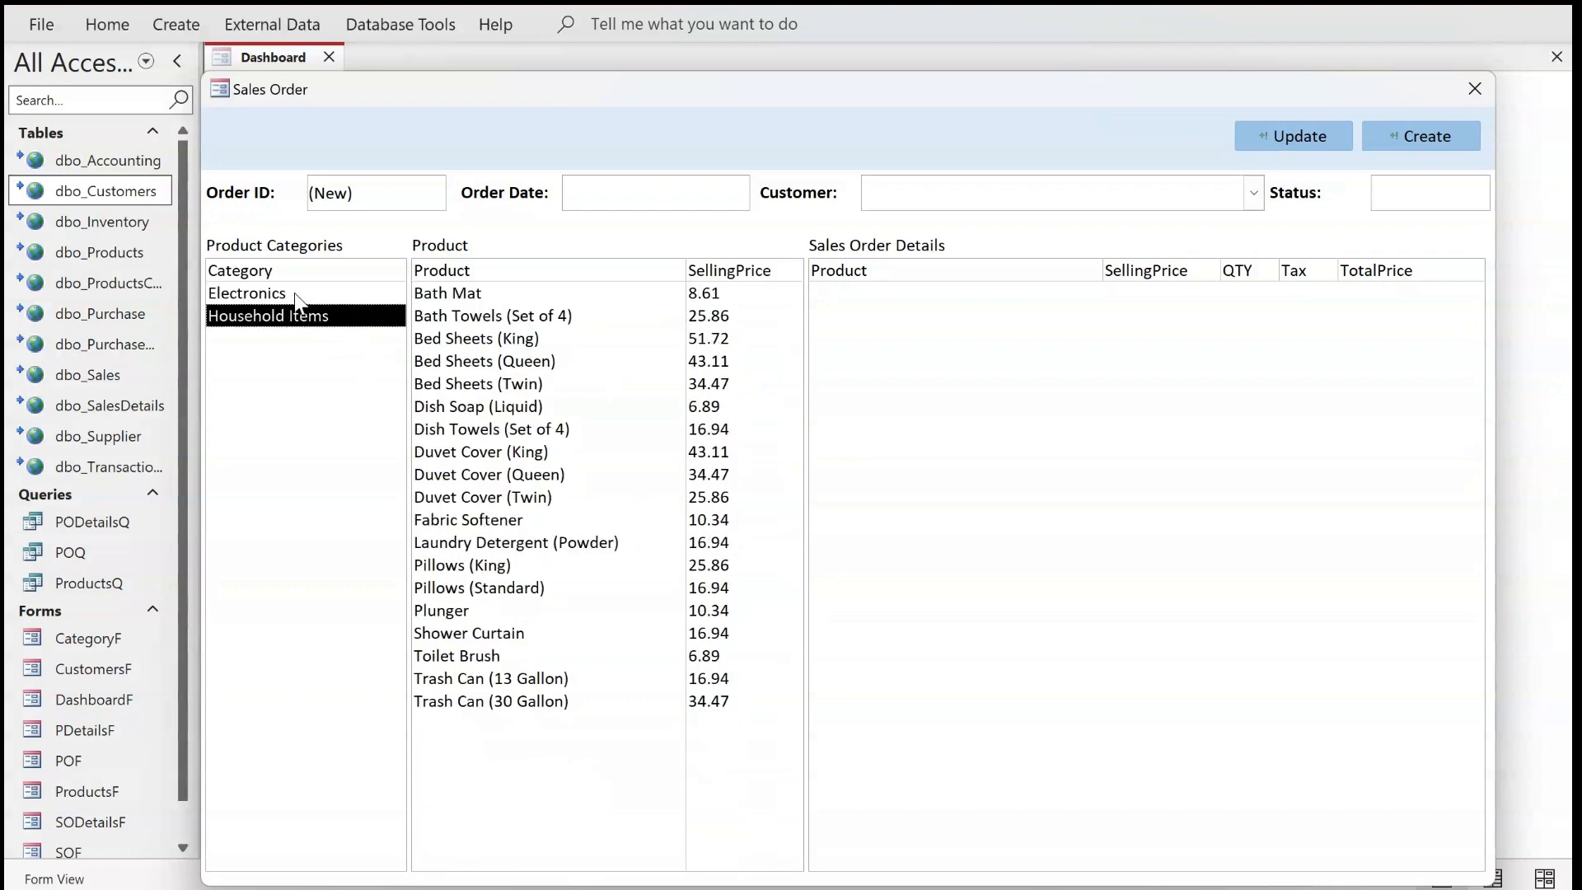
pyautogui.click(295, 295)
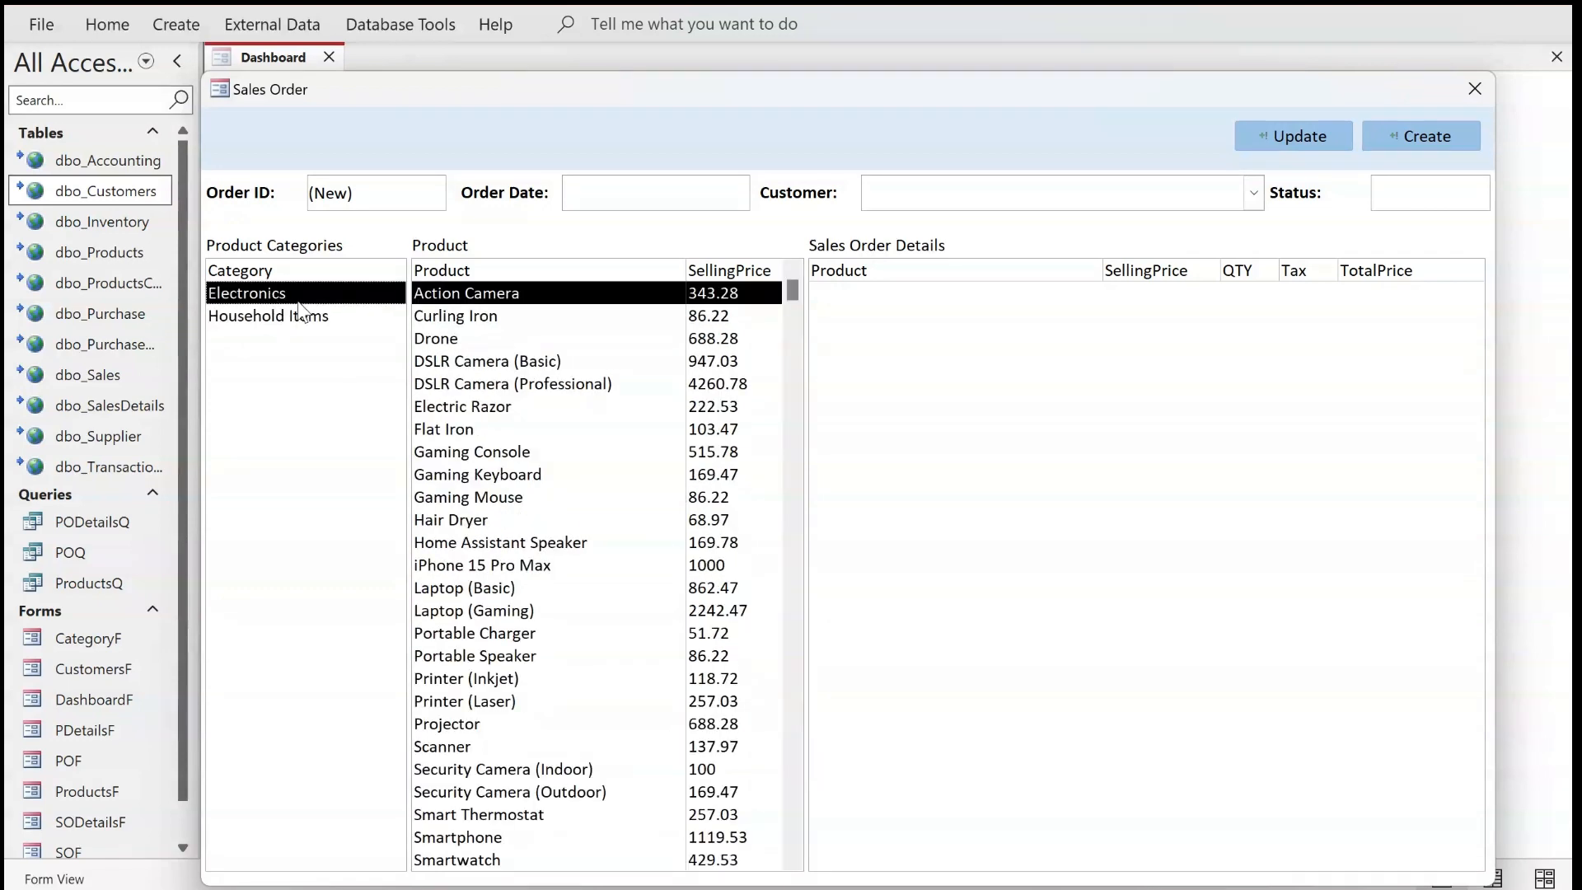